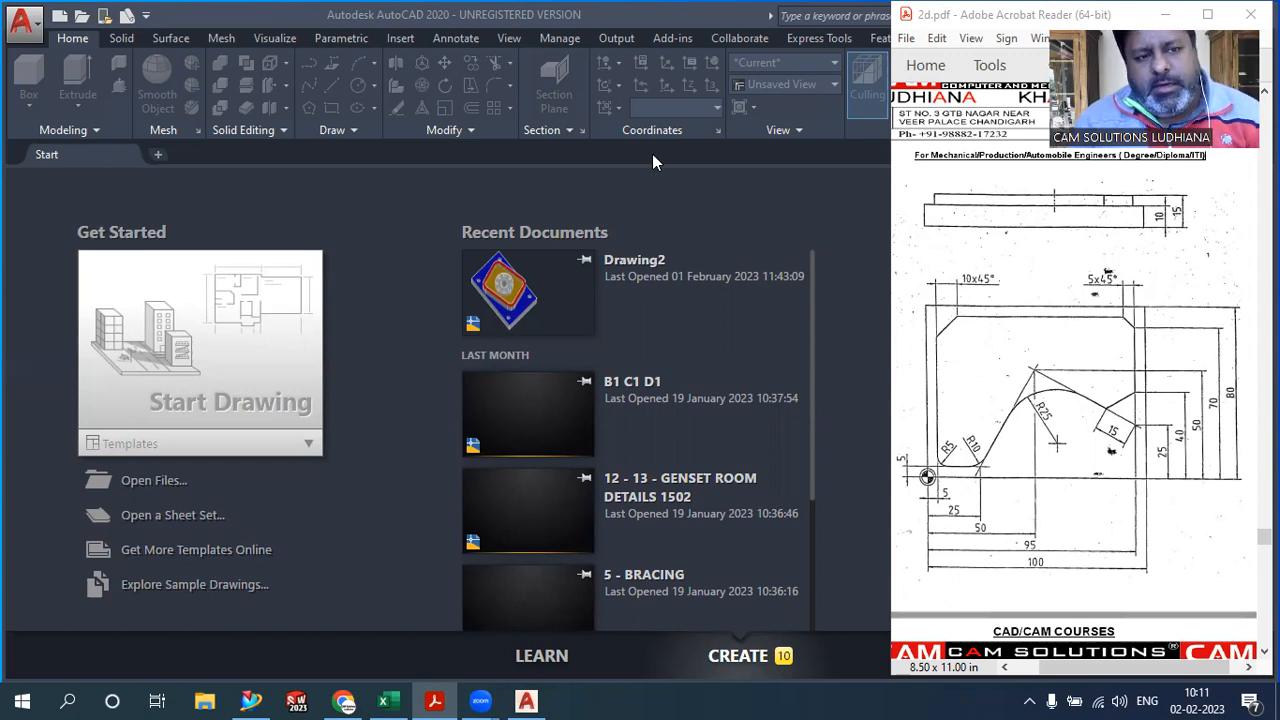
Start a new drawing from the acadiso.dwt template and switch to the Drafting & Annotation workspace
click(180, 446)
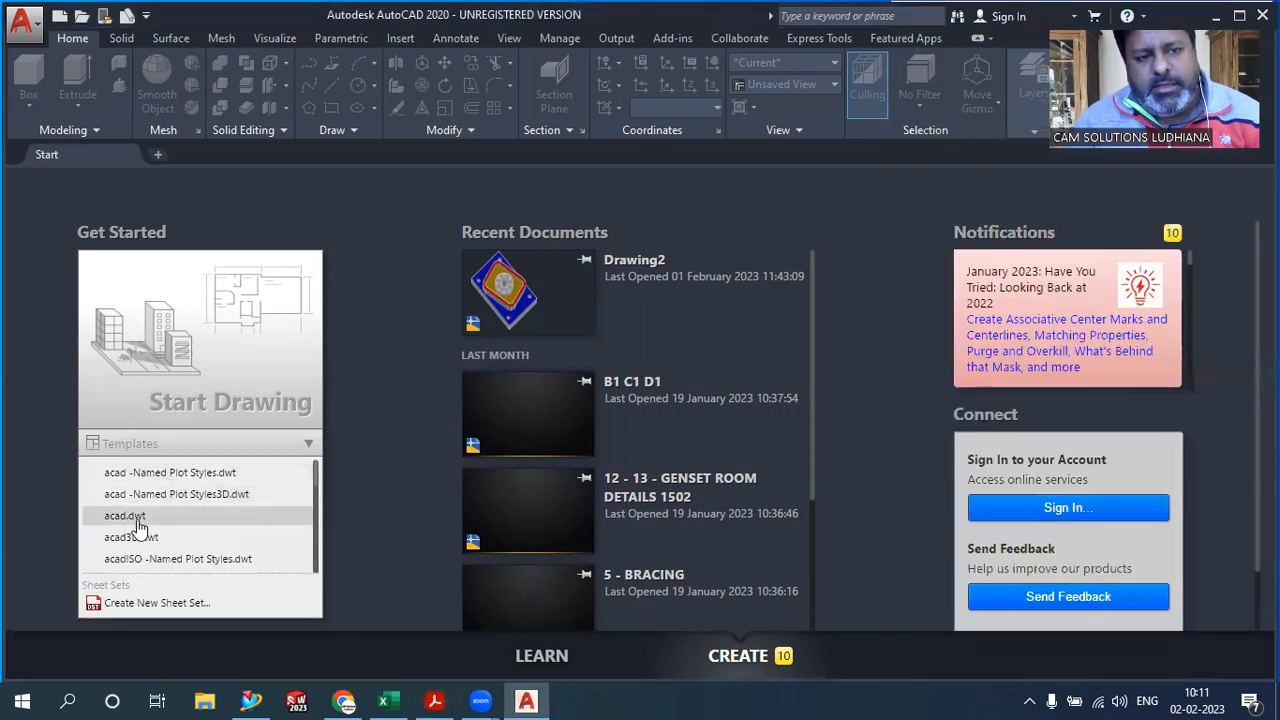
scroll(137, 527, down, 3)
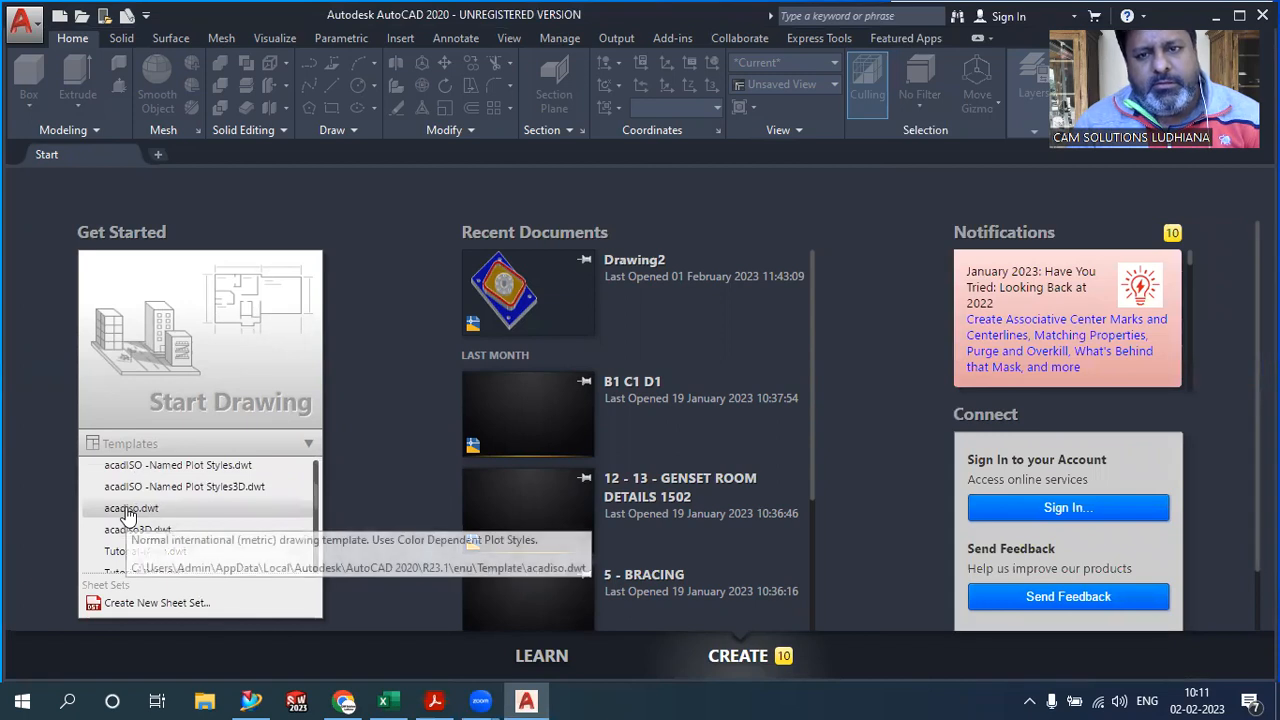
click(141, 510)
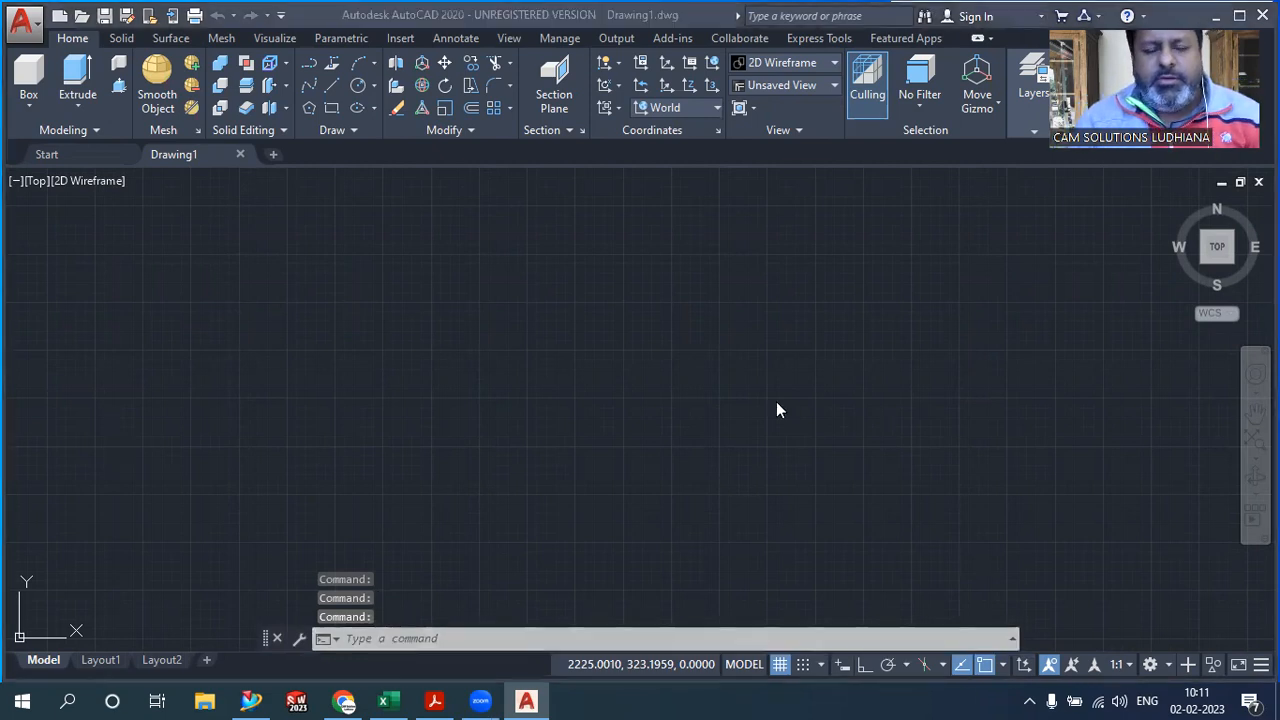
click(1168, 666)
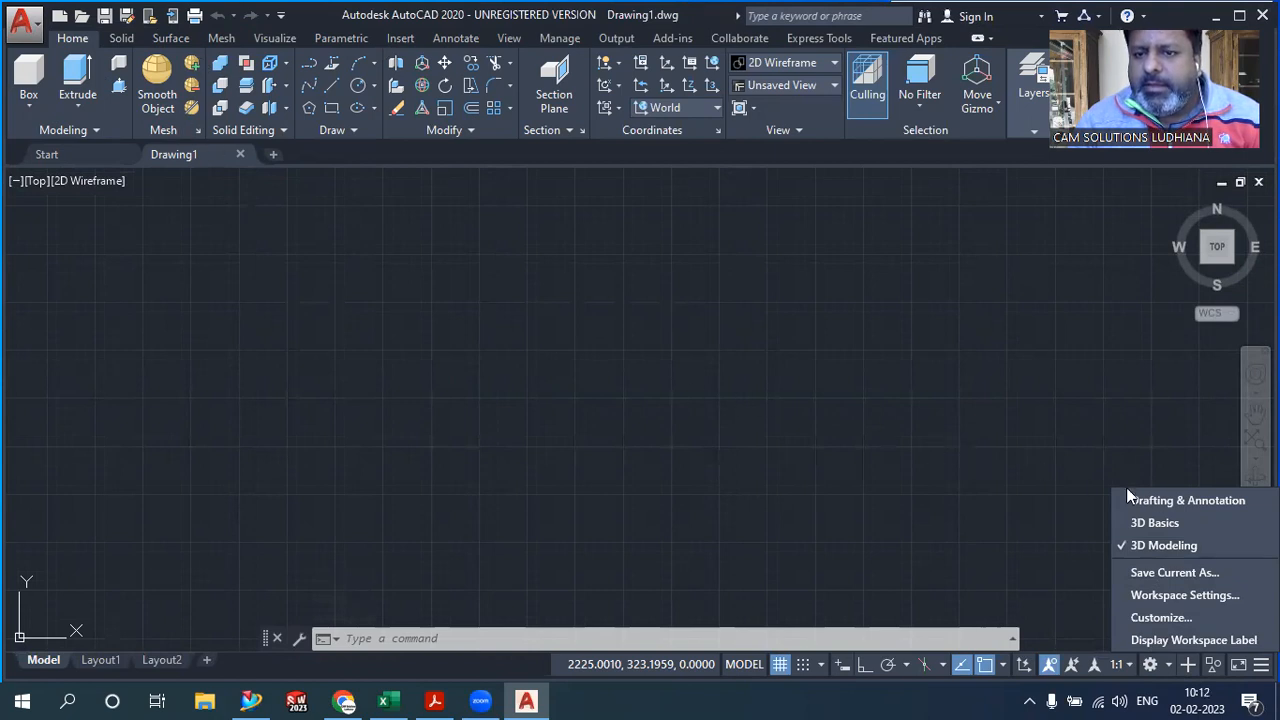
click(1158, 499)
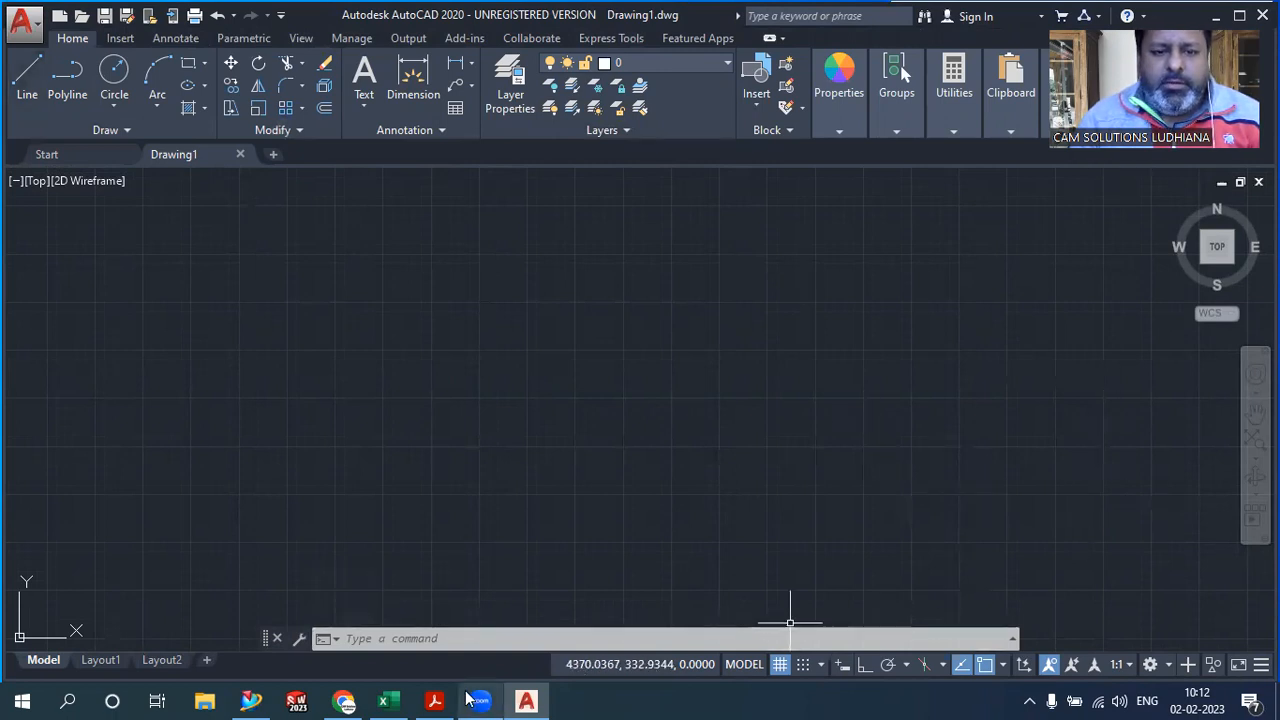
Check the plate's dimensioned views in 2d.pdf in Acrobat Reader and return to the AutoCAD drawing
click(434, 701)
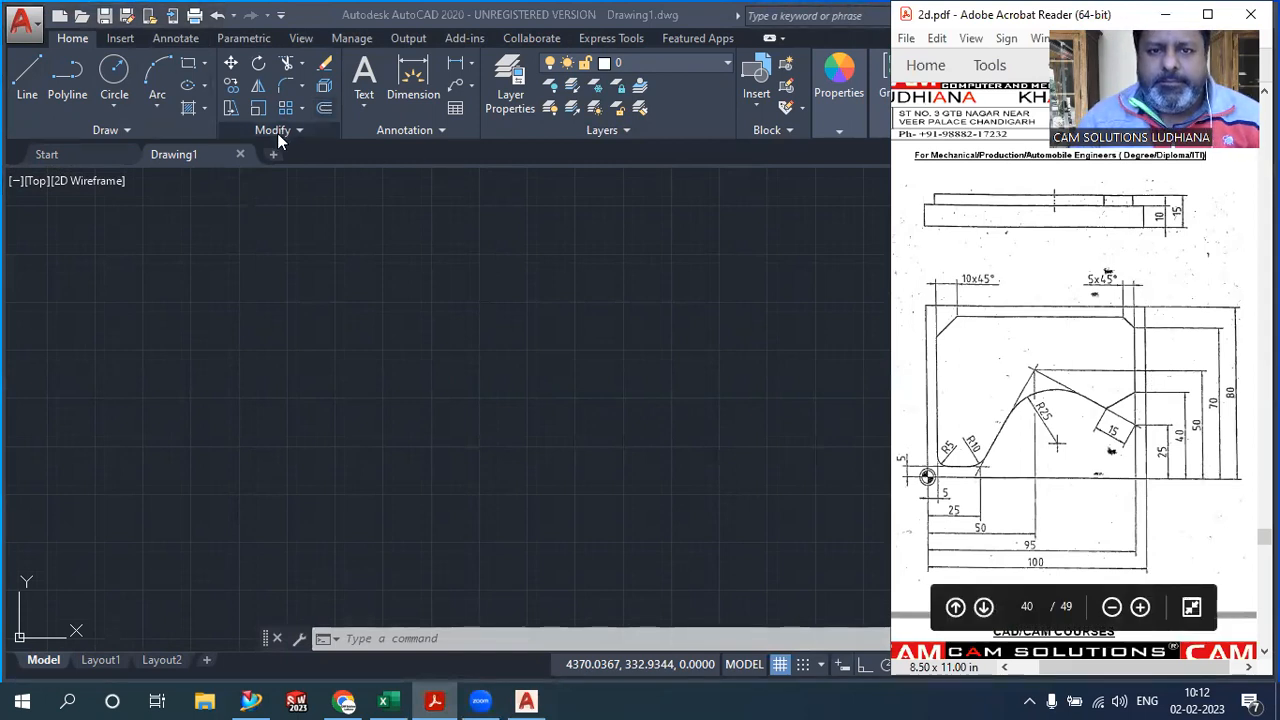
click(355, 262)
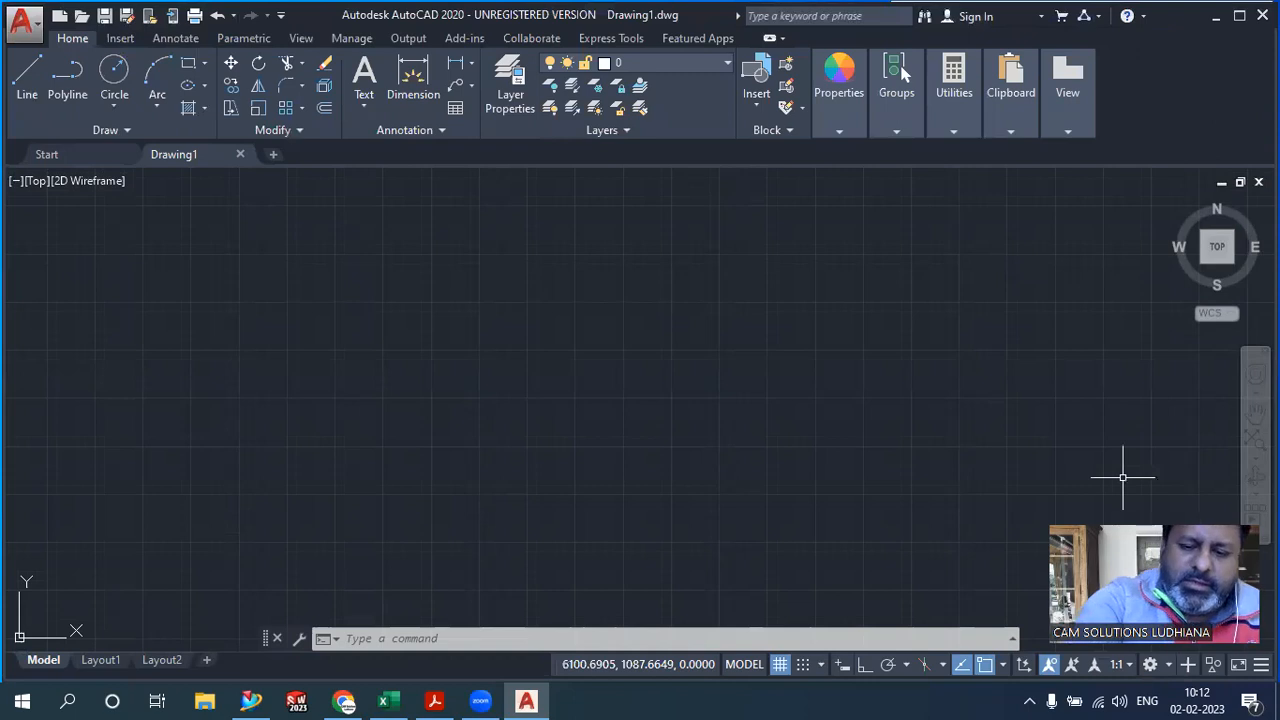
Hide and restore the ribbon and the command line, and open and close the QuickCalc calculator
key(ctrl+0)
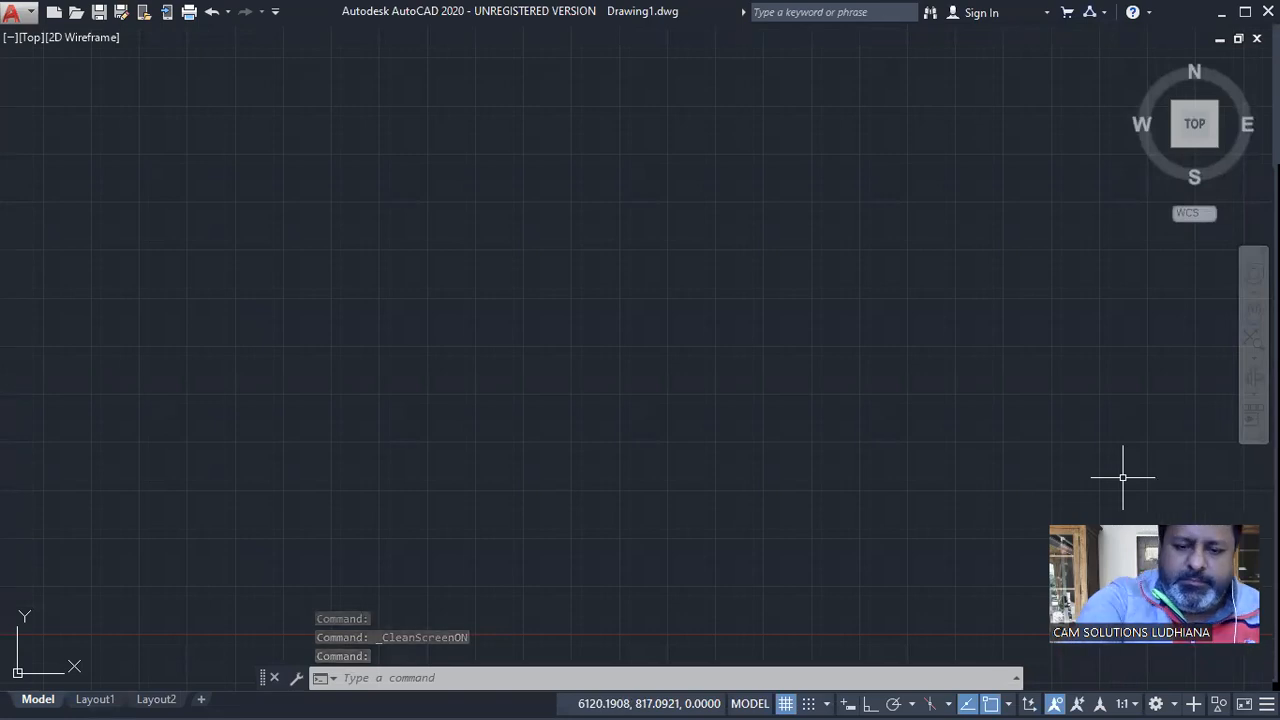
key(ctrl+0)
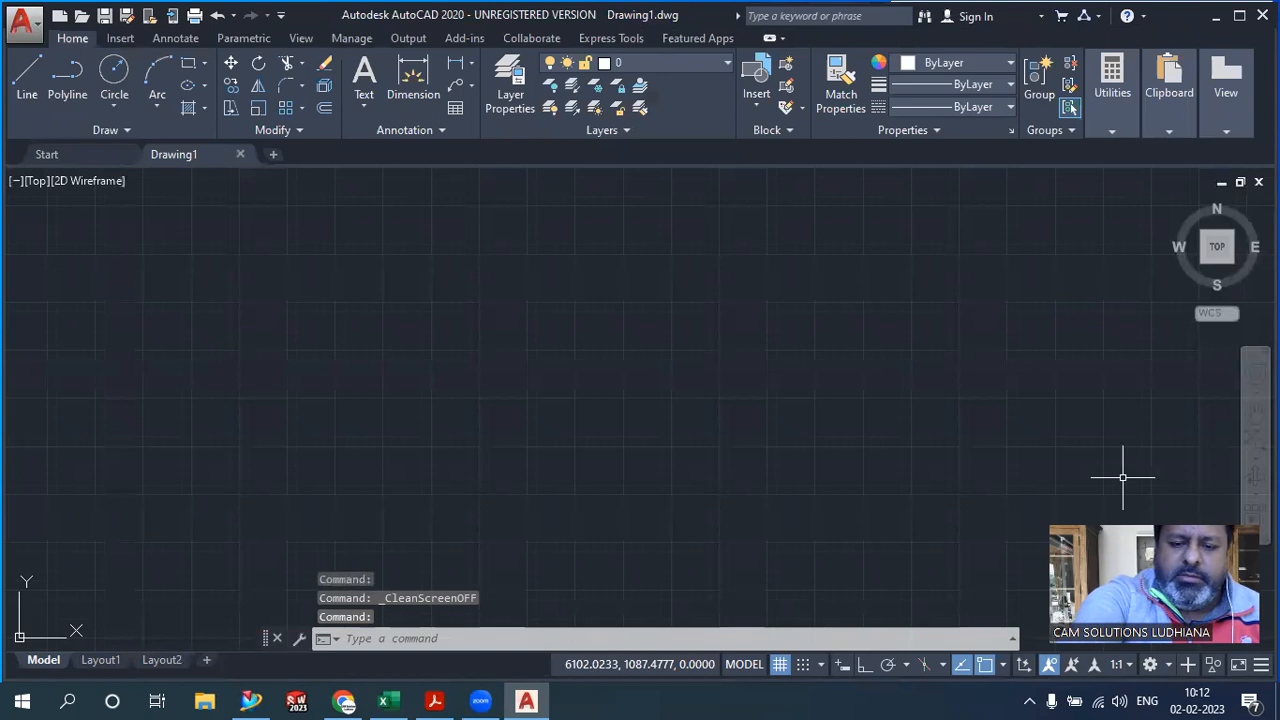
key(ctrl+9)
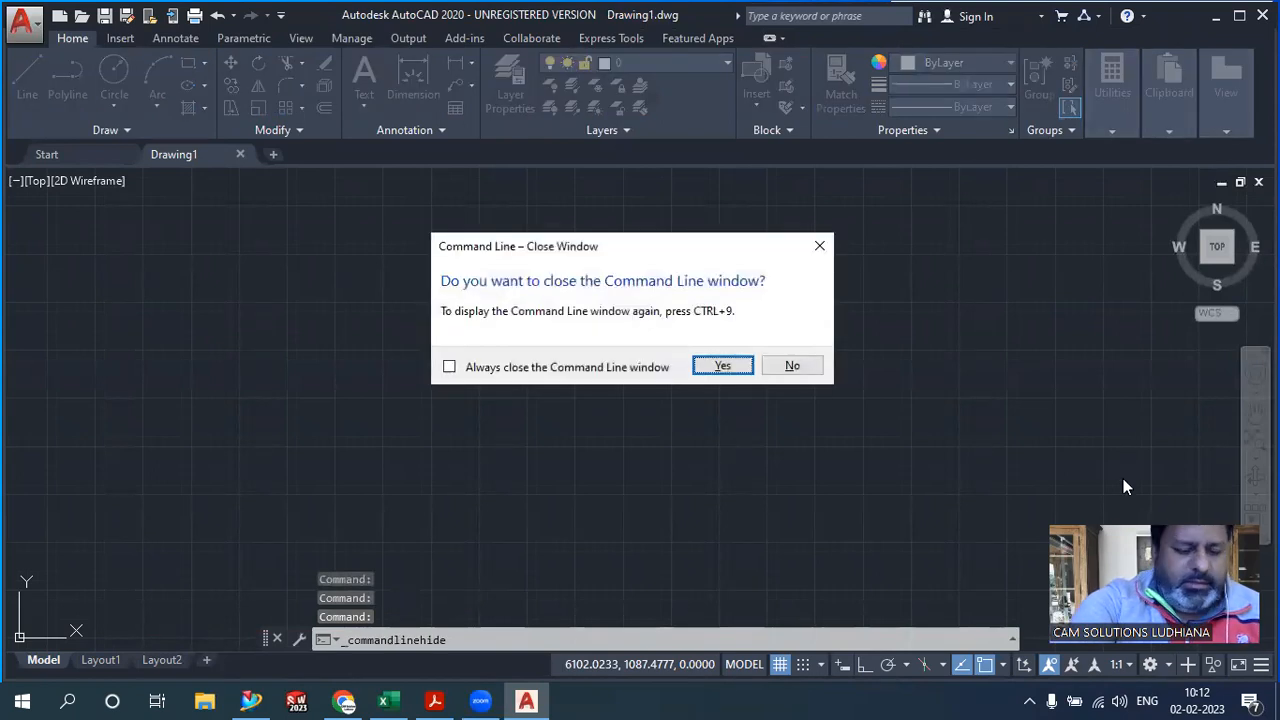
key(Return)
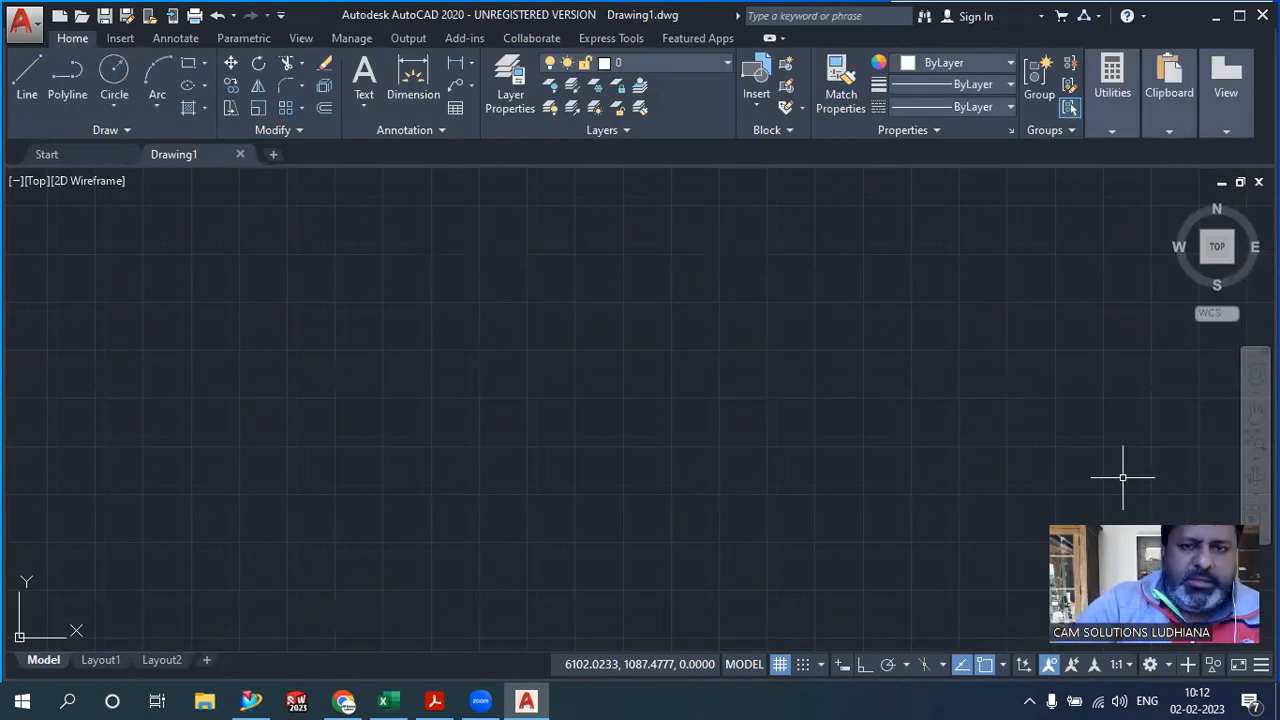
key(ctrl+0)
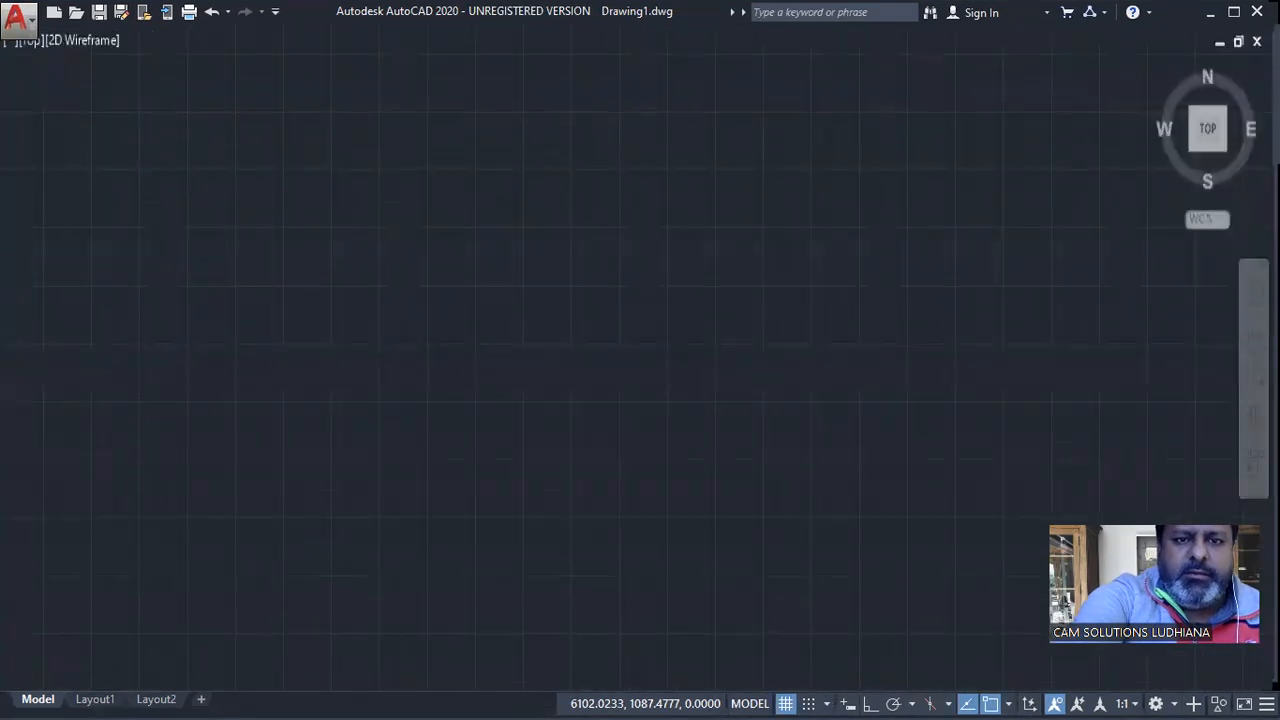
key(ctrl+9)
key(ctrl+0)
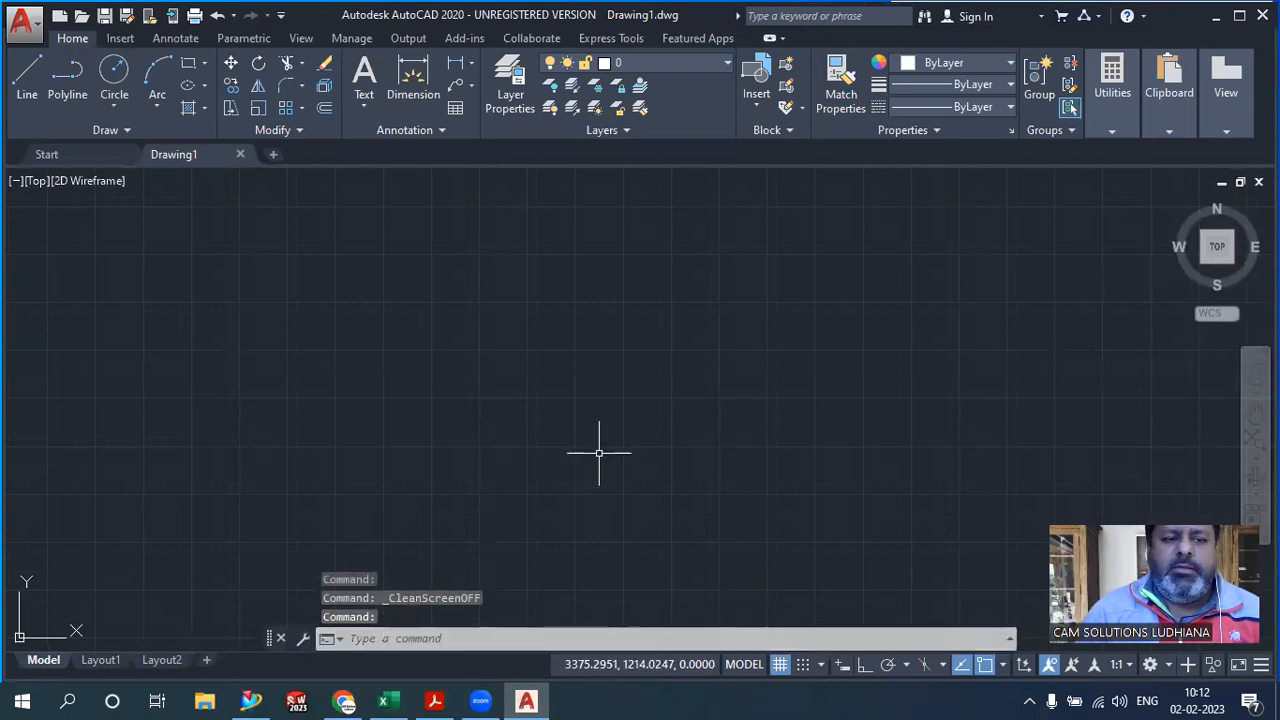
key(ctrl+1)
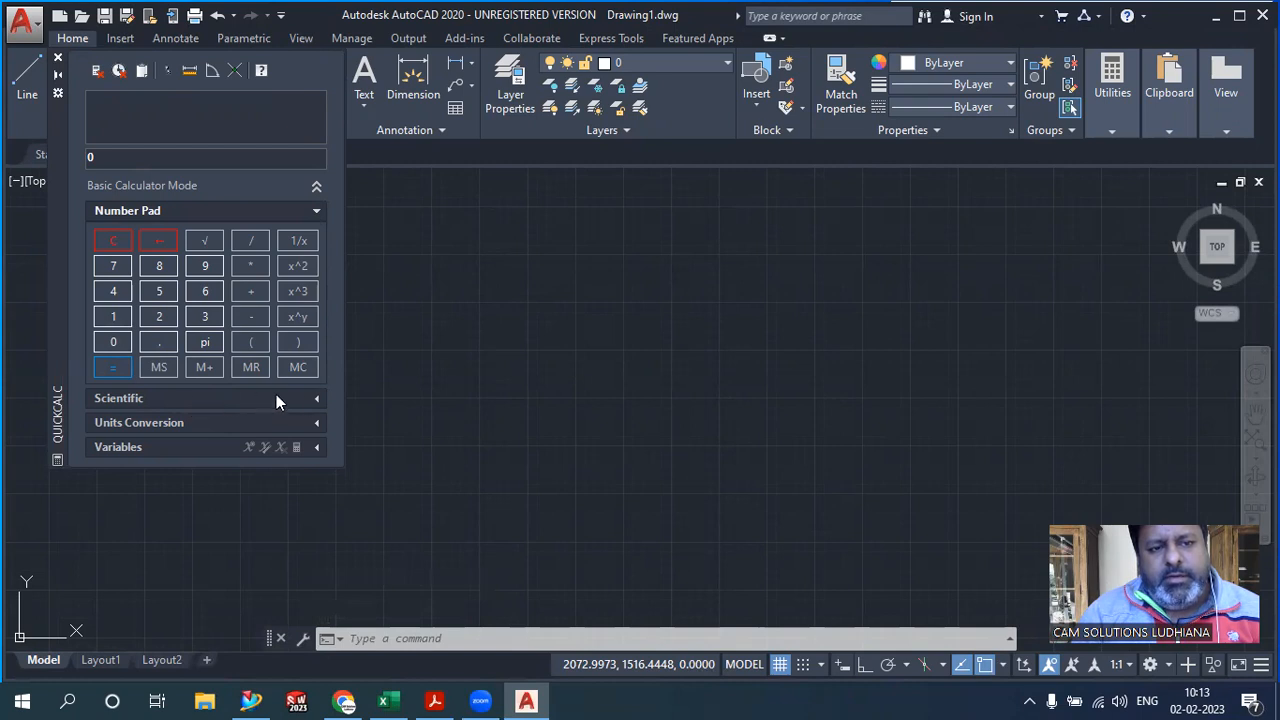
click(59, 58)
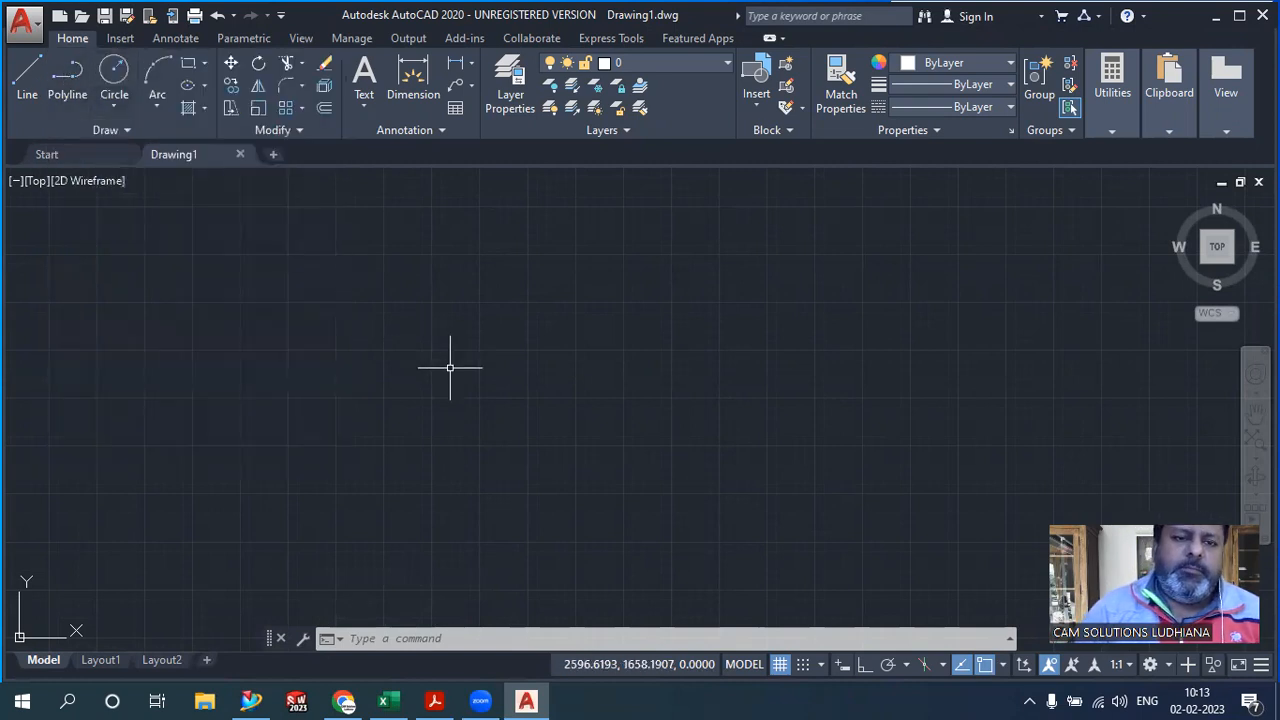
Check the plate's width in 2d.pdf and, with Ortho on, draw its bottom edge from 0,0, 100 units long along positive X
scroll(450, 367, down, 5)
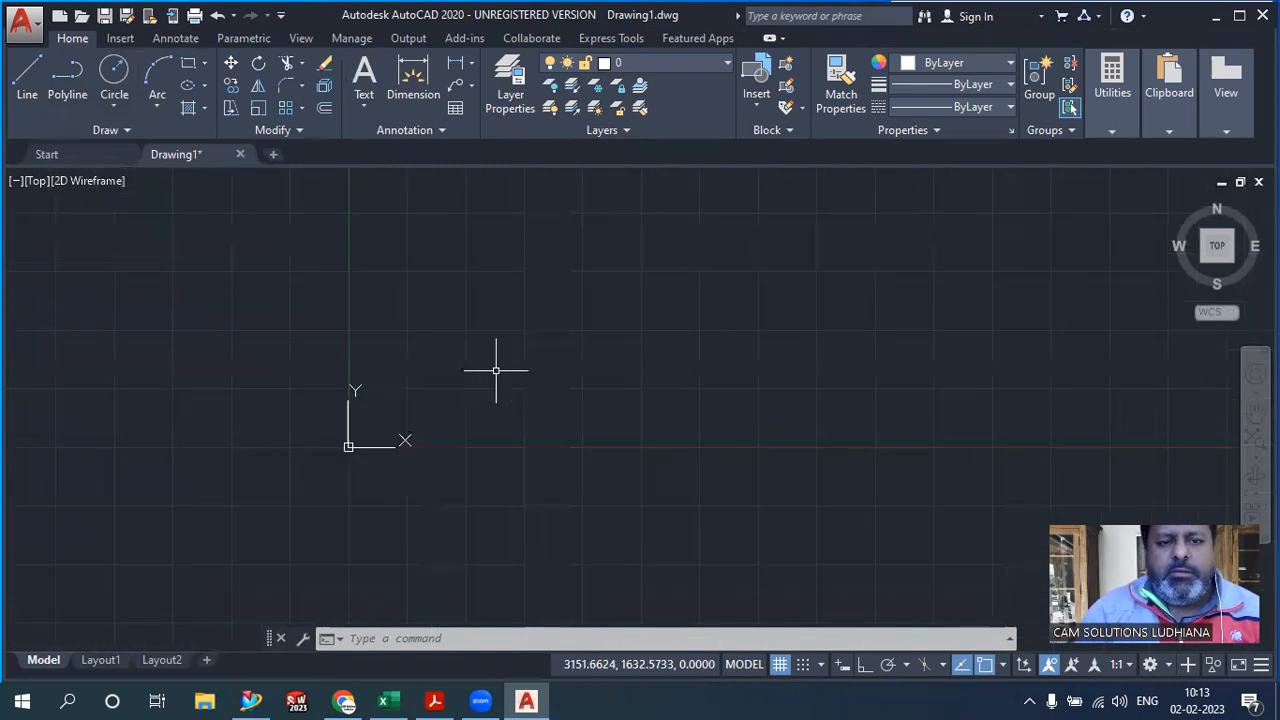
middle_drag(346, 382, 337, 443)
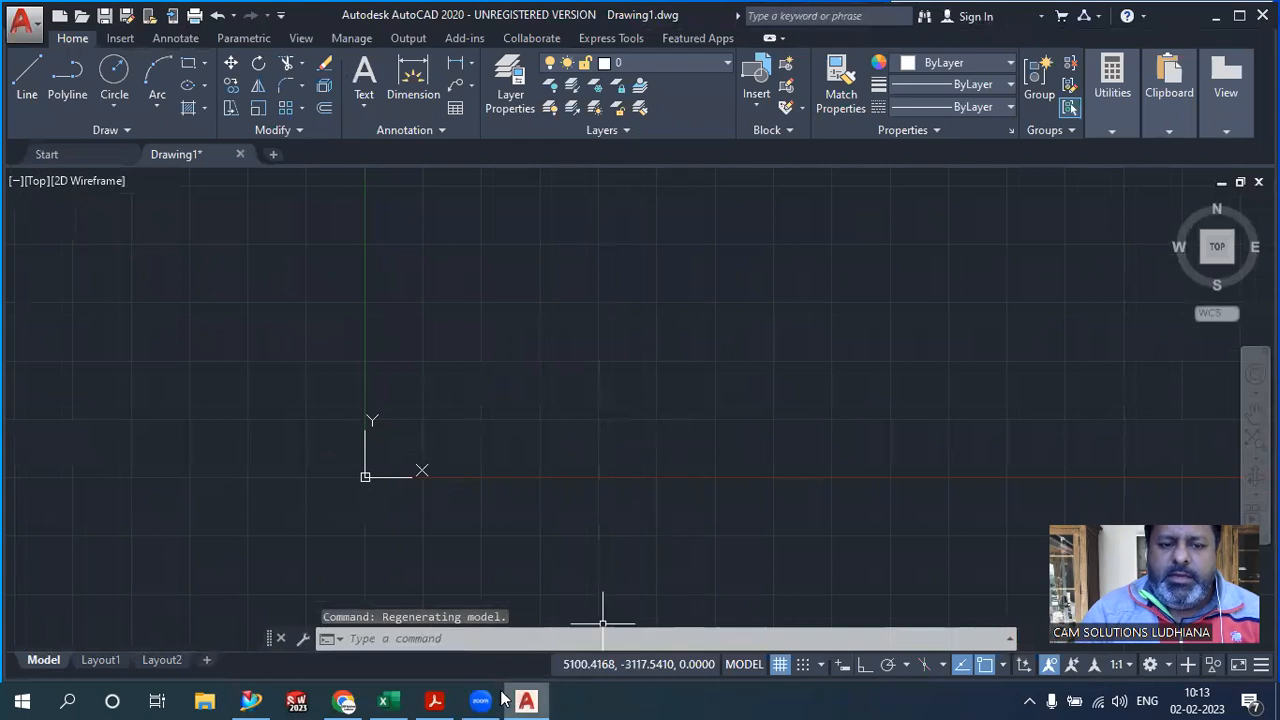
click(434, 700)
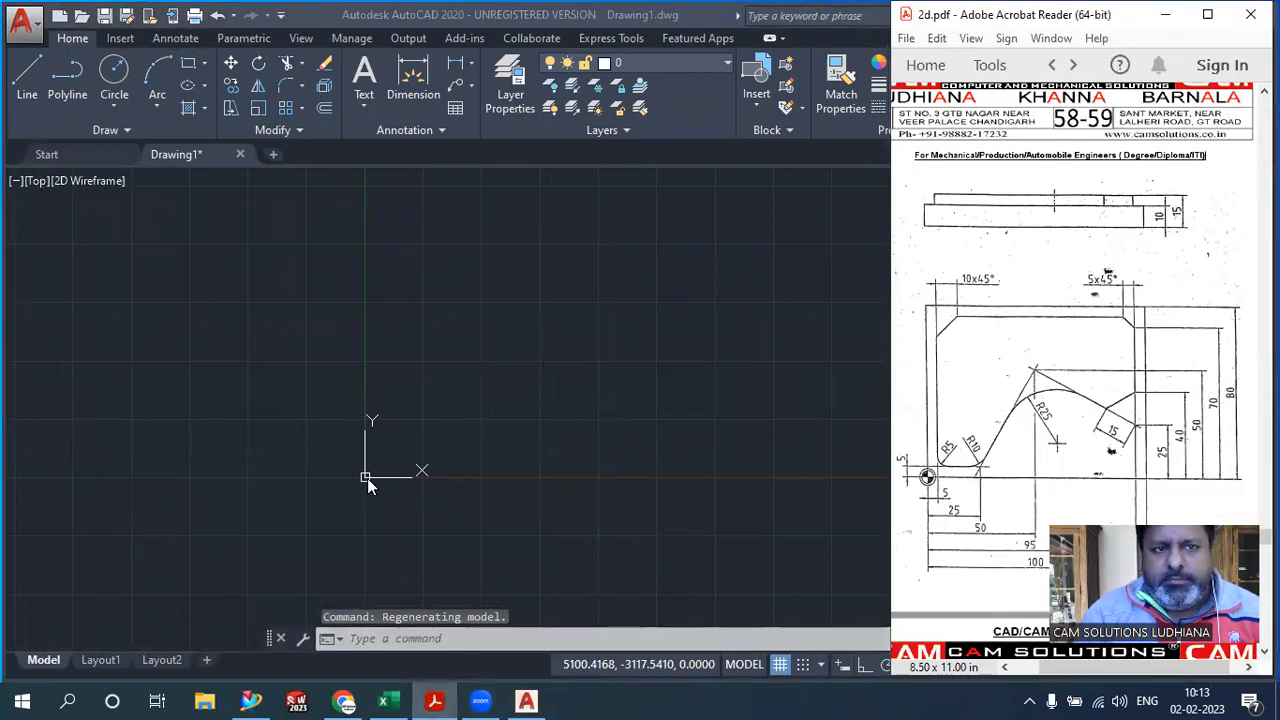
click(474, 435)
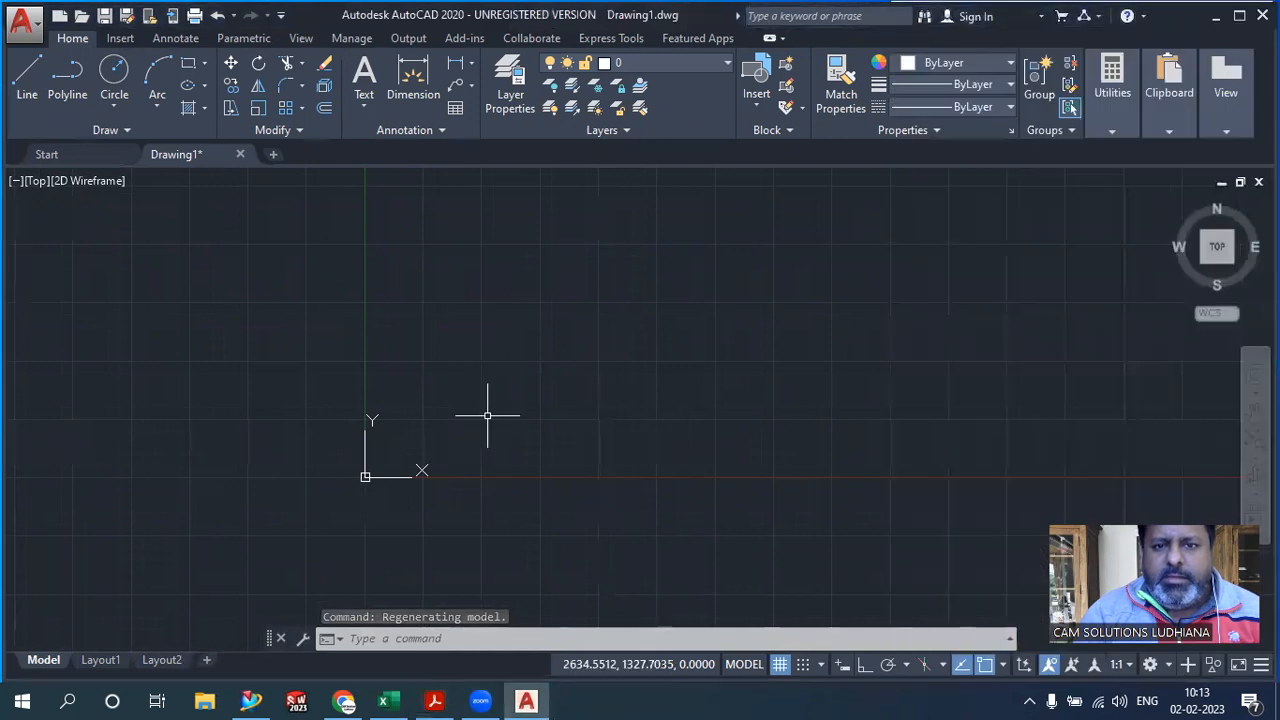
click(27, 80)
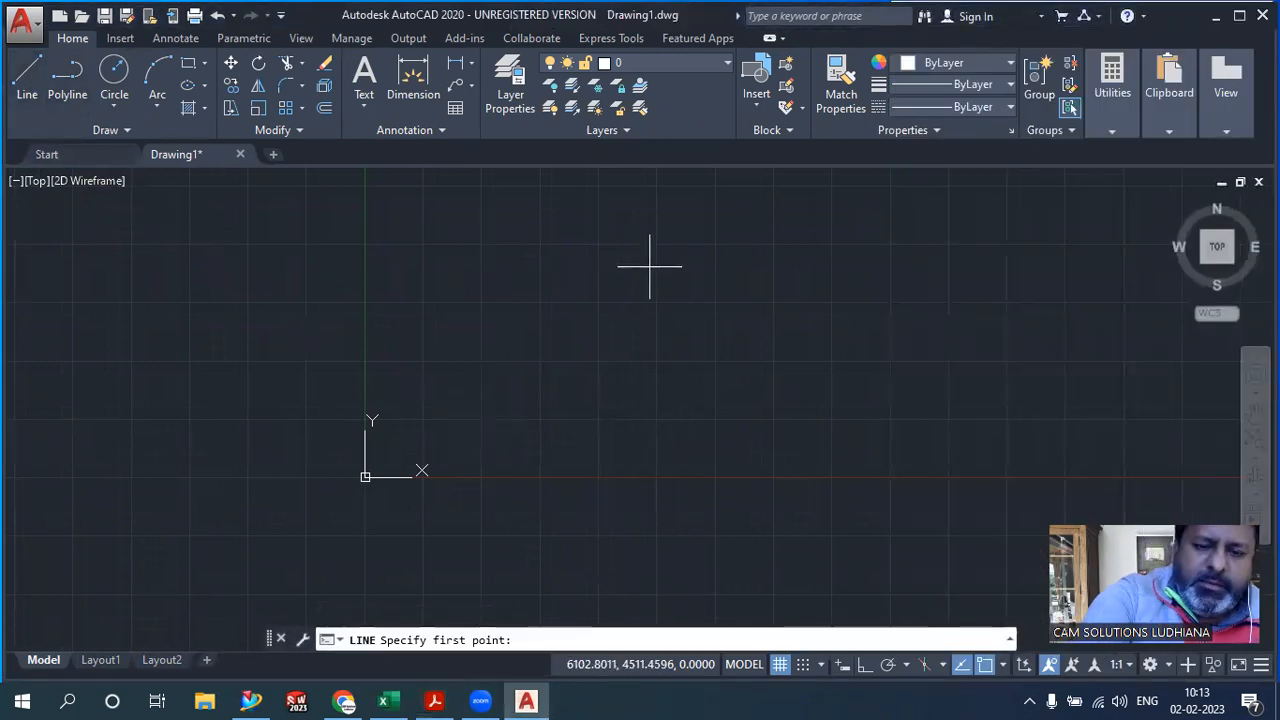
text(0,0)
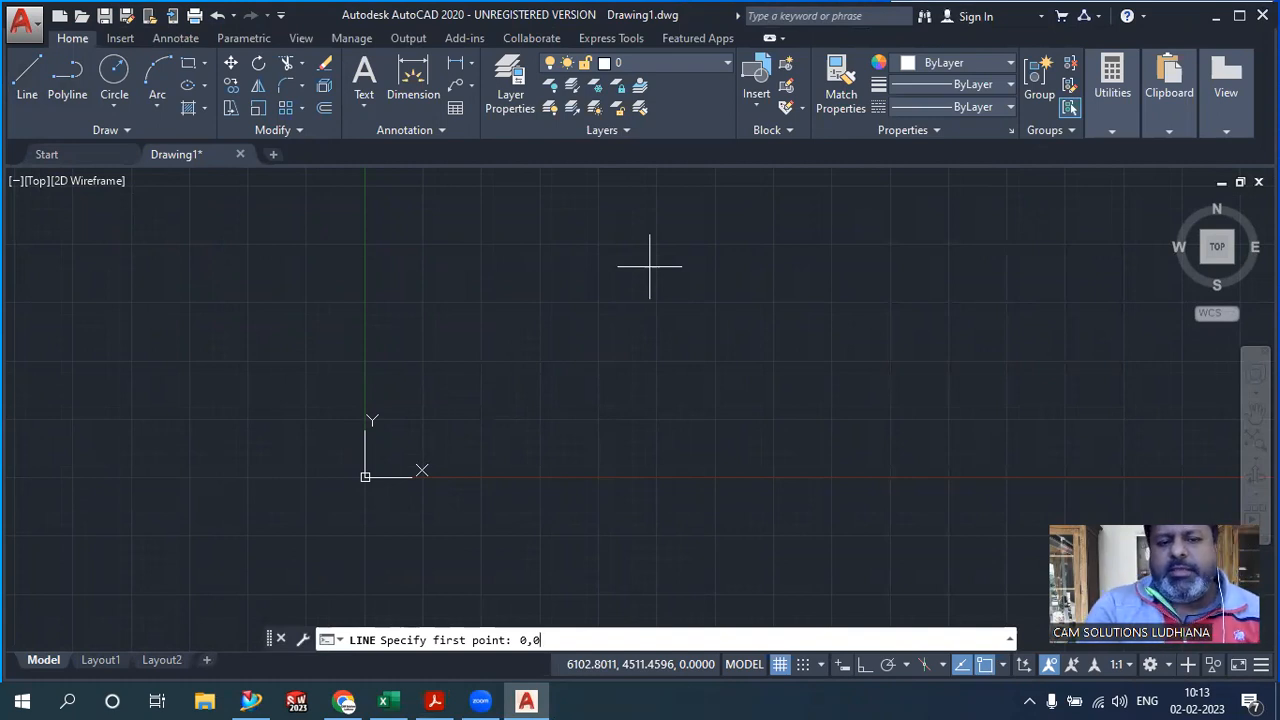
key(Return)
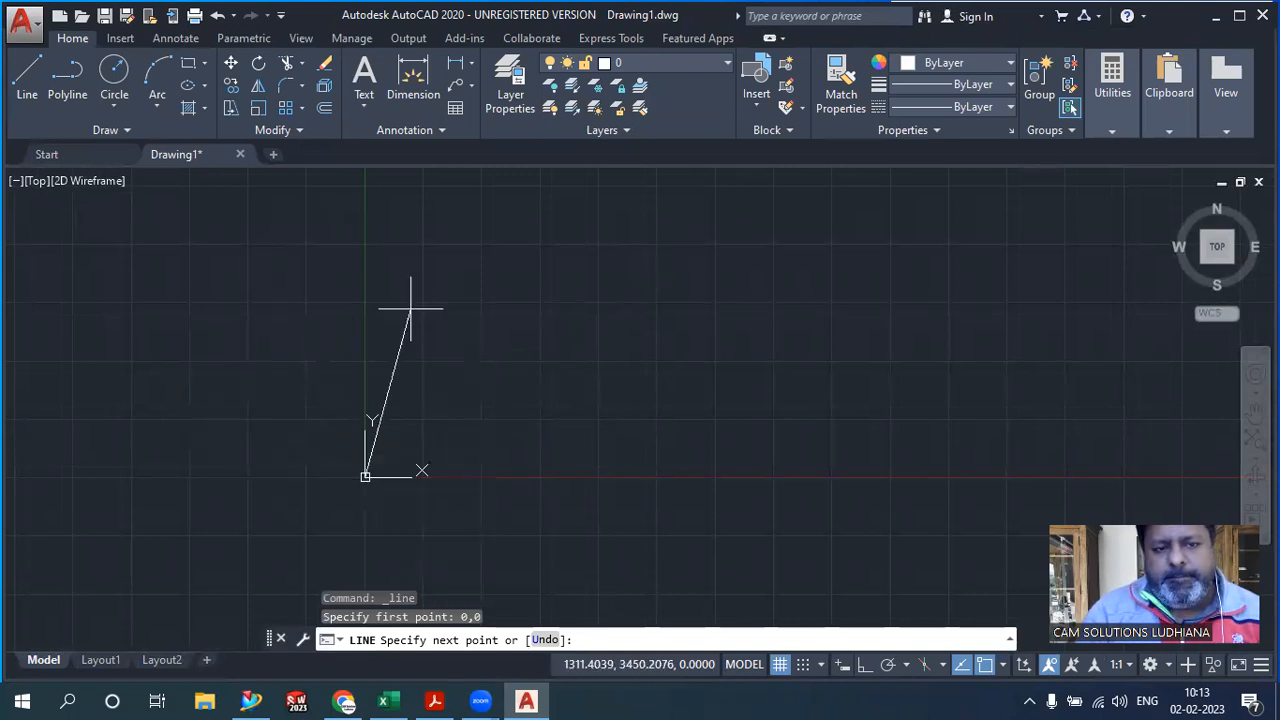
click(864, 664)
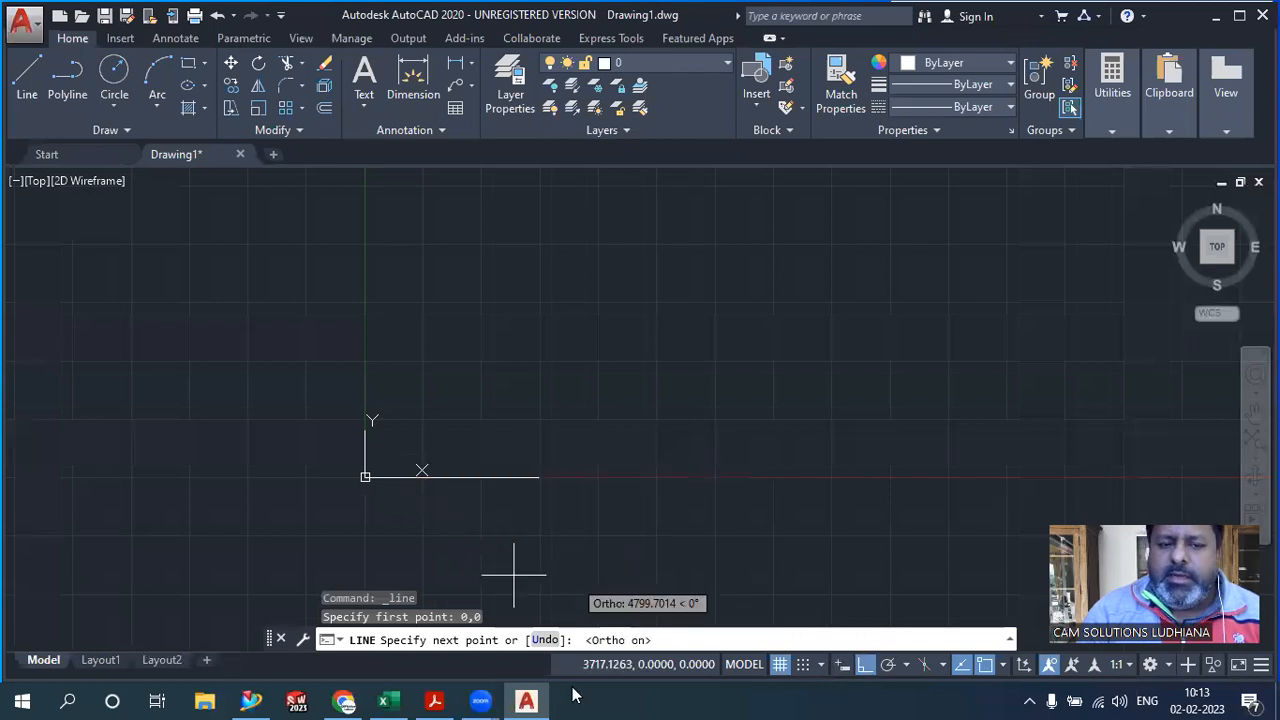
click(437, 700)
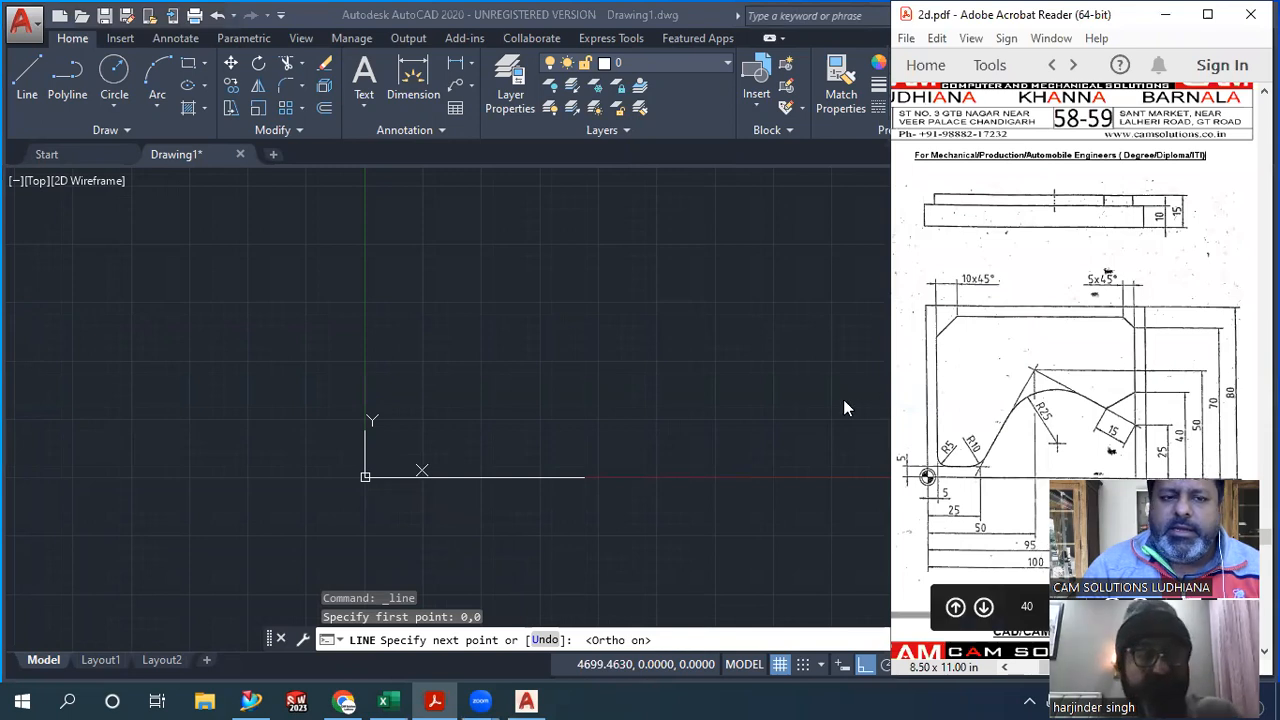
click(556, 365)
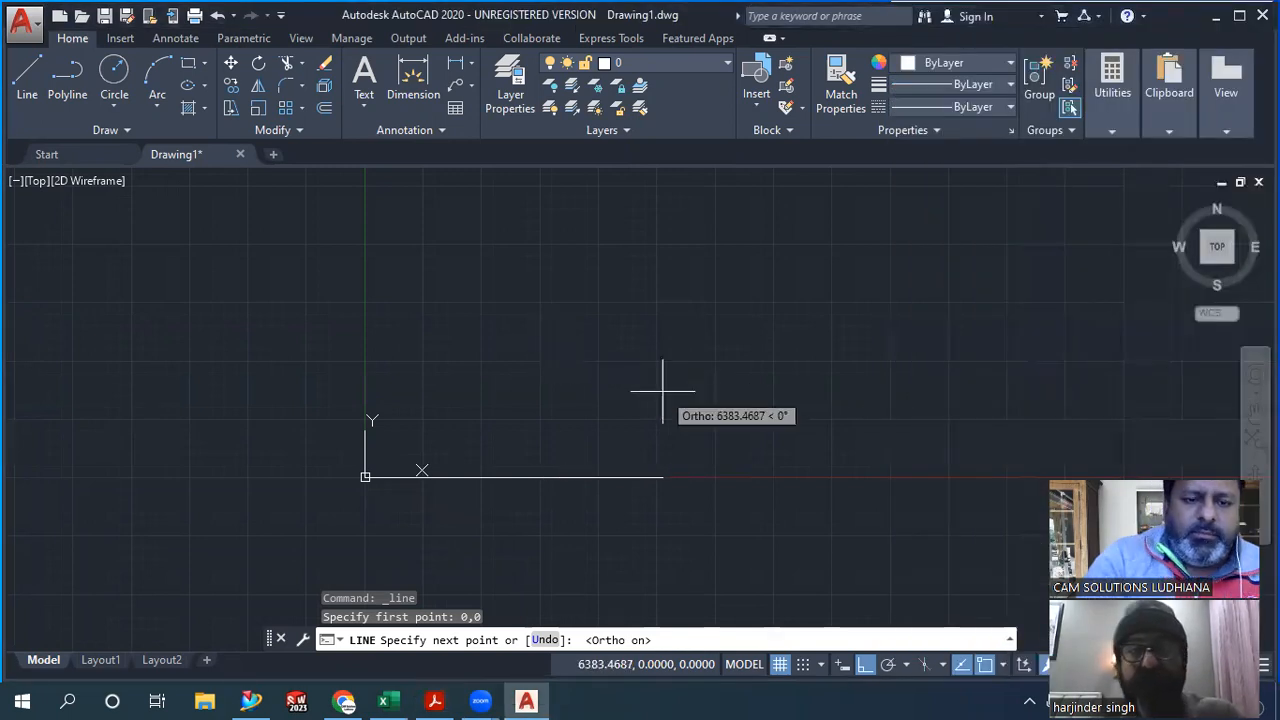
text(100)
key(Return)
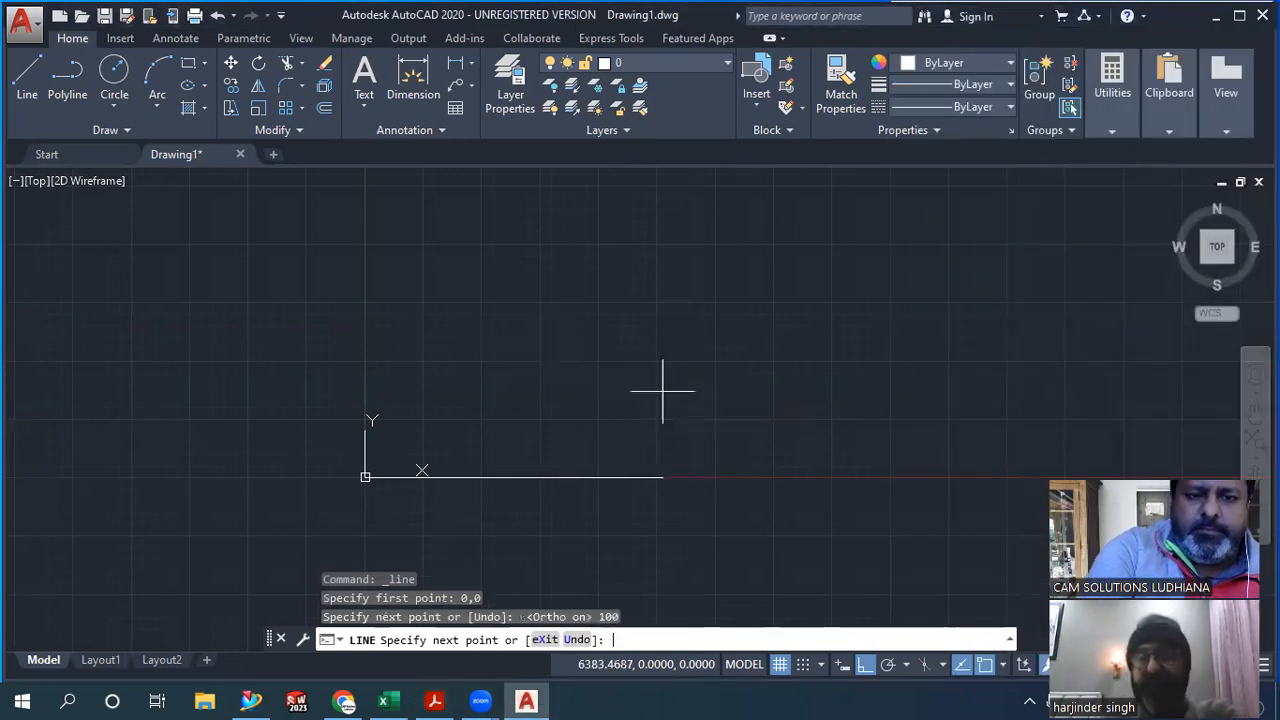
Continue the plate outline with an 80-unit vertical line upward and a 100-unit horizontal line back toward the Y axis
scroll(372, 520, up, 7)
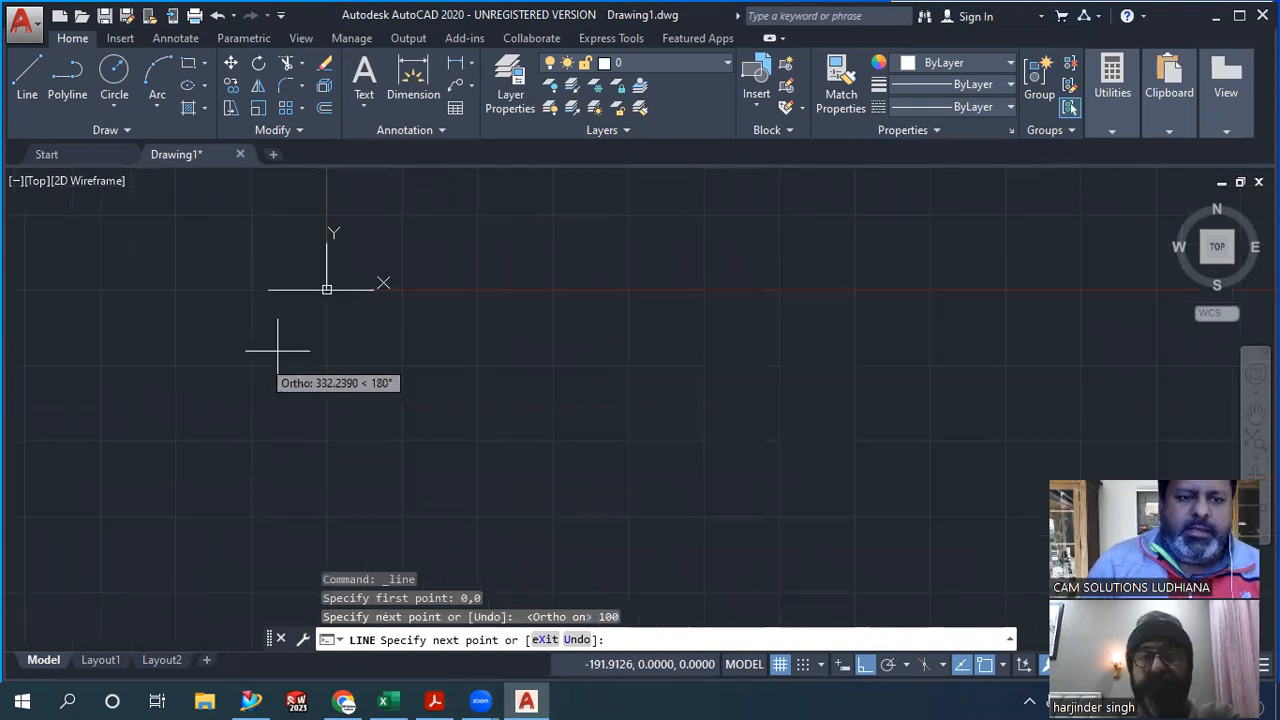
scroll(441, 400, down, 5)
scroll(435, 350, up, 5)
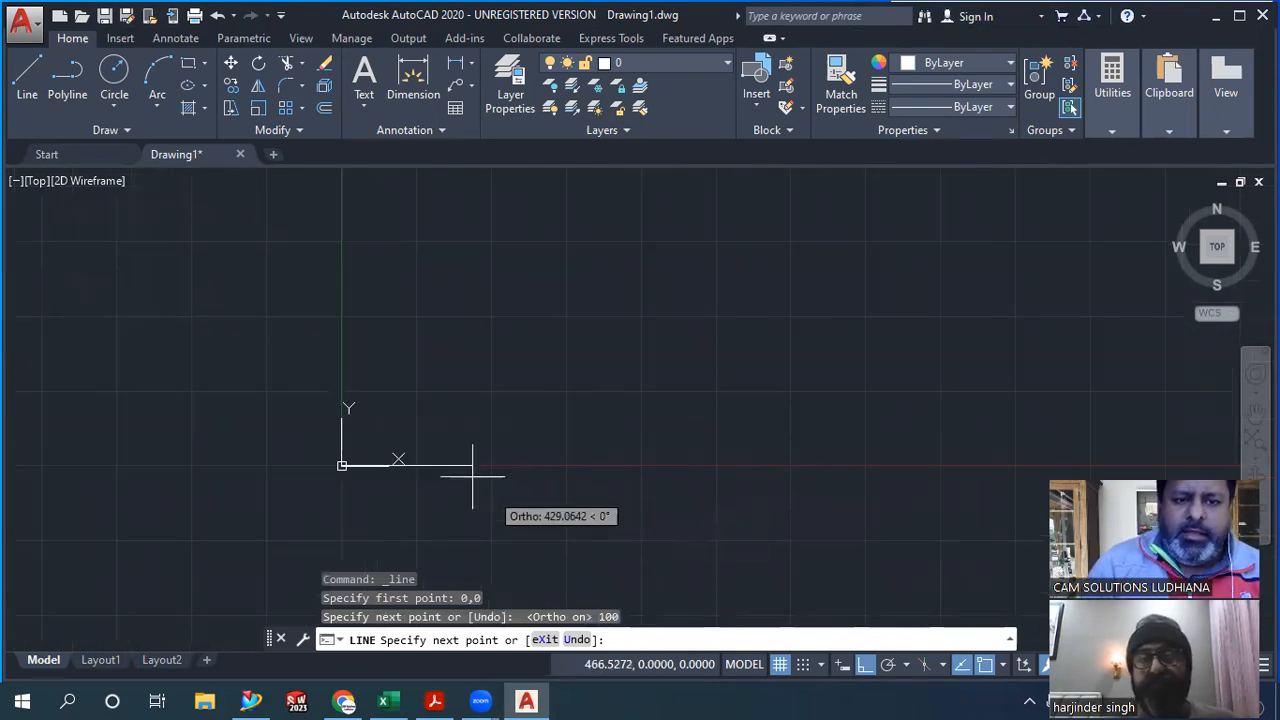
scroll(330, 420, up, 8)
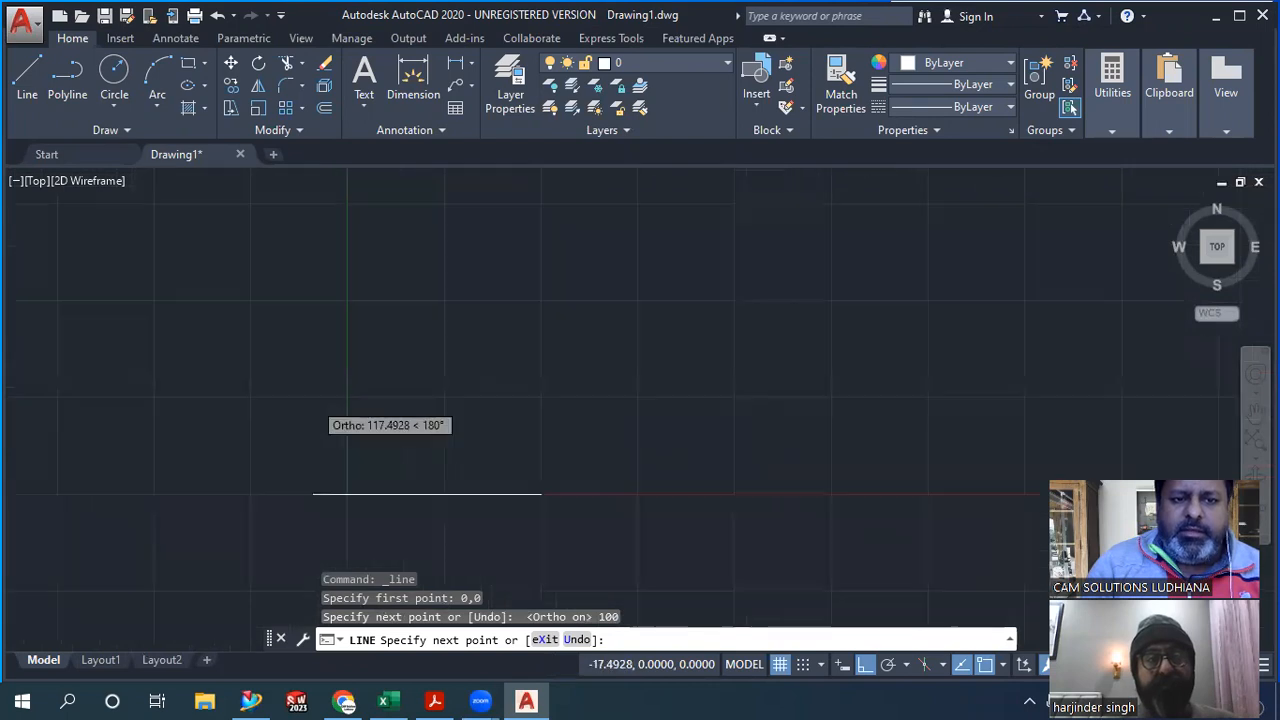
mouse_move(721, 457)
middle_down()
mouse_move(646, 387)
mouse_move(715, 365)
middle_up()
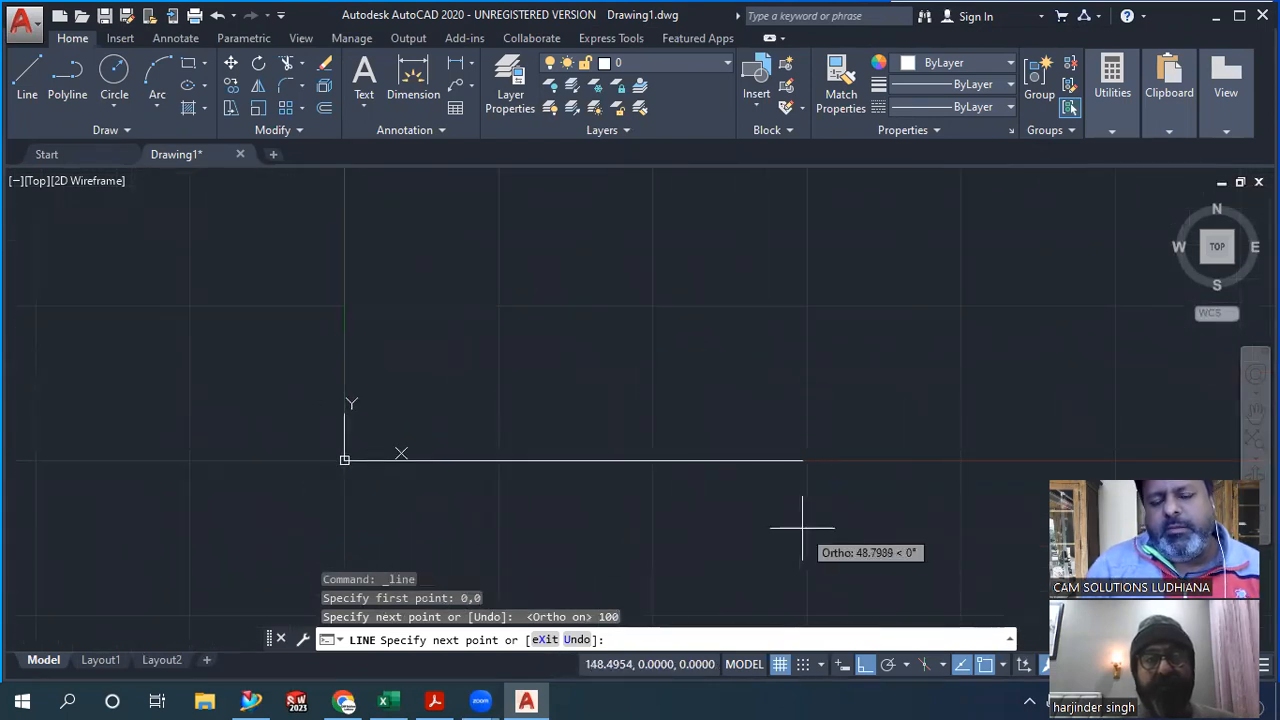
scroll(690, 385, down, 4)
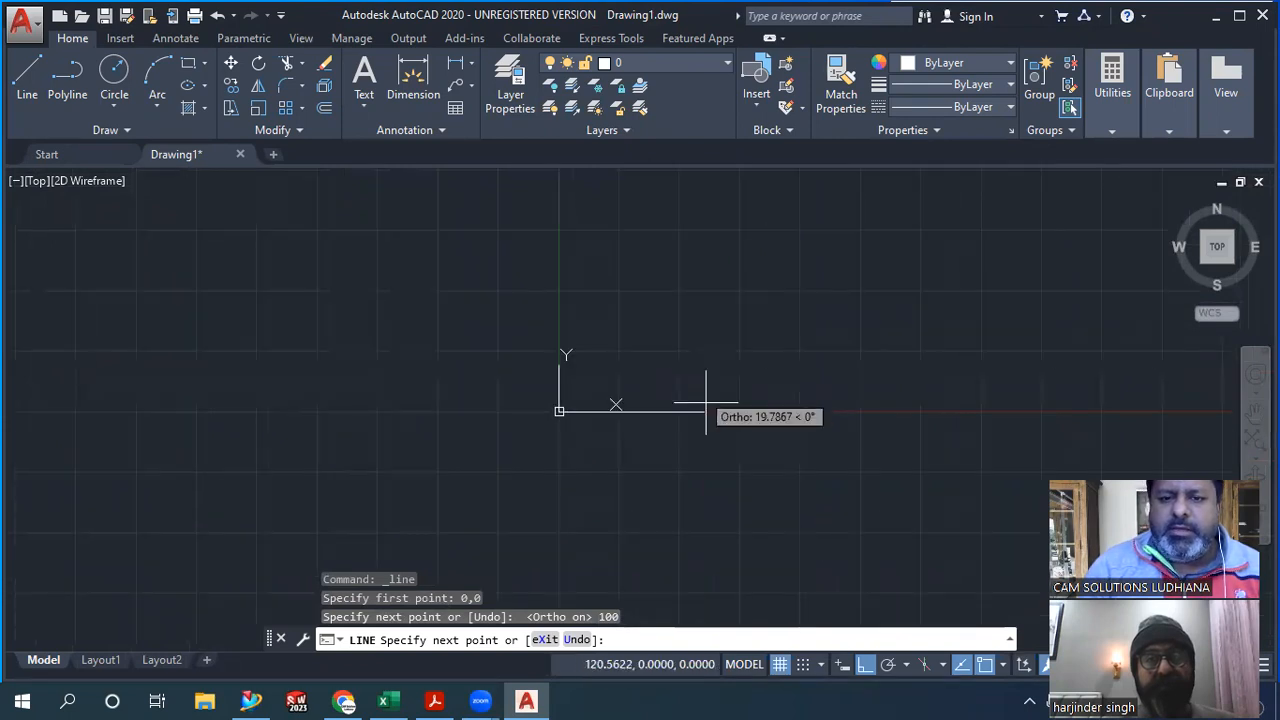
scroll(754, 447, up, 5)
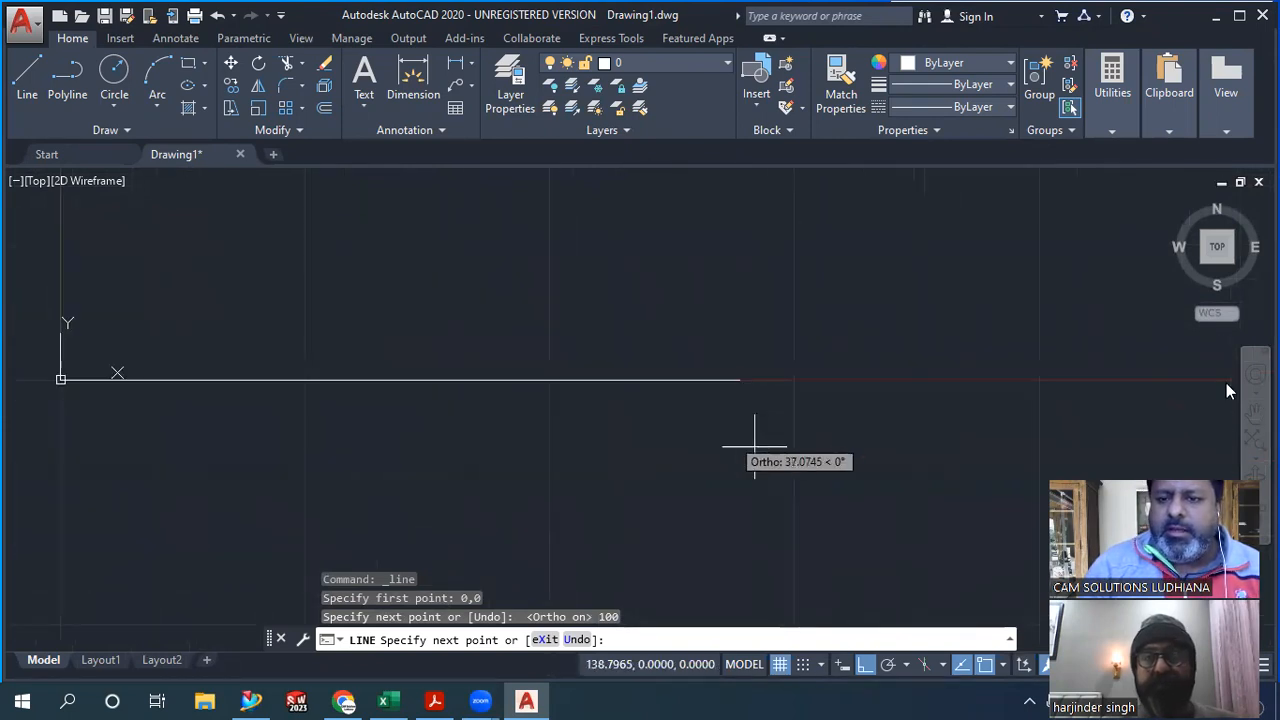
scroll(754, 447, down, 3)
middle_drag(754, 447, 730, 618)
scroll(762, 444, down, 2)
text(80)
key(Return)
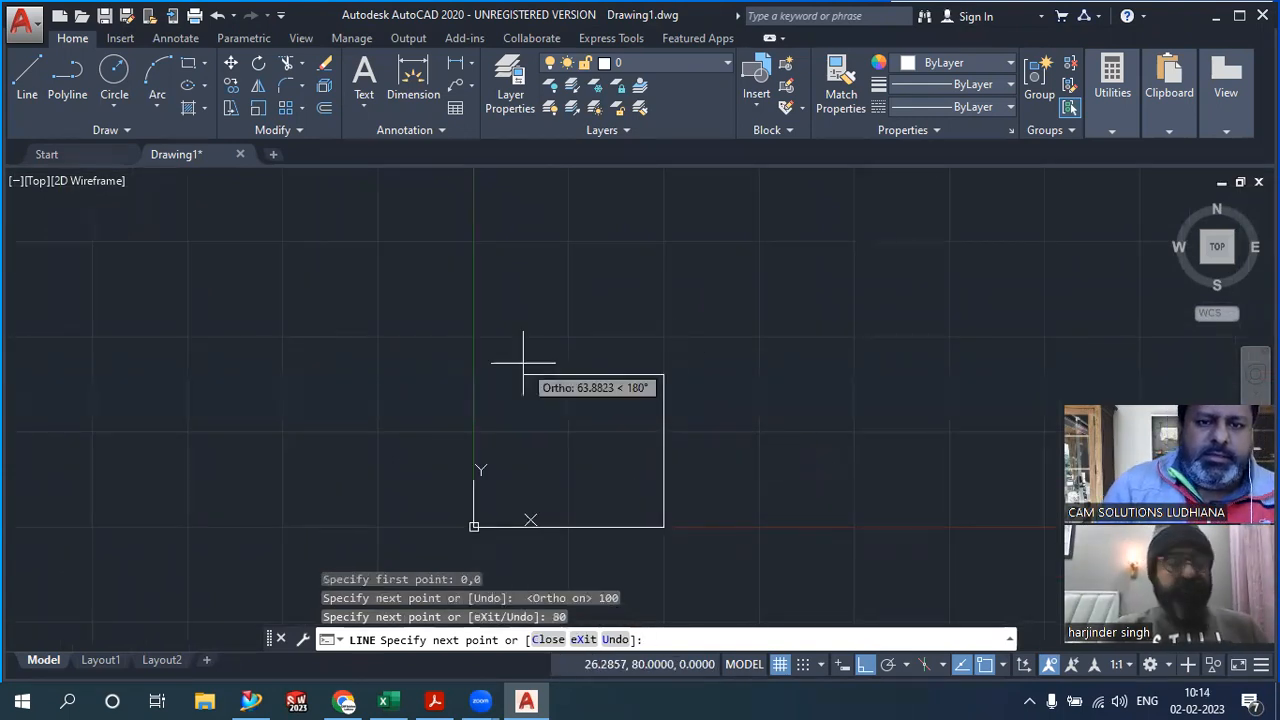
text(100)
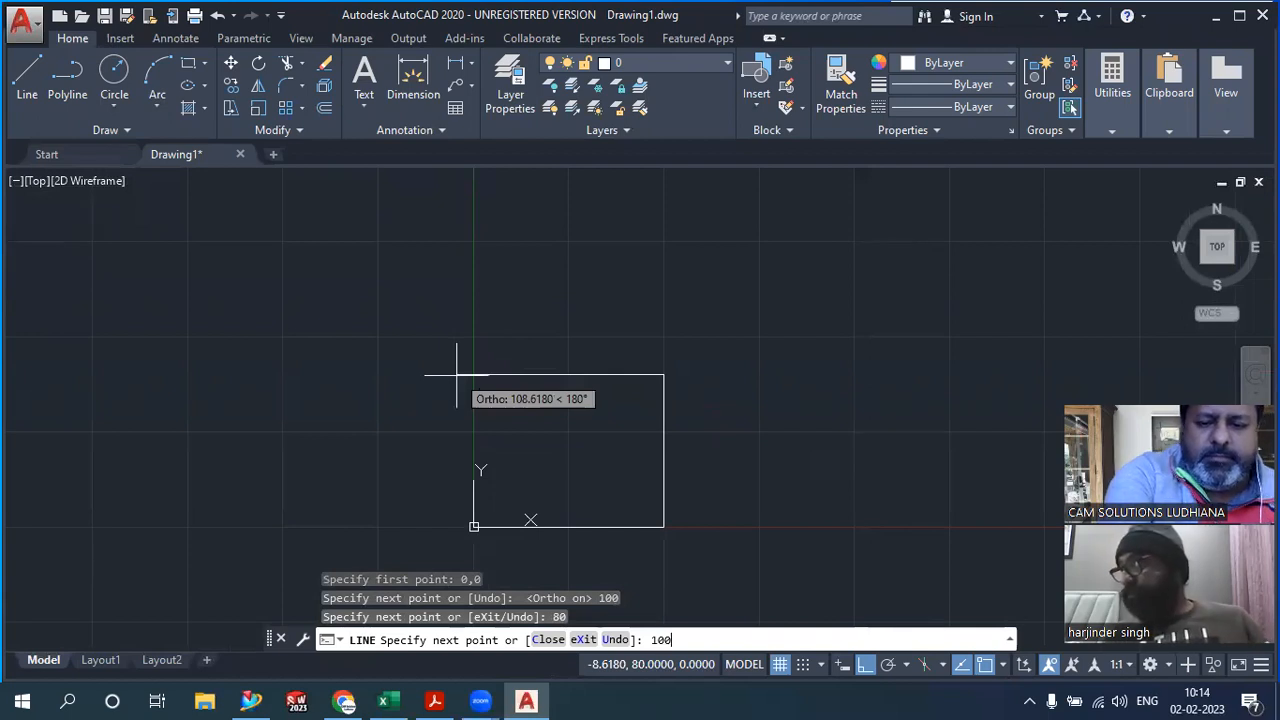
key(Return)
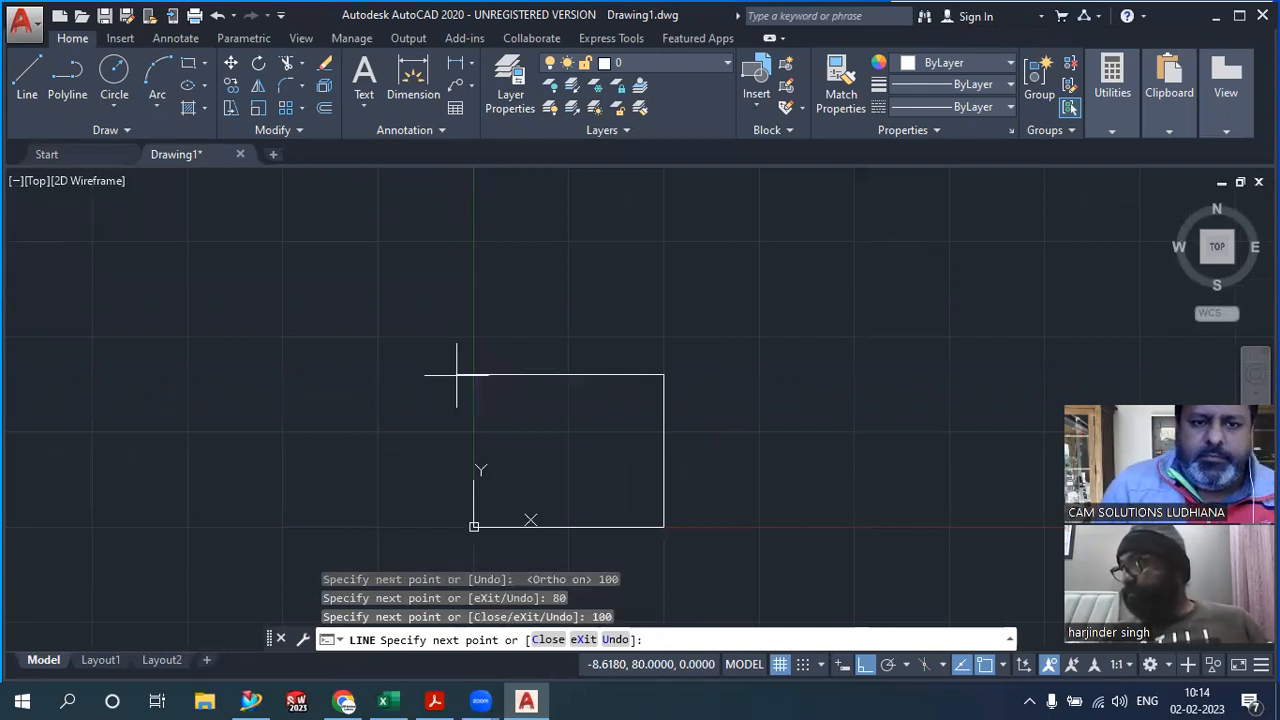
Close the plate outline with a vertical line down to the origin and end the Line command
click(476, 522)
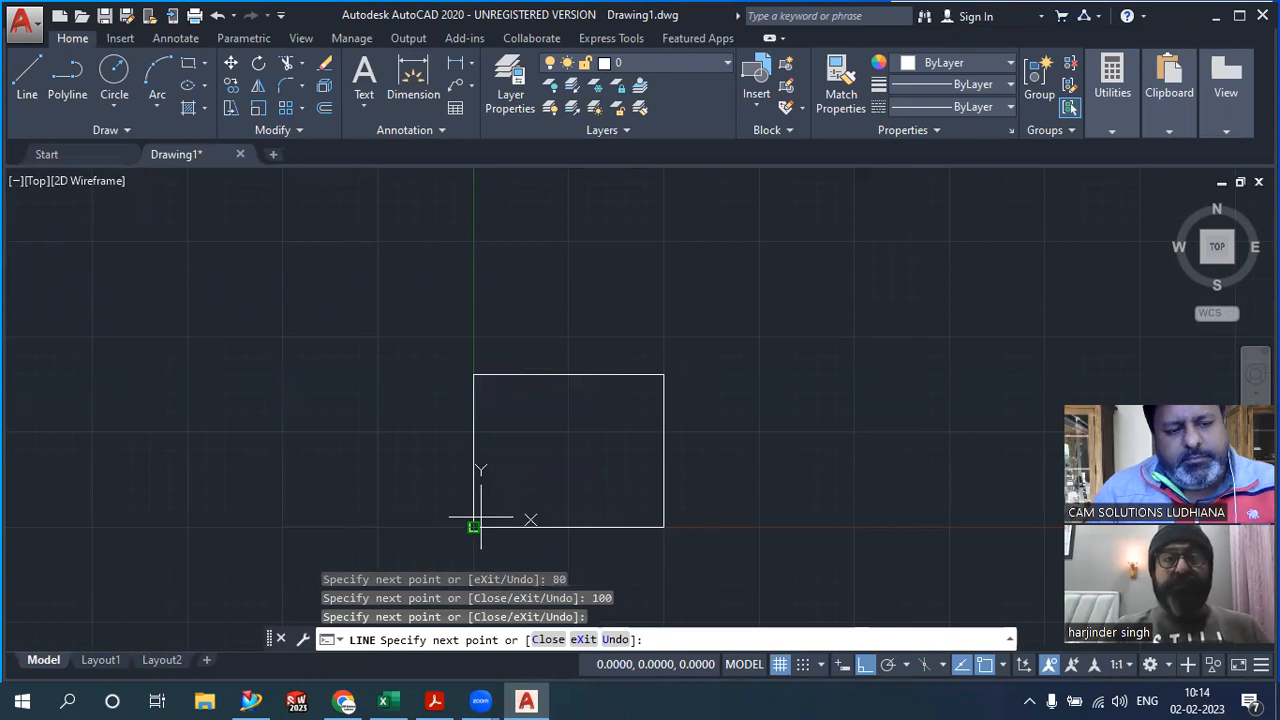
key(Escape)
mouse_move(626, 480)
middle_down()
mouse_move(383, 377)
mouse_move(354, 417)
middle_up()
scroll(379, 378, up, 2)
scroll(354, 417, down, 2)
scroll(354, 417, up, 2)
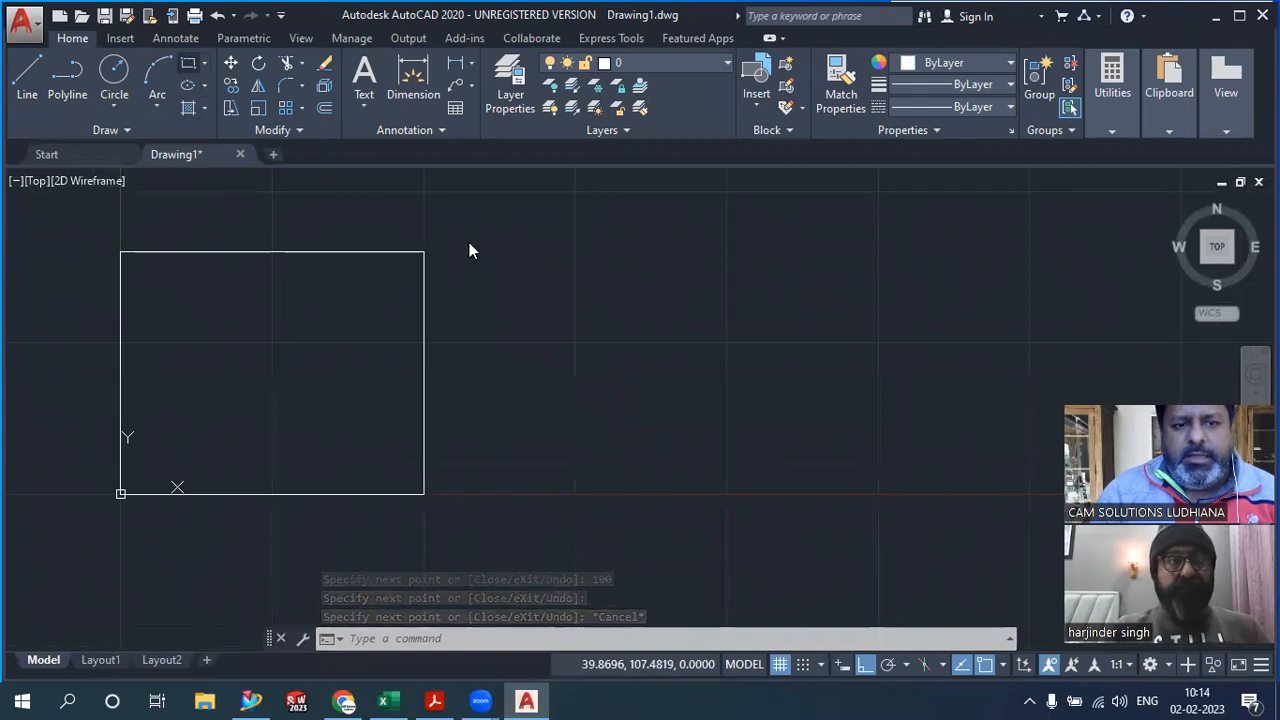
click(188, 63)
click(622, 492)
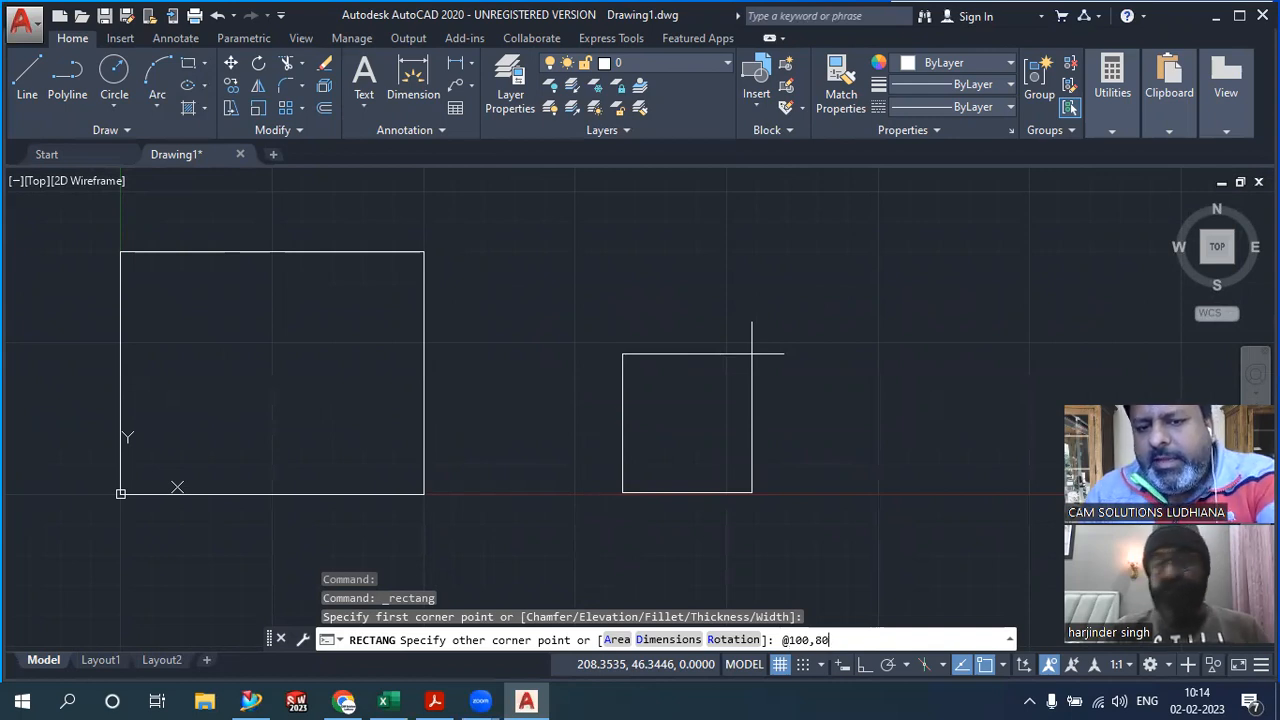
key(Return)
key(F8)
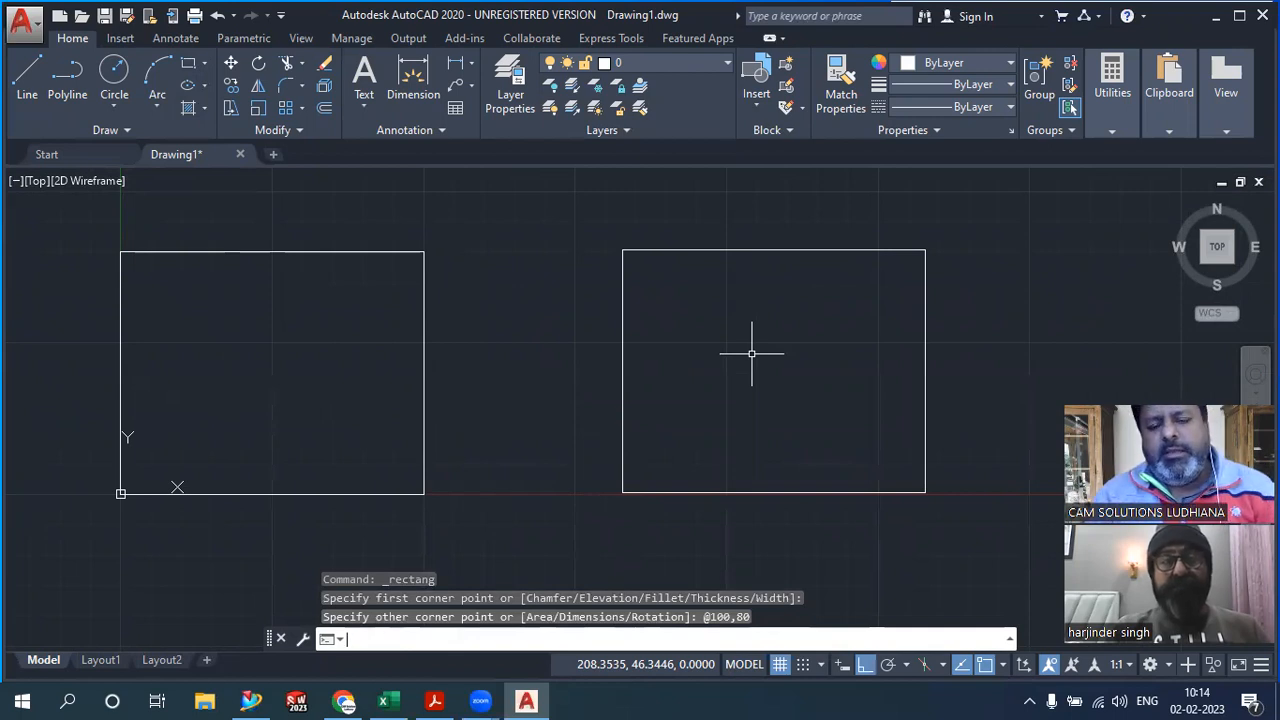
Compare how the line-drawn outline and the rectangle respond to selection by selecting their edges, and clear the selection
click(424, 373)
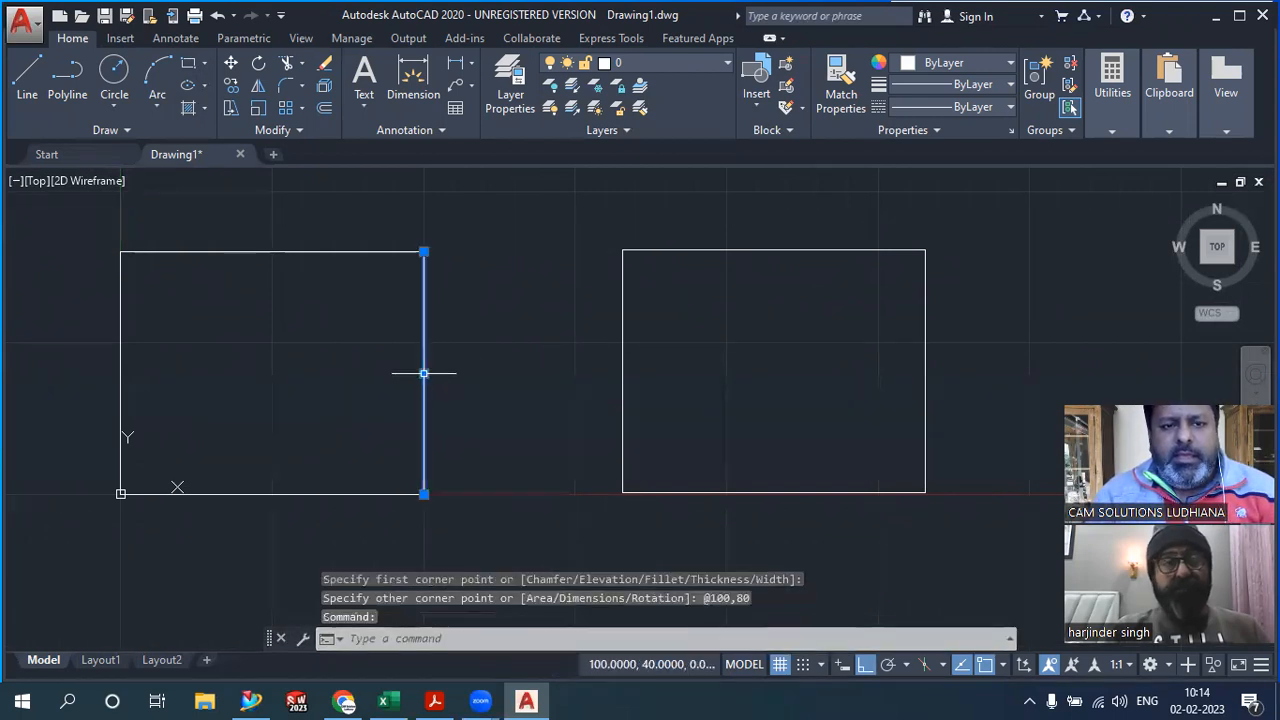
click(370, 254)
click(361, 251)
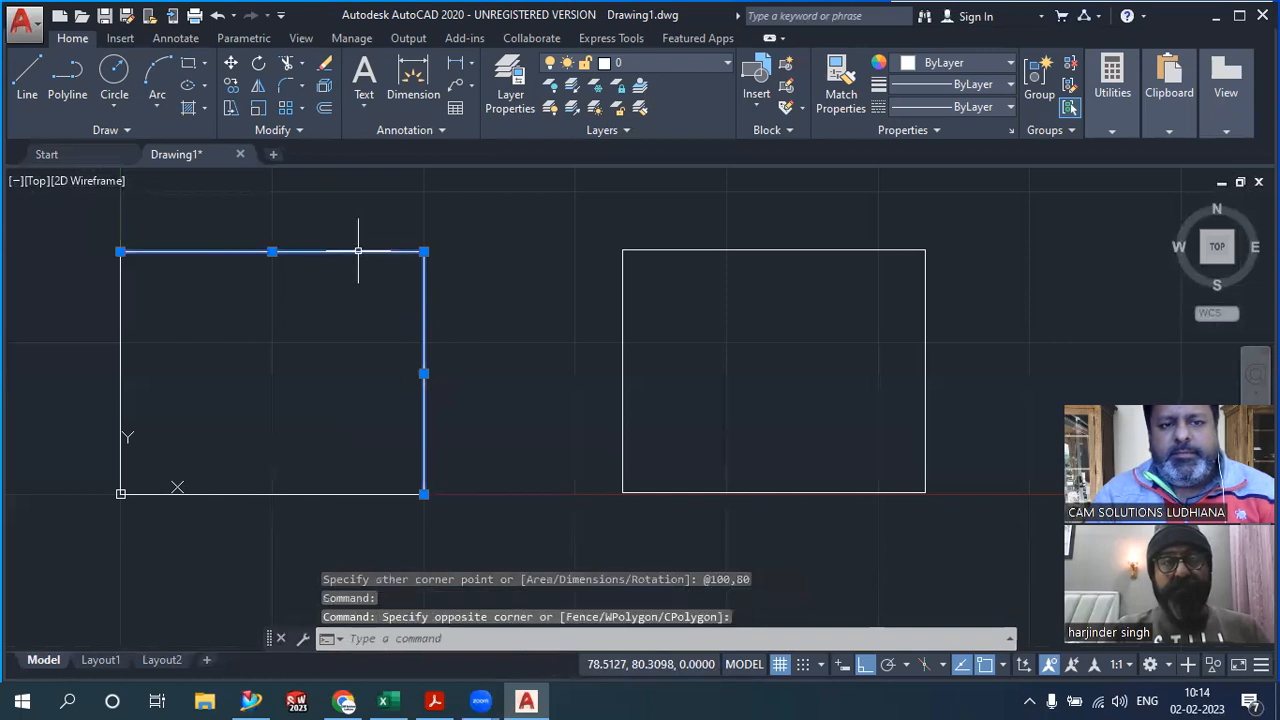
key(Escape)
click(723, 250)
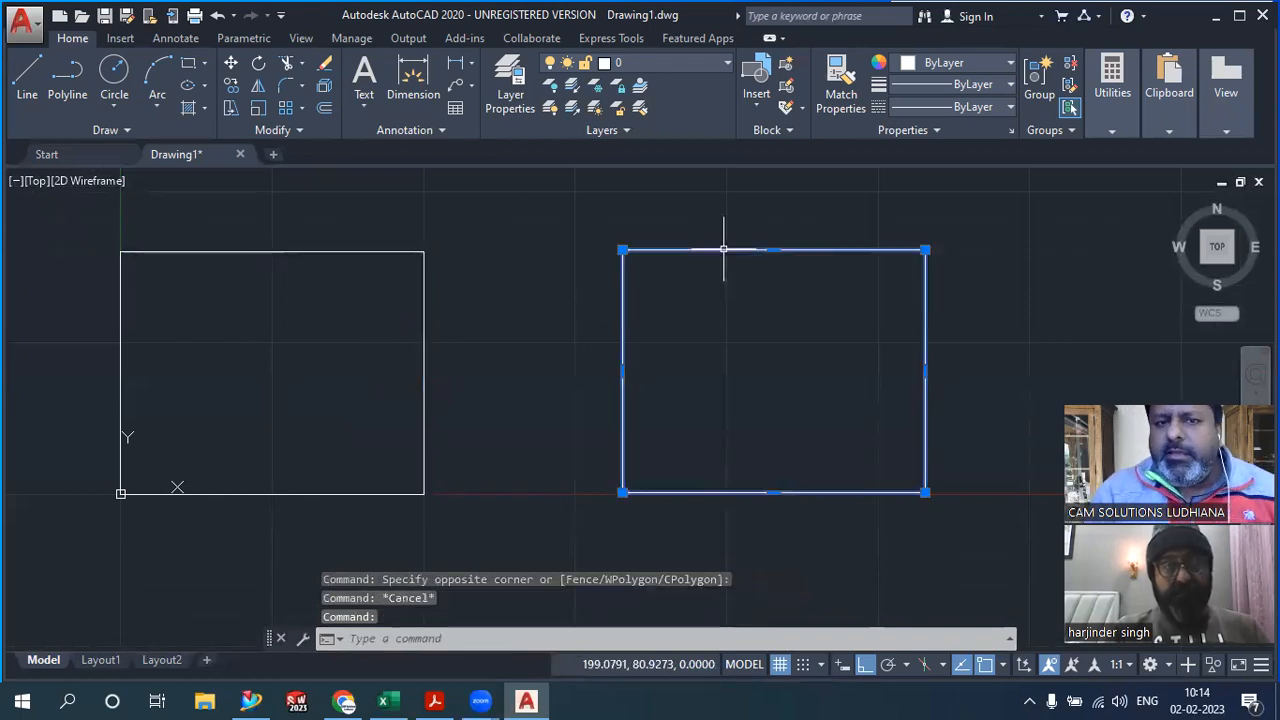
click(354, 252)
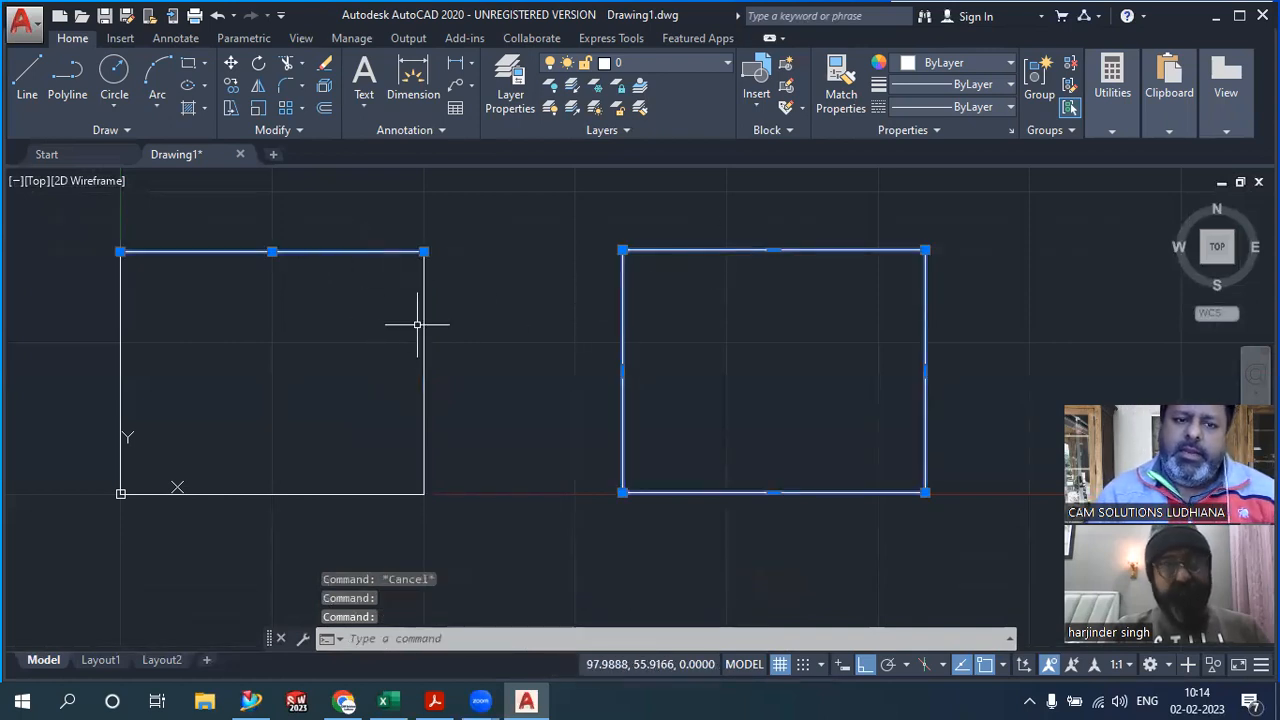
click(422, 330)
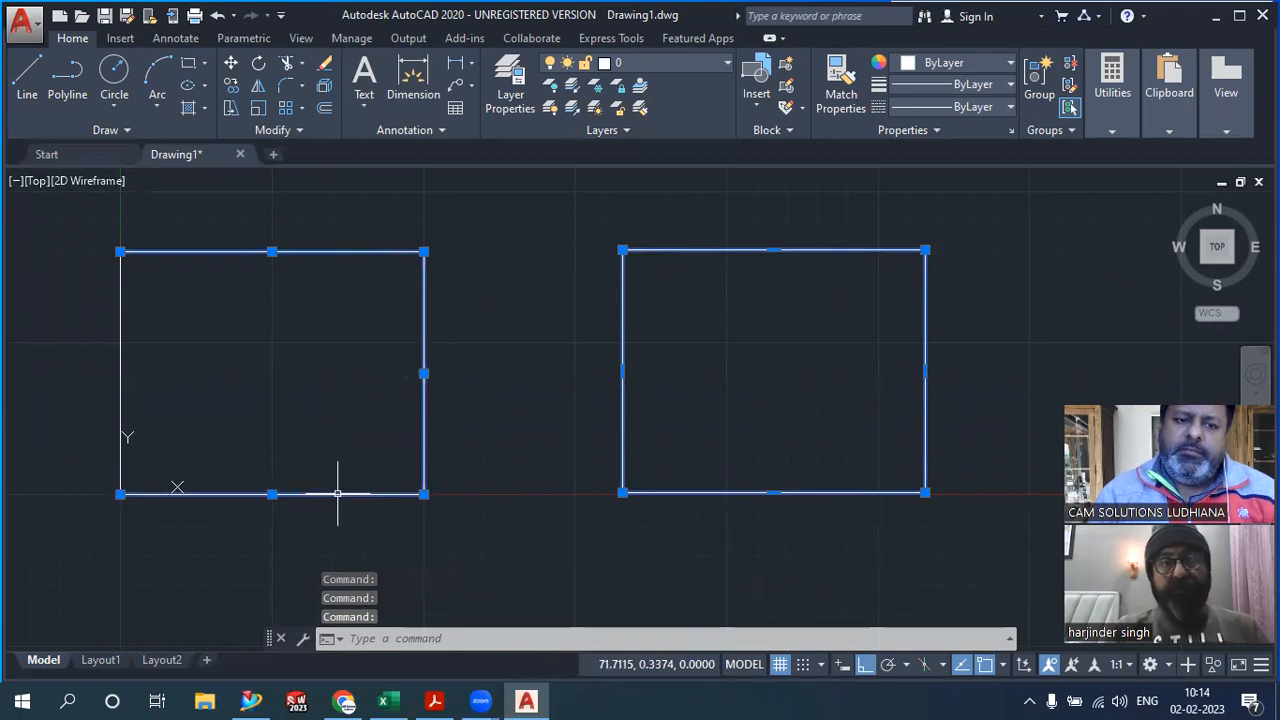
key(Escape)
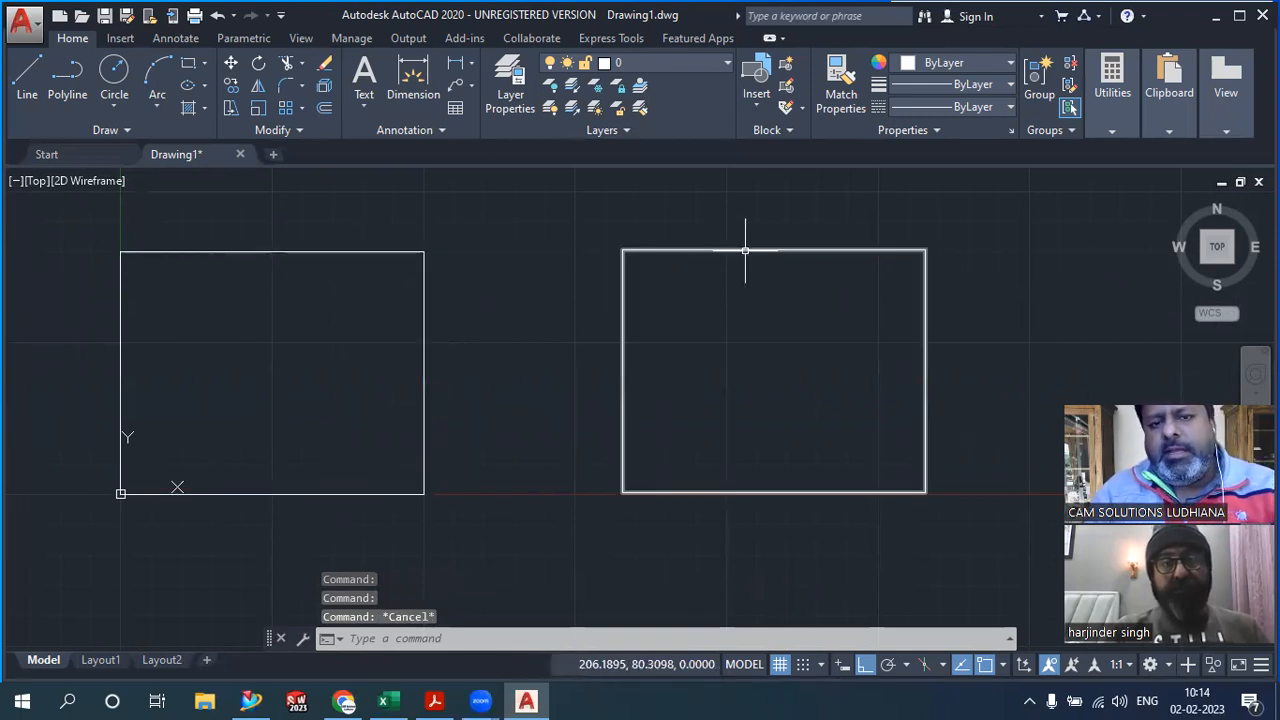
click(745, 250)
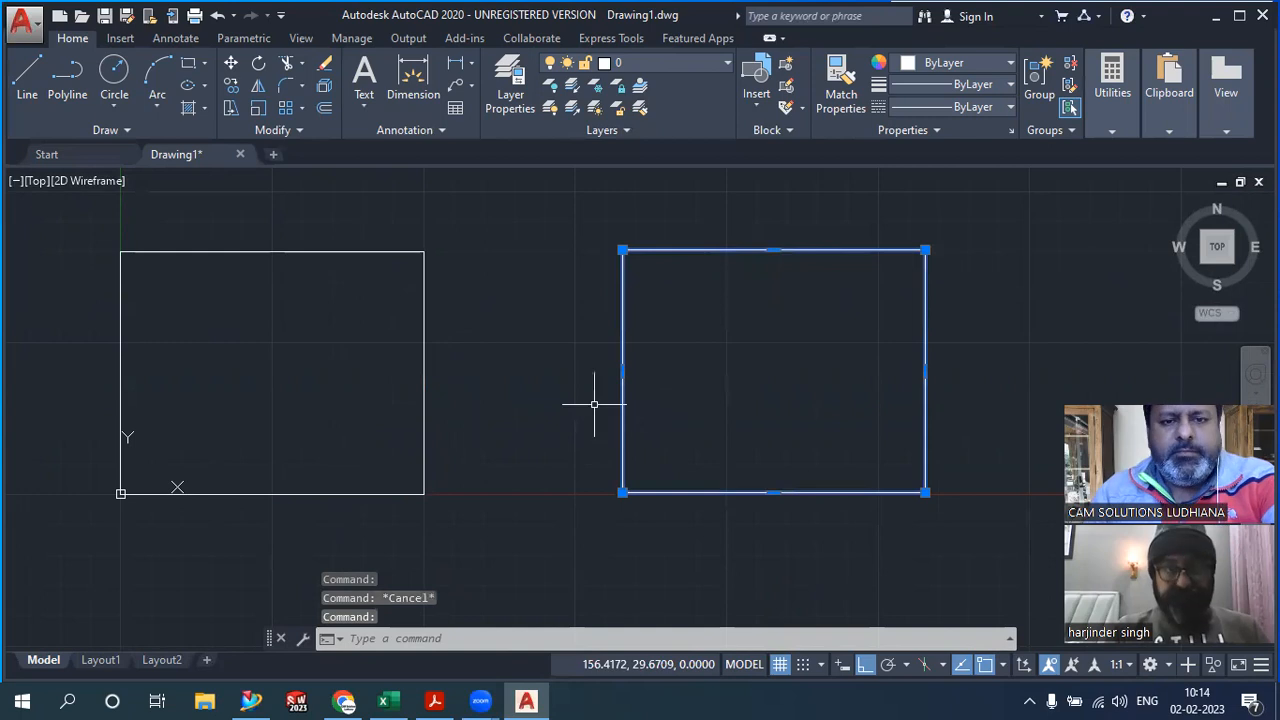
key(Escape)
mouse_move(505, 412)
middle_down()
mouse_move(562, 437)
mouse_move(503, 420)
middle_up()
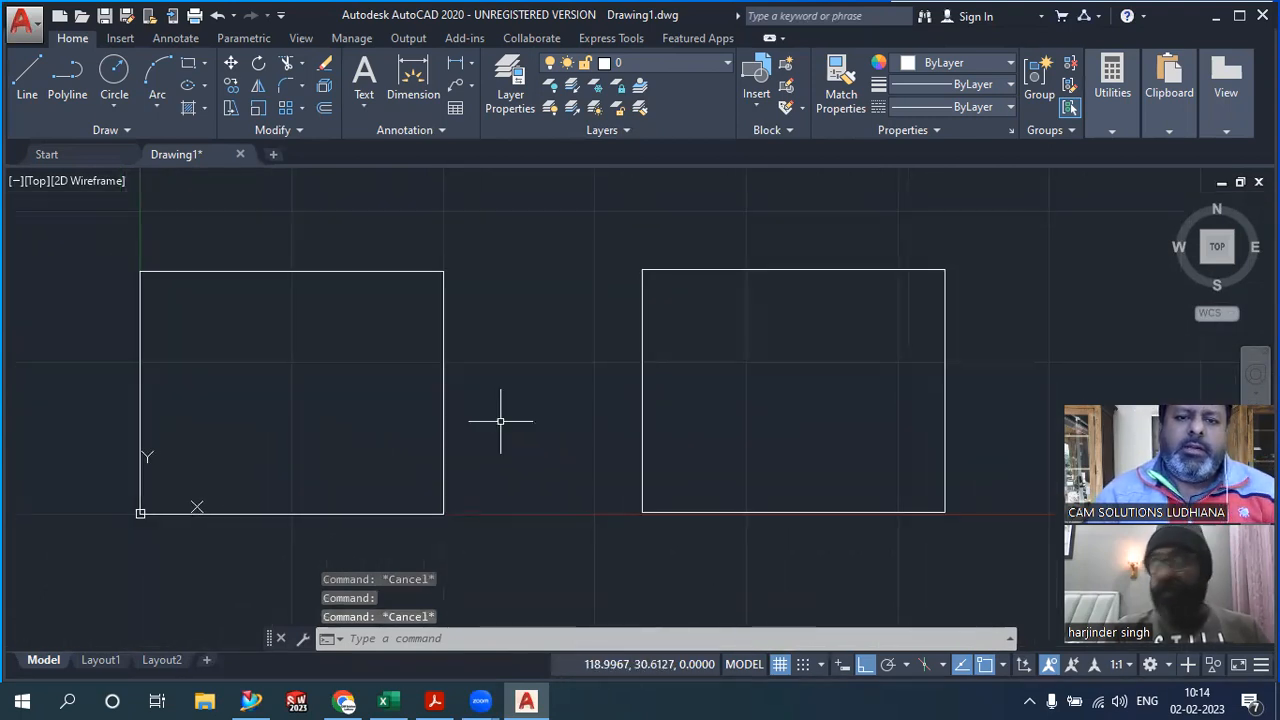
click(189, 65)
mouse_move(706, 562)
middle_down()
mouse_move(394, 529)
mouse_move(246, 541)
middle_up()
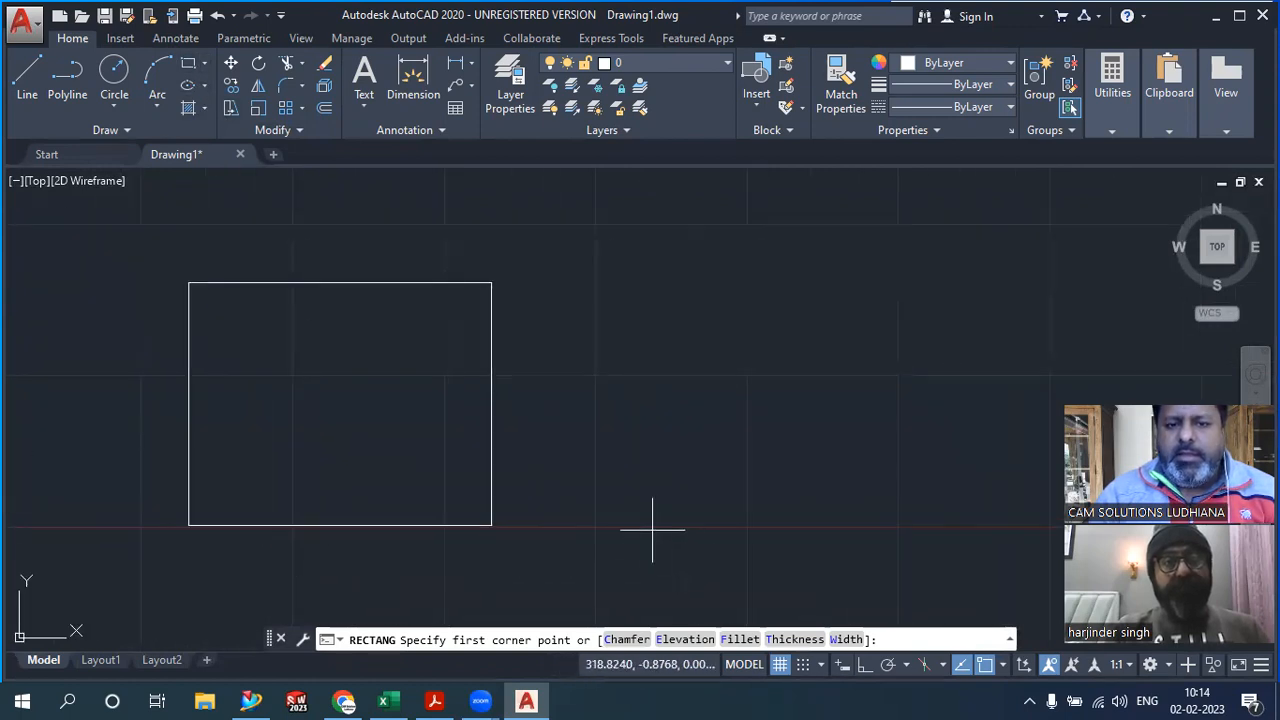
click(652, 530)
text(@100,8)
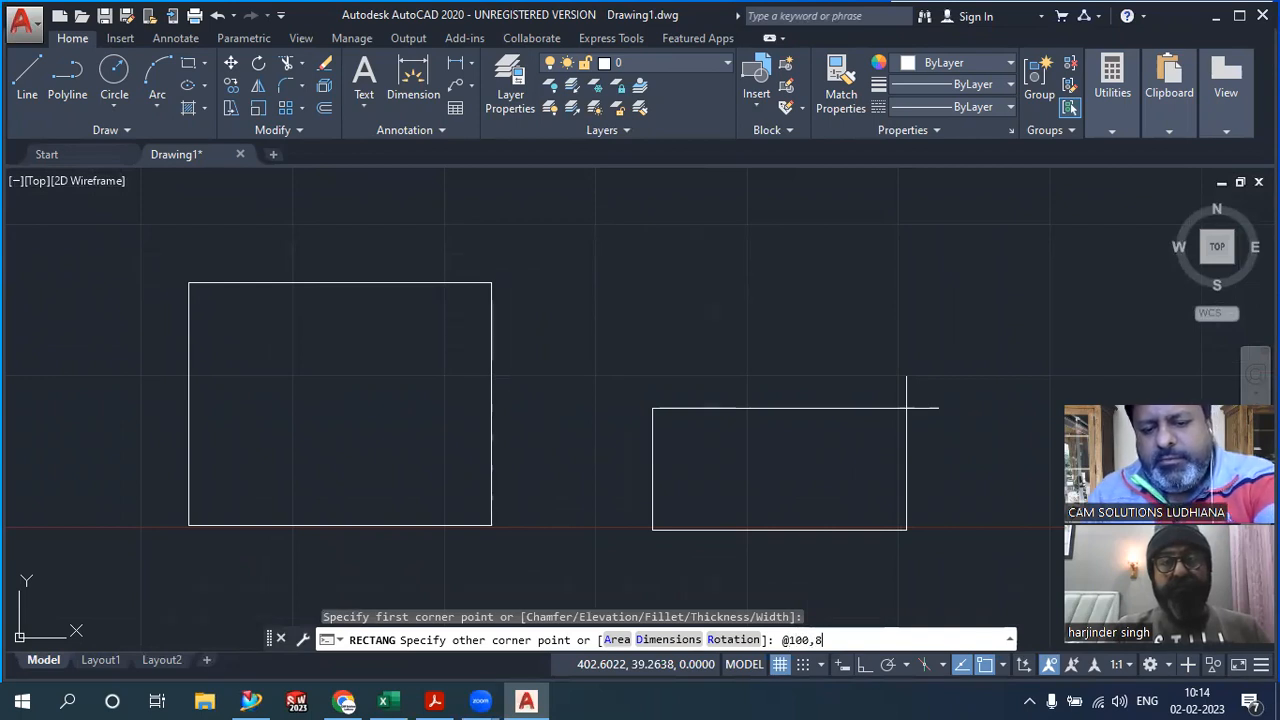
text(0)
key(Return)
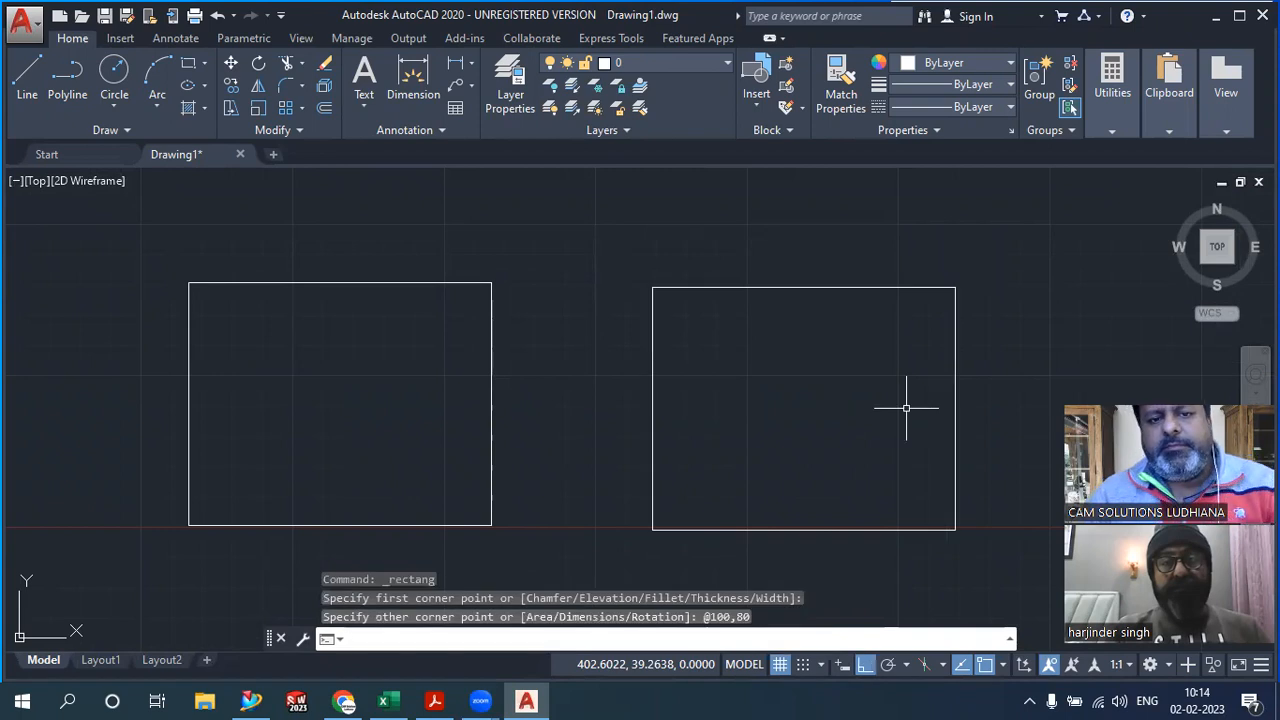
scroll(540, 410, down, 5)
scroll(566, 451, up, 3)
middle_drag(563, 451, 494, 449)
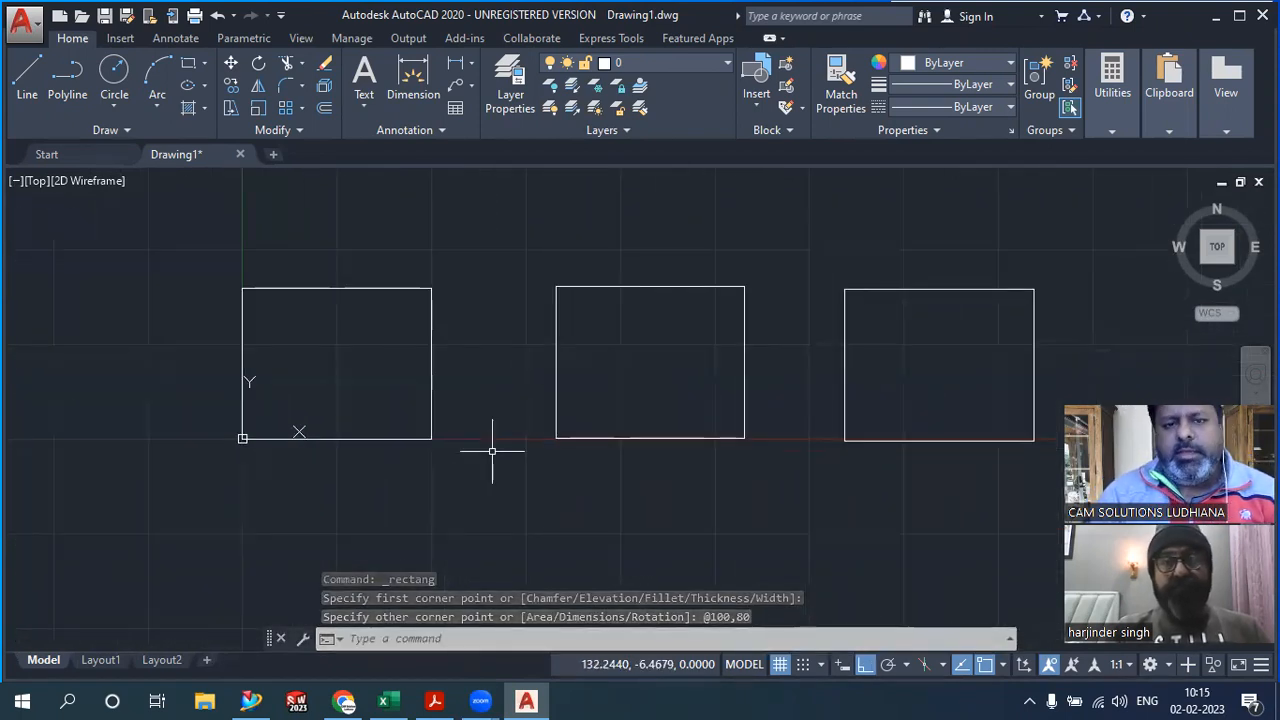
click(948, 441)
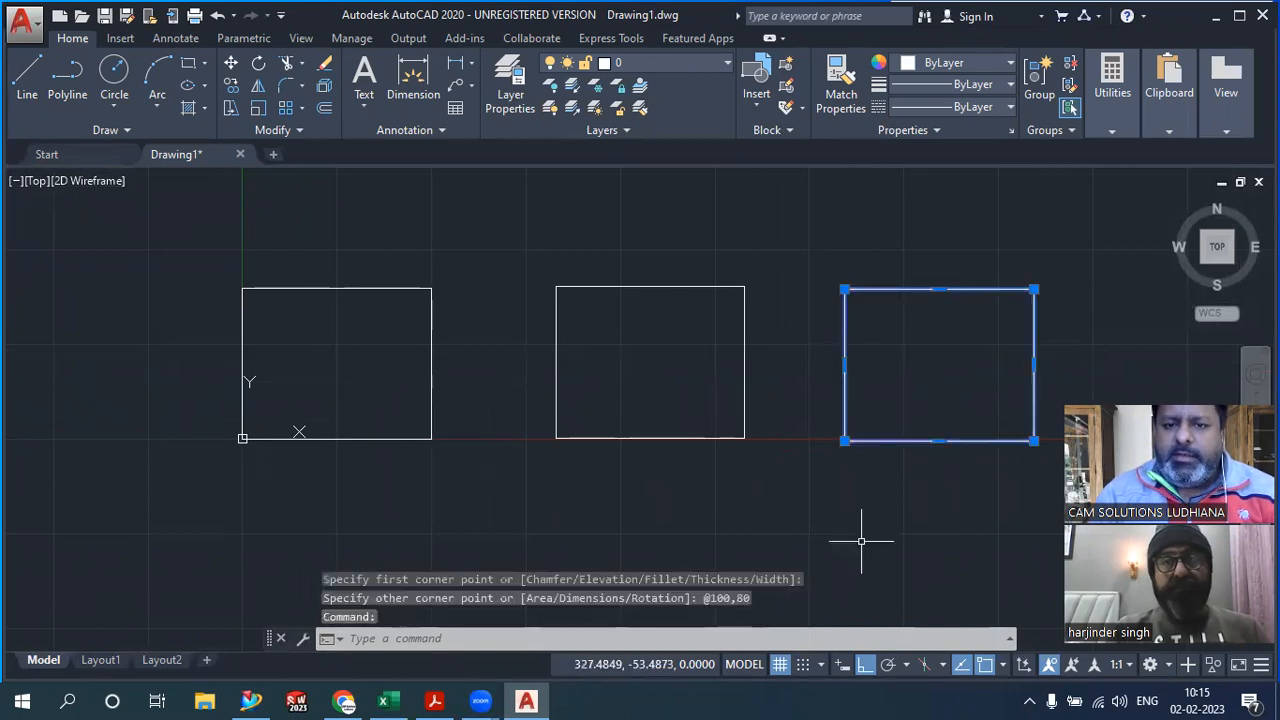
key(Escape)
key(Escape)
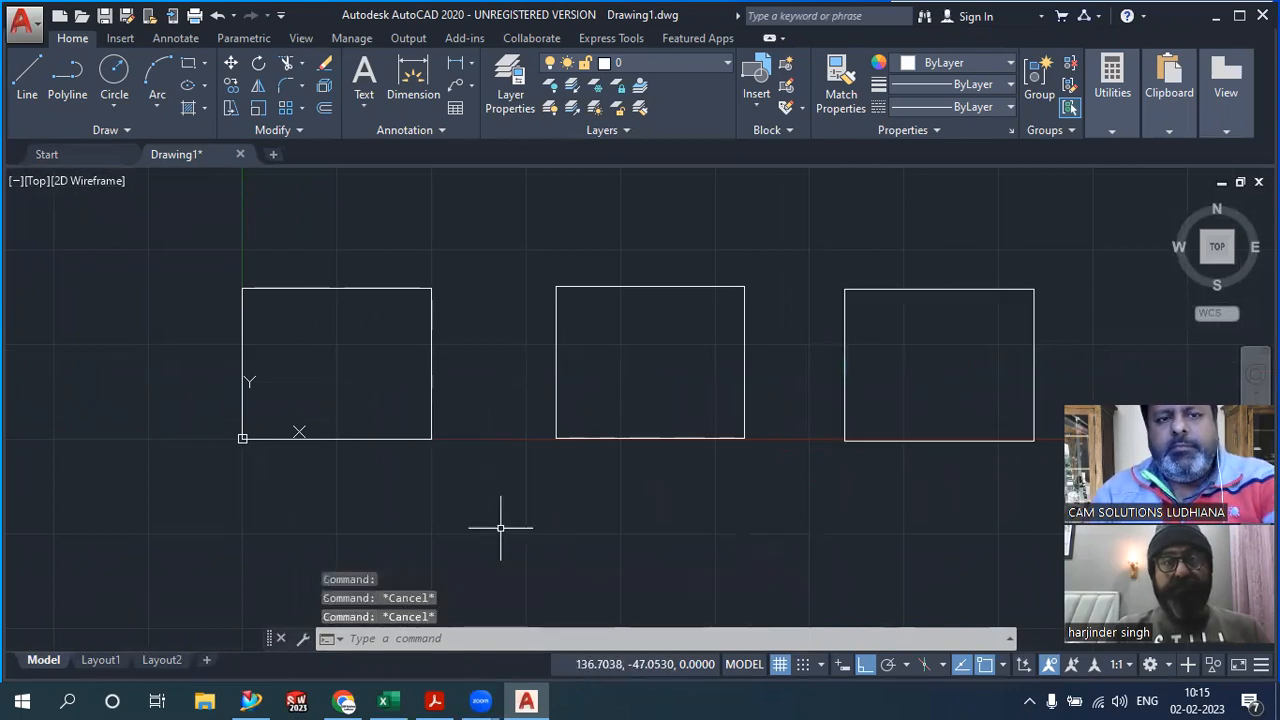
Offset the middle rectangle 5 units inward
scroll(389, 416, up, 2)
middle_drag(389, 416, 386, 462)
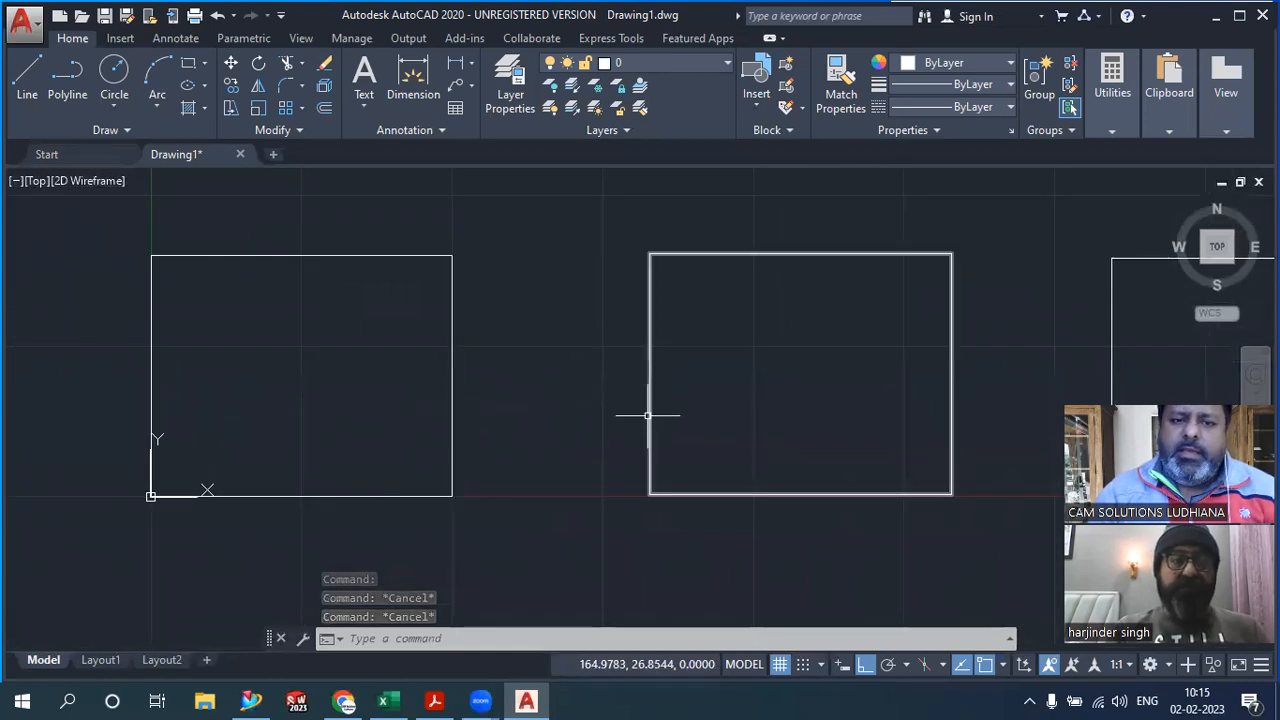
click(323, 112)
text(5)
key(Return)
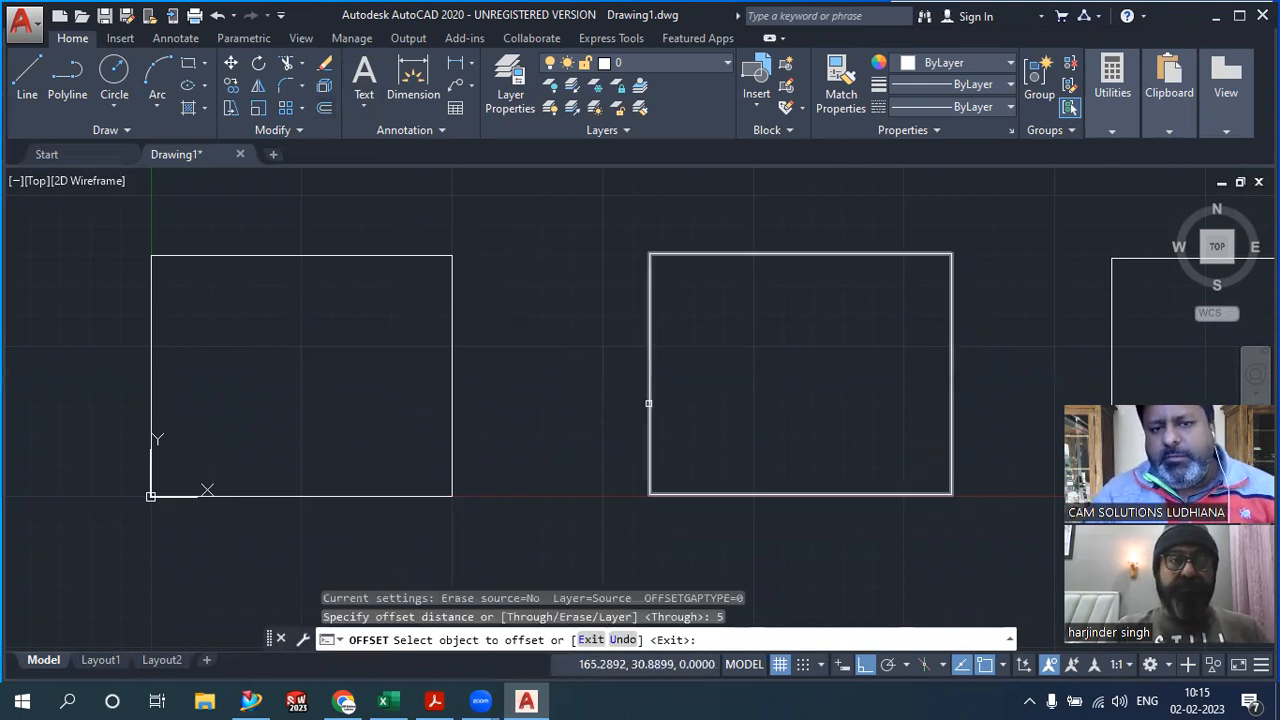
click(651, 400)
click(707, 405)
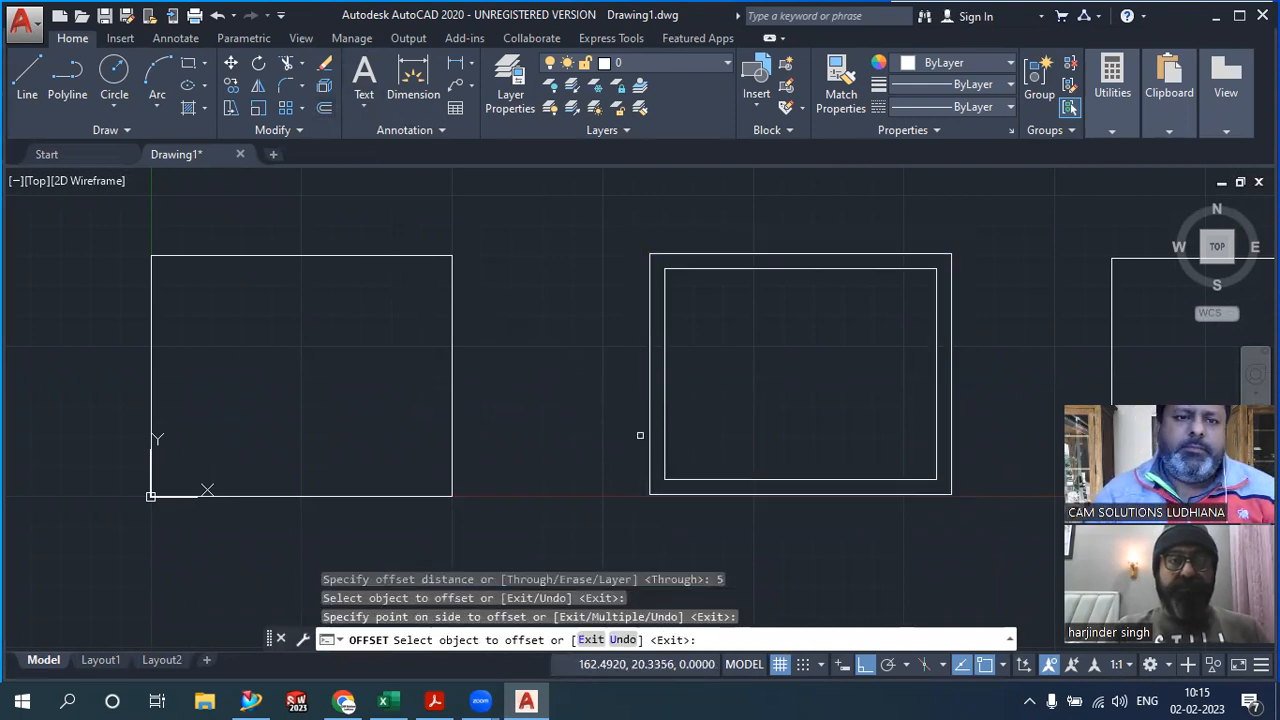
Offset each of the four lines of the plate outline at the origin 5 units inward and end the Offset command
click(266, 263)
click(250, 288)
click(150, 320)
click(200, 344)
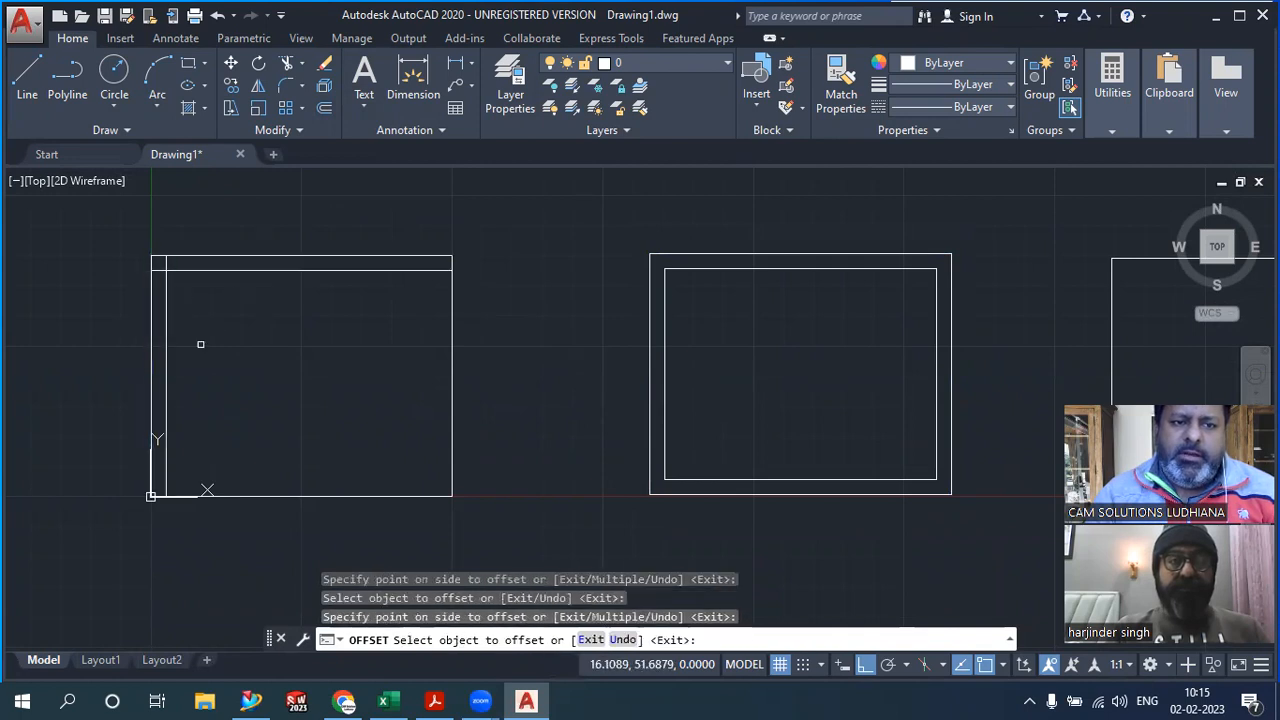
click(257, 494)
click(283, 448)
click(450, 429)
click(386, 423)
right_click(560, 392)
click(560, 392)
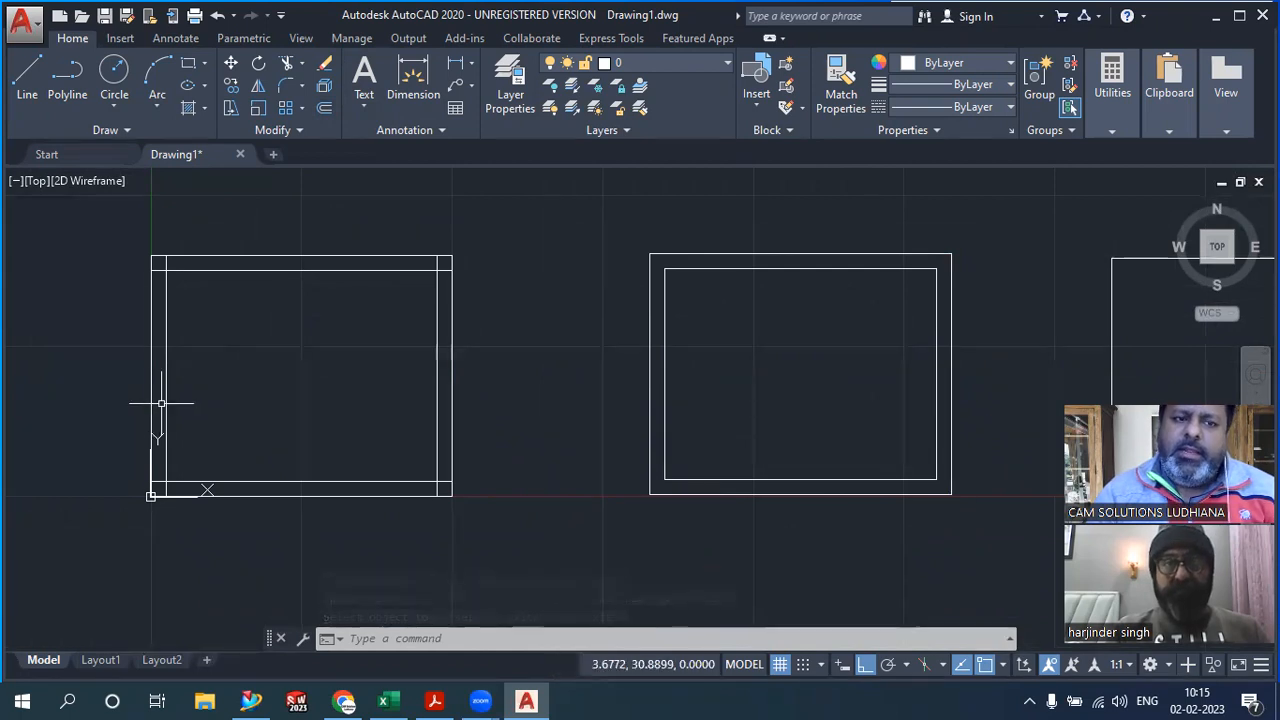
Draw a horizontal practice line above the upper right part of the plate outline at the origin
mouse_move(209, 383)
middle_down()
mouse_move(206, 429)
mouse_move(183, 446)
middle_up()
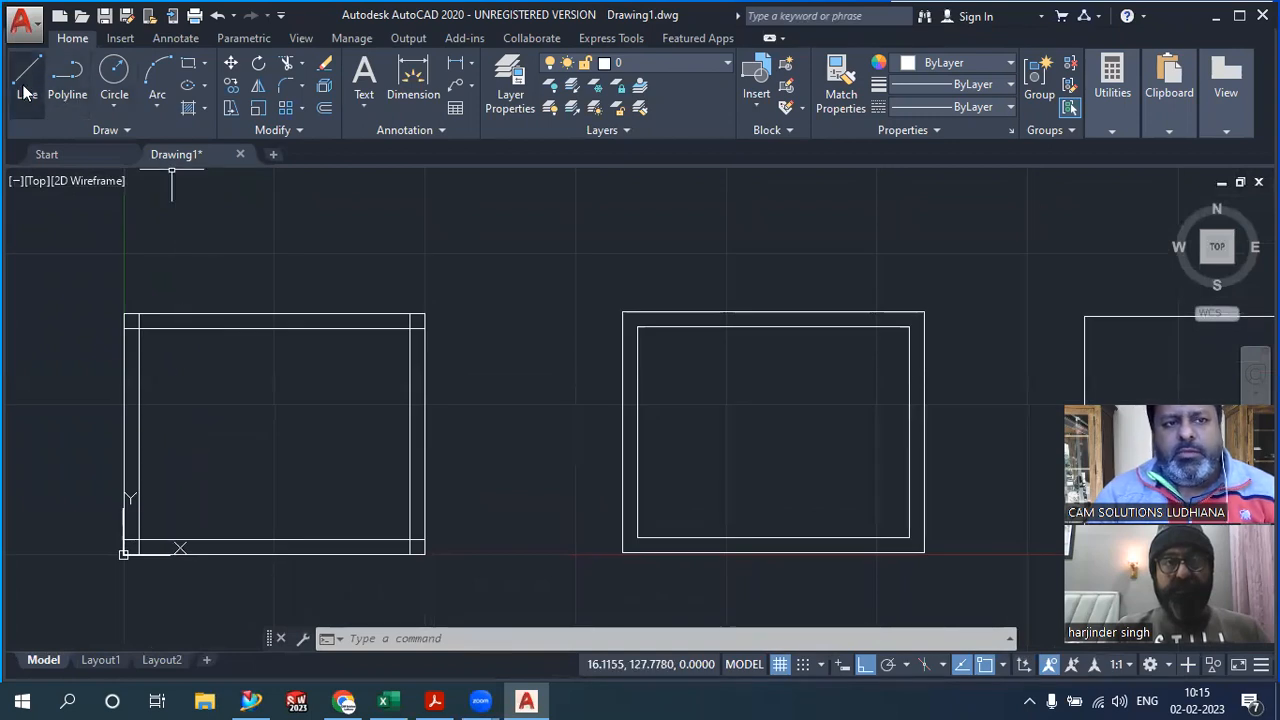
text(l)
key(Return)
click(345, 277)
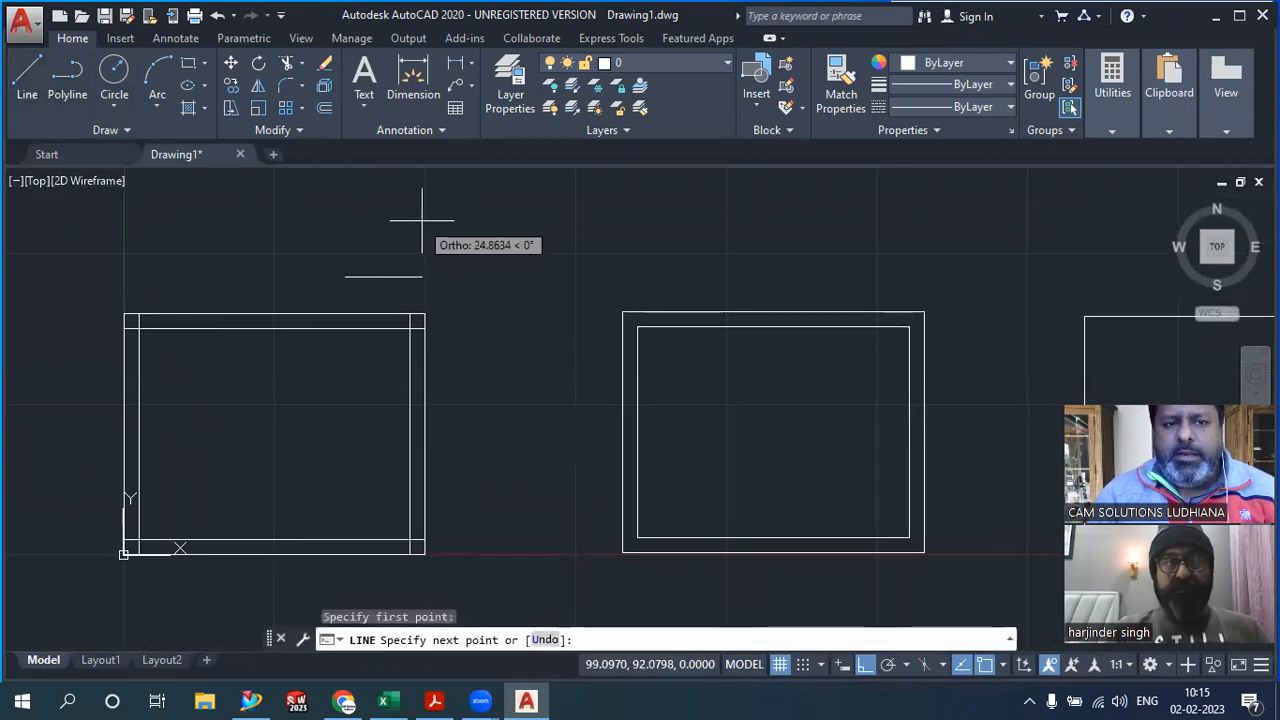
right_click(507, 243)
click(549, 252)
Offset the horizontal practice line 12 units upward and end the Offset command
click(323, 110)
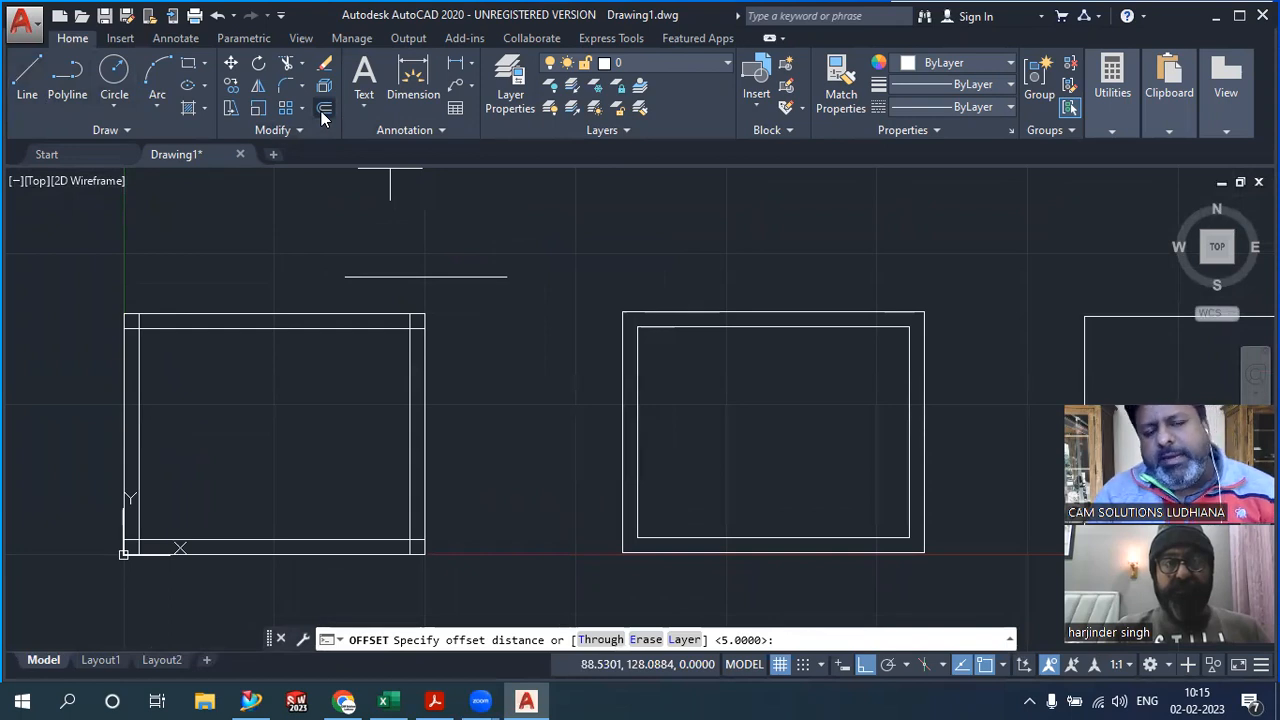
text(12)
key(Return)
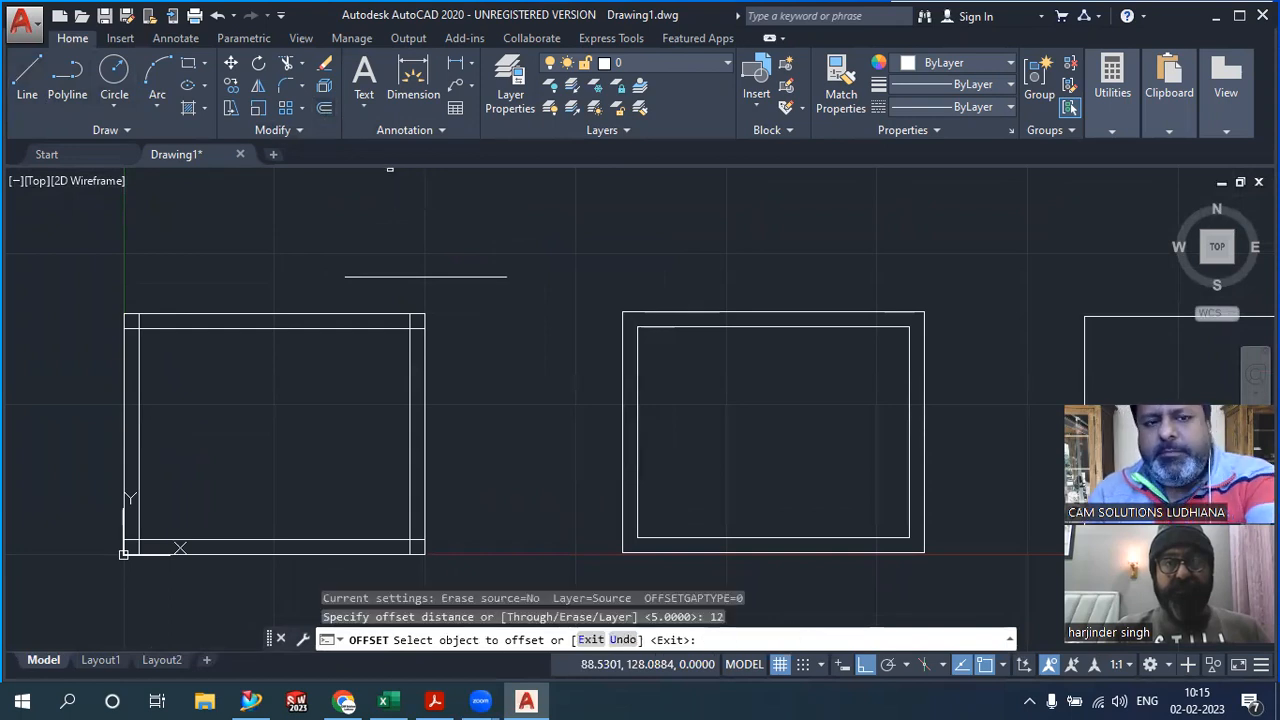
click(407, 277)
click(395, 208)
right_click(391, 200)
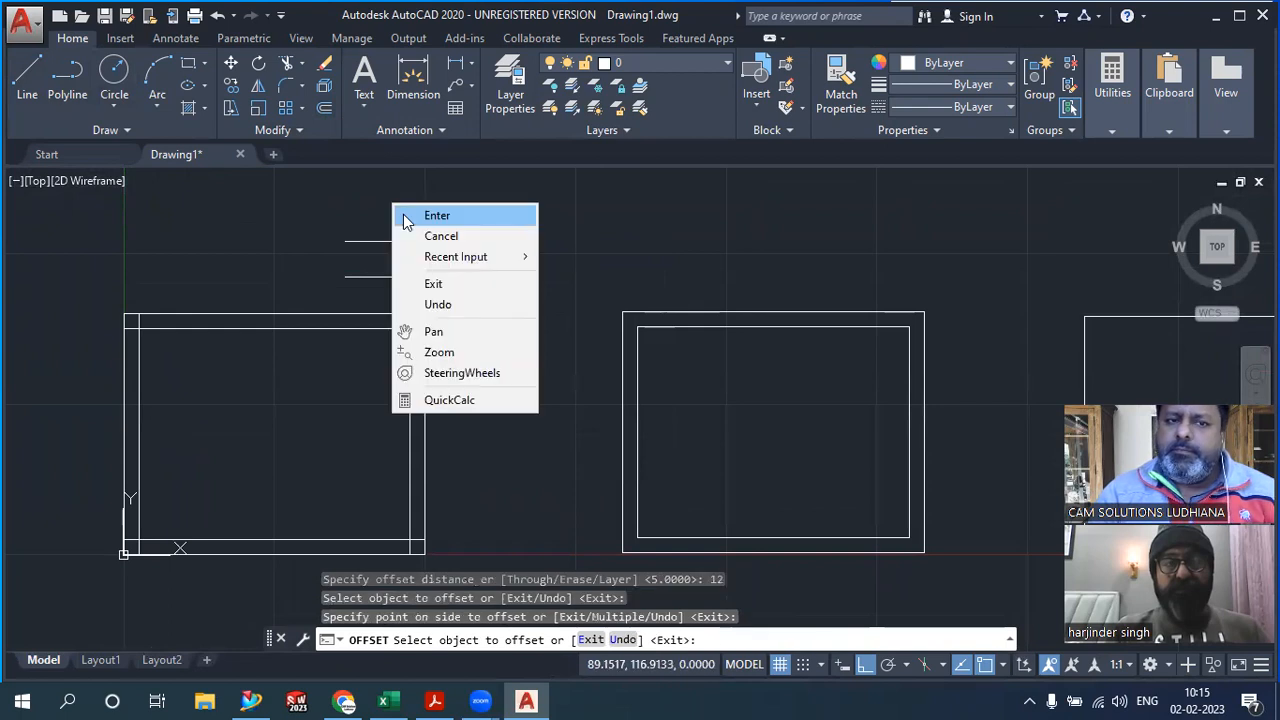
click(403, 213)
Erase the two horizontal practice lines above the plate outline
click(500, 323)
click(471, 214)
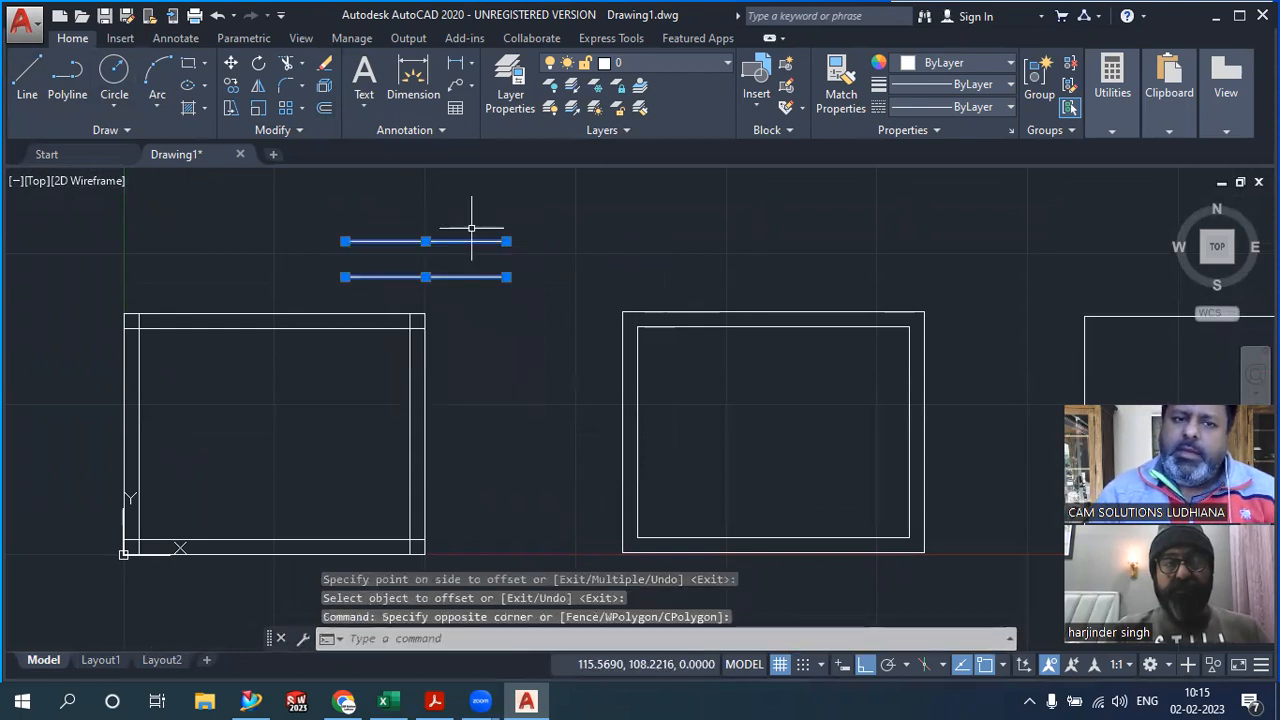
right_click(456, 220)
click(499, 332)
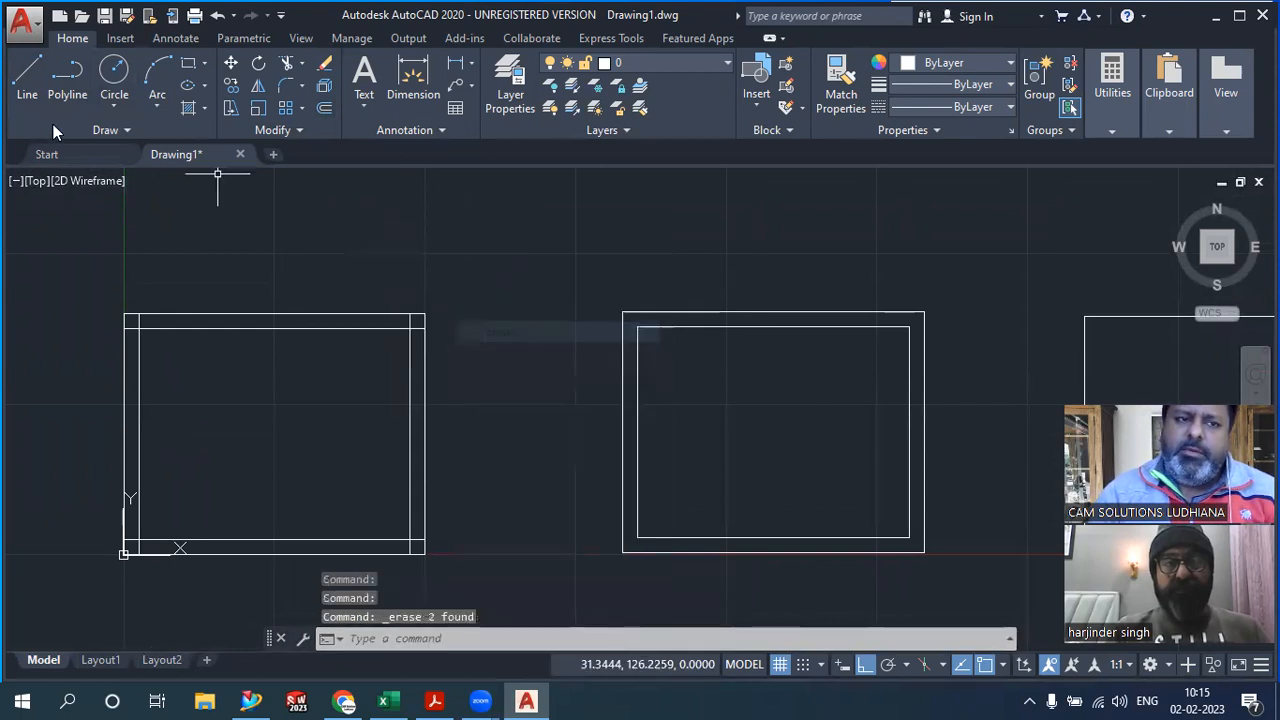
Turn Ortho off and draw an inclined line rising to the right above the gap between the plate outline and the middle rectangle
click(27, 75)
click(866, 665)
click(432, 268)
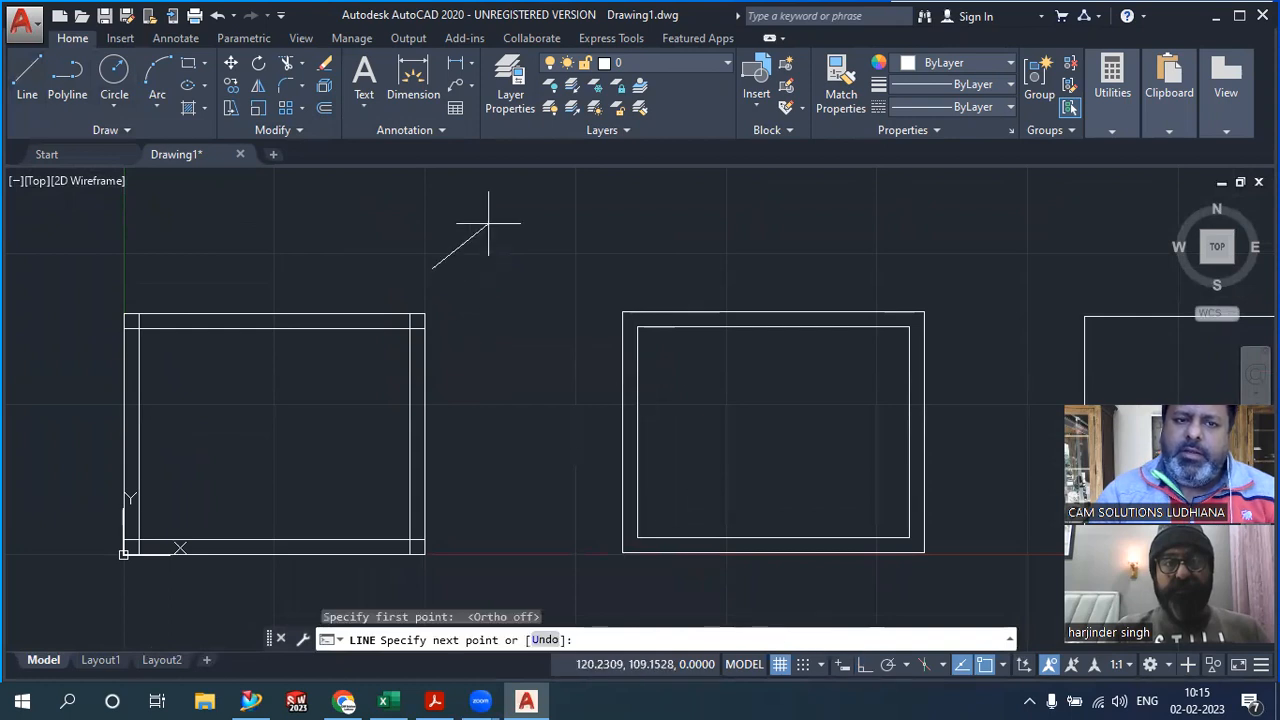
click(522, 202)
right_click(522, 202)
click(567, 216)
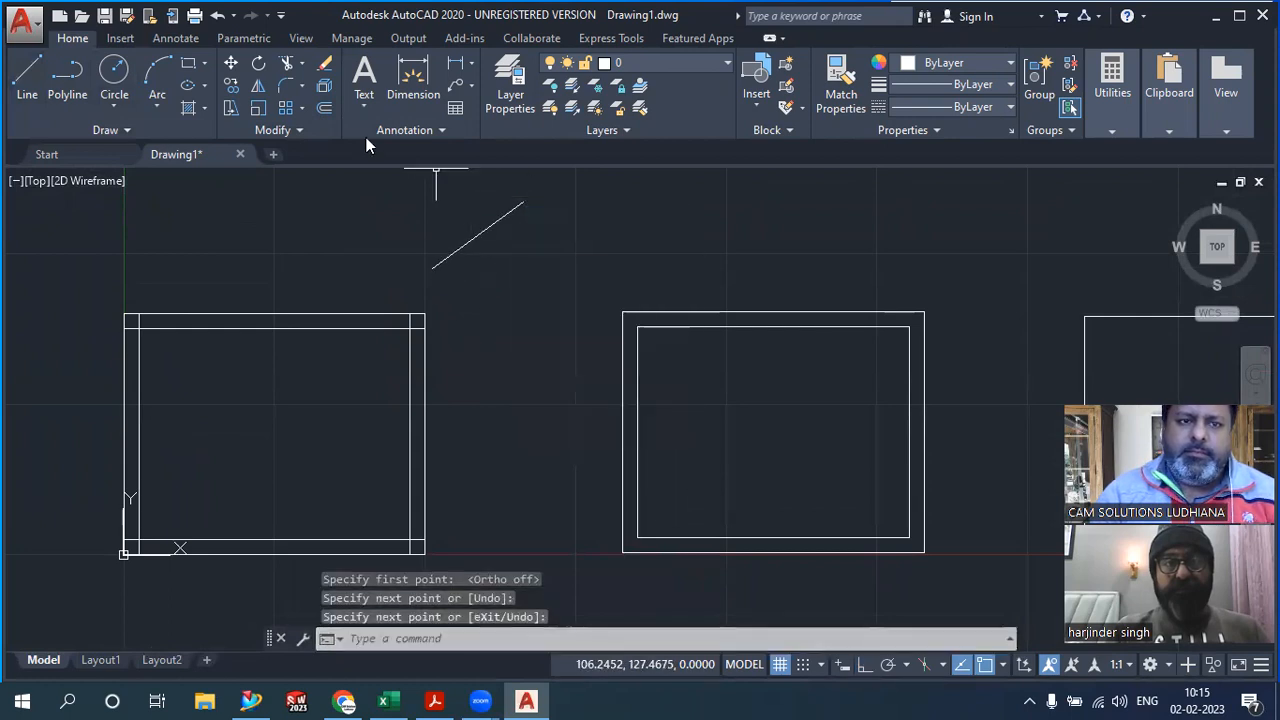
Offset the inclined line 12 units repeatedly toward the lower right with the Multiple option, and undo the whole Offset series
click(324, 107)
text(1)
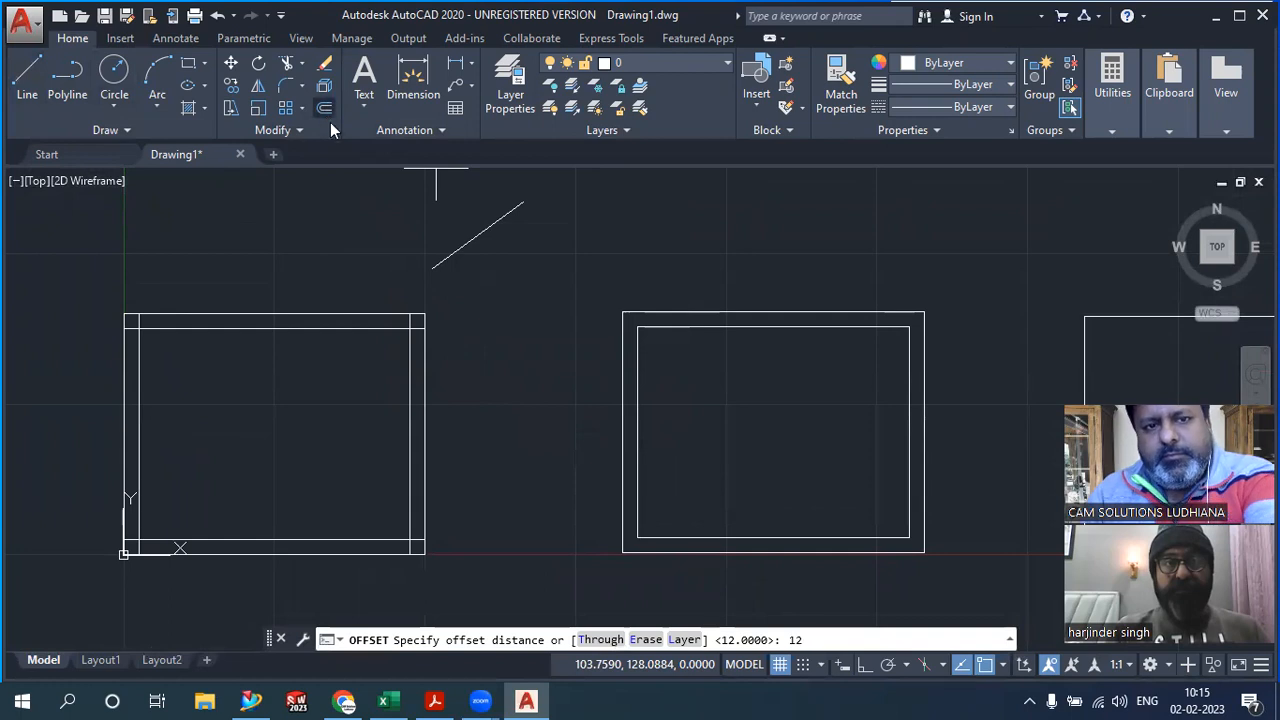
text(2)
key(Return)
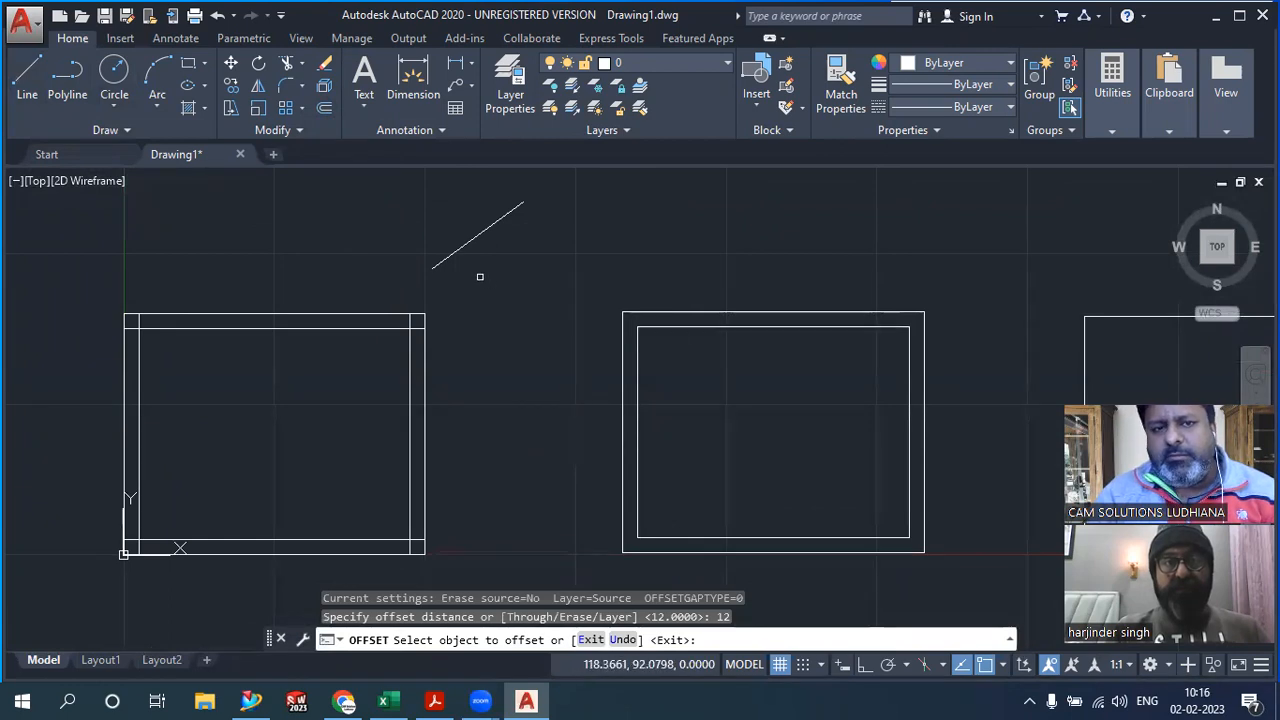
click(462, 250)
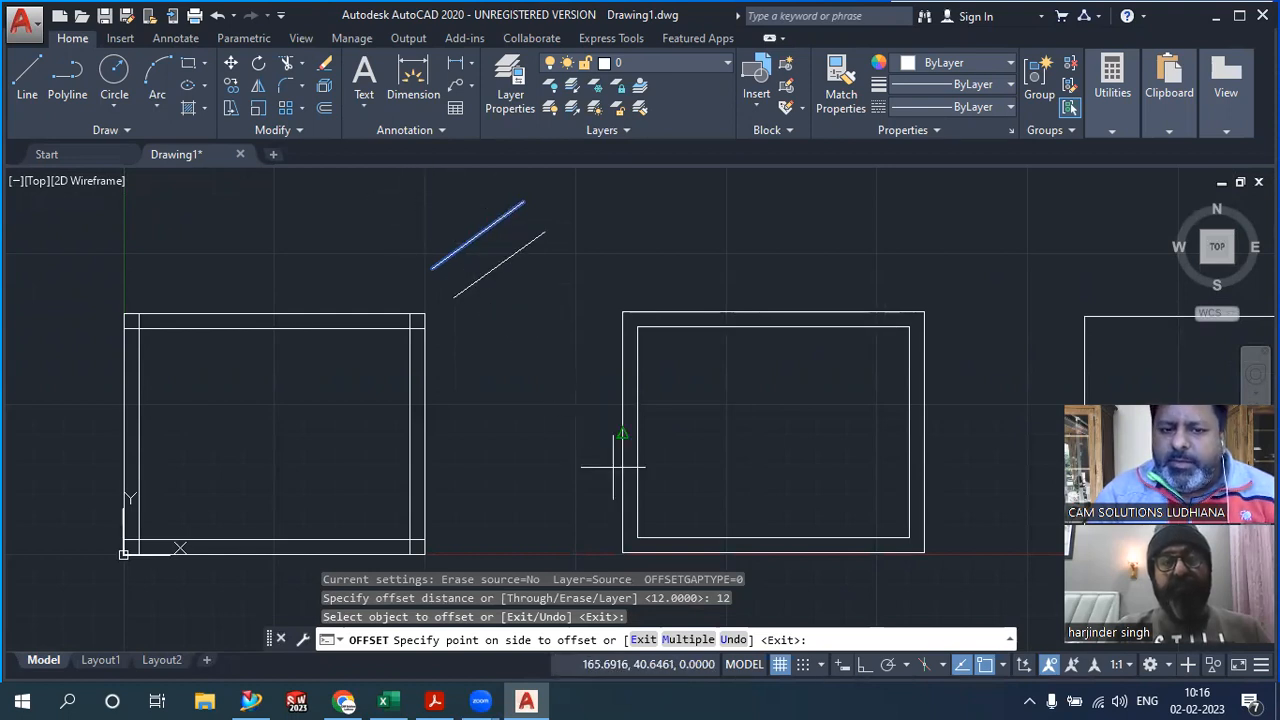
click(688, 640)
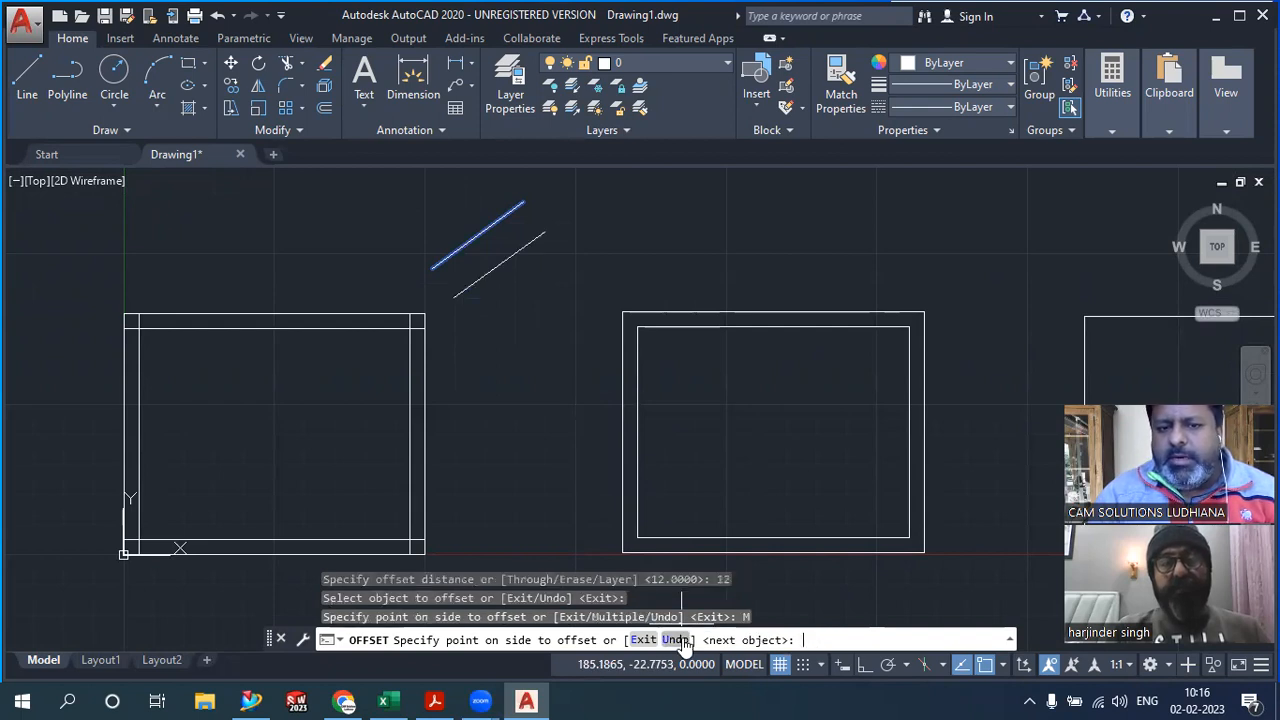
click(594, 421)
click(594, 421)
click(594, 421)
click(594, 421)
click(692, 479)
click(708, 504)
click(709, 505)
click(785, 550)
click(786, 551)
click(847, 602)
click(858, 604)
click(899, 607)
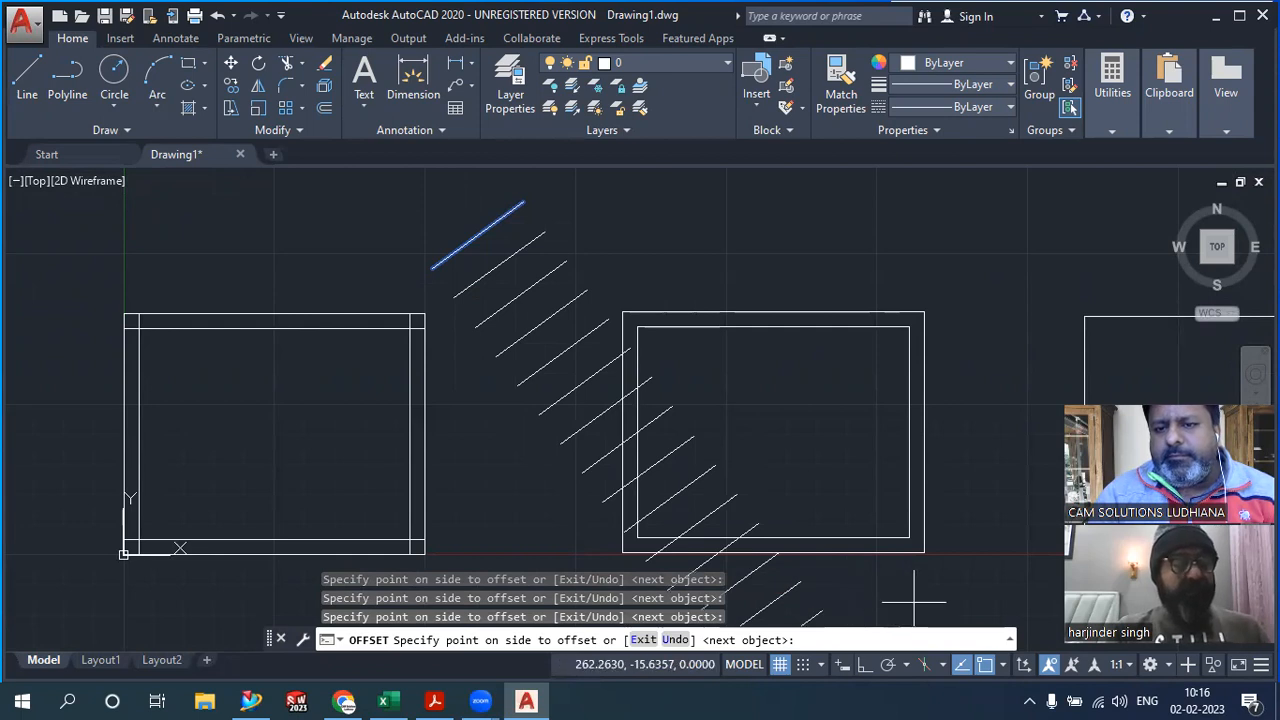
key(Escape)
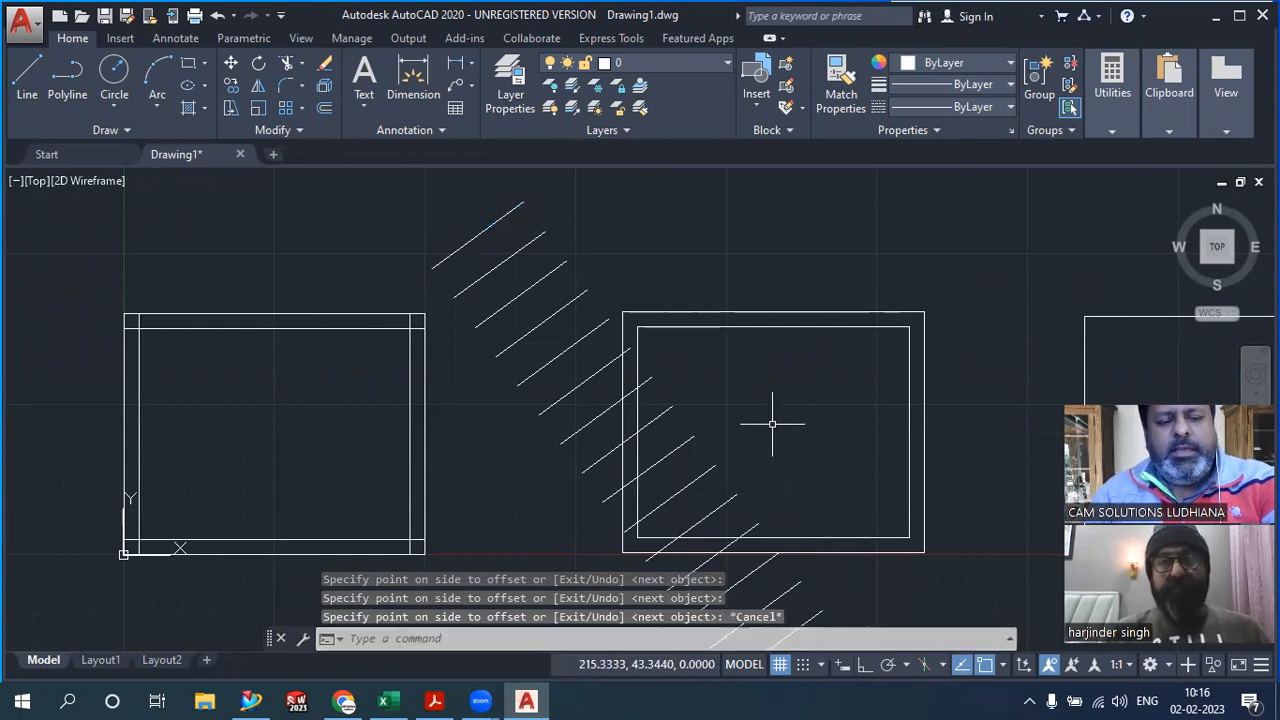
key(ctrl+z)
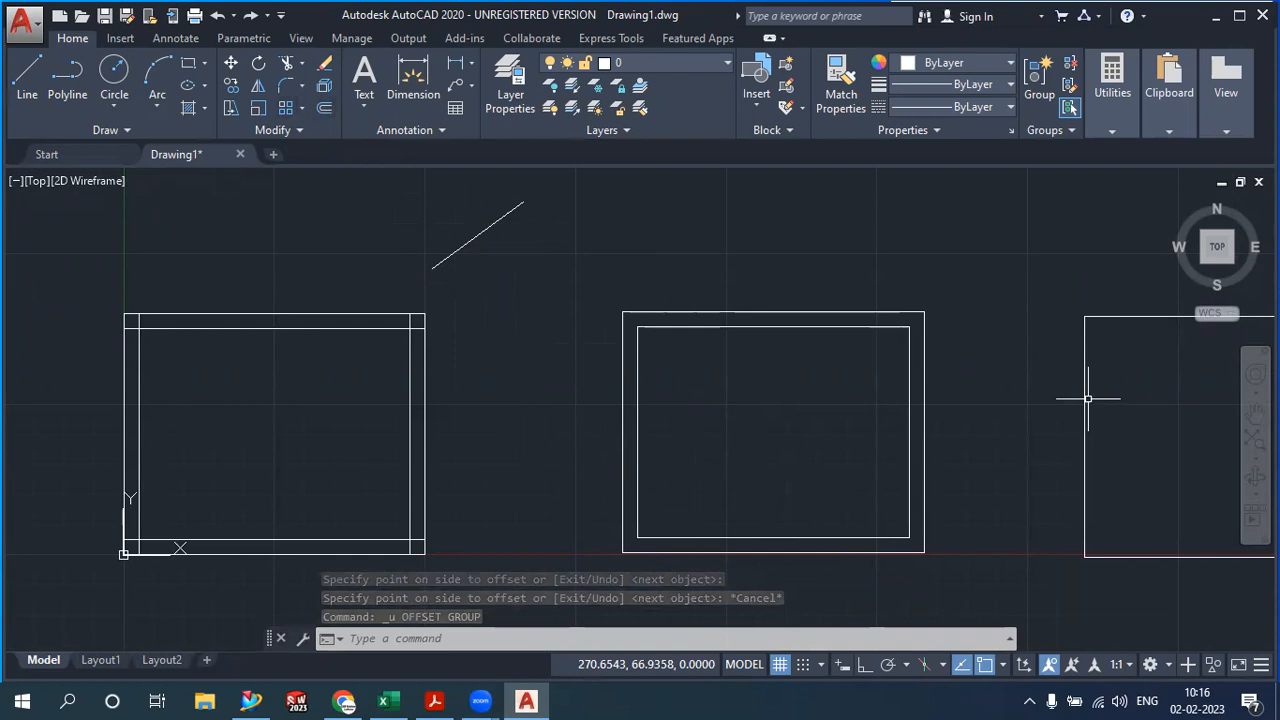
Offset the inclined line 10 units five times toward the lower right with the Multiple option, and end the Offset command
click(325, 114)
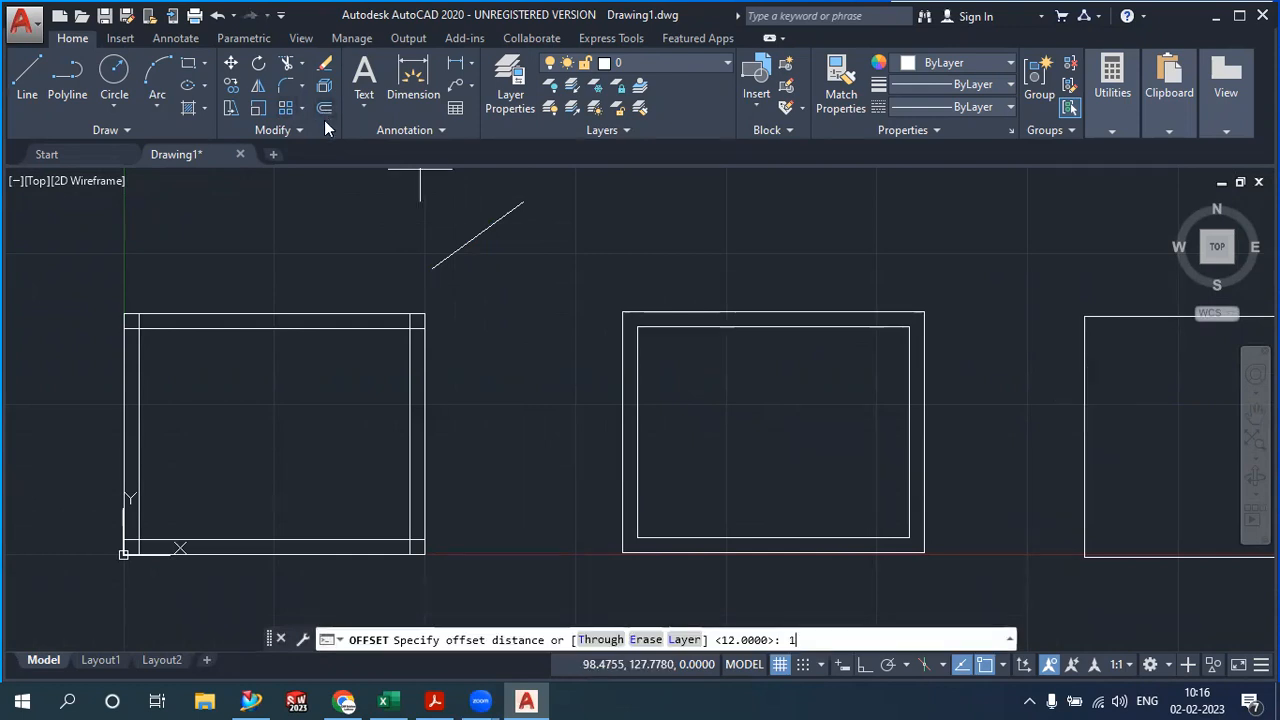
key(Return)
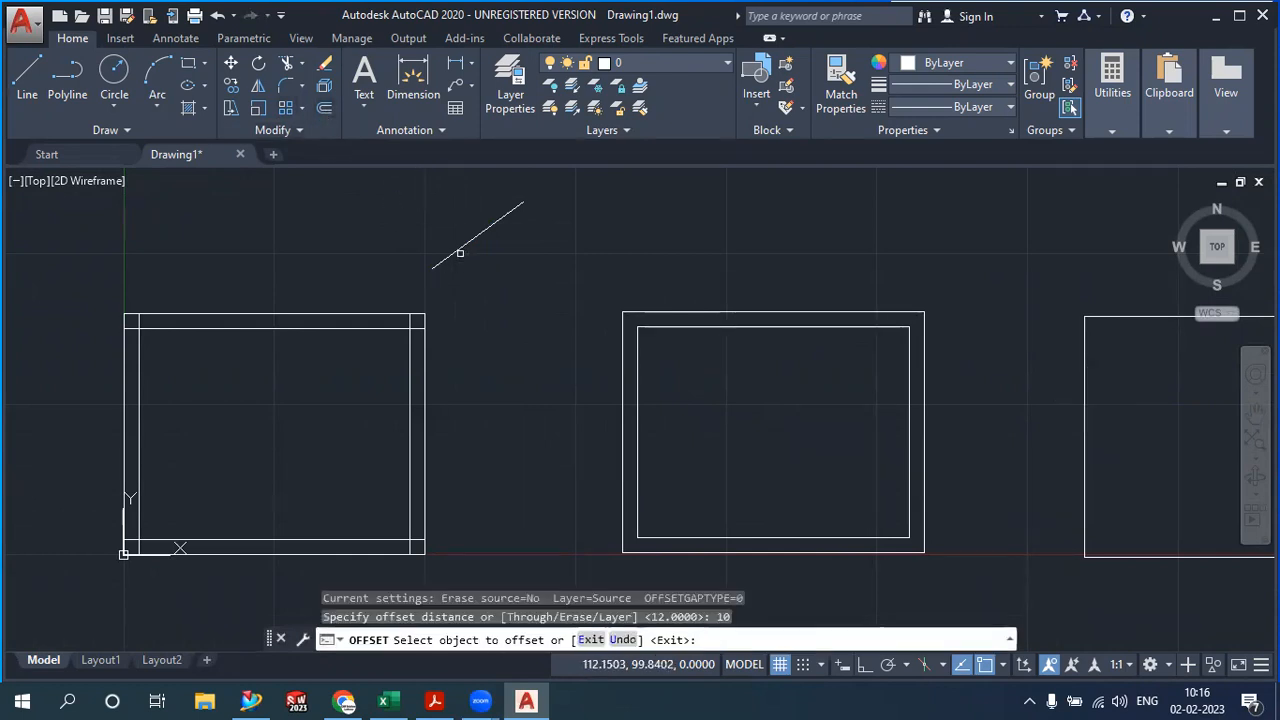
click(458, 250)
click(688, 639)
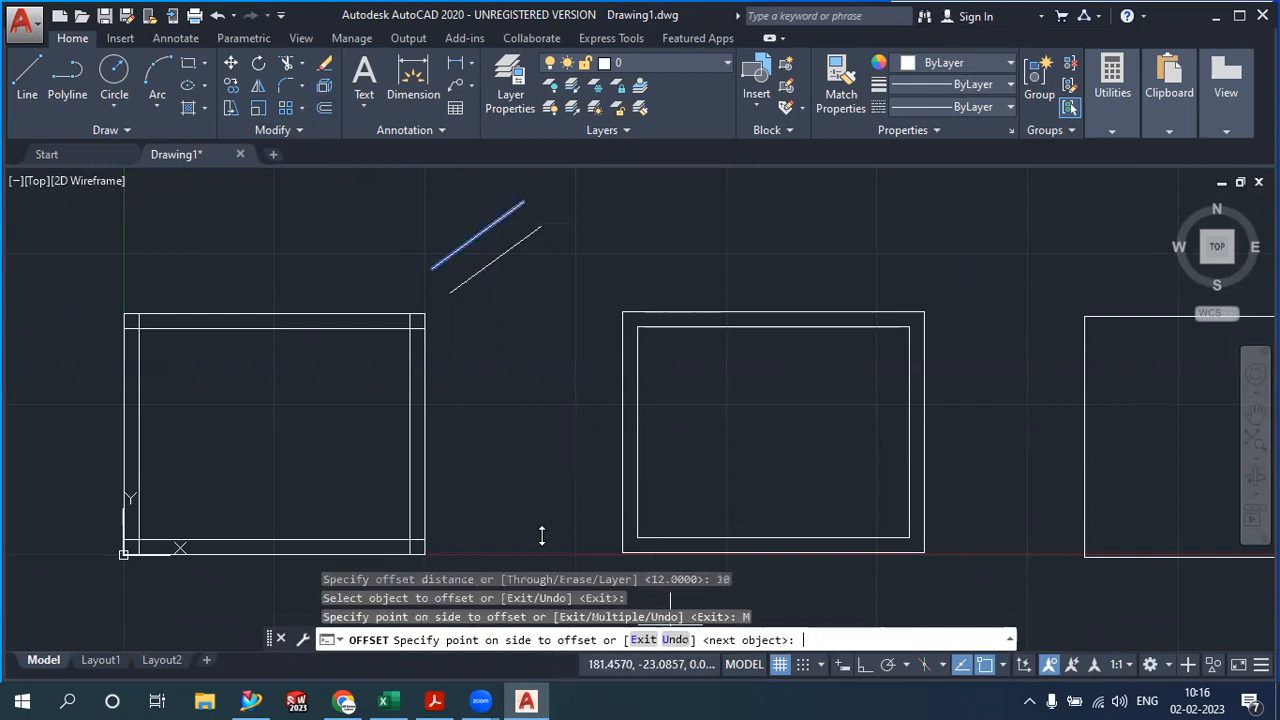
click(569, 371)
click(569, 371)
click(586, 409)
click(586, 409)
click(586, 423)
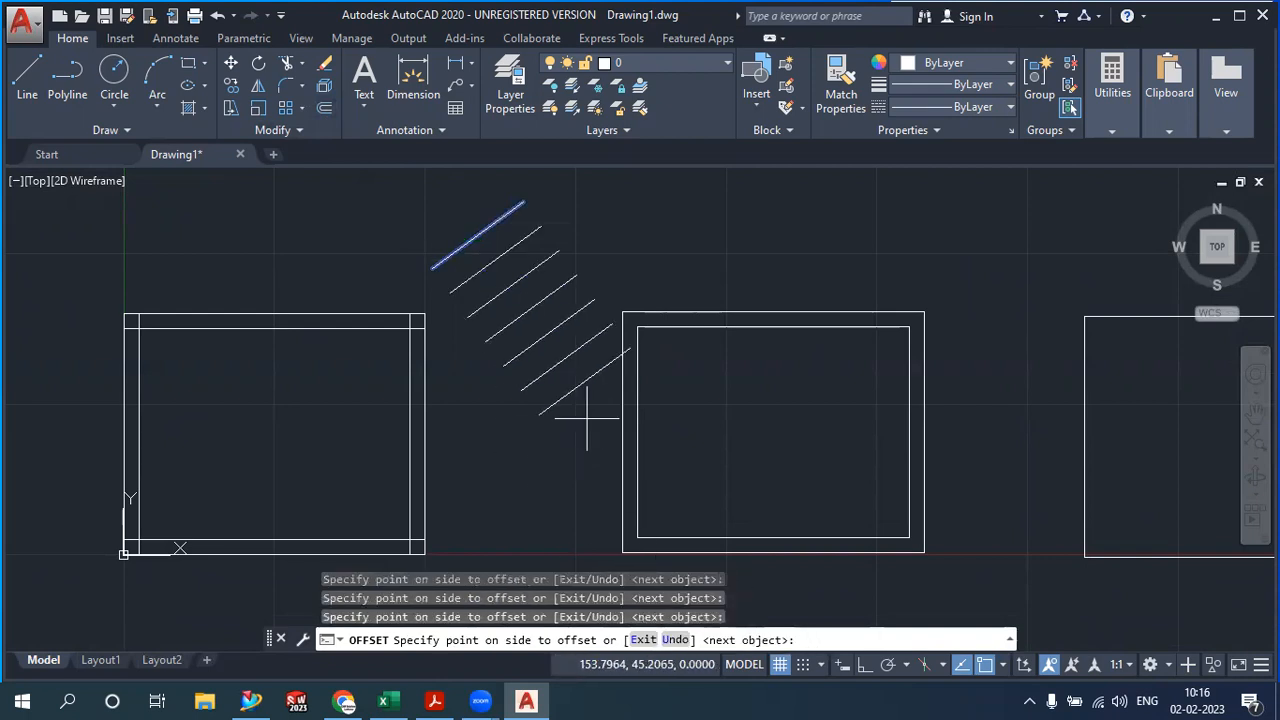
right_click(497, 264)
click(530, 277)
right_click(567, 432)
click(592, 462)
Erase the inclined practice line together with all its offset copies
click(571, 434)
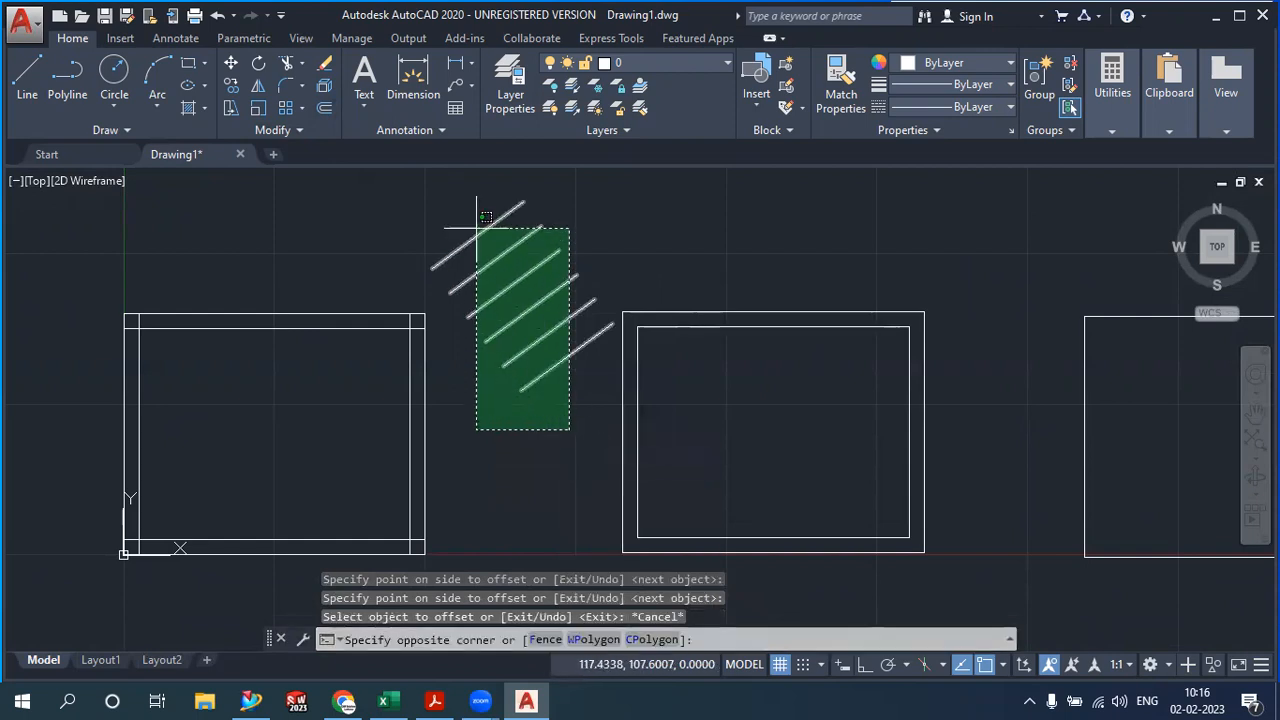
click(475, 222)
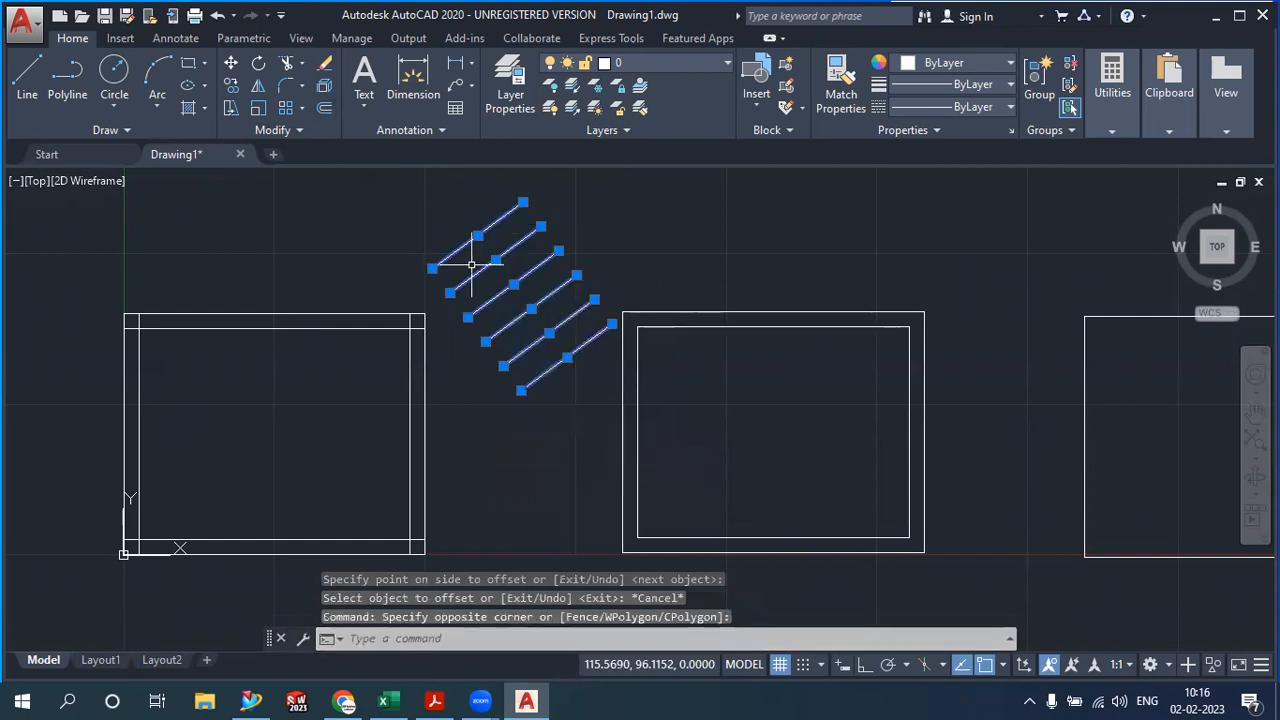
key(Delete)
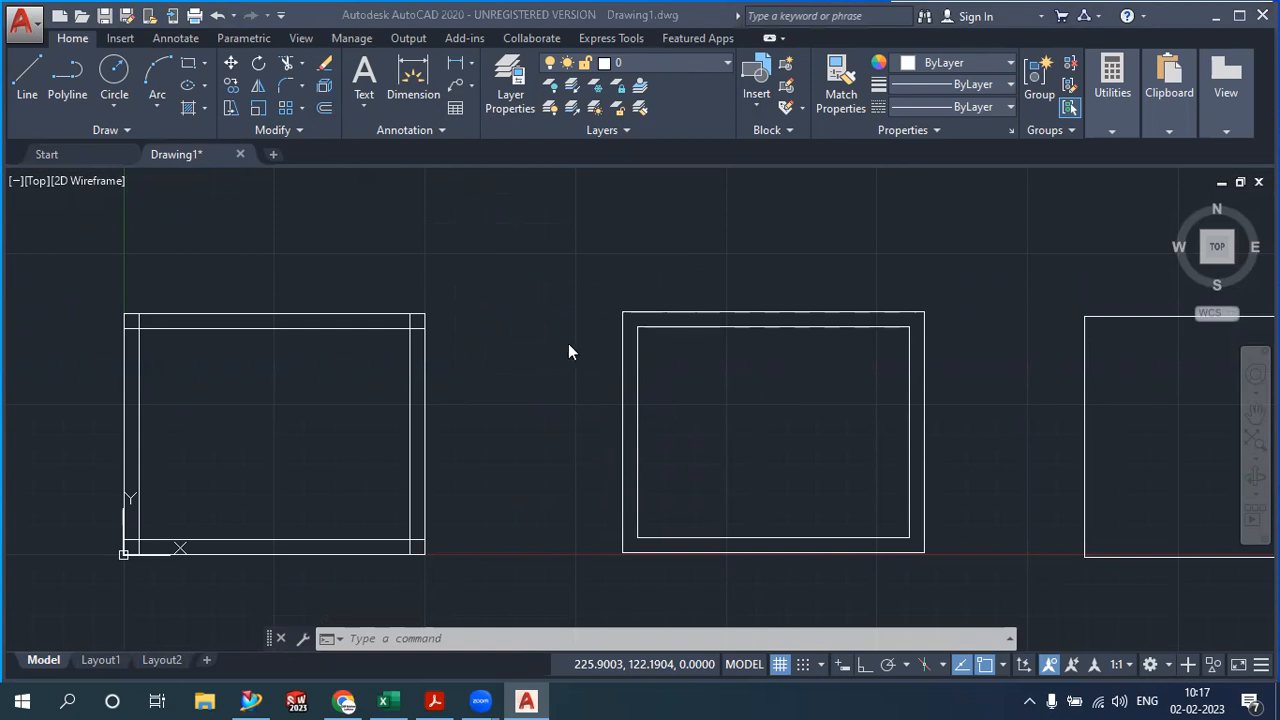
Consult the plate dimensions in 2d.pdf, and offset the left edge of the plate at the origin 25 units rightward twice in succession
click(530, 358)
middle_drag(524, 376, 640, 354)
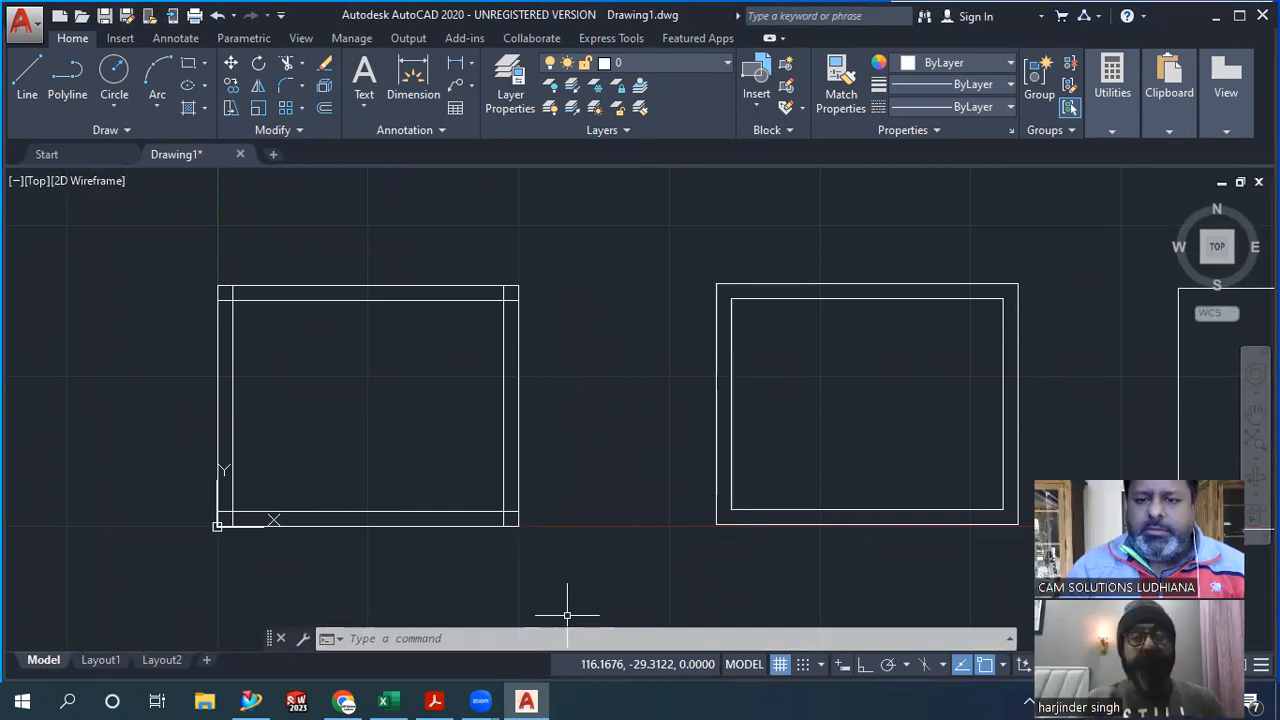
click(435, 700)
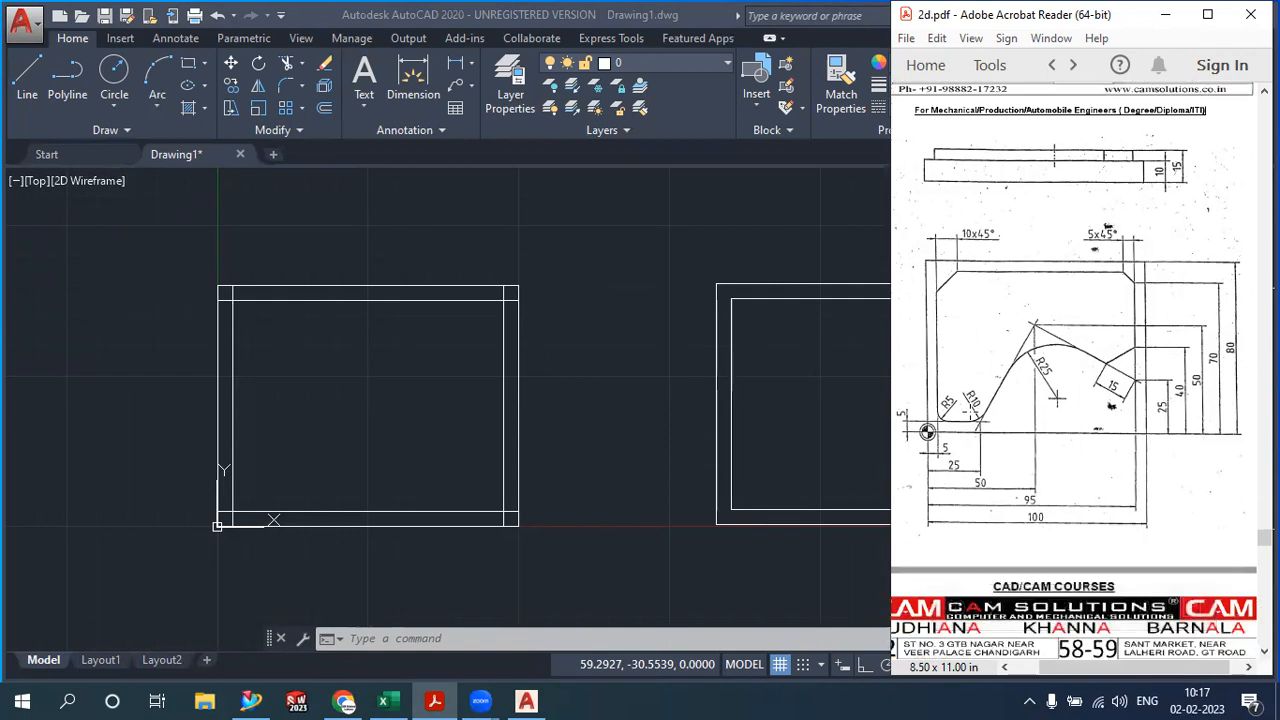
key(alt+Tab)
click(321, 109)
text(25)
key(Return)
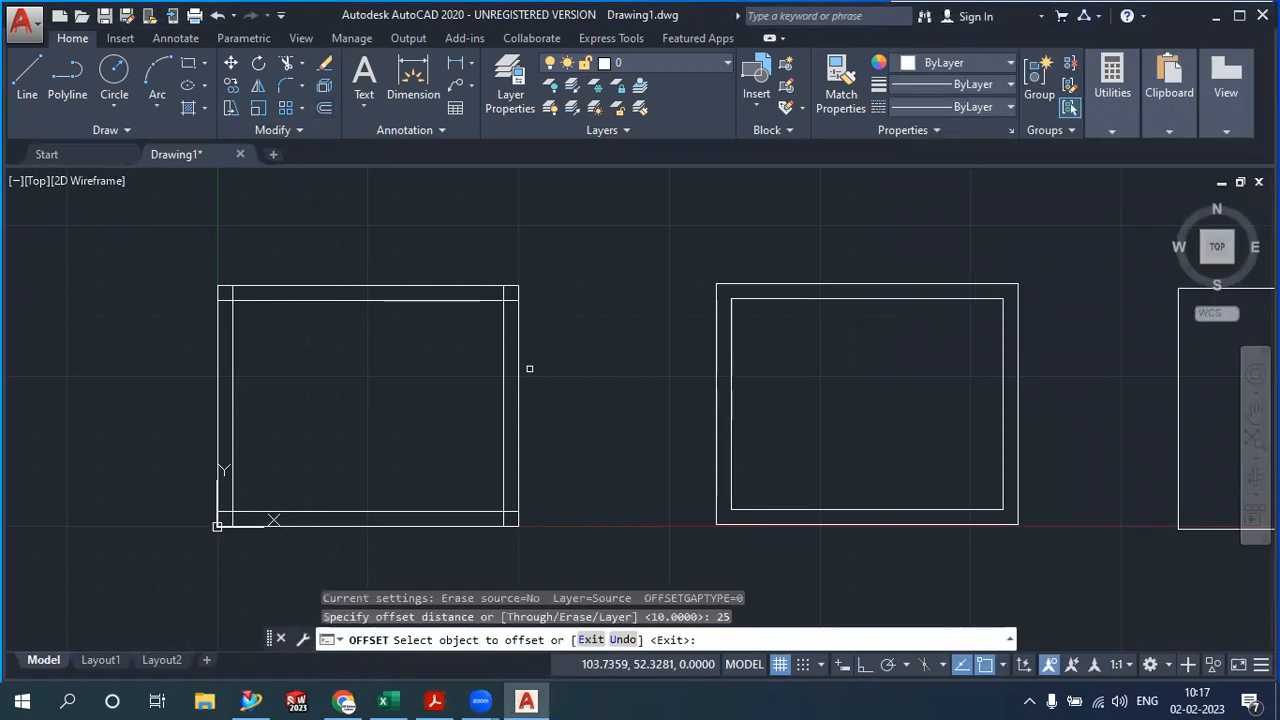
click(218, 443)
click(305, 434)
click(292, 430)
click(323, 457)
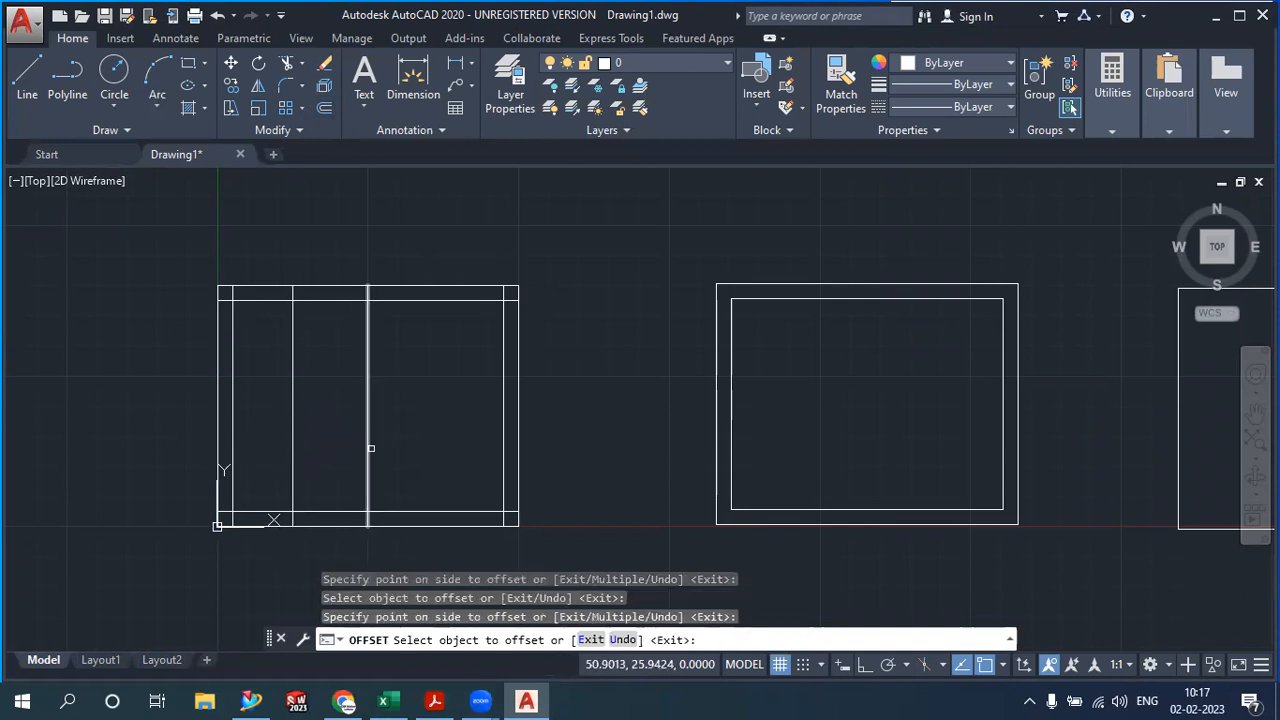
Offset the plate's bottom edge 25 units upward twice in succession and end the Offset command
click(449, 526)
click(445, 466)
click(445, 452)
click(450, 395)
right_click(448, 392)
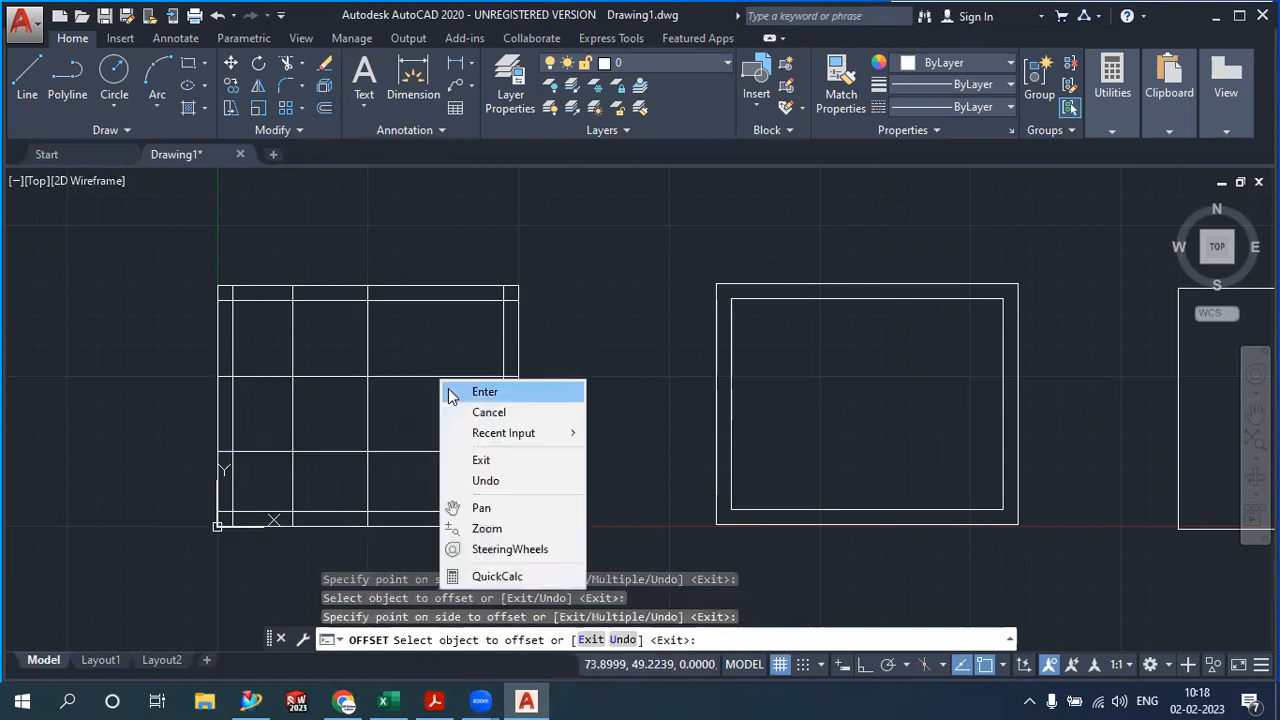
click(450, 392)
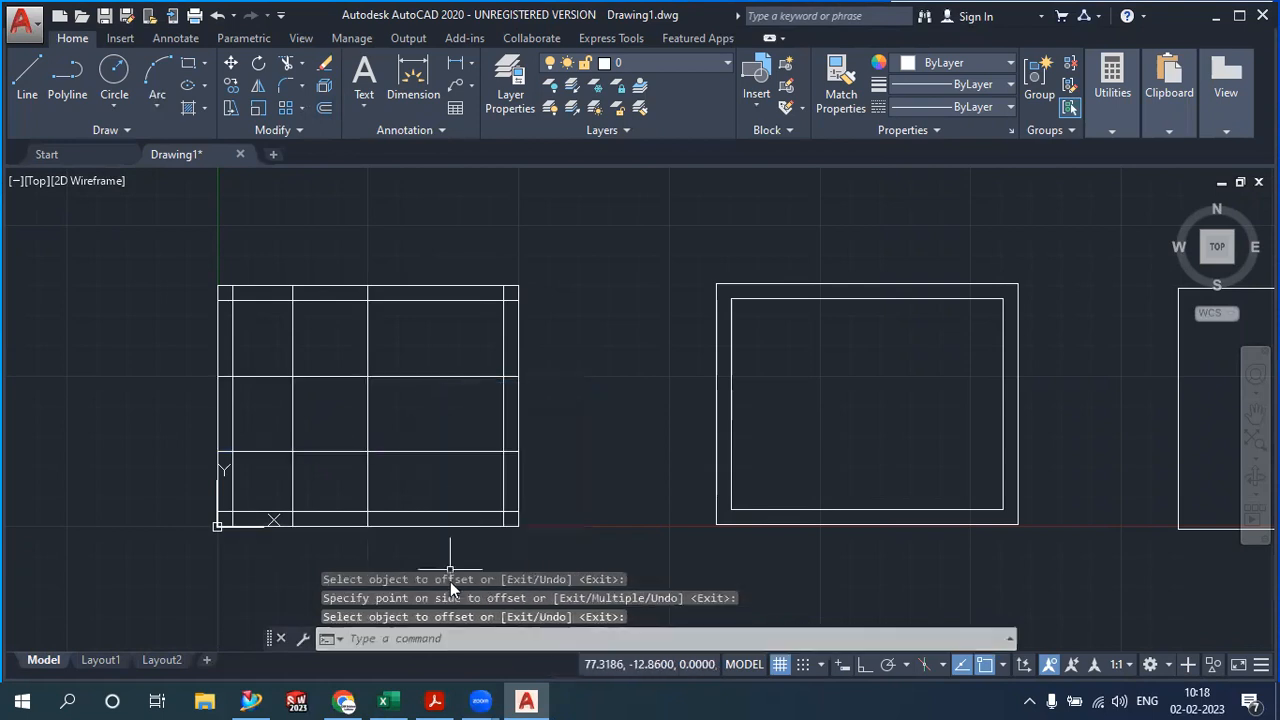
Following 2d.pdf, draw a two-segment line through the construction intersections at (25,5), (50,50) and (95,25), using Intersection snap
click(438, 700)
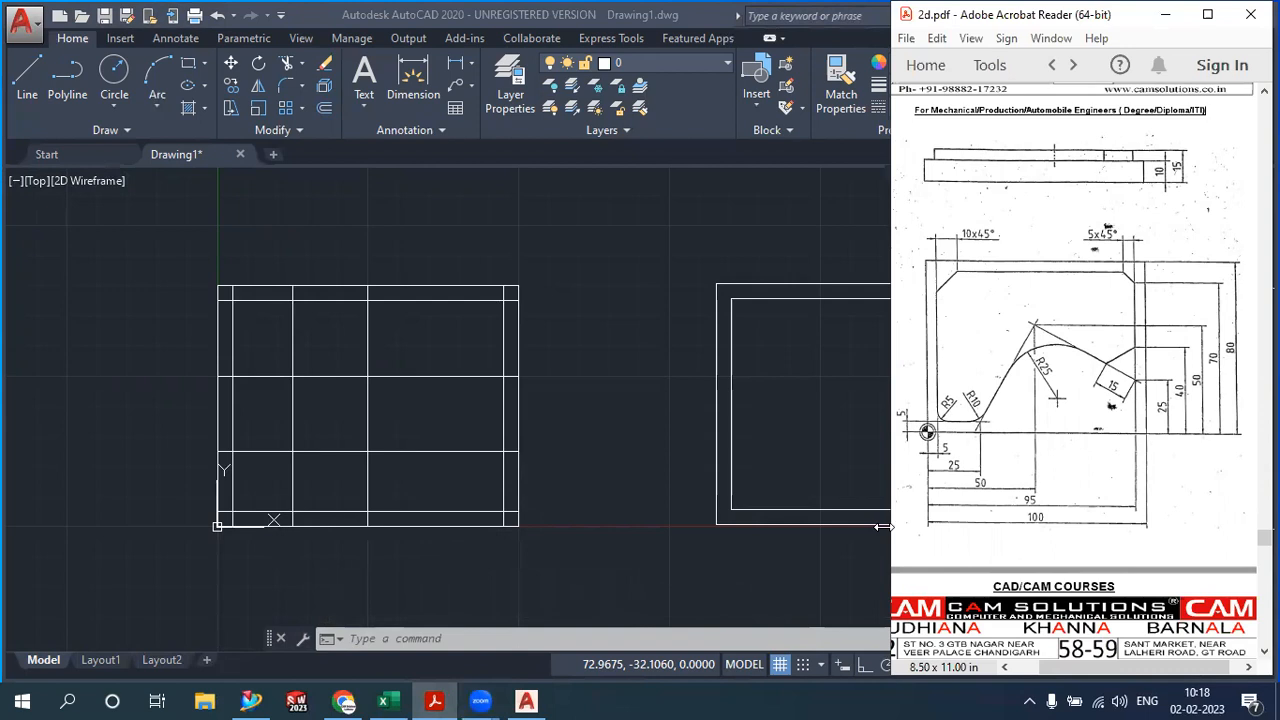
mouse_move(1013, 428)
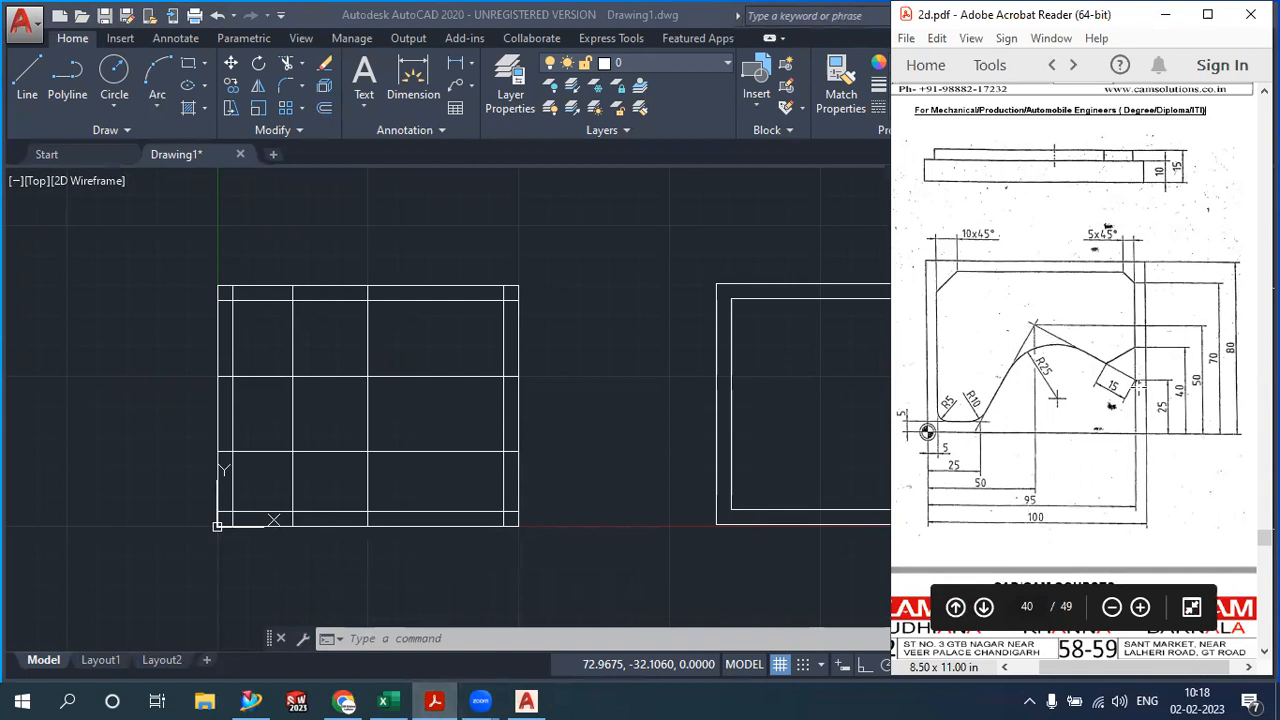
click(815, 395)
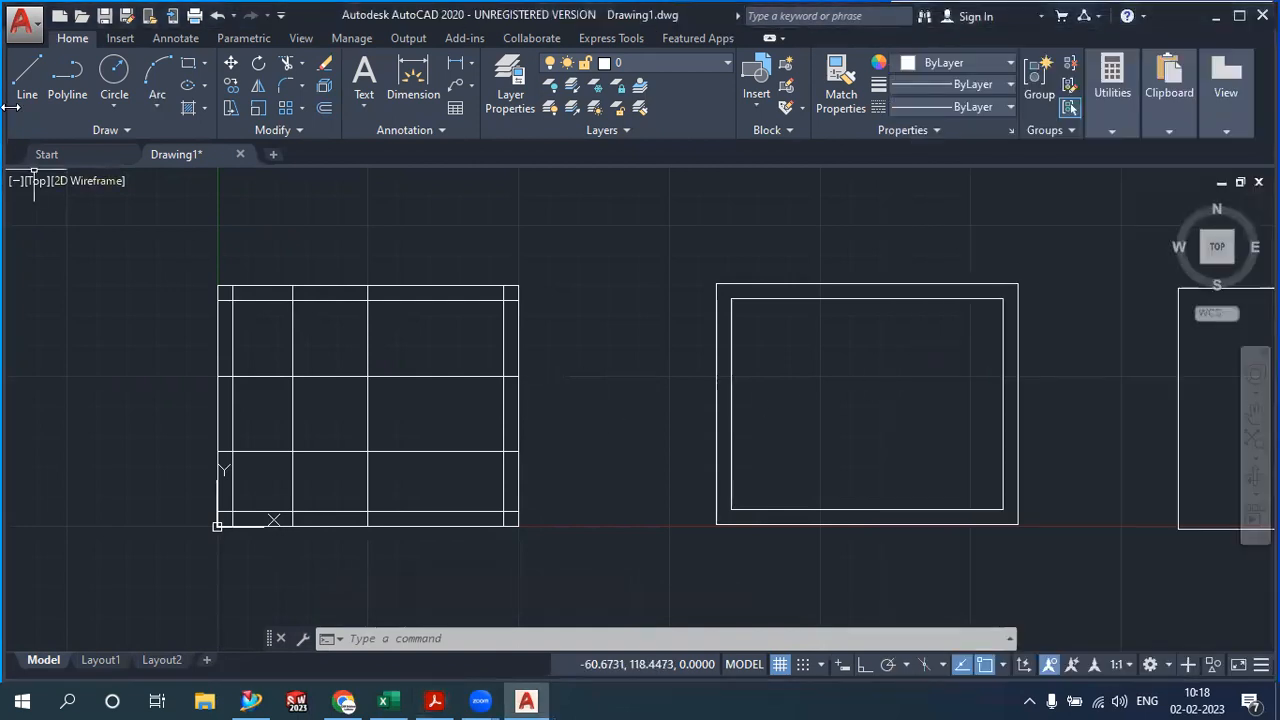
click(27, 78)
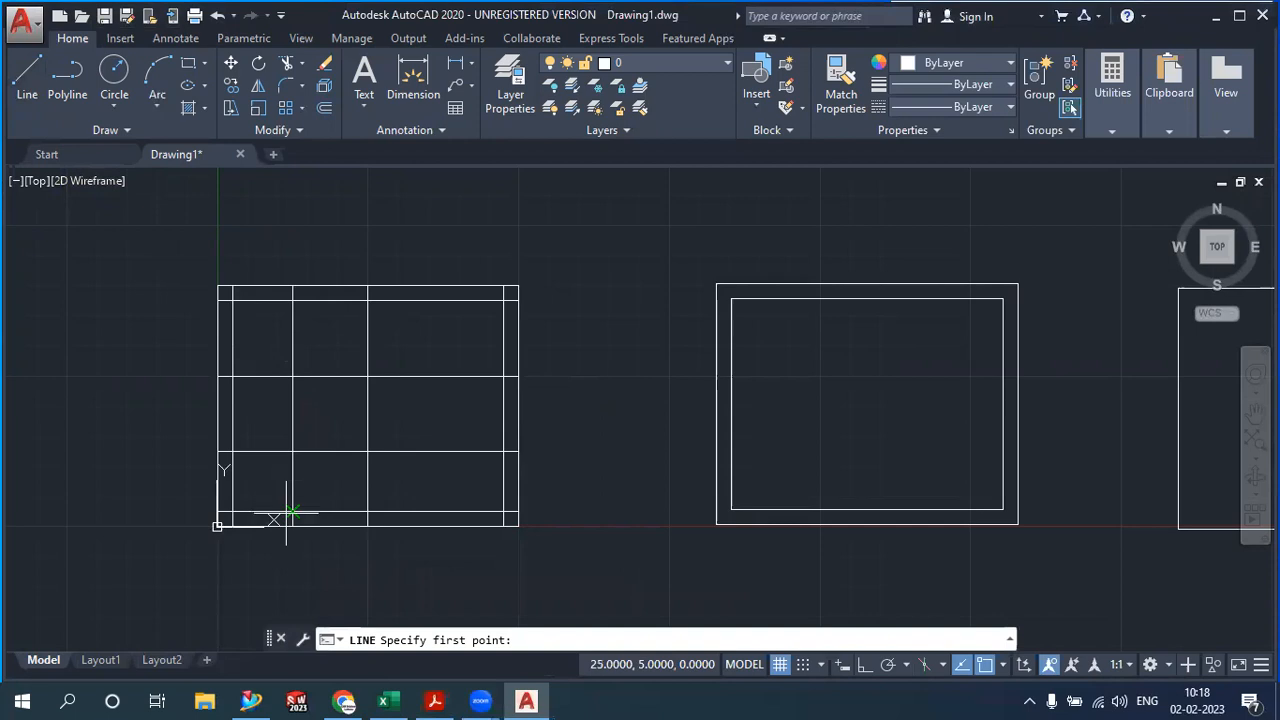
click(1002, 665)
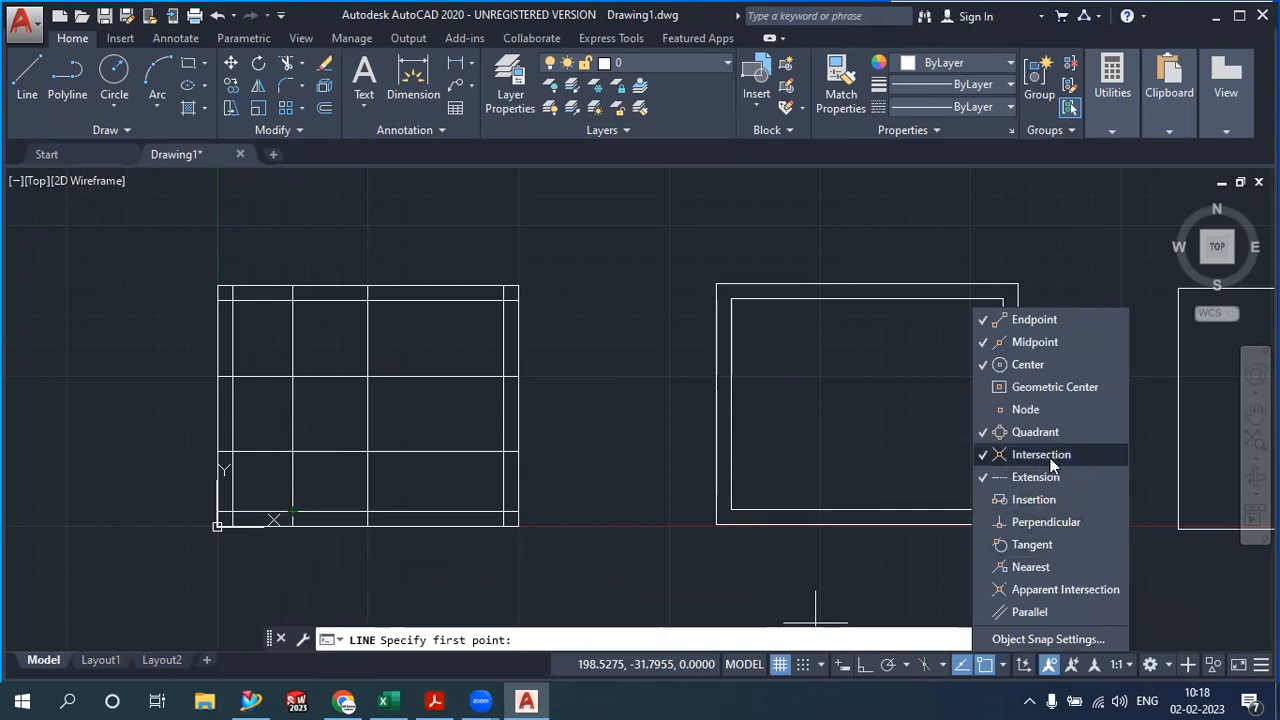
click(425, 575)
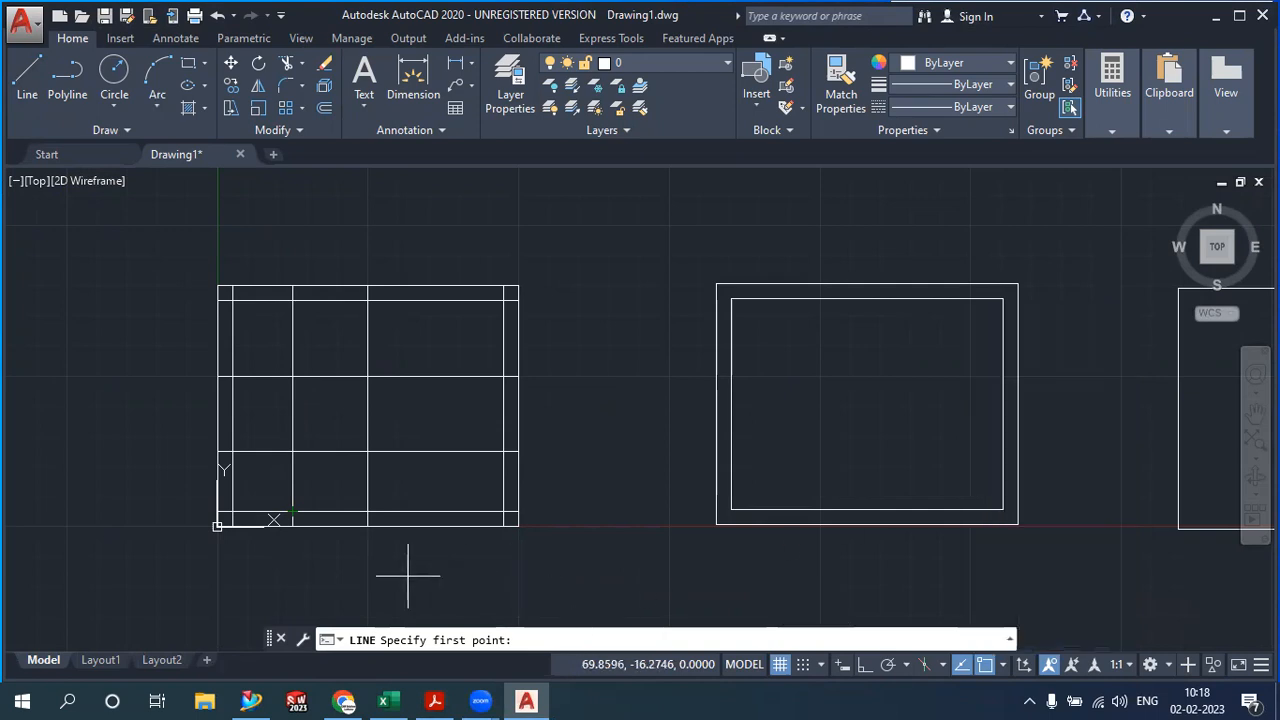
click(292, 512)
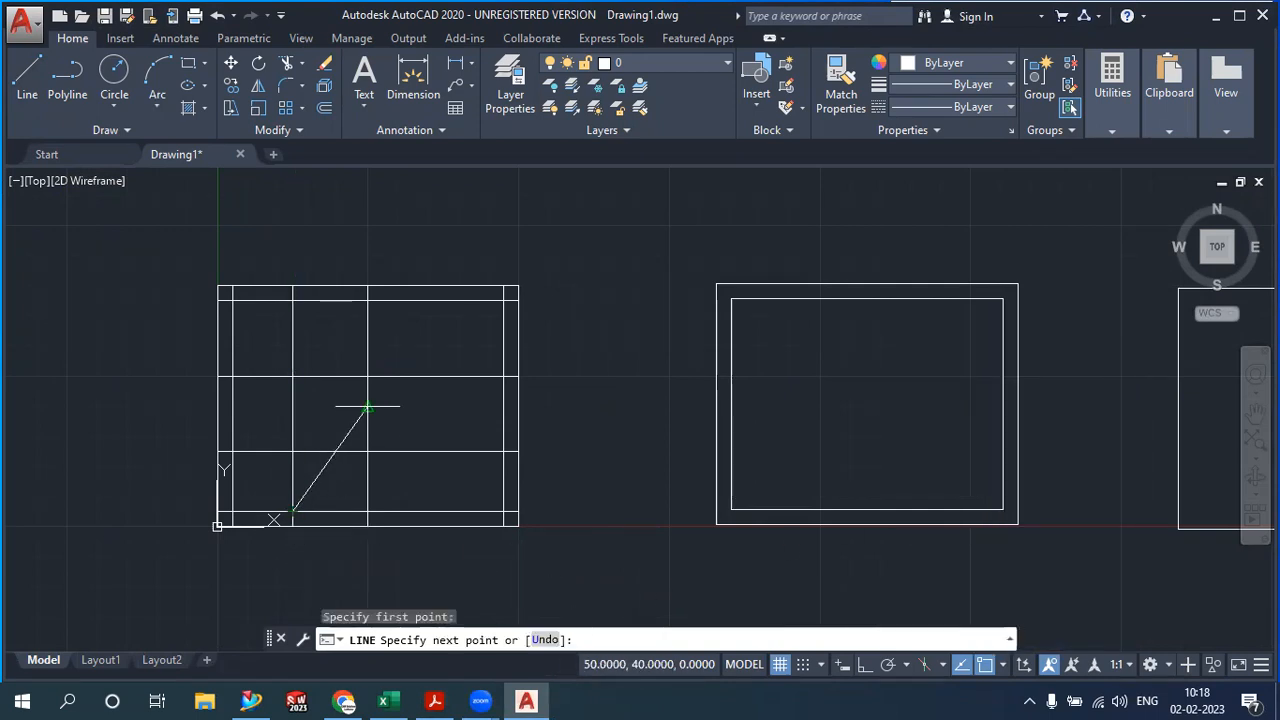
click(367, 377)
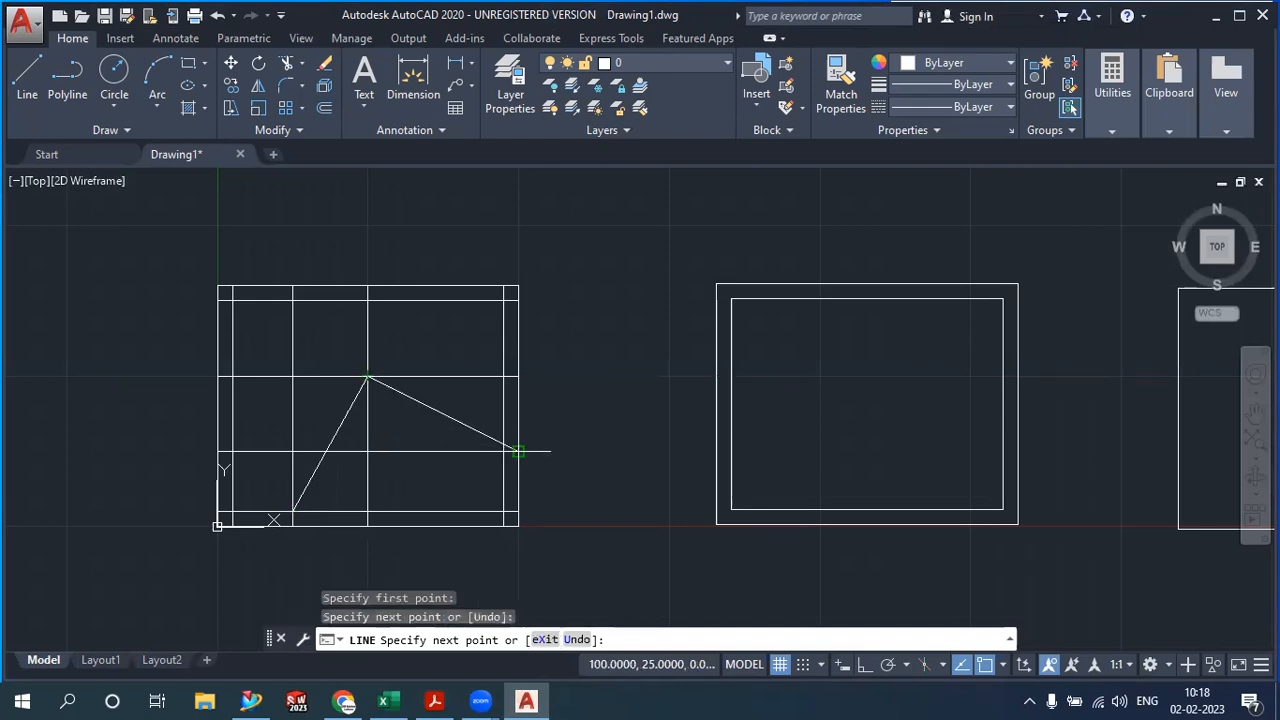
click(503, 452)
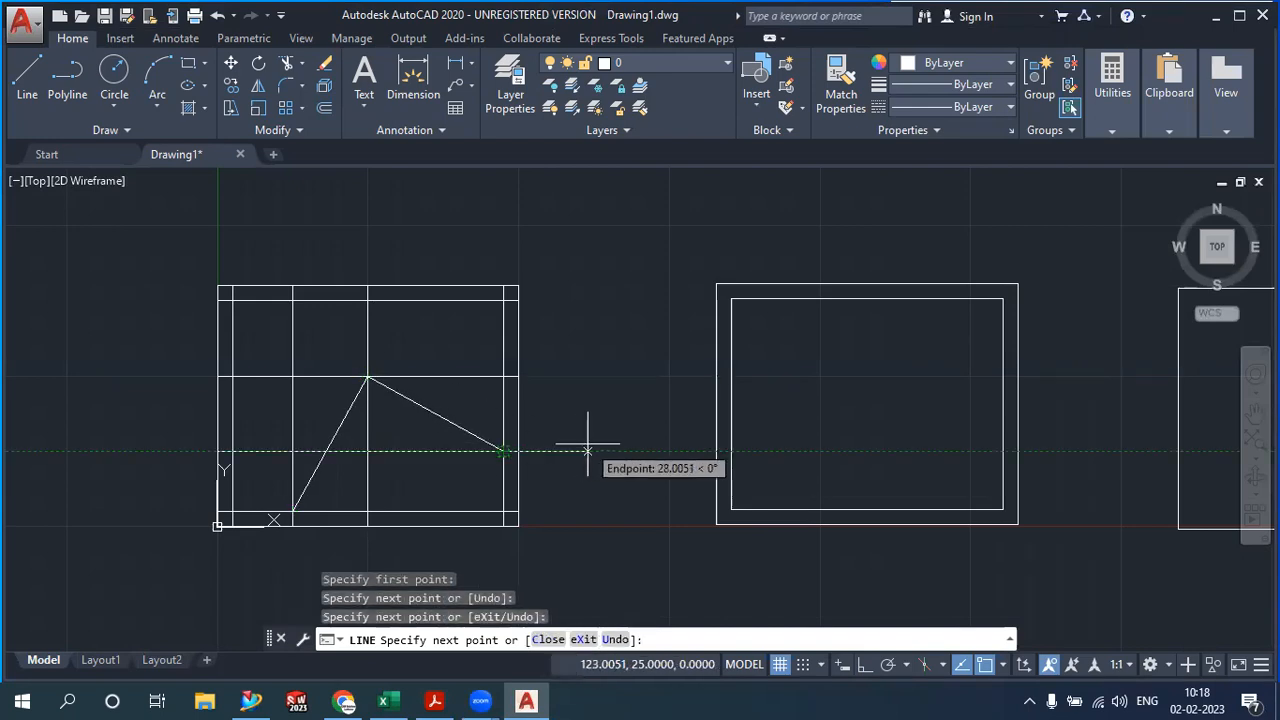
key(Escape)
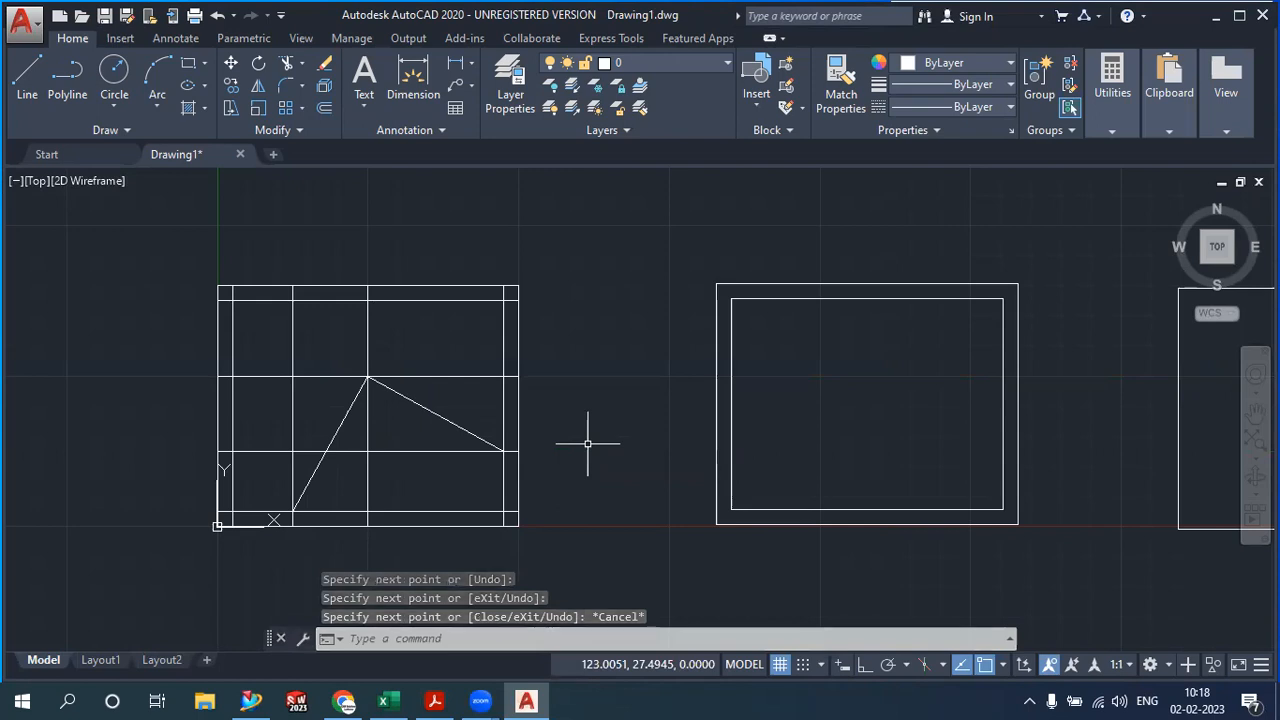
Erase the four construction lines at 25 and 50 units from the plate's left and bottom edges
click(425, 452)
click(367, 486)
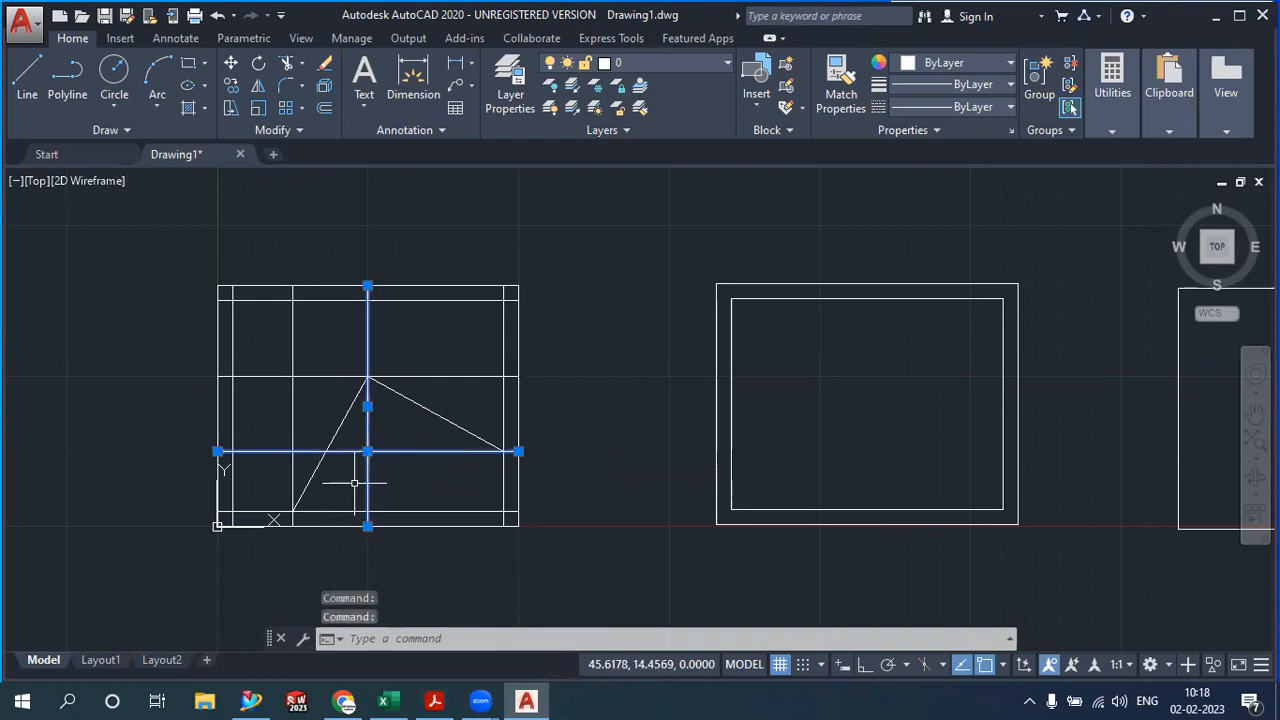
click(296, 428)
click(289, 428)
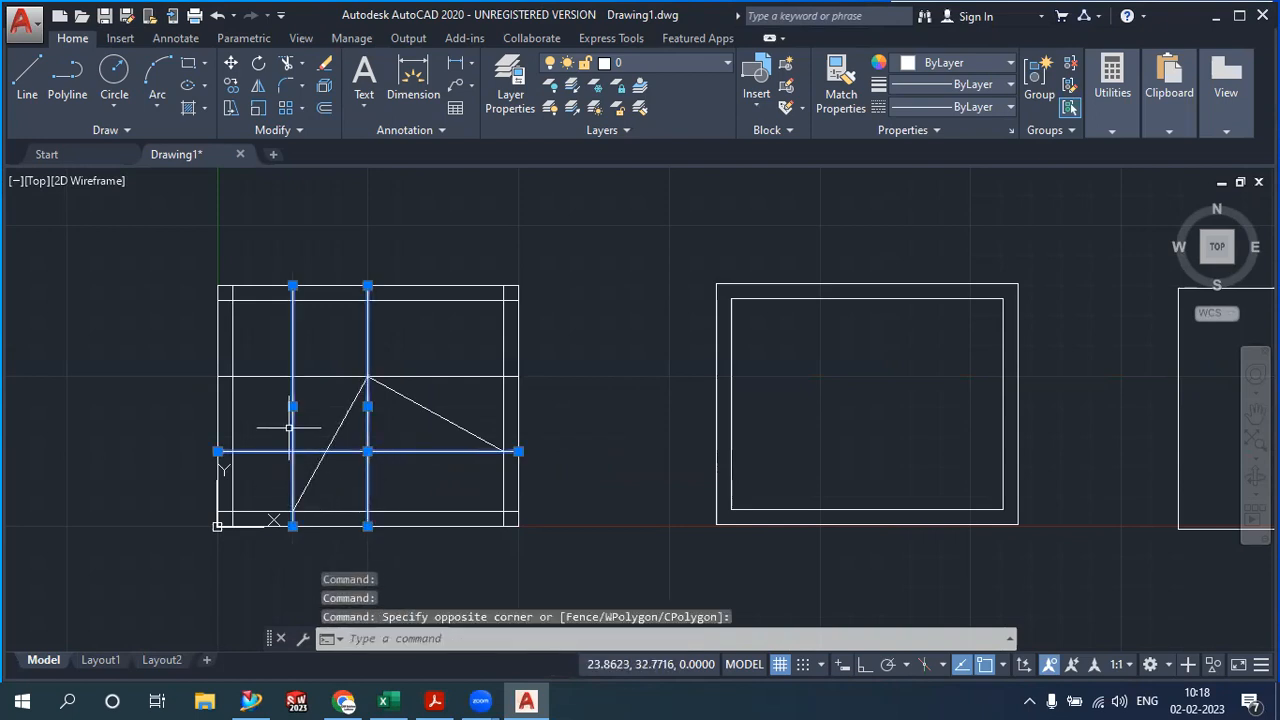
click(334, 378)
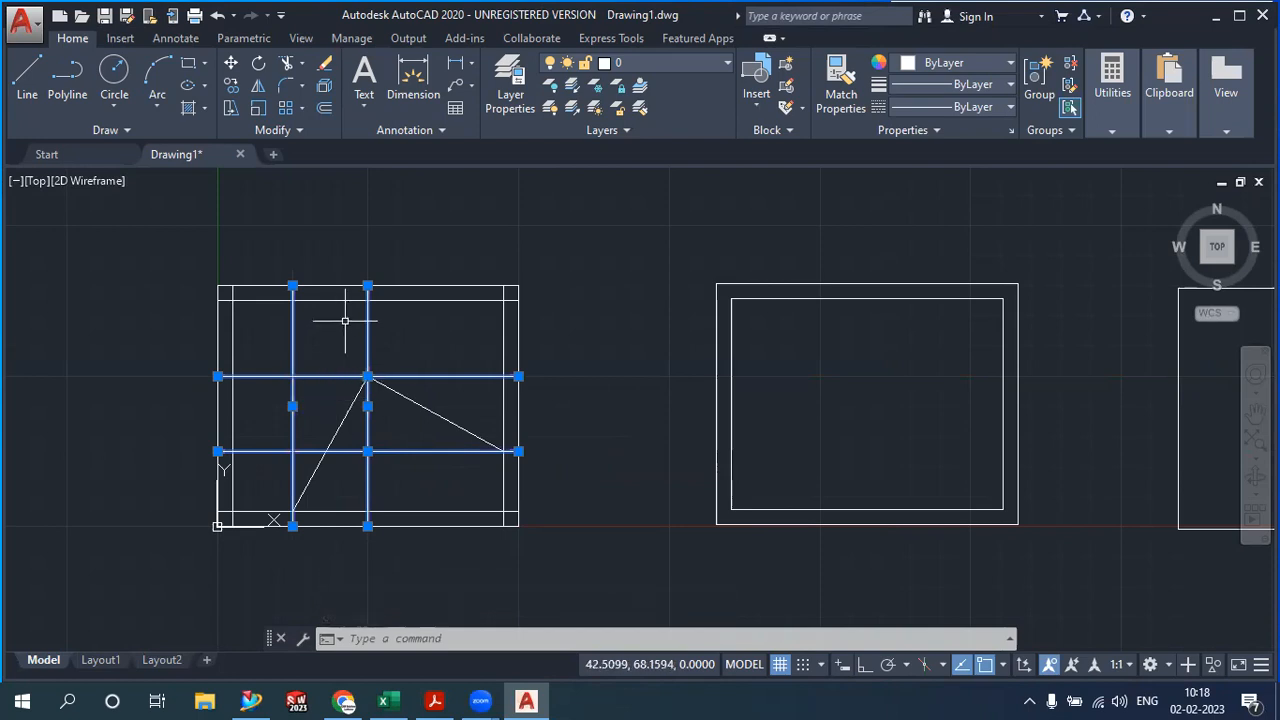
key(Delete)
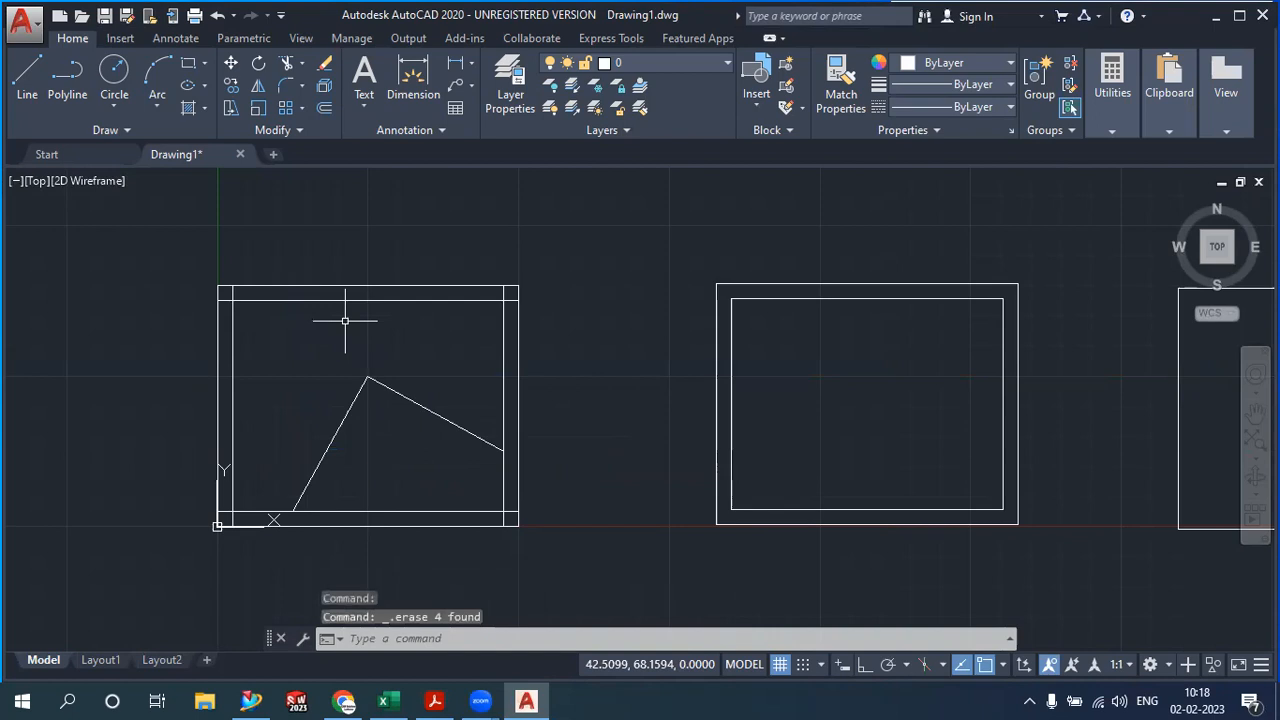
scroll(423, 420, up, 2)
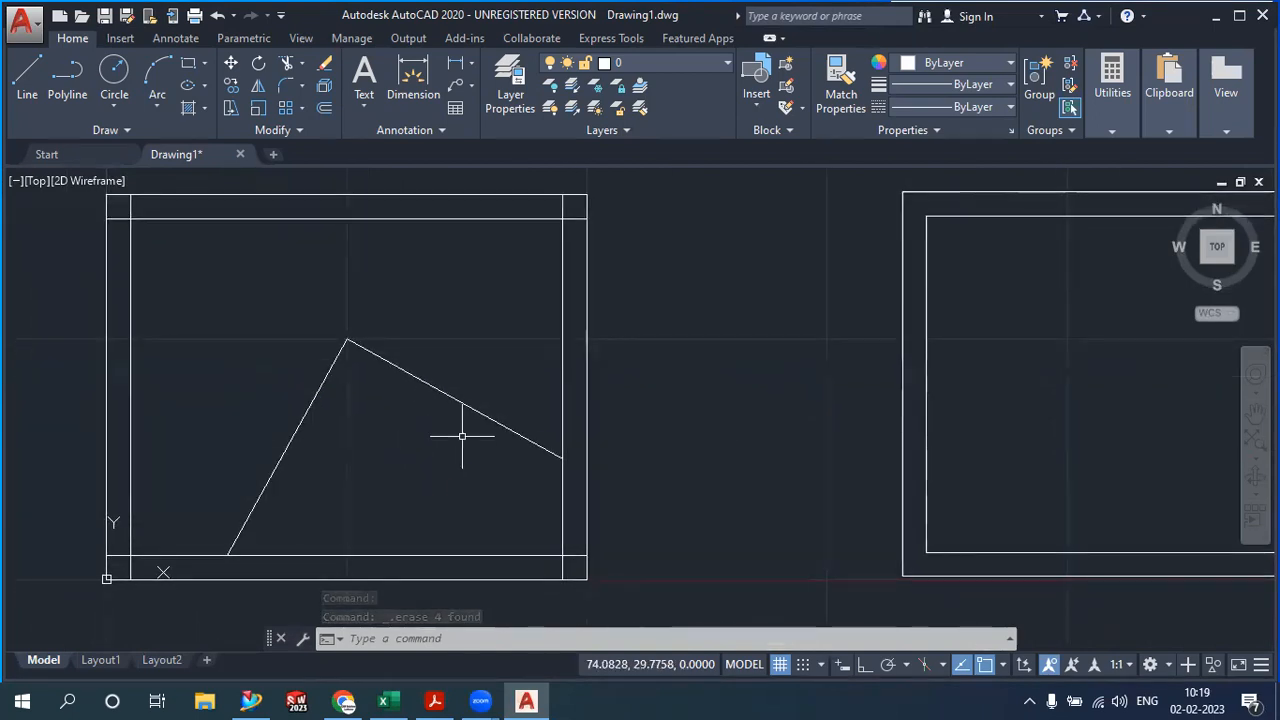
Consult the corner radii in 2d.pdf, and with Ortho on draw a two-segment right-angled practice corner between the two plates
middle_drag(462, 436, 494, 443)
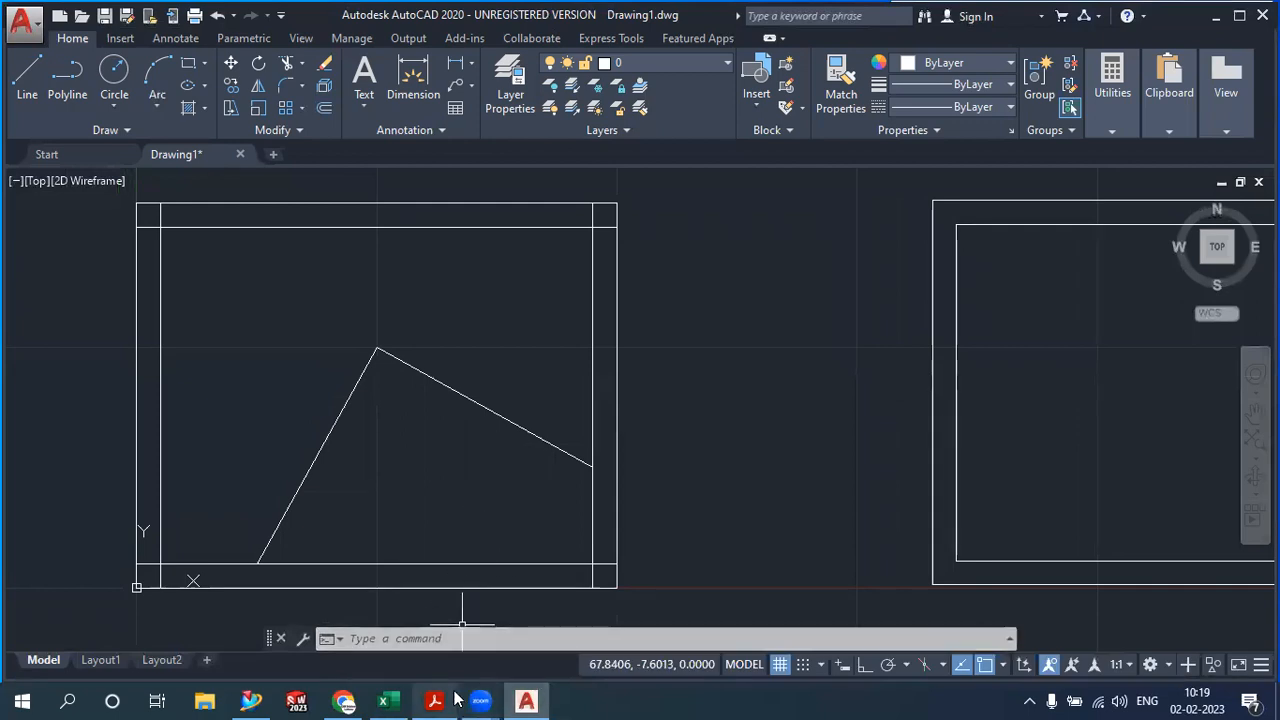
click(452, 700)
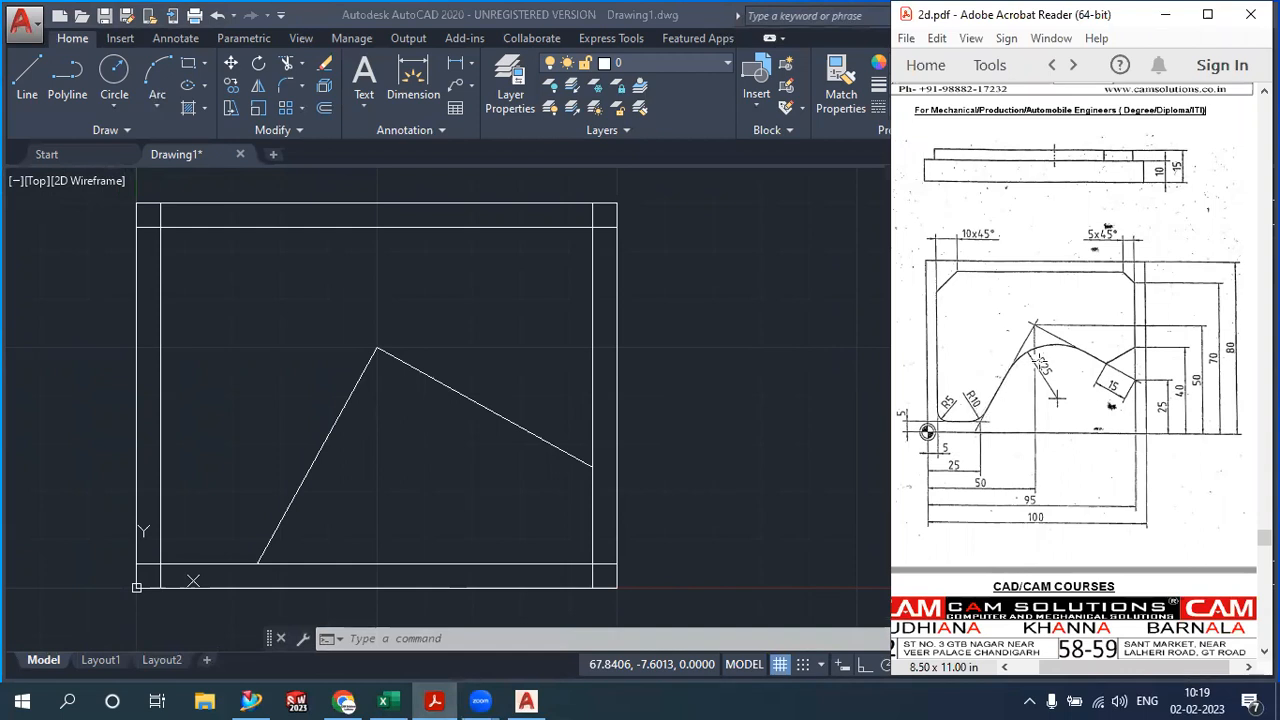
click(285, 90)
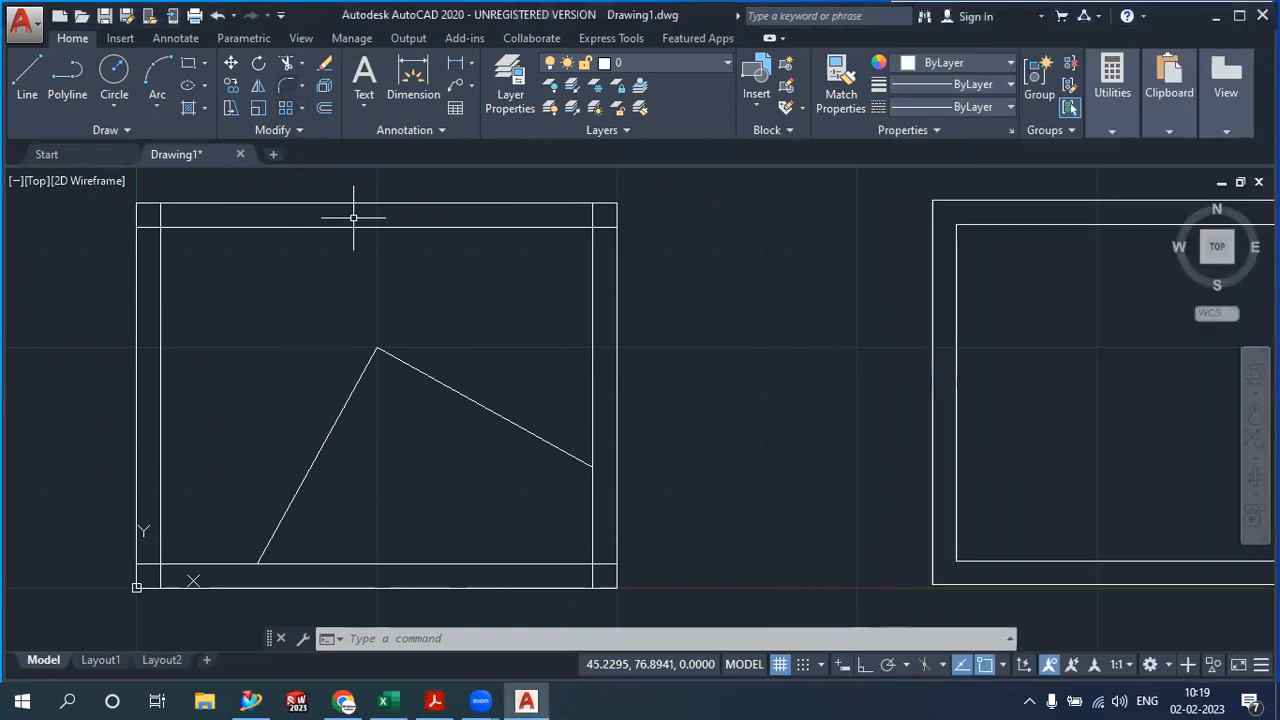
click(27, 72)
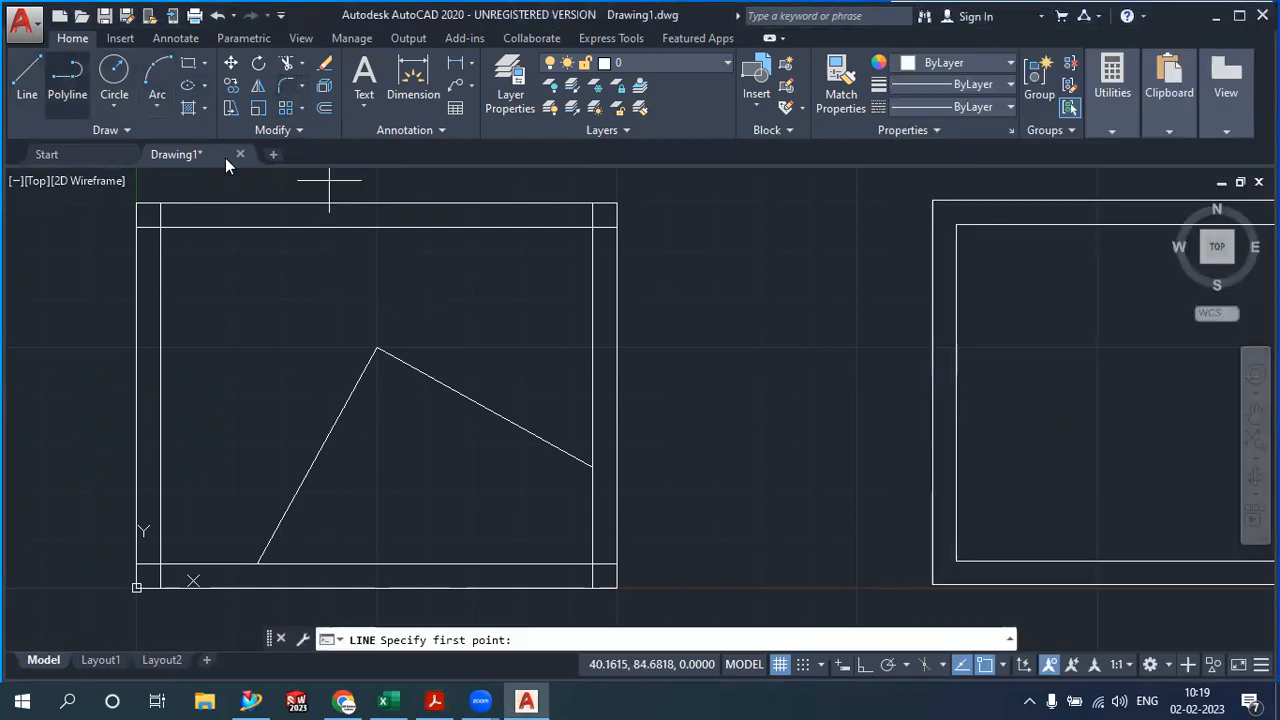
click(688, 294)
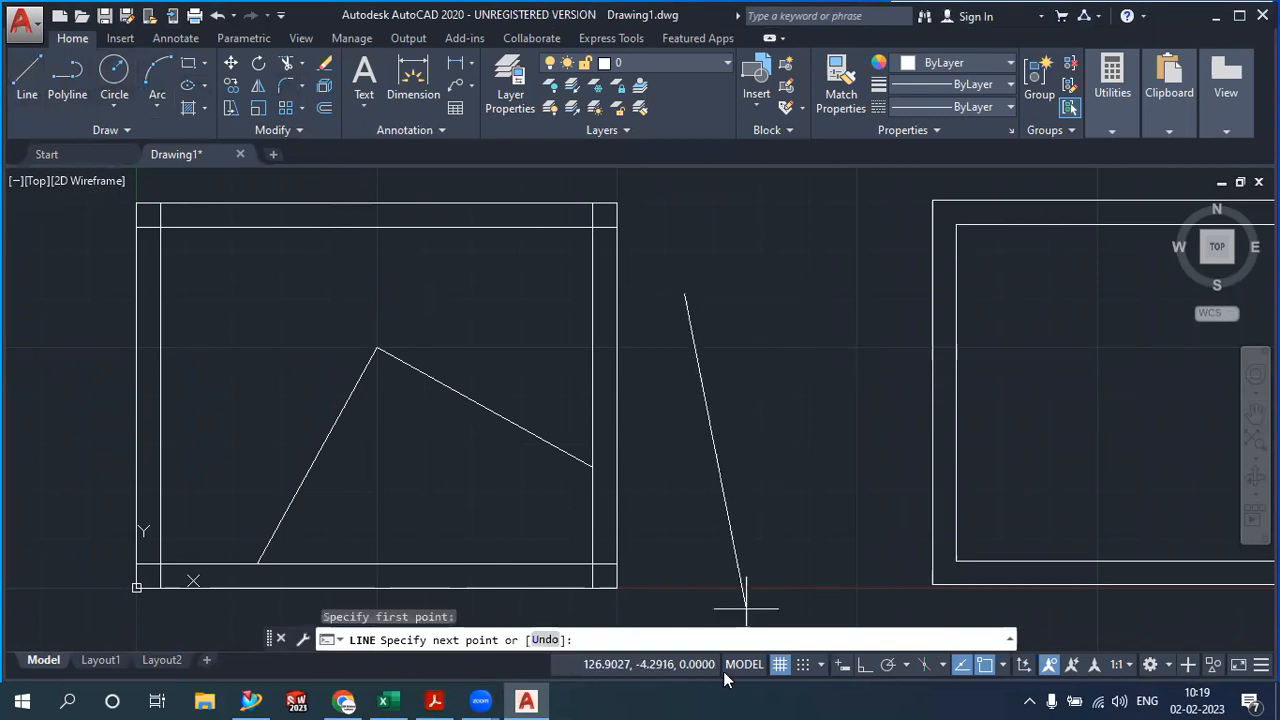
click(866, 664)
click(802, 298)
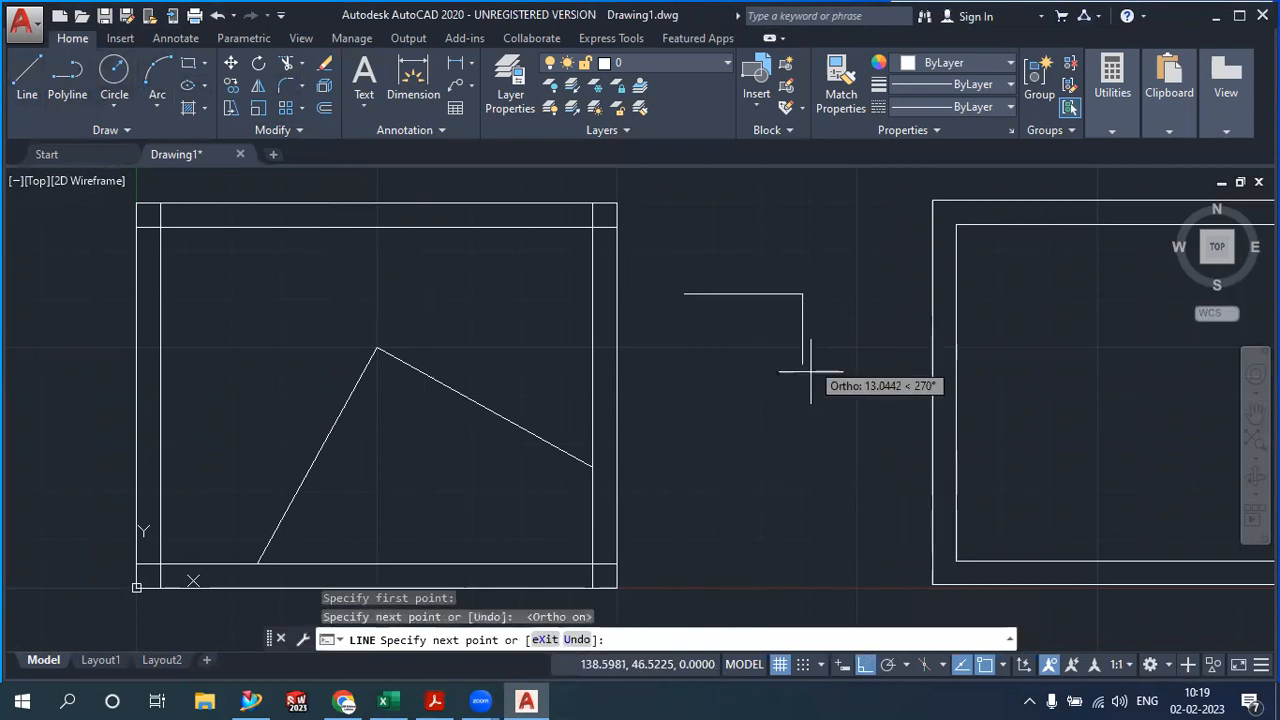
click(796, 452)
right_click(726, 367)
click(765, 381)
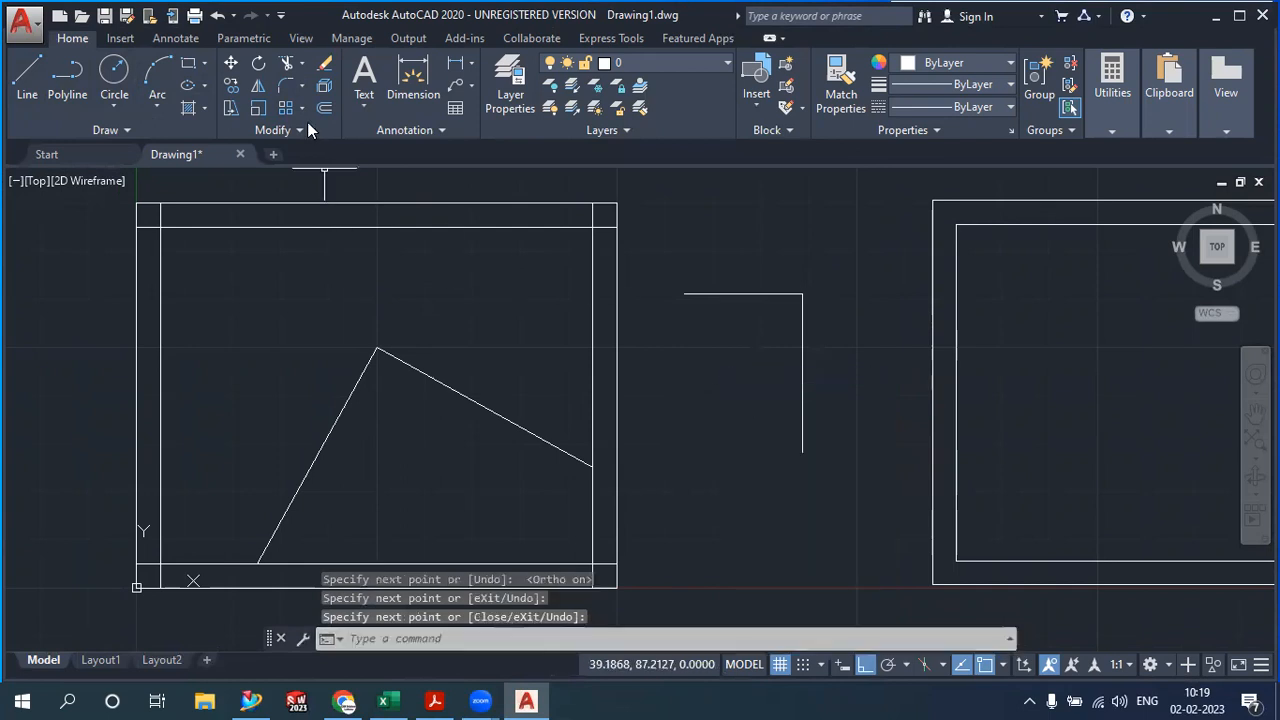
Fillet the practice corner between its horizontal and vertical lines with a radius of 12
click(279, 86)
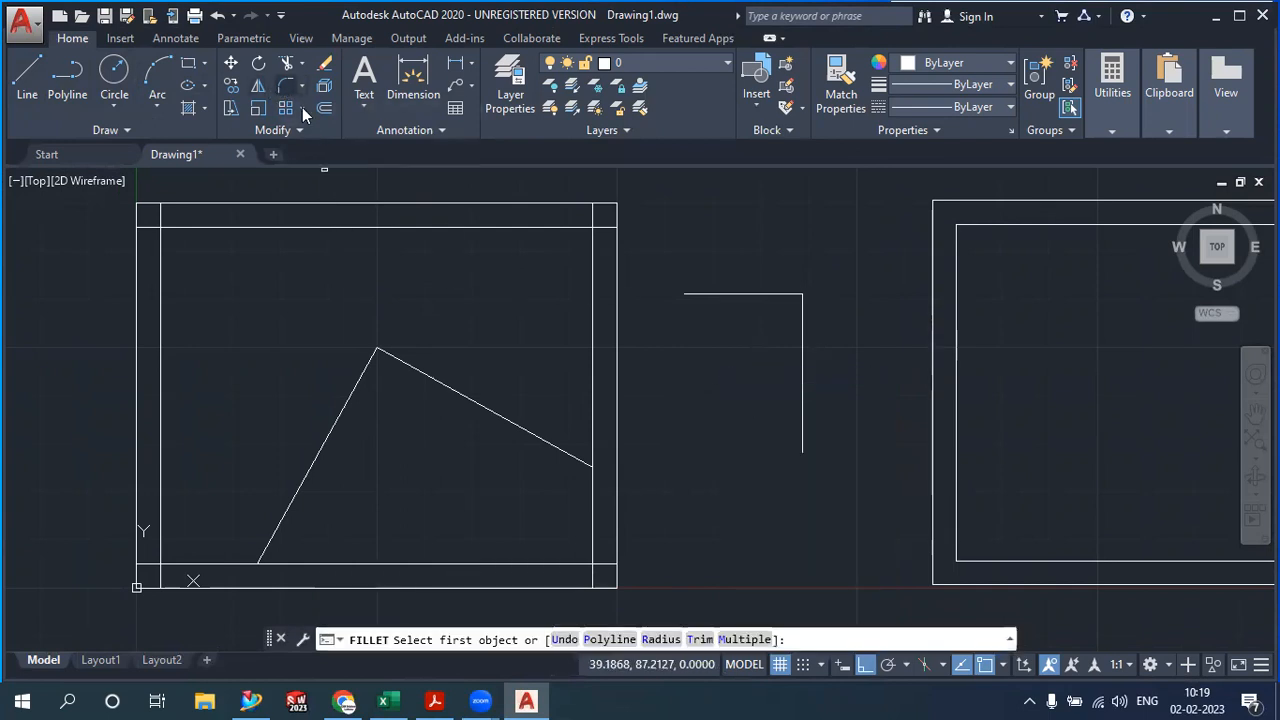
click(661, 640)
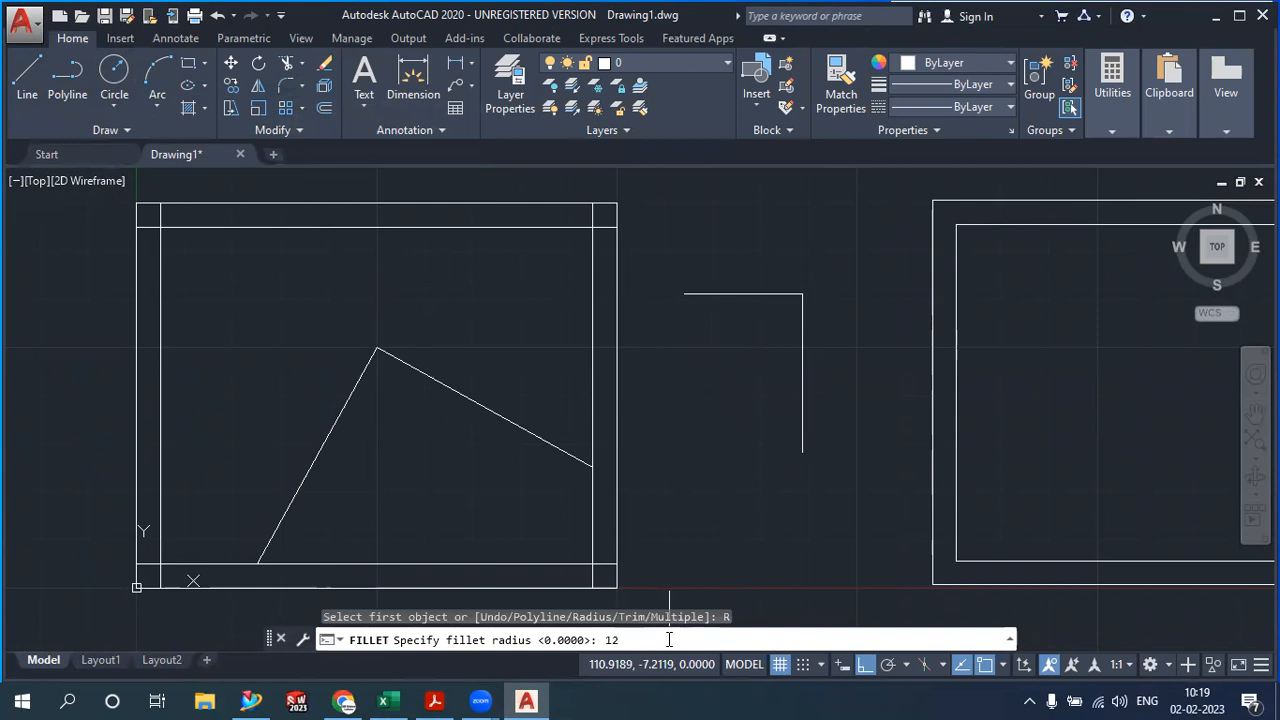
text(12)
key(Return)
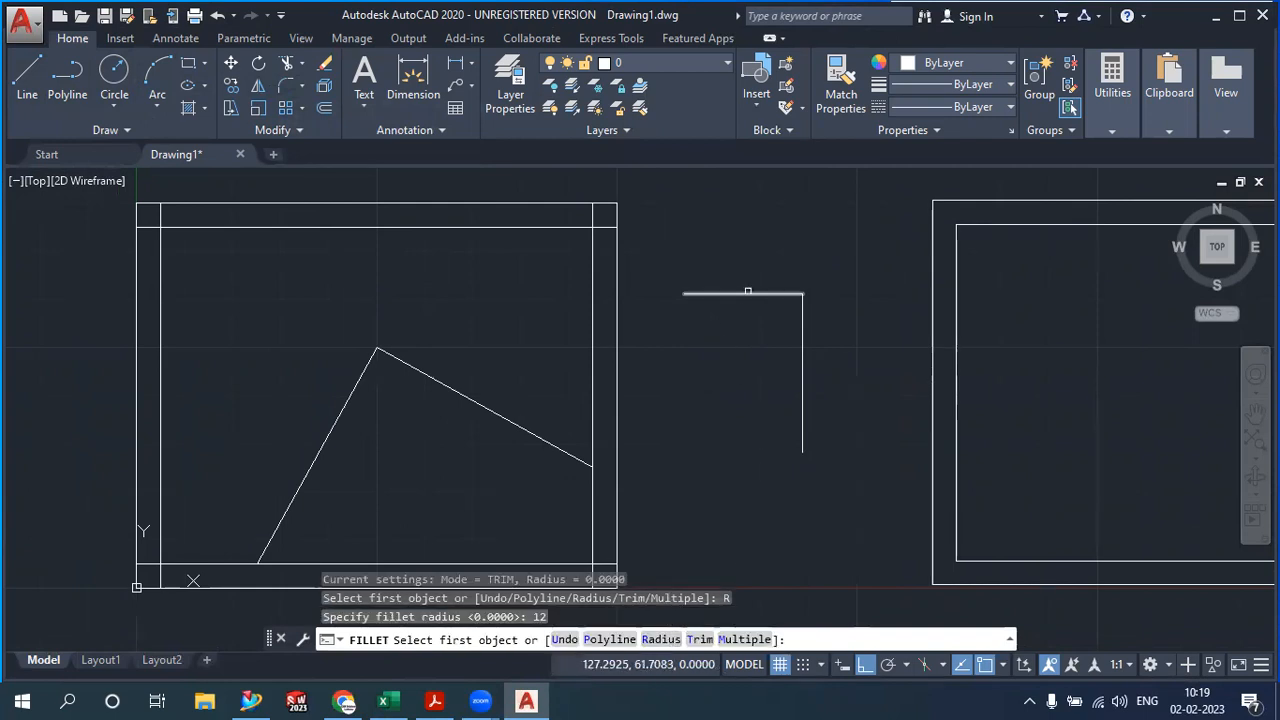
click(750, 293)
click(802, 355)
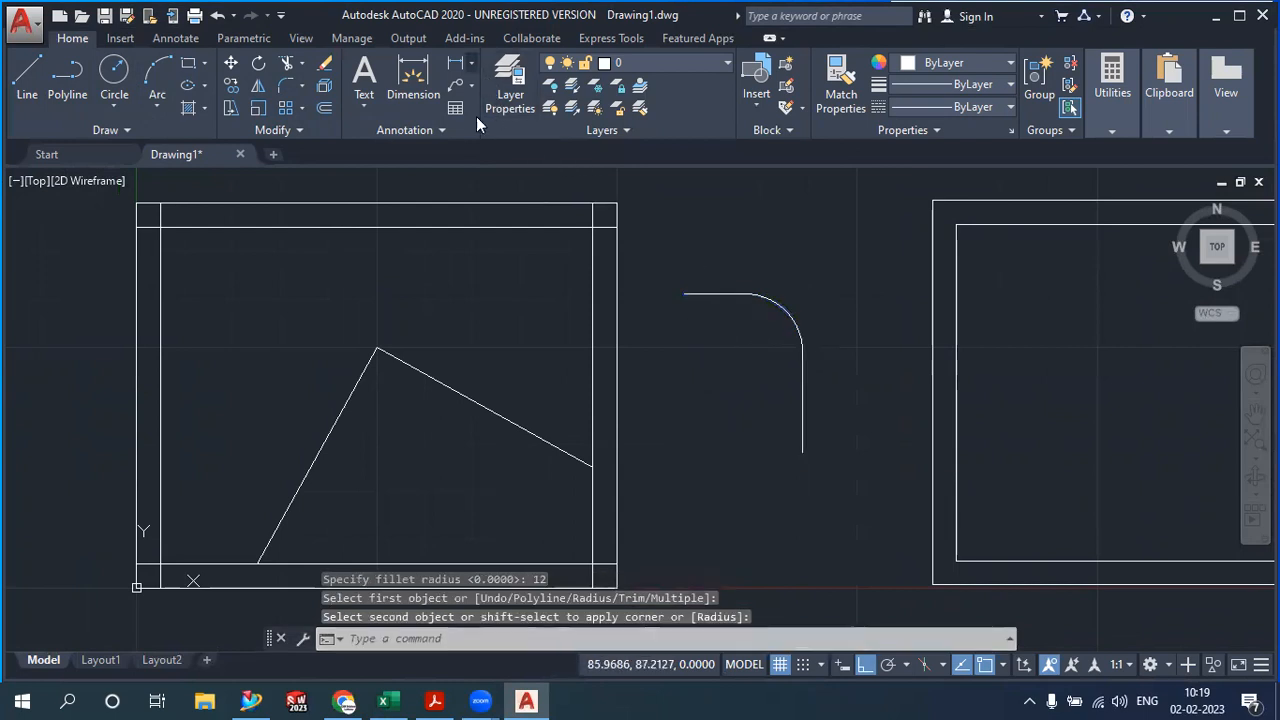
Add a radius dimension to the practice corner's fillet arc, placing its text outside the arc
click(471, 63)
click(500, 249)
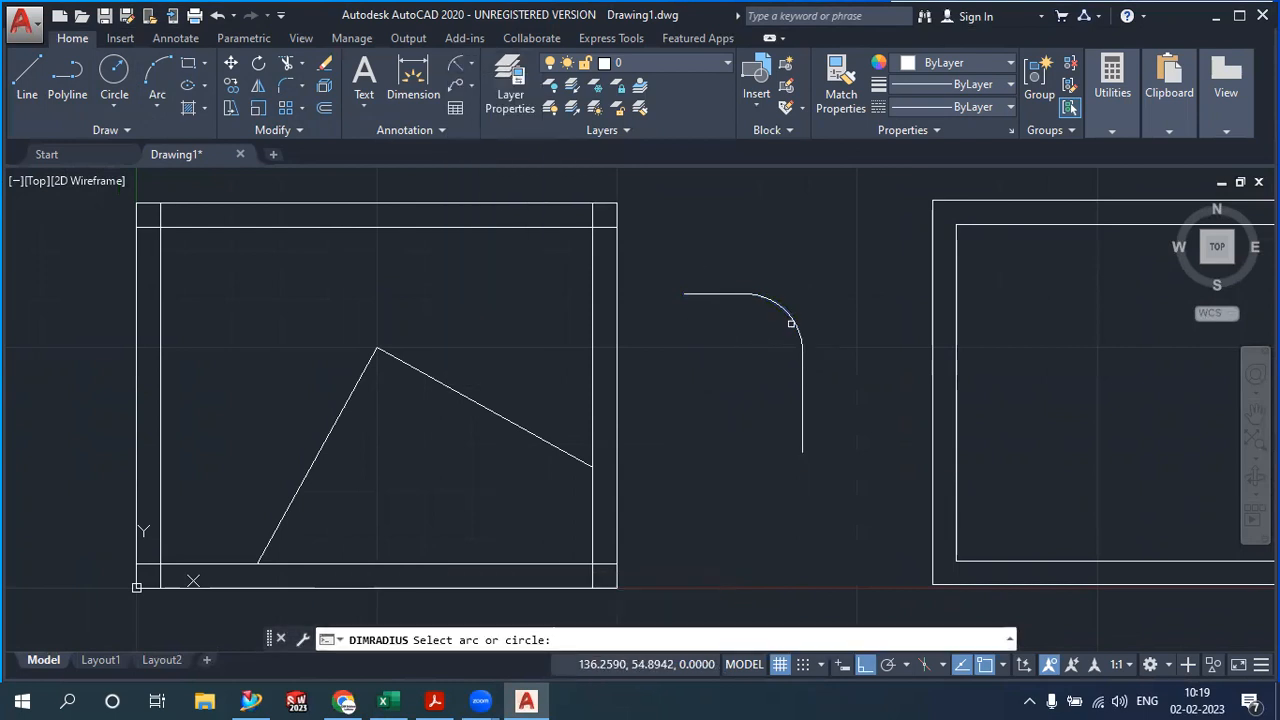
click(790, 316)
click(810, 278)
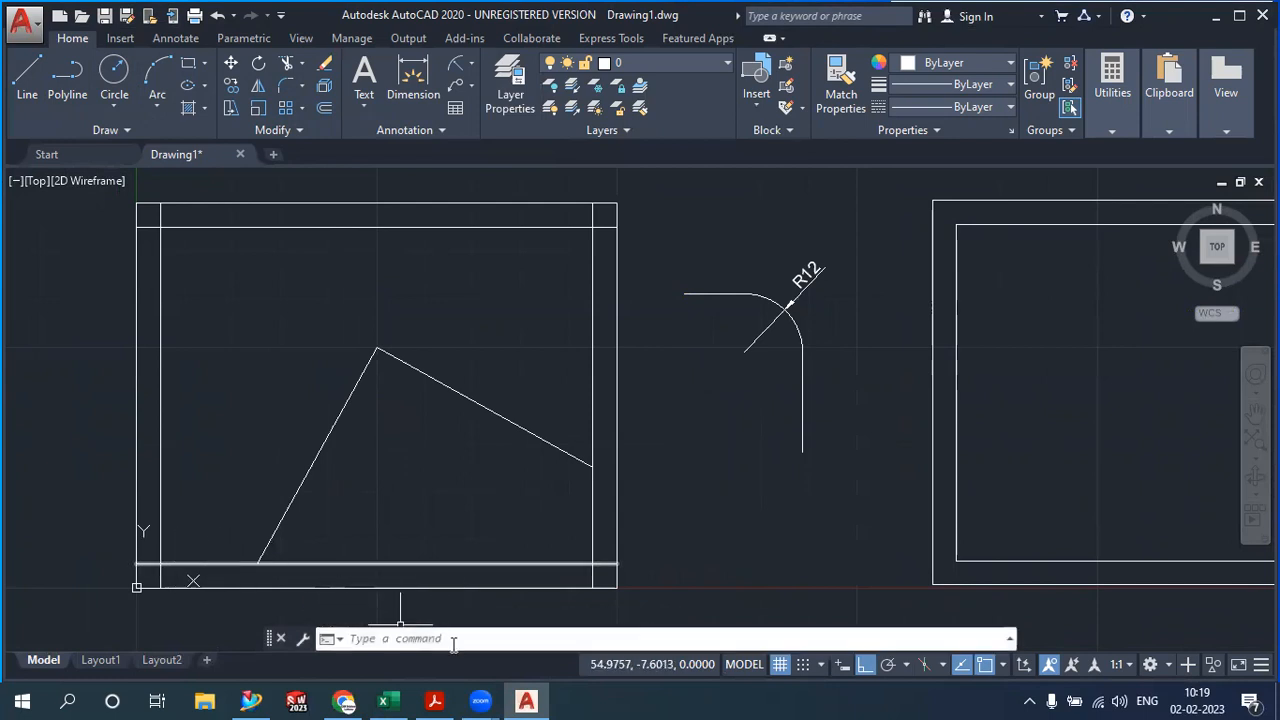
Following 2d.pdf, fillet the lower-left corner of the plate's inner profile with a radius of 5
click(445, 699)
click(442, 700)
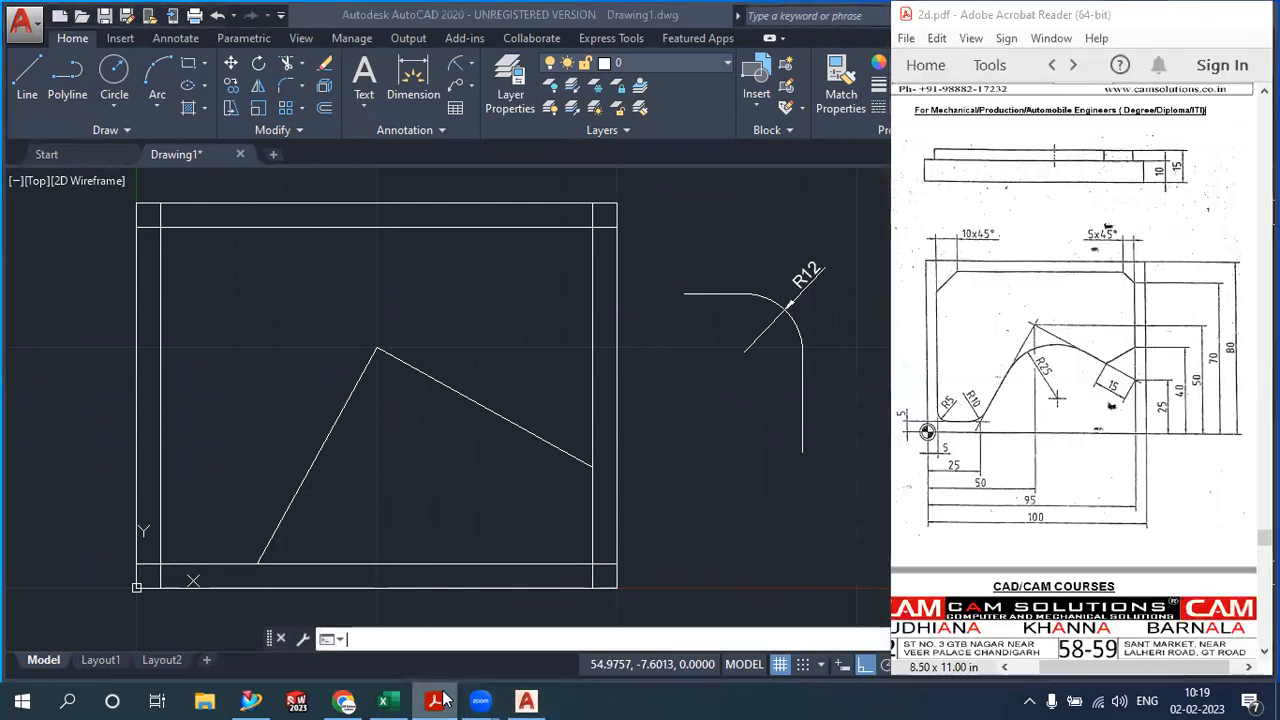
click(286, 90)
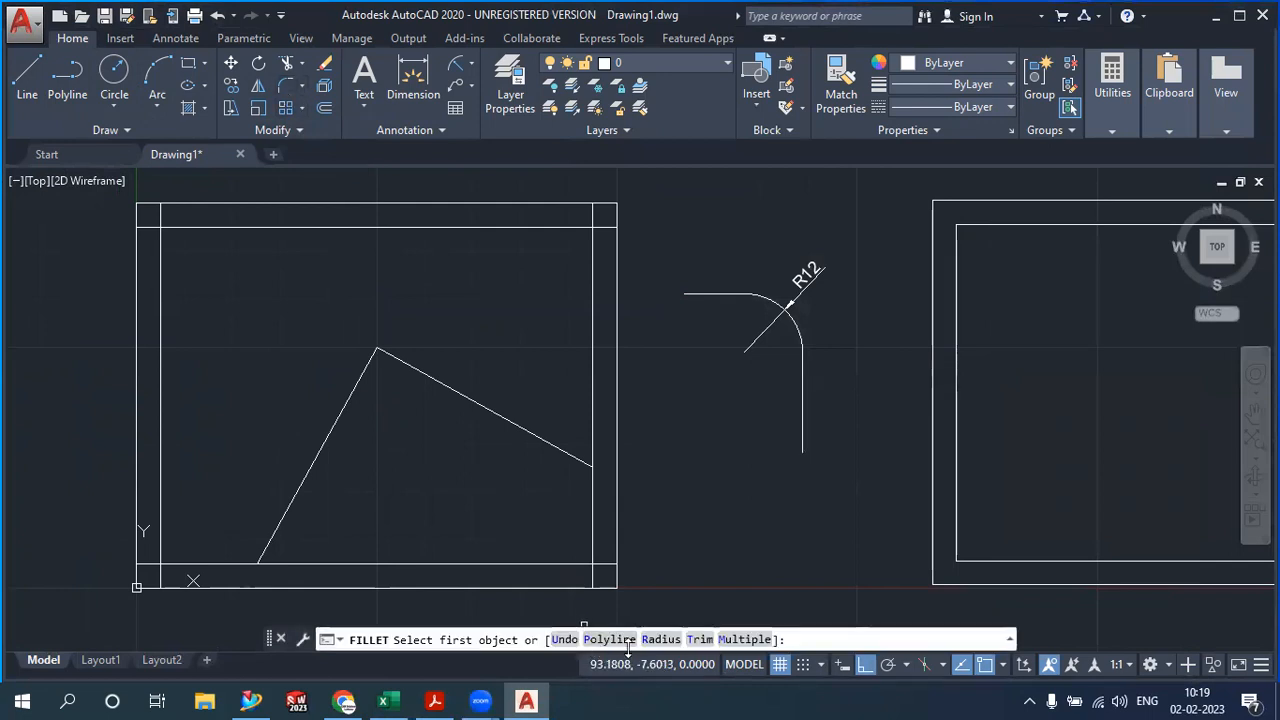
click(662, 640)
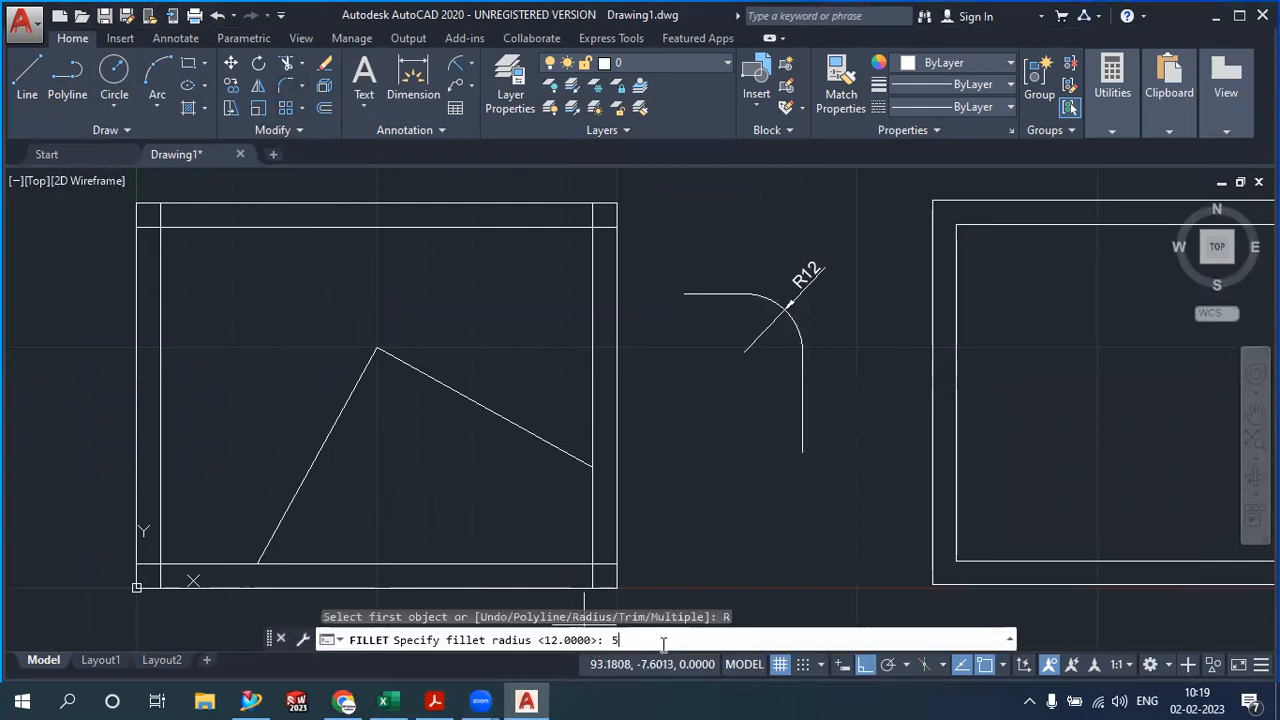
text(5)
key(Return)
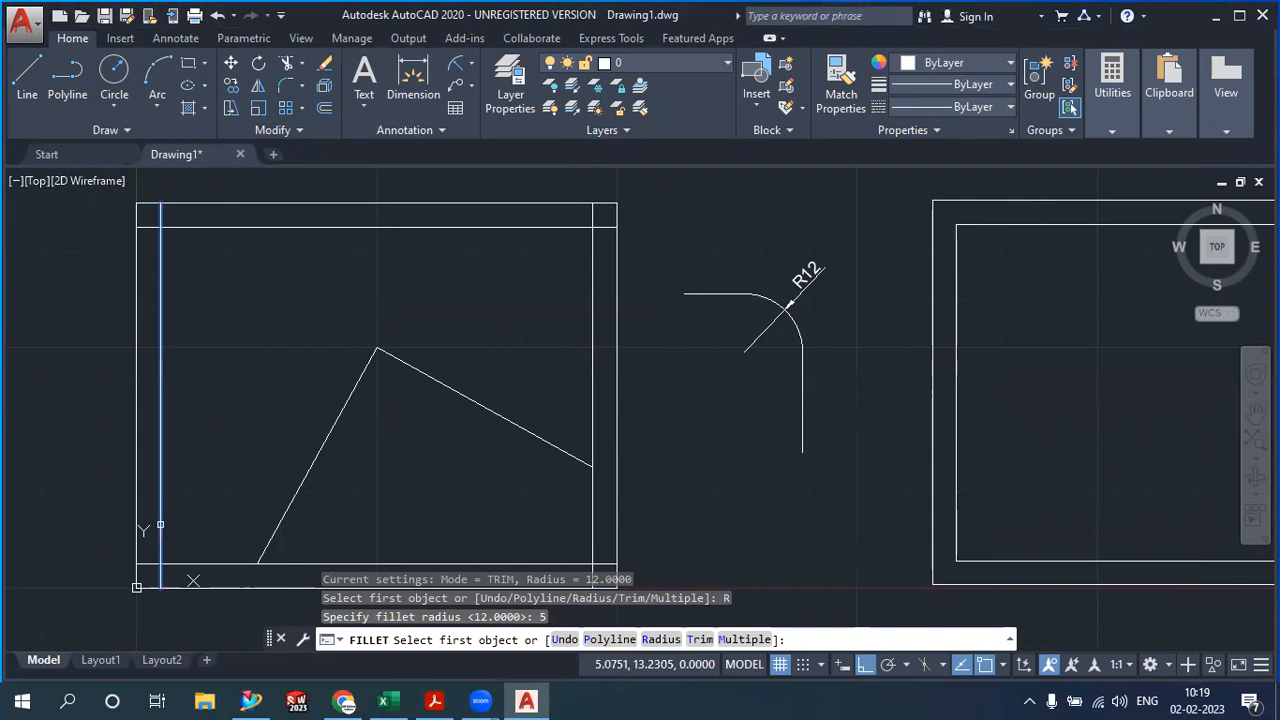
click(161, 538)
click(183, 562)
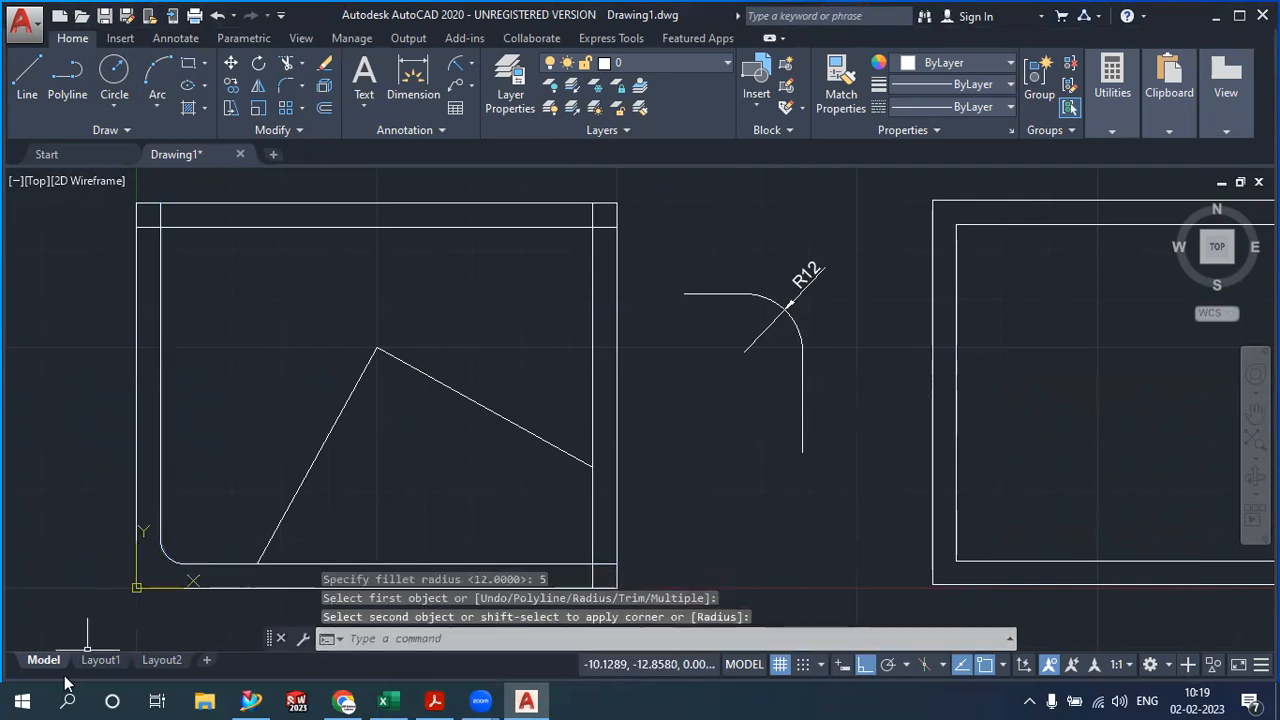
Fillet the inner profile's bottom line and the rising sloped line with a radius of 10
click(287, 88)
click(668, 640)
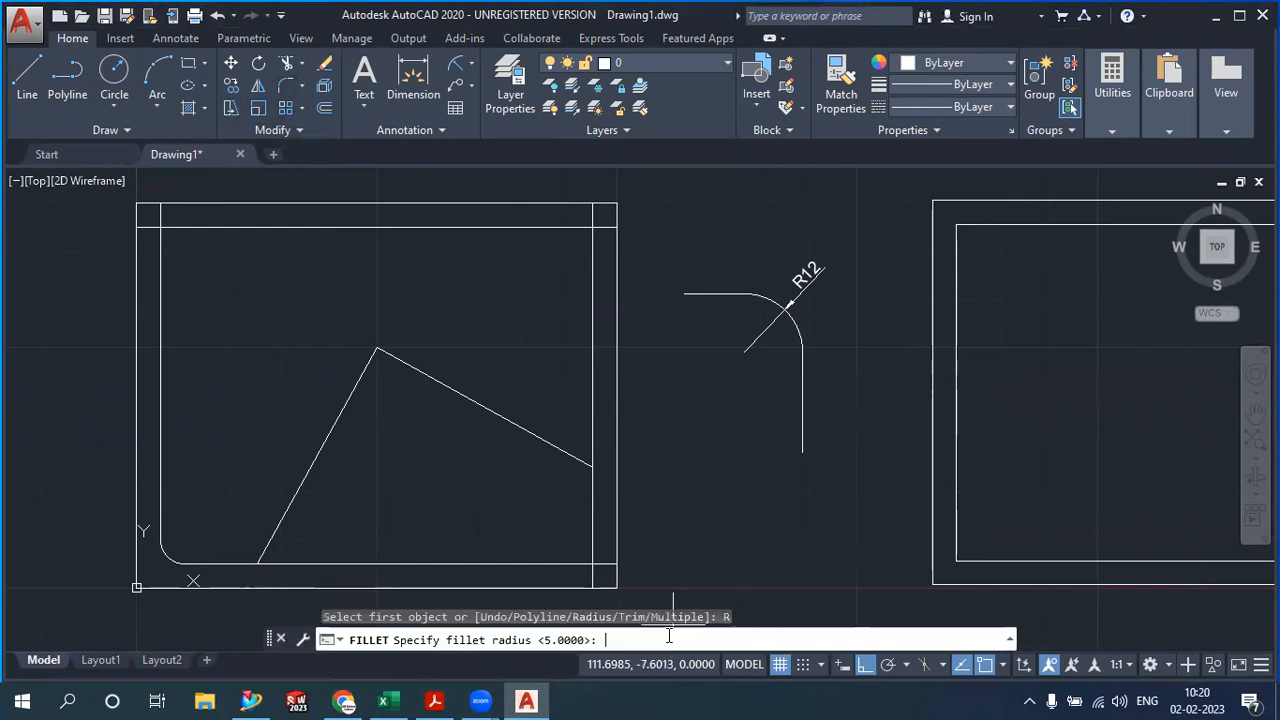
text(10)
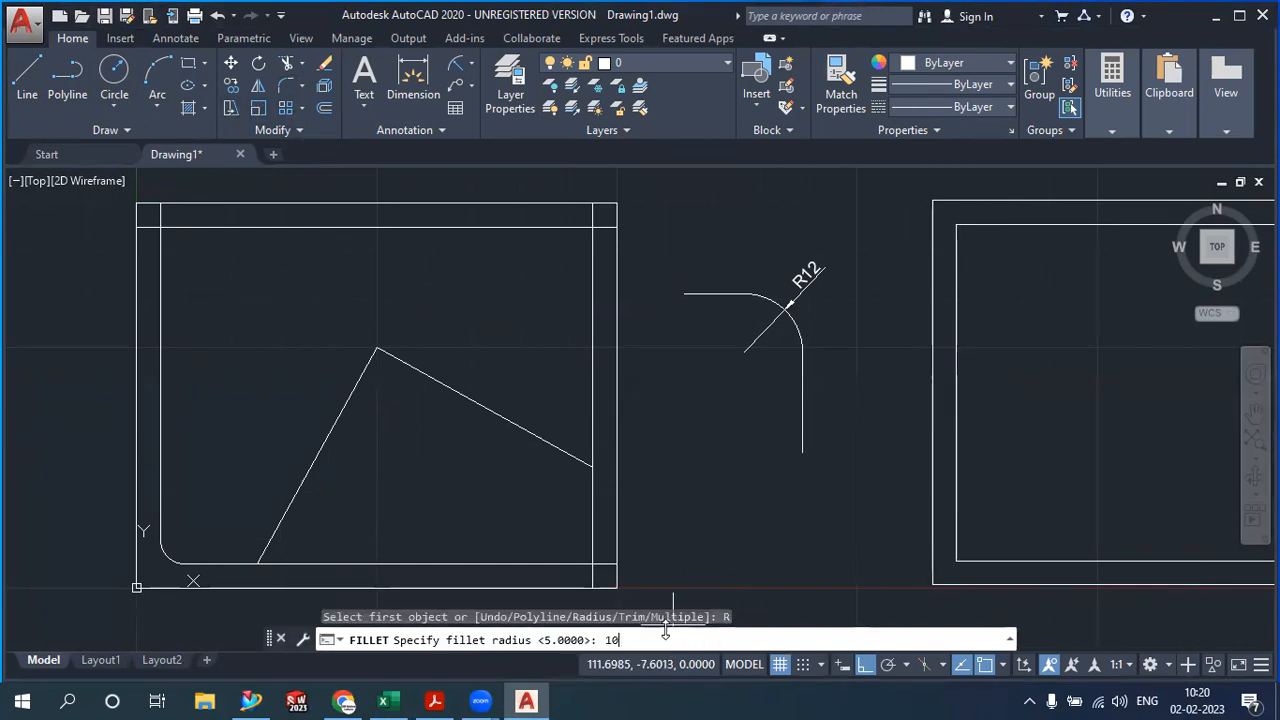
key(Return)
click(238, 566)
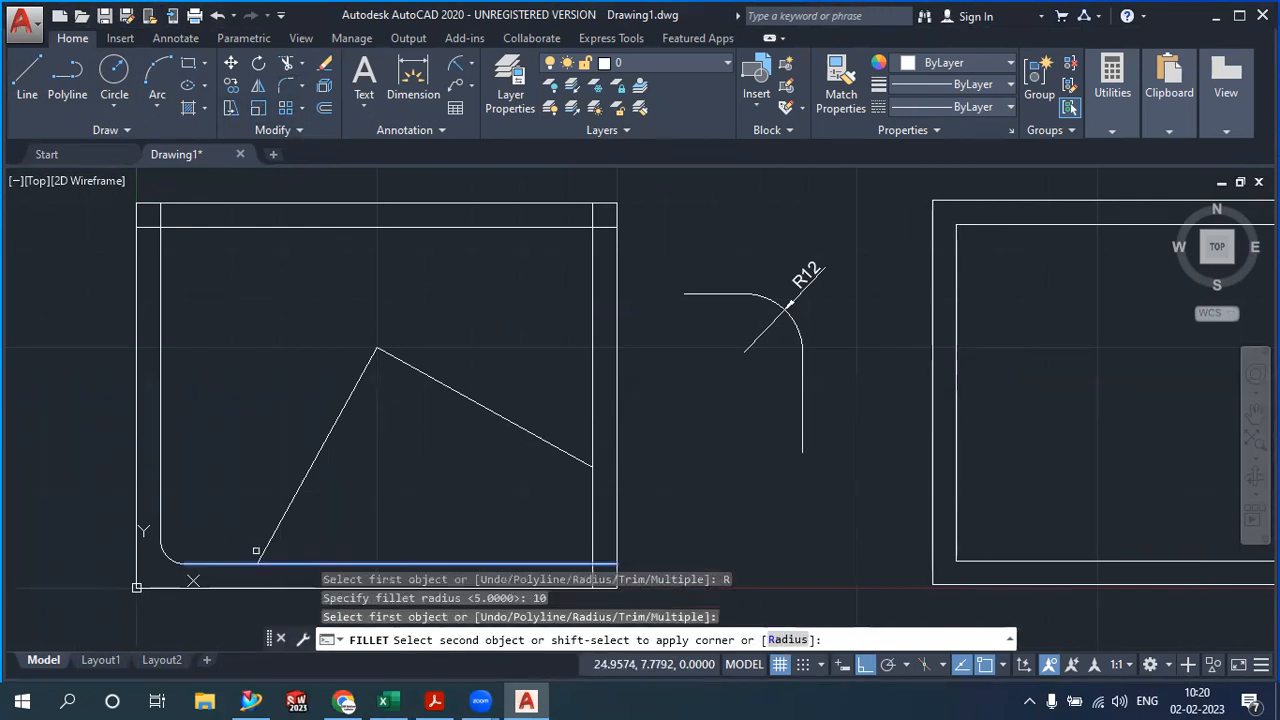
click(258, 550)
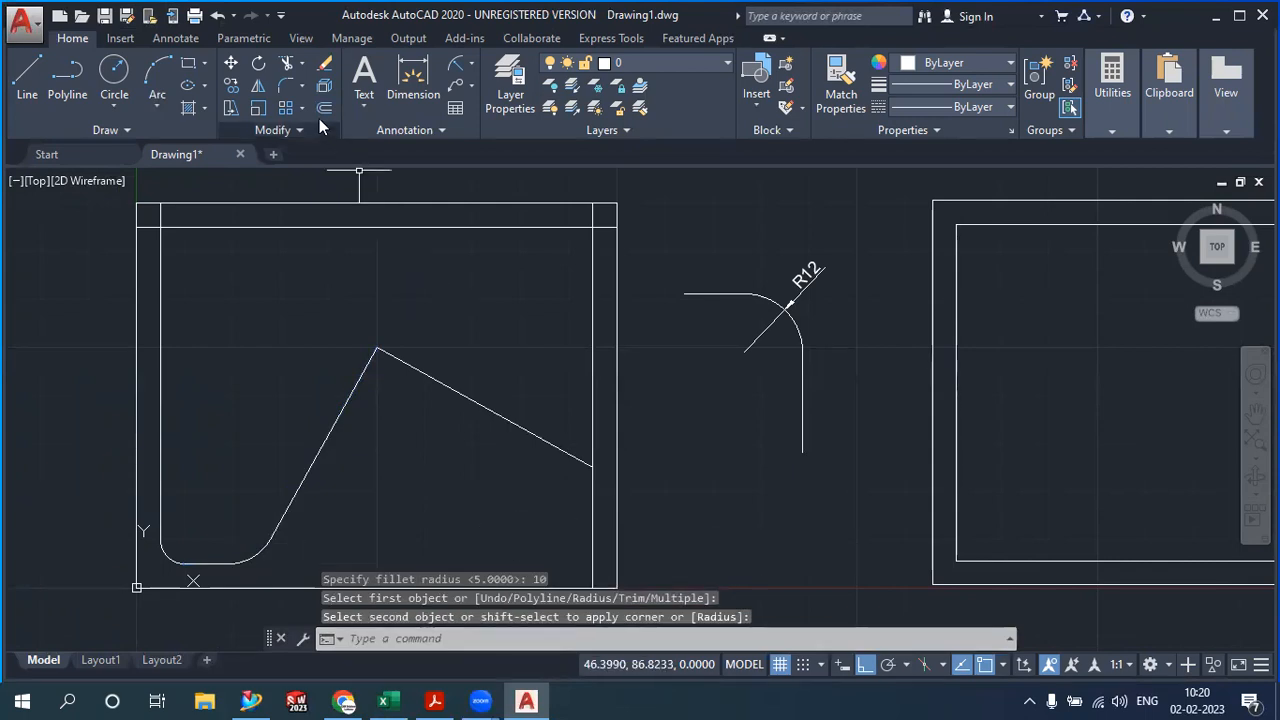
Fillet the peak between the two sloped lines of the inner profile with a radius of 25
click(287, 86)
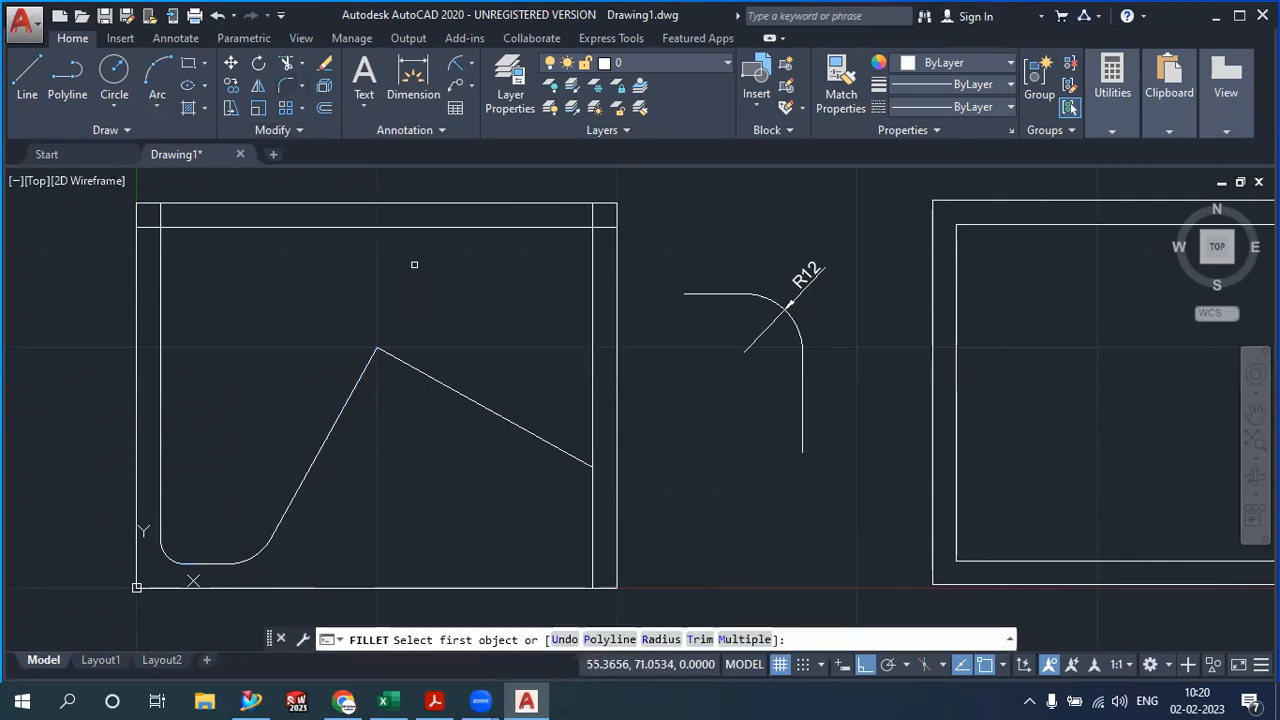
click(660, 640)
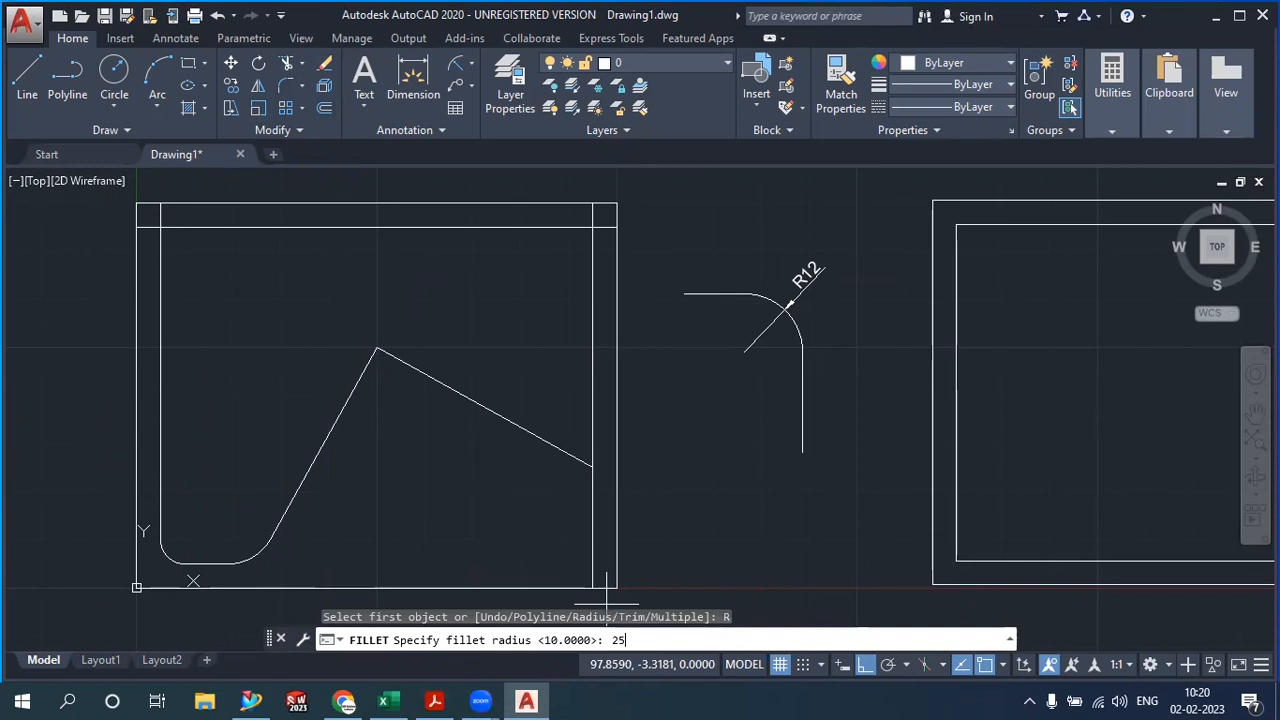
key(Return)
click(346, 406)
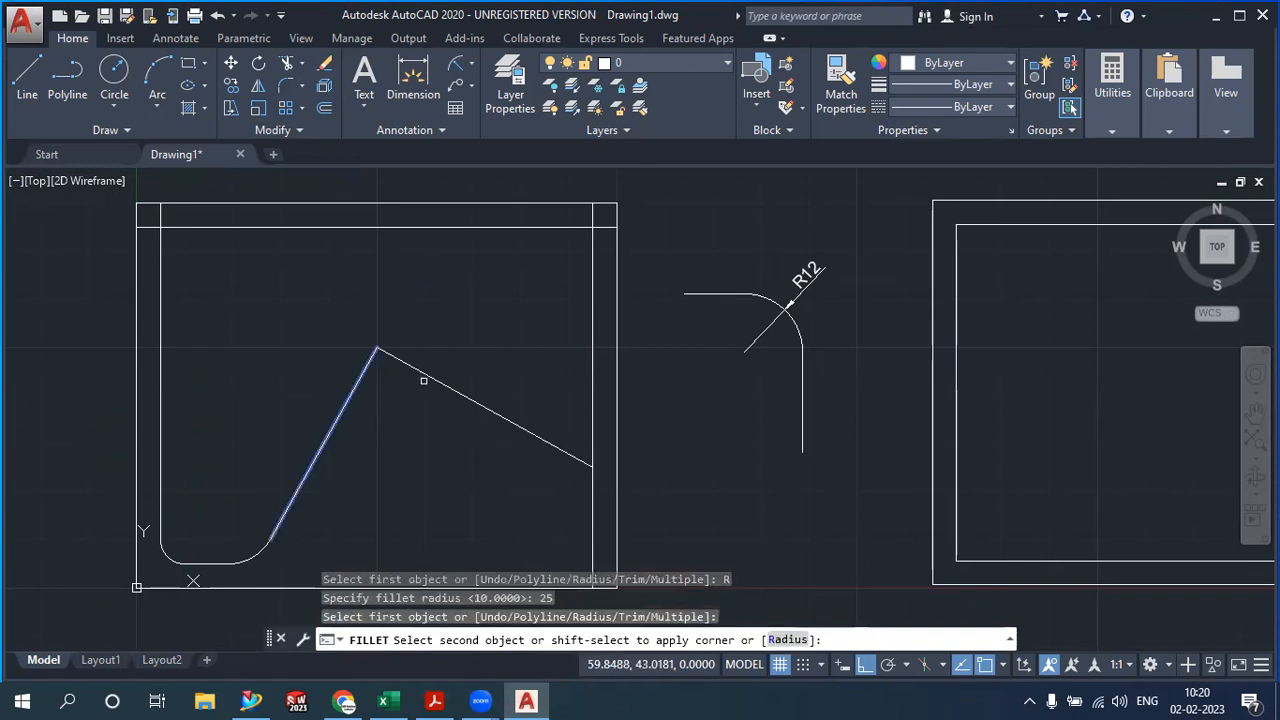
click(424, 377)
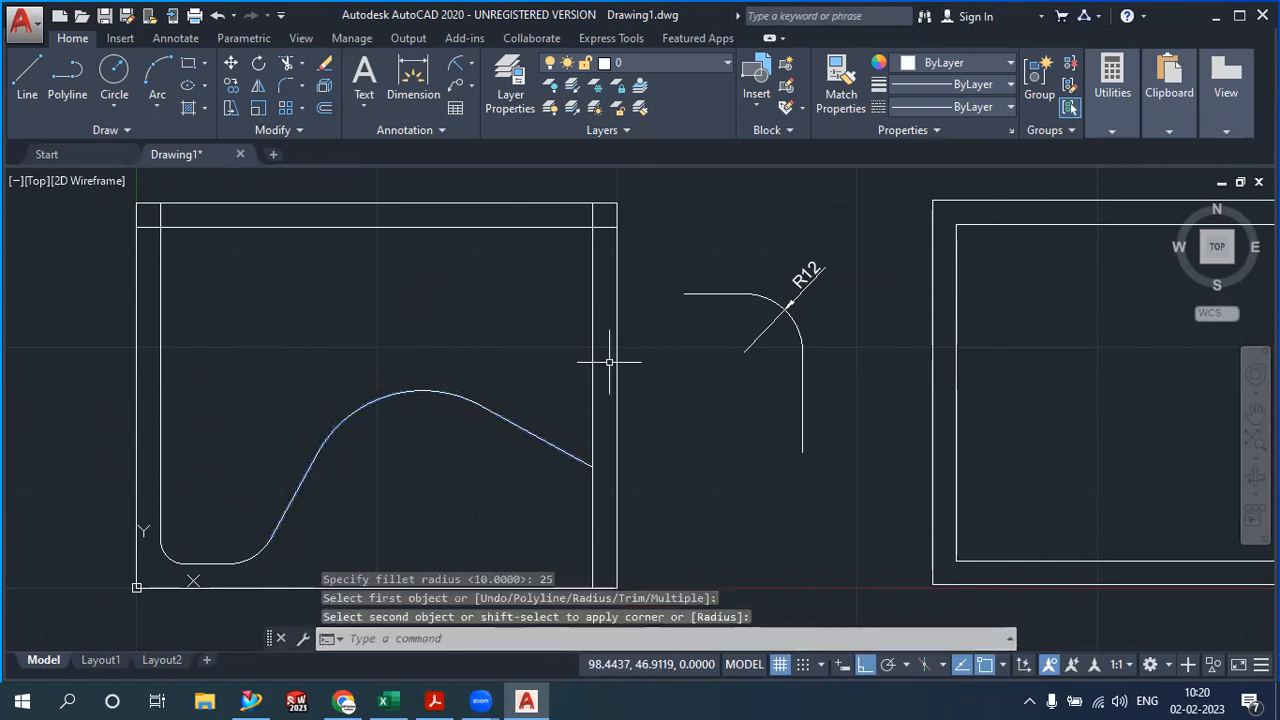
click(857, 397)
click(722, 267)
right_click(724, 264)
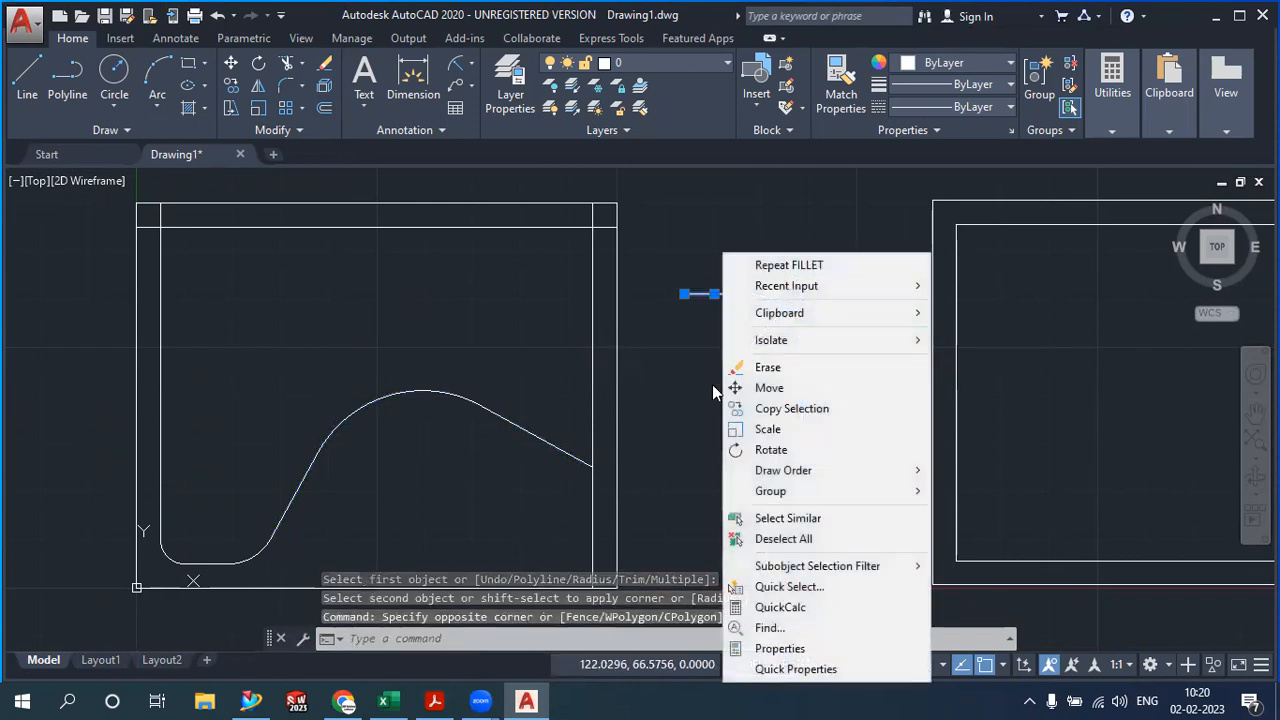
click(700, 414)
key(Escape)
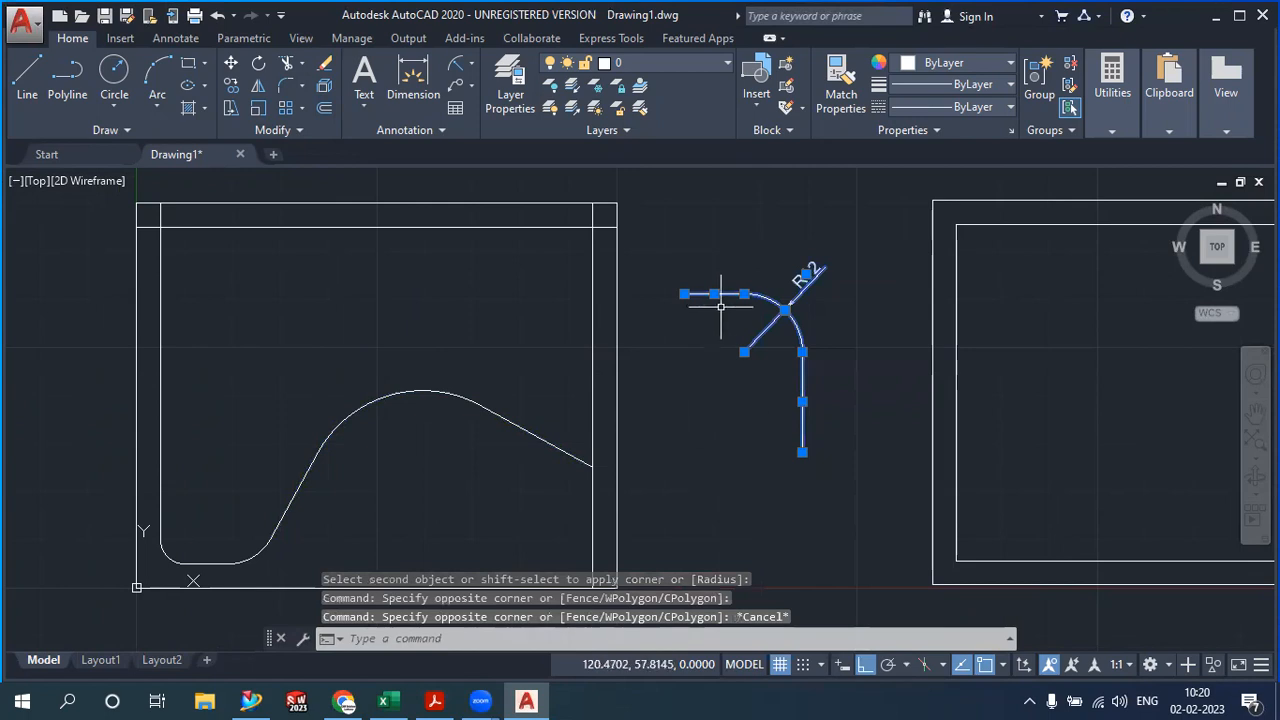
key(Escape)
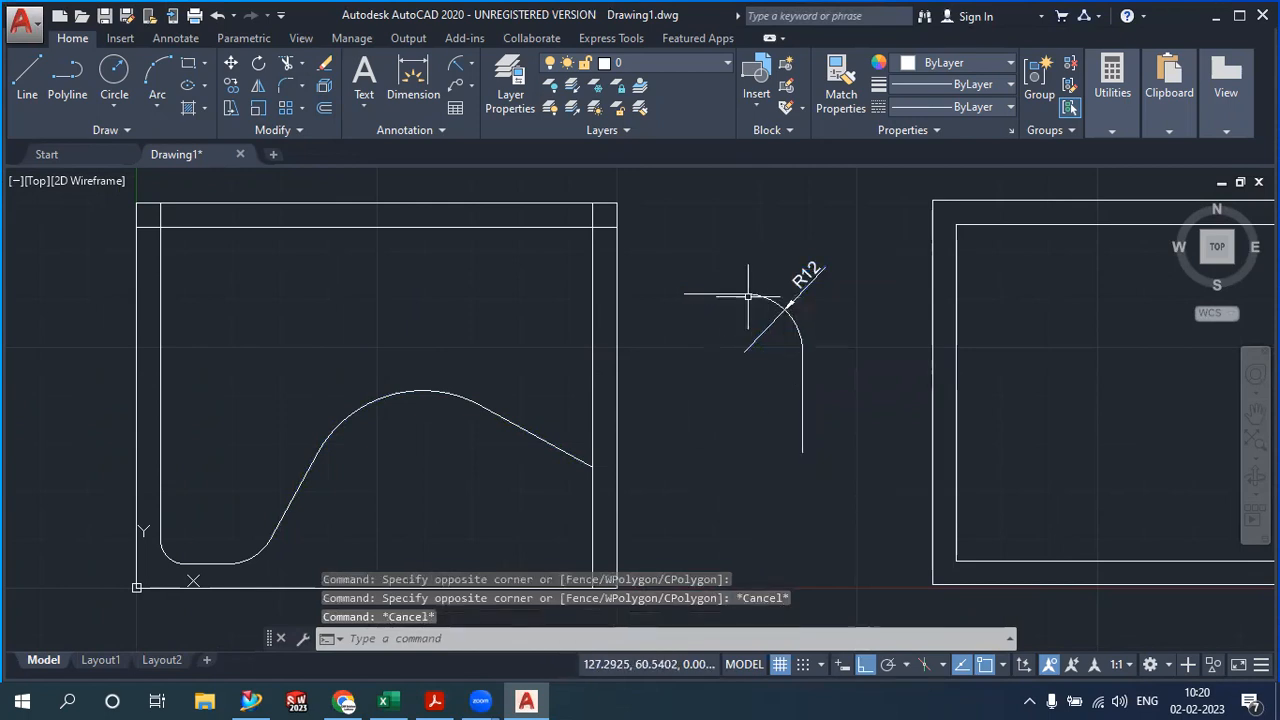
Draw a second two-segment right-angled practice corner below the R12 practice corner, between the two plates
scroll(745, 408, down, 1)
mouse_move(745, 446)
middle_down()
mouse_move(738, 374)
mouse_move(703, 440)
mouse_move(689, 427)
middle_up()
text(l)
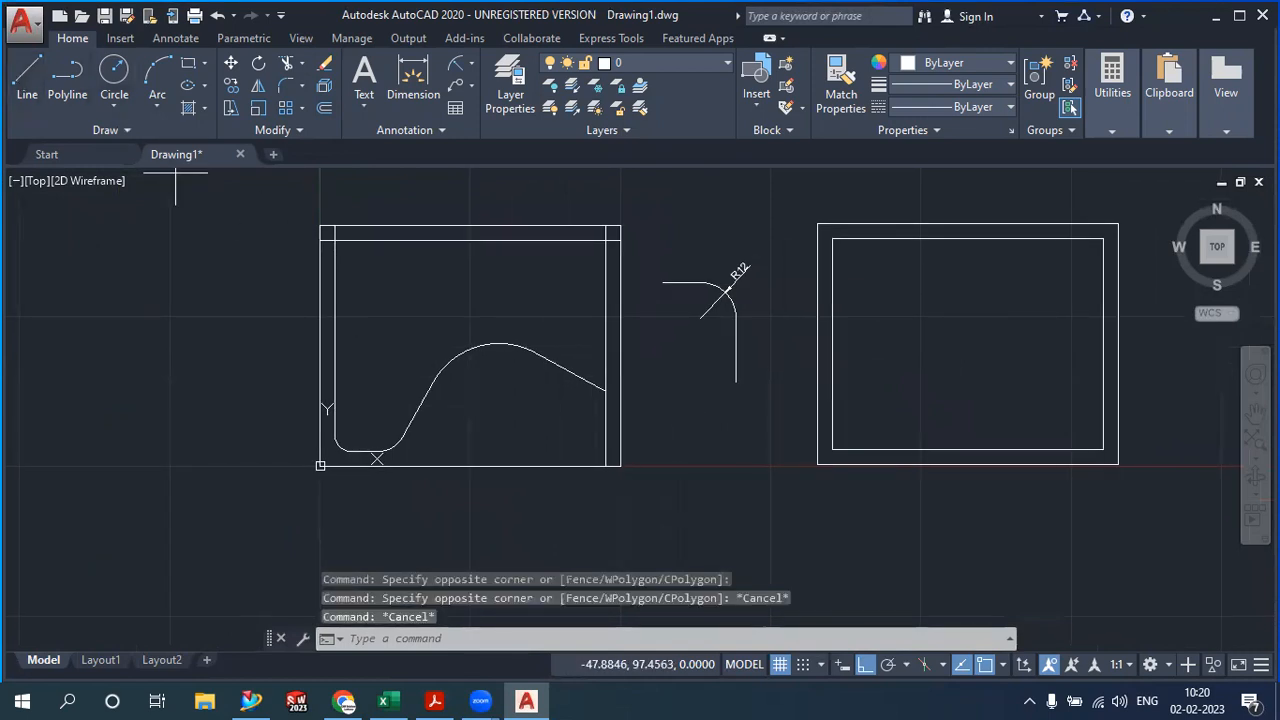
key(Return)
click(659, 416)
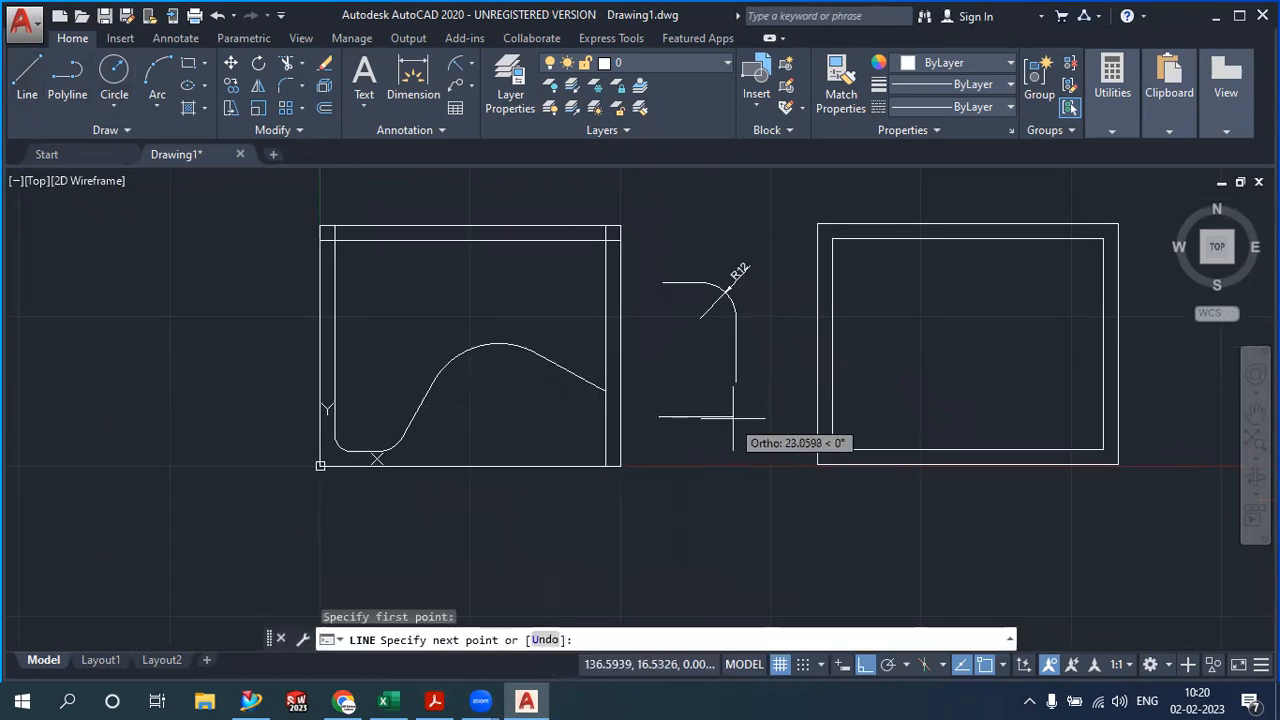
click(745, 416)
click(747, 525)
right_click(775, 358)
click(790, 371)
middle_drag(712, 498, 694, 523)
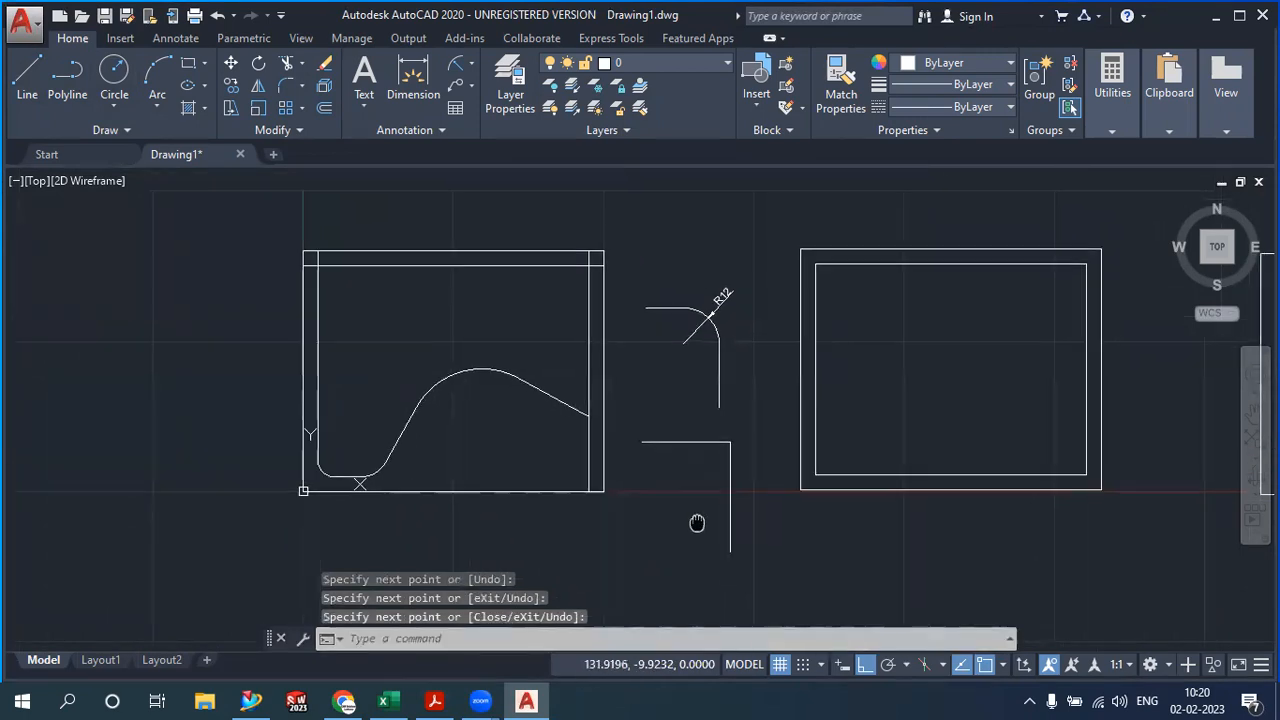
Check the corner chamfers in 2d.pdf, and erase the R12 practice corner together with its radius dimension
click(436, 700)
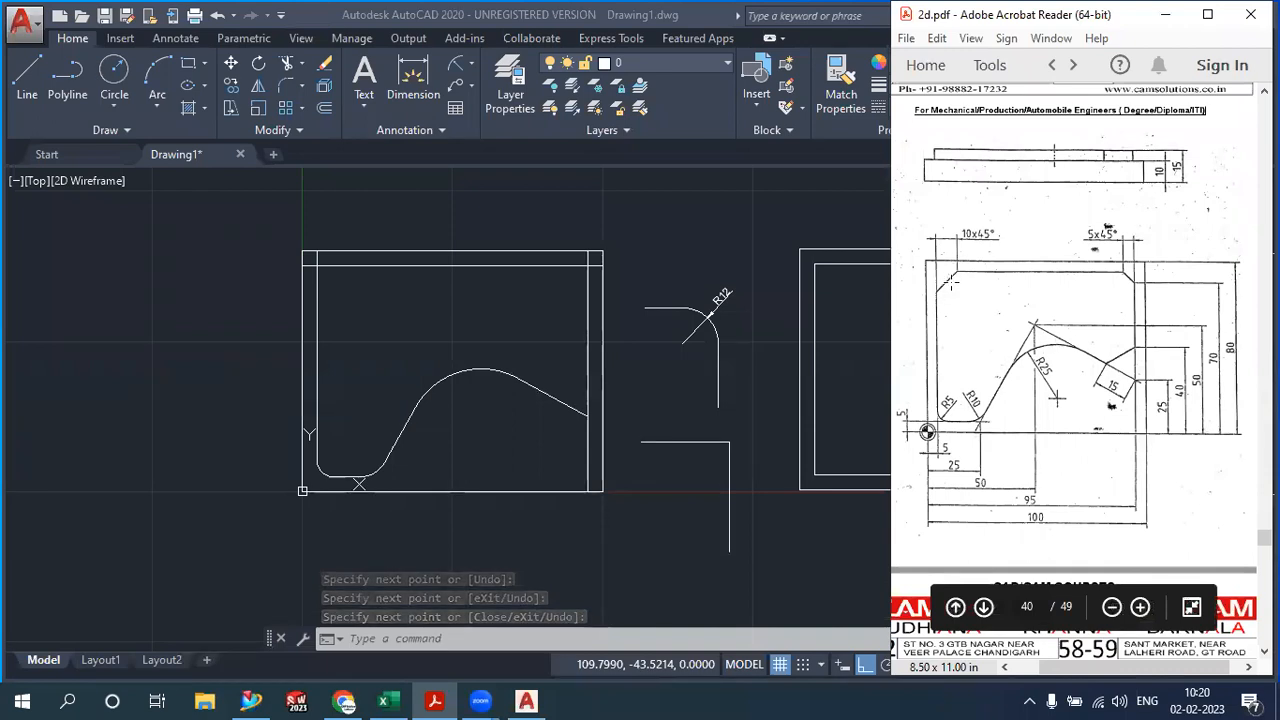
click(686, 503)
click(688, 461)
click(737, 371)
click(662, 272)
right_click(686, 309)
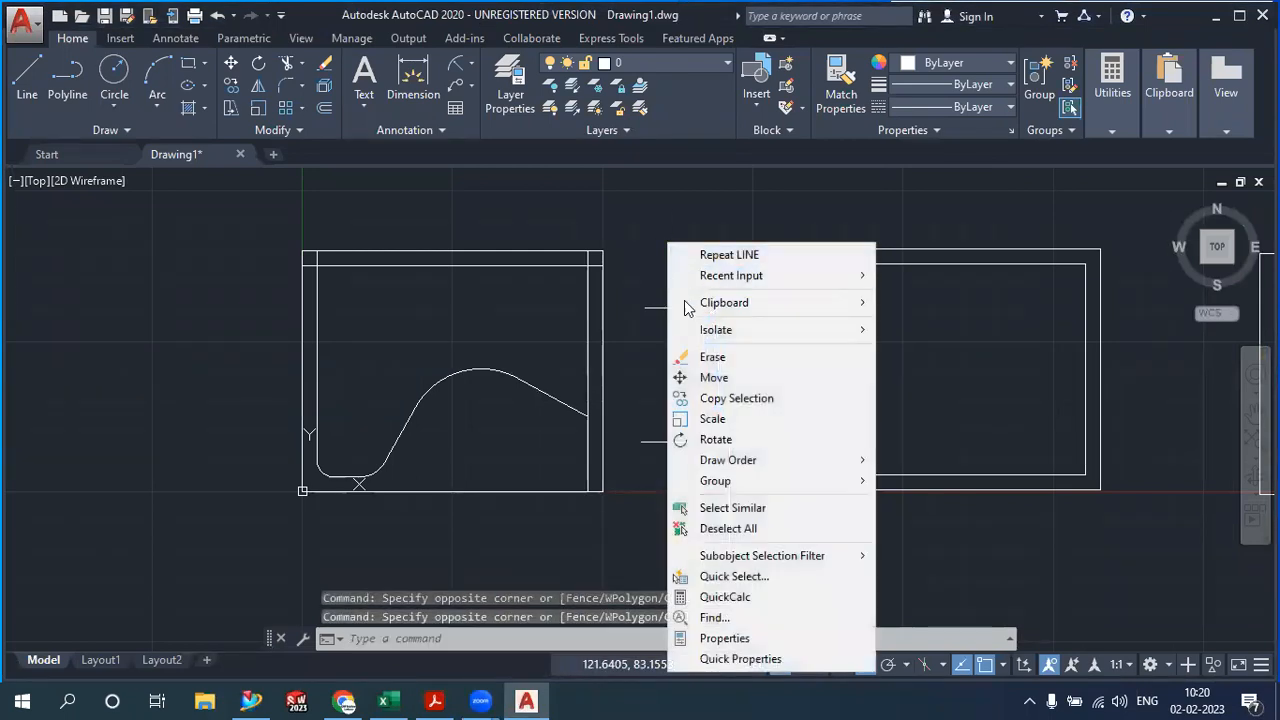
click(700, 357)
click(705, 350)
click(646, 291)
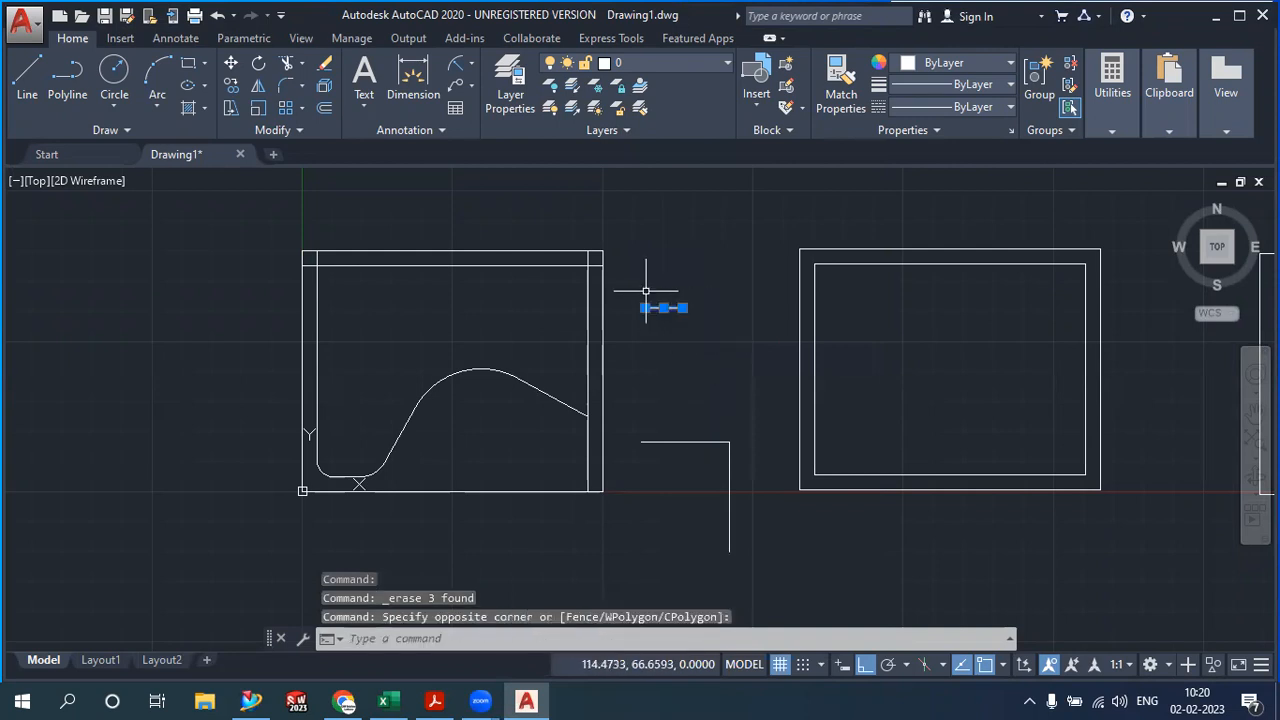
right_click(686, 271)
click(712, 341)
Copy the remaining right-angled practice corner straight up to the space above it, between the two plates
click(750, 500)
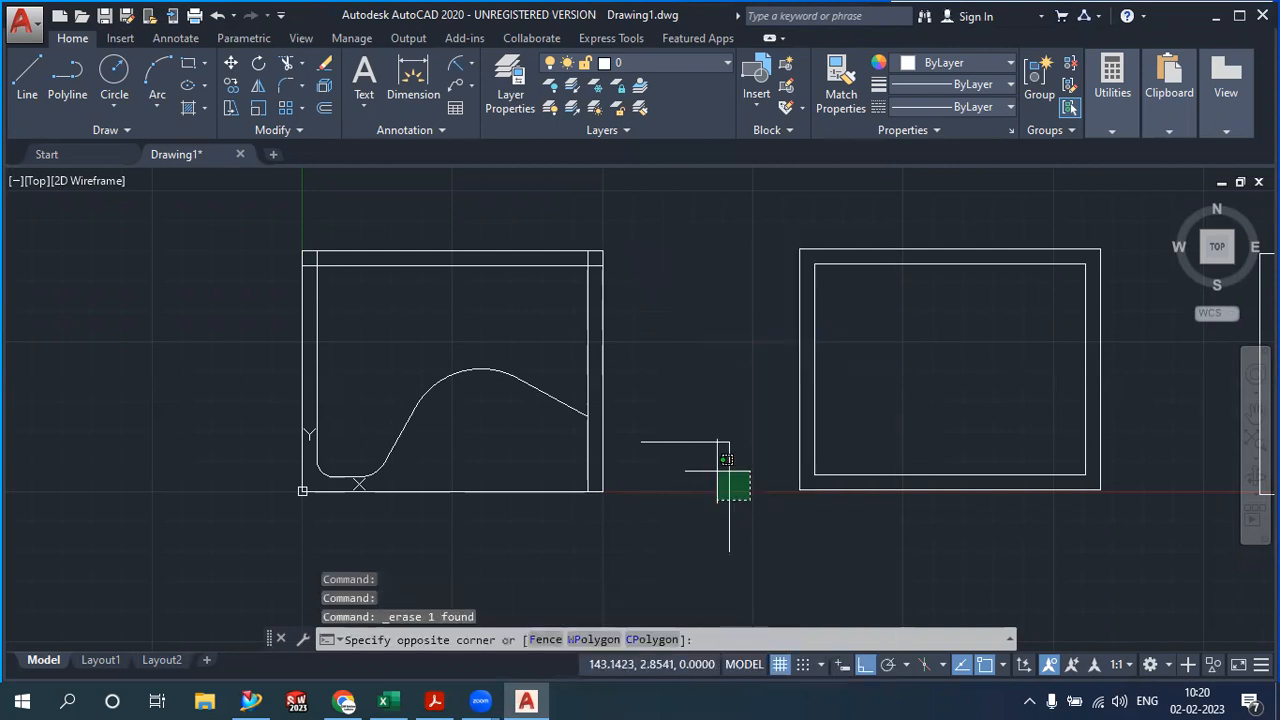
click(727, 459)
click(231, 86)
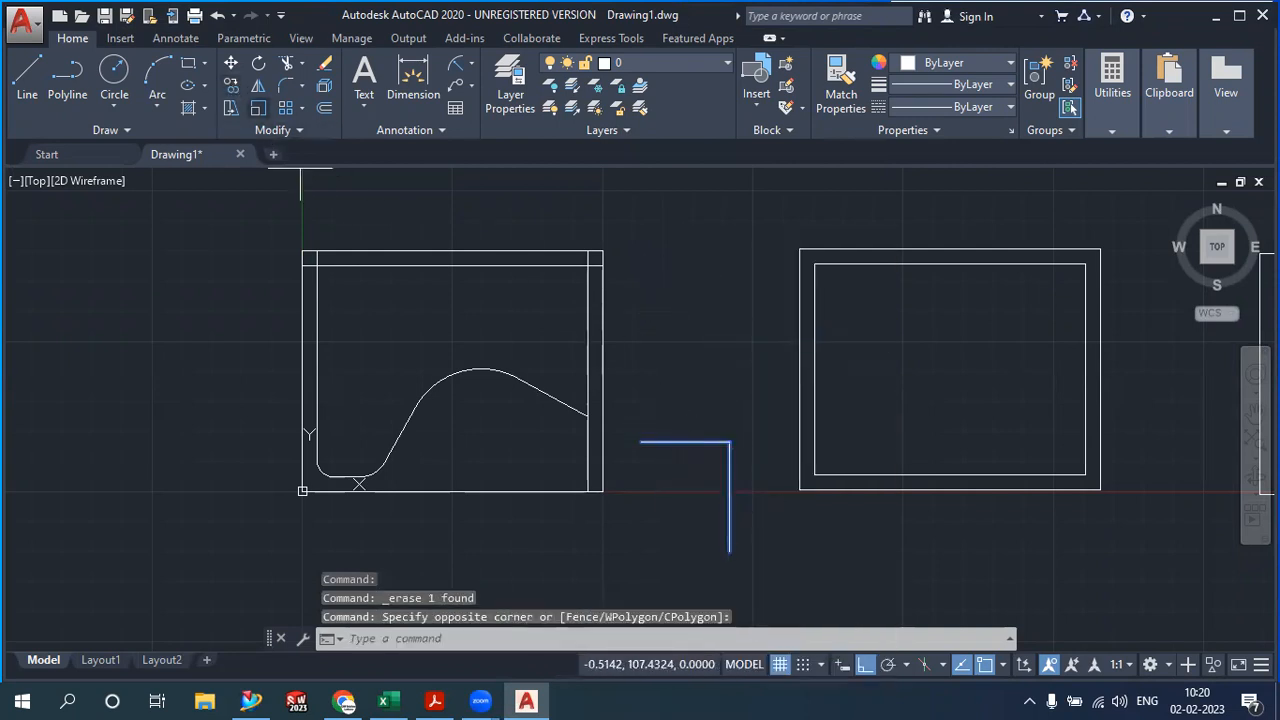
click(767, 495)
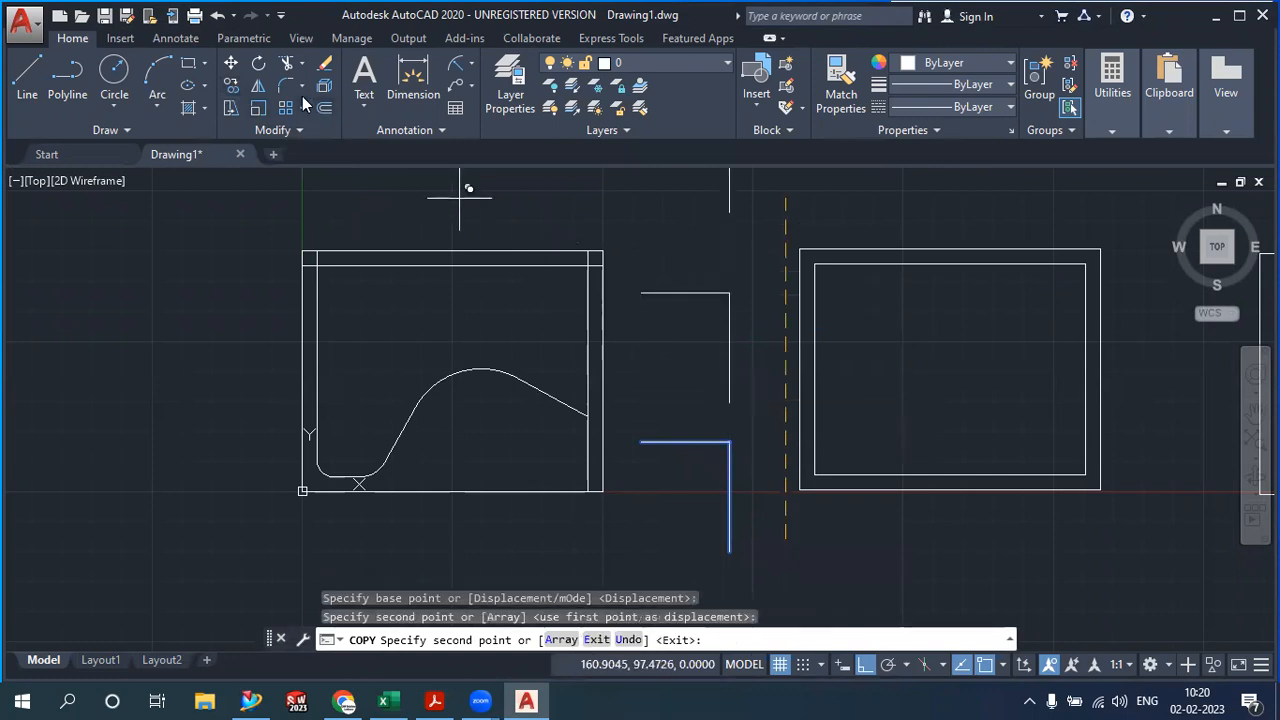
Chamfer the upper practice corner with distances of 10 along its horizontal line and 15 along its vertical line
click(302, 92)
click(311, 150)
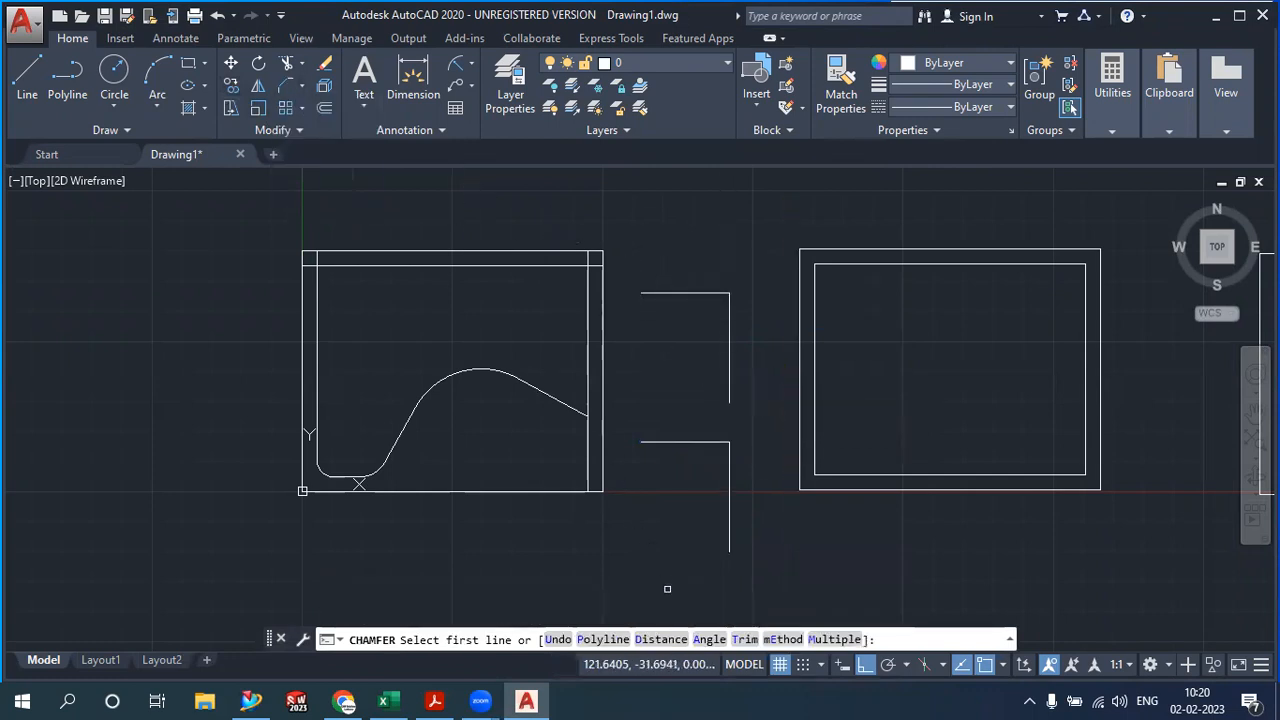
click(663, 640)
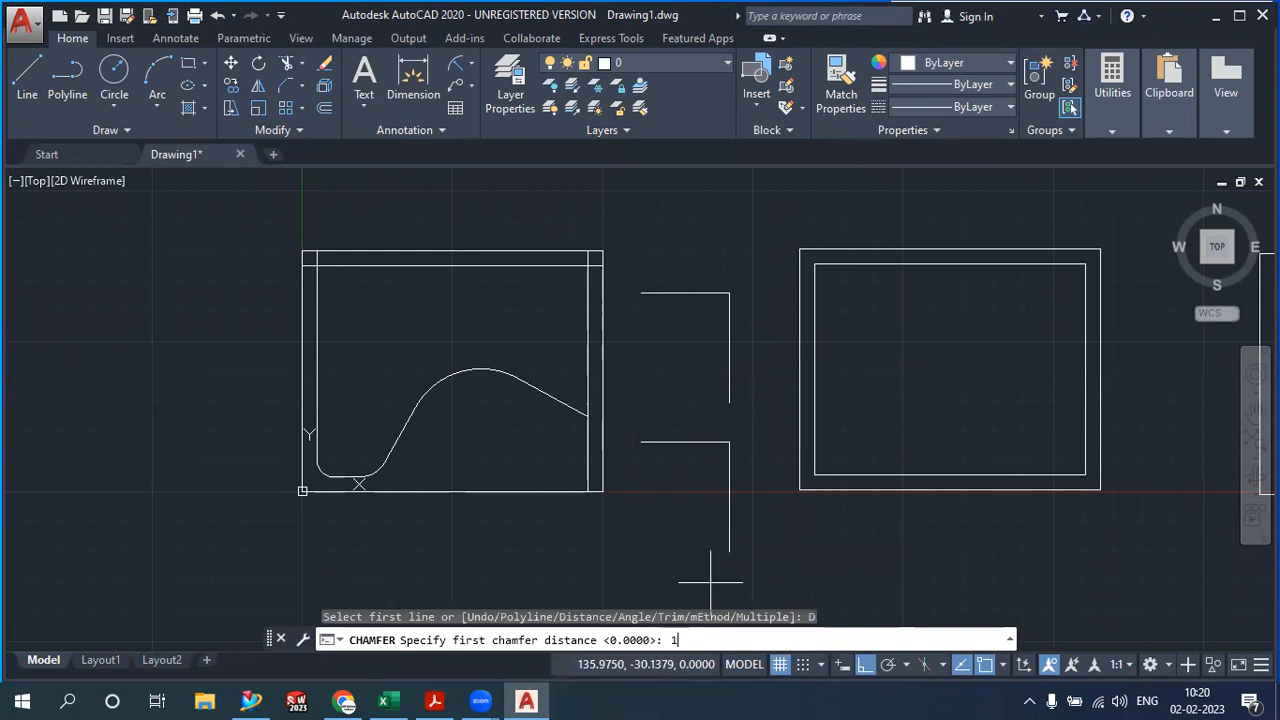
text(10)
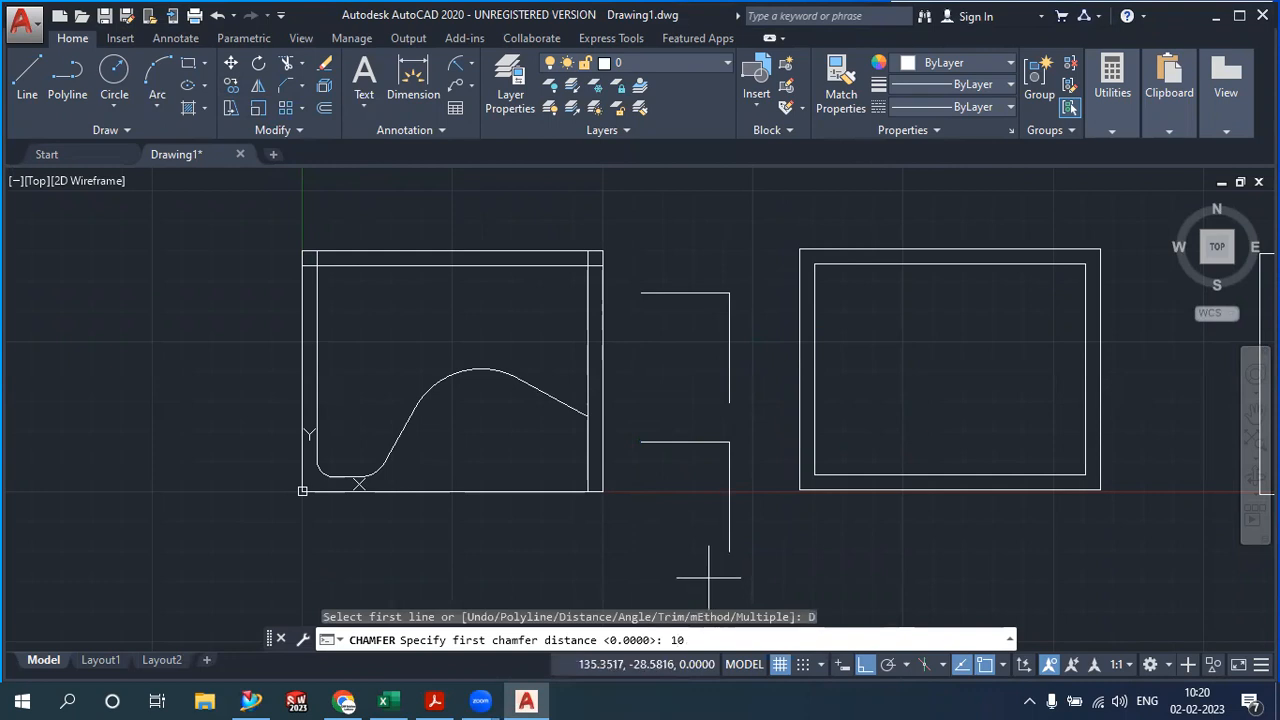
key(Return)
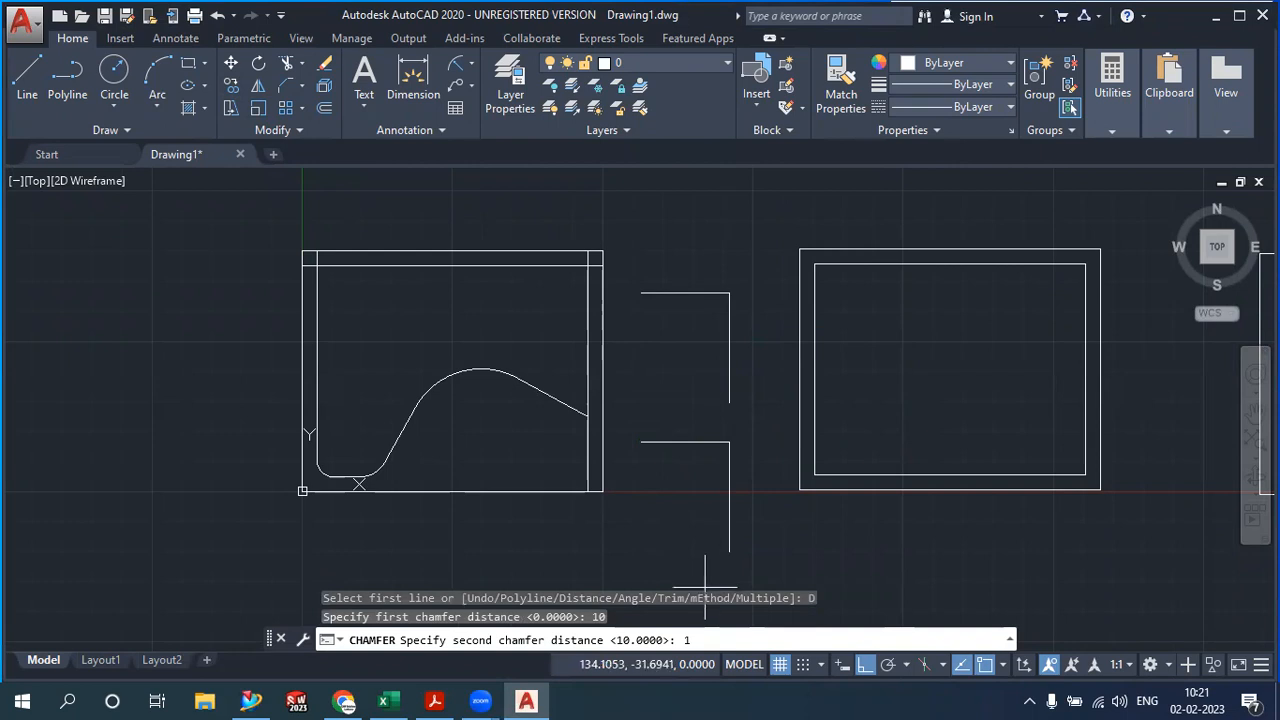
key(Return)
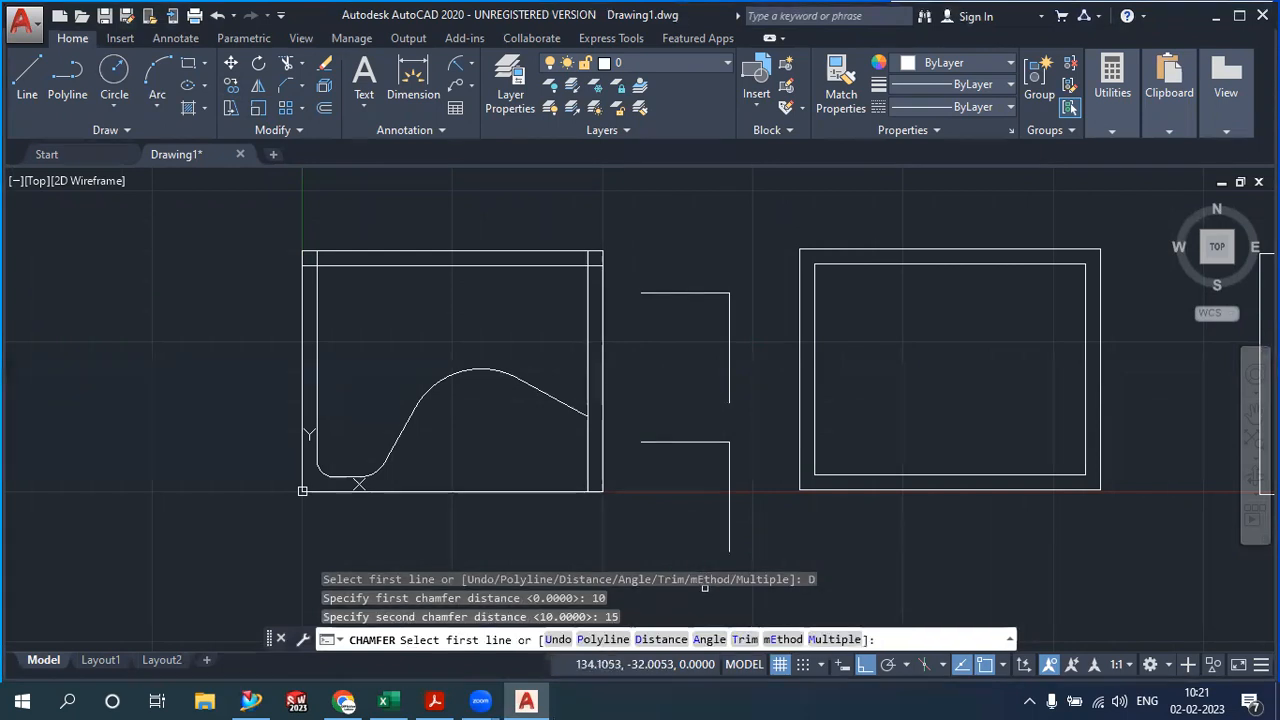
click(689, 293)
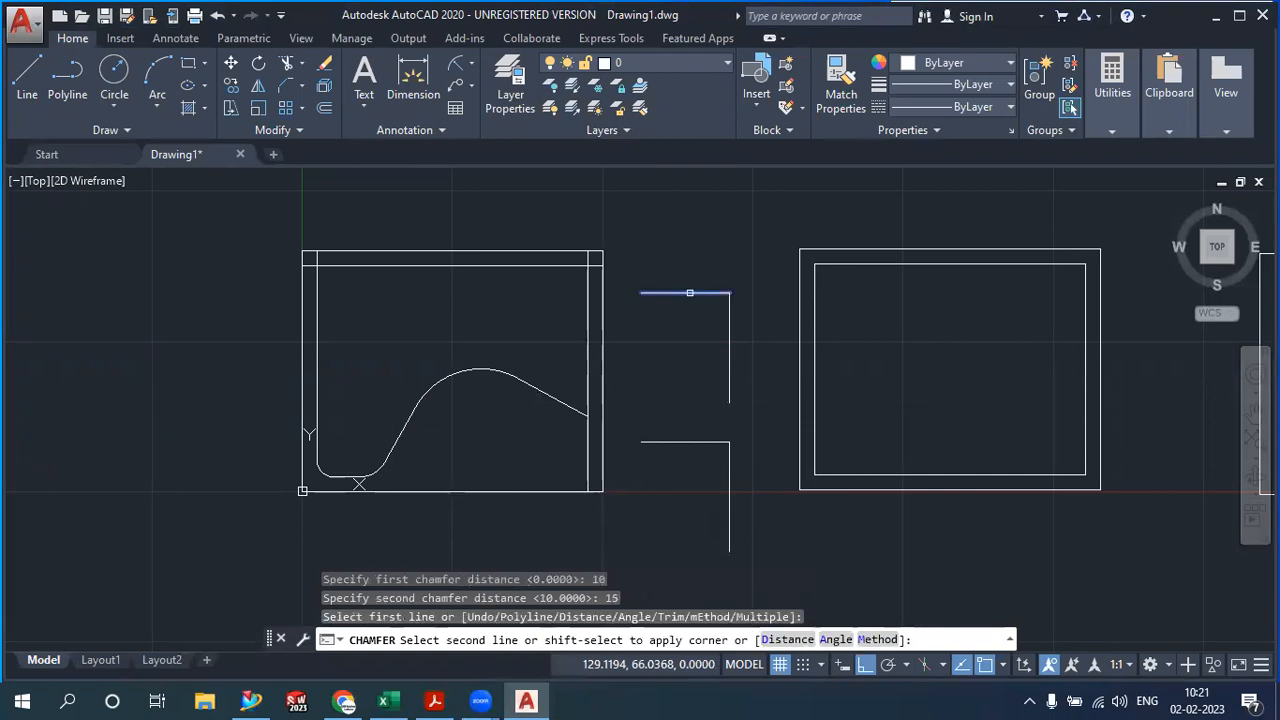
click(727, 358)
Add horizontal and vertical linear dimensions to the chamfer on the upper practice corner
scroll(752, 285, up, 4)
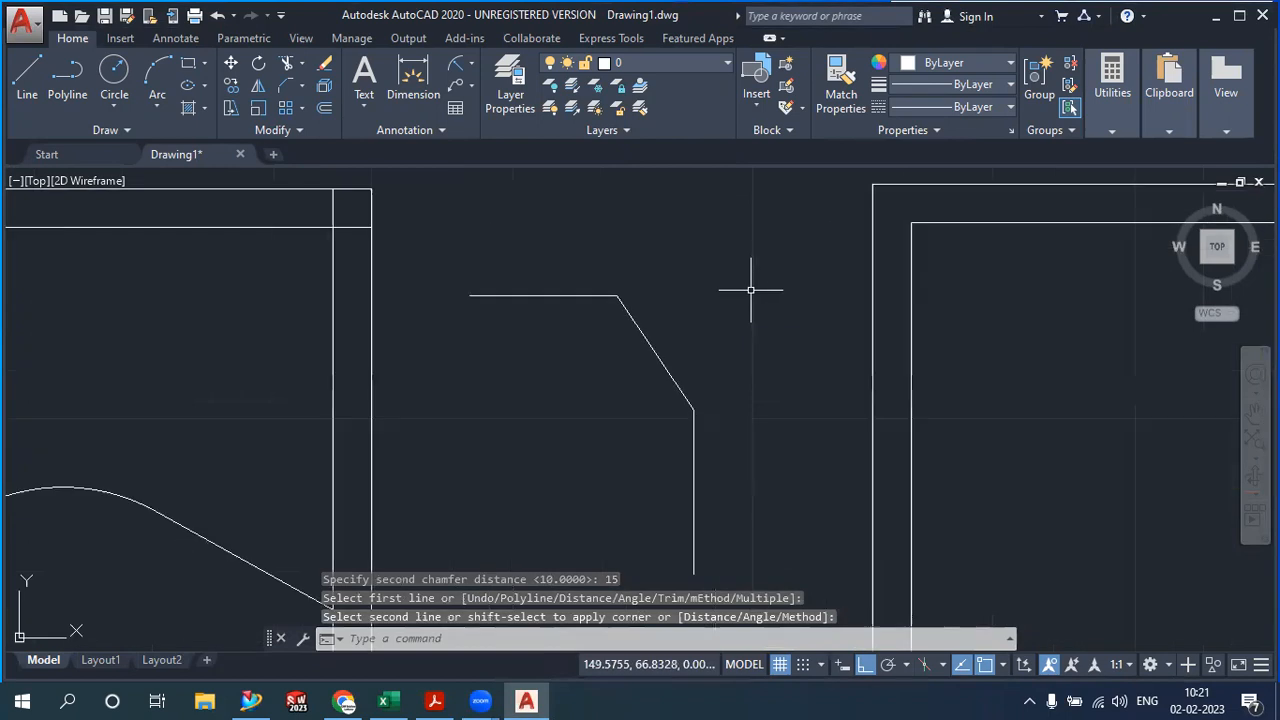
click(463, 79)
click(484, 98)
click(617, 295)
click(690, 408)
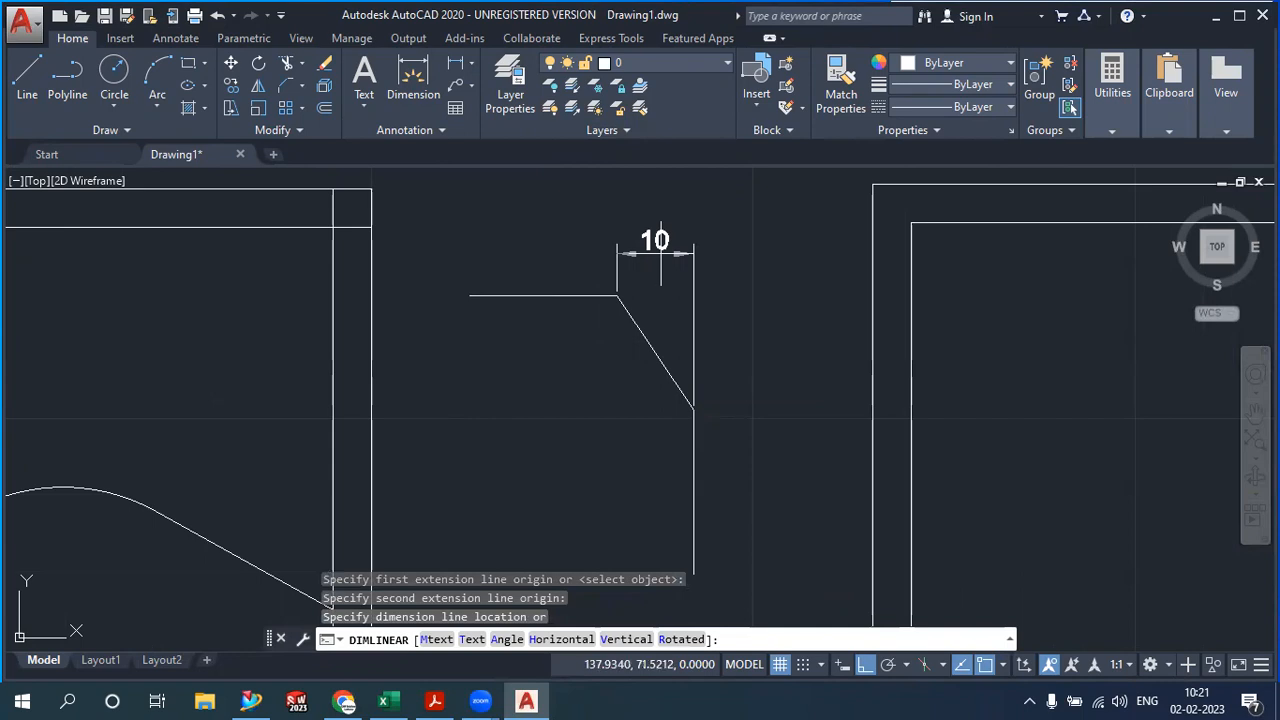
click(660, 255)
key(Return)
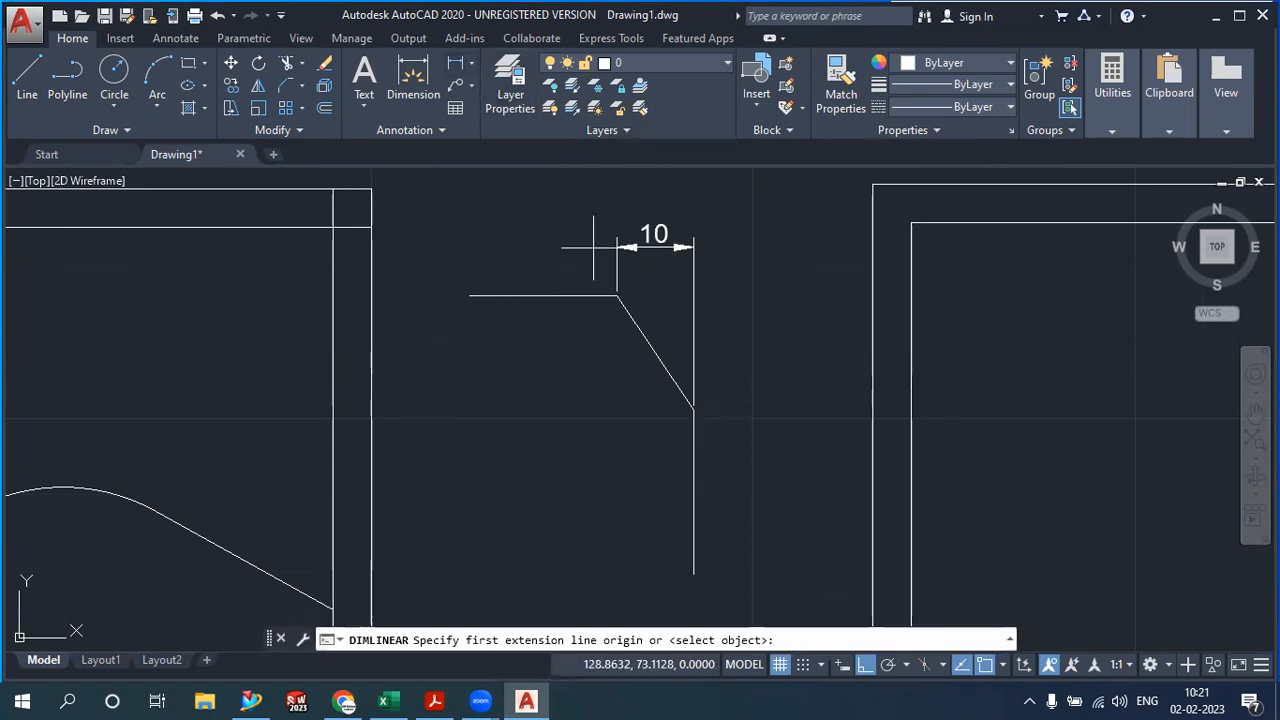
click(617, 295)
click(694, 408)
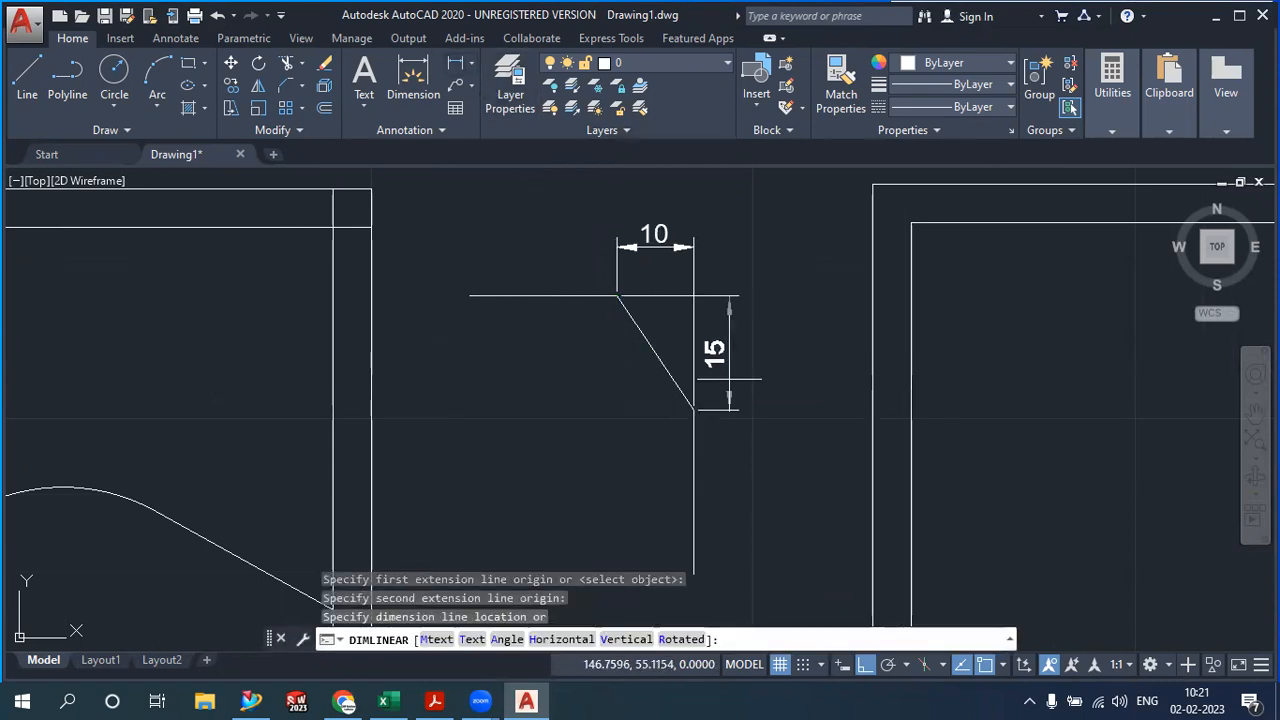
click(752, 366)
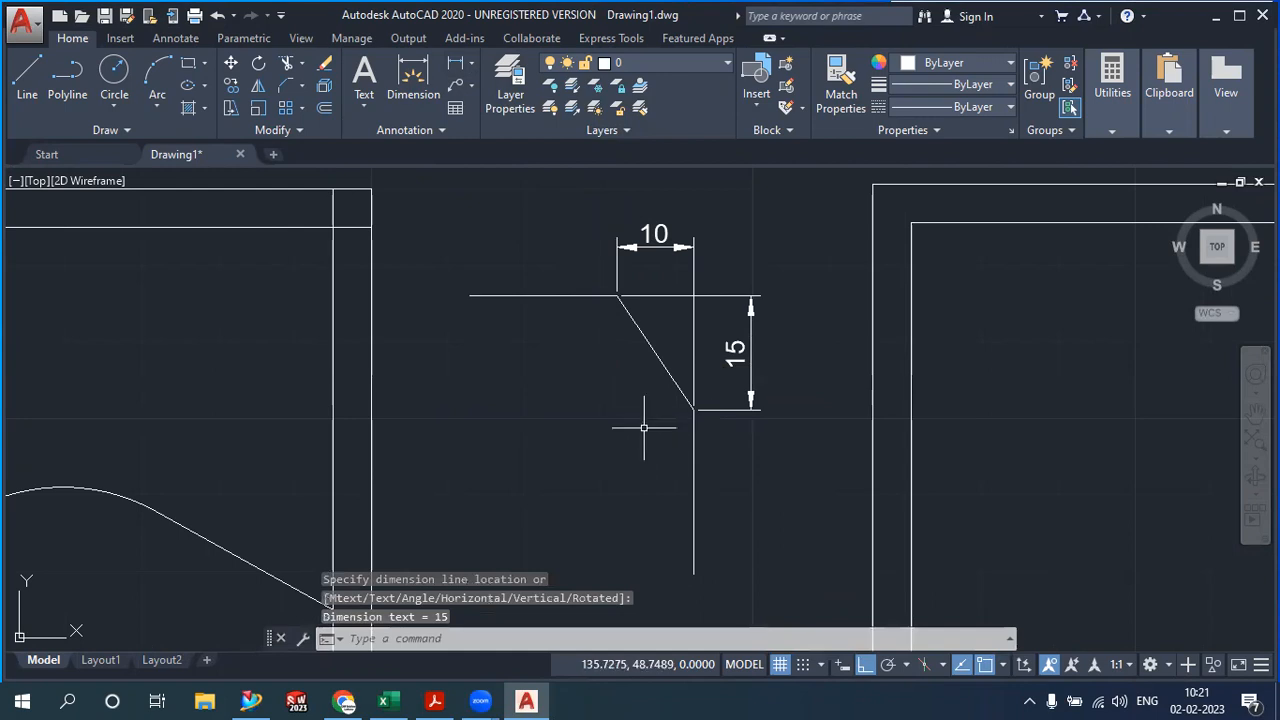
Chamfer the lower practice corner with distances of 15 along its horizontal line and 5 along its vertical line
scroll(613, 403, down, 4)
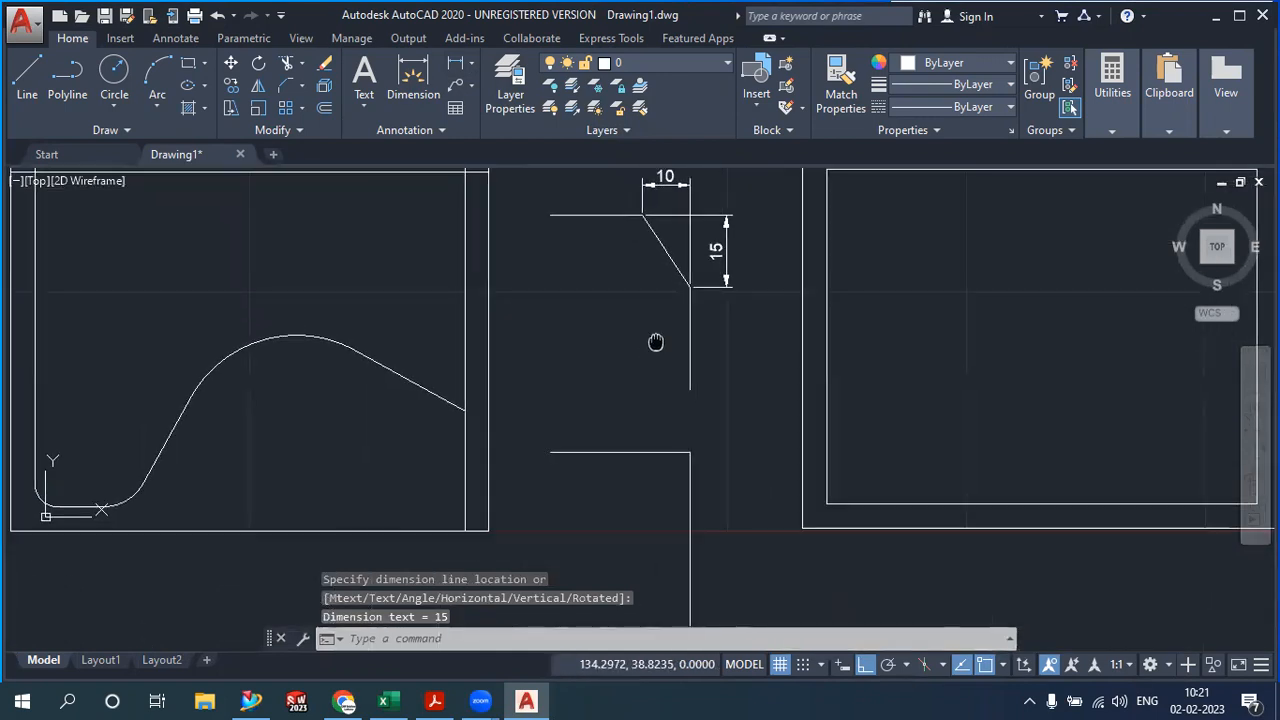
text(cha)
key(Return)
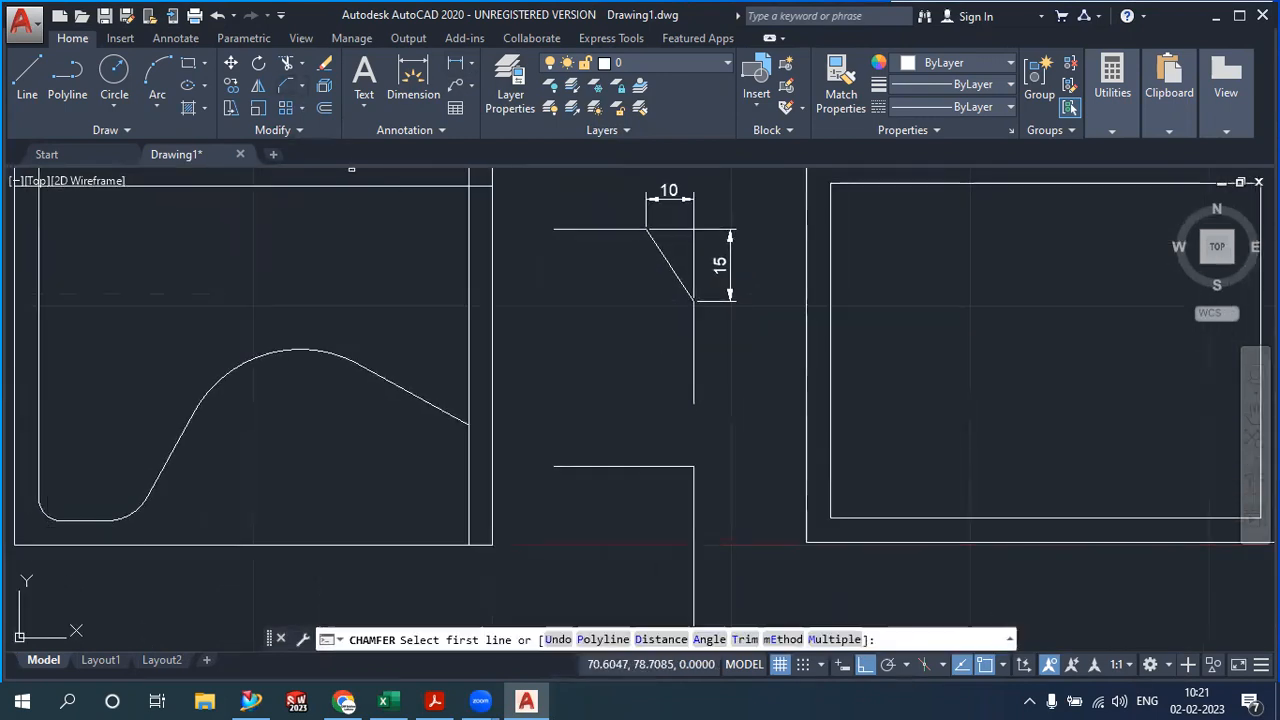
click(661, 640)
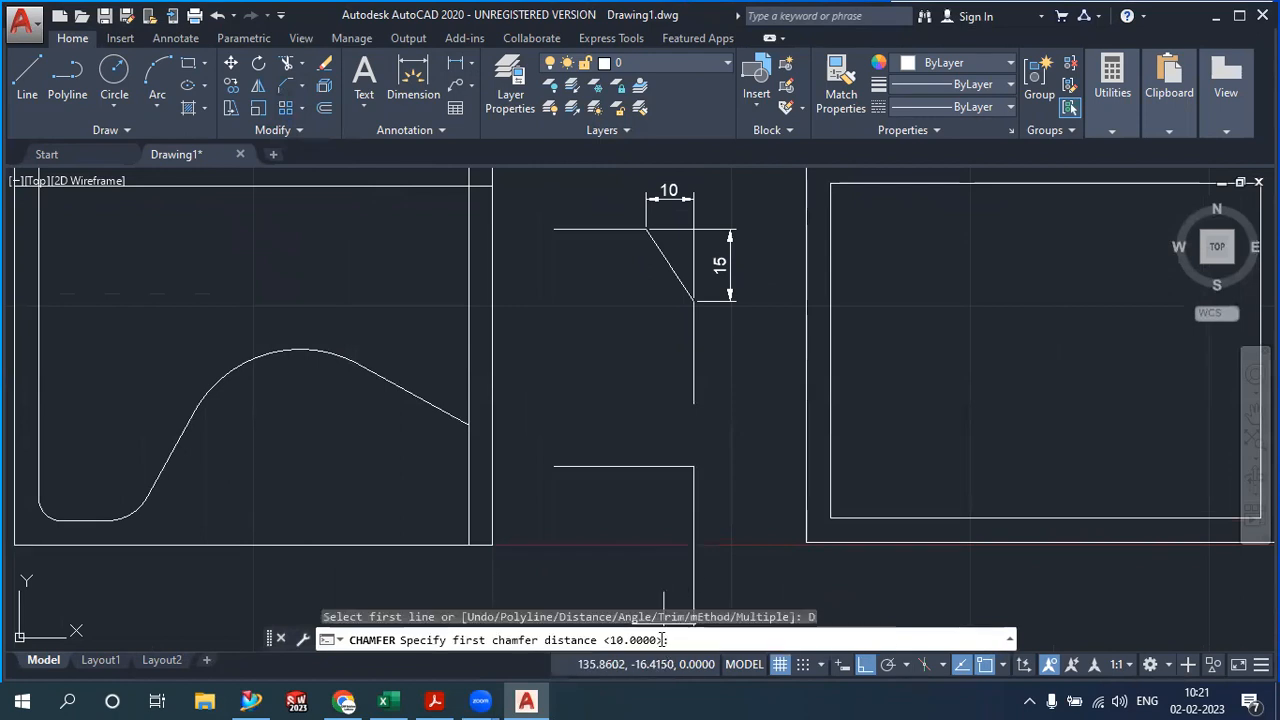
key(Return)
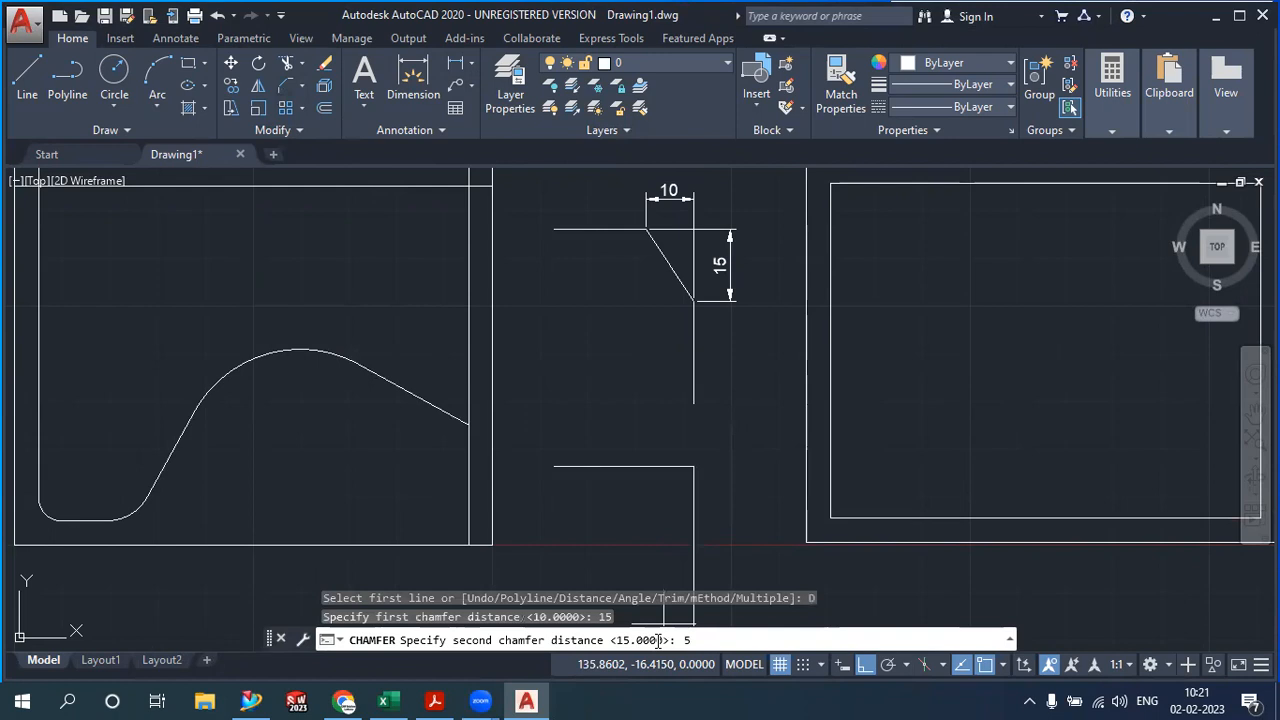
key(Return)
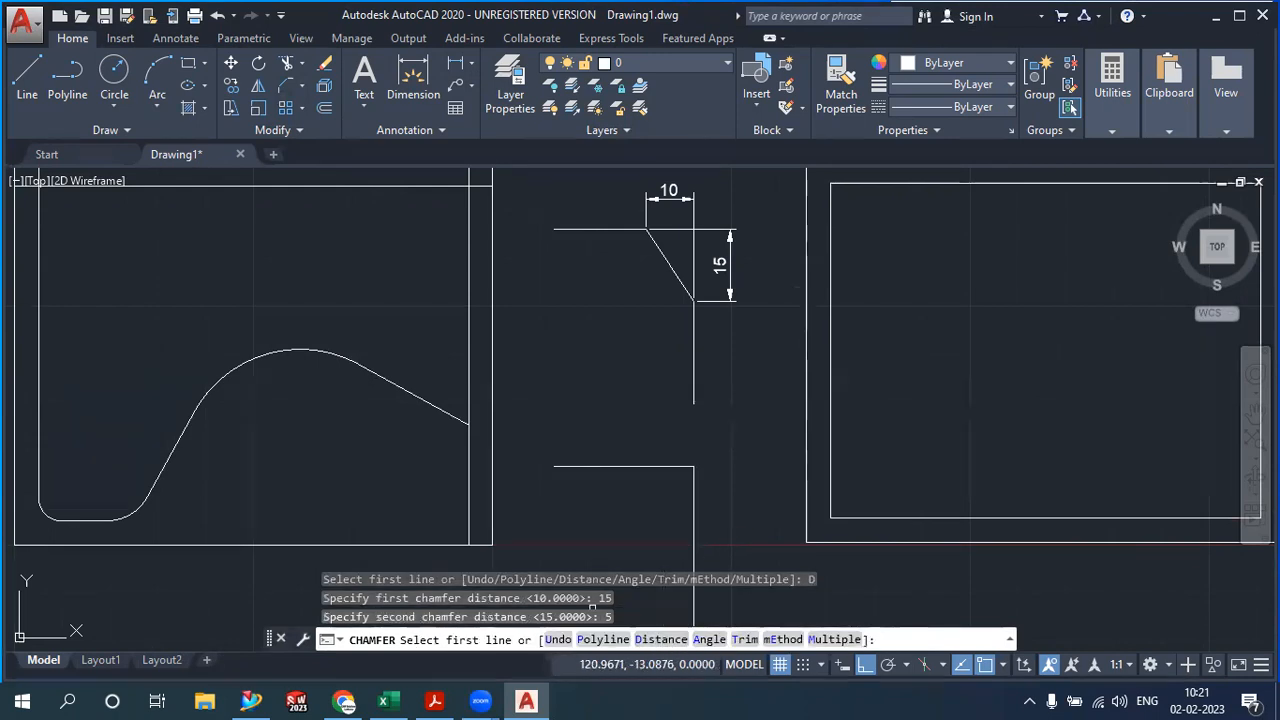
click(658, 466)
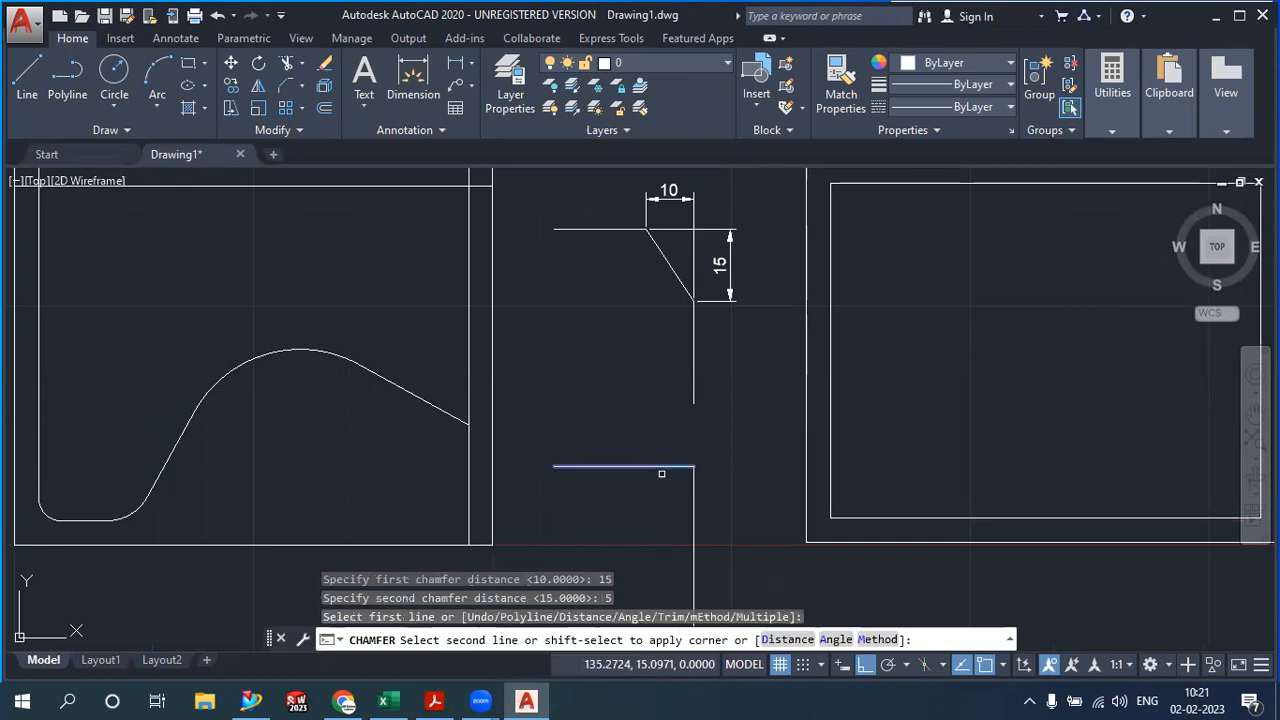
click(691, 505)
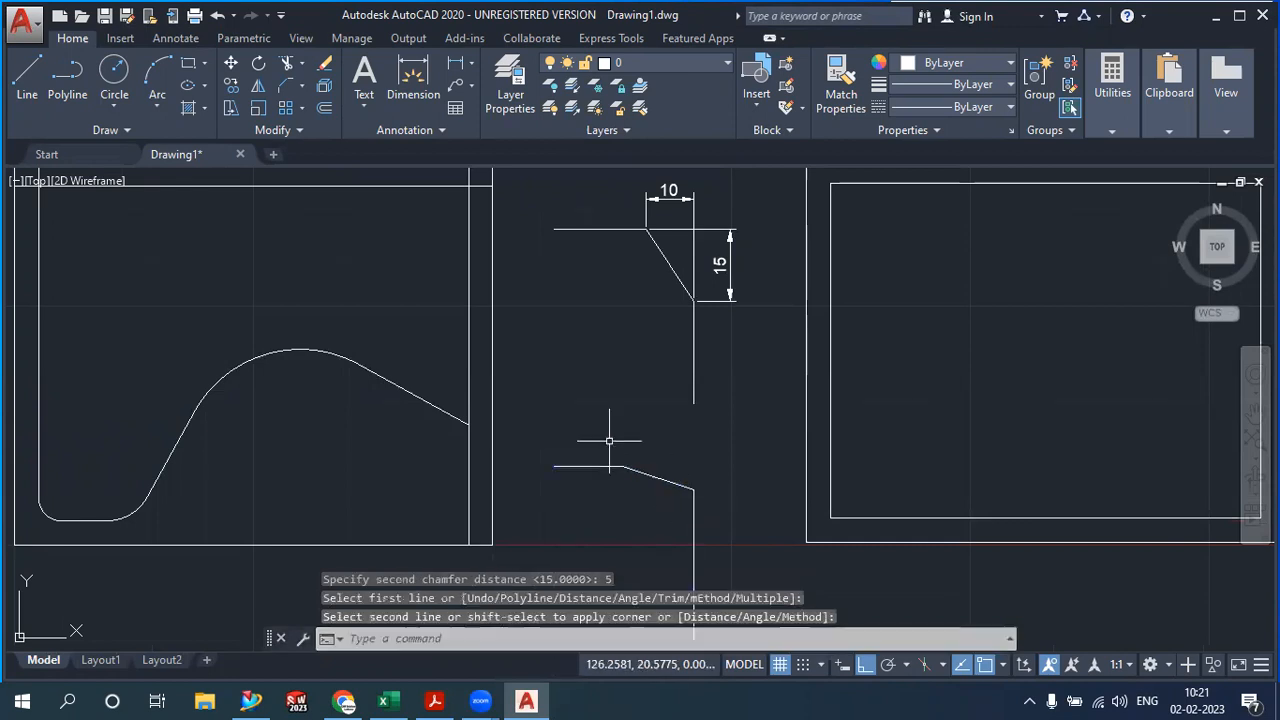
Add horizontal and vertical linear dimensions to the chamfer on the lower practice corner
click(442, 75)
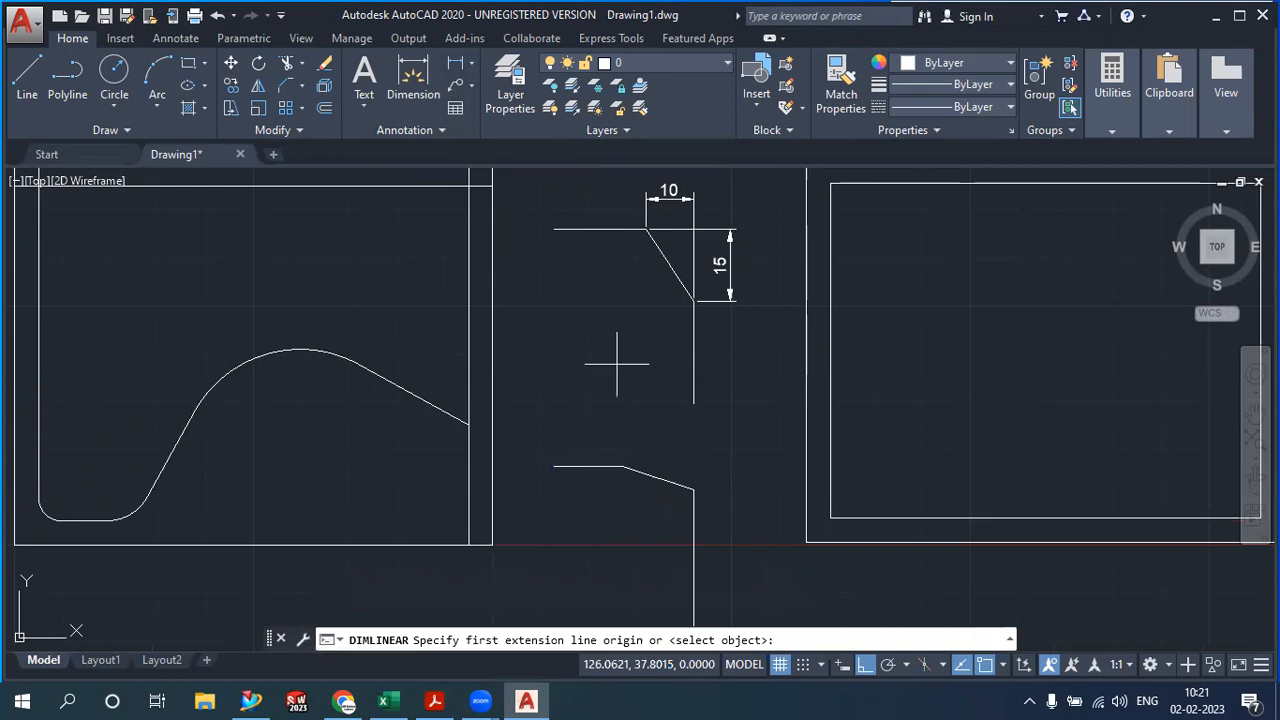
click(622, 466)
click(694, 490)
click(655, 432)
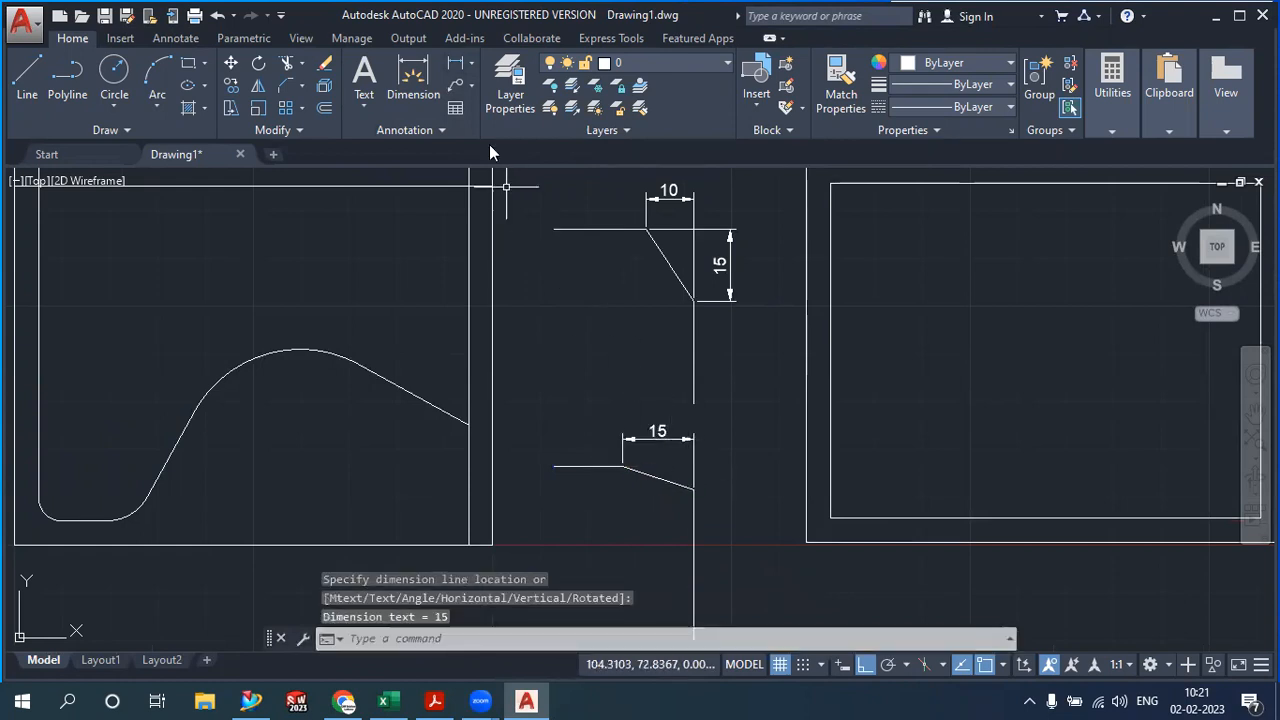
click(456, 63)
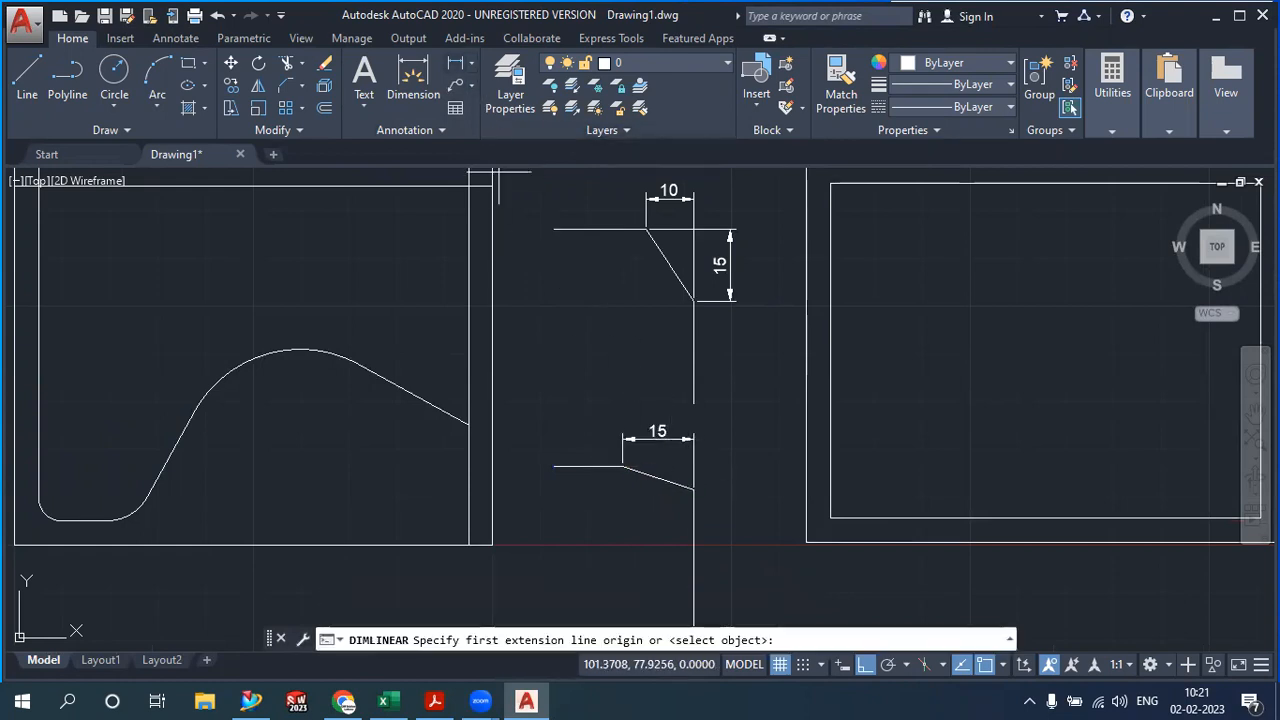
click(622, 466)
click(694, 490)
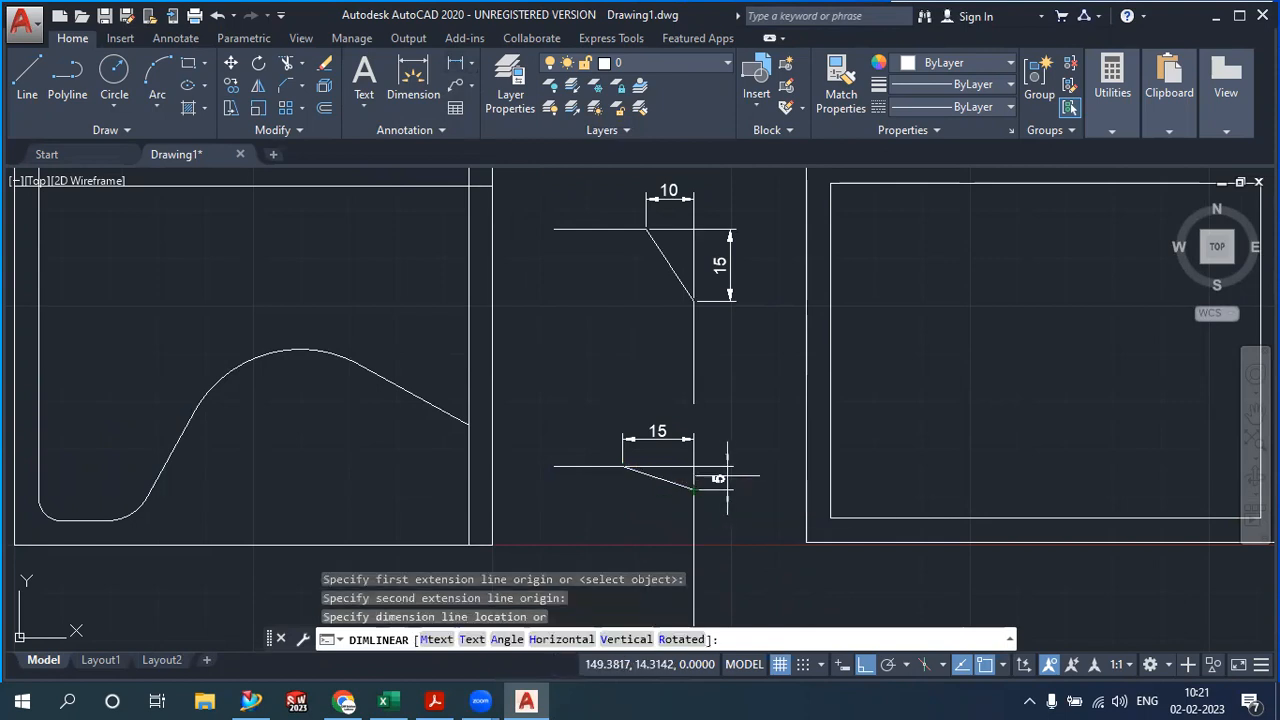
click(720, 467)
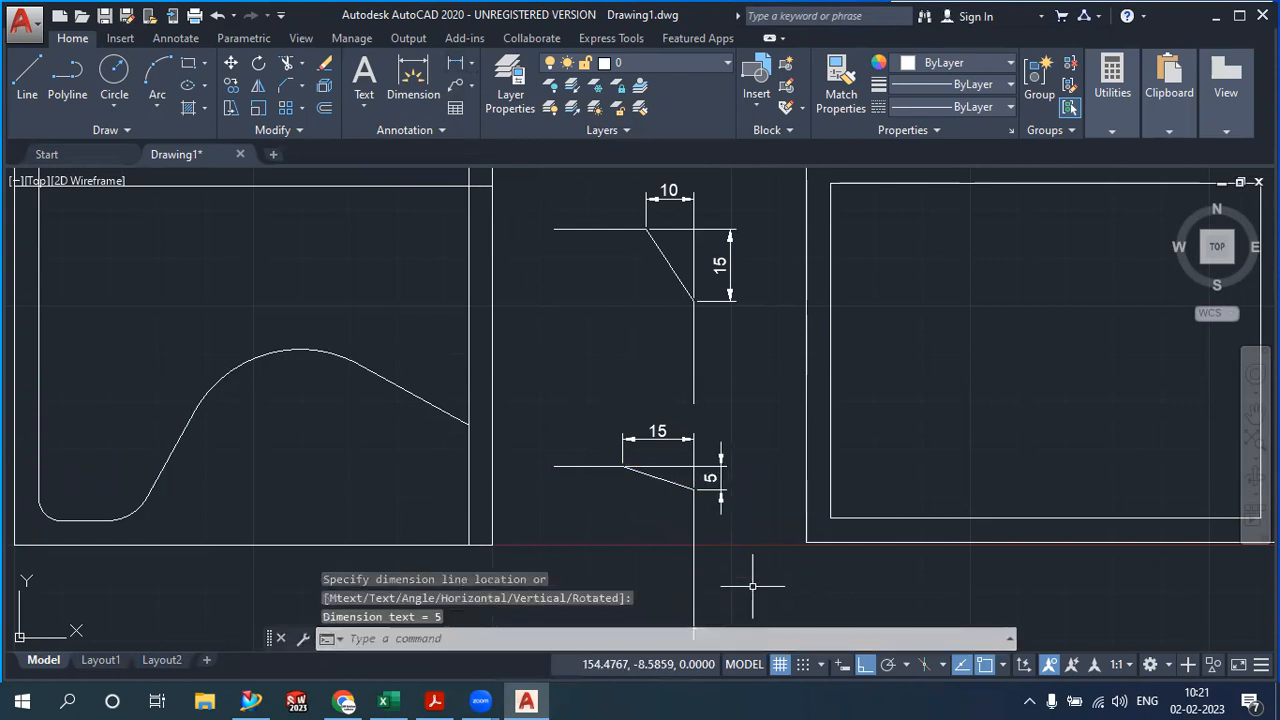
Try a chamfer with both distances 15 between the sloped profile line and the plate's right inner vertical line, and undo it
middle_drag(711, 560, 766, 558)
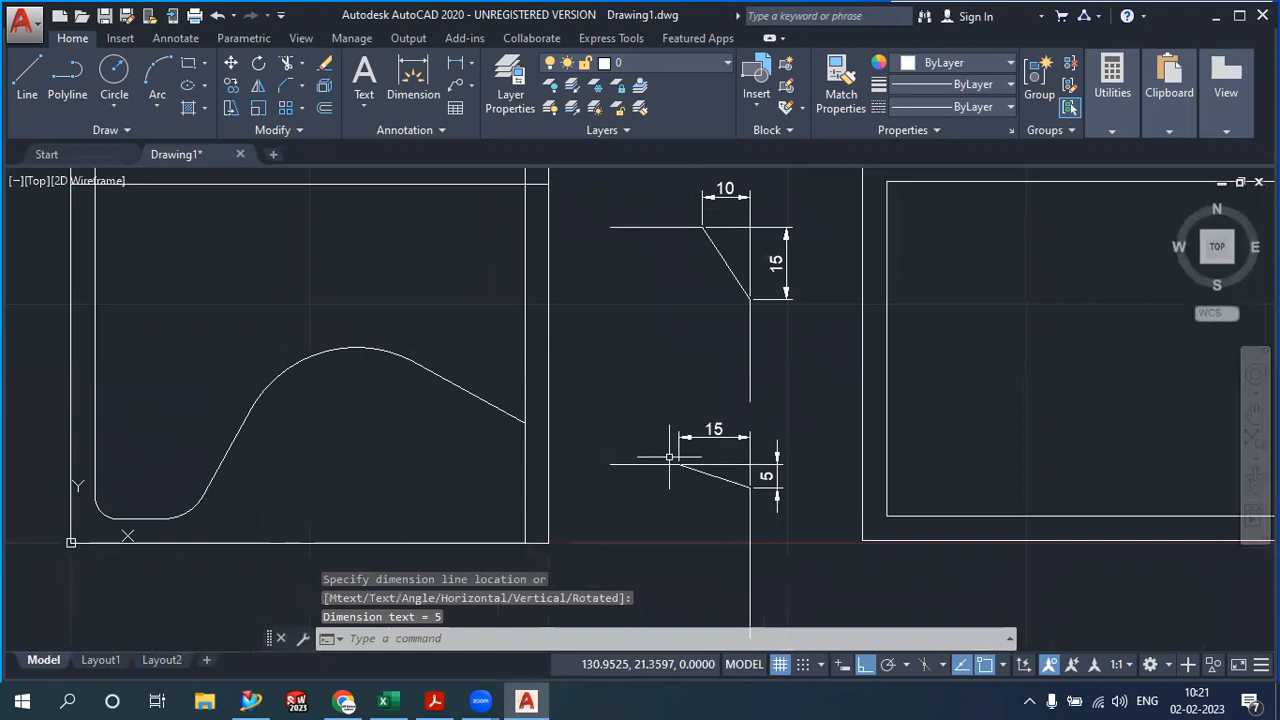
middle_drag(670, 457, 708, 511)
click(434, 700)
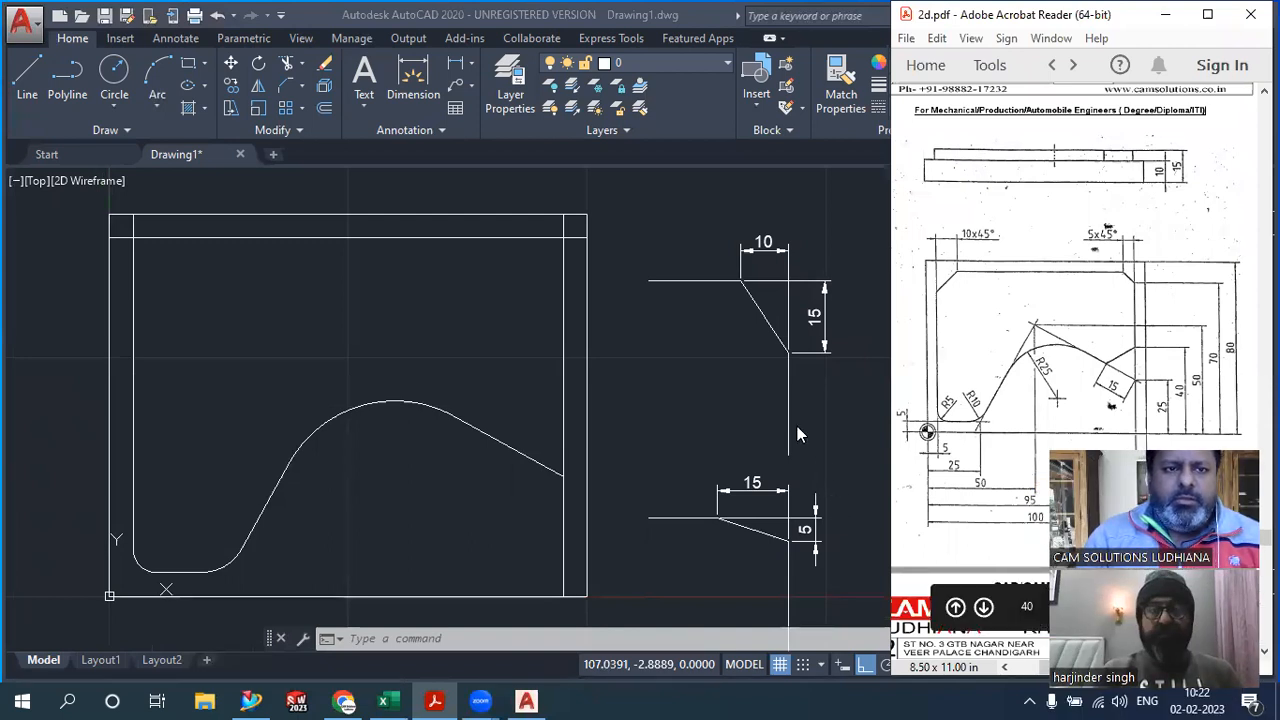
click(285, 88)
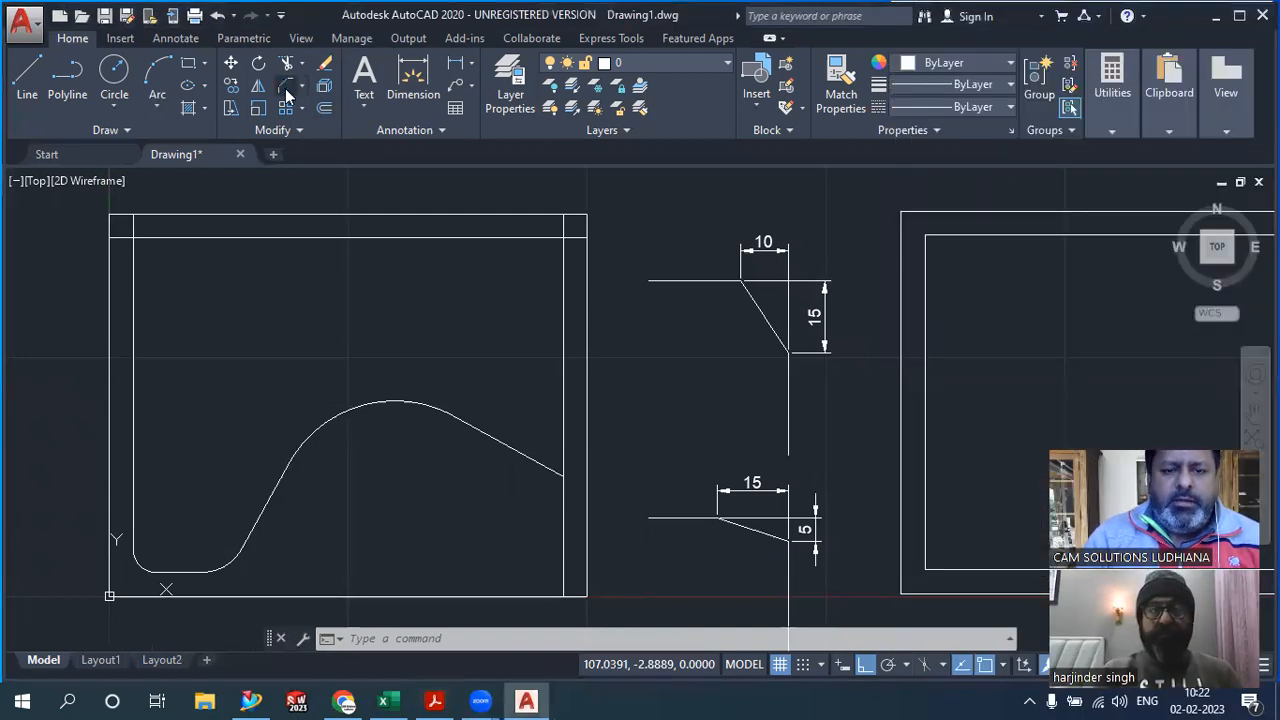
click(285, 88)
click(661, 640)
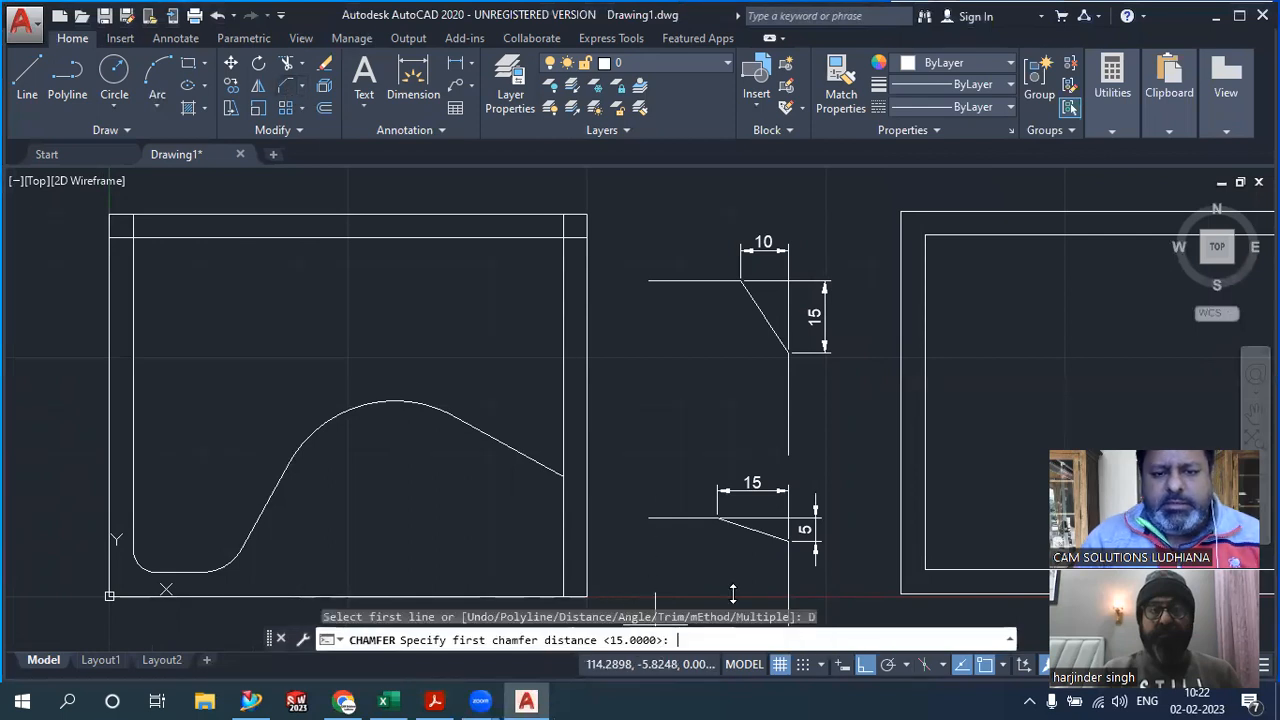
text(15)
key(Return)
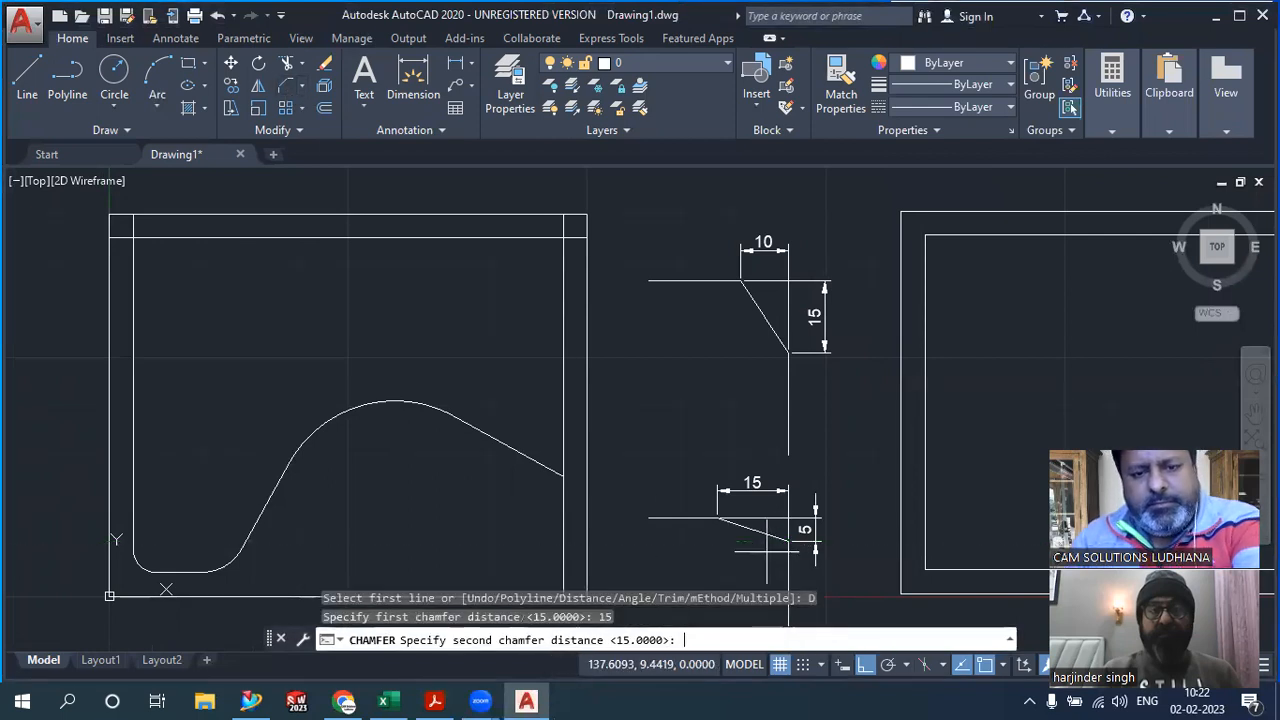
key(Return)
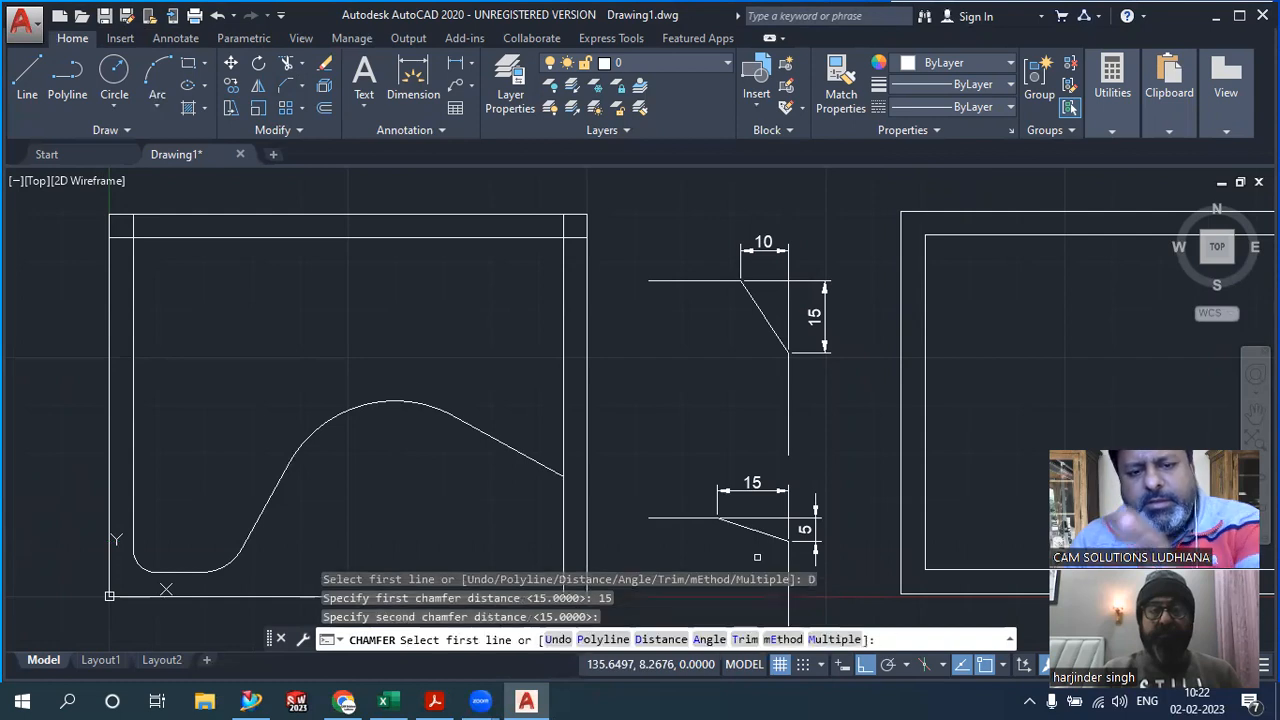
click(511, 446)
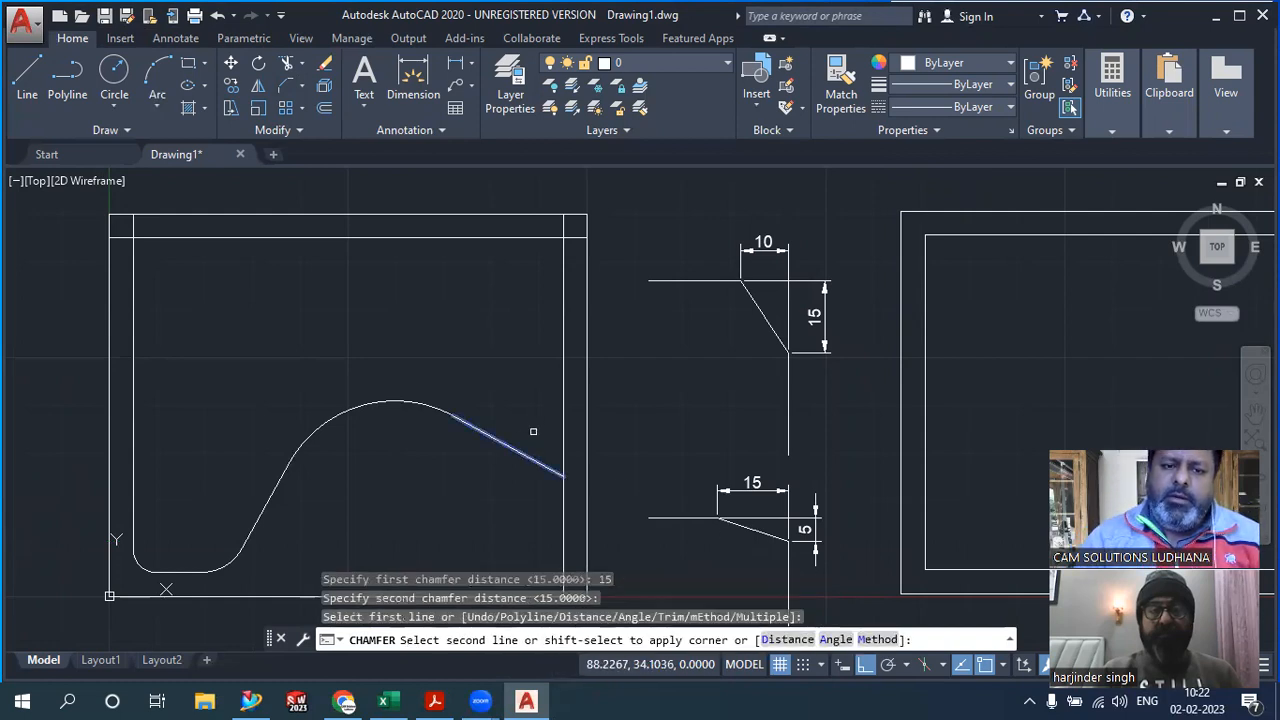
click(564, 388)
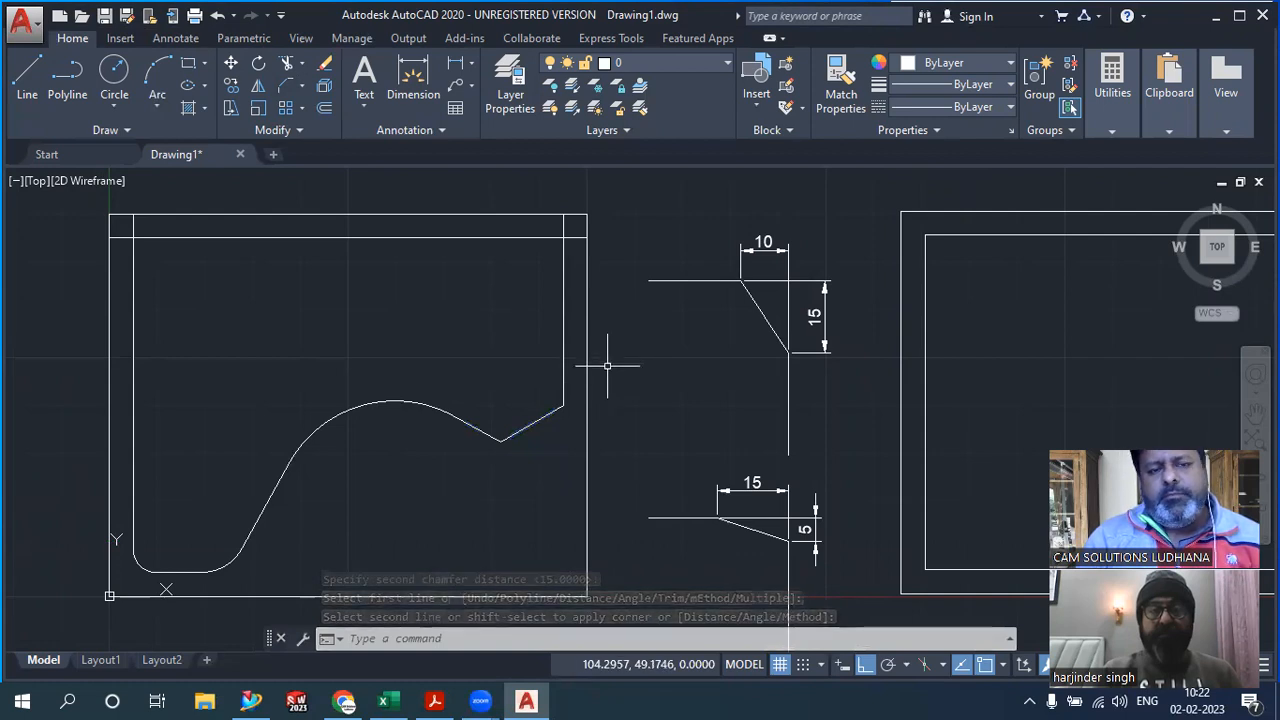
click(216, 22)
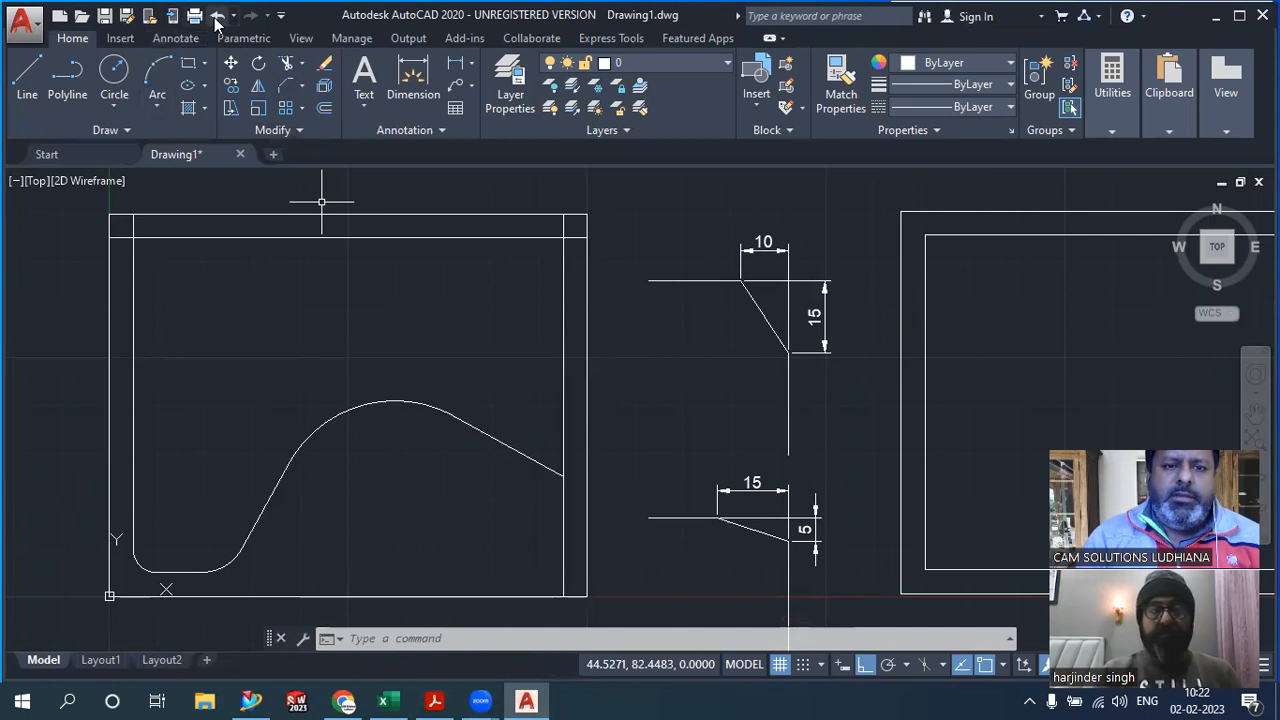
Draw a circle of radius 15 centred where the sloped profile line meets the plate's right inner vertical line
click(116, 72)
click(560, 473)
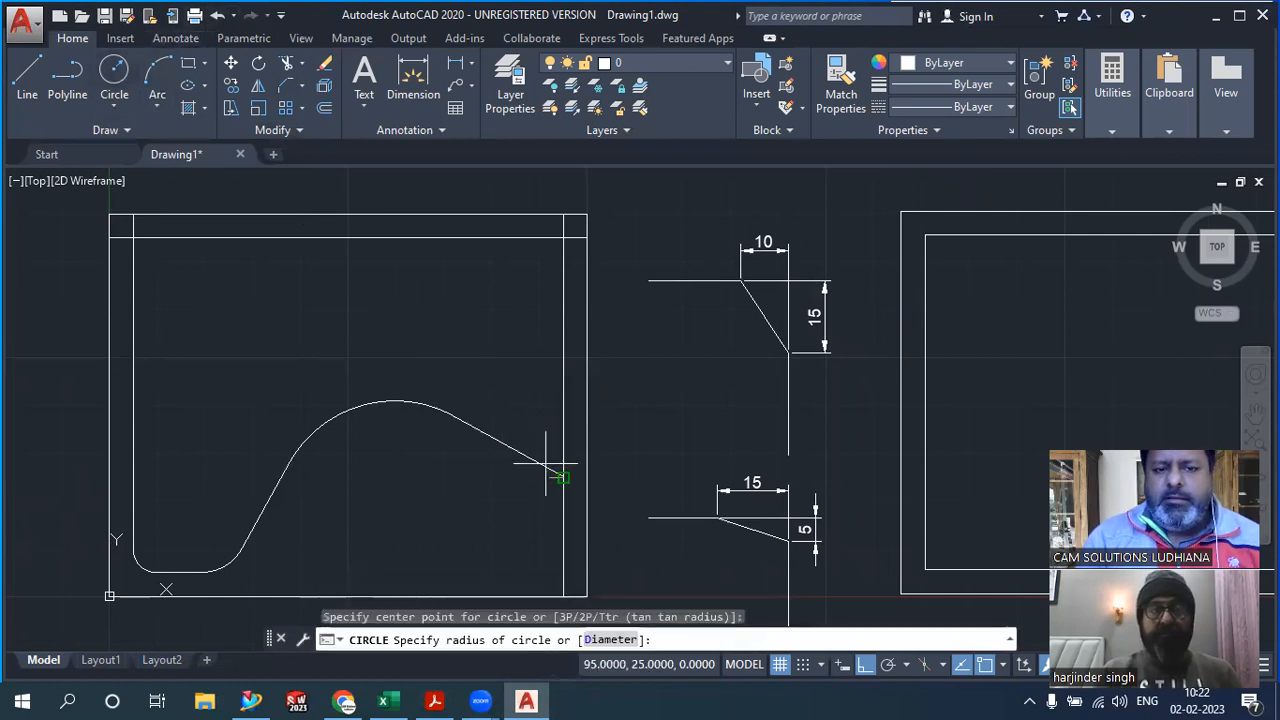
text(15)
key(Return)
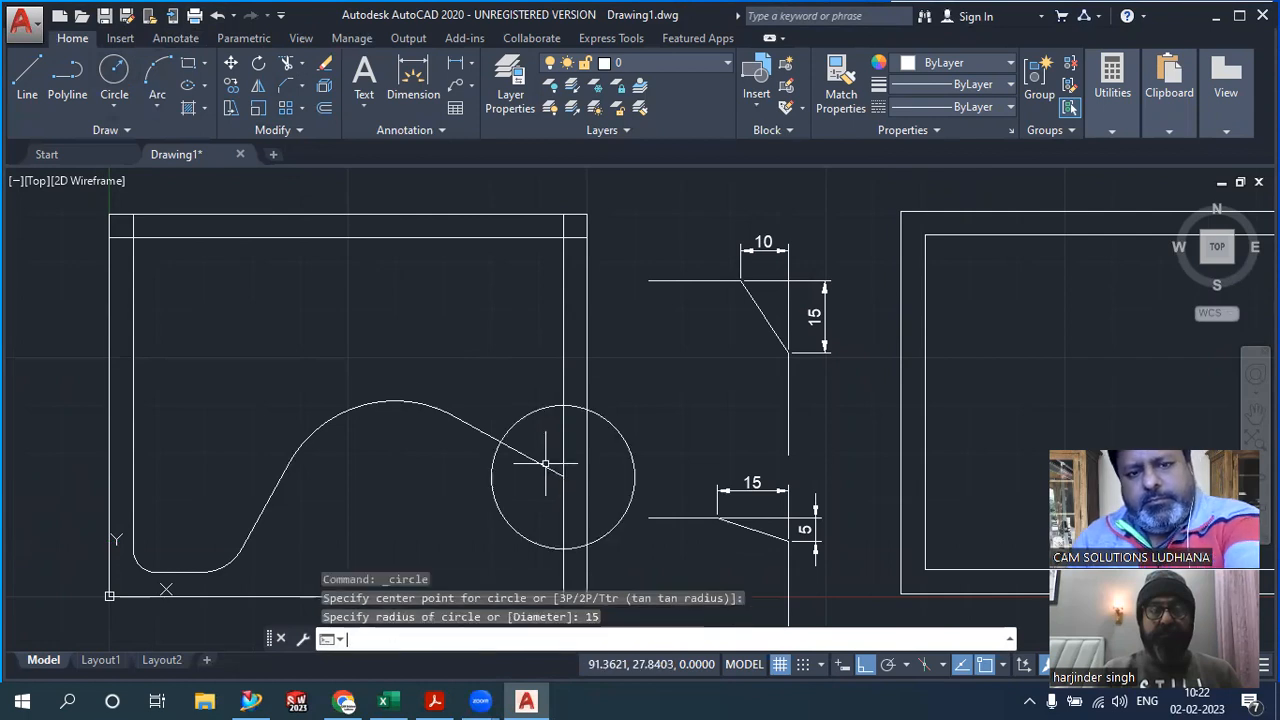
Draw a line from the circle's intersection with the sloped line to its upper intersection with the inner vertical line, and erase the circle
click(27, 75)
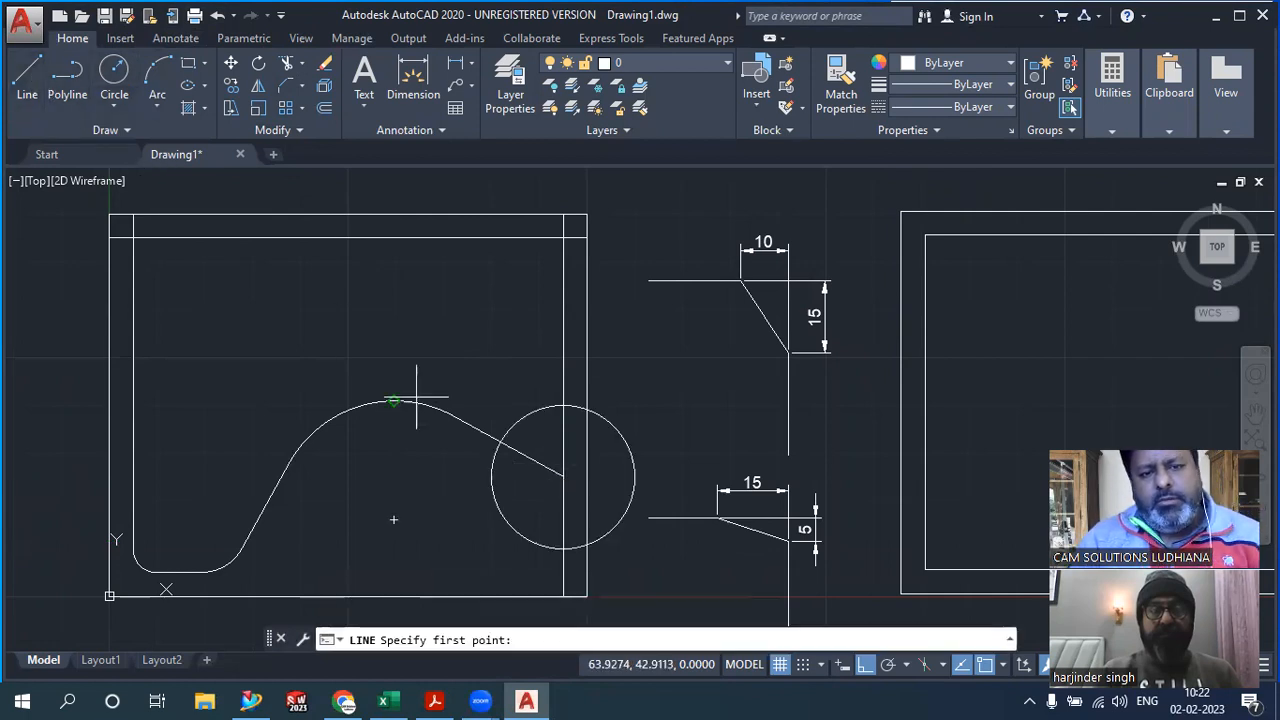
click(502, 440)
click(563, 408)
right_click(560, 405)
click(585, 410)
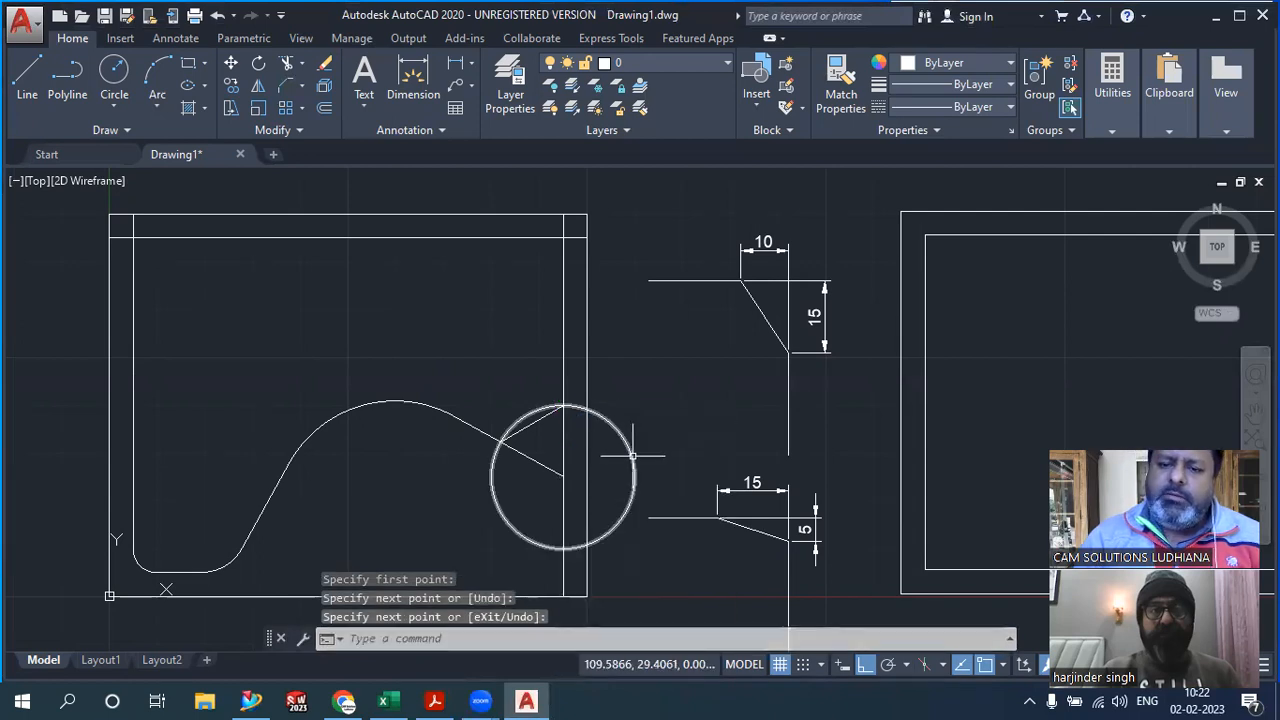
click(631, 455)
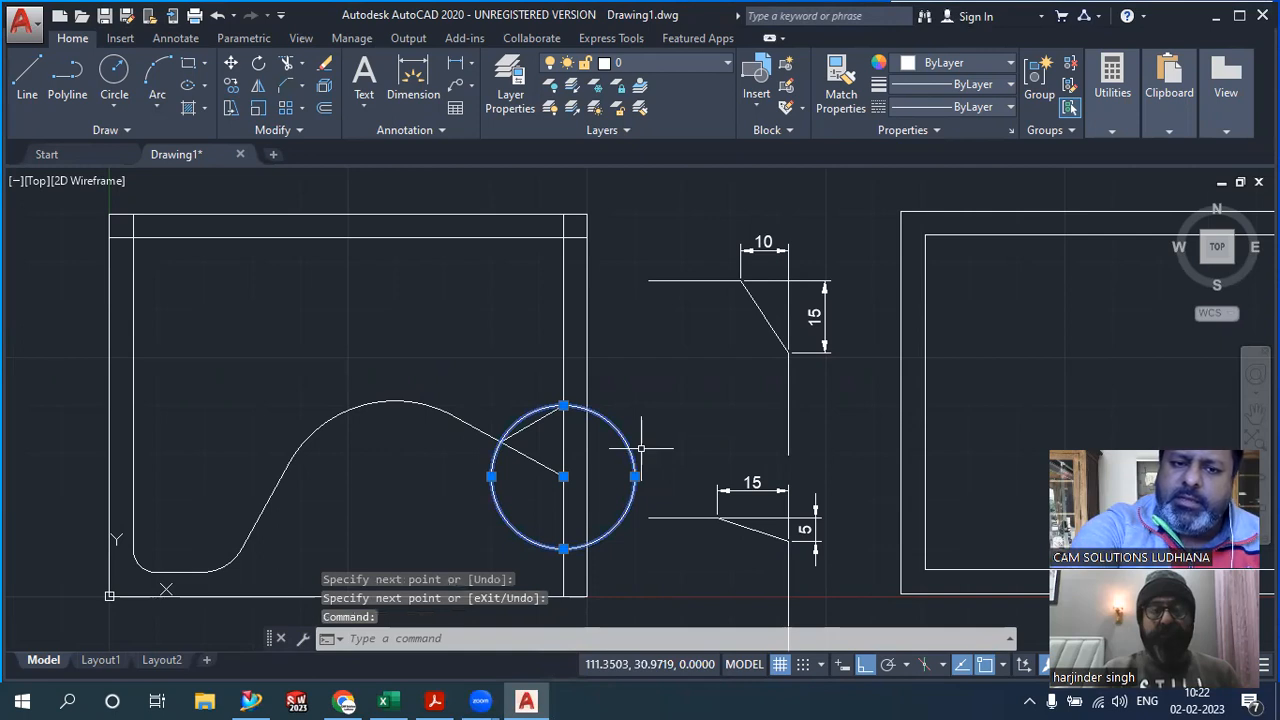
key(Delete)
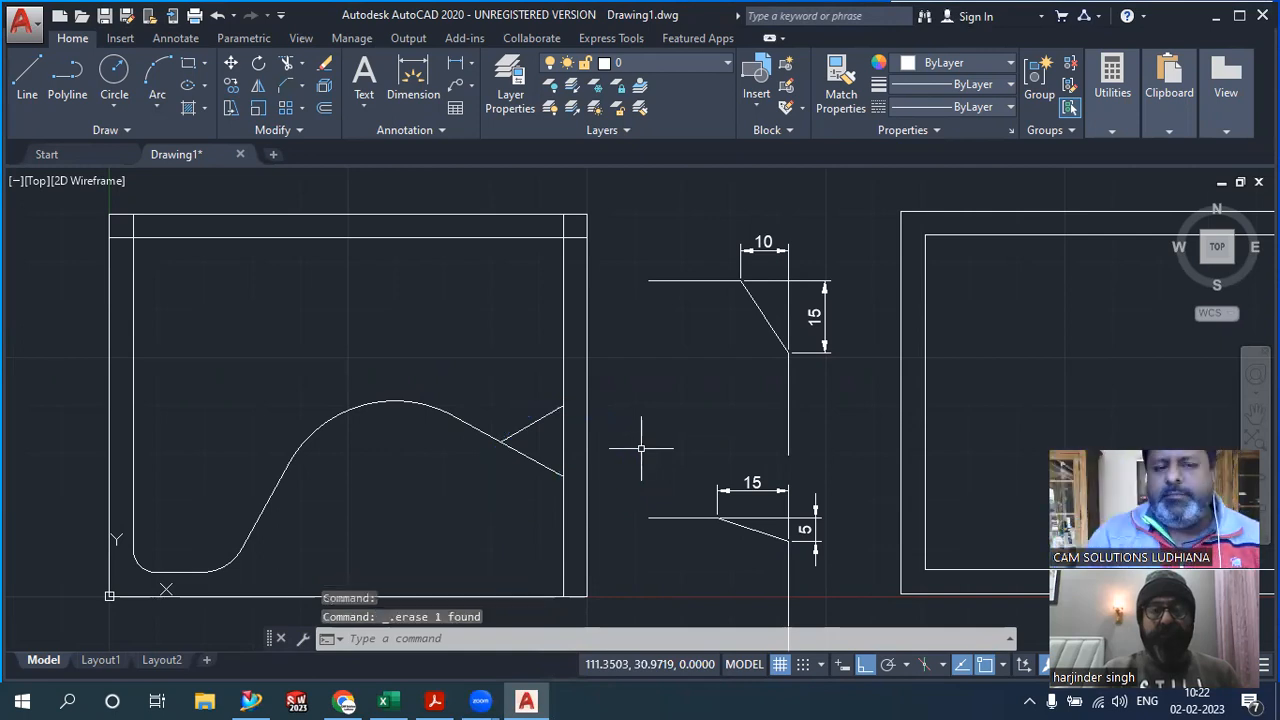
Undo the circle erasure, the connecting line and the circle, and restore the vertical dimension on the lower practice corner
click(217, 16)
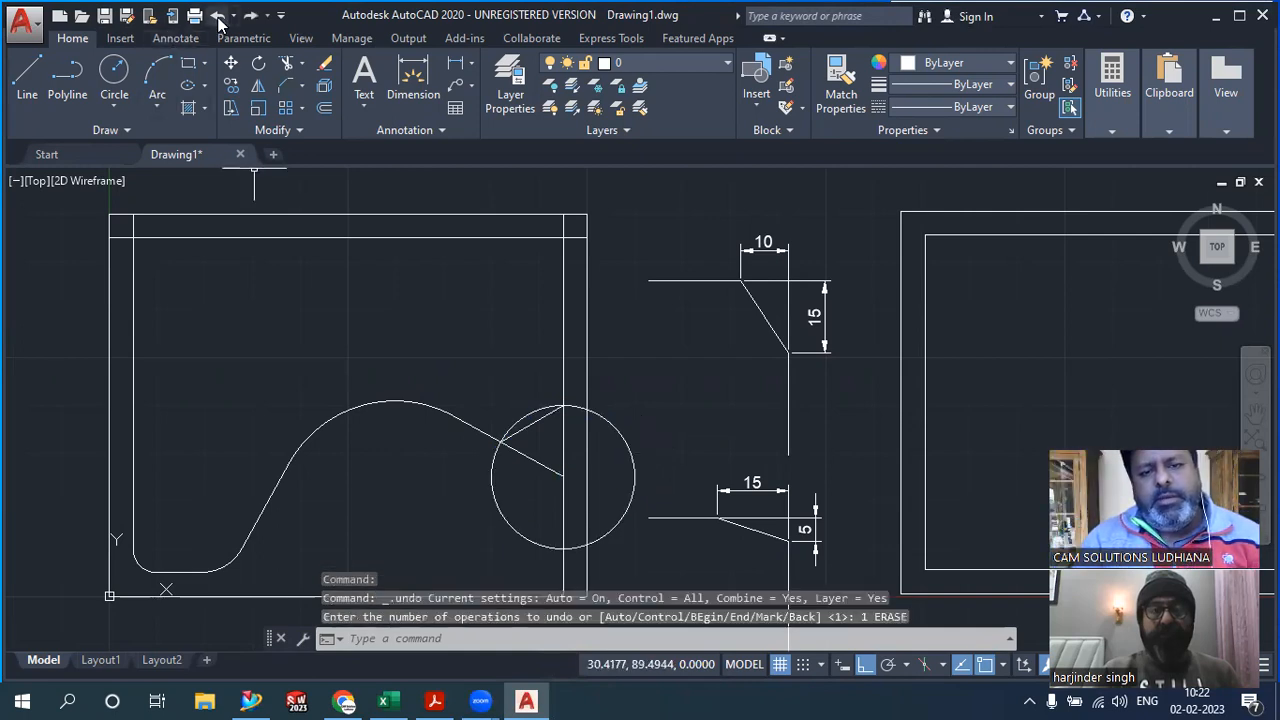
click(217, 16)
click(217, 16)
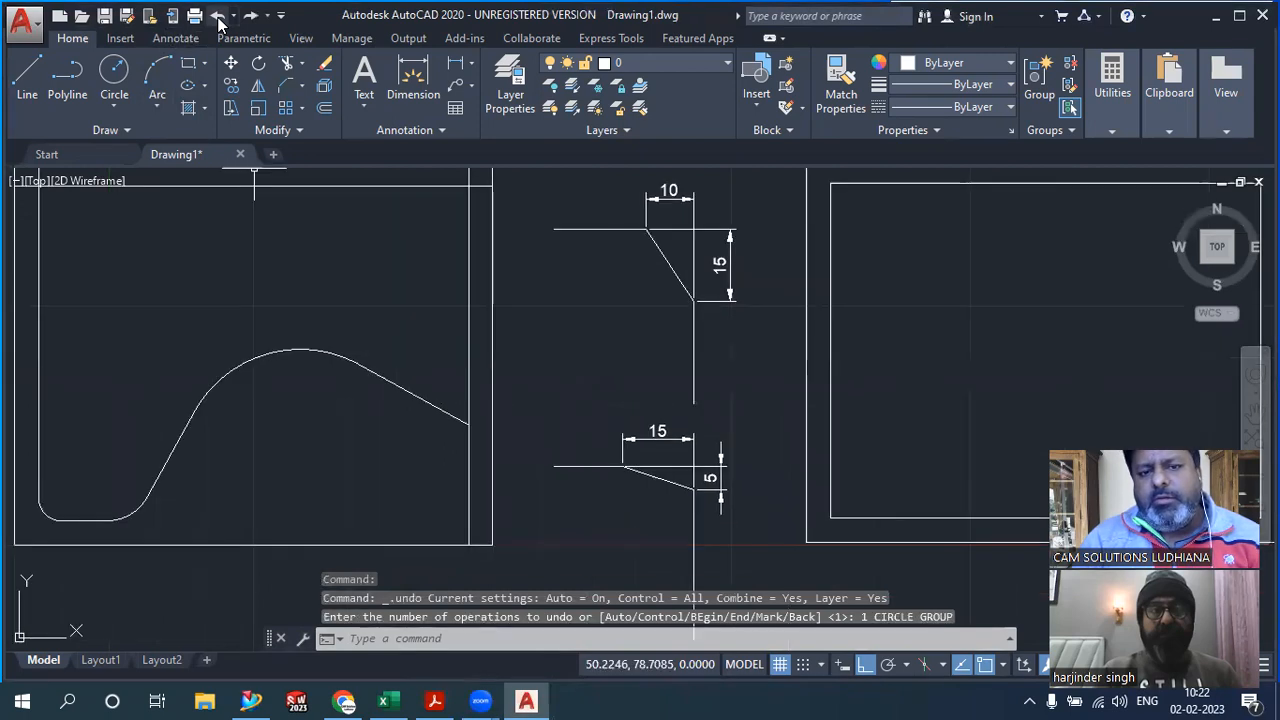
click(217, 16)
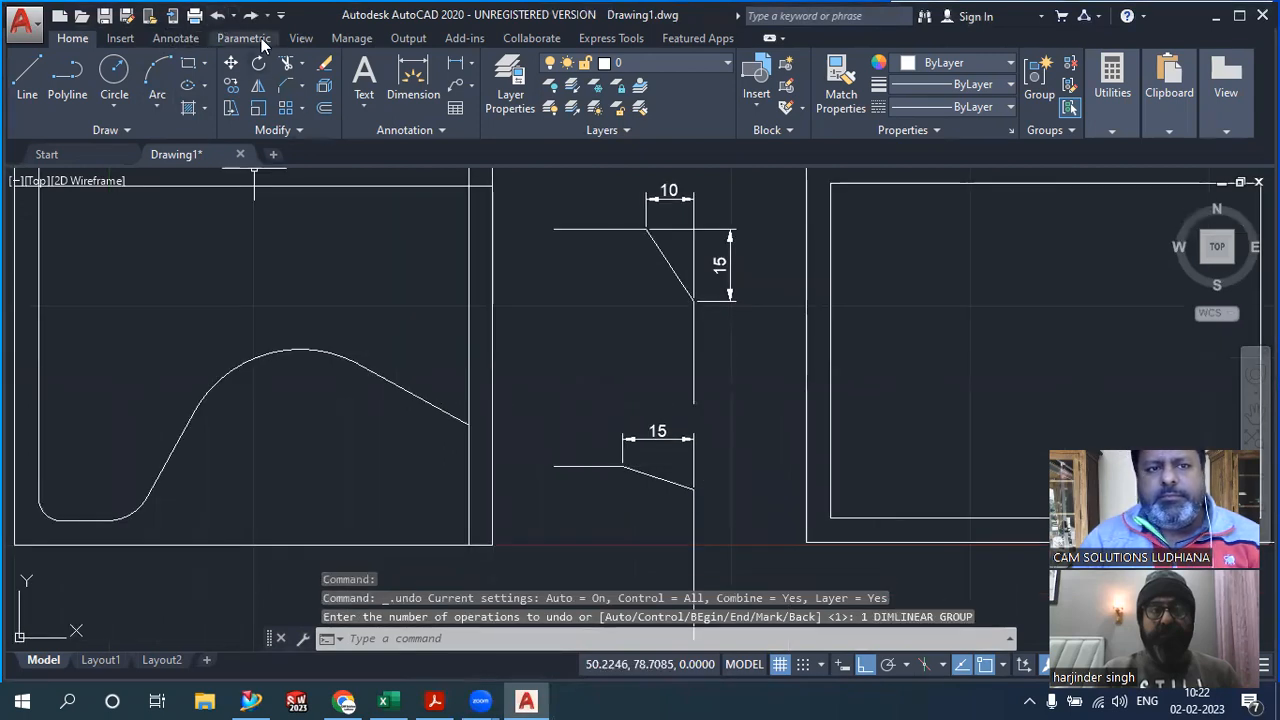
click(250, 16)
Chamfer the corner between the sloped profile line and the right inner vertical line with both distances set to 15
middle_drag(490, 258, 625, 282)
click(288, 90)
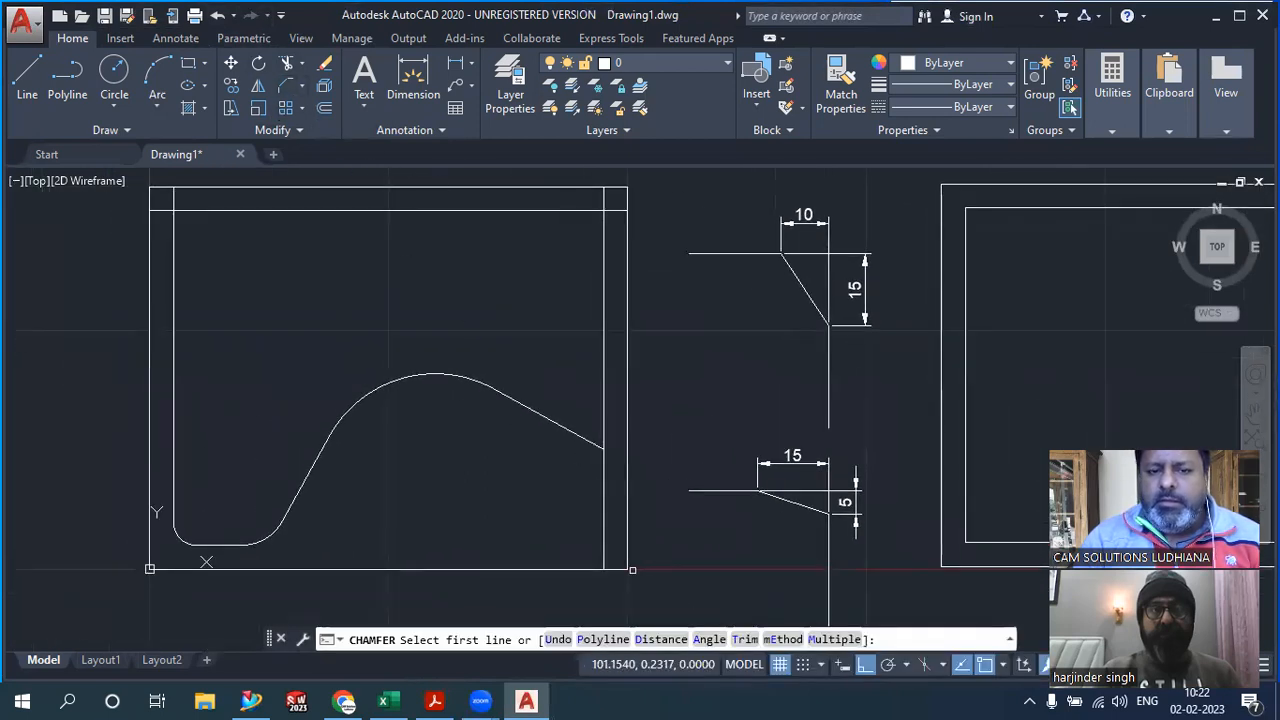
click(660, 639)
key(Return)
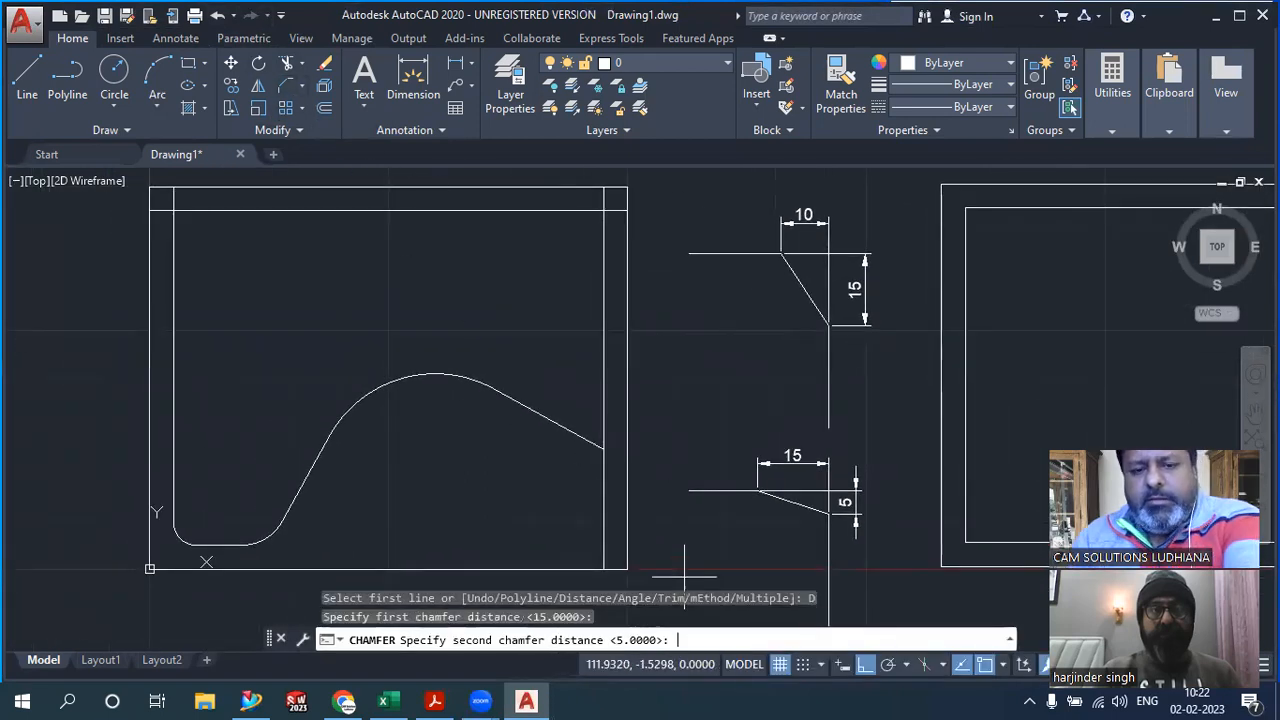
key(Return)
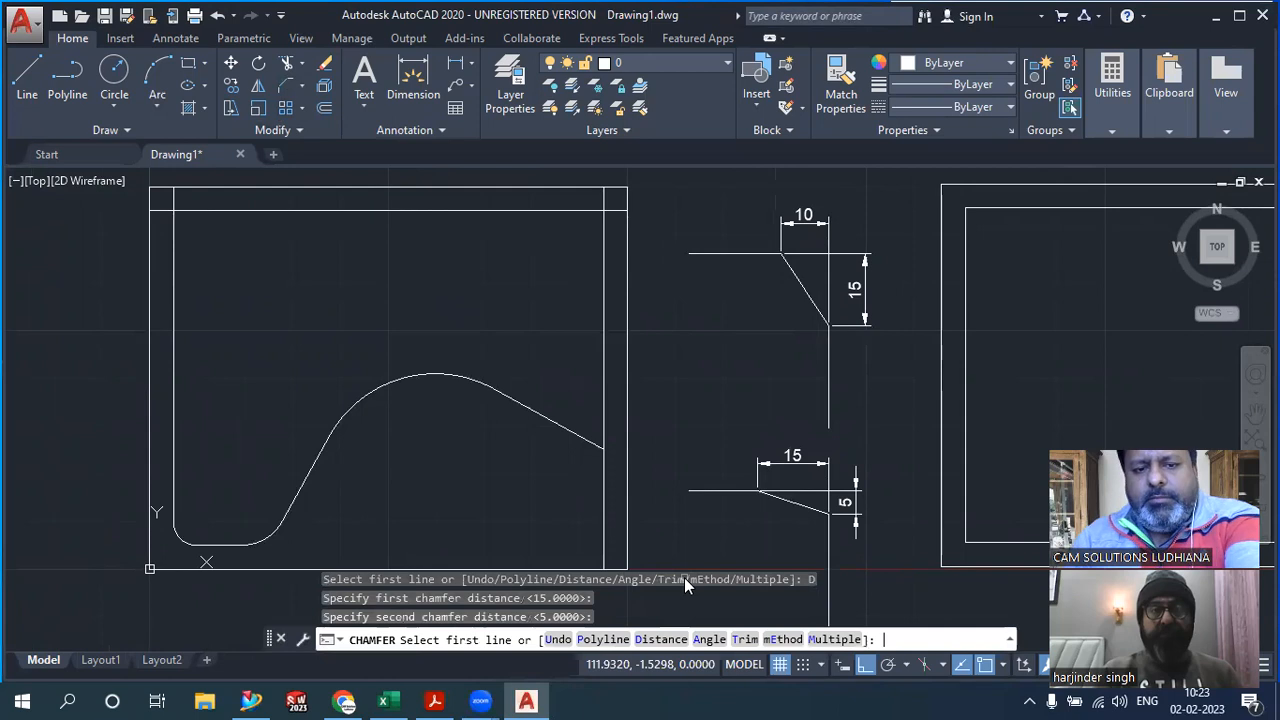
click(662, 640)
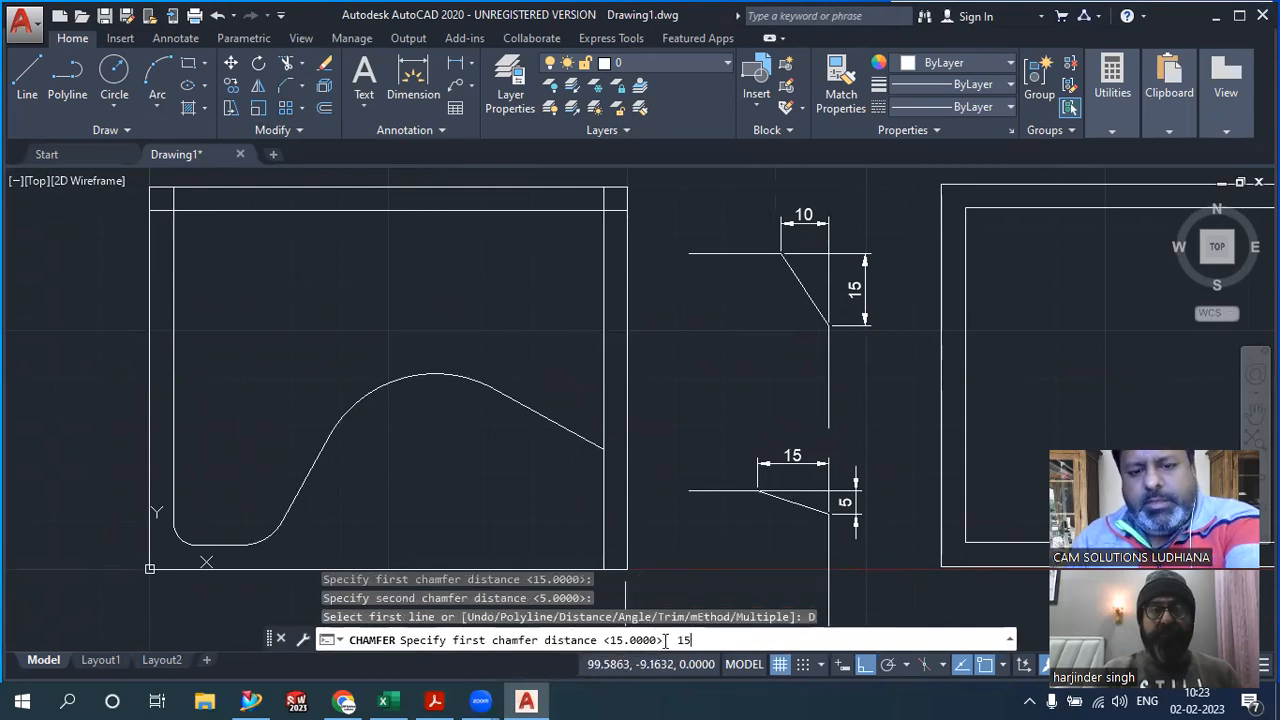
key(Return)
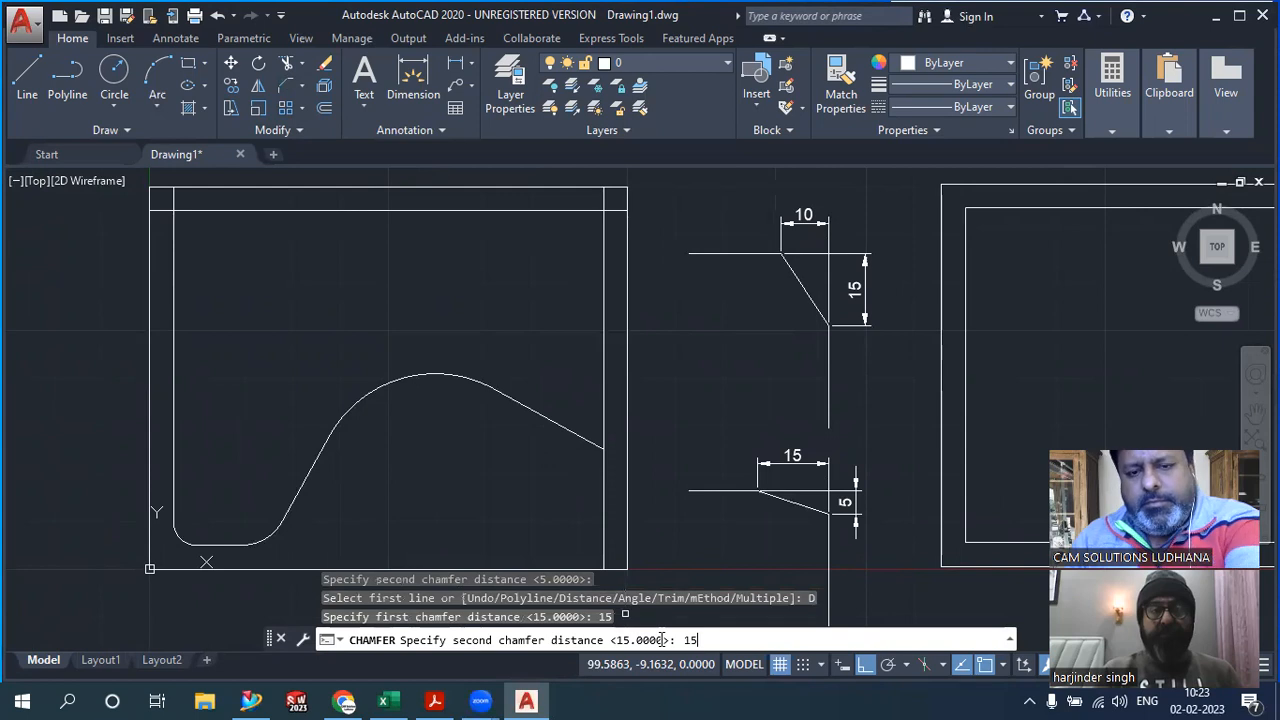
text(15)
key(Return)
click(592, 398)
click(604, 385)
Check the corner chamfers in 2d.pdf and draw a new practice corner left of the plate from a horizontal and a vertical line
scroll(571, 382, down, 3)
middle_drag(455, 428, 576, 413)
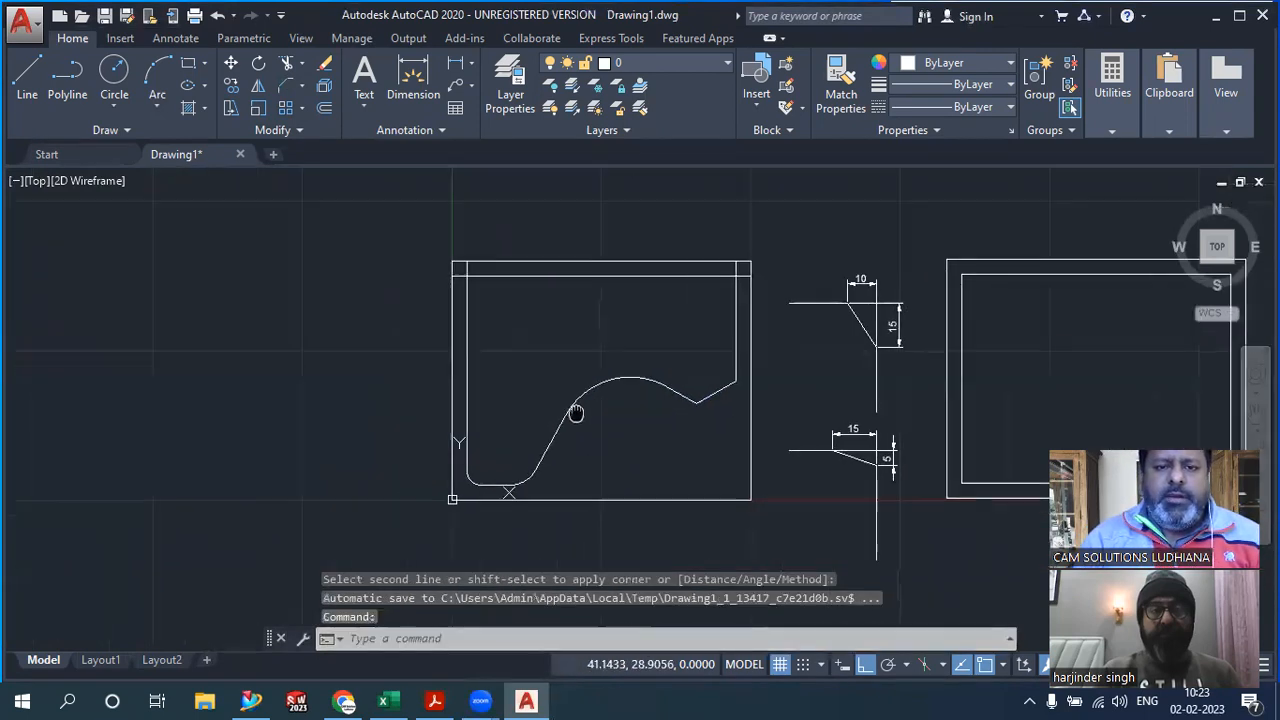
scroll(460, 385, up, 2)
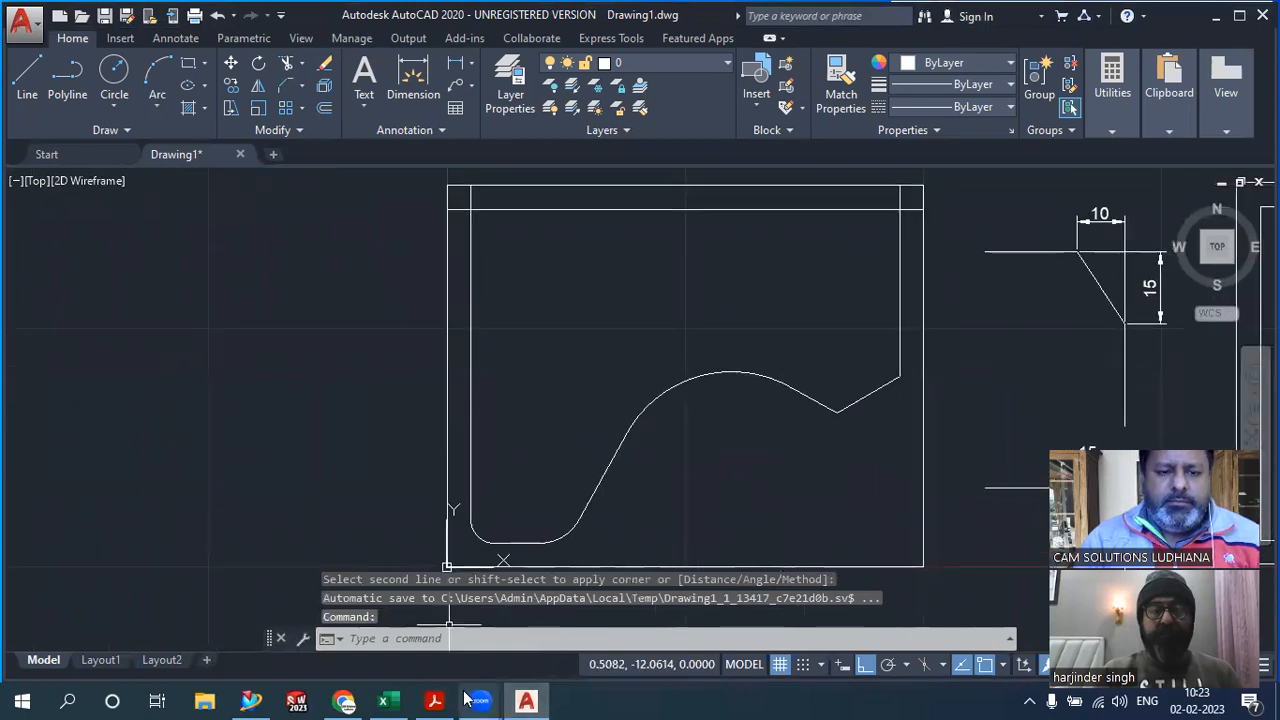
click(434, 700)
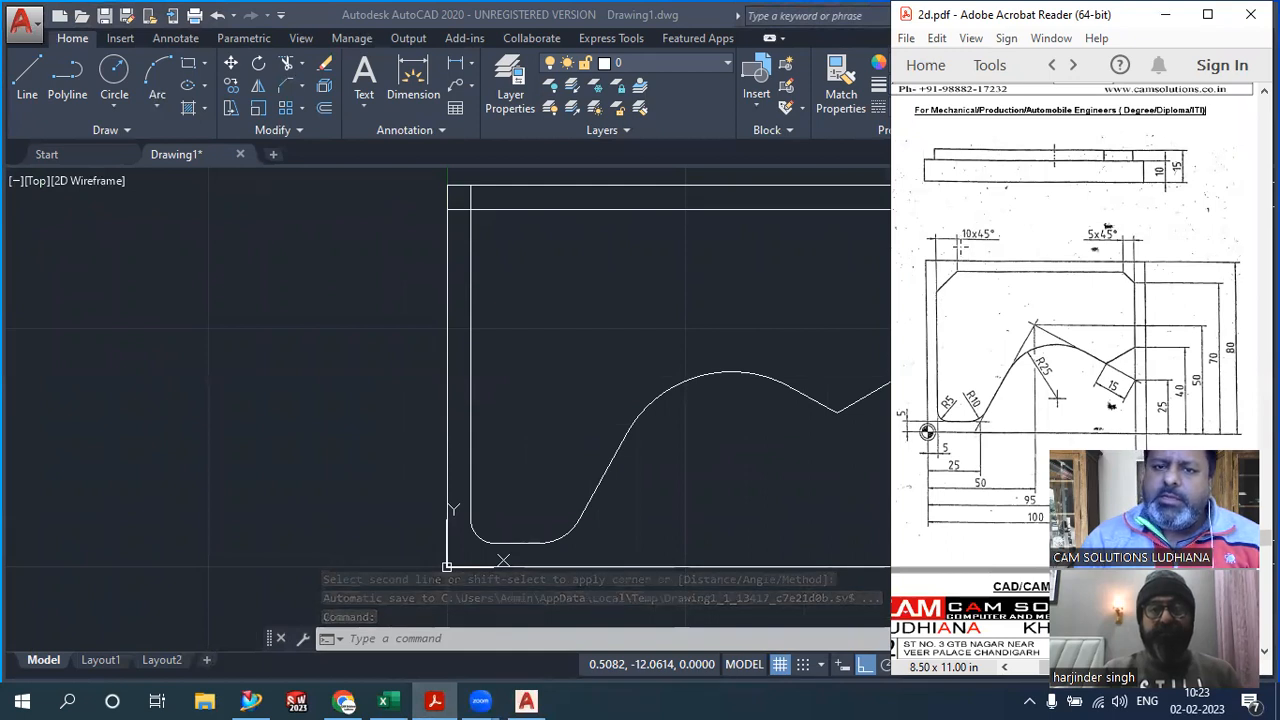
click(90, 143)
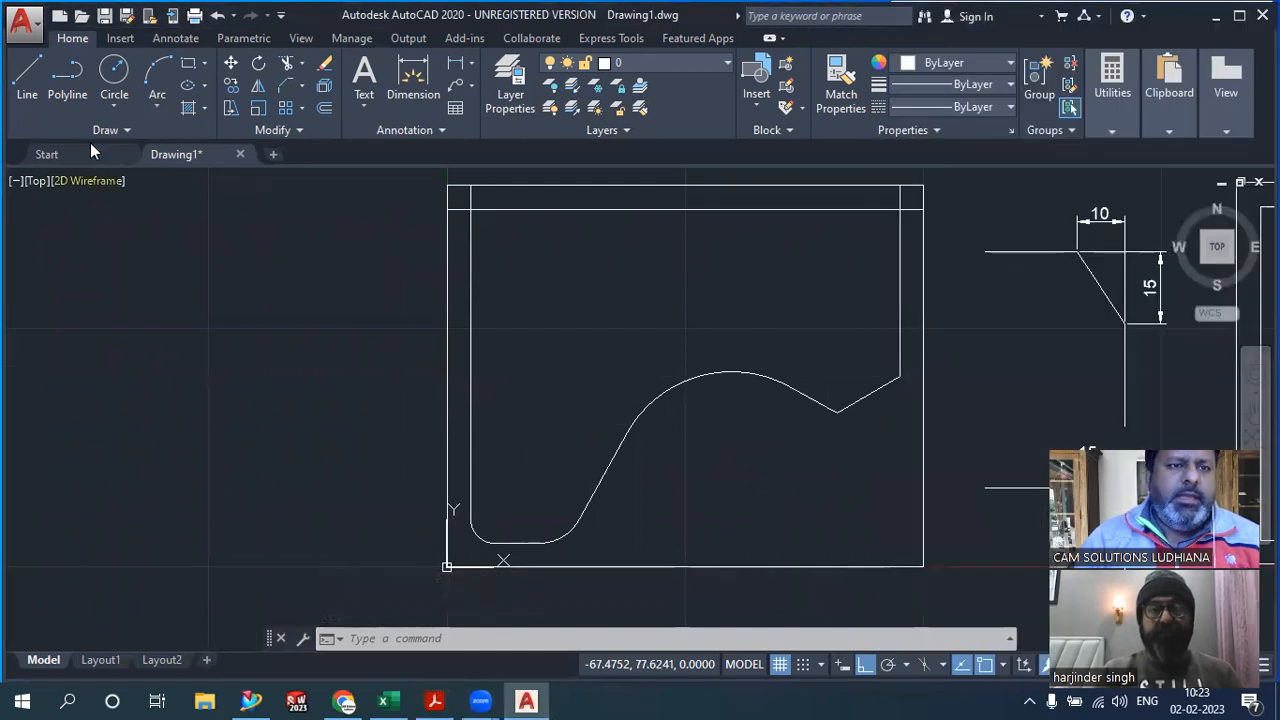
click(27, 75)
click(151, 285)
click(292, 285)
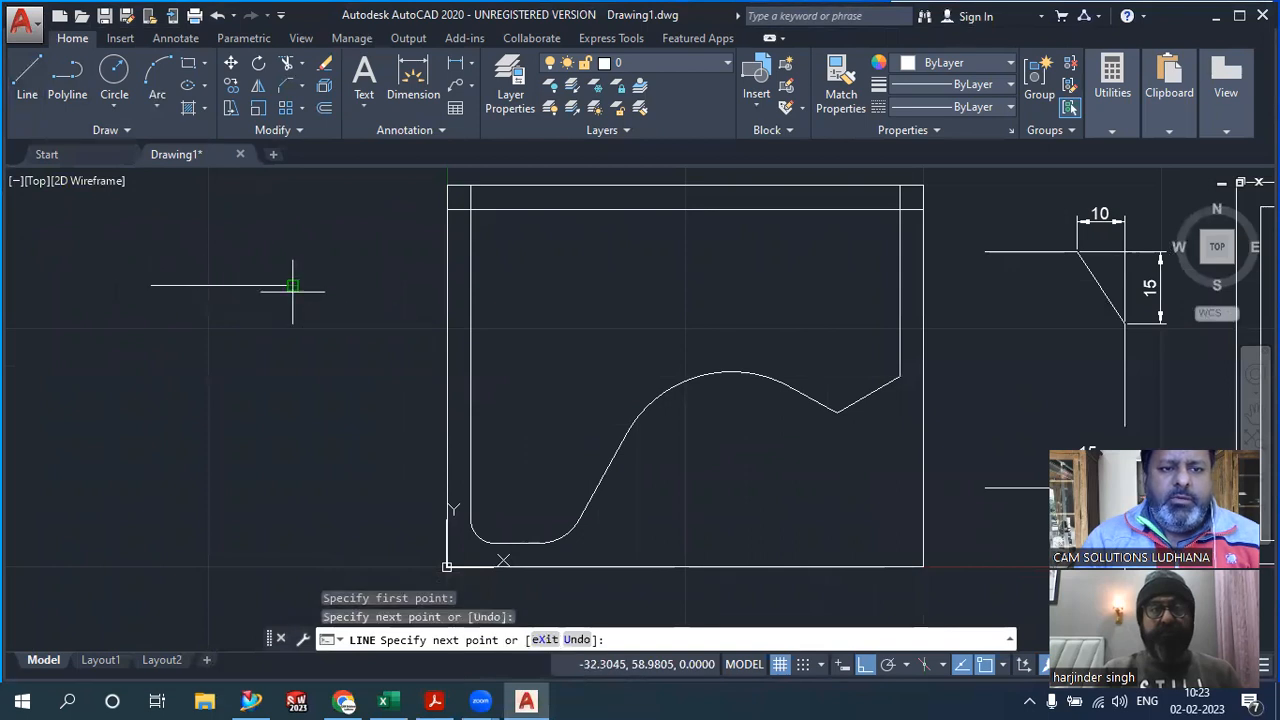
click(291, 477)
Chamfer the new practice corner by the Angle method, with length 10 on the horizontal line and an angle of 45
click(287, 88)
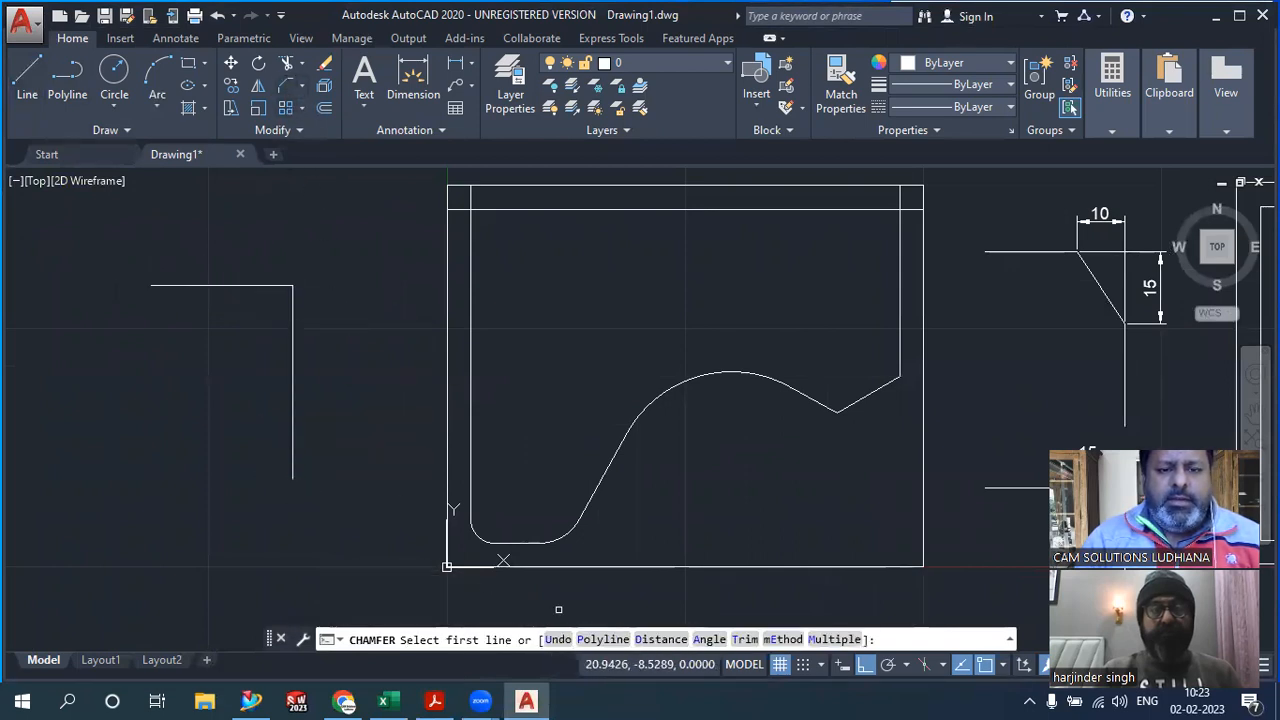
text(A)
key(Return)
text(10)
key(Return)
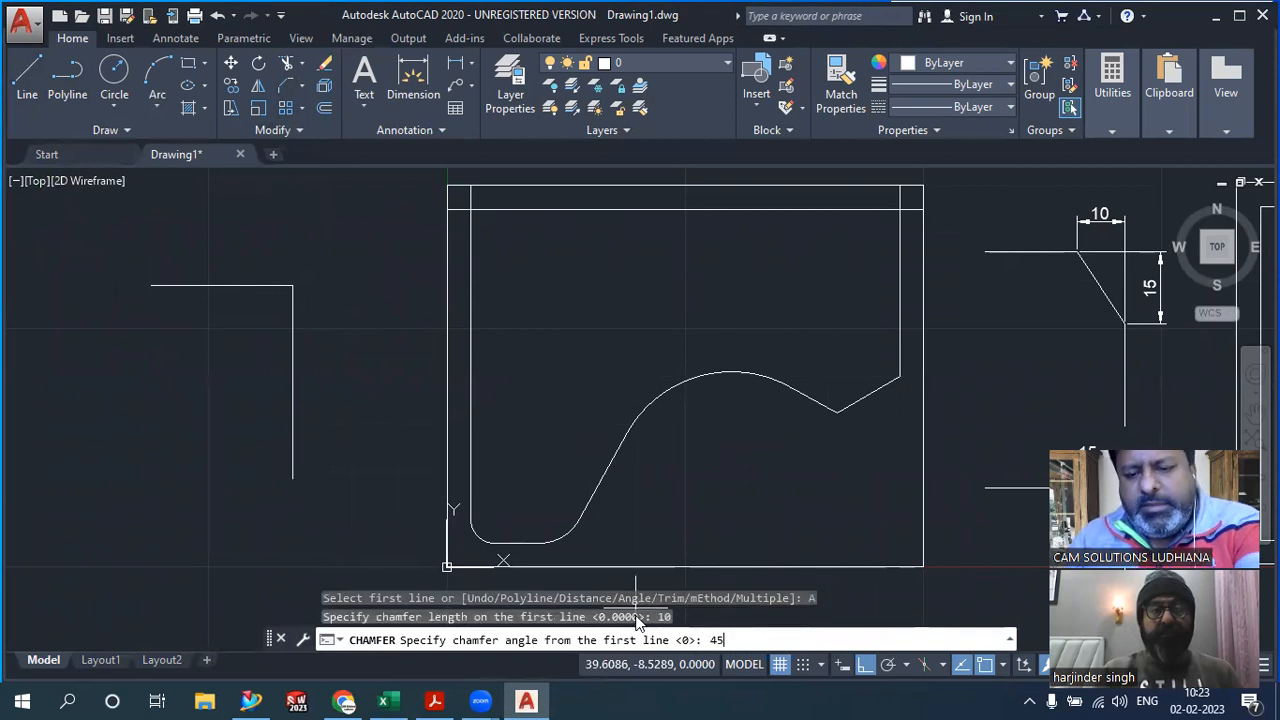
key(Return)
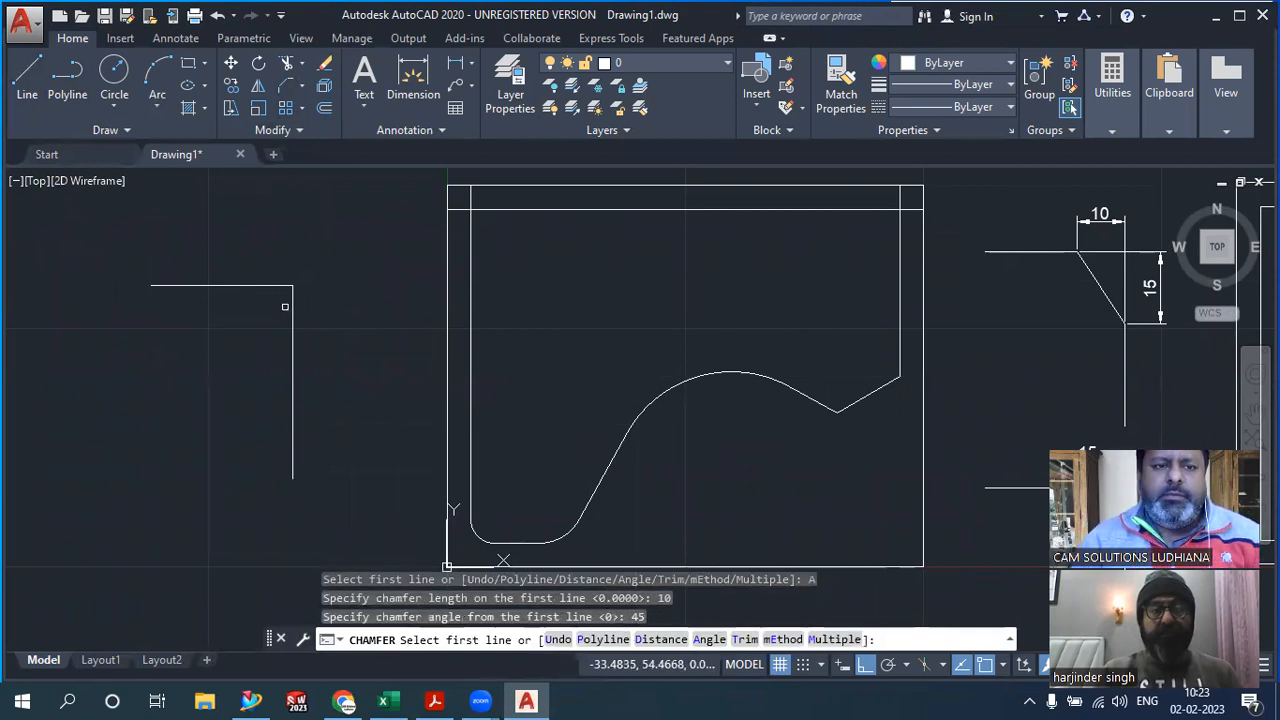
click(240, 287)
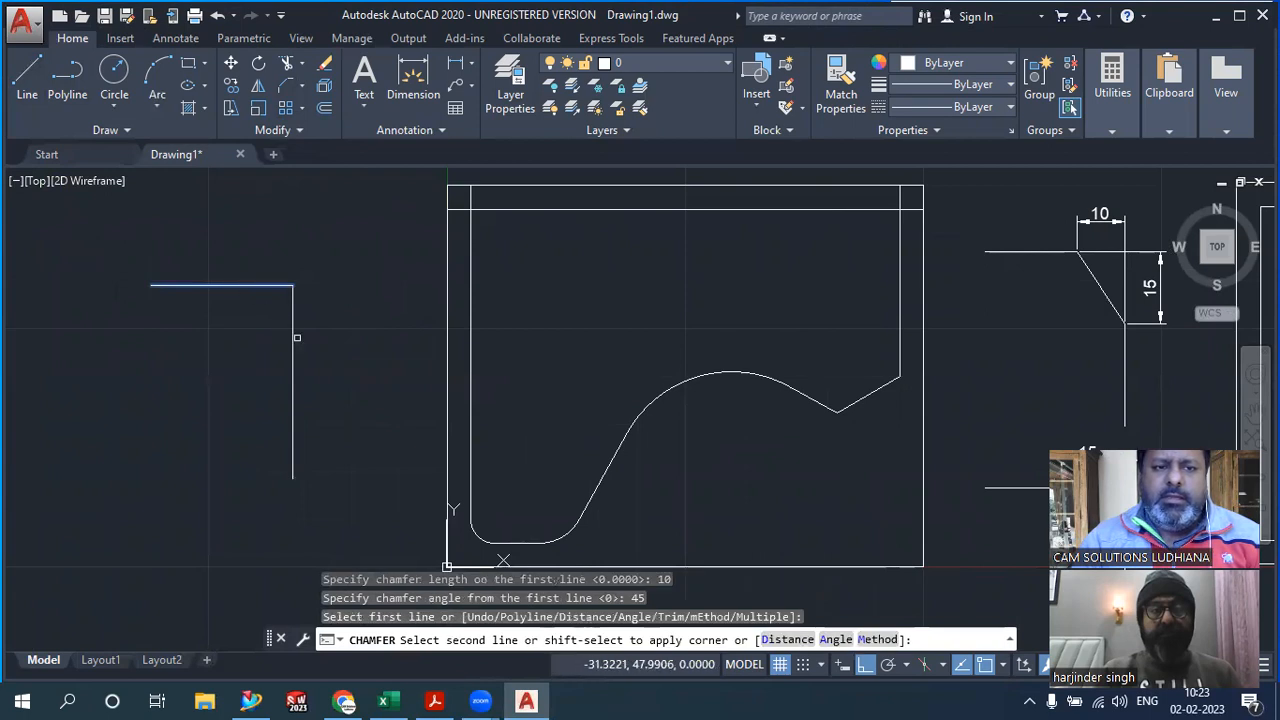
click(292, 340)
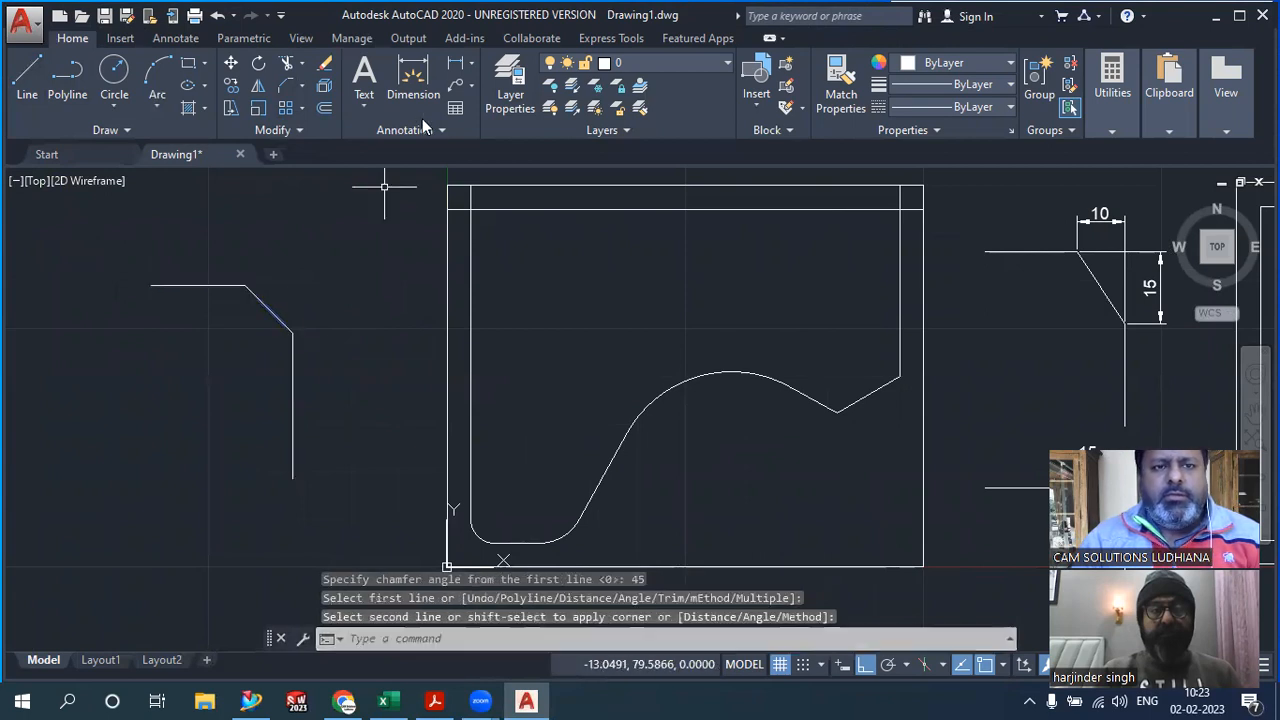
Add a horizontal linear dimension above the chamfer on the practice corner left of the plate
click(455, 63)
click(256, 293)
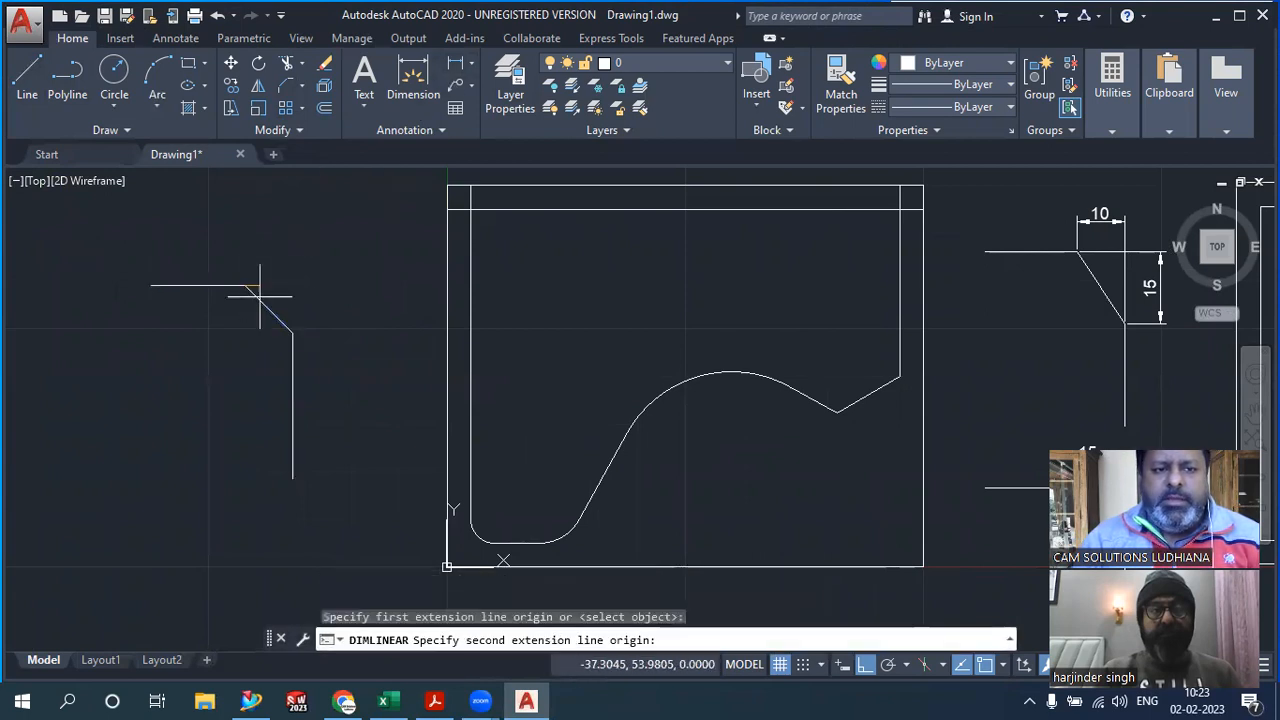
click(292, 333)
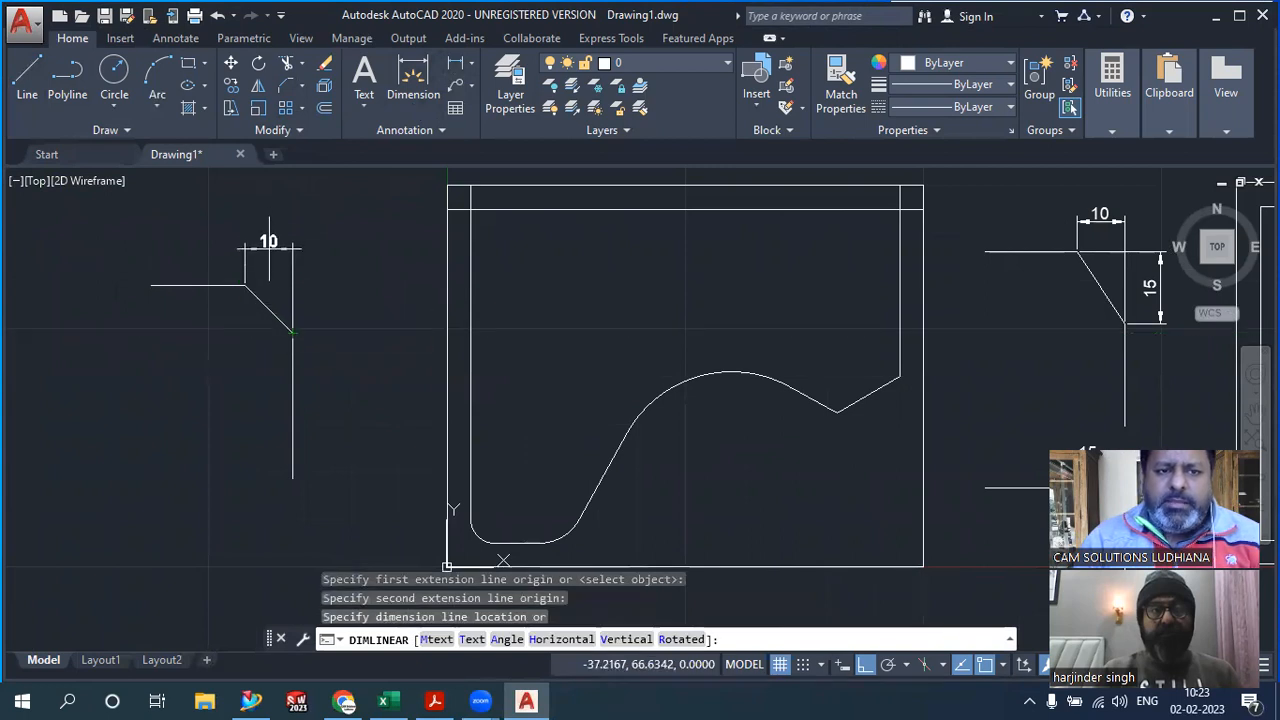
click(255, 246)
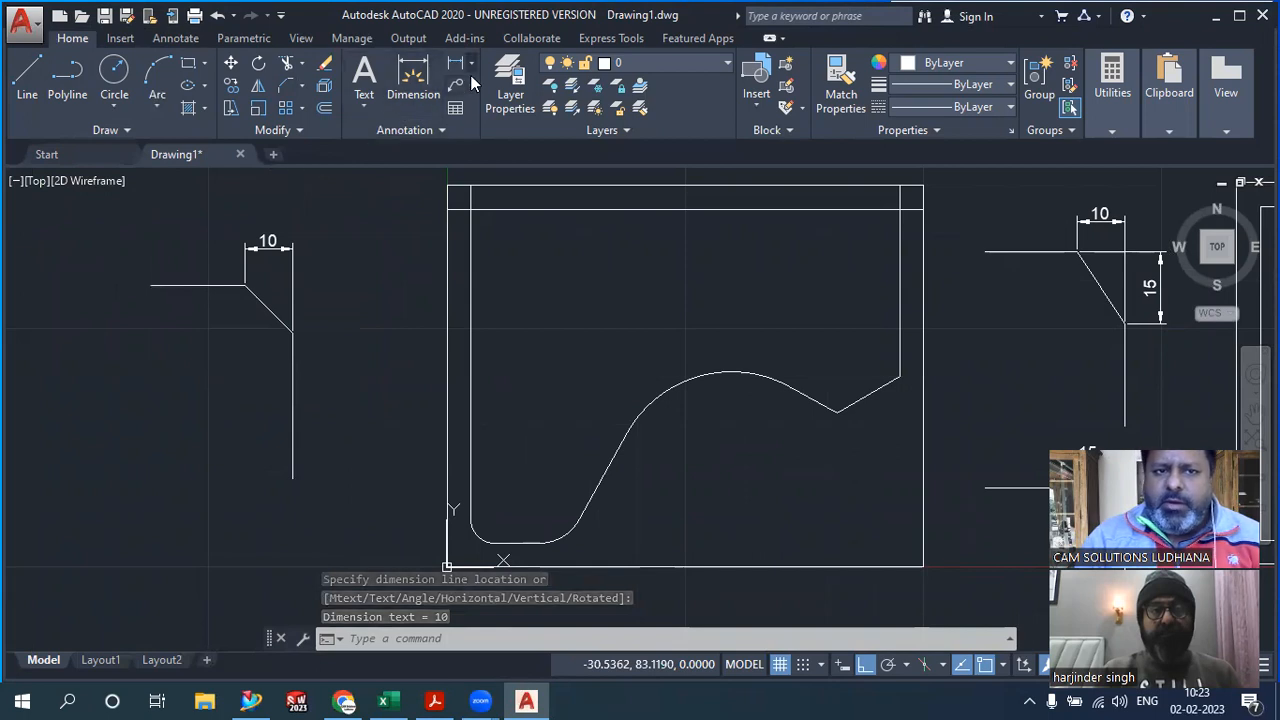
Add an angular dimension between the practice corner's horizontal line and its chamfer line
click(471, 63)
click(470, 166)
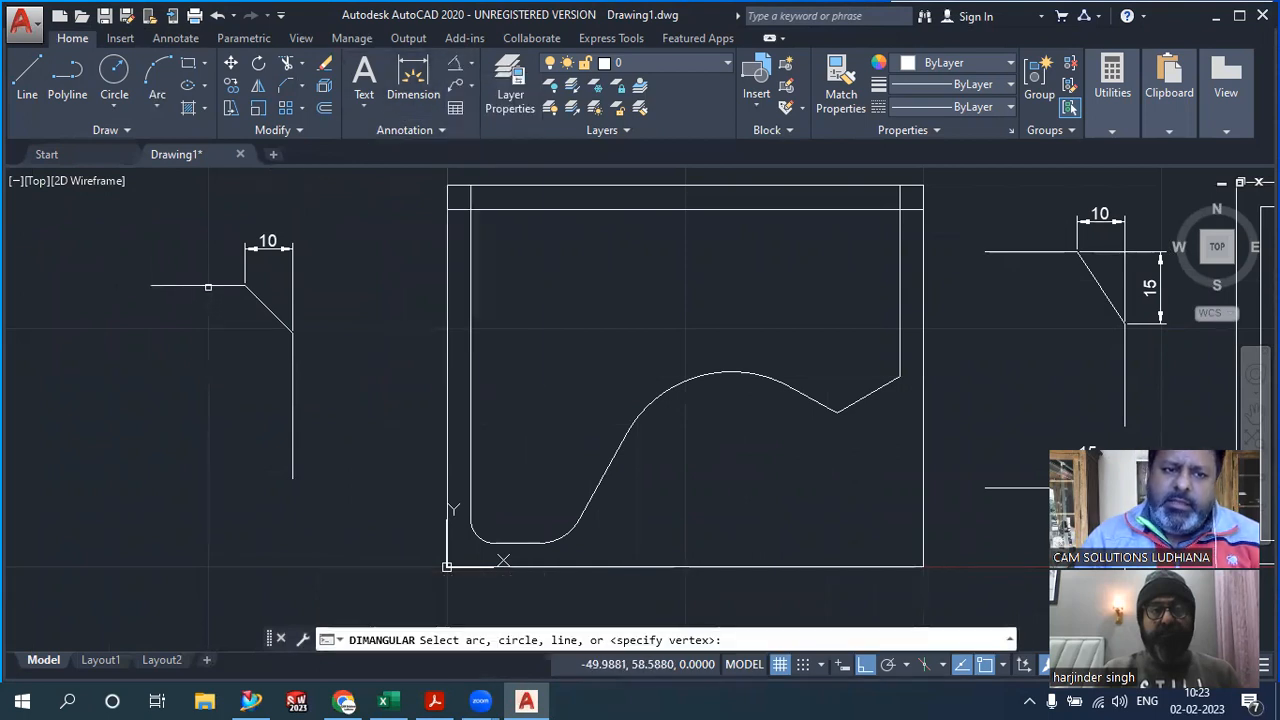
click(215, 287)
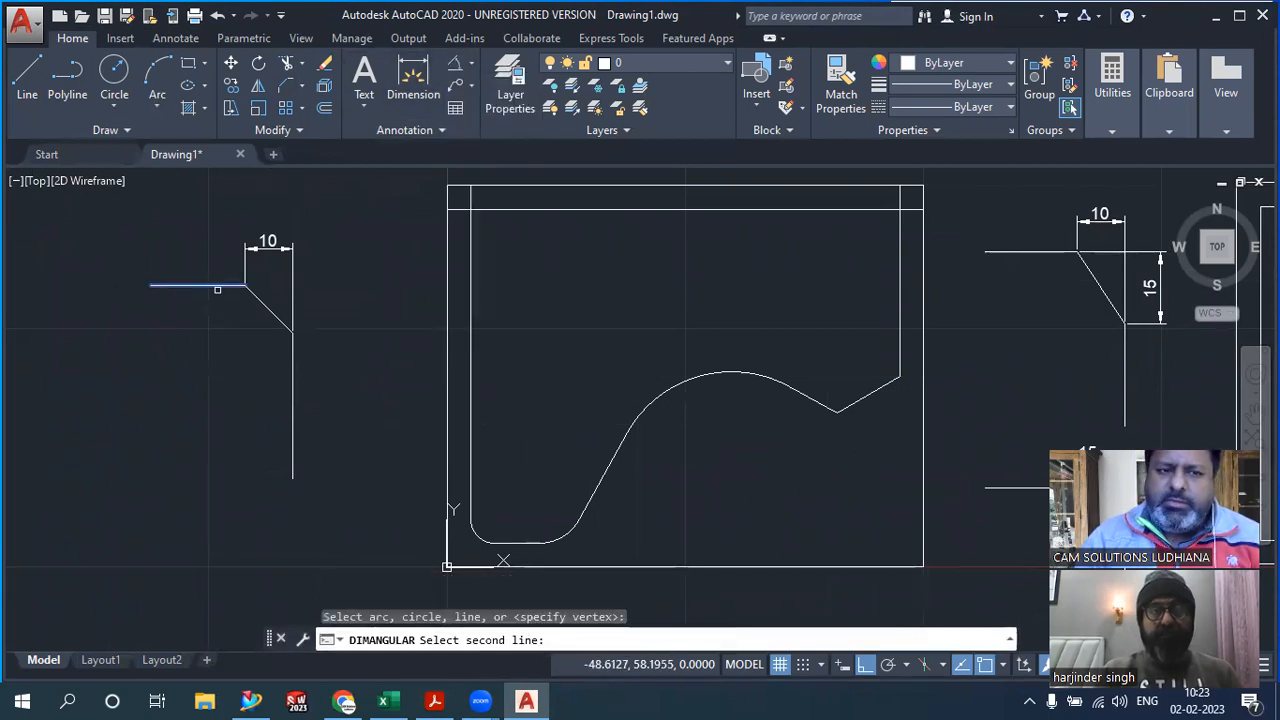
click(261, 307)
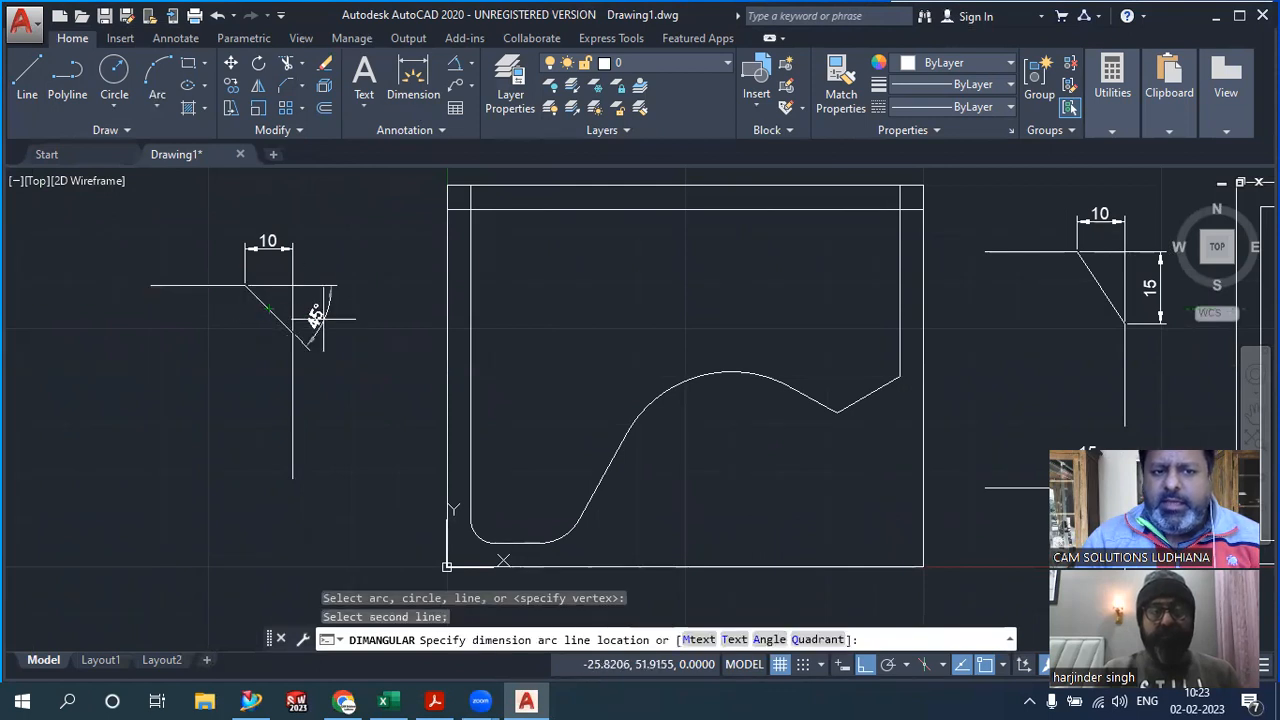
click(336, 321)
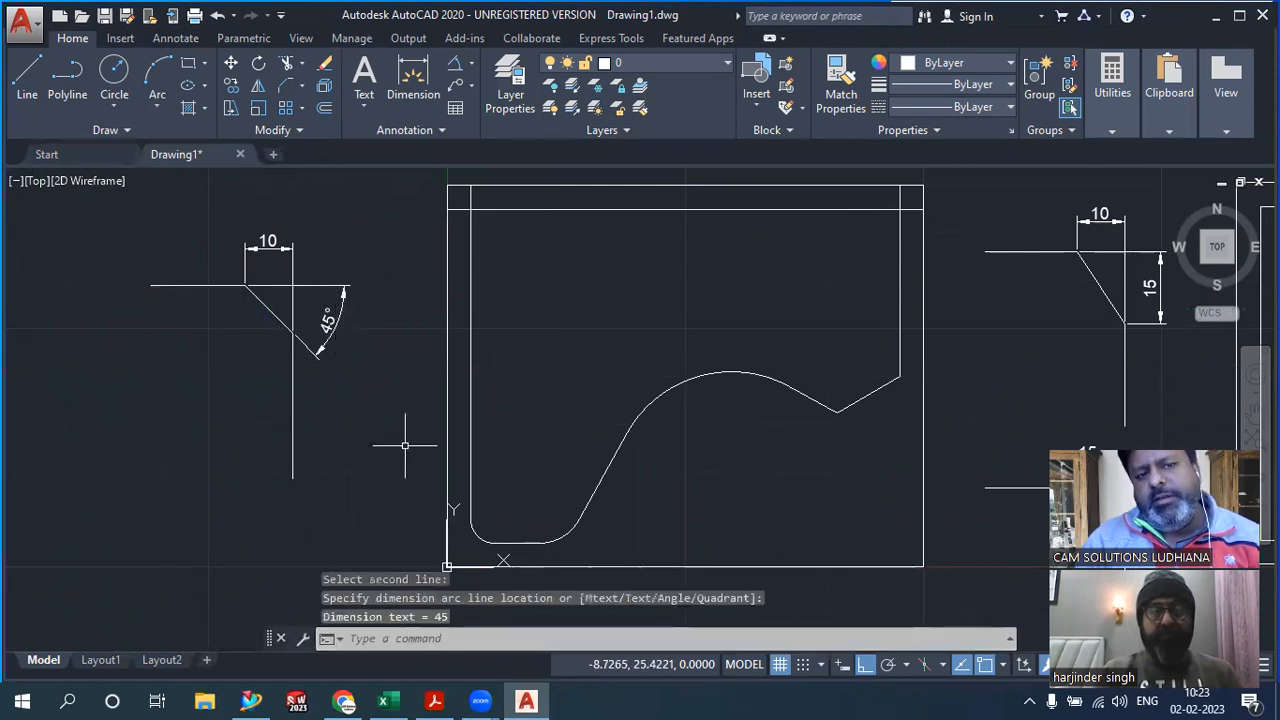
Draw another practice corner below and left of the 45° one, from a vertical line down and a horizontal line to the right
middle_drag(405, 445, 386, 457)
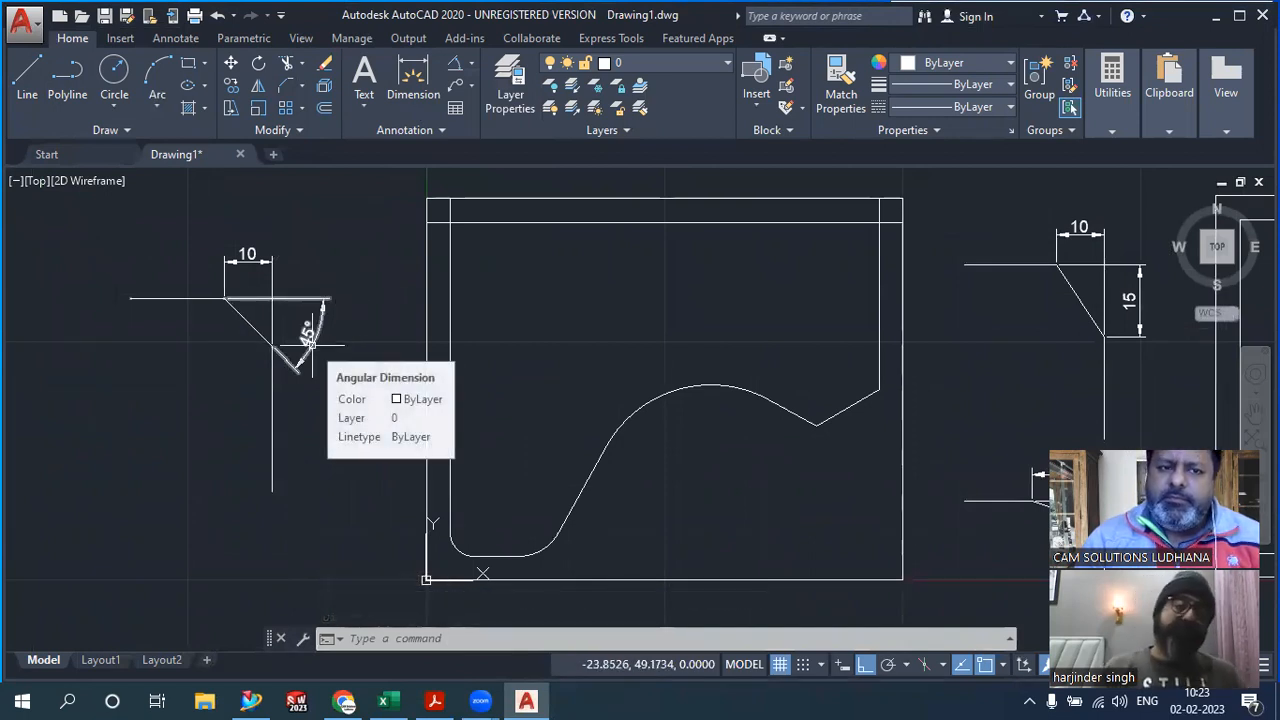
mouse_move(366, 283)
middle_down()
mouse_move(283, 297)
mouse_move(333, 299)
mouse_move(532, 250)
middle_up()
click(28, 74)
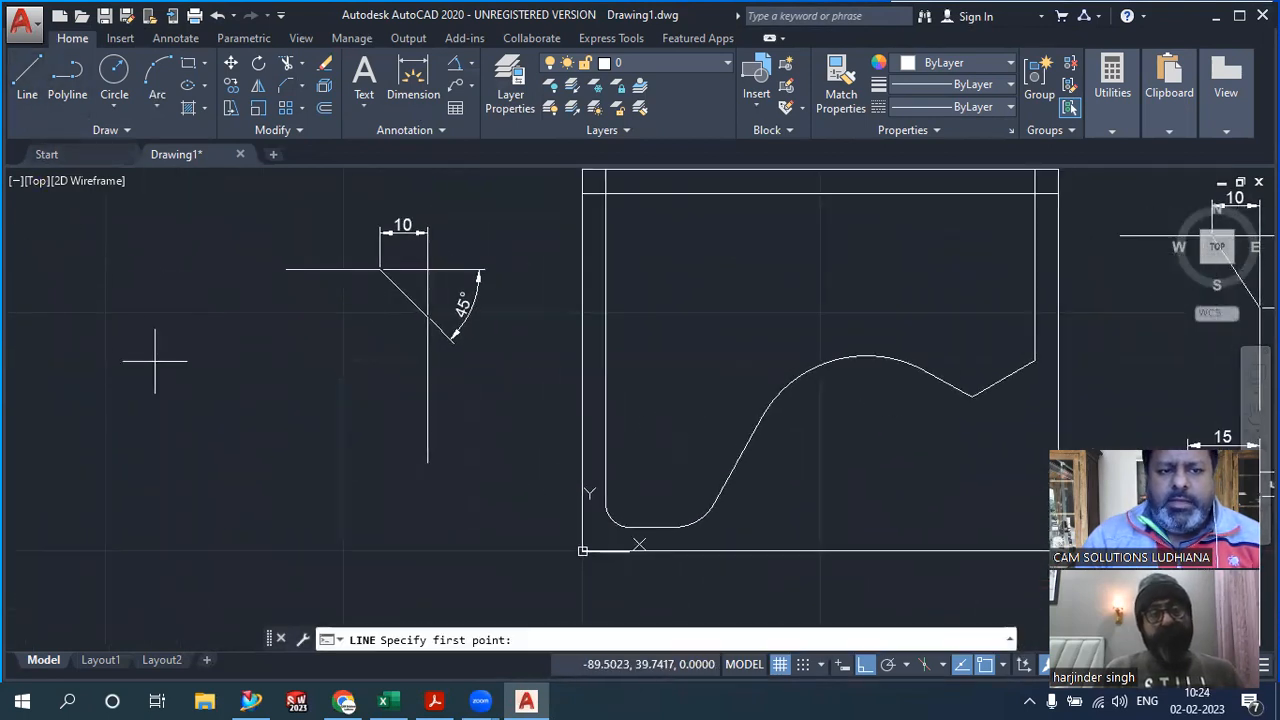
click(155, 361)
click(155, 503)
click(352, 503)
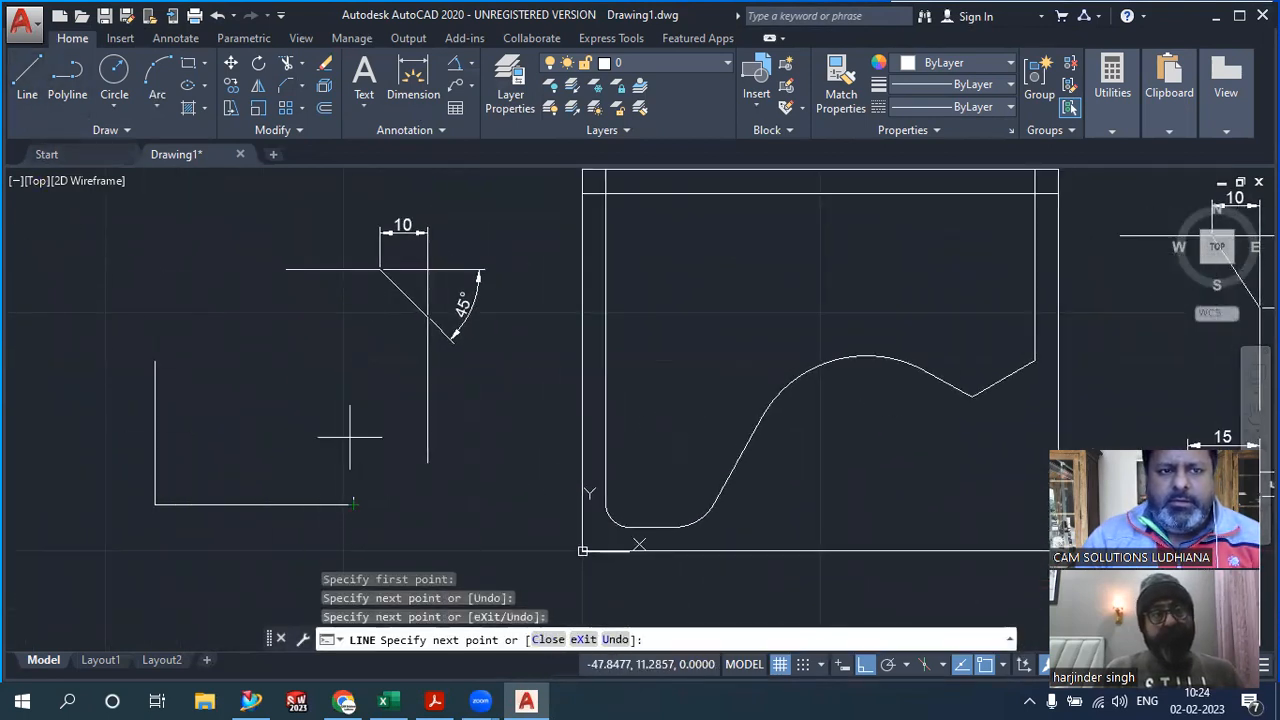
Chamfer the new practice corner by the Angle method, with length 10 on the horizontal line and an angle of 15
click(287, 88)
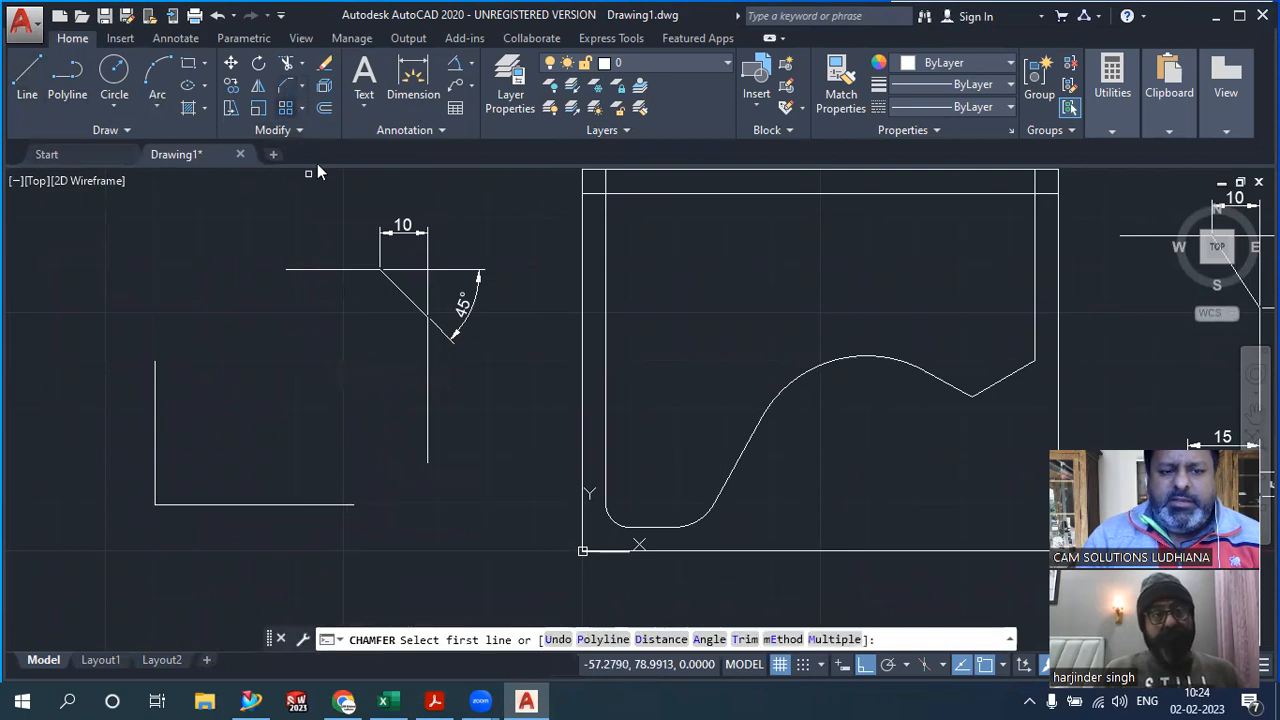
click(709, 639)
text(1)
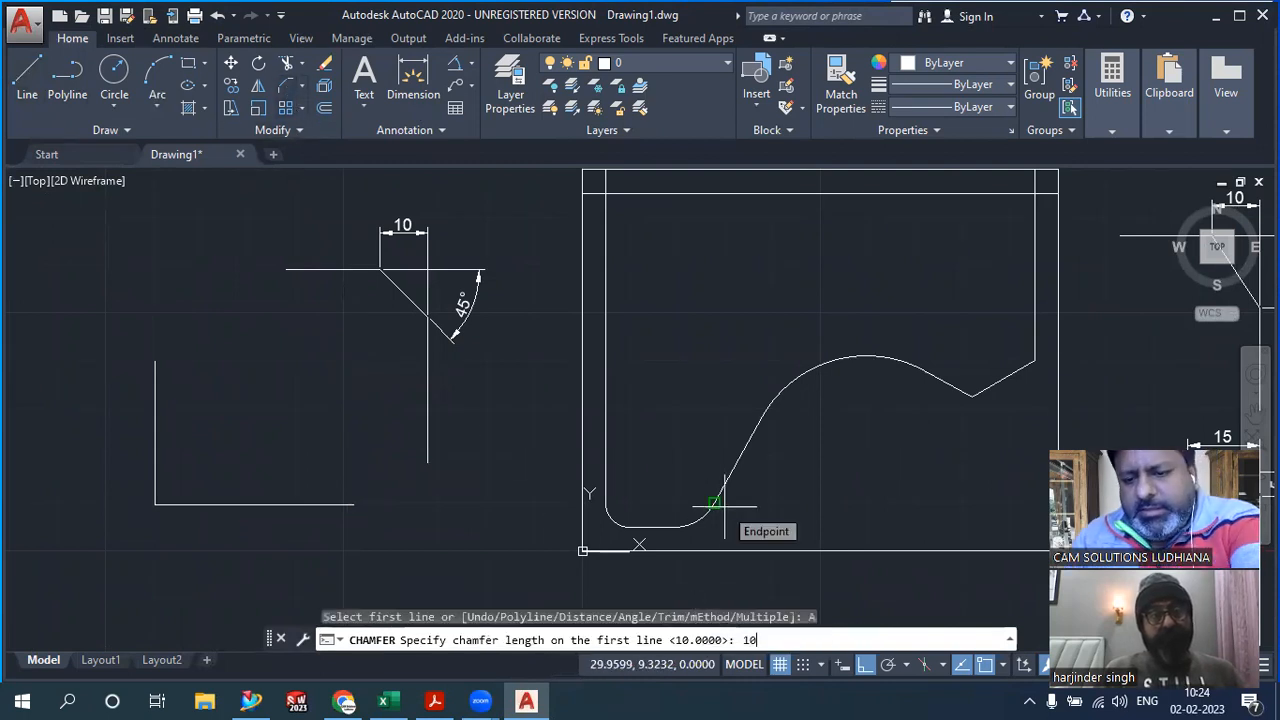
text(0)
key(Return)
text(15)
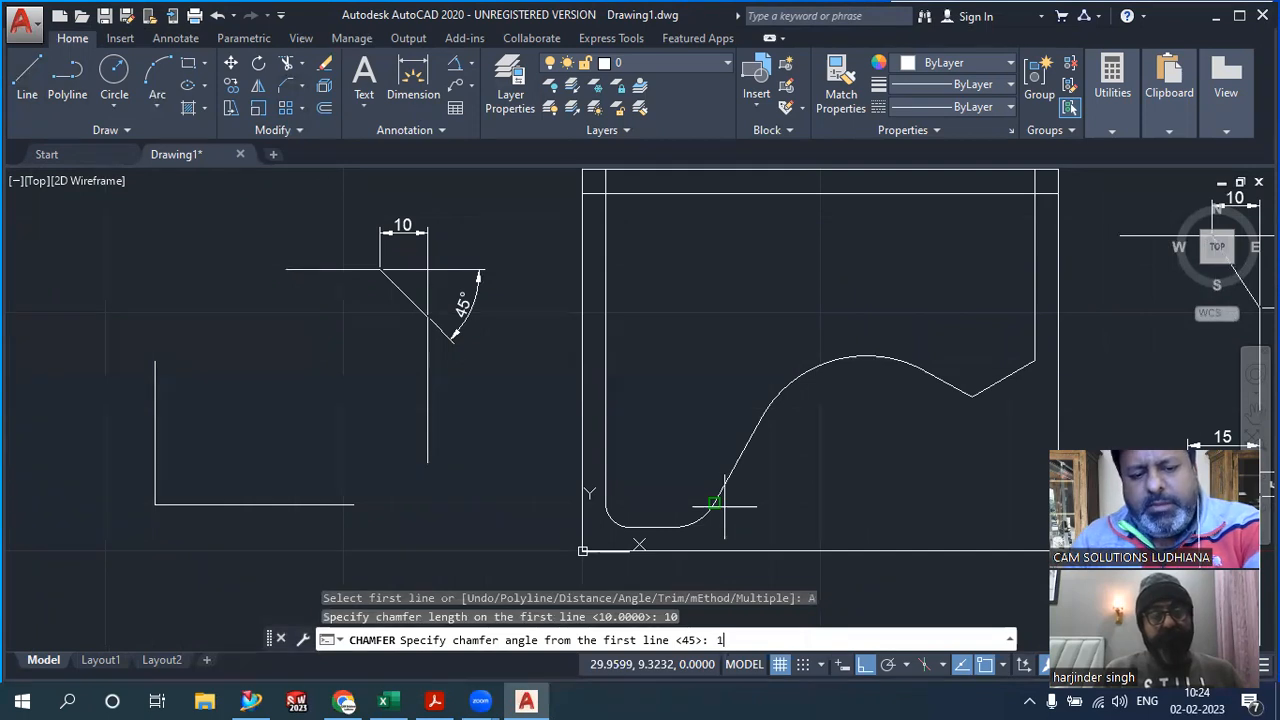
key(Return)
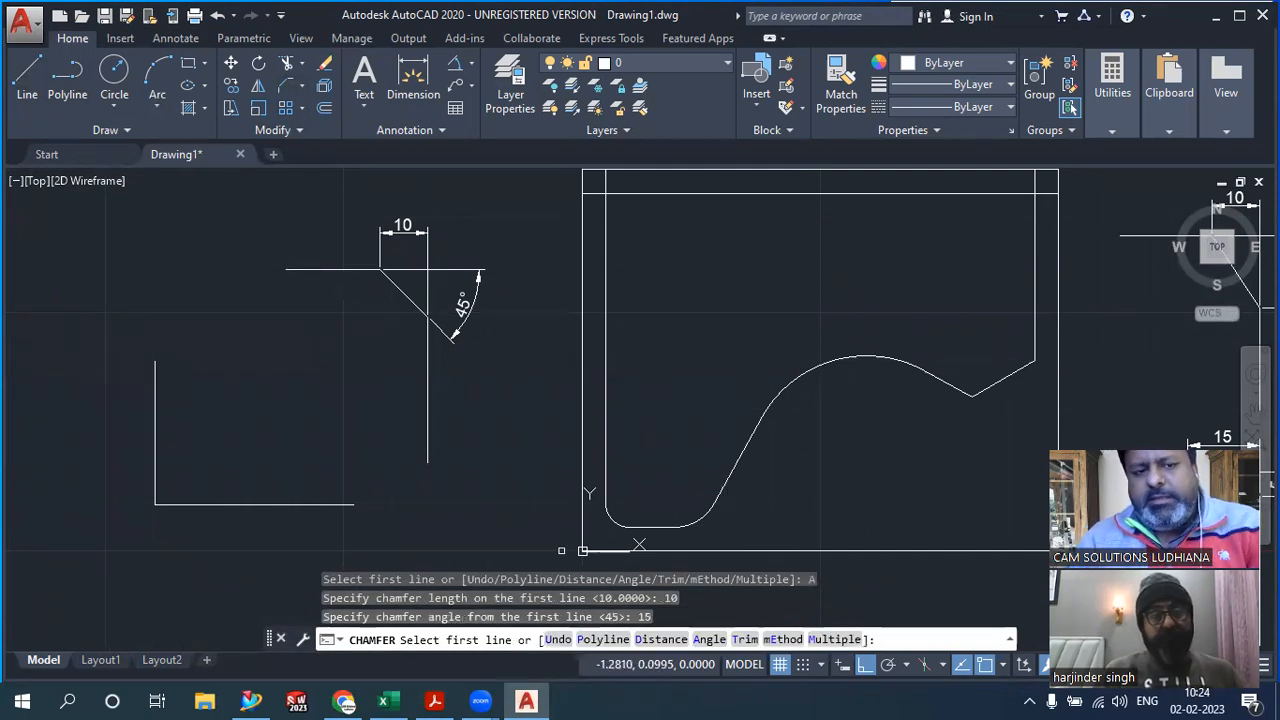
scroll(214, 543, up, 3)
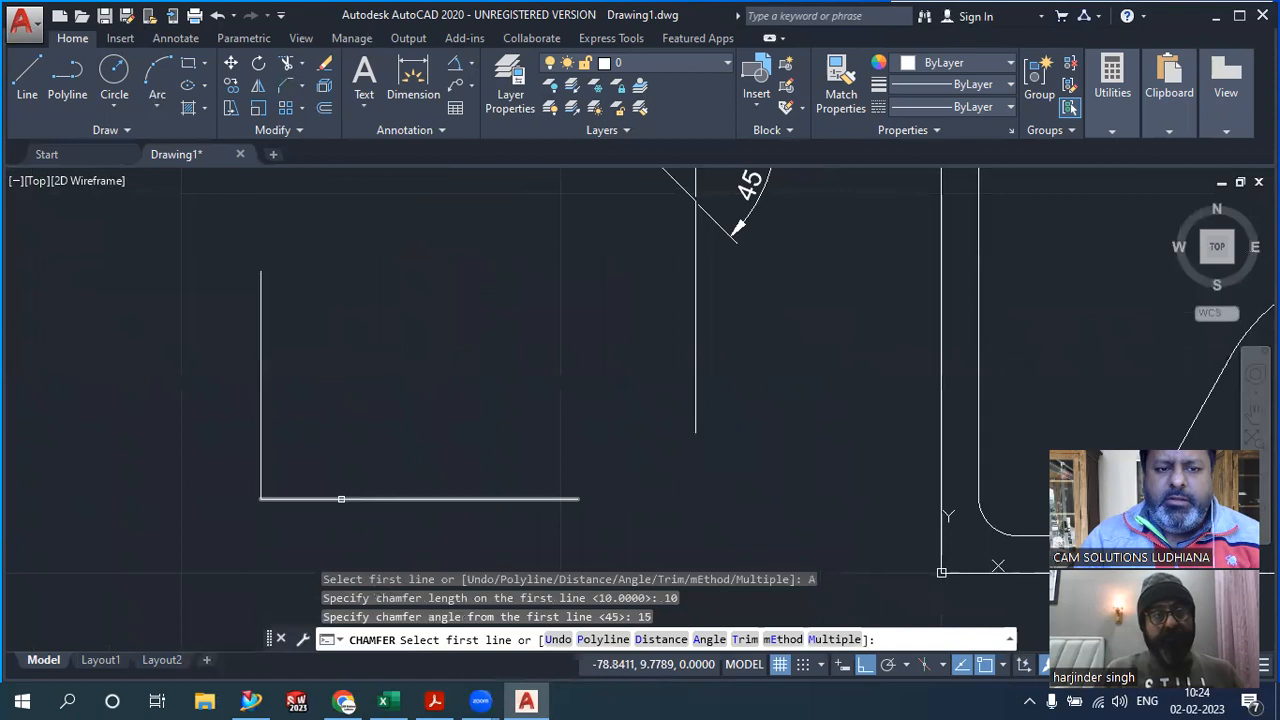
click(341, 498)
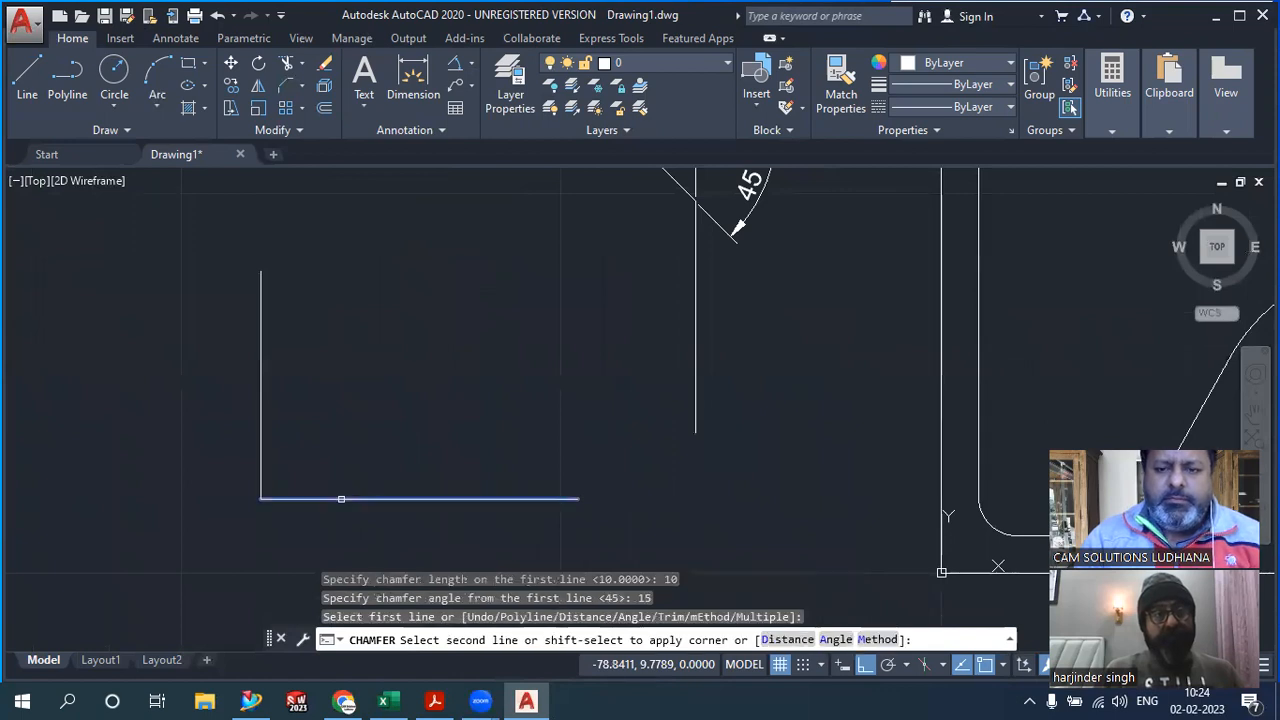
click(260, 446)
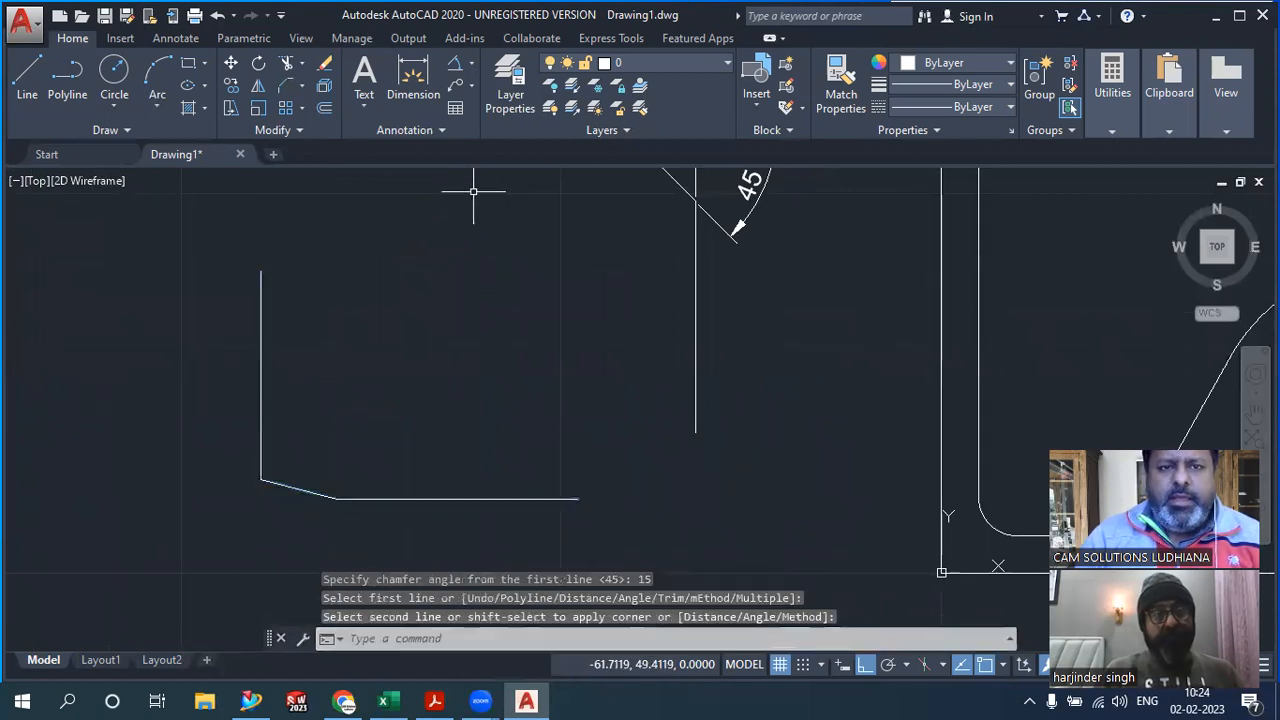
Add a horizontal linear dimension below the new practice corner's chamfer
click(466, 63)
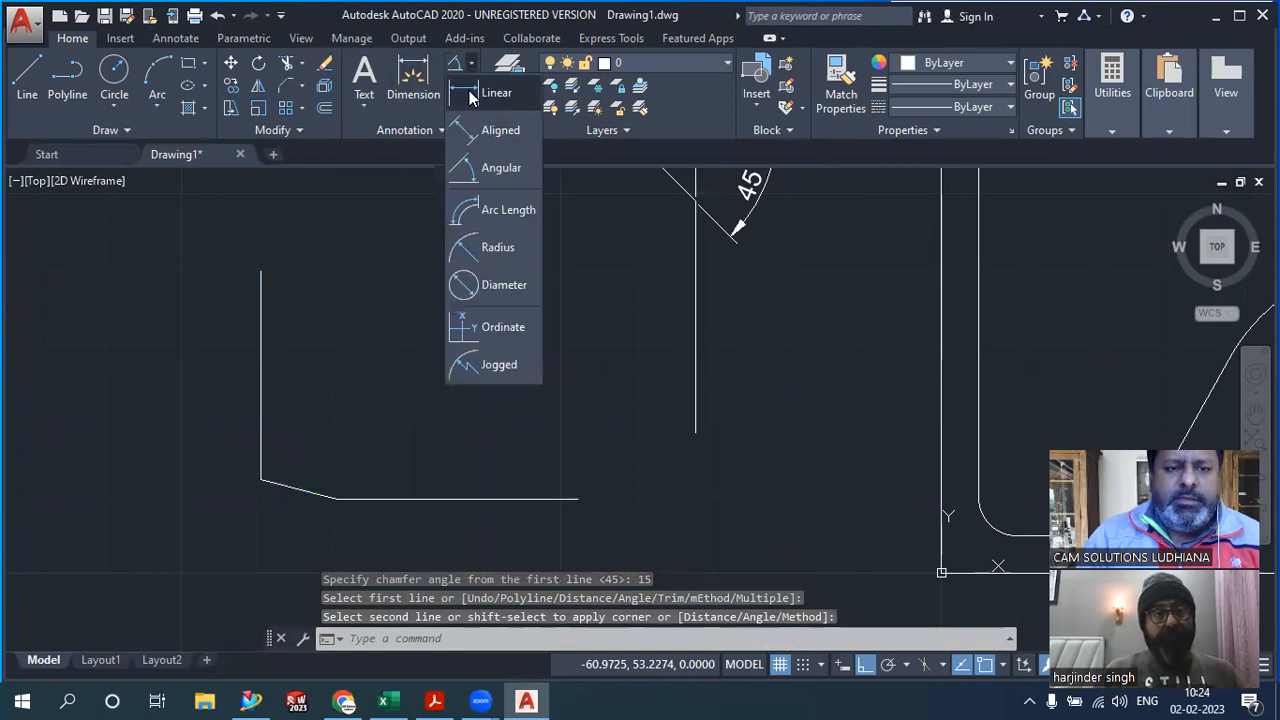
click(469, 90)
click(260, 480)
click(336, 498)
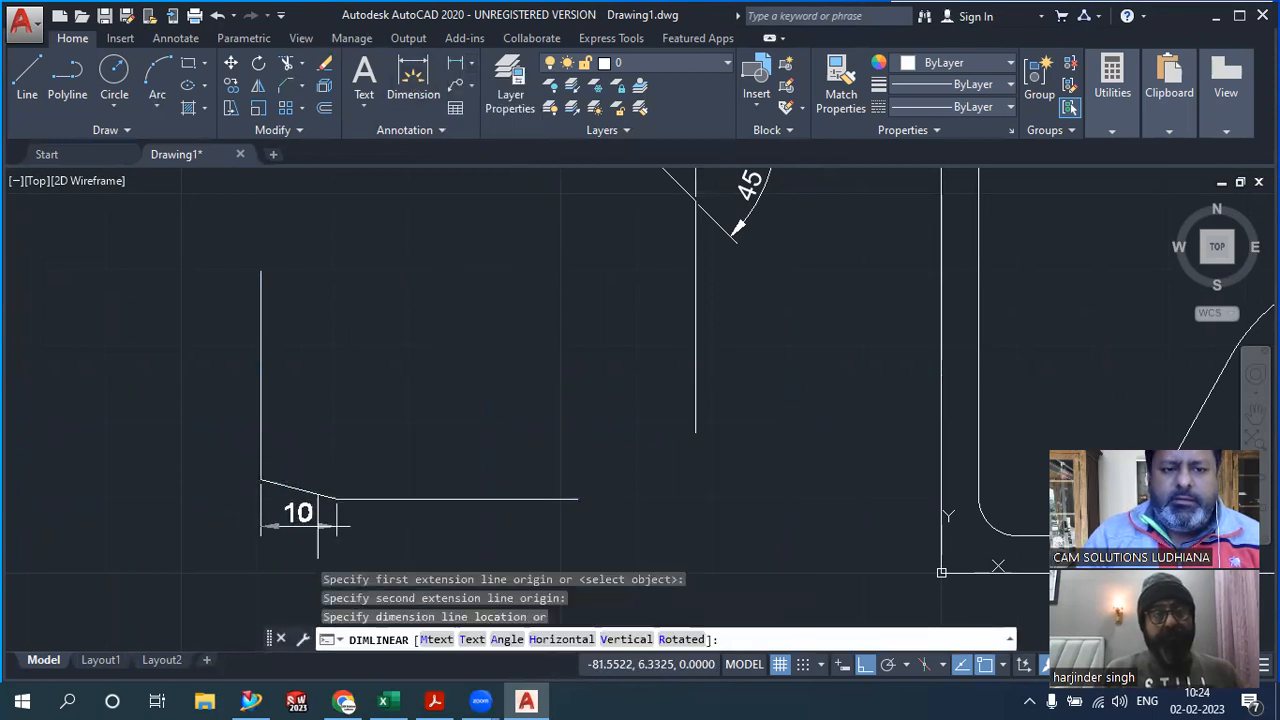
click(300, 567)
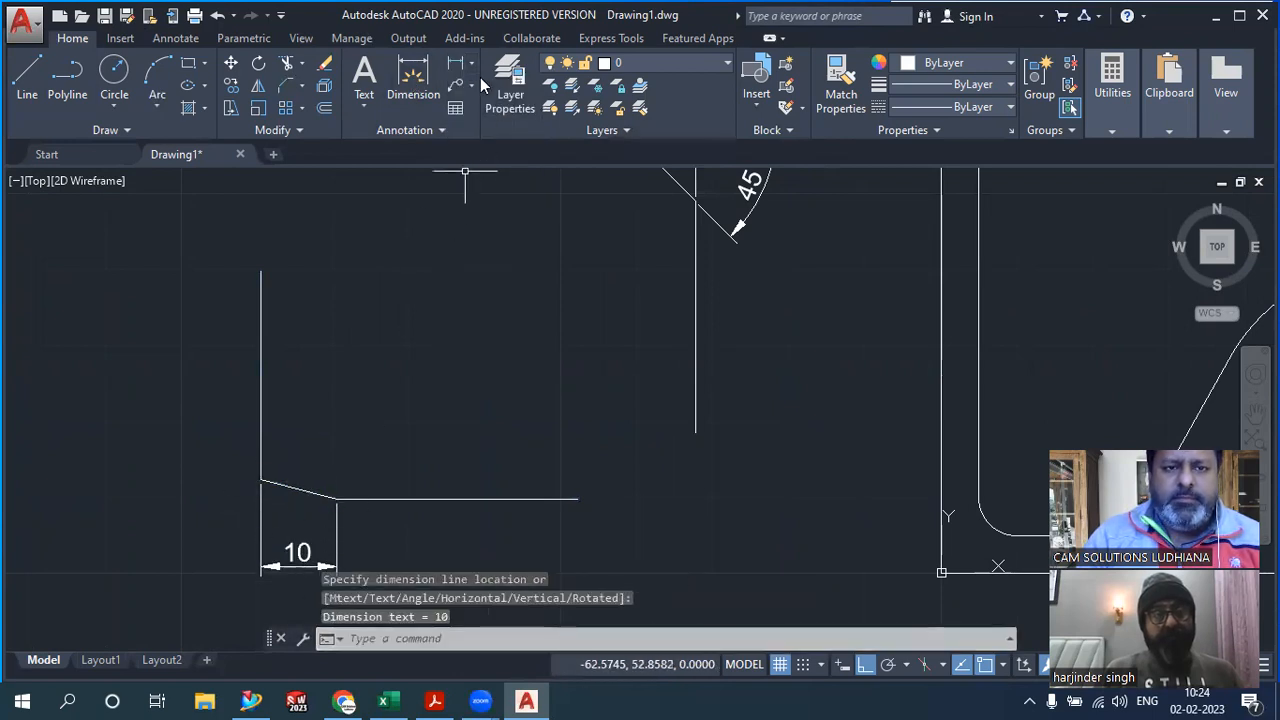
Add an angular dimension between the new corner's horizontal line and its chamfer, placed left of the vertical line
click(480, 170)
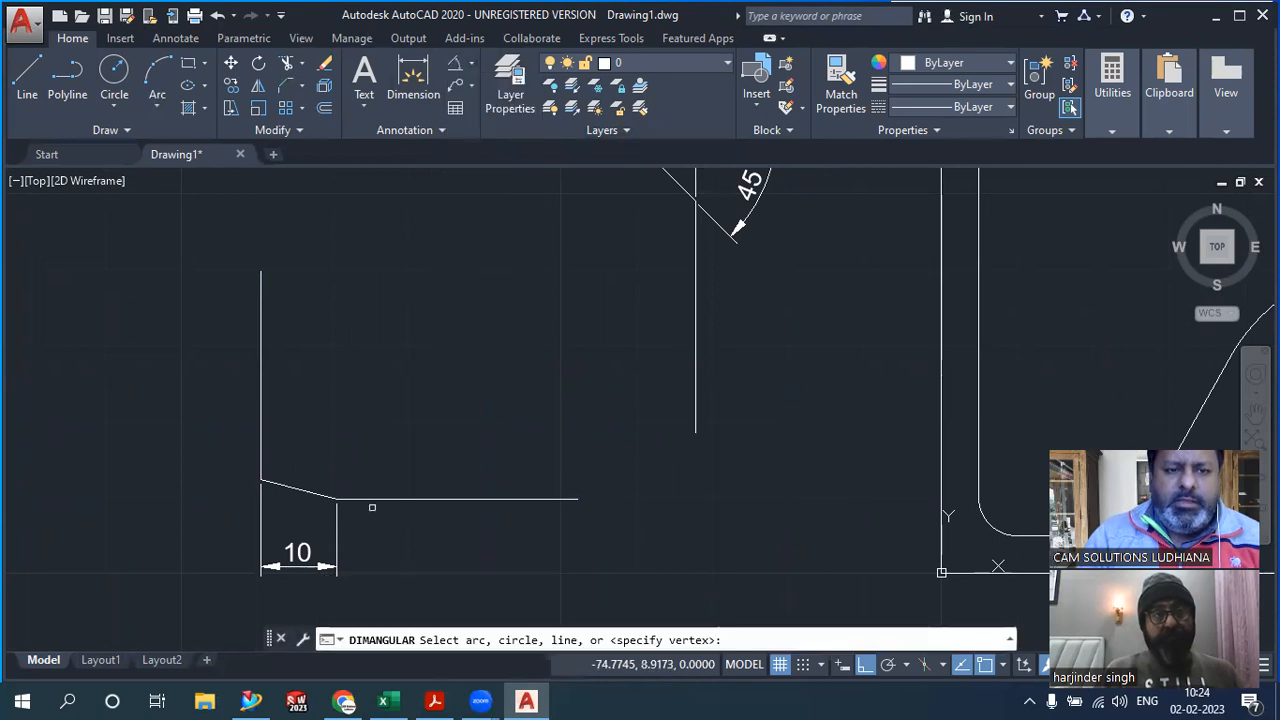
click(368, 499)
click(304, 491)
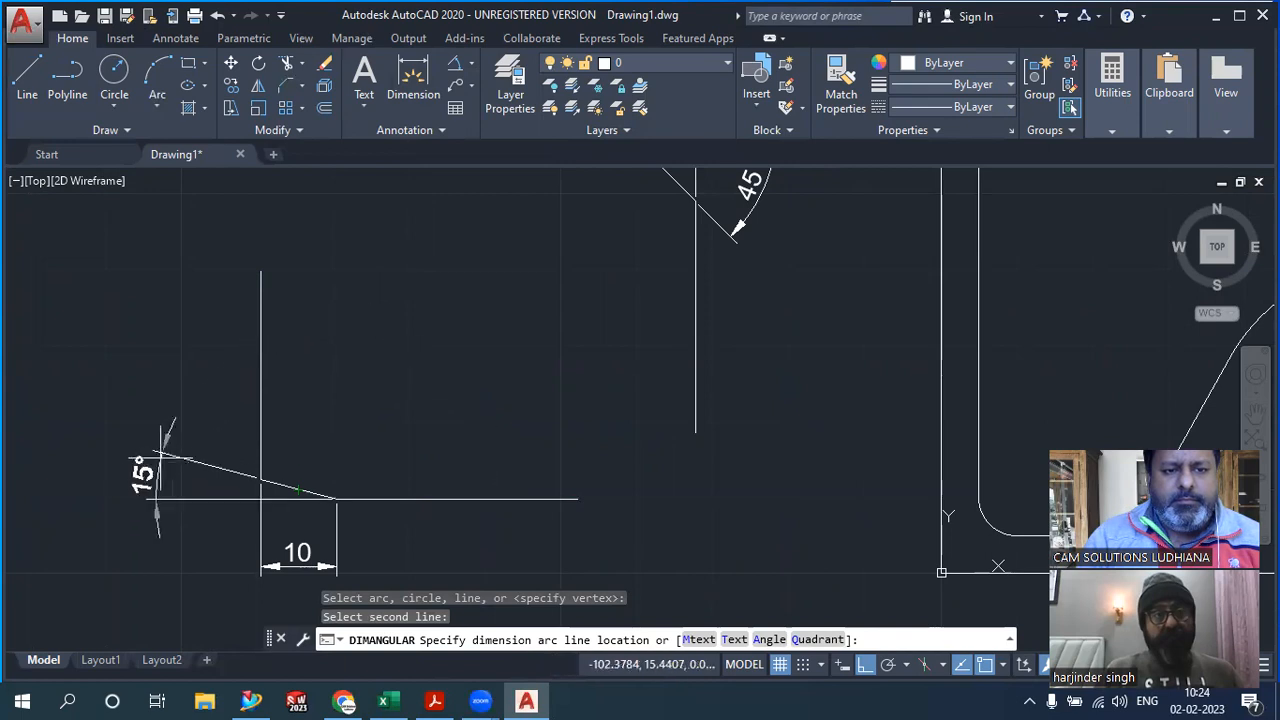
click(160, 457)
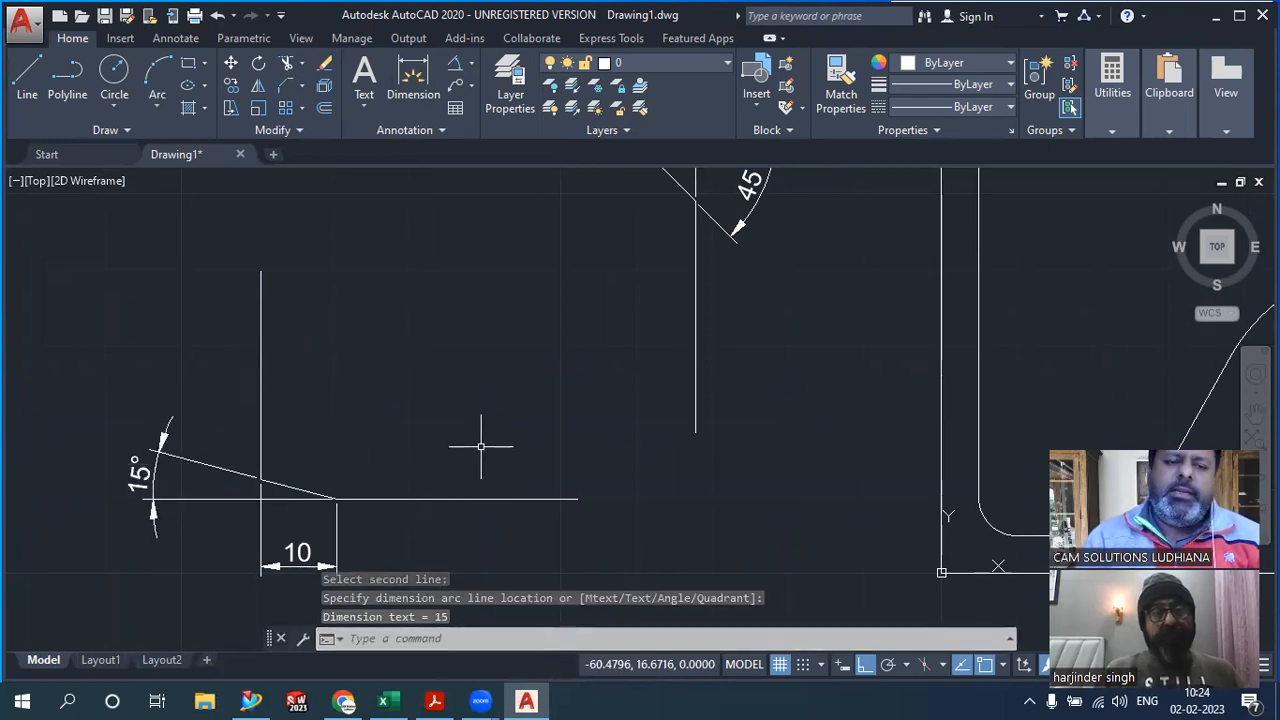
Check the chamfers in 2d.pdf and chamfer the inner profile's upper-left corner by the Angle method with length 10 and angle 45
scroll(357, 403, down, 3)
middle_drag(543, 437, 77, 514)
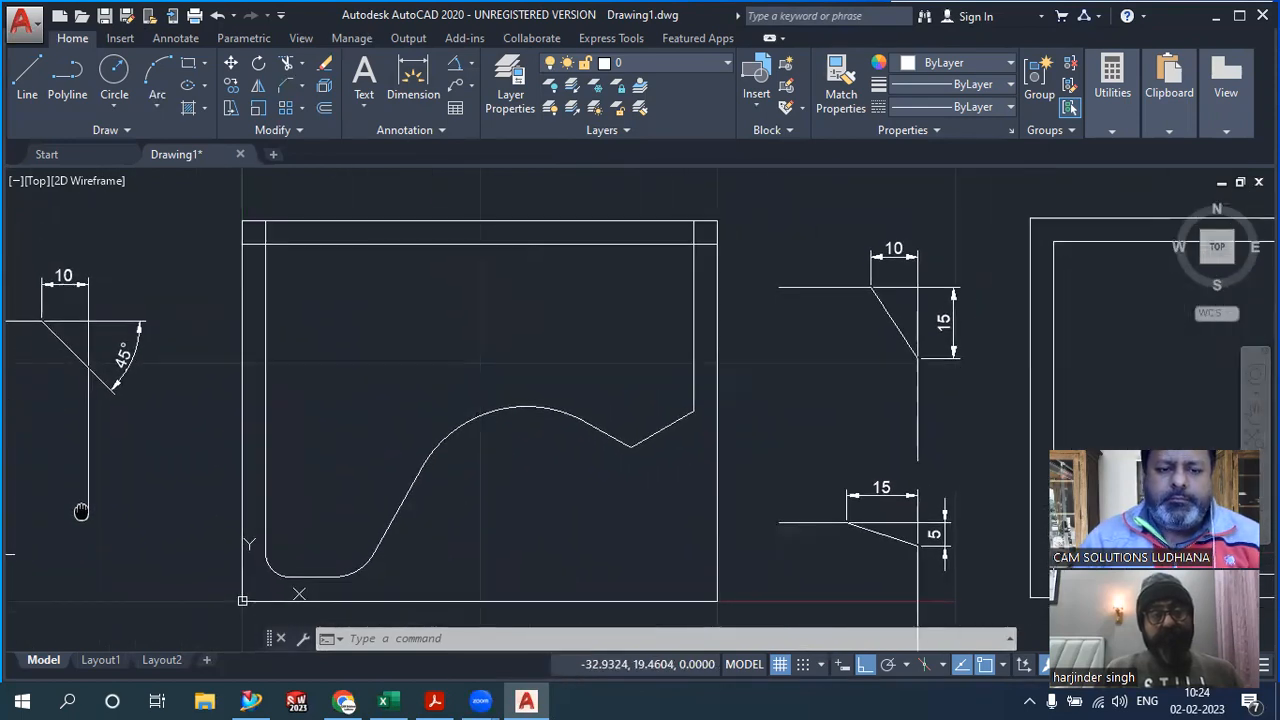
click(431, 700)
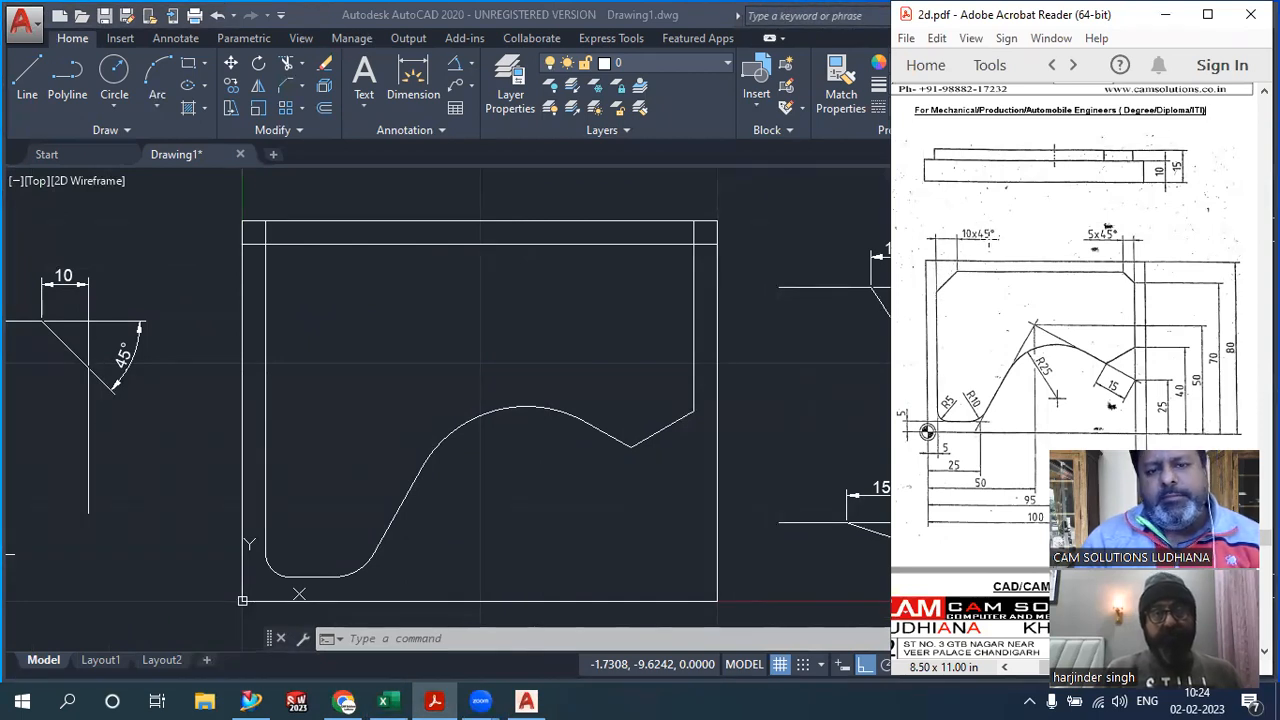
click(437, 186)
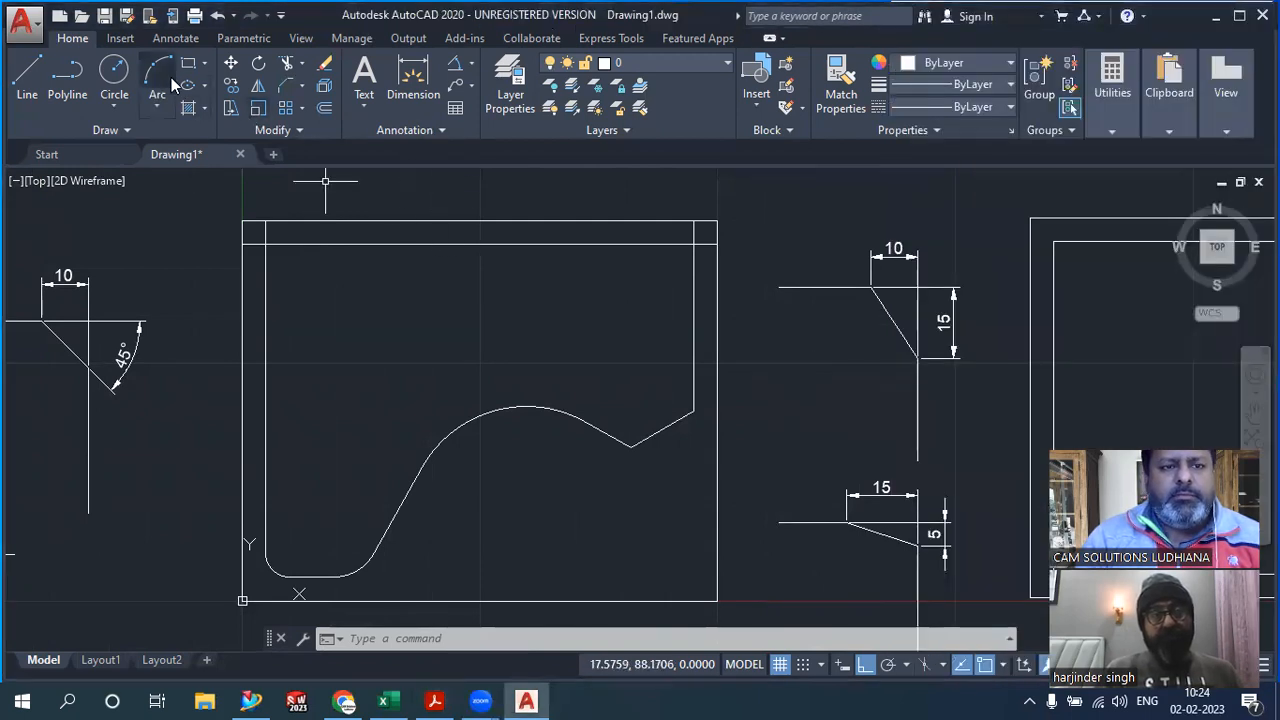
click(289, 84)
click(708, 639)
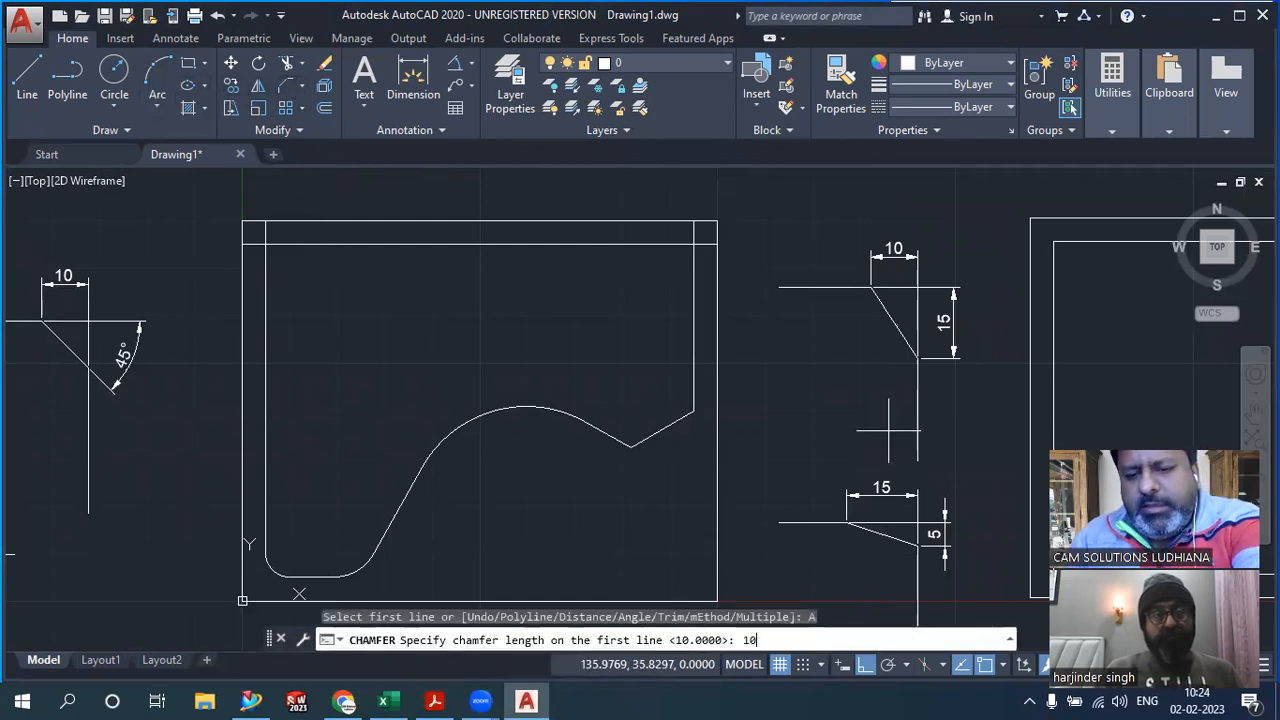
key(Return)
text(45)
key(Return)
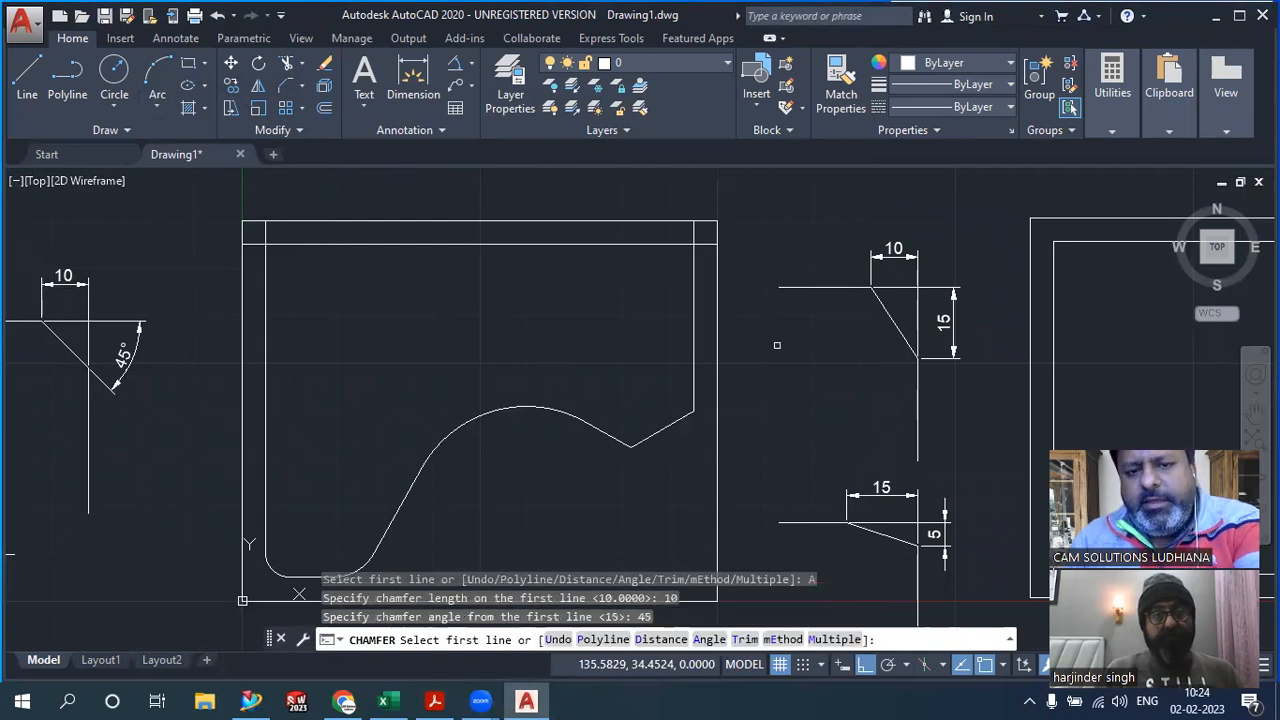
click(294, 244)
click(268, 296)
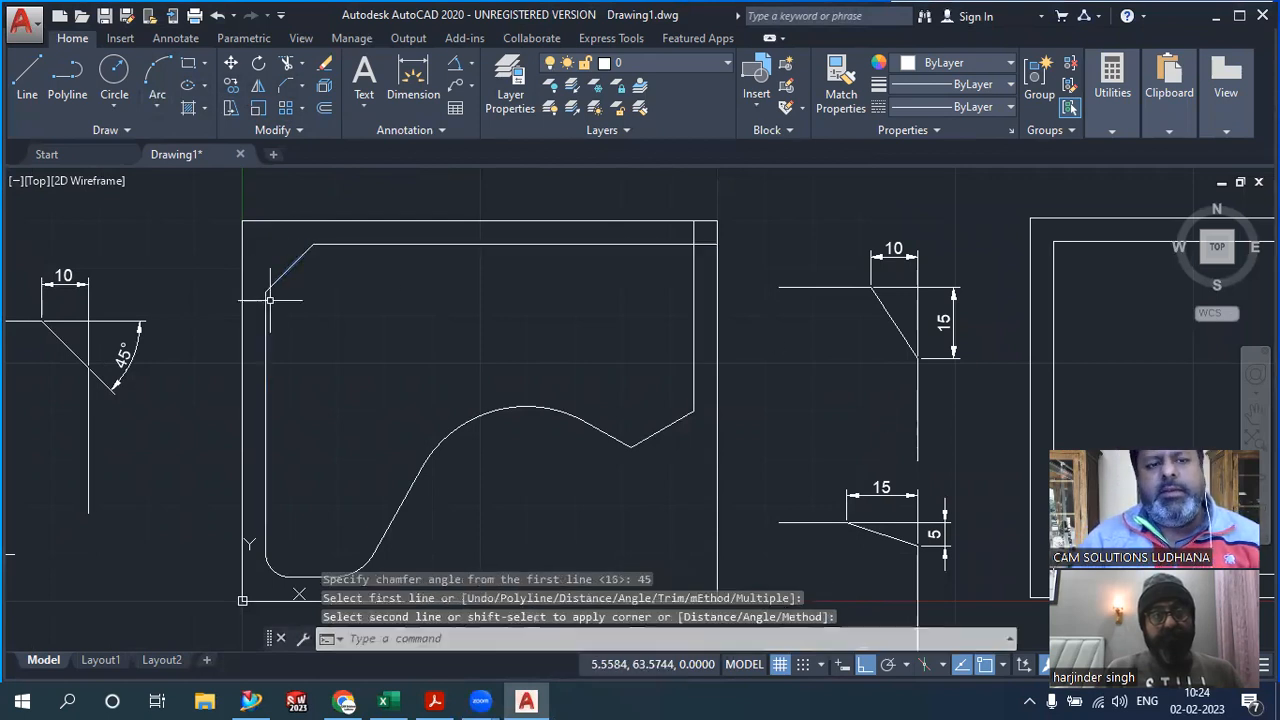
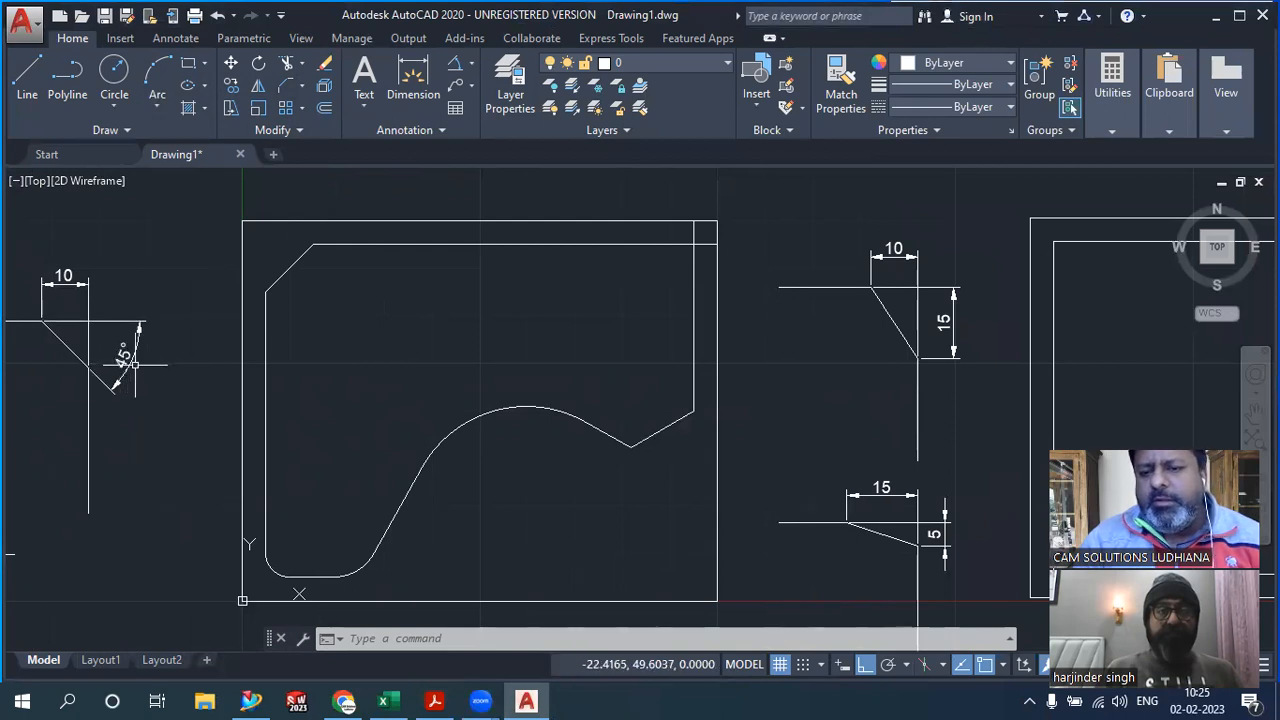
Chamfer the inner profile's upper-right corner by the Angle method with length 5 on the top line and angle 45
middle_drag(426, 349, 333, 354)
text(cha)
key(Return)
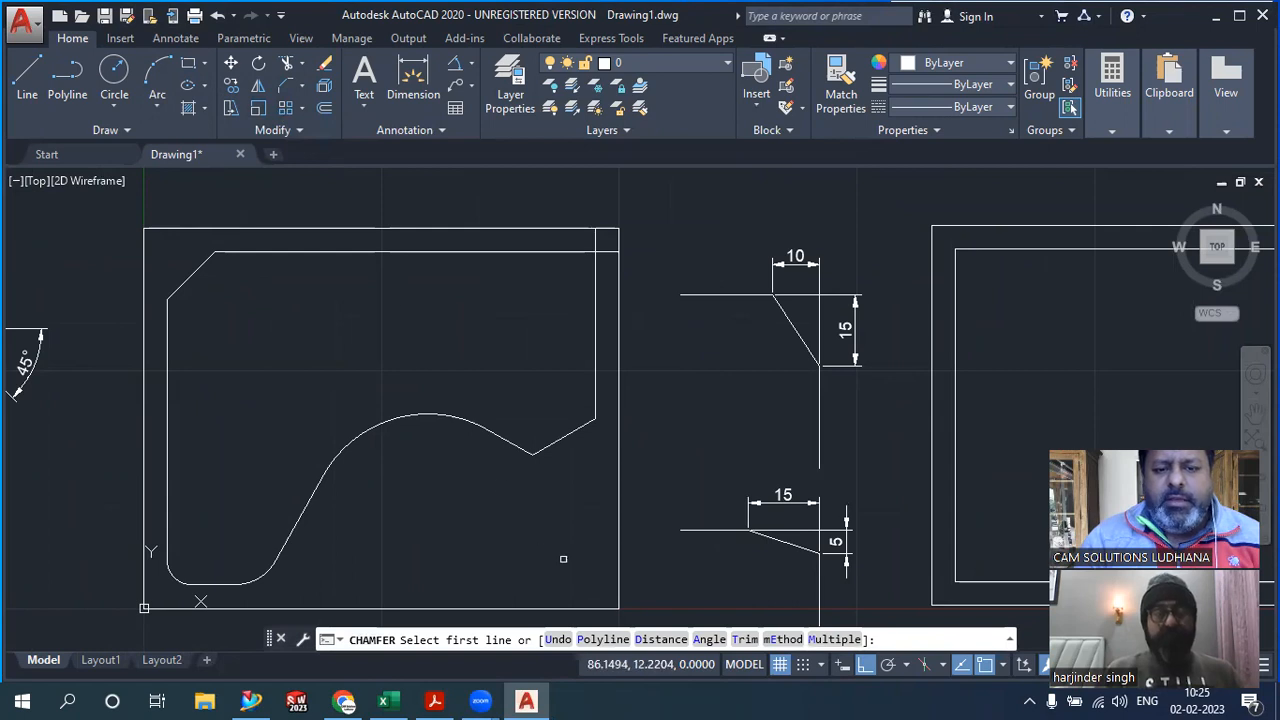
click(712, 639)
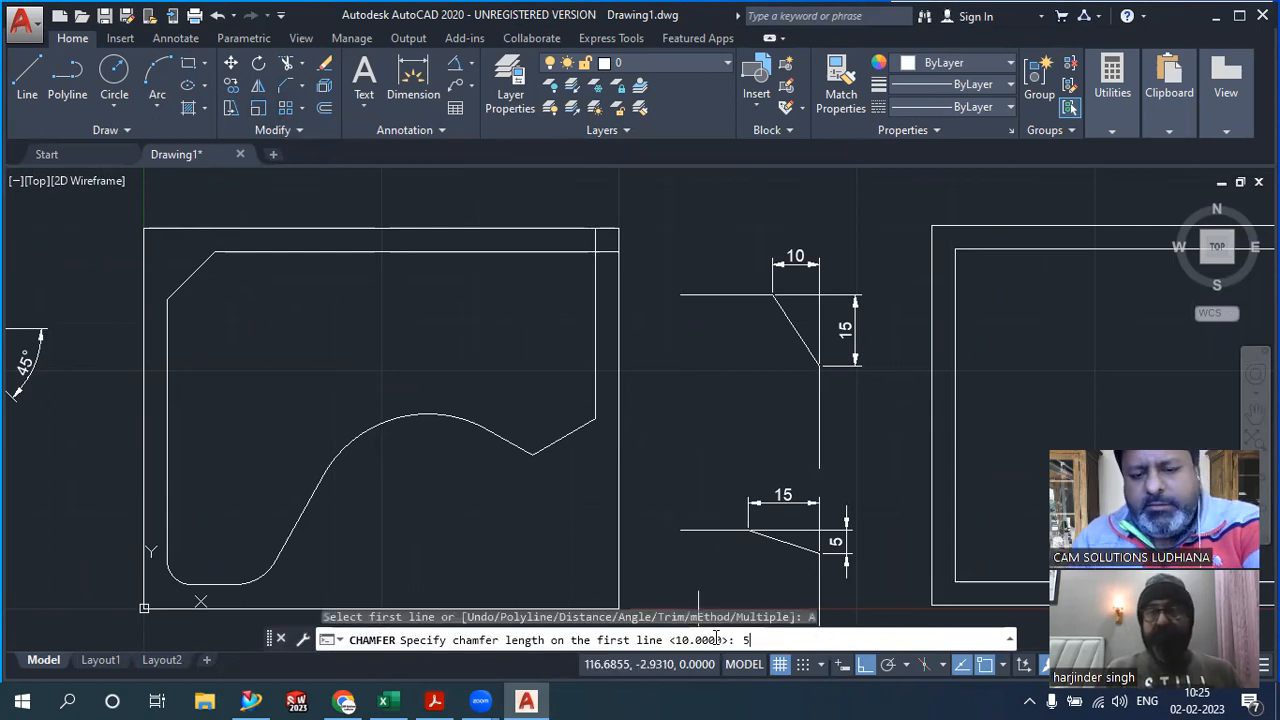
text(5)
key(Return)
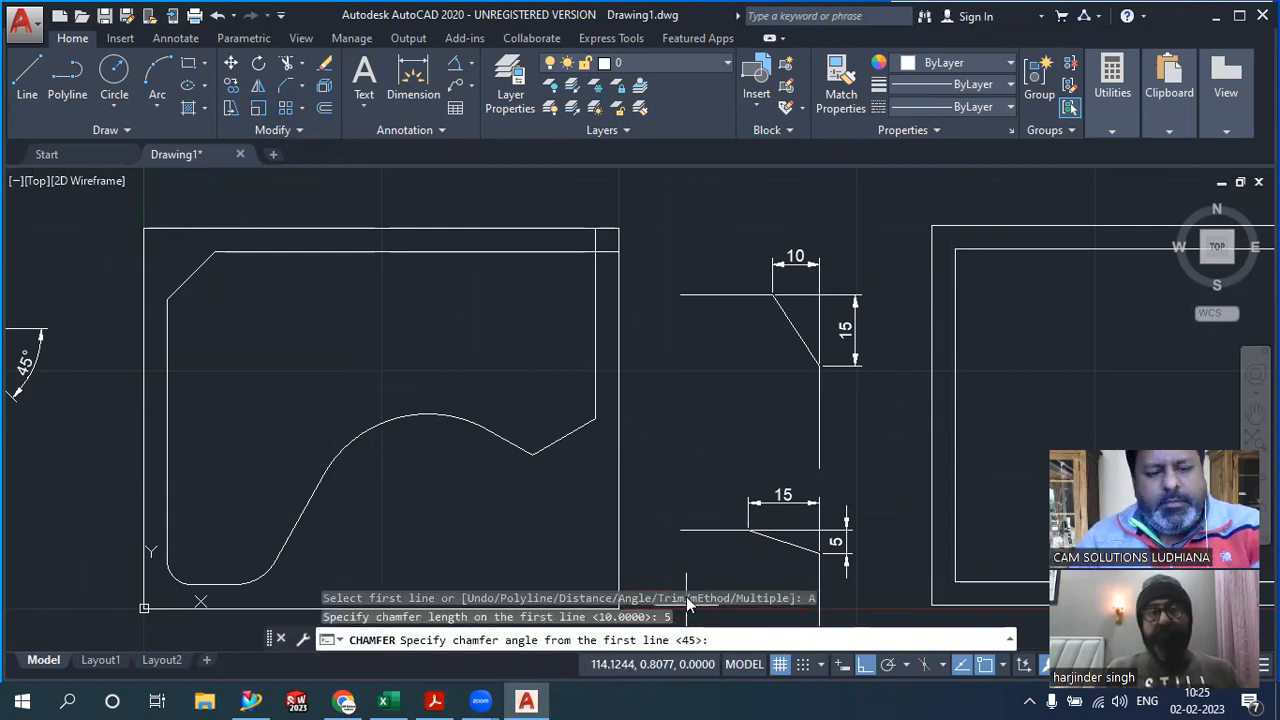
text(45)
key(Return)
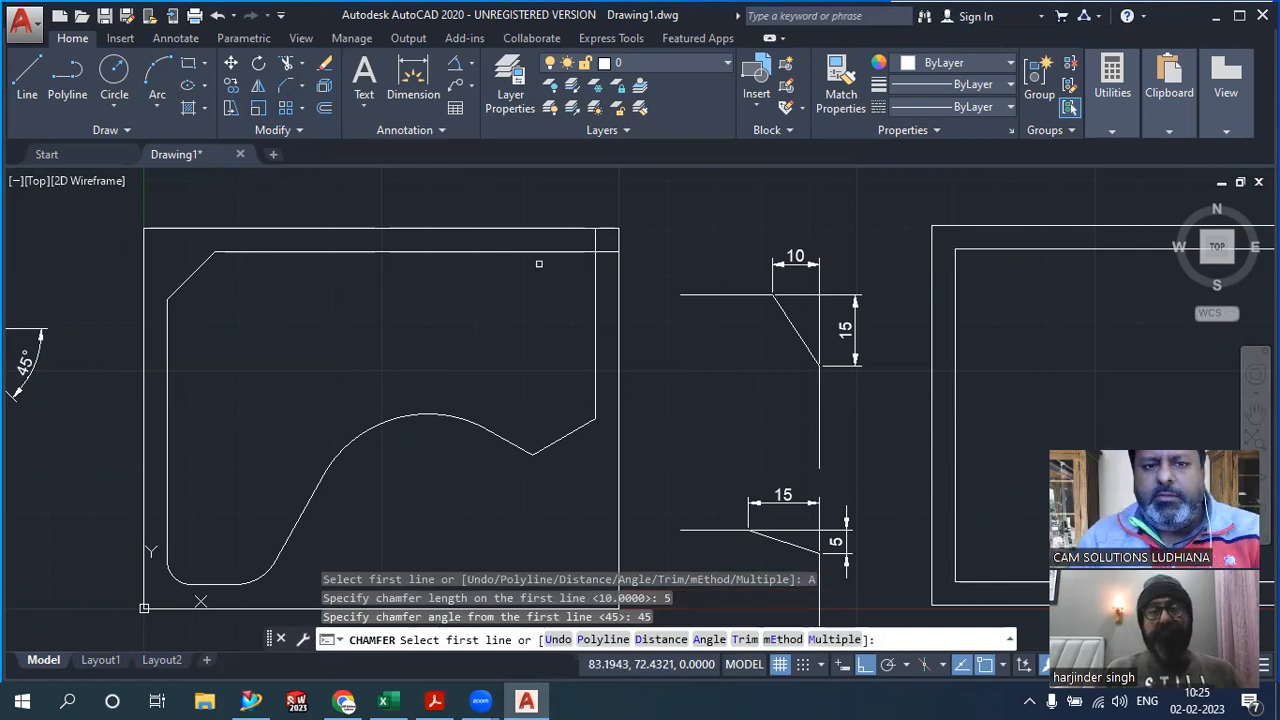
click(548, 251)
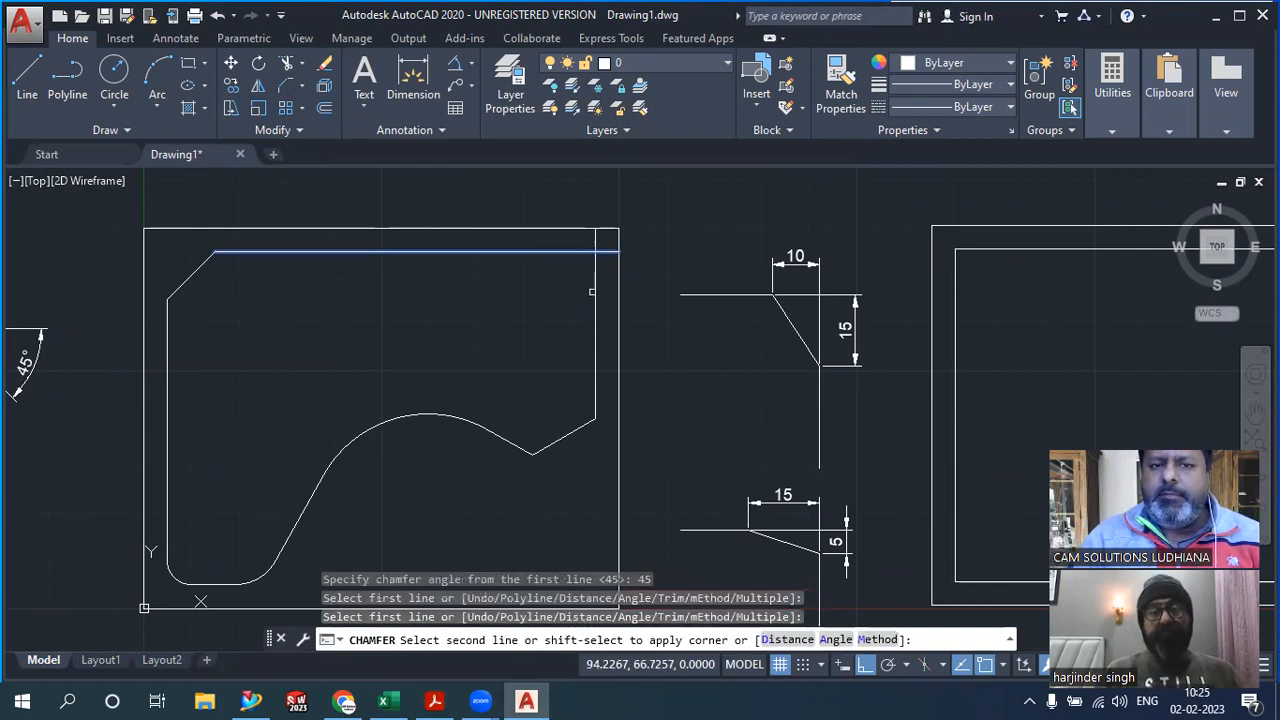
click(595, 291)
Compare the chamfered plate profile with the drawing in 2d.pdf and return to the AutoCAD drawing
scroll(689, 308, down, 2)
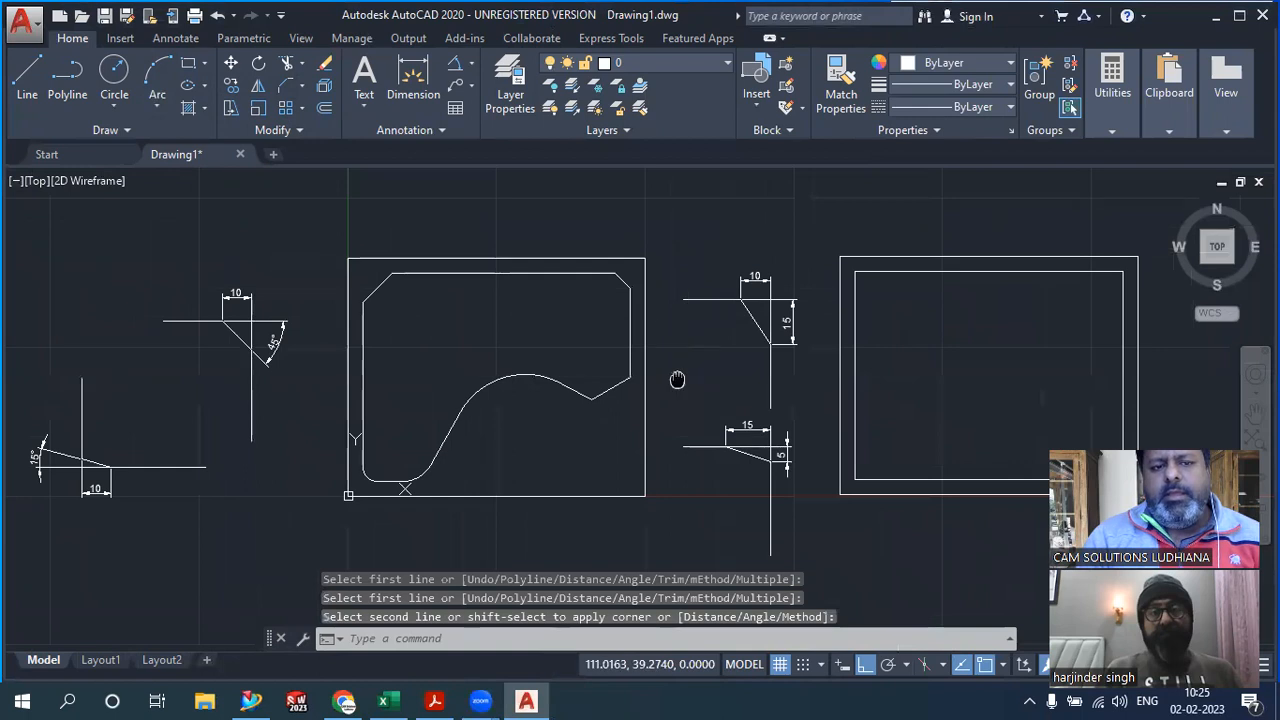
middle_drag(677, 380, 622, 368)
click(434, 700)
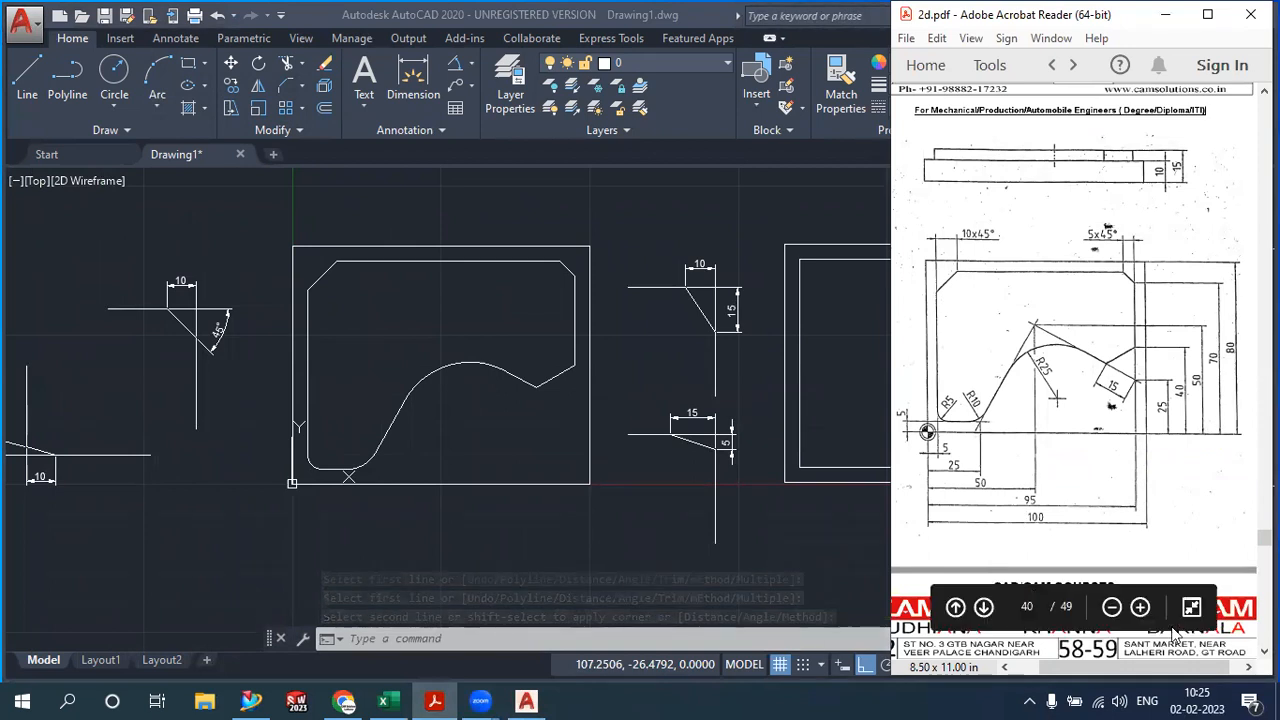
click(818, 580)
middle_drag(475, 489, 486, 526)
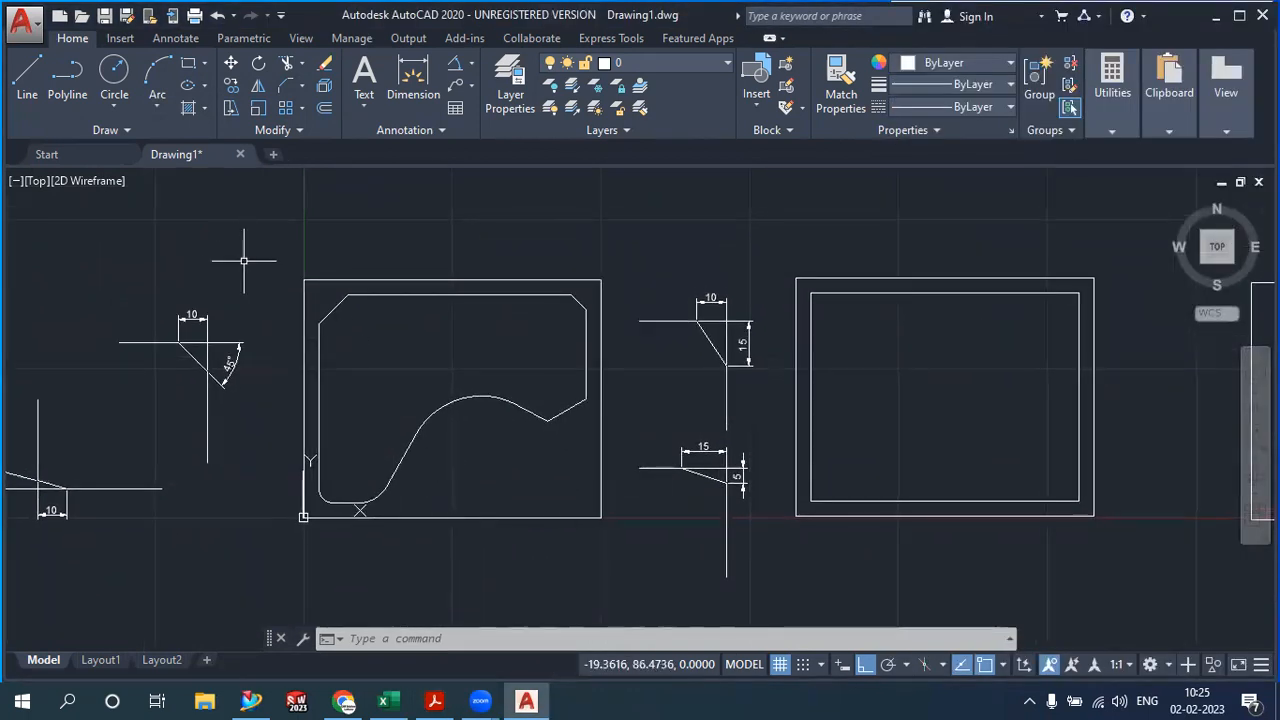
mouse_move(233, 250)
middle_down()
mouse_move(283, 226)
mouse_move(200, 274)
mouse_move(282, 268)
mouse_move(279, 257)
middle_up()
mouse_move(279, 252)
mouse_down()
mouse_move(325, 268)
mouse_move(257, 265)
mouse_move(274, 220)
mouse_move(259, 208)
mouse_move(230, 410)
mouse_move(100, 250)
mouse_move(12, 400)
mouse_move(141, 259)
mouse_up()
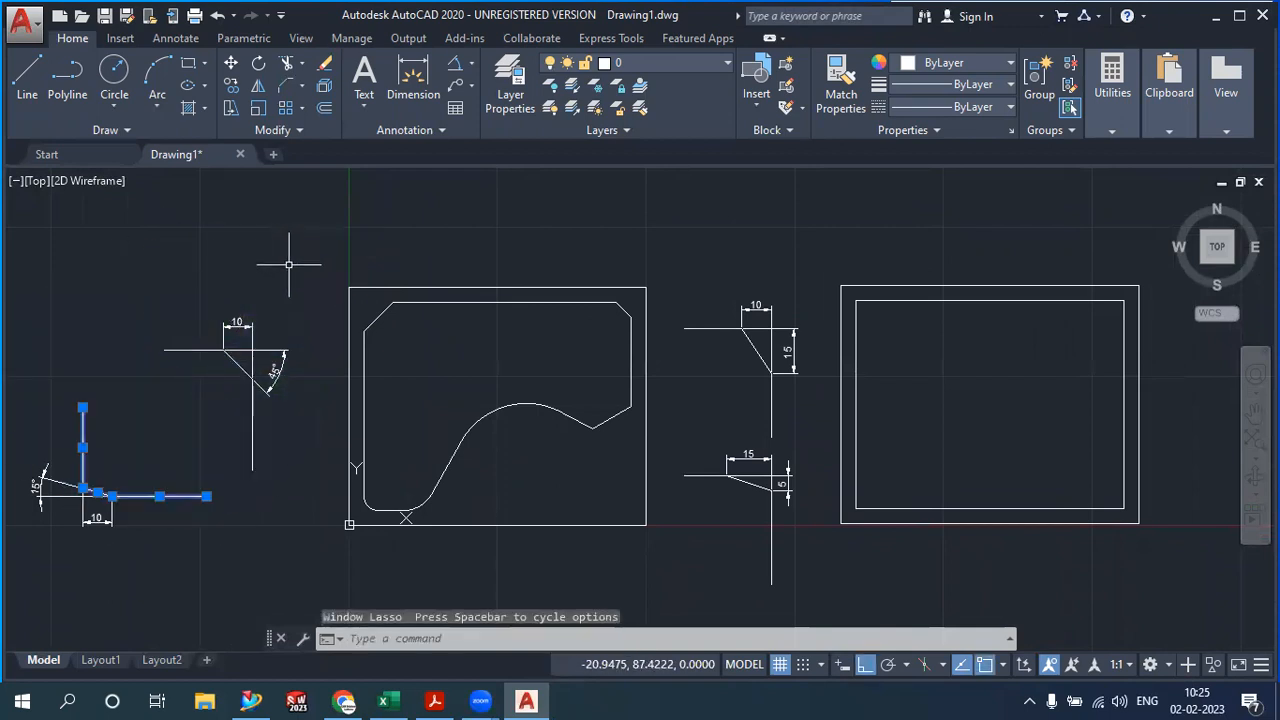
key(Escape)
mouse_move(257, 245)
mouse_down()
mouse_move(262, 232)
mouse_move(366, 235)
mouse_move(335, 262)
mouse_move(290, 362)
mouse_move(290, 445)
mouse_move(265, 488)
mouse_move(192, 408)
mouse_move(140, 300)
mouse_move(175, 228)
mouse_move(192, 239)
mouse_up()
key(F8)
key(F3)
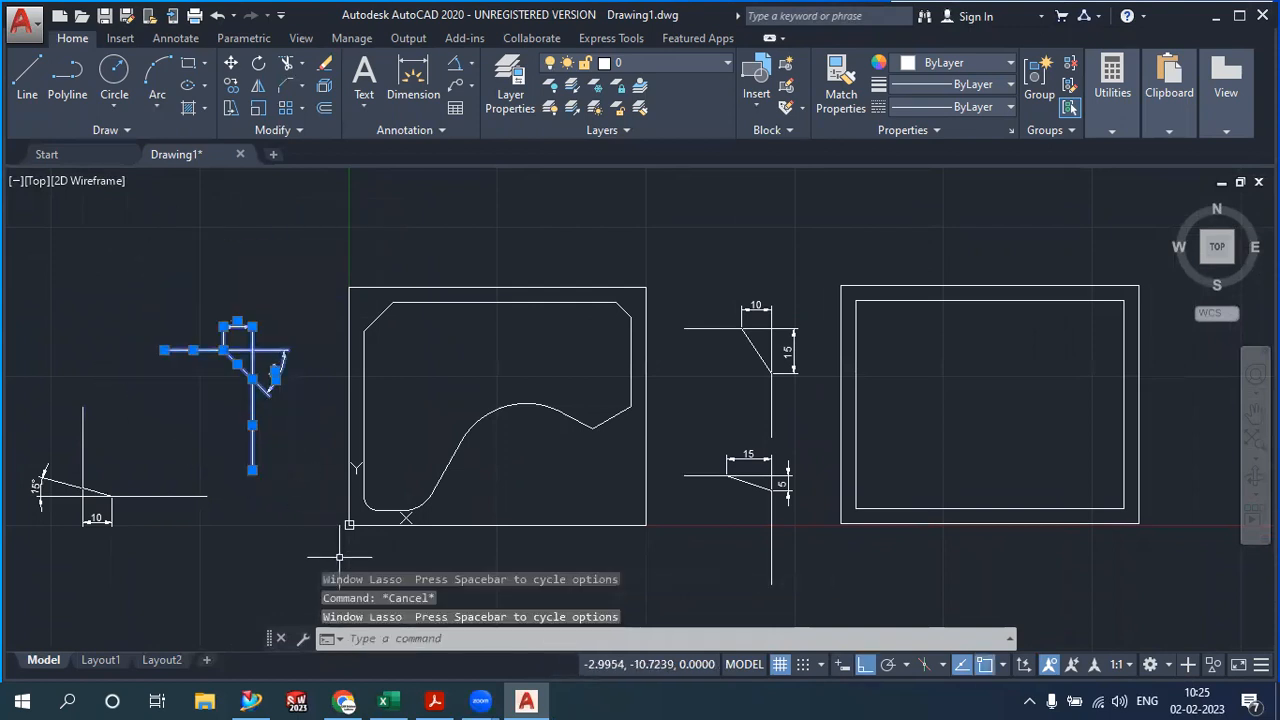
key(Escape)
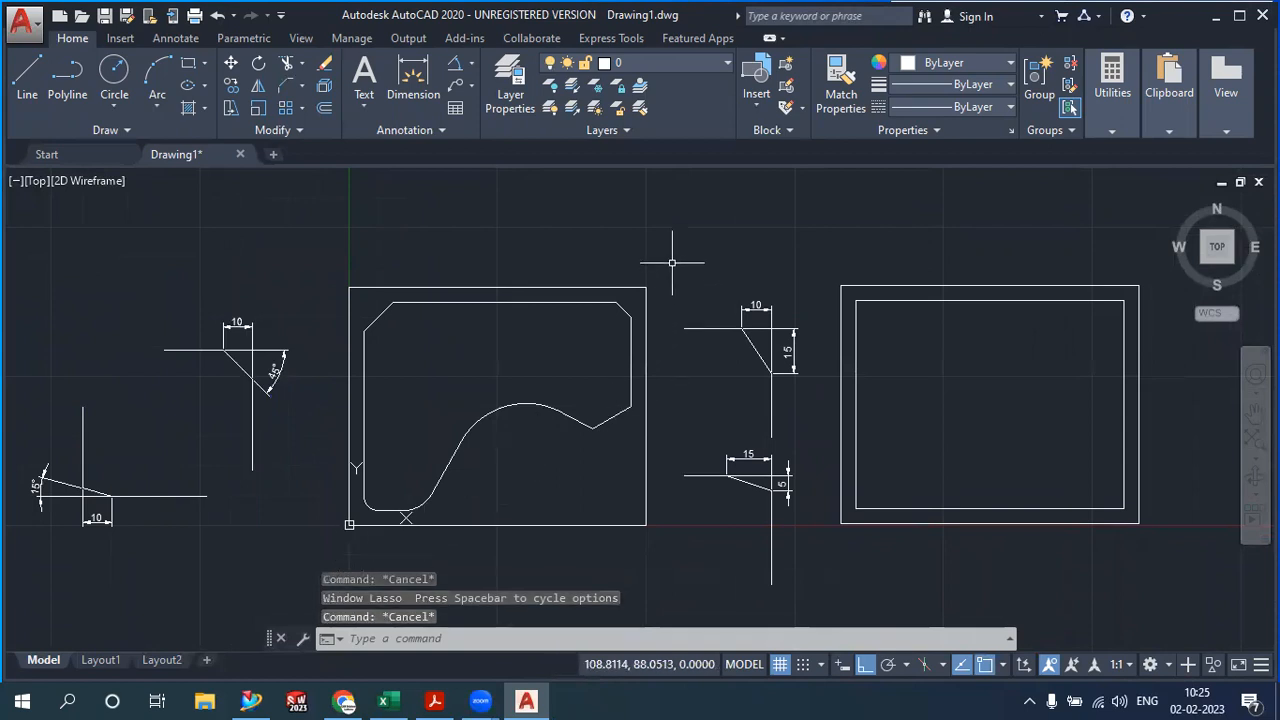
mouse_move(666, 250)
mouse_down()
mouse_move(747, 250)
mouse_move(760, 276)
mouse_move(813, 301)
mouse_move(823, 364)
mouse_move(817, 392)
mouse_move(705, 440)
mouse_move(717, 426)
mouse_move(785, 452)
mouse_move(758, 500)
mouse_move(763, 525)
mouse_move(639, 541)
mouse_up()
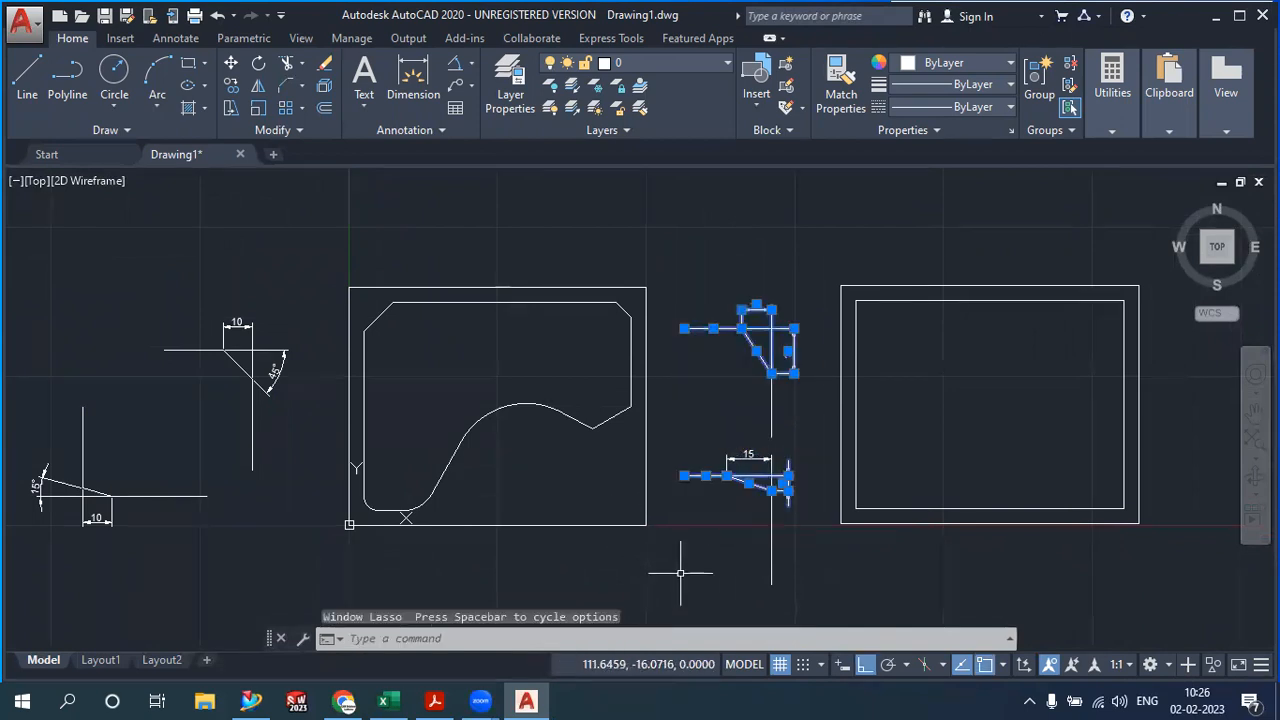
key(Escape)
mouse_move(137, 295)
mouse_down()
mouse_move(255, 285)
mouse_move(294, 384)
mouse_move(265, 503)
mouse_move(211, 431)
mouse_move(140, 402)
mouse_up()
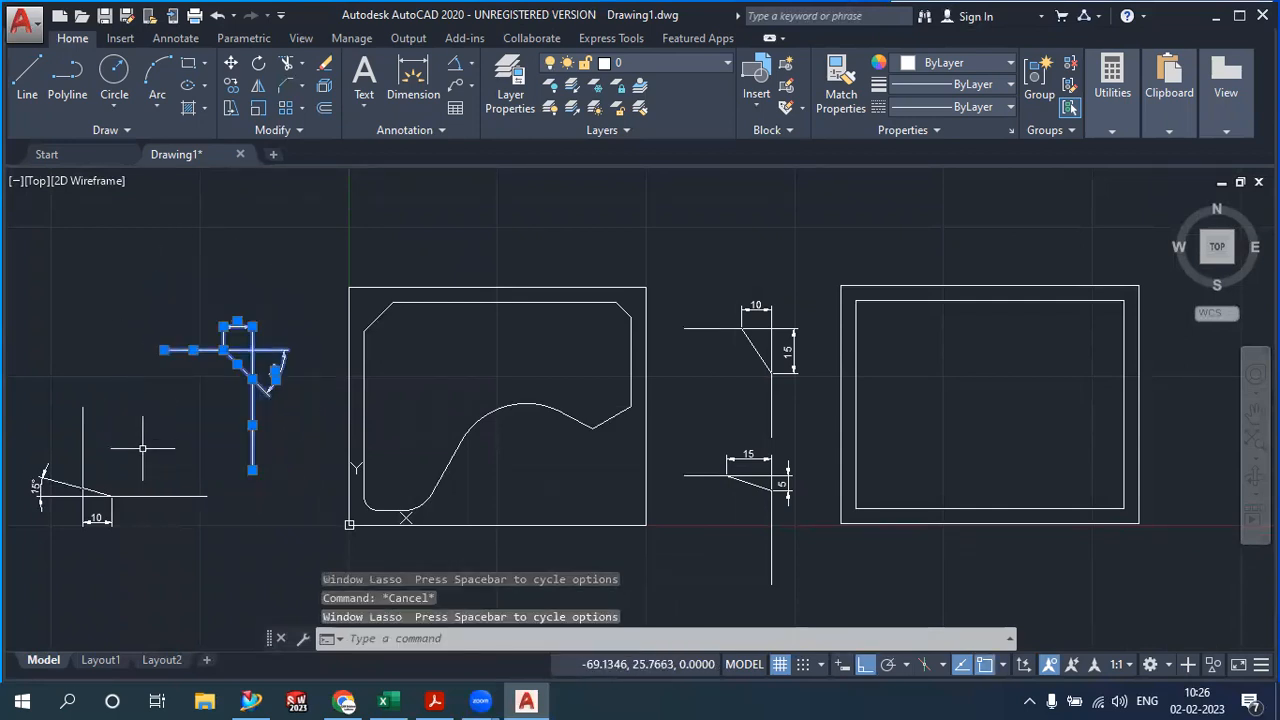
Select both chamfer details to the left of the curved profile with one rectangular window, and clear the selection
key(Escape)
click(22, 277)
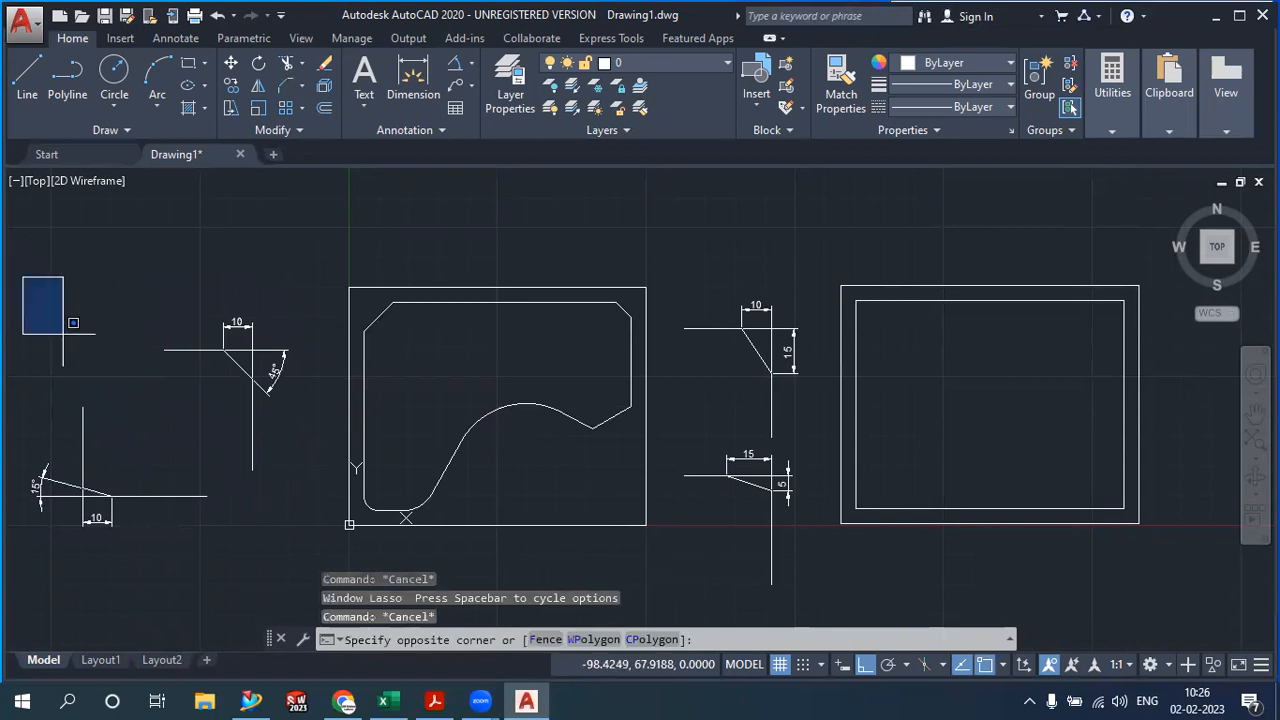
click(308, 563)
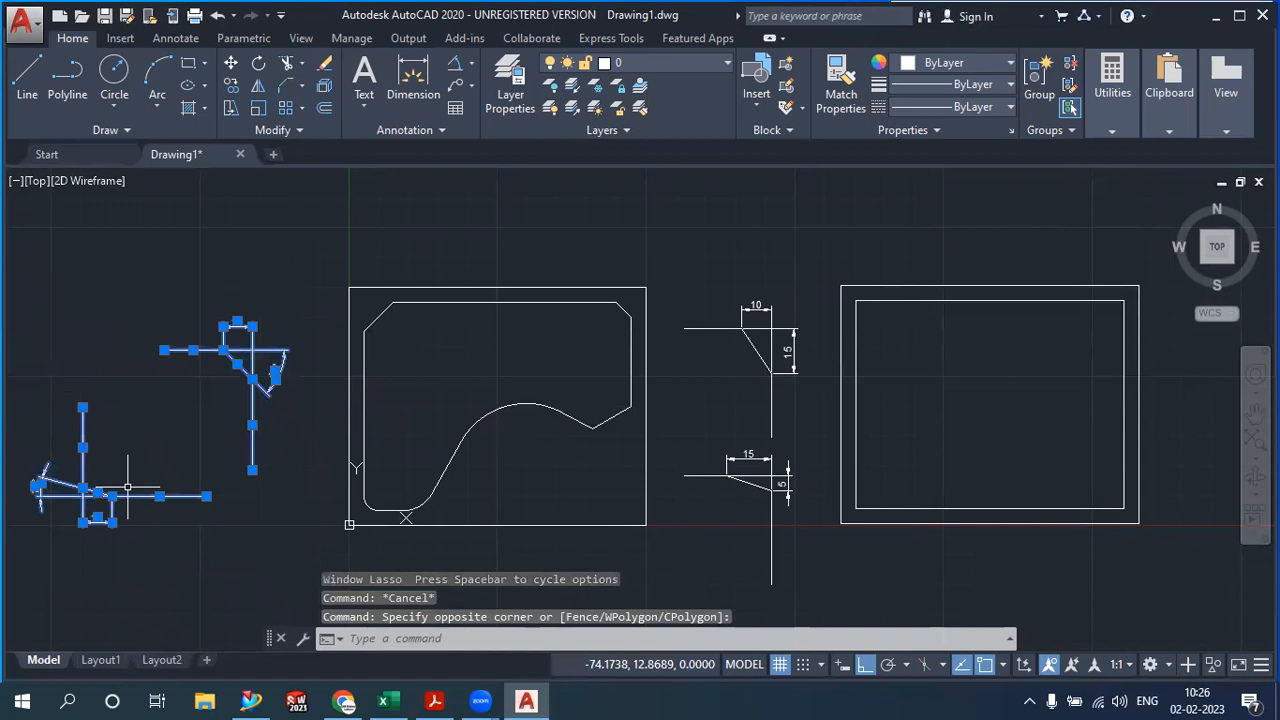
key(Escape)
Frame both angle-dimensioned chamfer details first with a window selection and again with a crossing selection, keeping nothing selected
scroll(125, 480, up, 2)
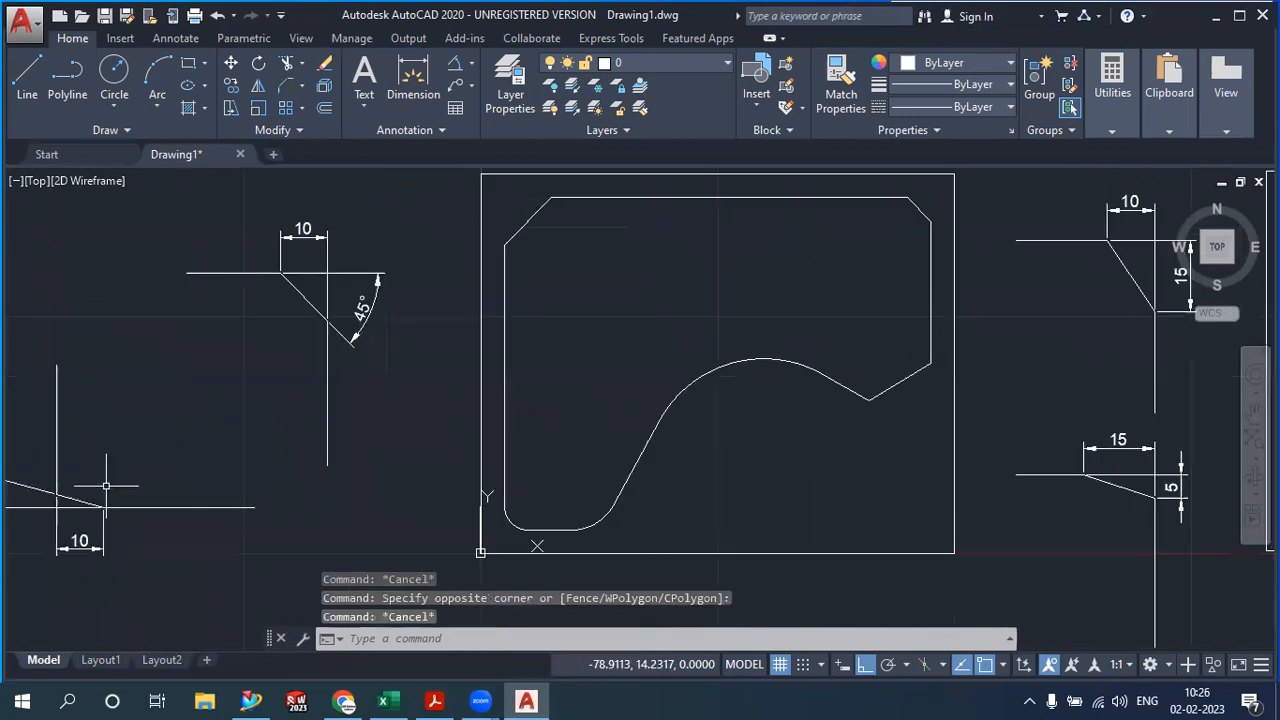
scroll(334, 434, down, 2)
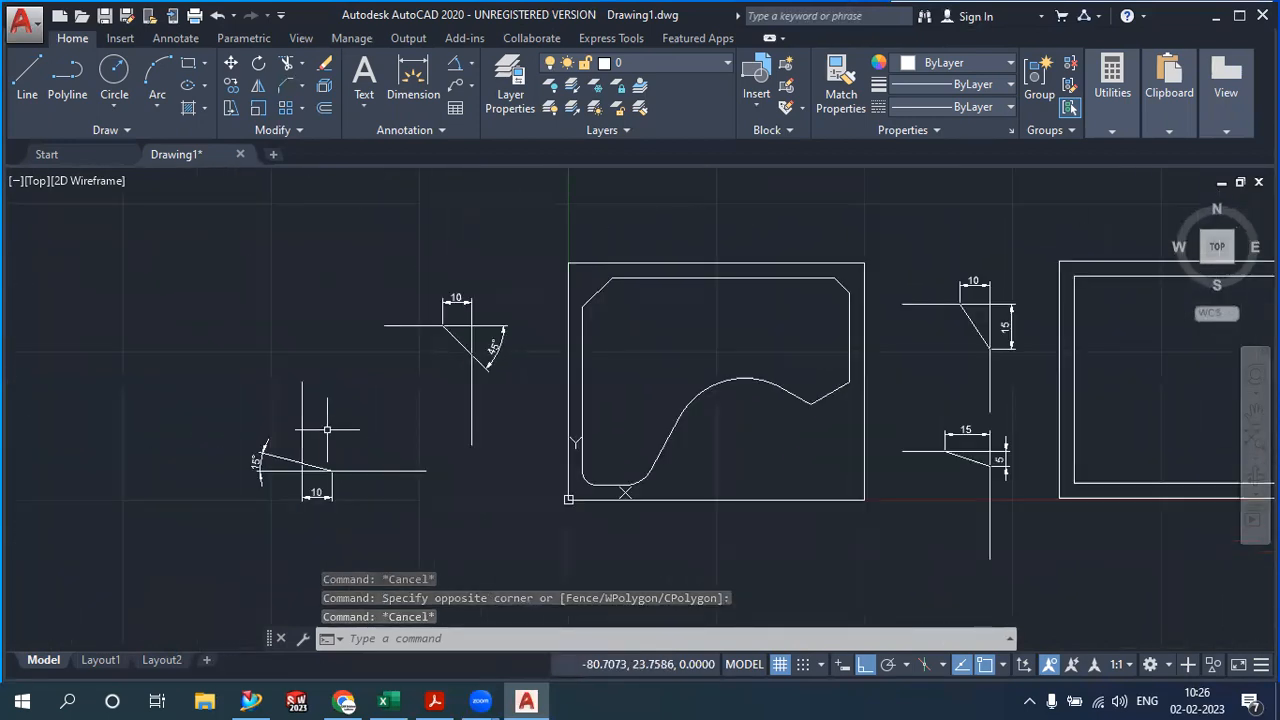
middle_drag(414, 443, 372, 434)
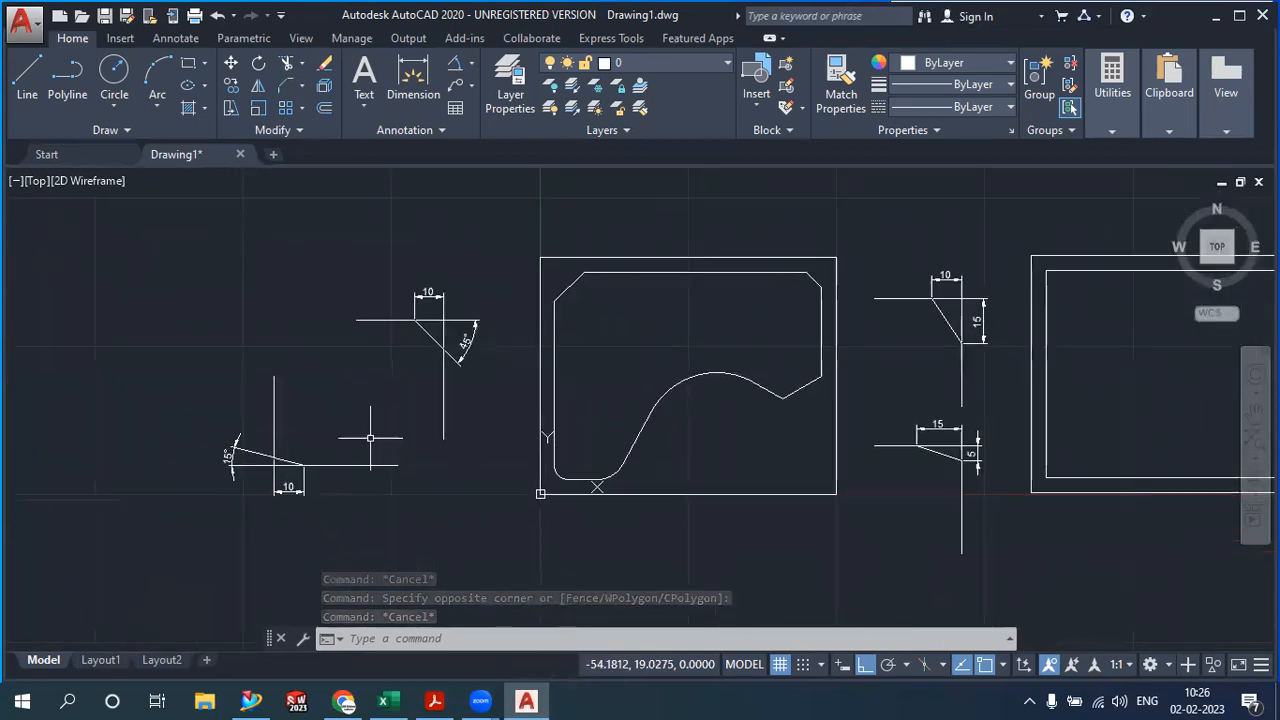
click(190, 253)
click(353, 398)
click(195, 254)
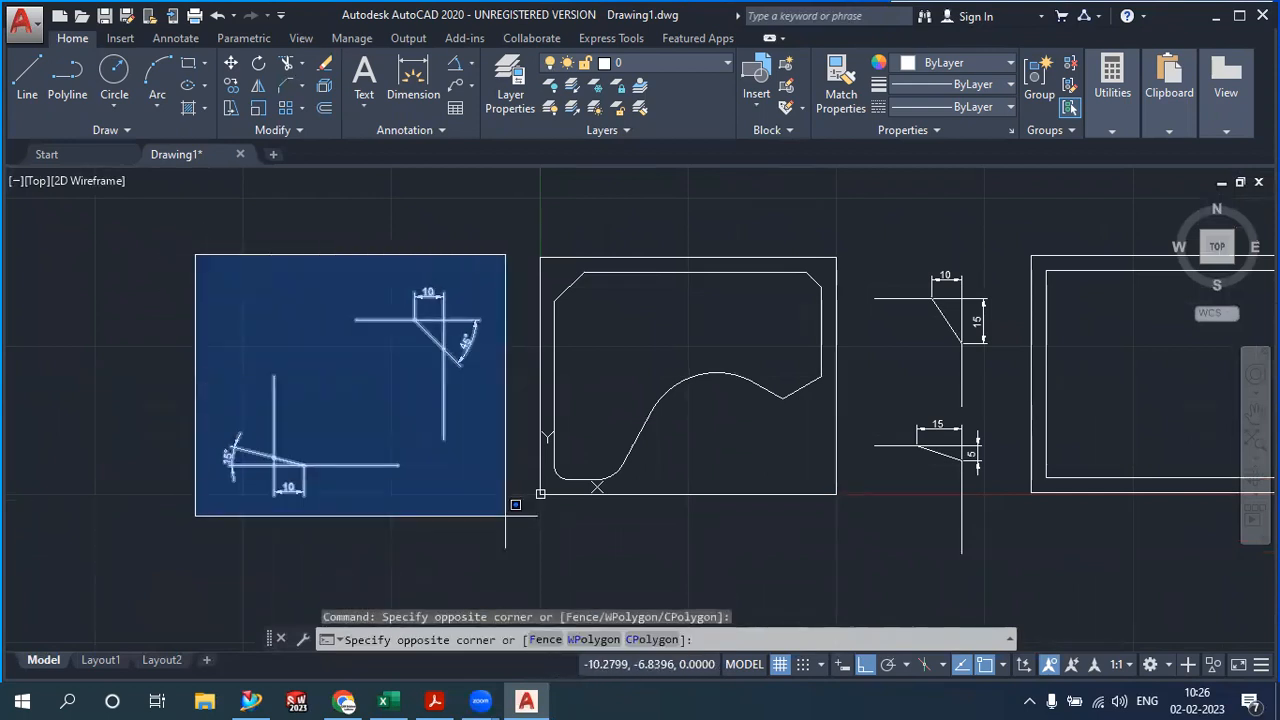
click(220, 316)
click(492, 248)
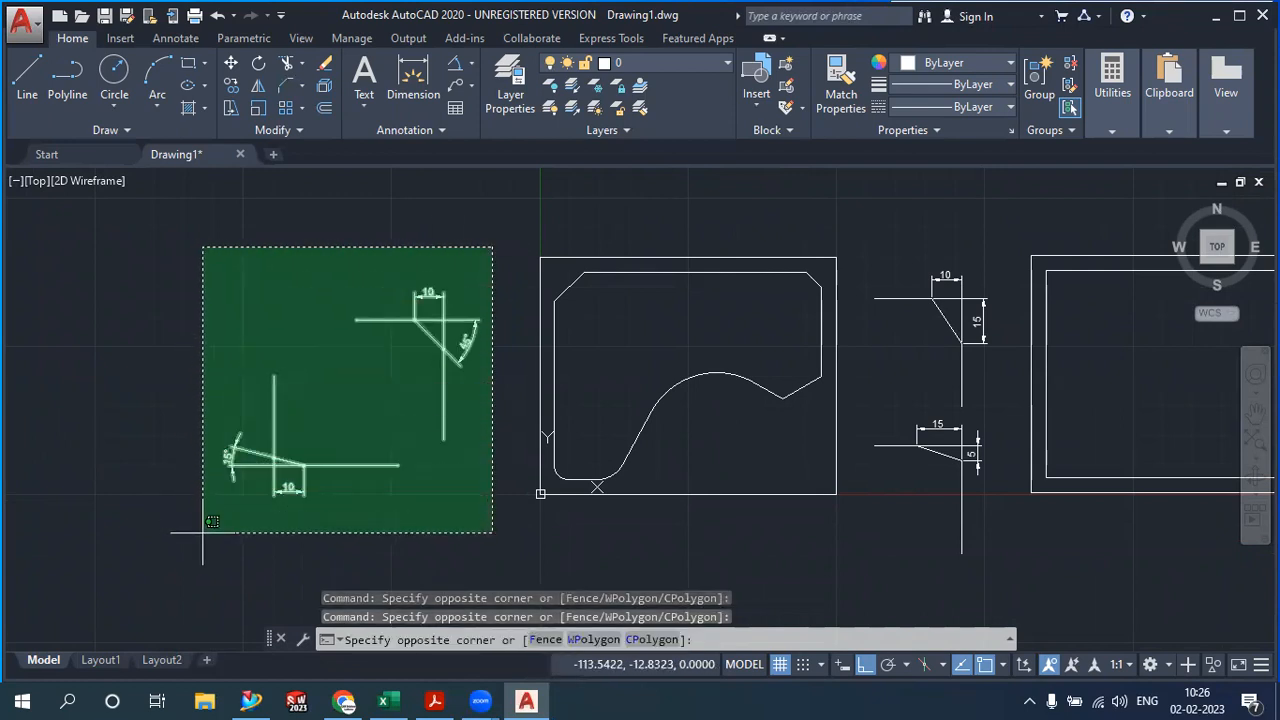
click(205, 252)
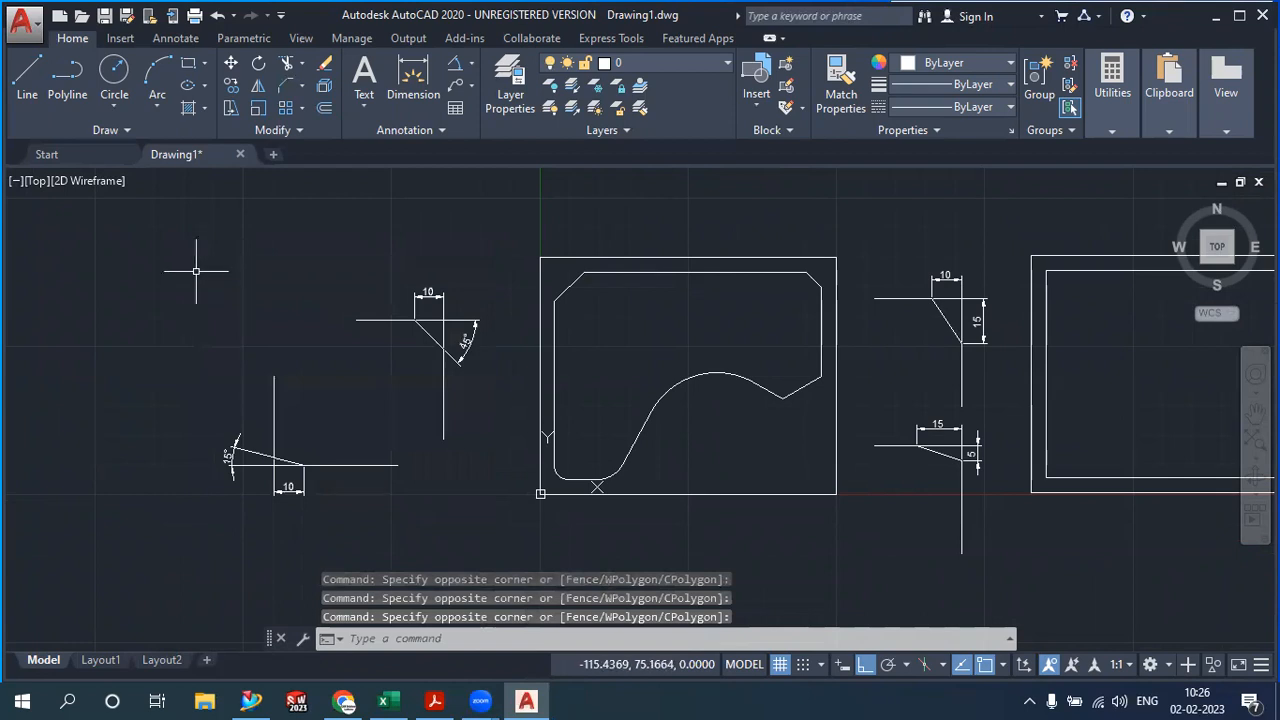
Window-select the vertical line, the chamfer line and the 10 dimension of the 15° detail, and clear the selection
click(161, 266)
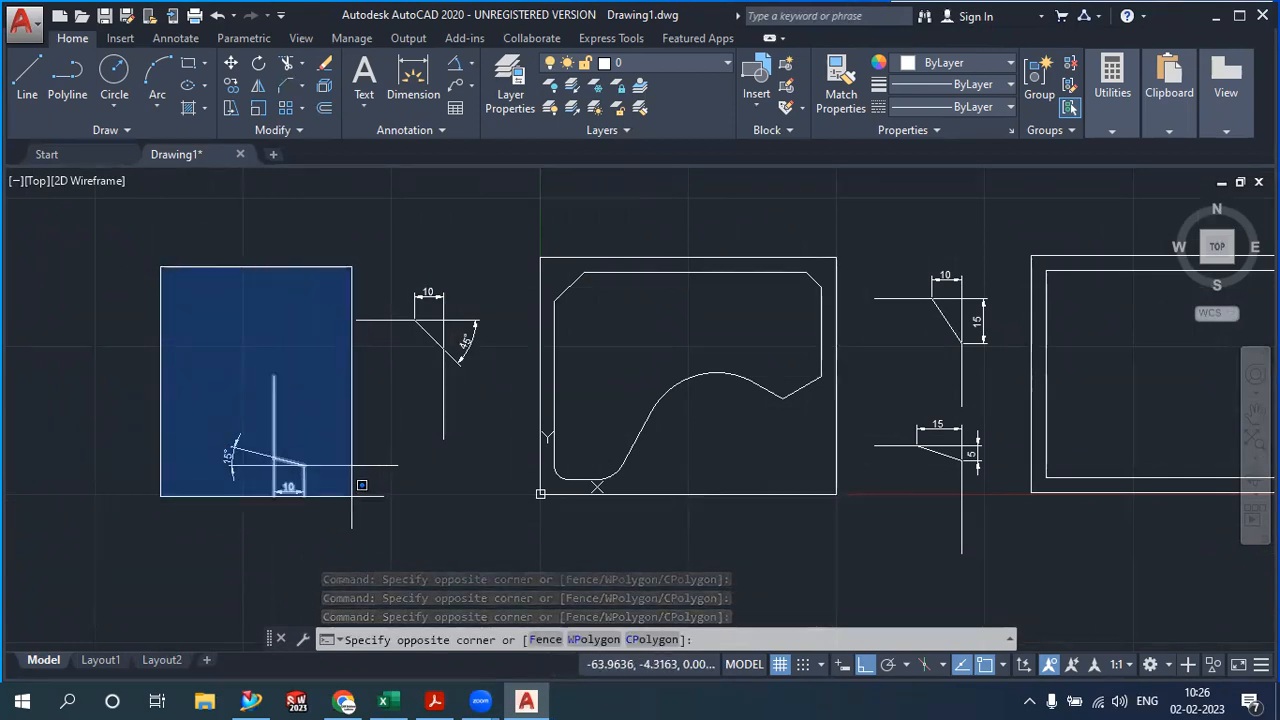
scroll(318, 540, up, 2)
scroll(325, 515, up, 2)
scroll(345, 500, down, 2)
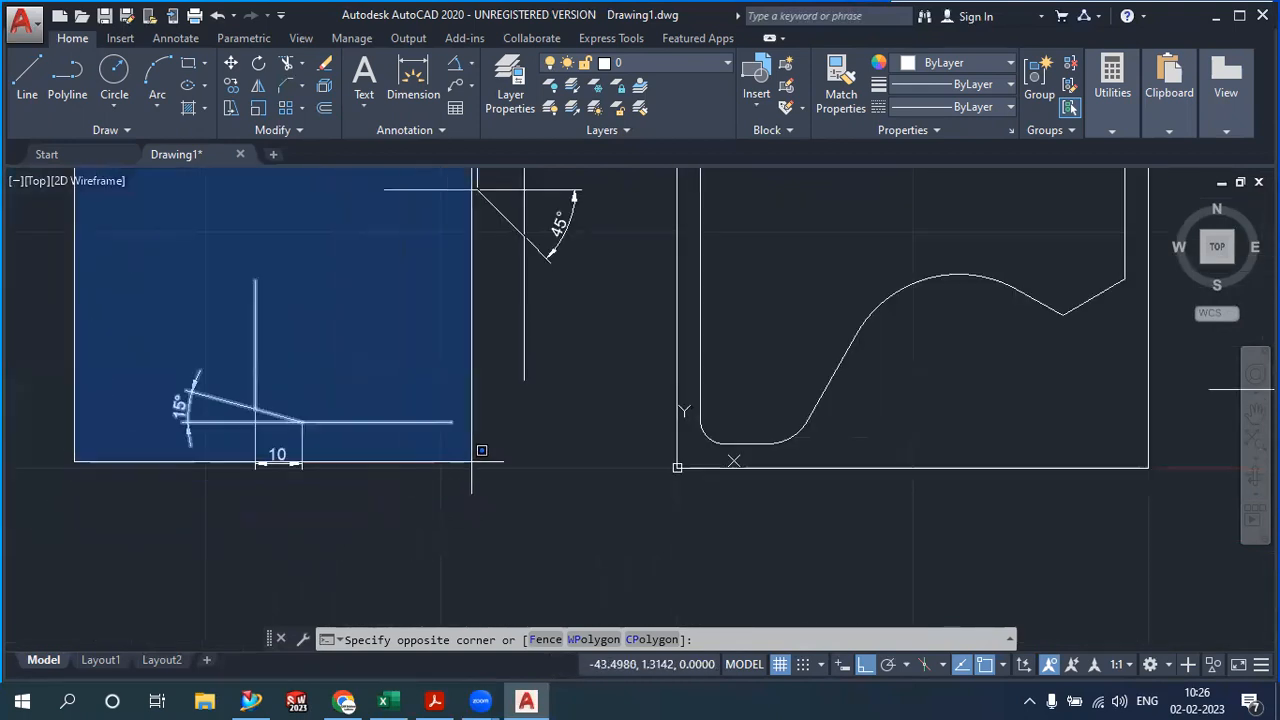
click(356, 507)
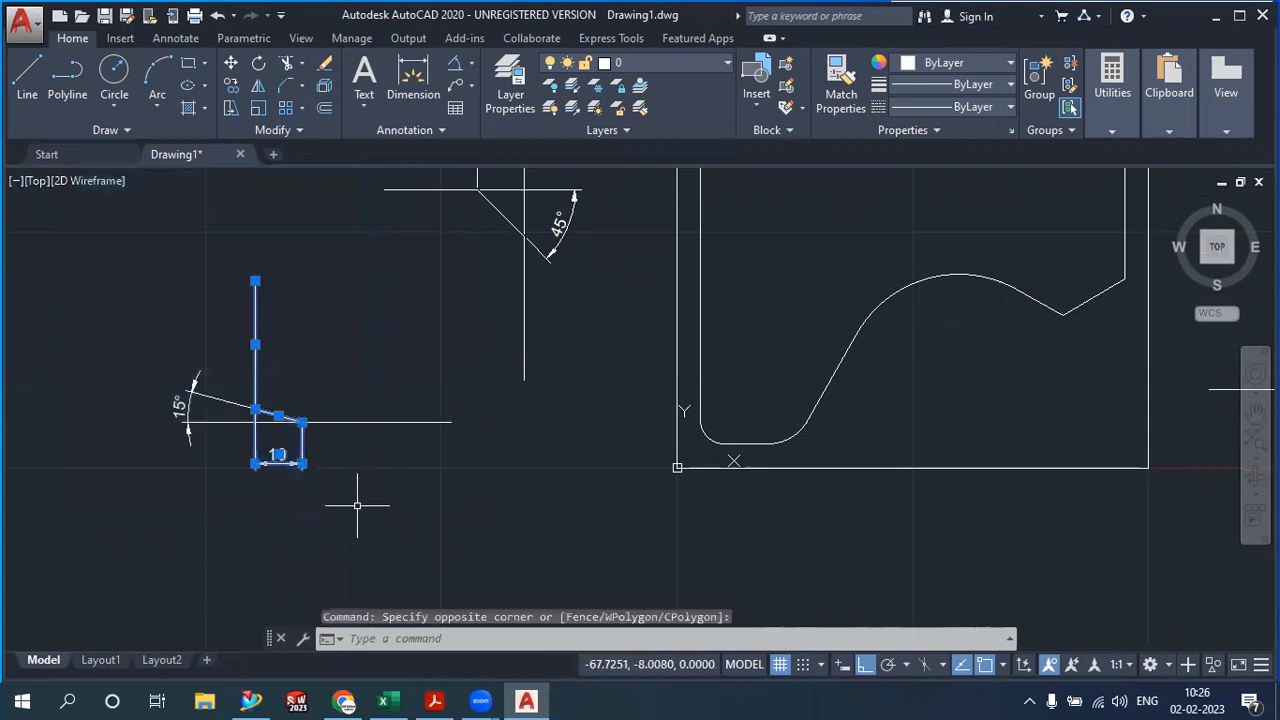
key(Escape)
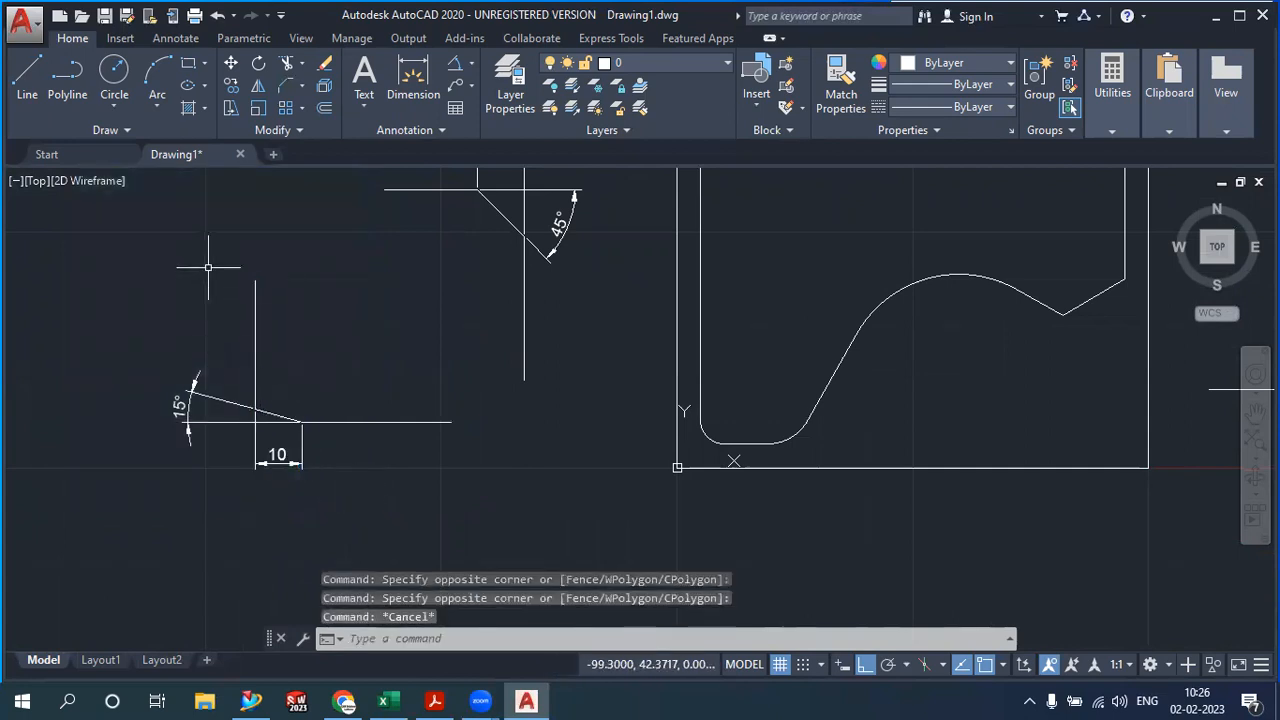
Window-select only the chamfer line and the 10 dimension of the 15° detail, and clear the selection
click(203, 322)
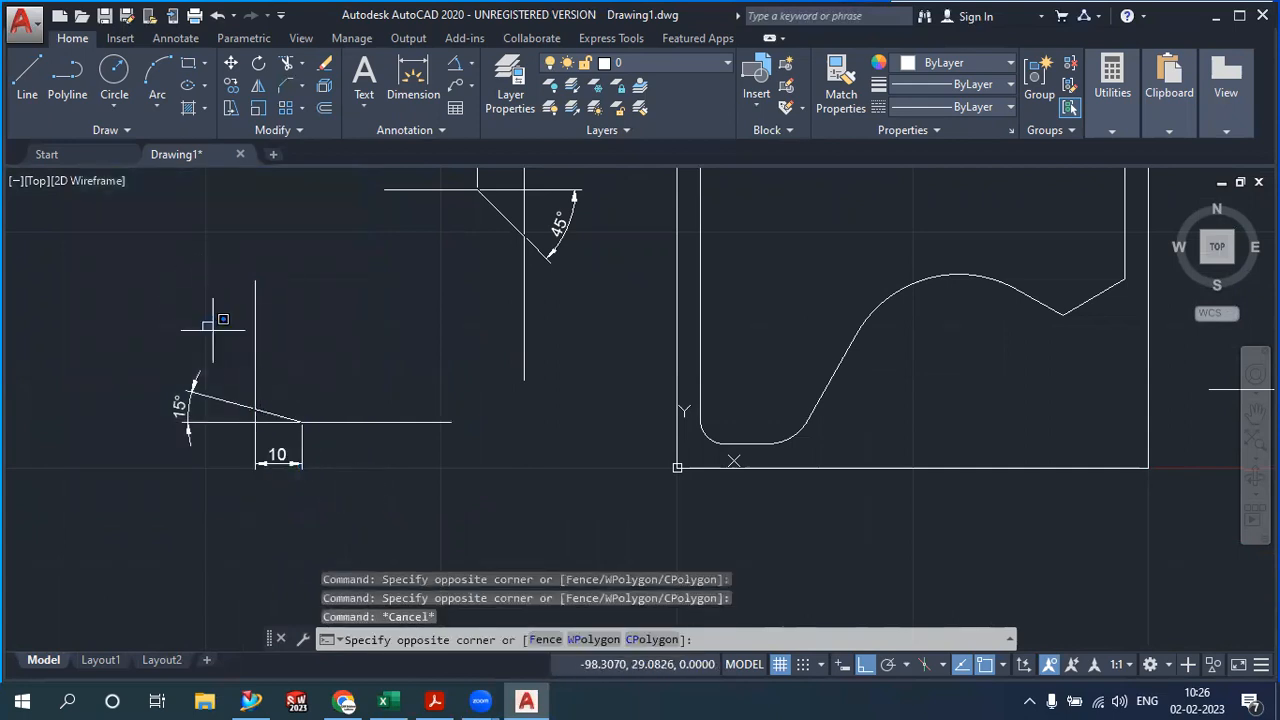
click(329, 481)
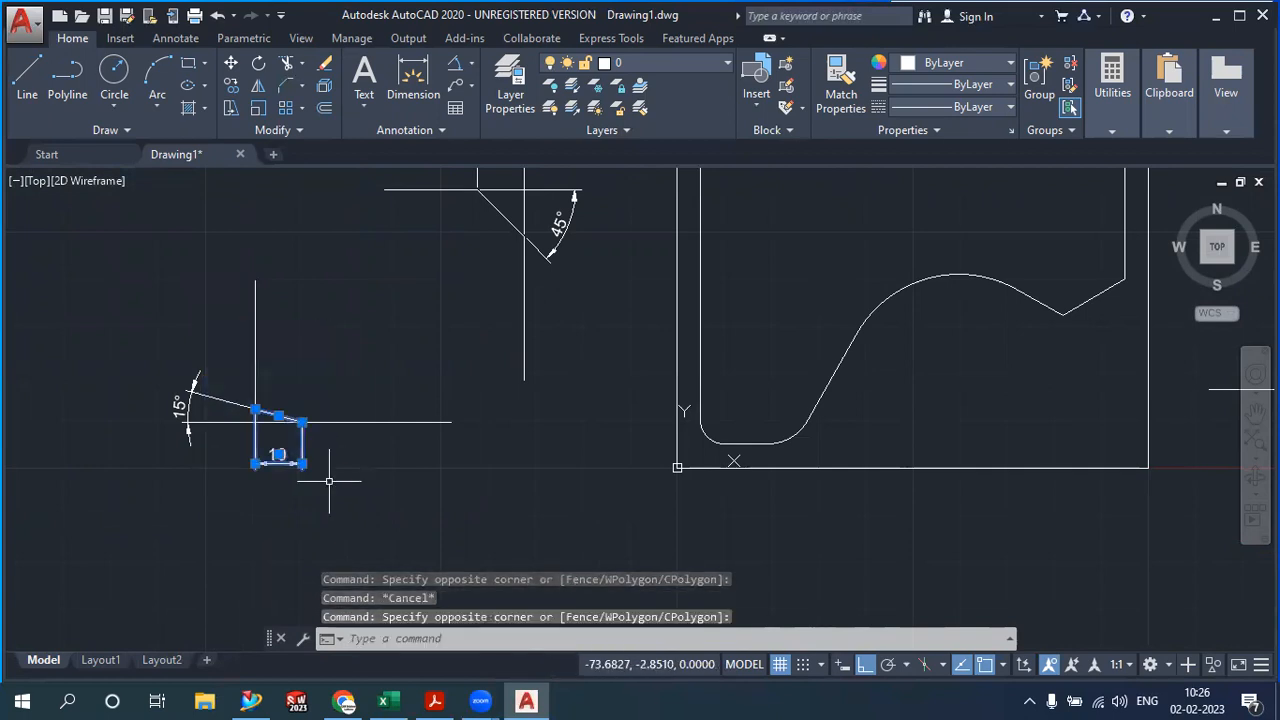
key(Escape)
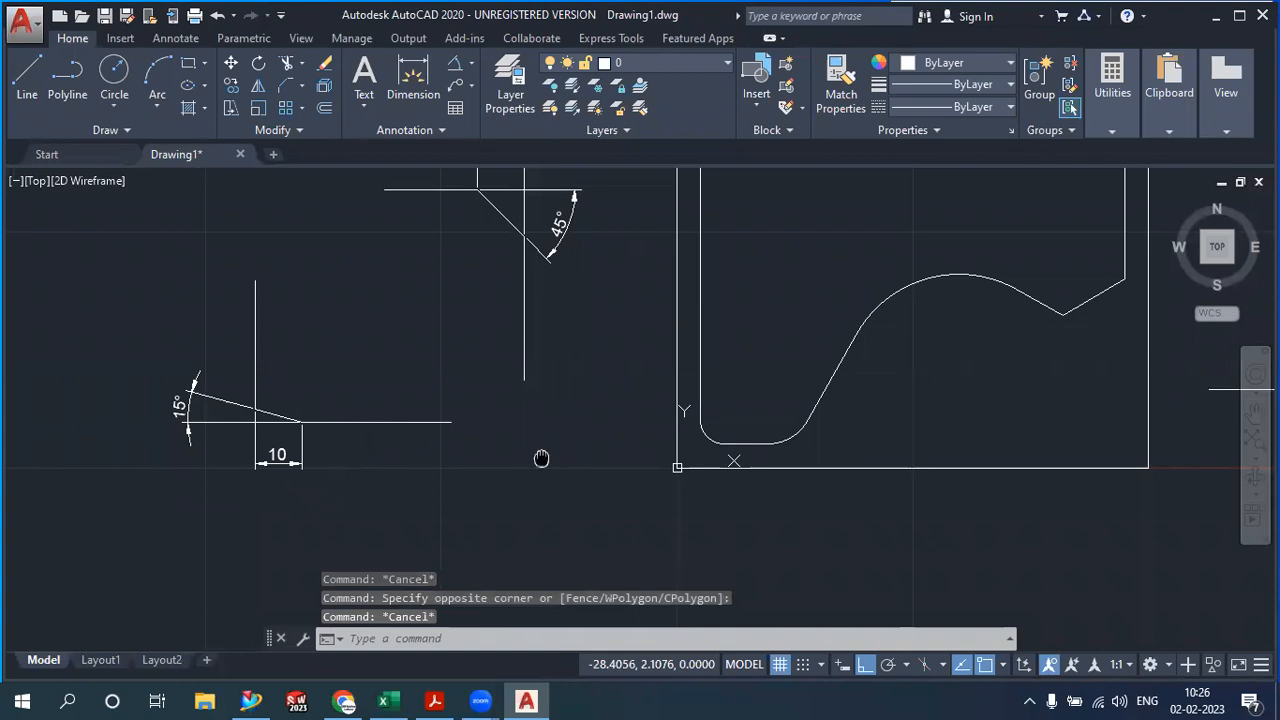
Select the vertical line of the 15° detail by touching it with a crossing selection, and clear the selection
middle_drag(541, 458, 528, 476)
click(453, 289)
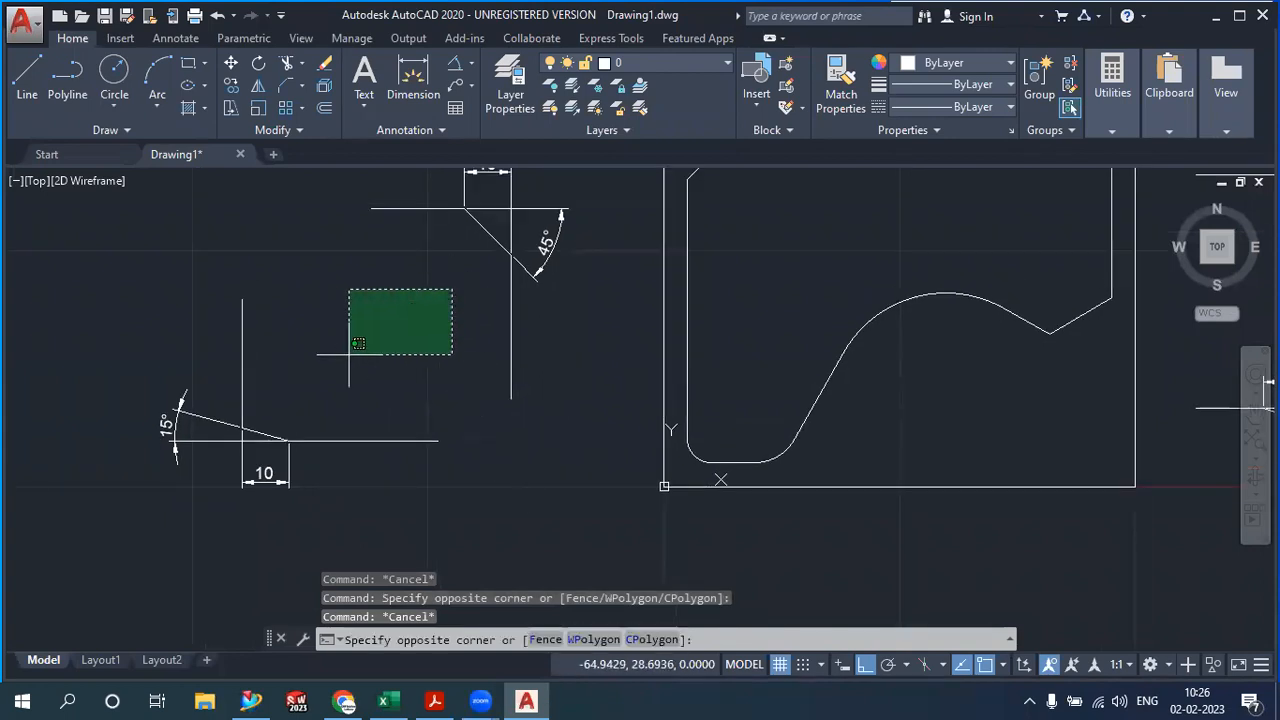
key(Escape)
click(305, 188)
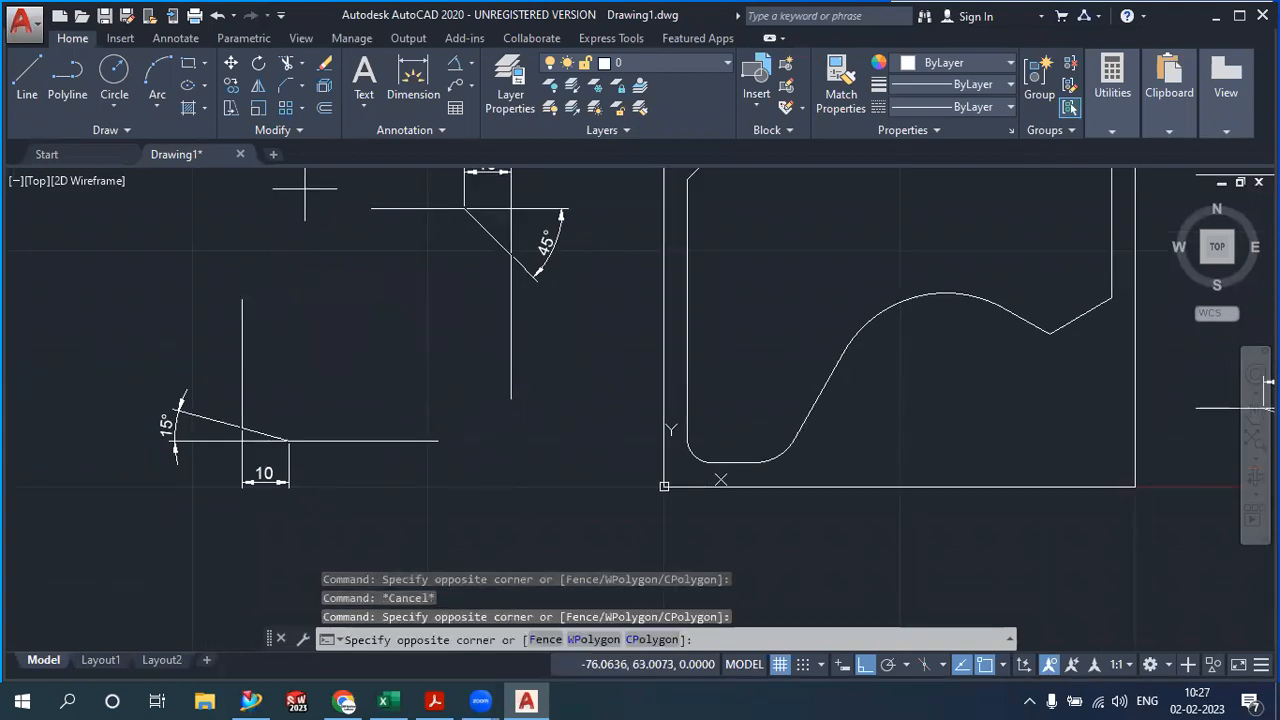
click(182, 299)
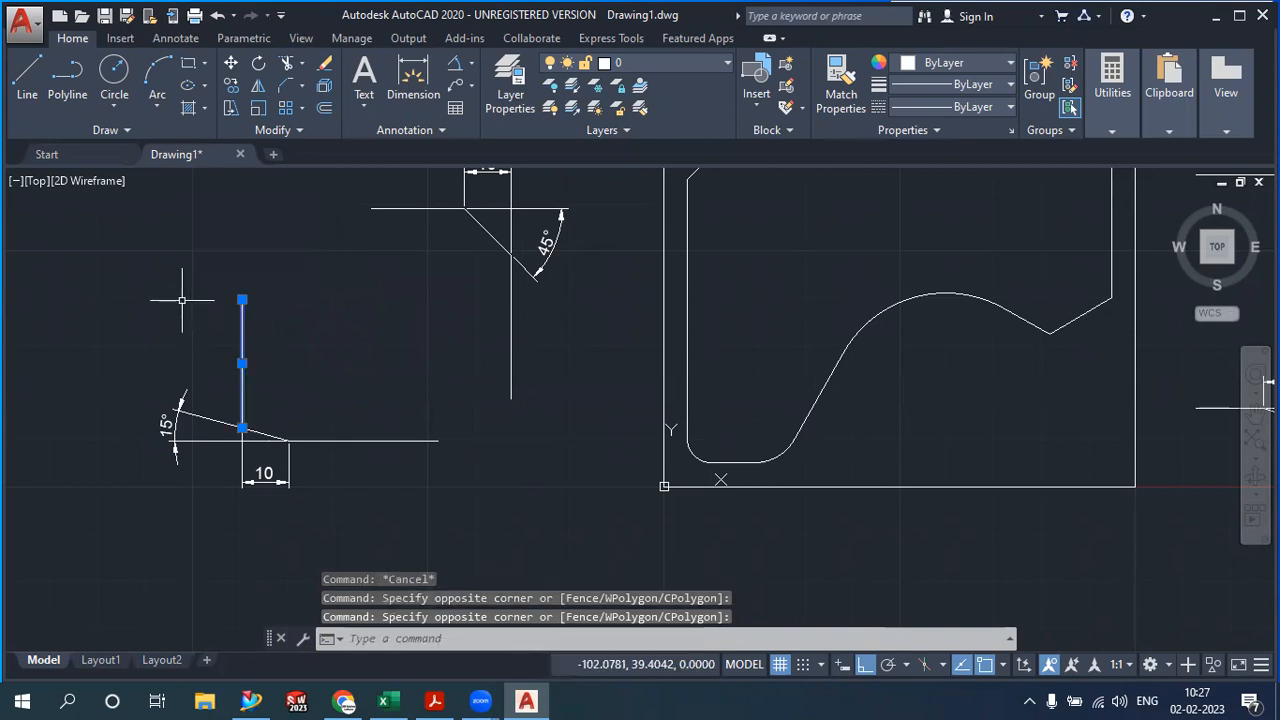
key(Escape)
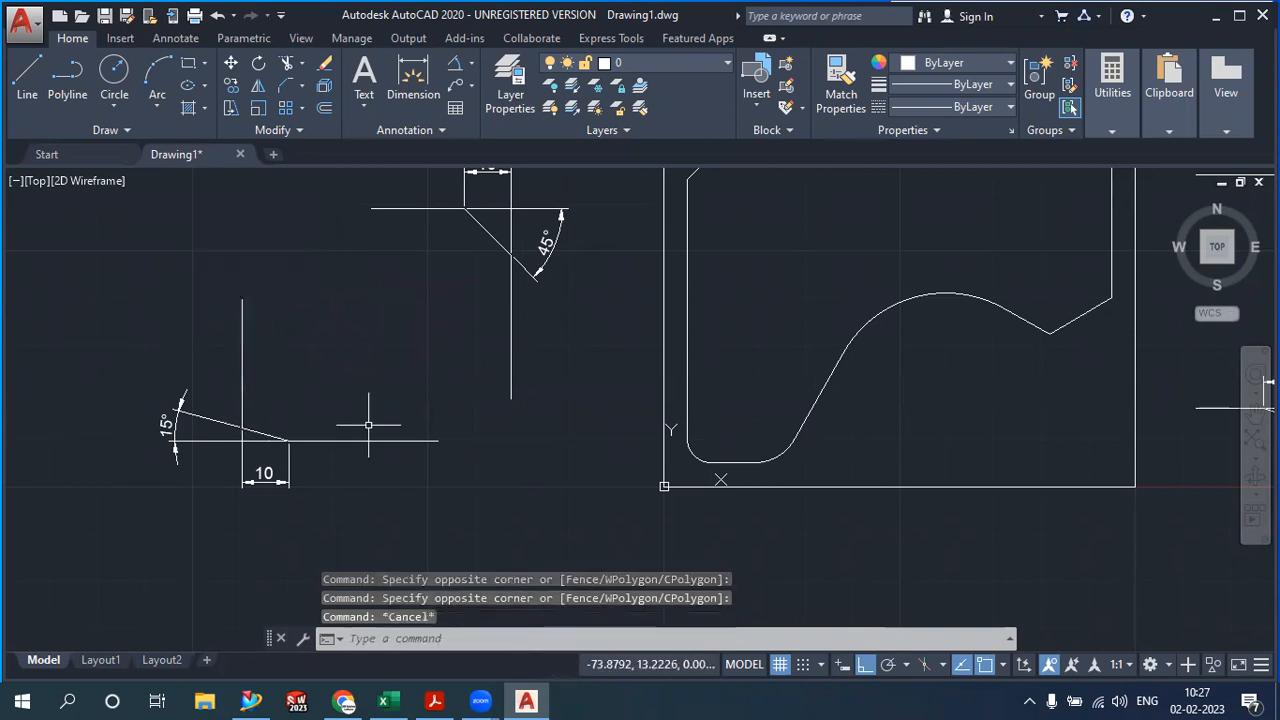
Select the 45° and 15° chamfer details together with one crossing selection, and clear the selection
middle_drag(364, 431, 271, 514)
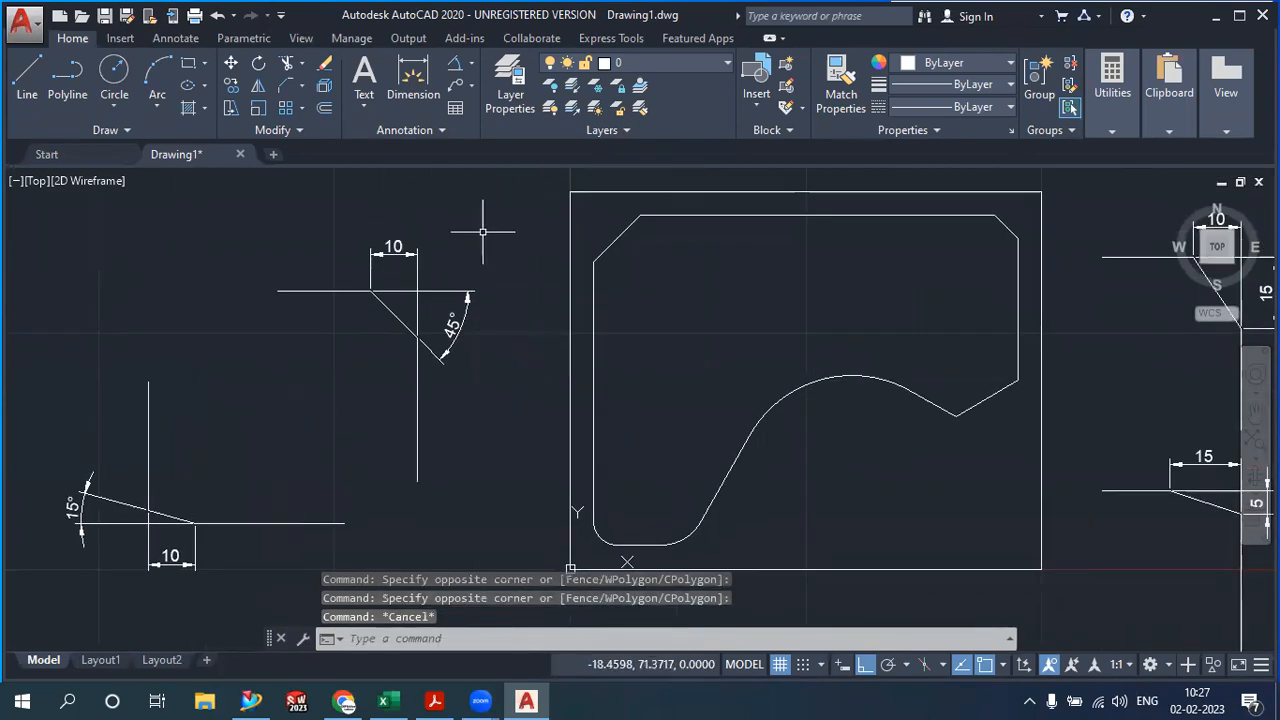
click(483, 231)
click(82, 561)
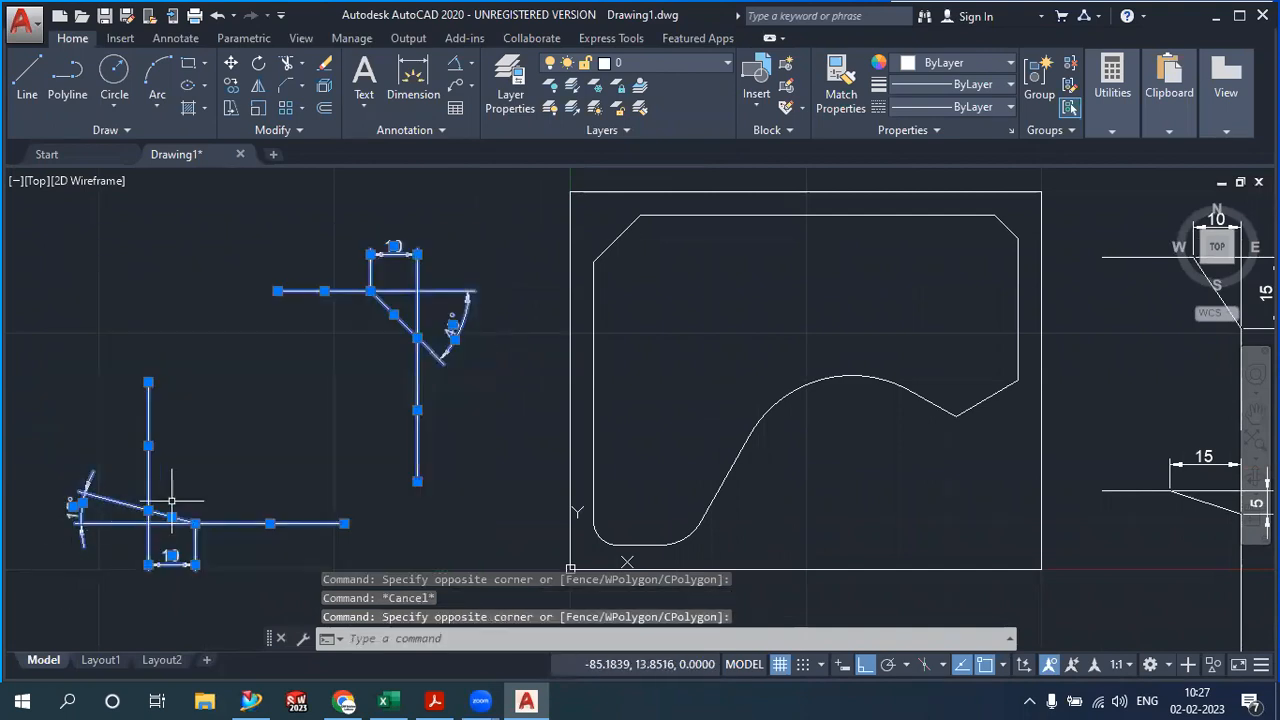
key(Escape)
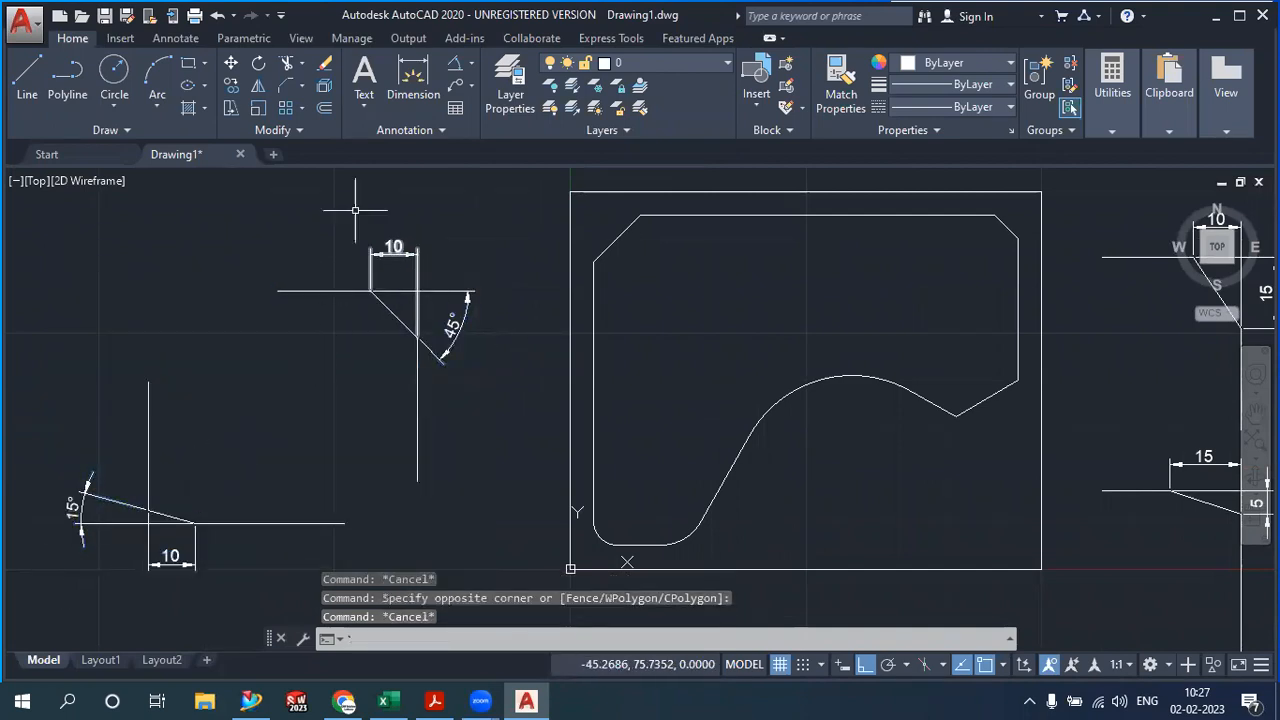
key(Escape)
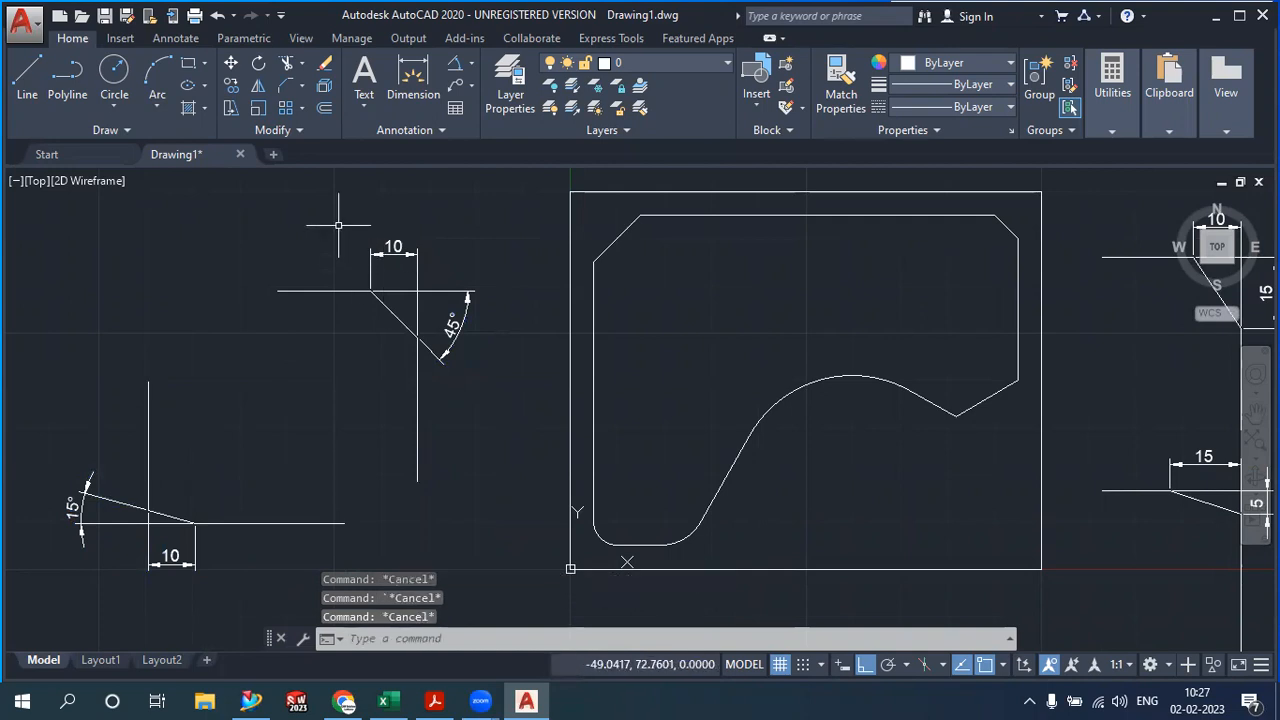
Window-select the chamfer line and the 10 dimension of the 45° detail, and clear the selection
click(339, 226)
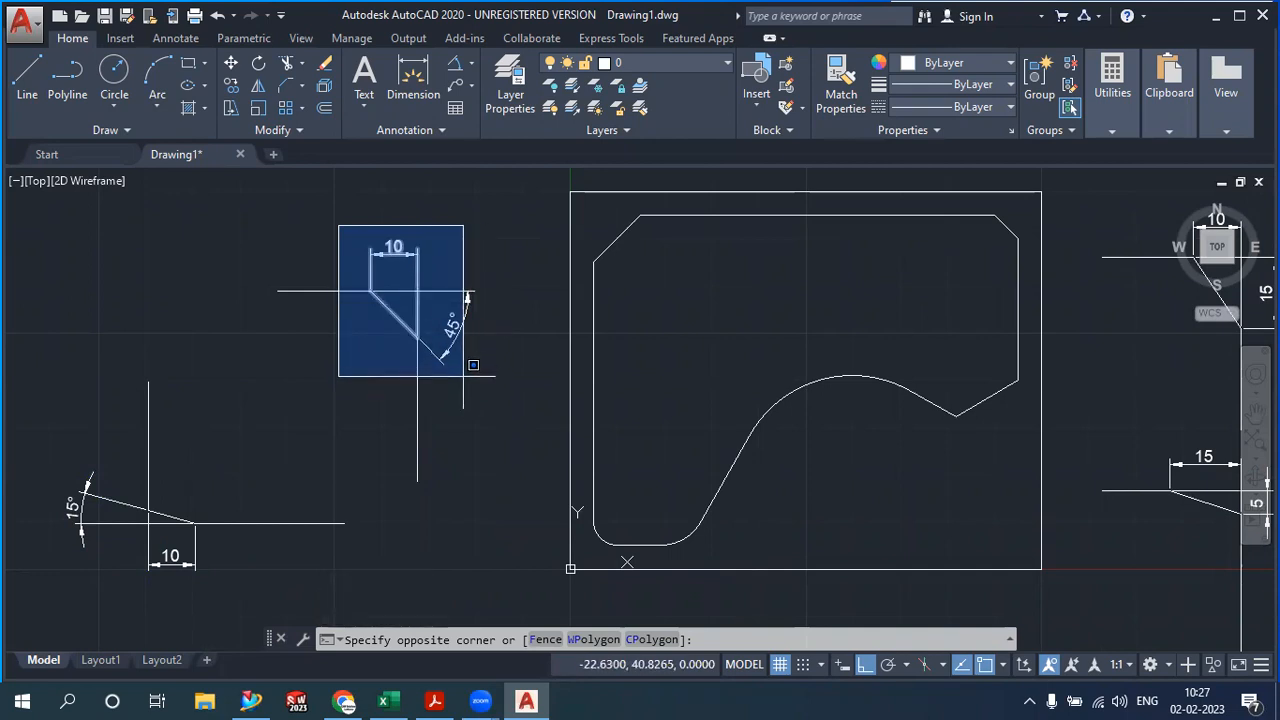
click(463, 376)
key(Escape)
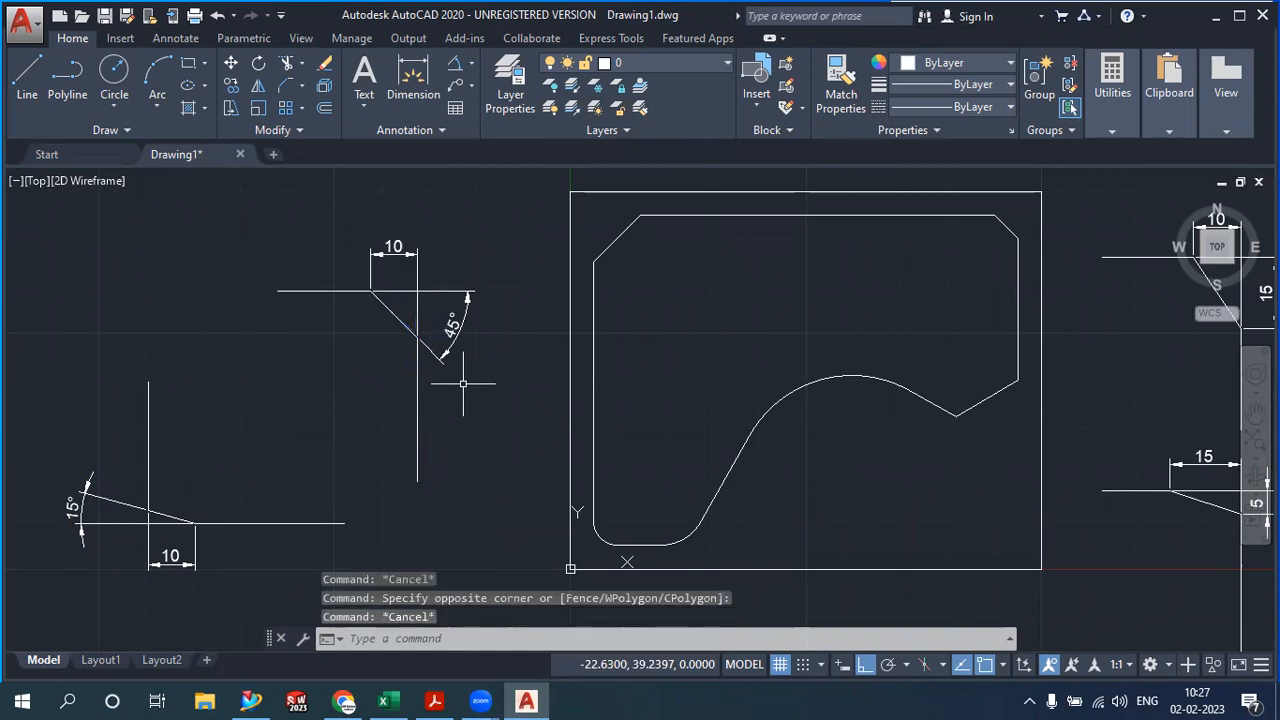
scroll(414, 406, down, 3)
right_click(259, 235)
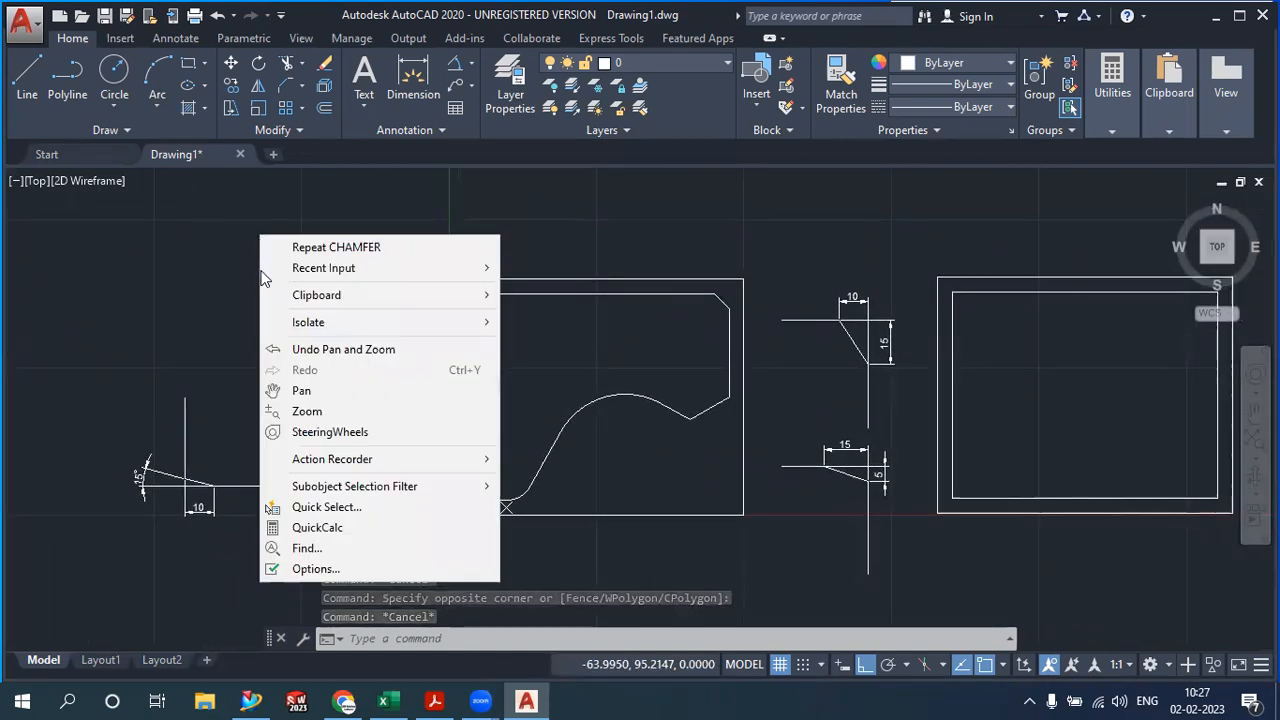
mouse_move(319, 270)
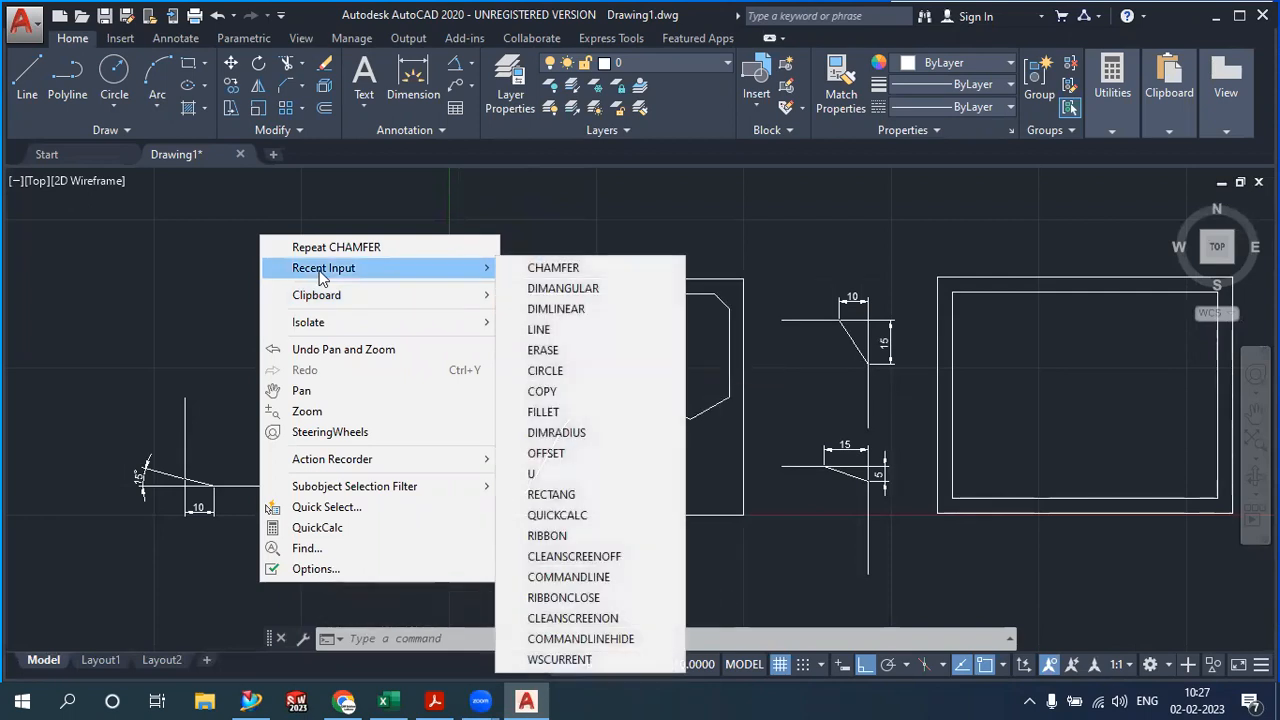
click(196, 281)
Draw window selections around the 45° and 15° details until all their objects are selected, and clear the selection
click(85, 245)
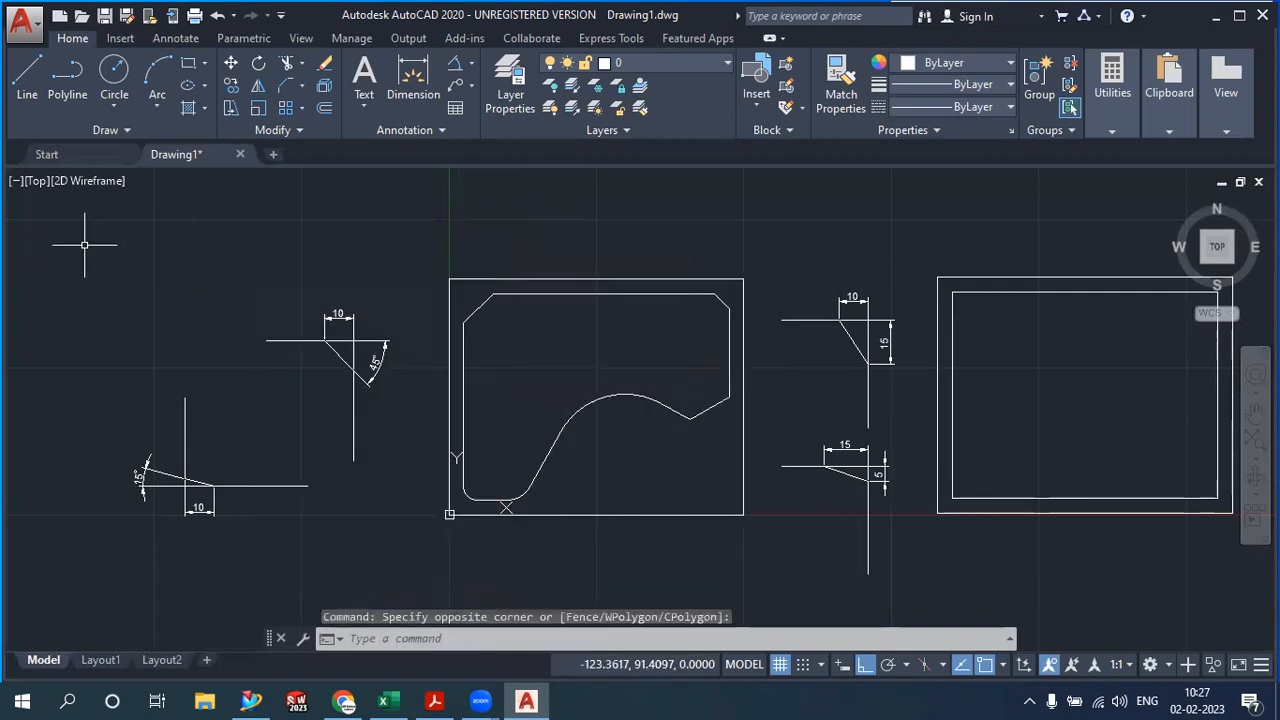
click(436, 564)
click(200, 283)
click(390, 500)
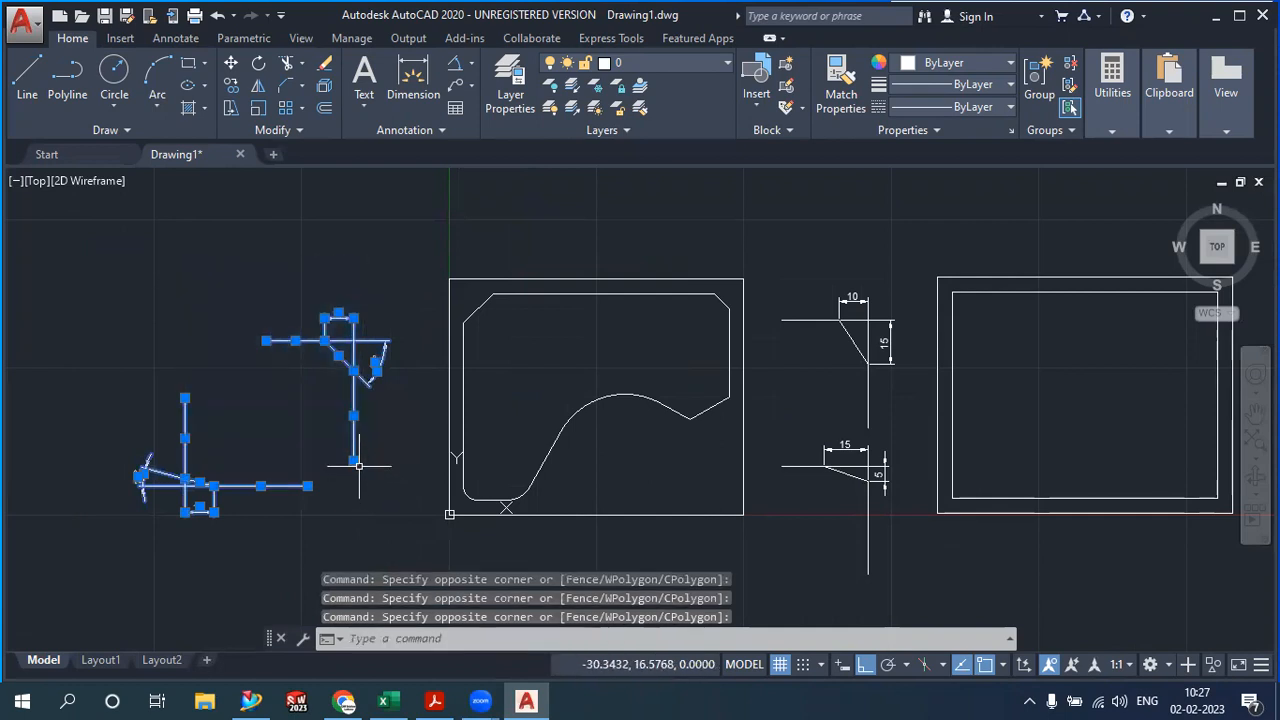
key(Escape)
Use Select Similar on a linear 10 dimension to pick all linear dimensions in the drawing, and clear the selection
scroll(240, 494, up, 3)
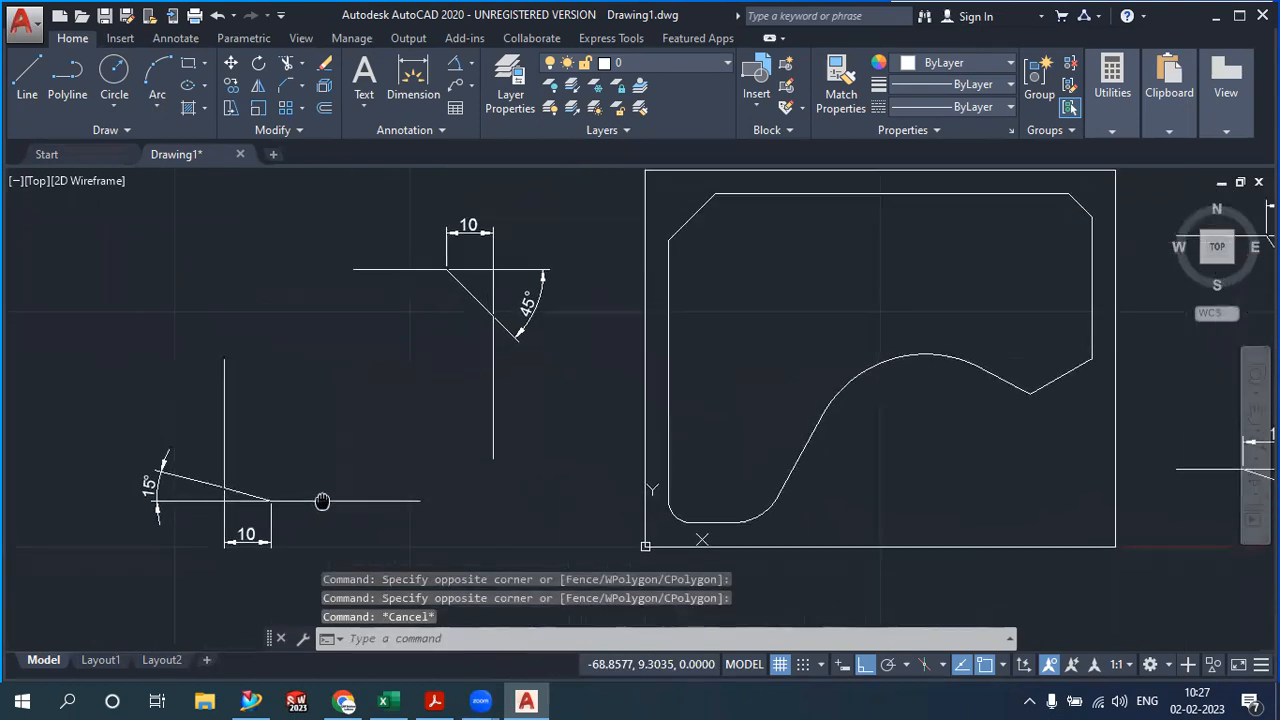
click(461, 229)
scroll(336, 313, down, 2)
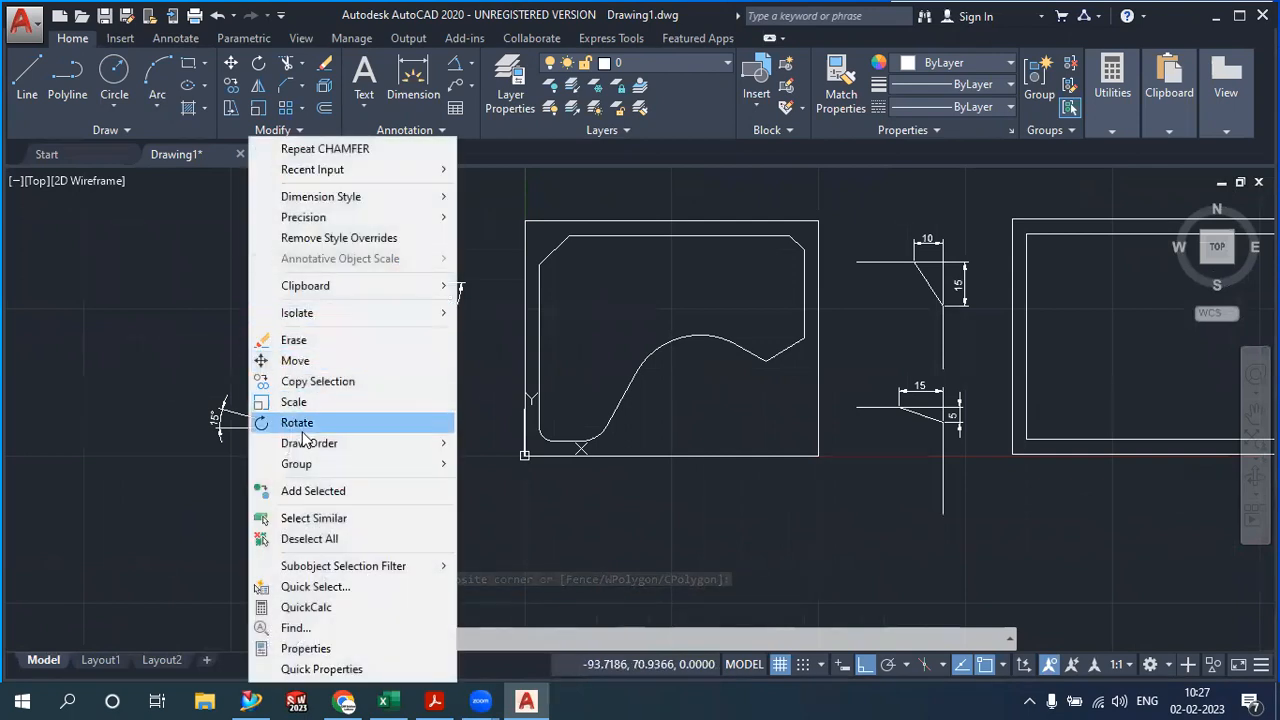
click(325, 518)
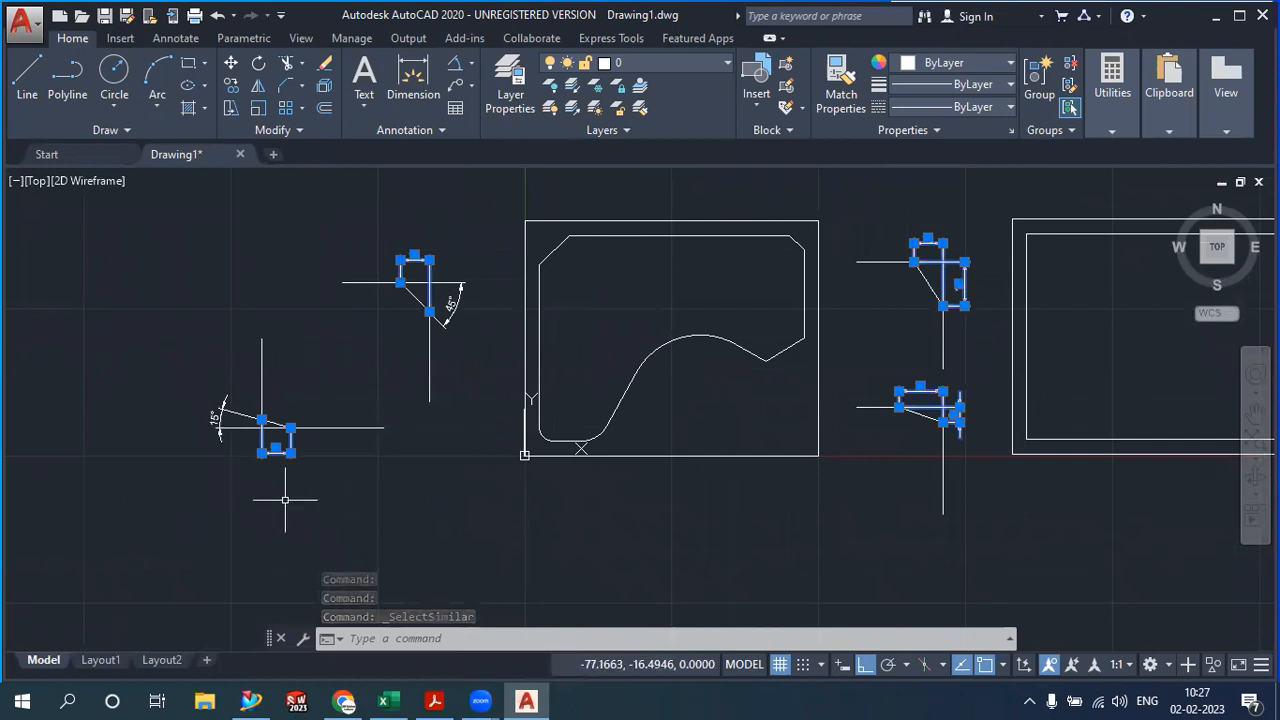
key(Escape)
Use Select Similar on the 15° angular dimension to pick all angular dimensions, and clear the selection
click(219, 417)
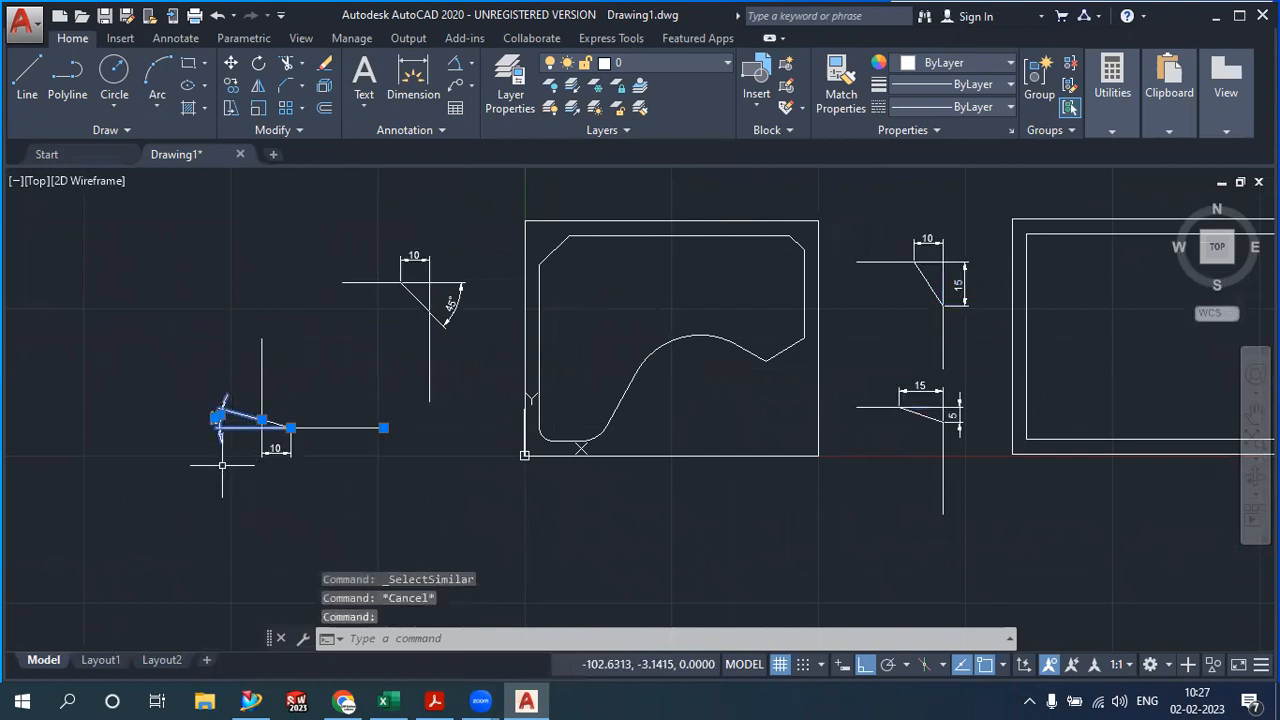
right_click(222, 465)
click(268, 516)
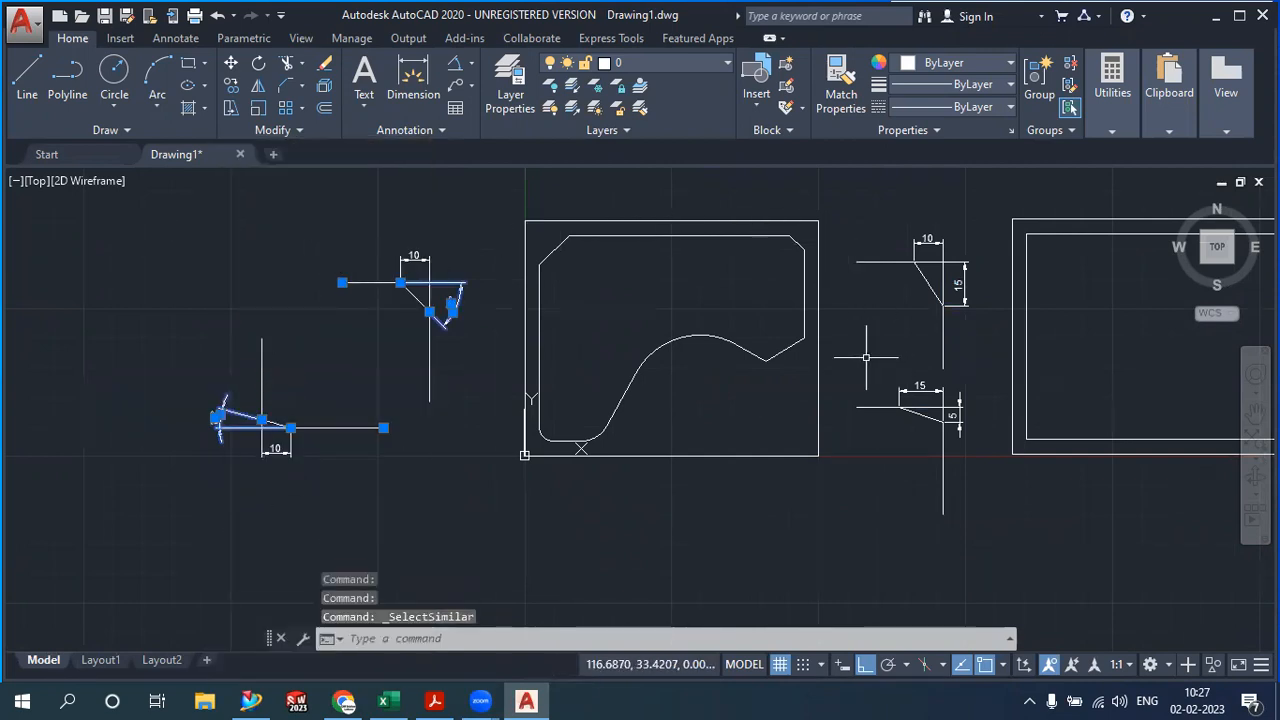
key(Escape)
Delete all the dimensioned chamfer details on both sides of the plate drawing
click(455, 480)
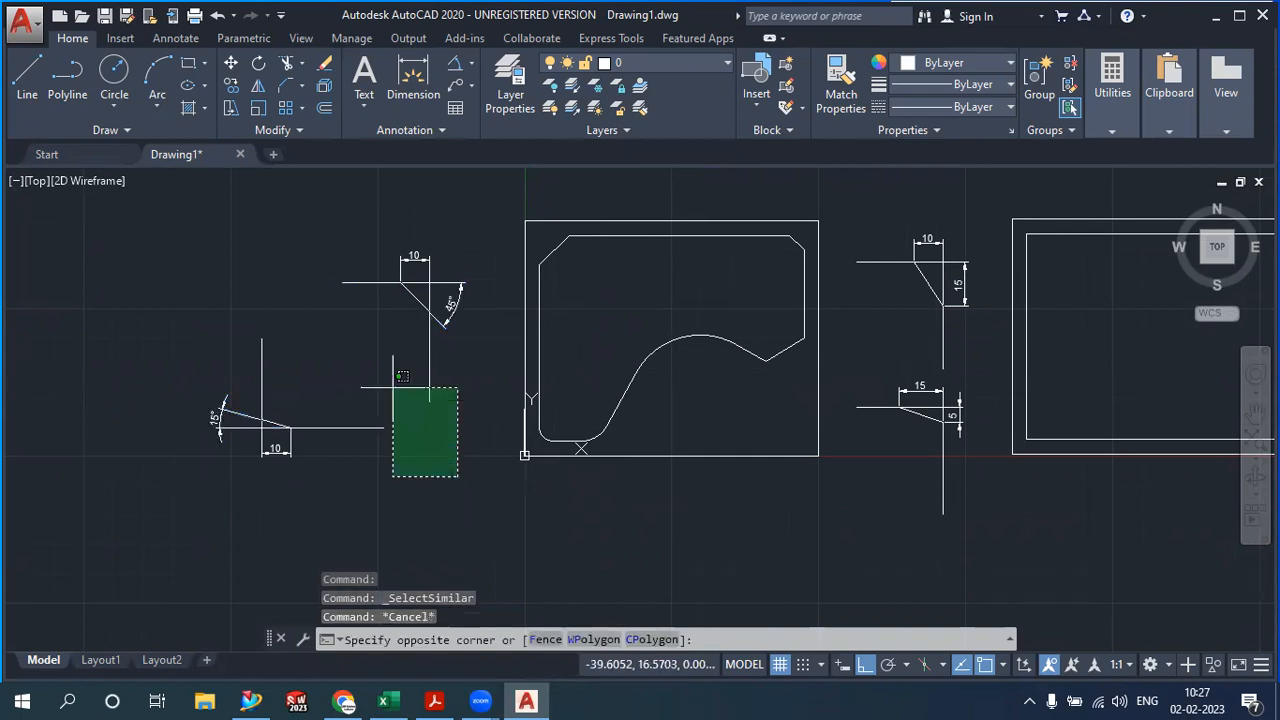
click(195, 243)
click(975, 533)
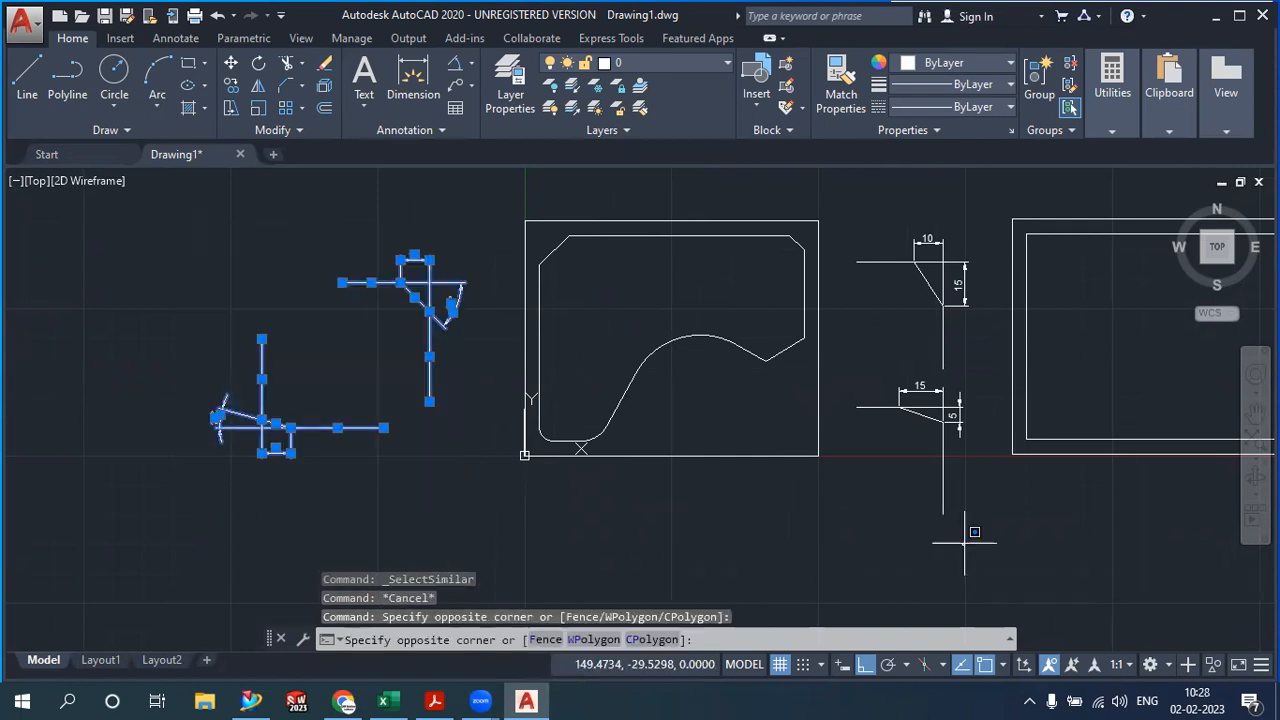
click(858, 250)
key(Delete)
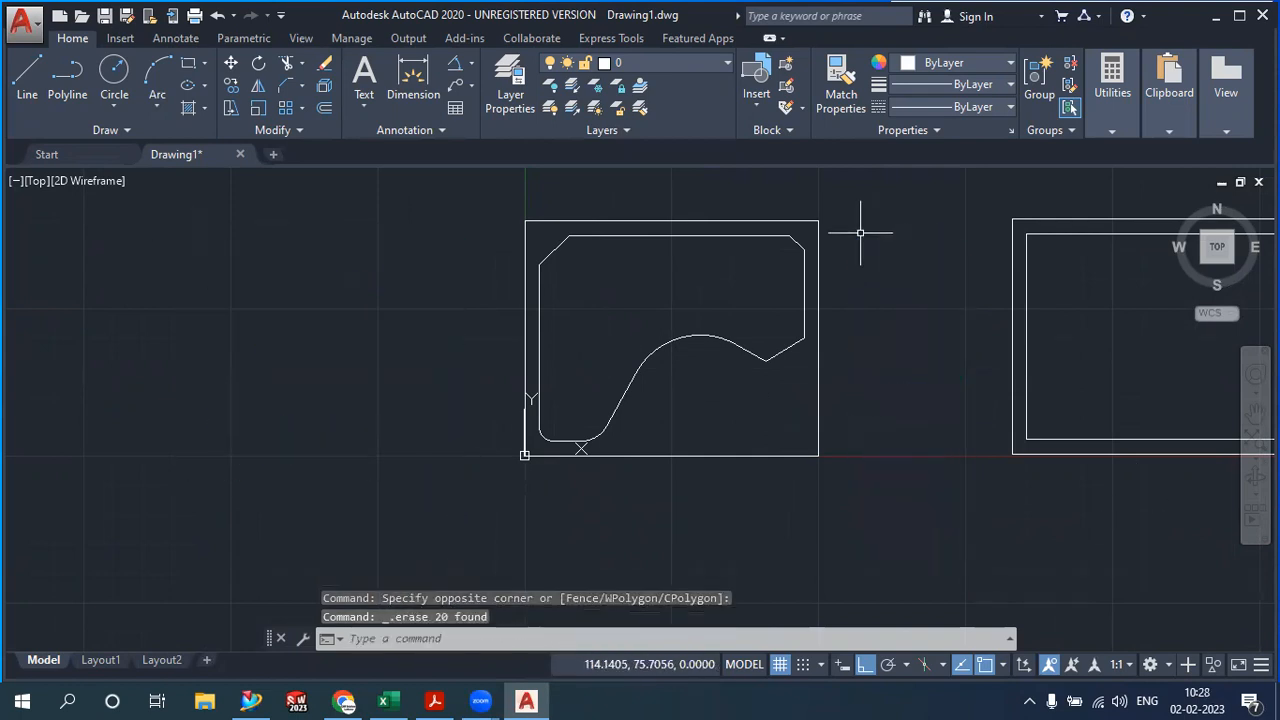
Delete the separate pair of nested rectangles beside the plate drawing
mouse_move(880, 320)
middle_down()
mouse_move(586, 380)
mouse_move(425, 360)
middle_up()
click(1078, 538)
click(665, 247)
key(Delete)
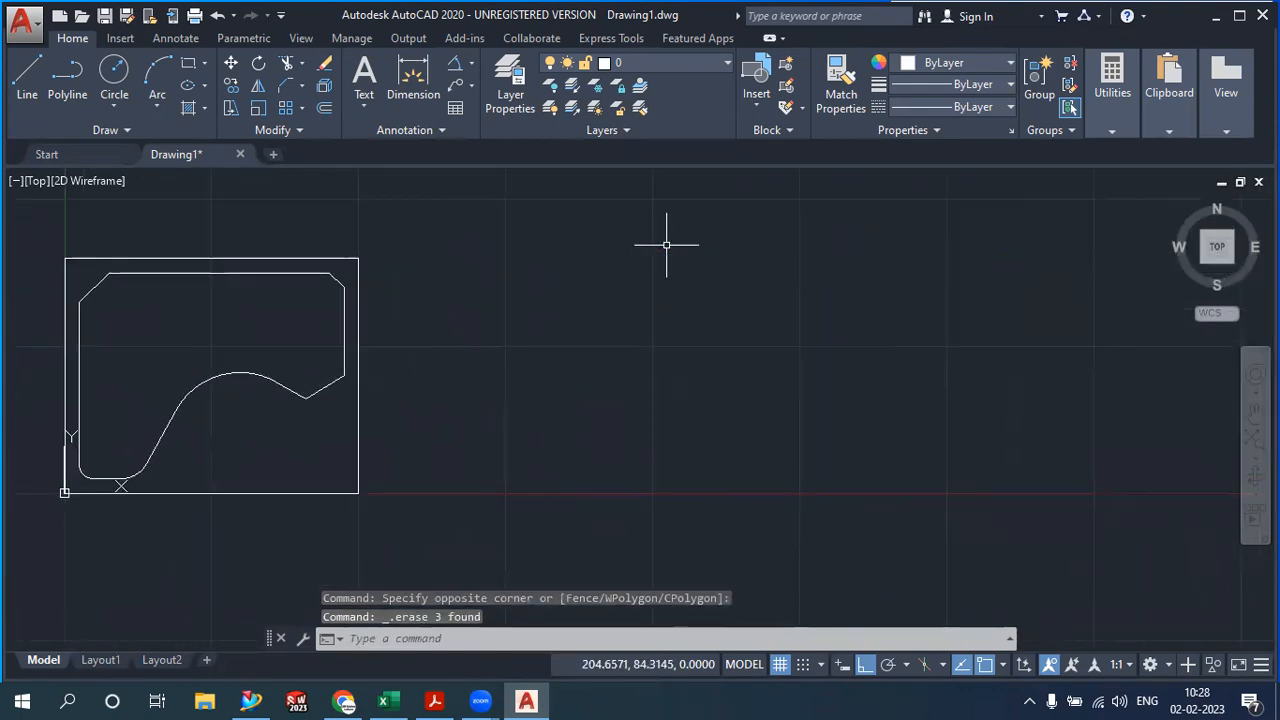
Switch to Acrobat Reader to examine the reference drawing in 2d.pdf, and return to the AutoCAD drawing
scroll(363, 420, up, 2)
mouse_move(520, 443)
middle_down()
mouse_move(647, 413)
mouse_move(694, 423)
mouse_move(706, 443)
middle_up()
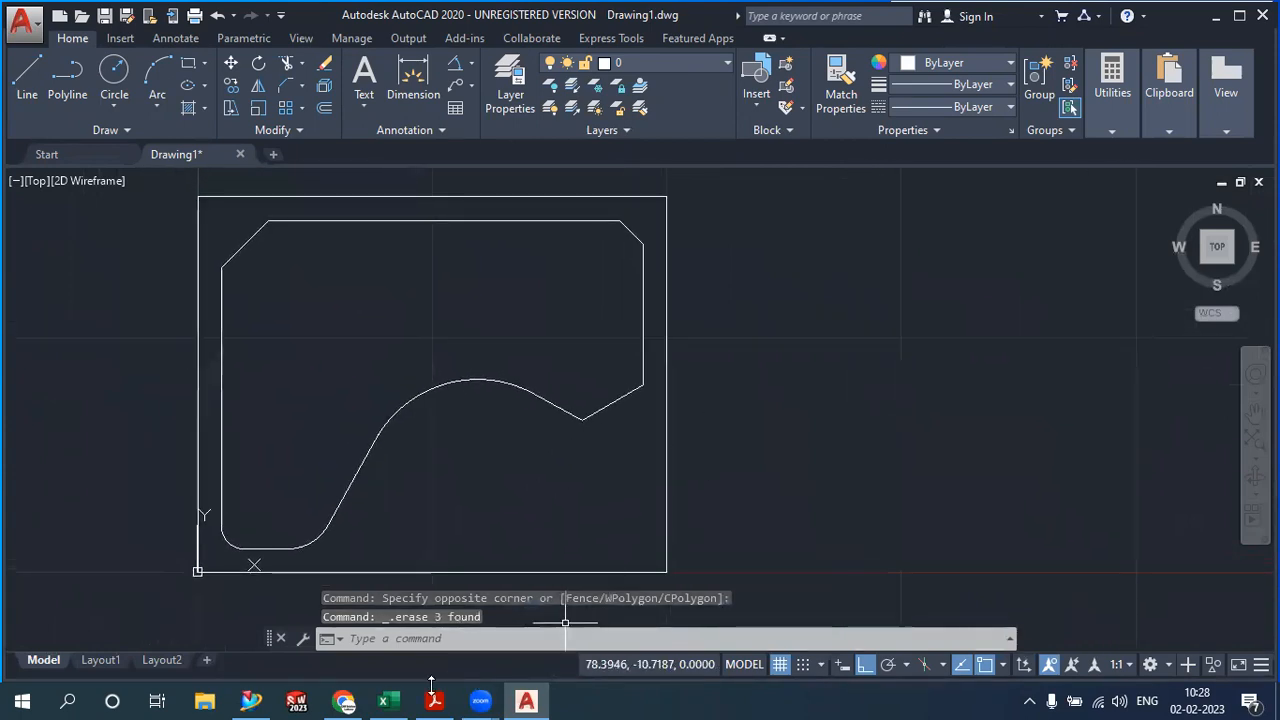
middle_drag(631, 371, 608, 363)
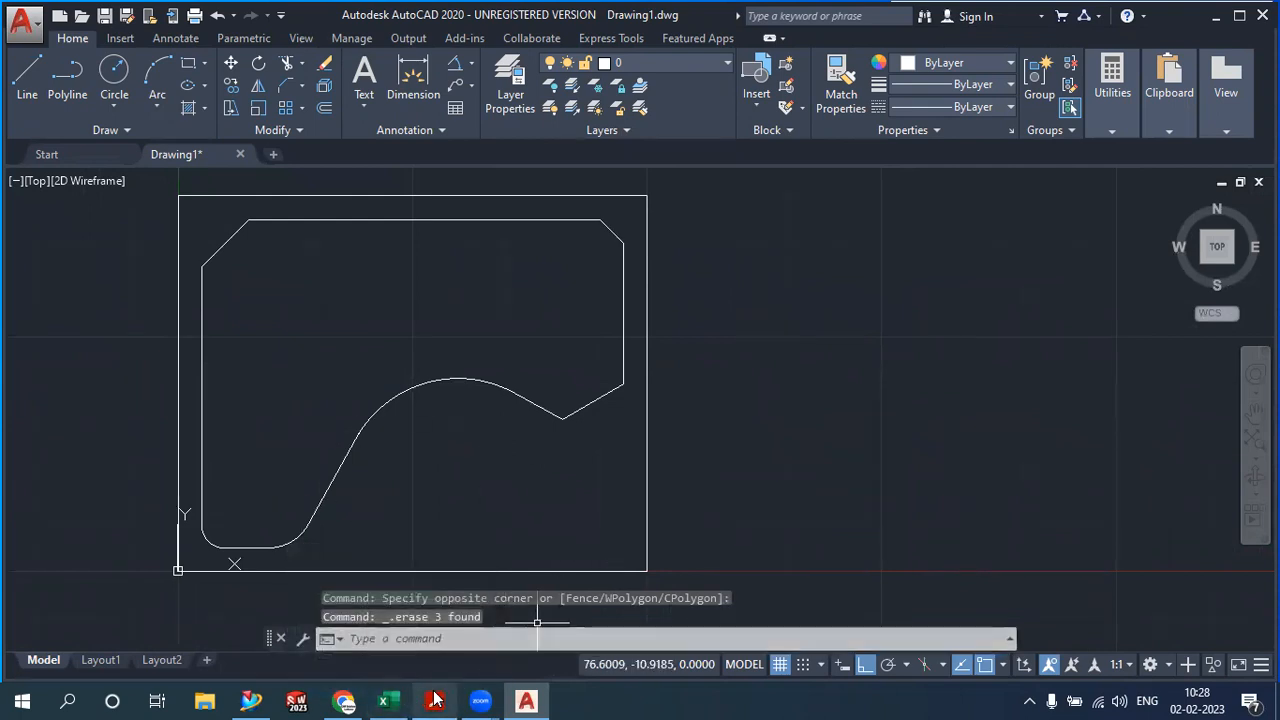
click(430, 615)
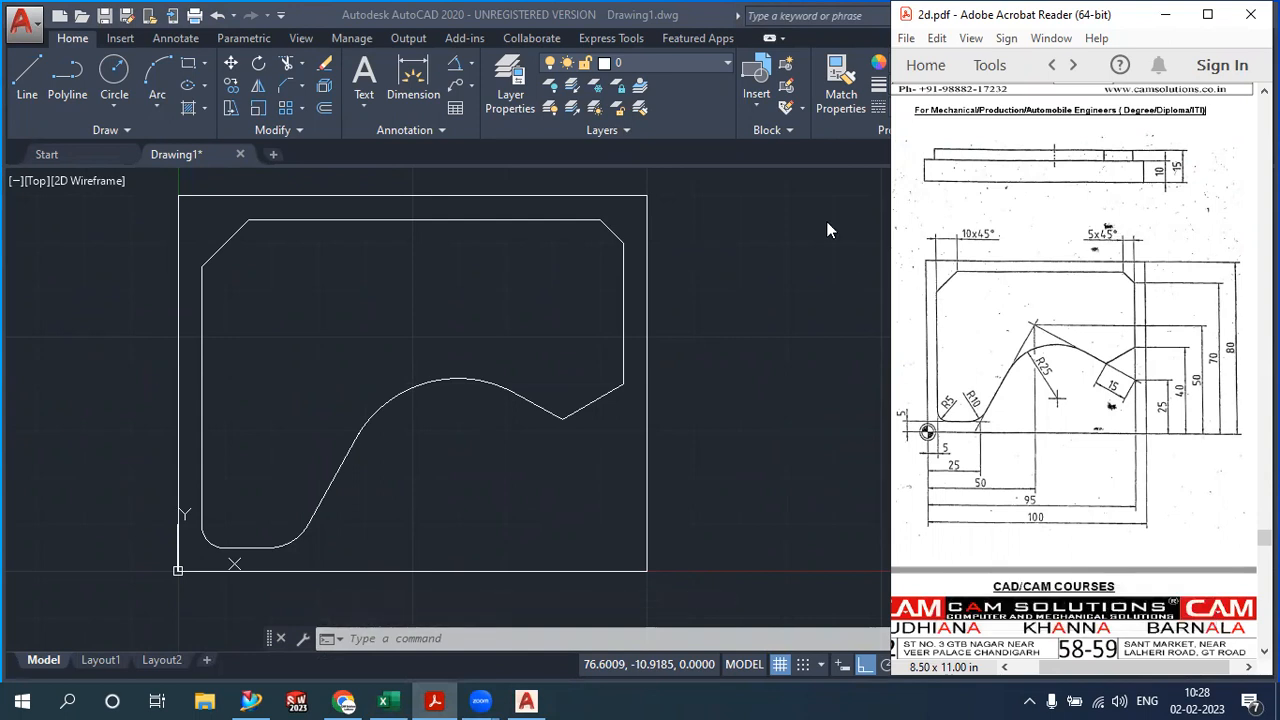
click(746, 330)
scroll(752, 340, down, 2)
scroll(628, 365, up, 2)
middle_drag(812, 379, 841, 384)
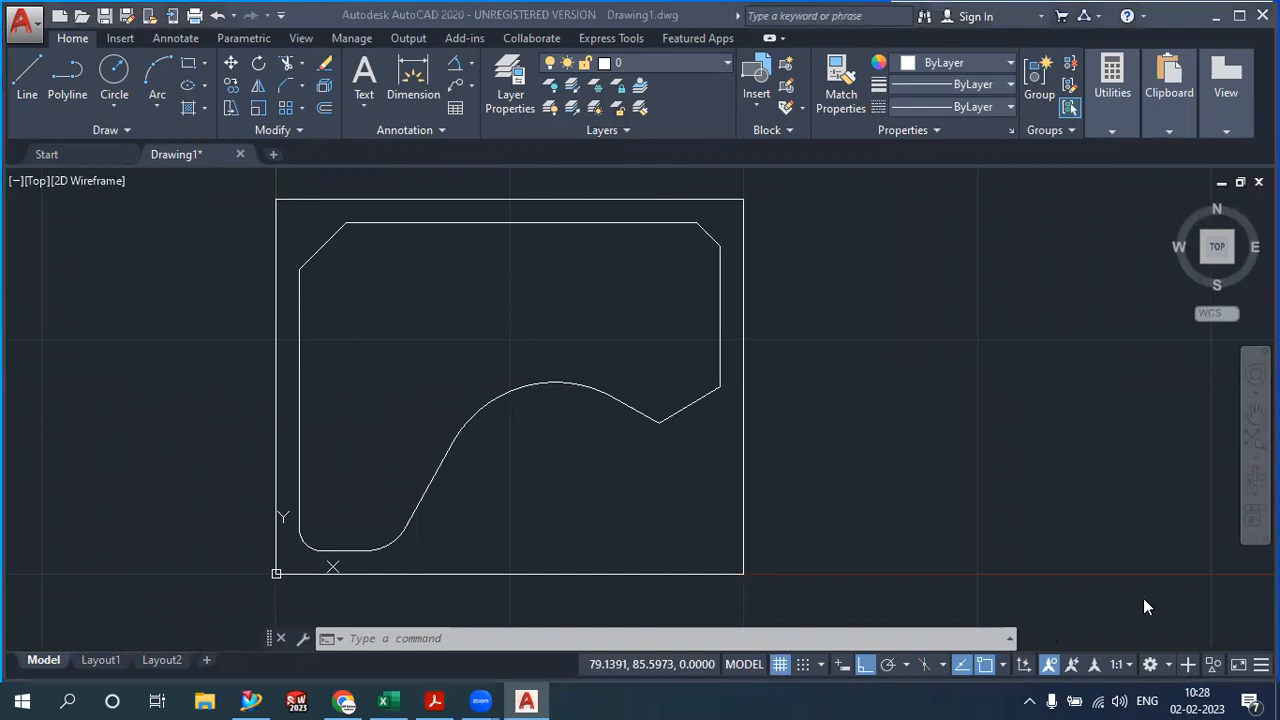
Switch to the 3D Modeling workspace and set the visual style to Shaded with edges
click(1150, 664)
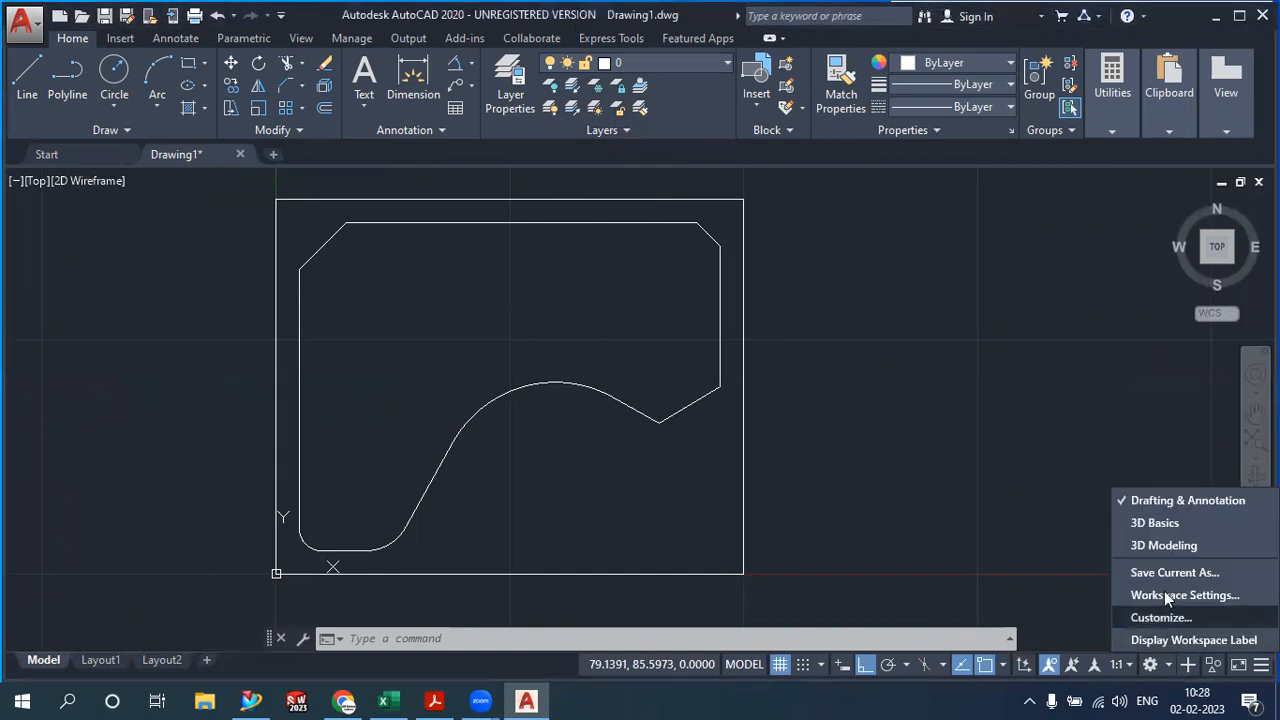
click(1164, 546)
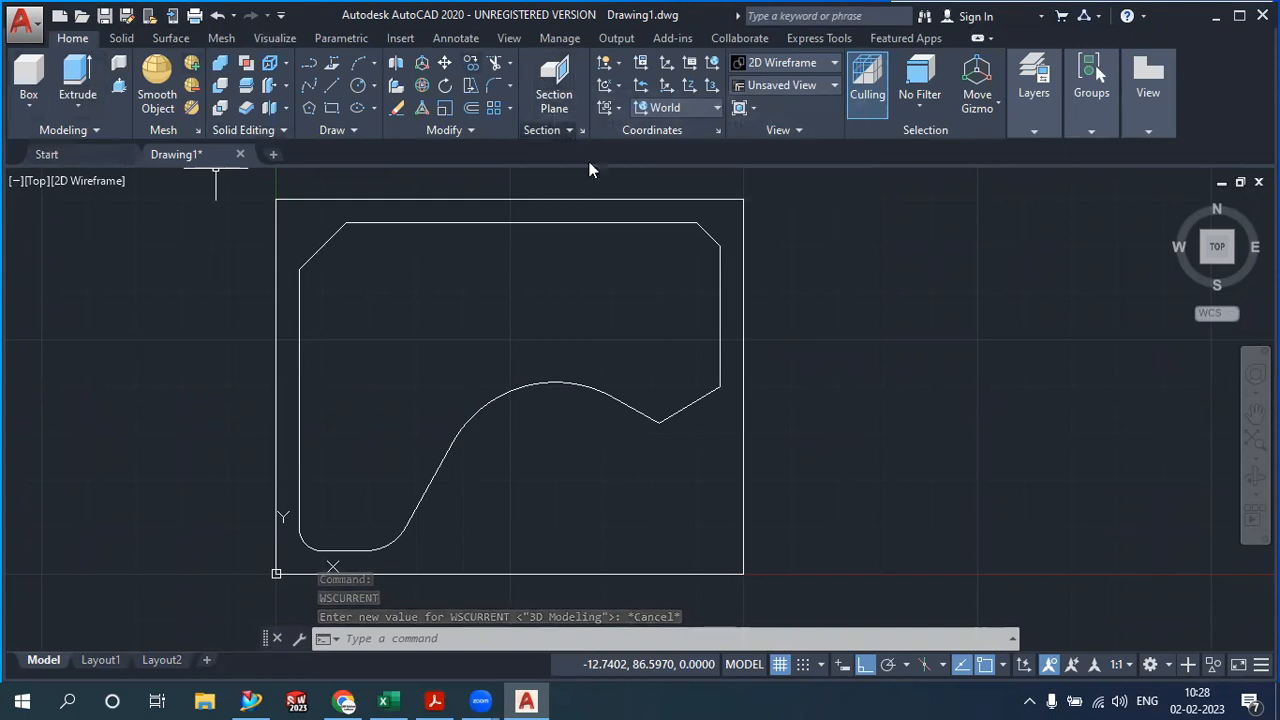
click(86, 182)
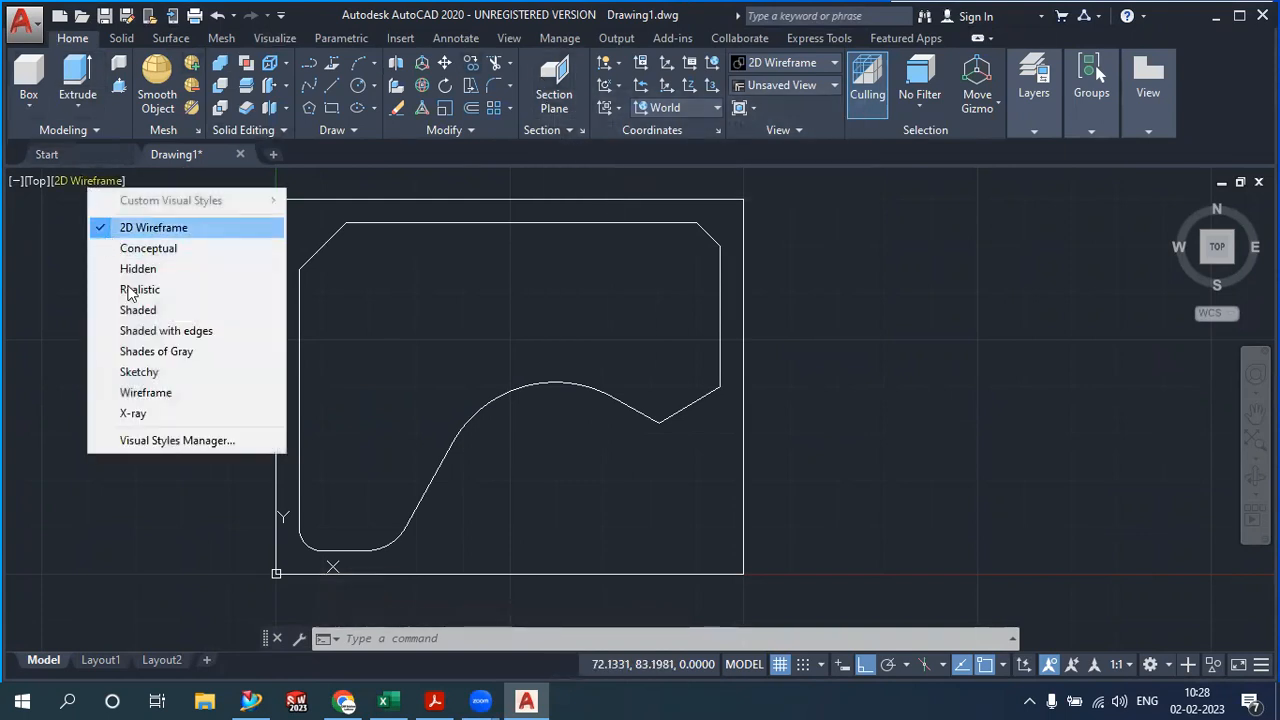
click(153, 335)
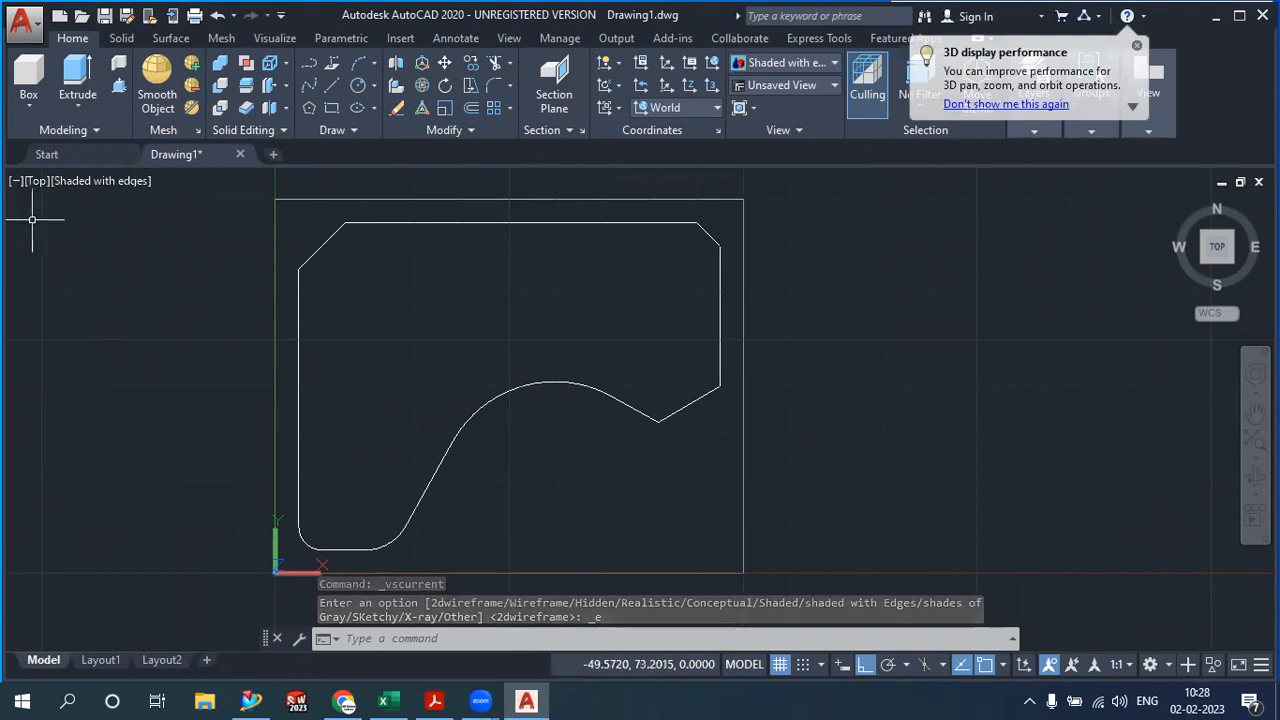
Set the model view to SW Isometric and frame the plate profiles
click(35, 181)
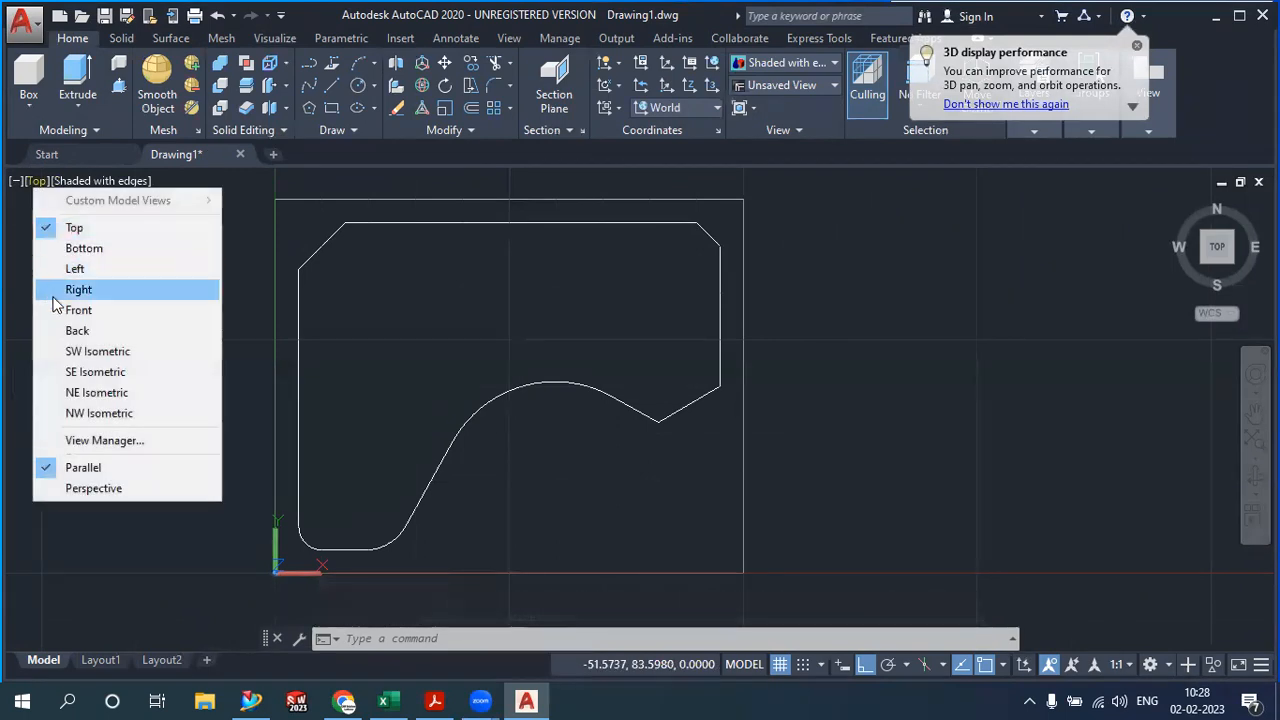
click(84, 351)
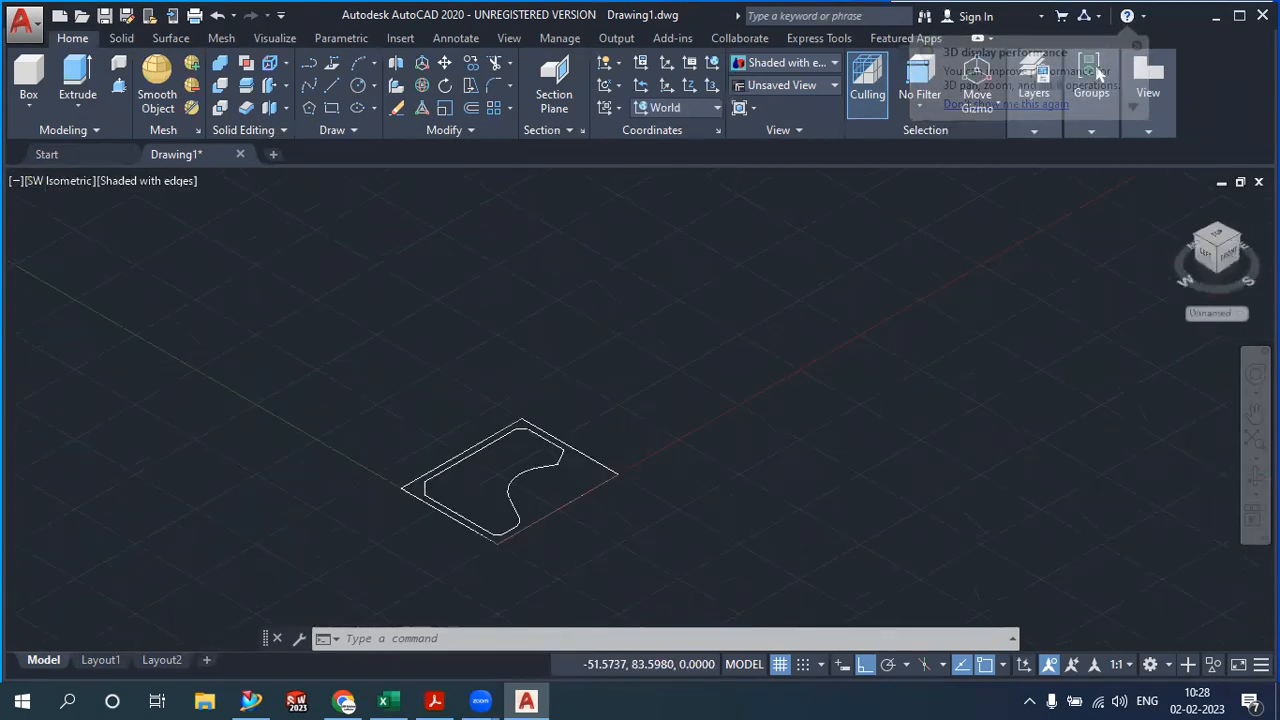
scroll(457, 366, up, 4)
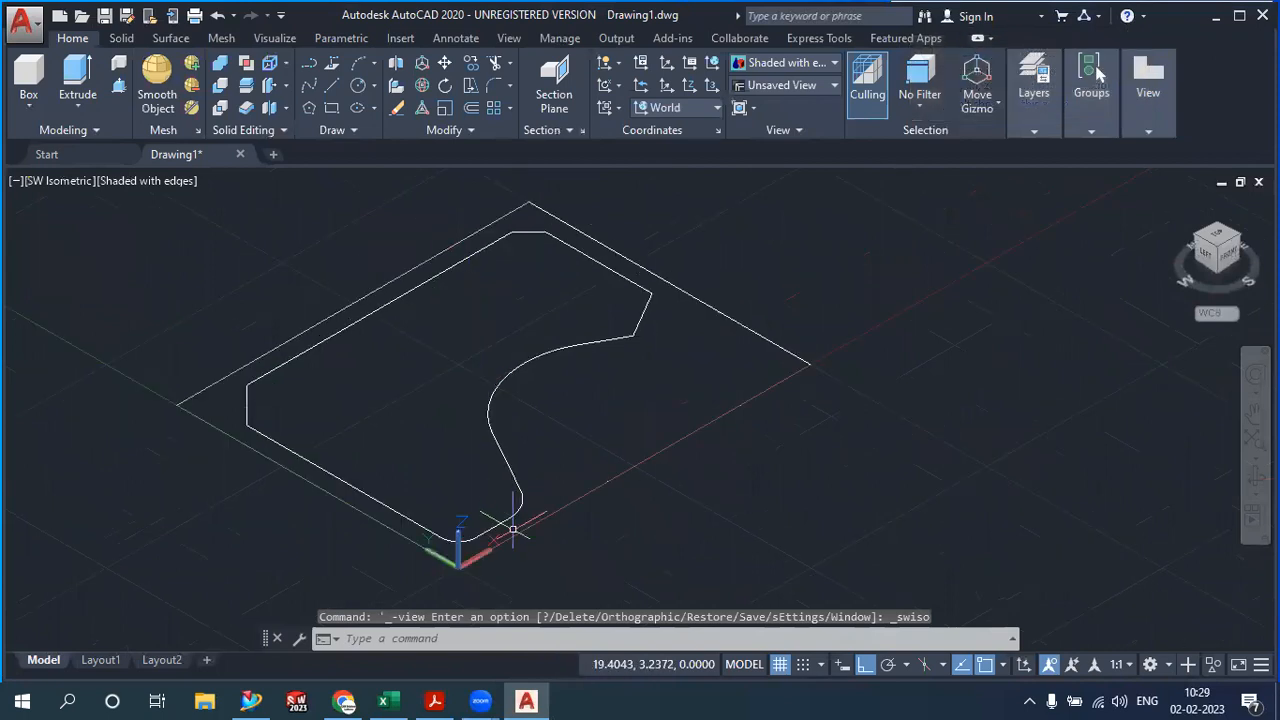
middle_drag(700, 428, 649, 435)
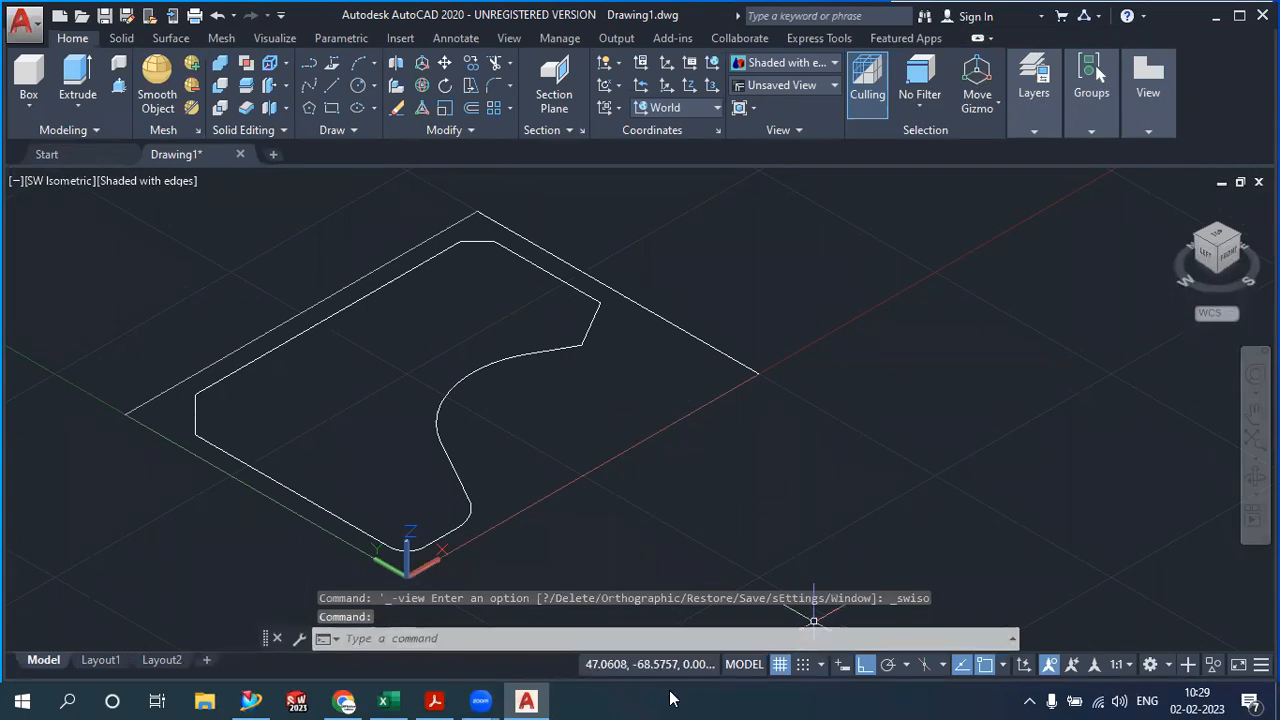
Convert the closed inner profile into a region, using a window selection around the plate drawing
click(252, 208)
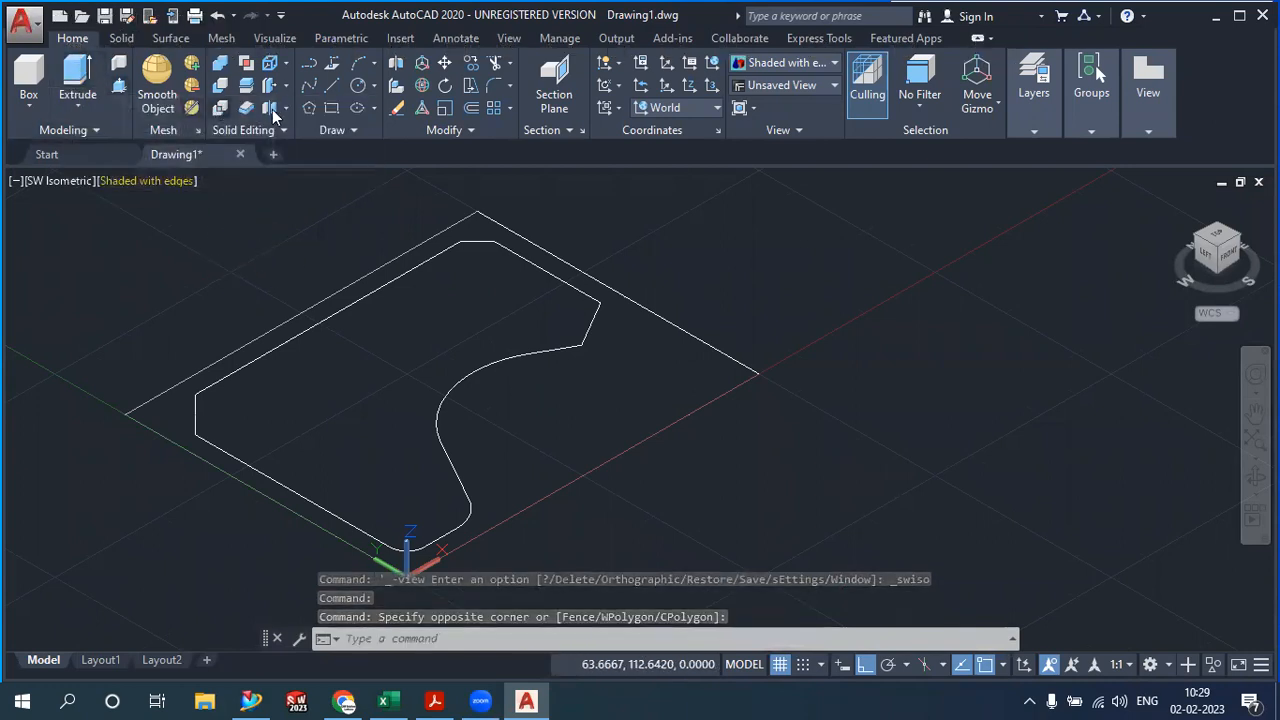
click(333, 133)
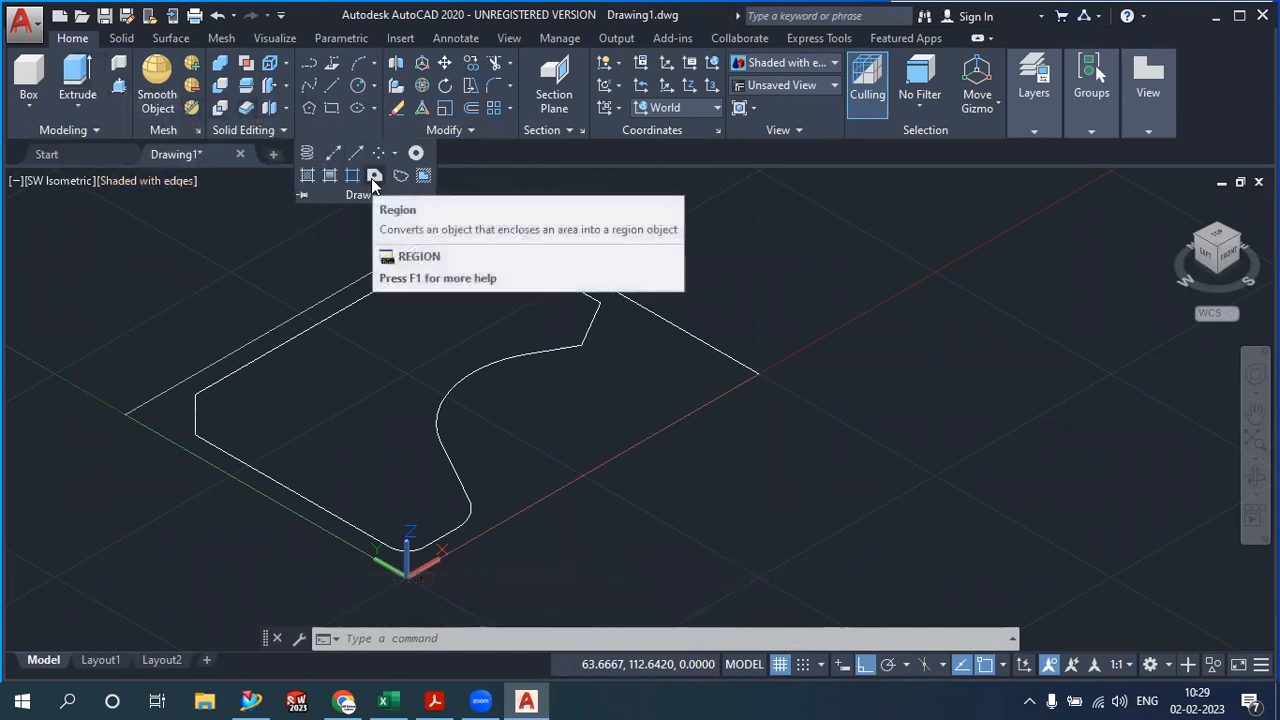
click(374, 178)
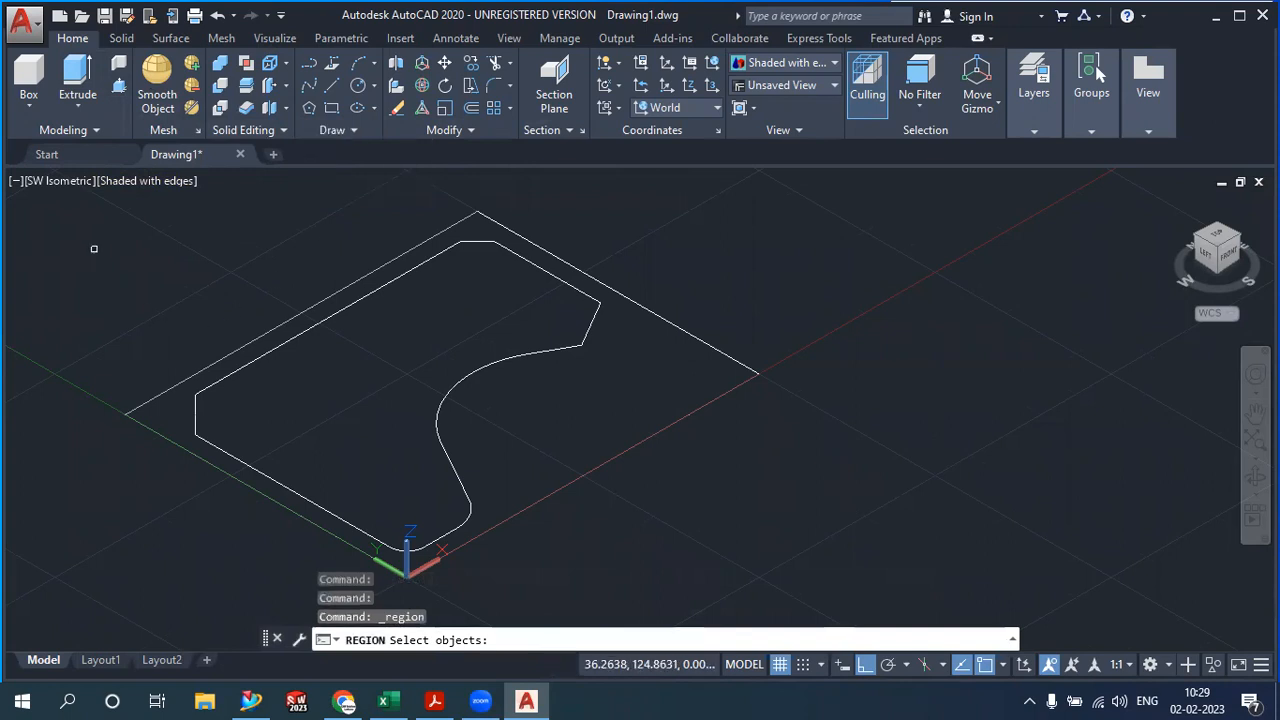
click(58, 213)
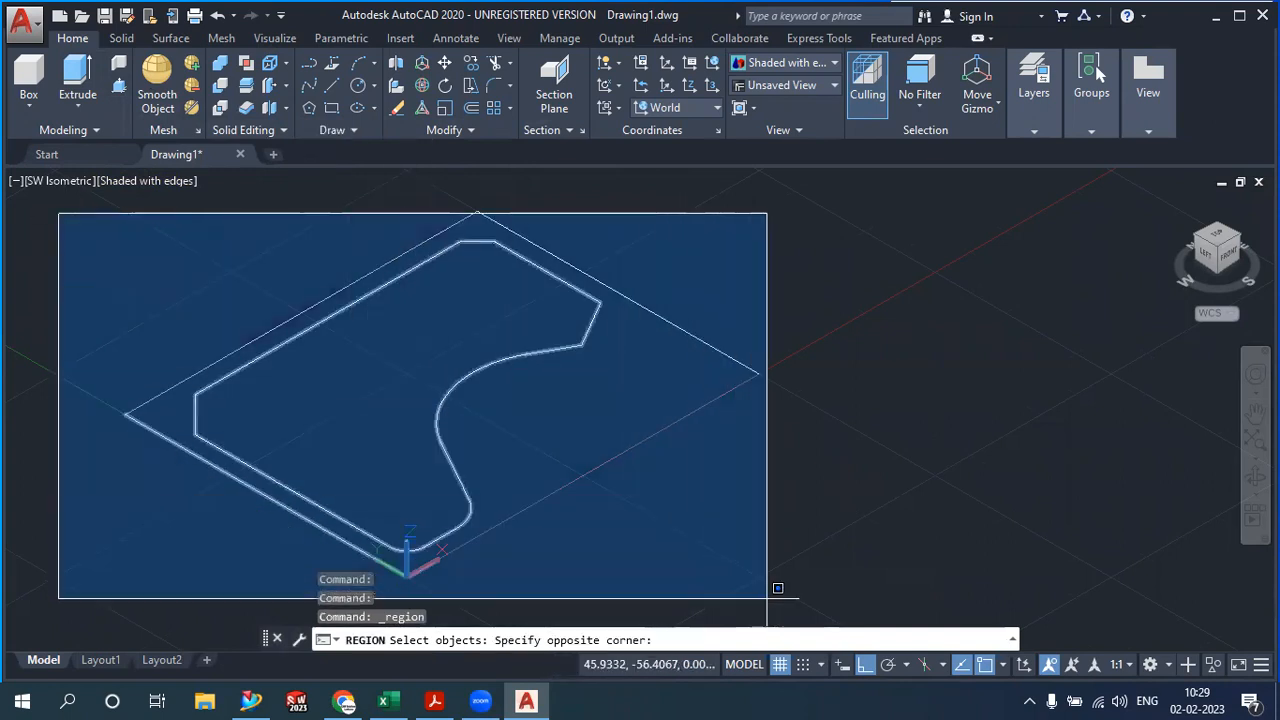
click(786, 597)
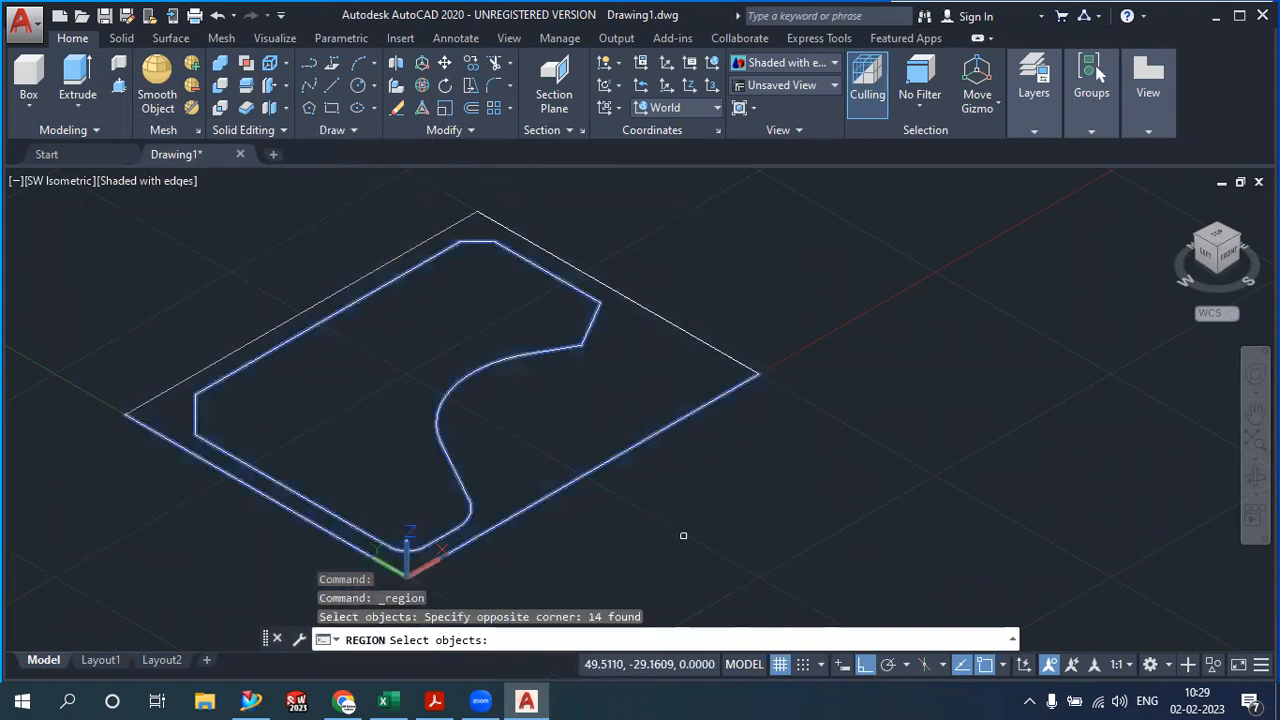
key(Return)
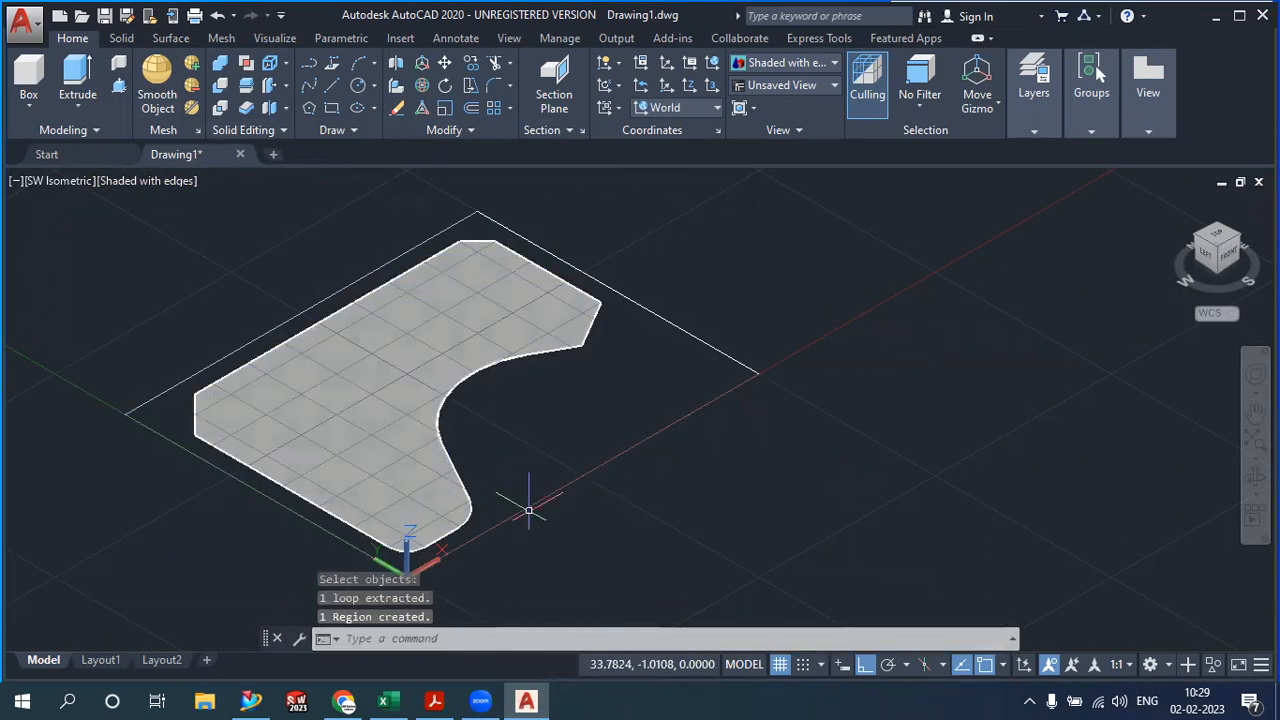
Create a second region from the four lines of the outer rectangle
middle_drag(729, 434, 892, 431)
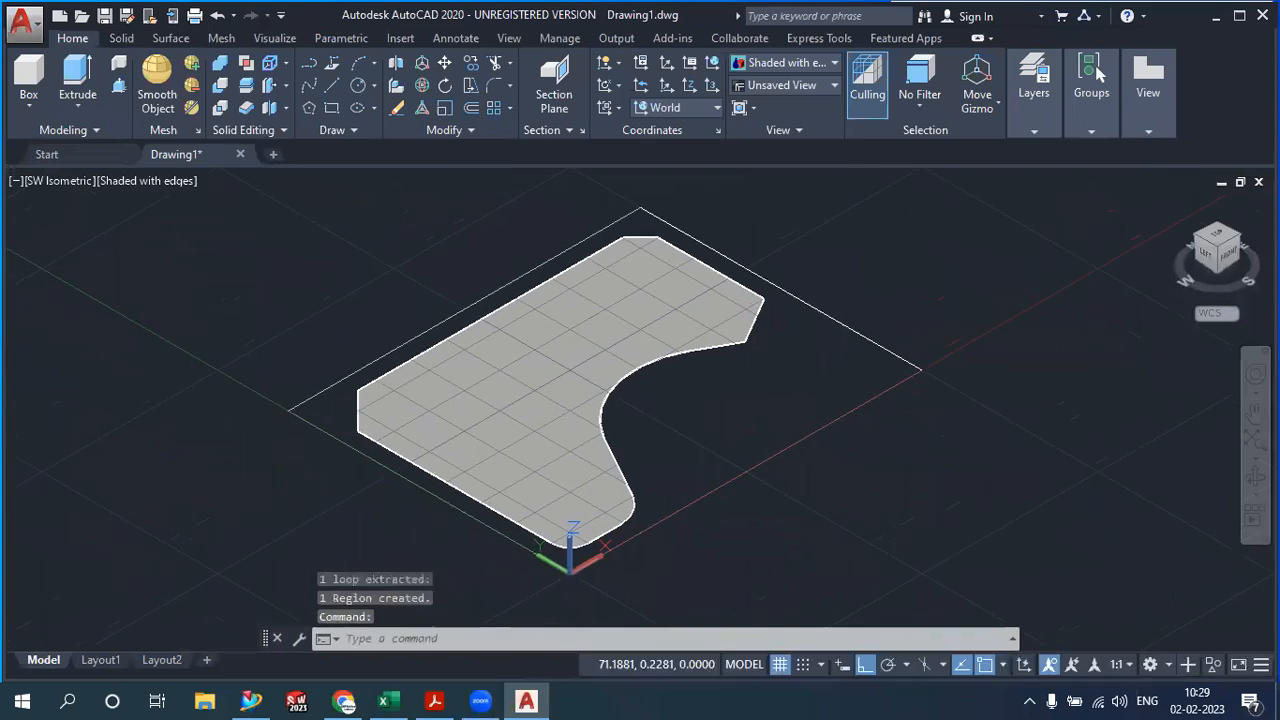
click(339, 131)
click(371, 173)
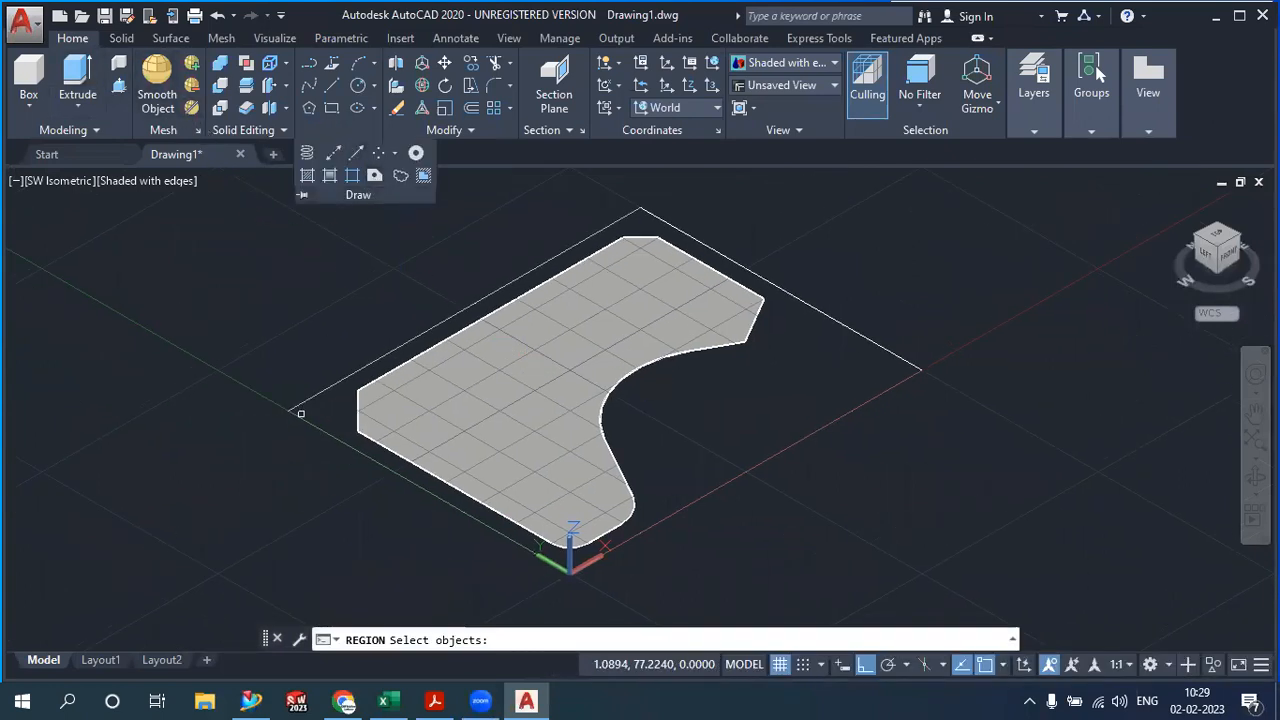
click(300, 408)
click(303, 421)
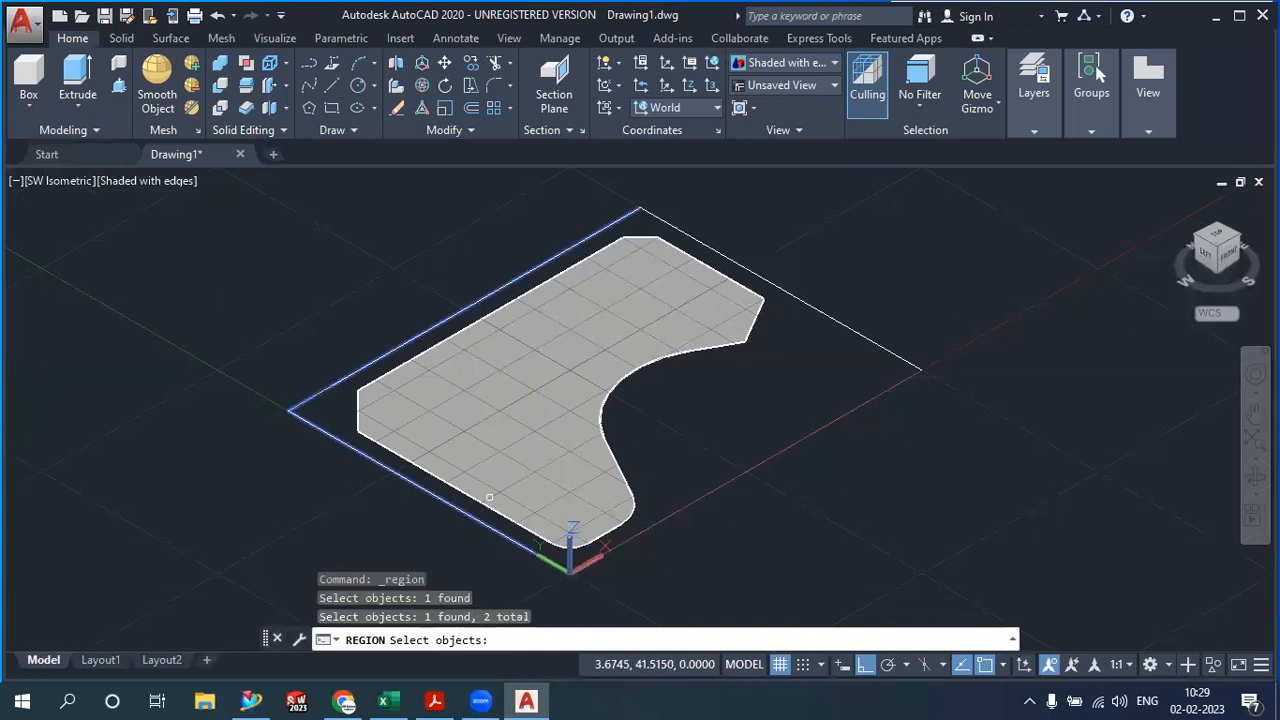
click(647, 528)
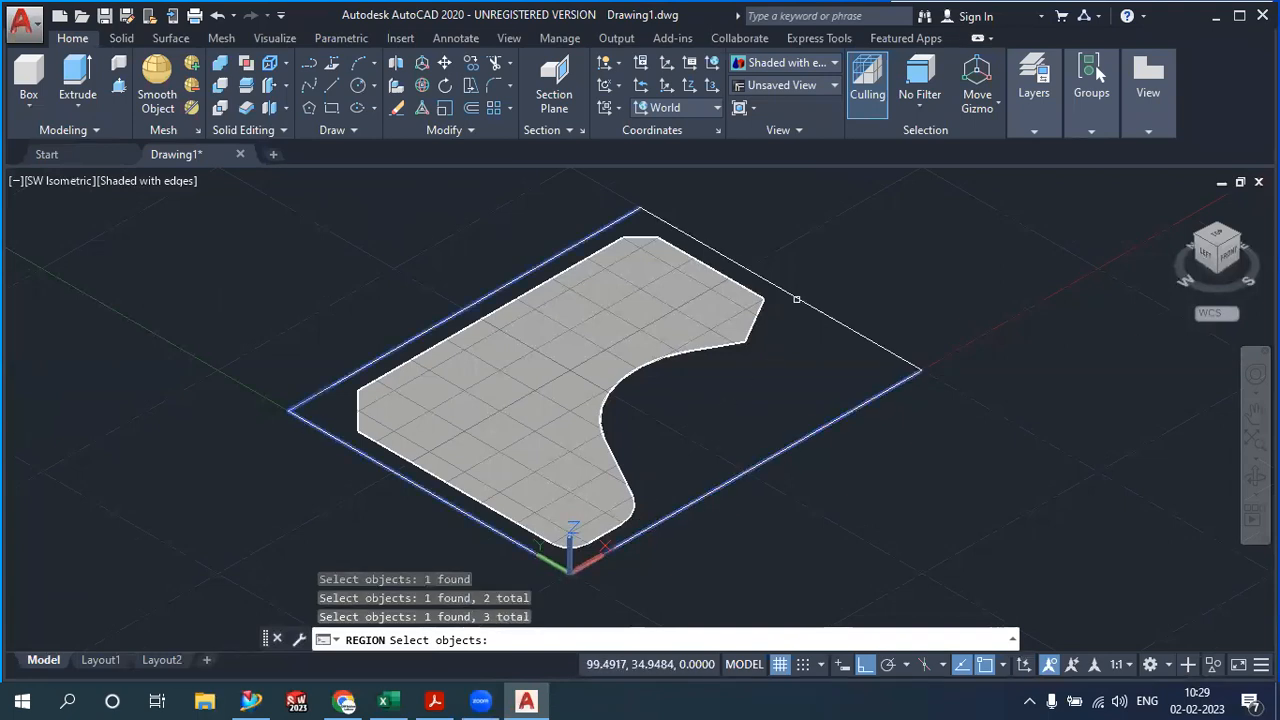
click(797, 299)
key(Return)
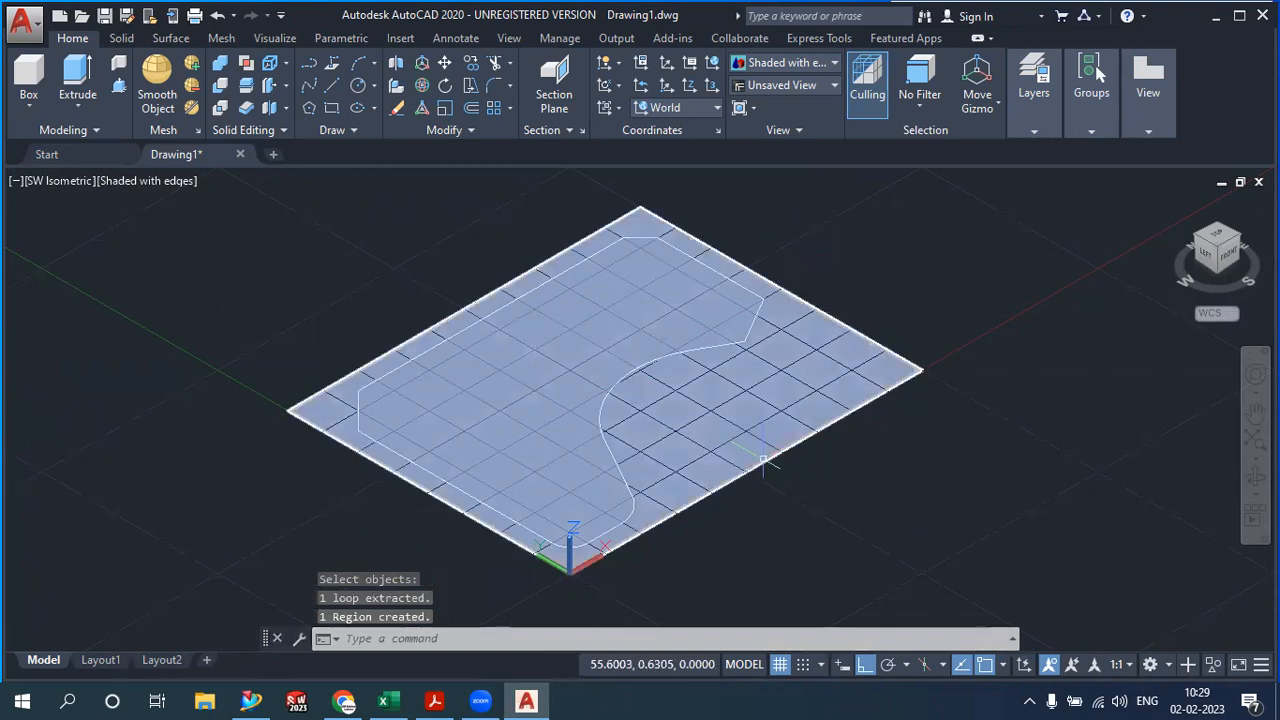
Turn off the drawing grid display
click(780, 664)
middle_drag(850, 502, 624, 500)
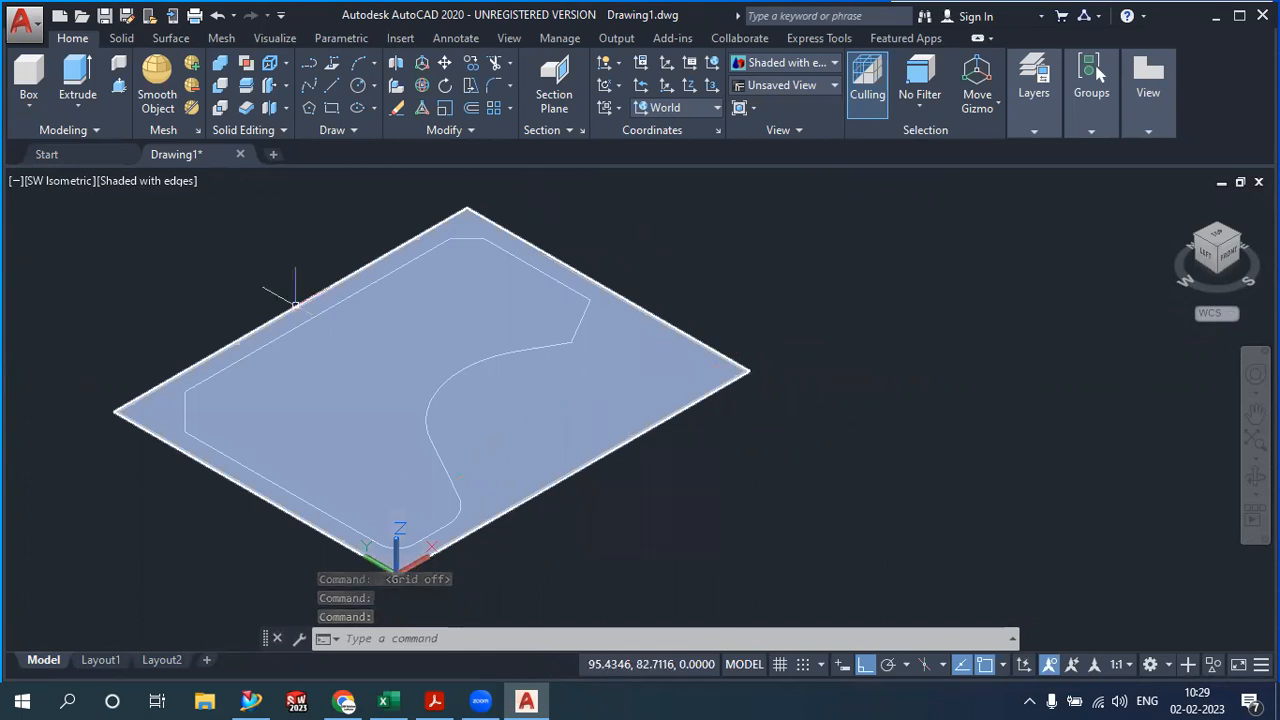
Switch the visual style to 2D Wireframe and back to Shaded with edges to compare the regions' display
click(176, 180)
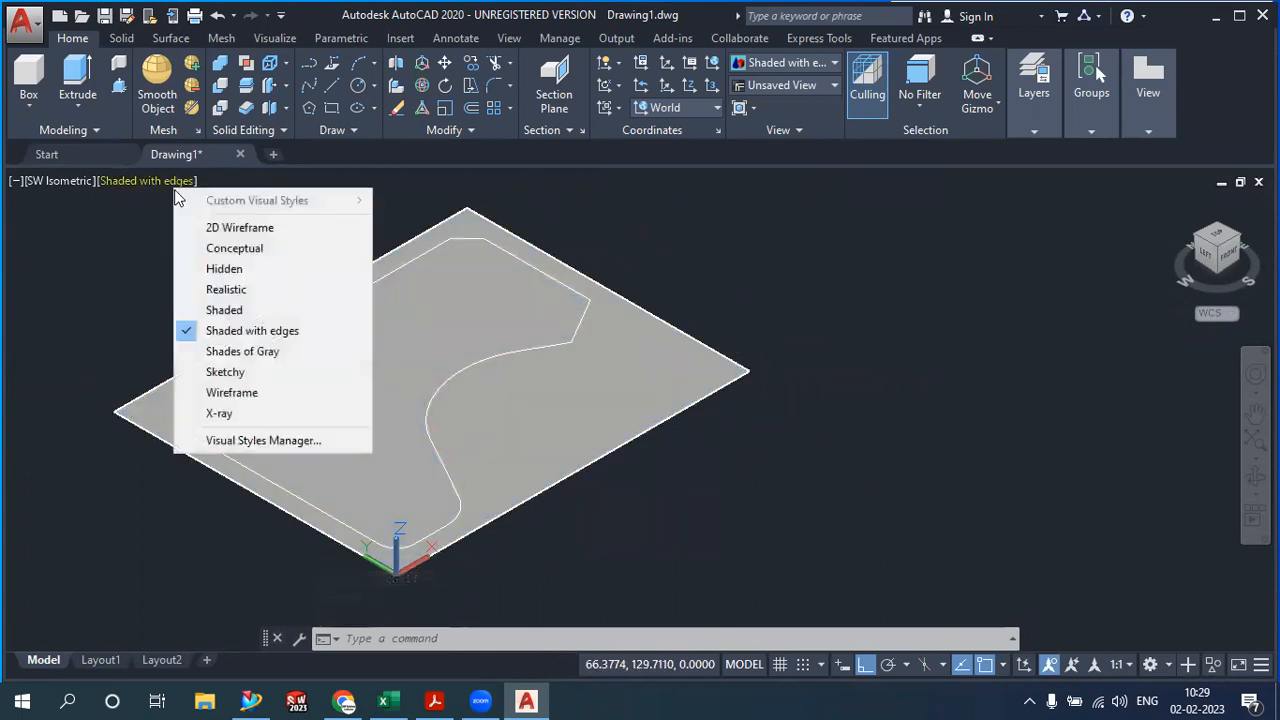
click(240, 228)
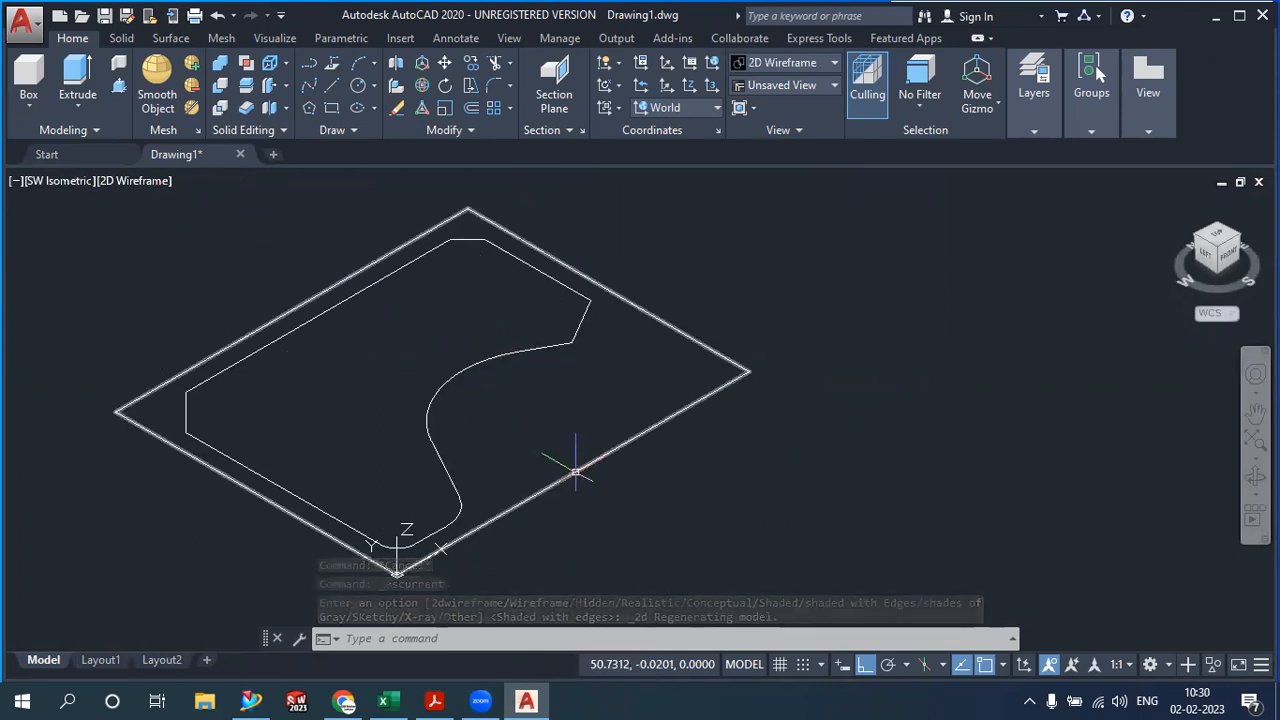
click(141, 182)
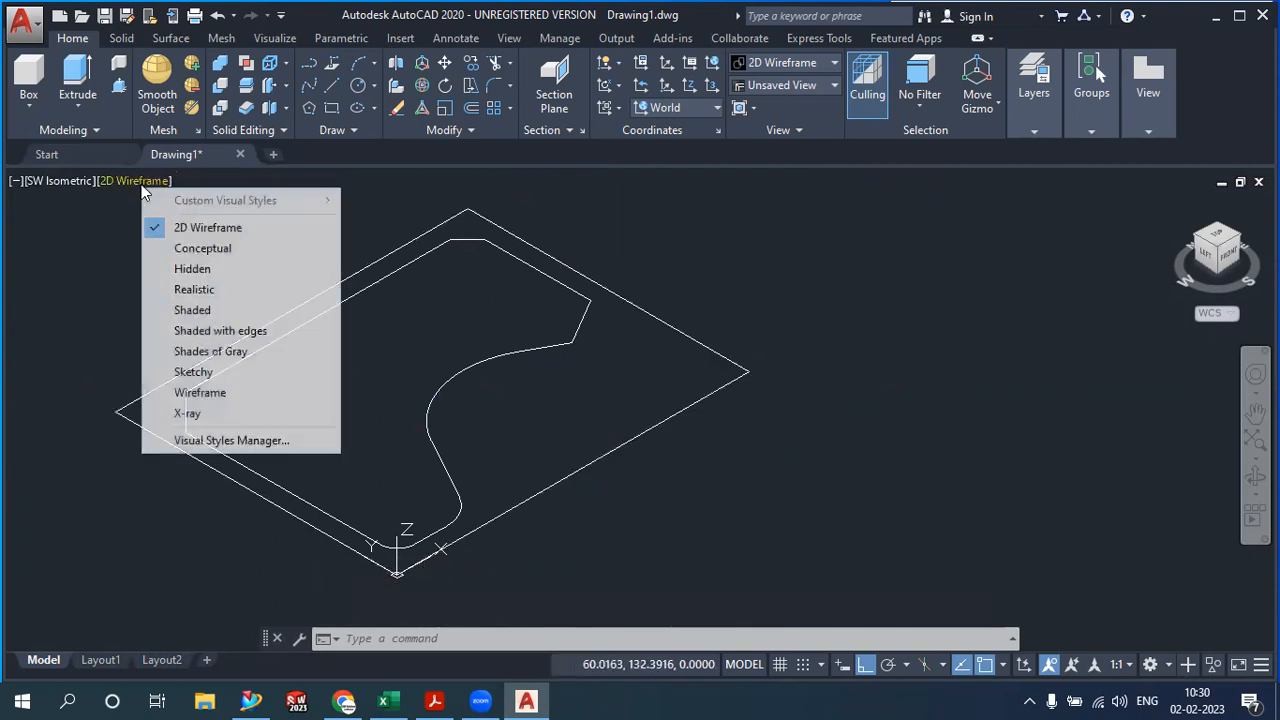
click(205, 330)
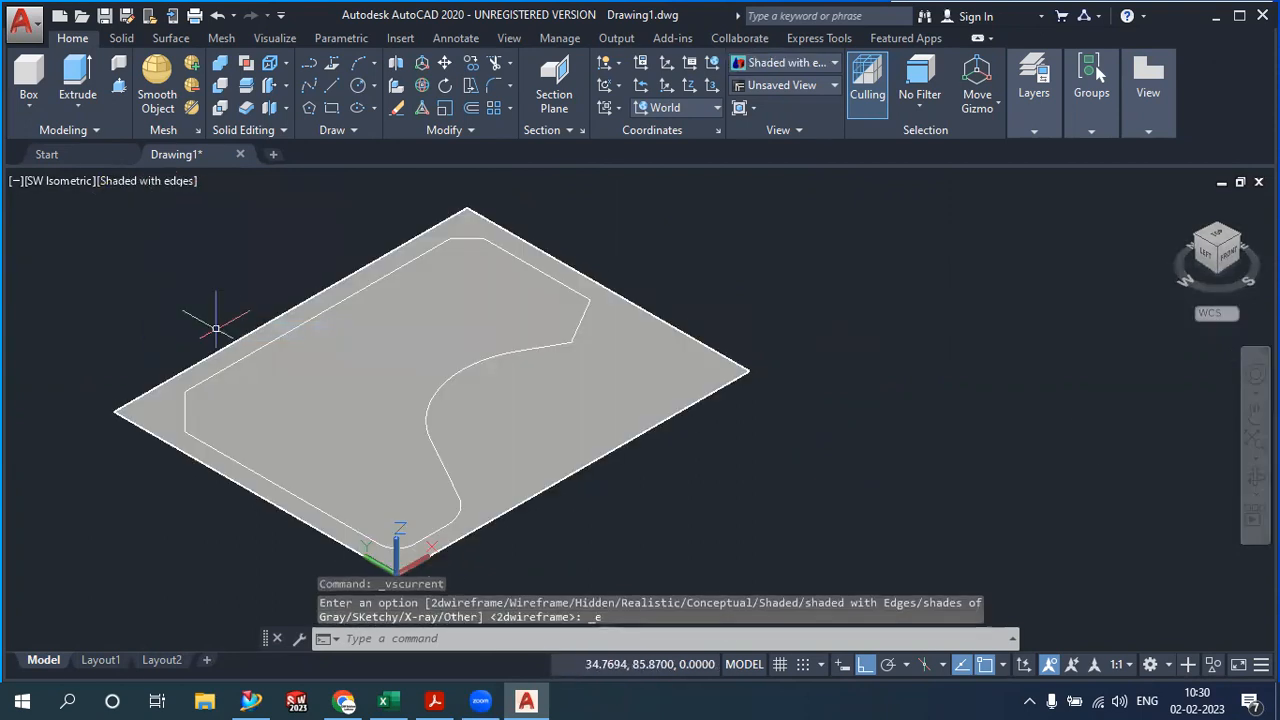
Extrude the inner profile region to a height of 15, following the side view in the reference PDF
click(434, 700)
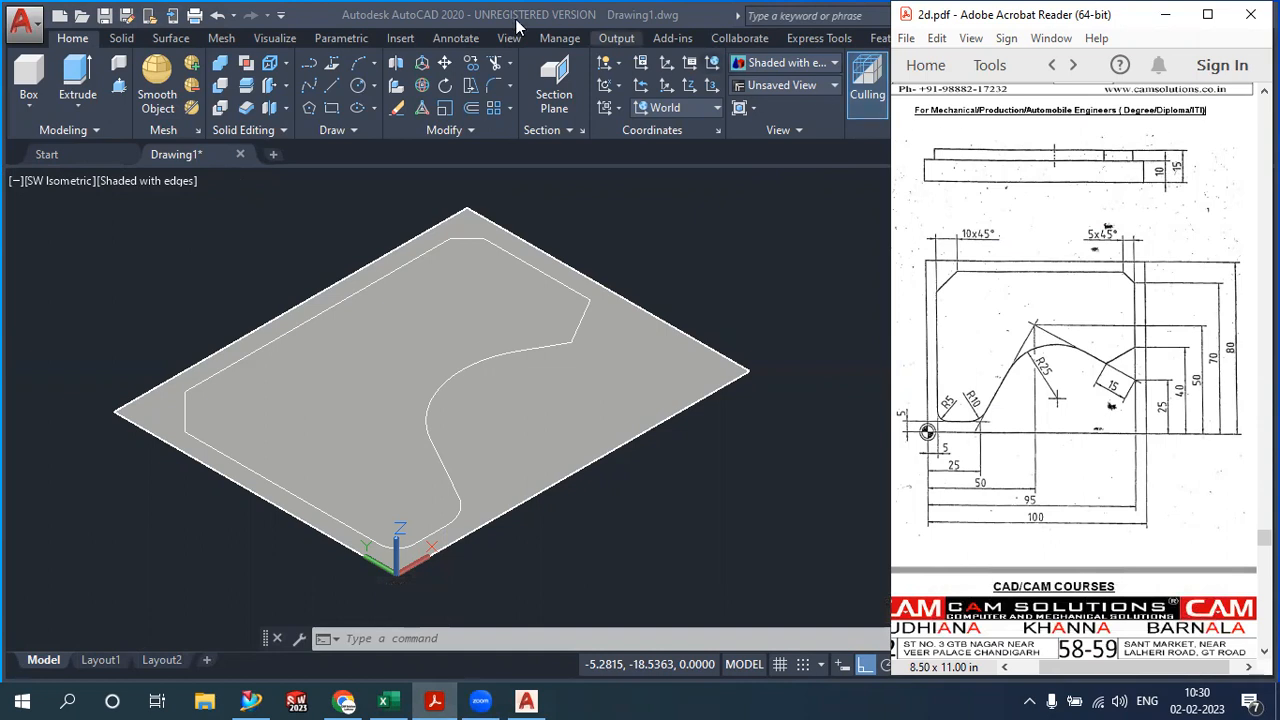
click(80, 76)
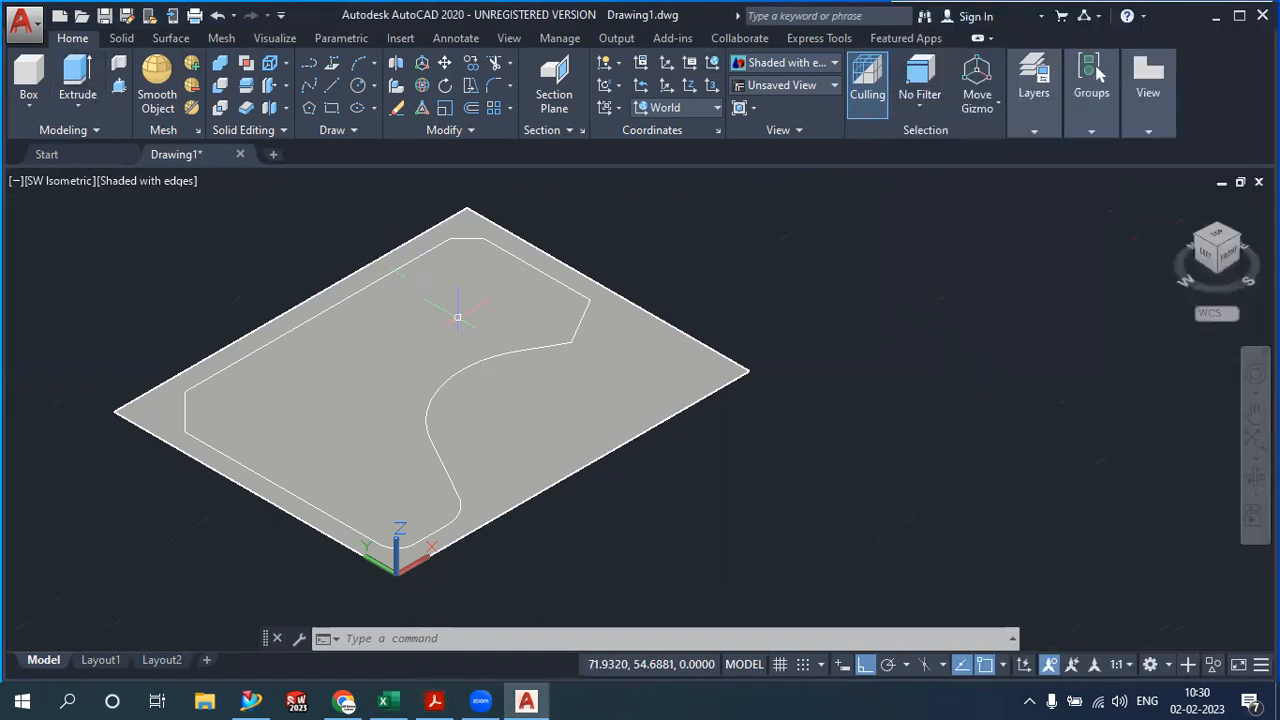
click(77, 78)
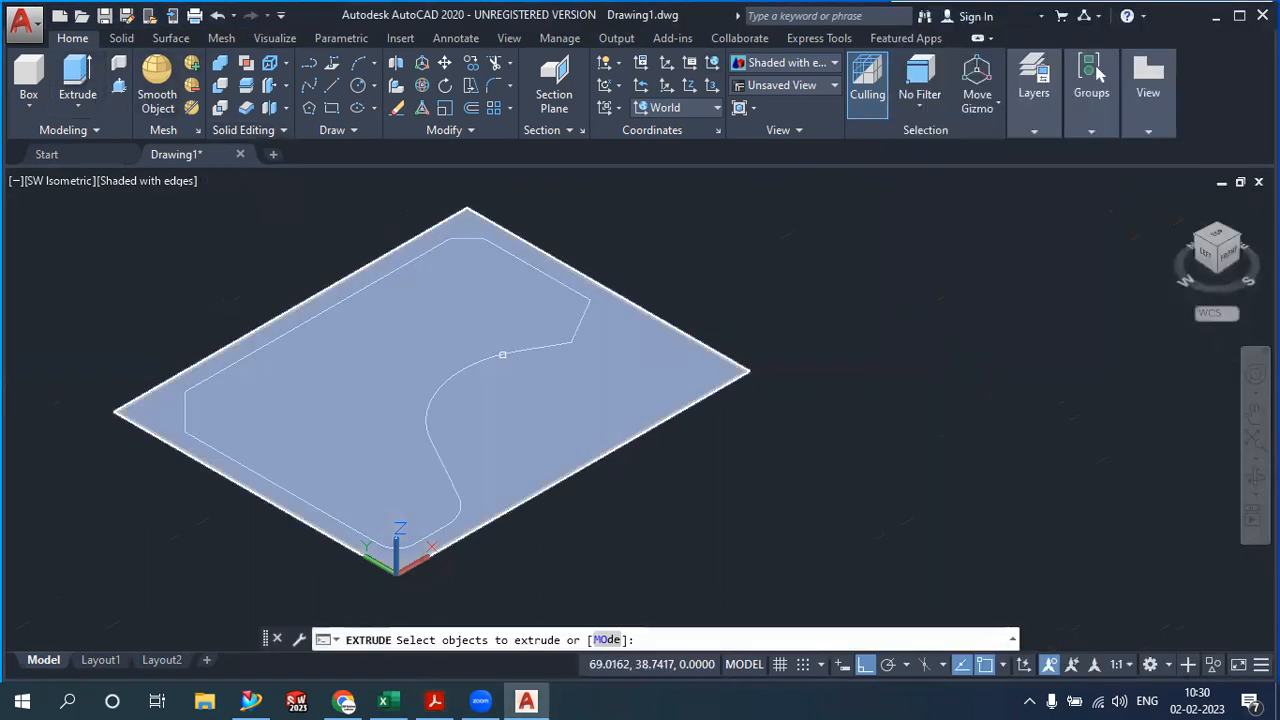
click(498, 352)
right_click(709, 249)
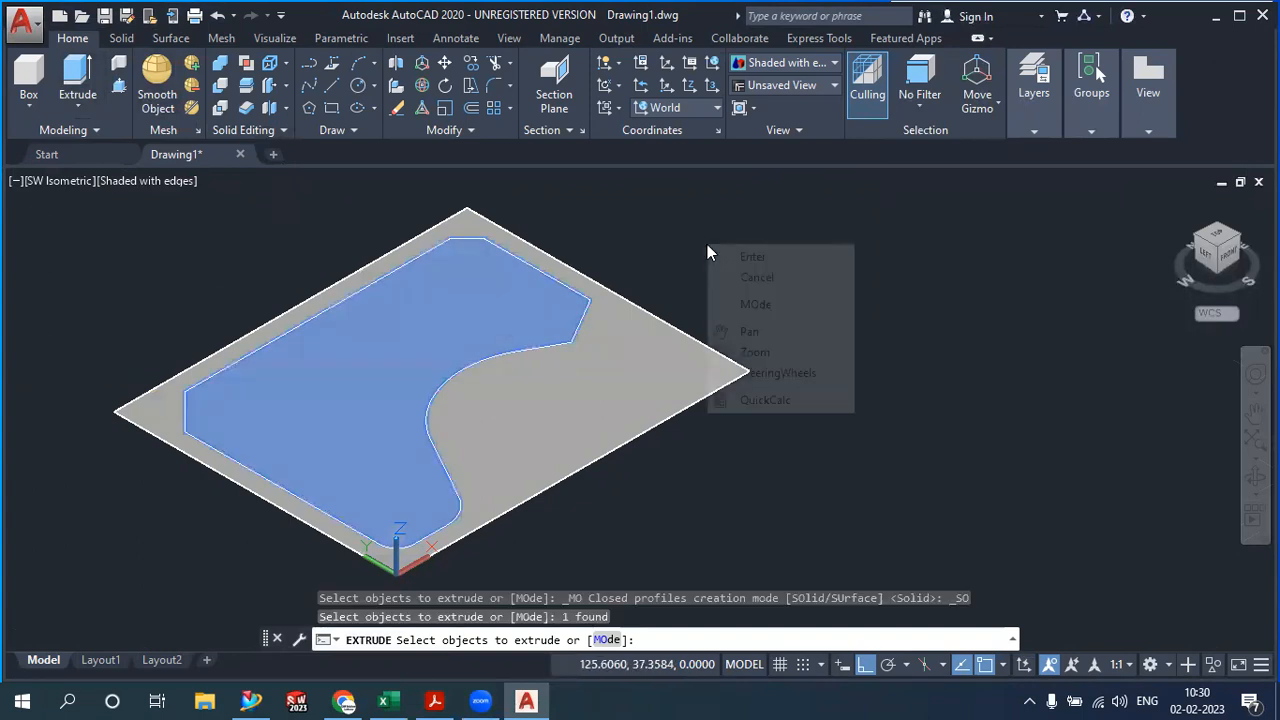
click(745, 254)
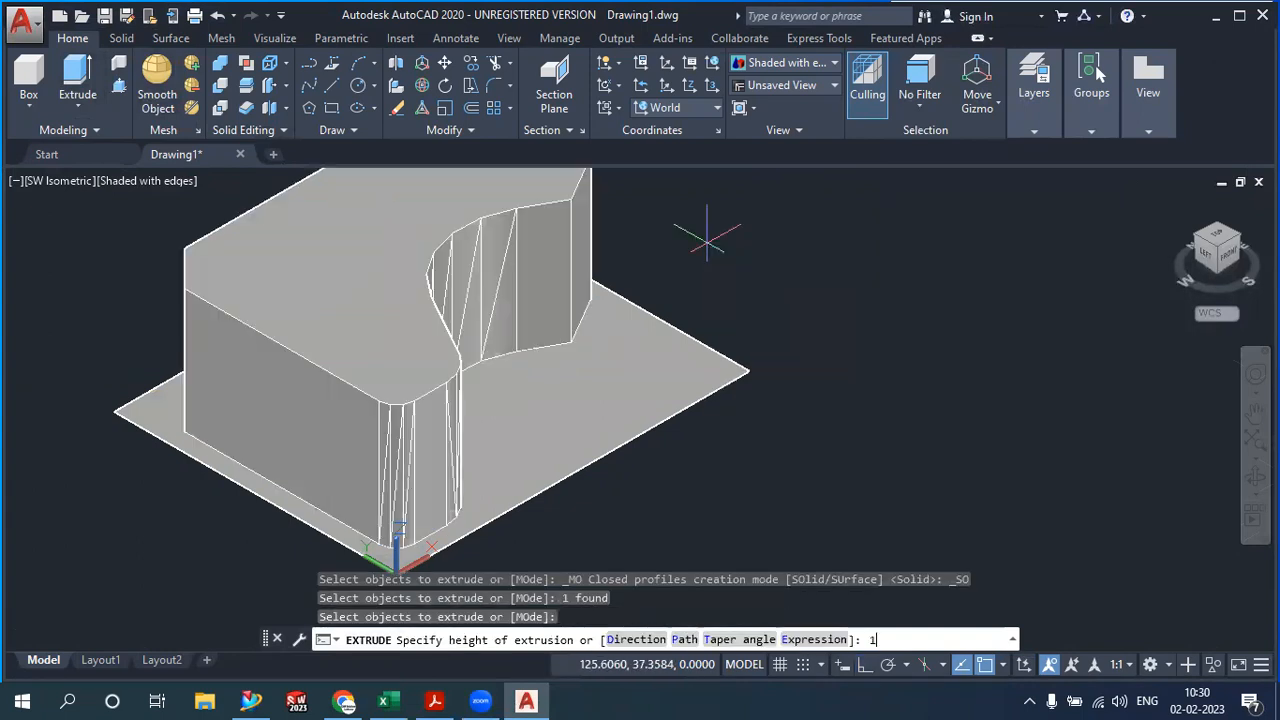
key(Return)
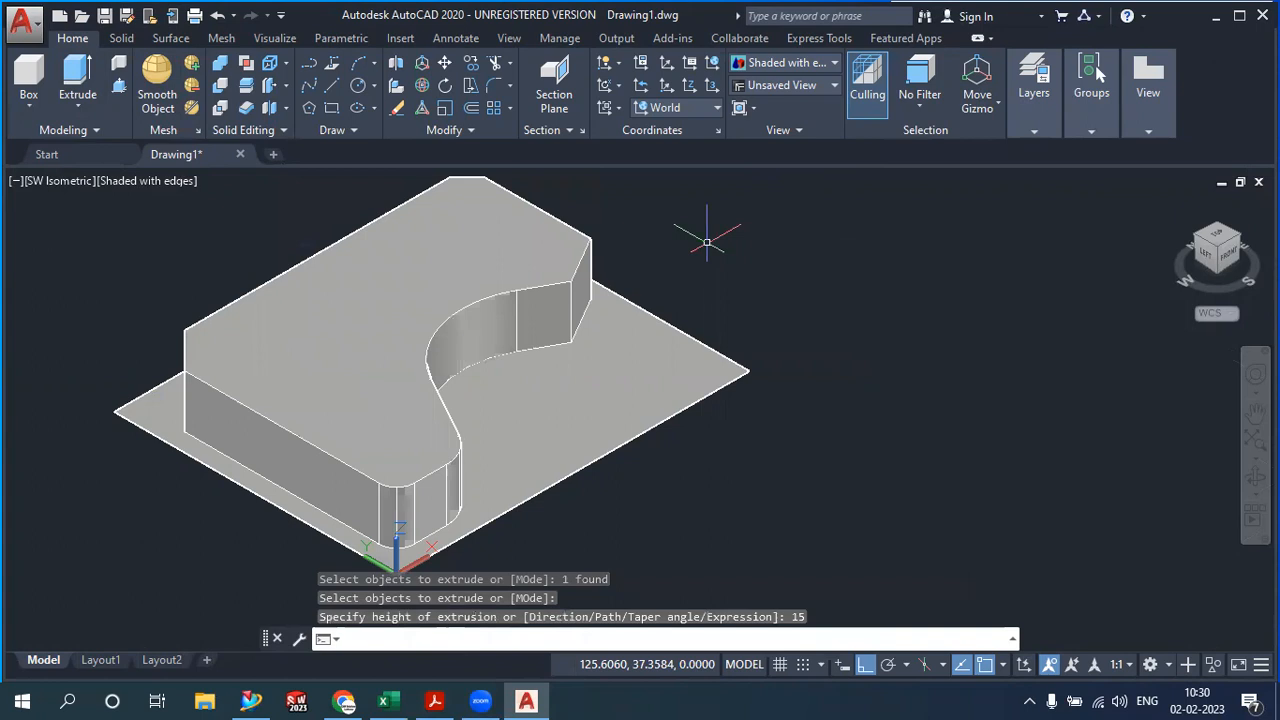
Extrude the outer rectangle region to a height of 10
click(77, 80)
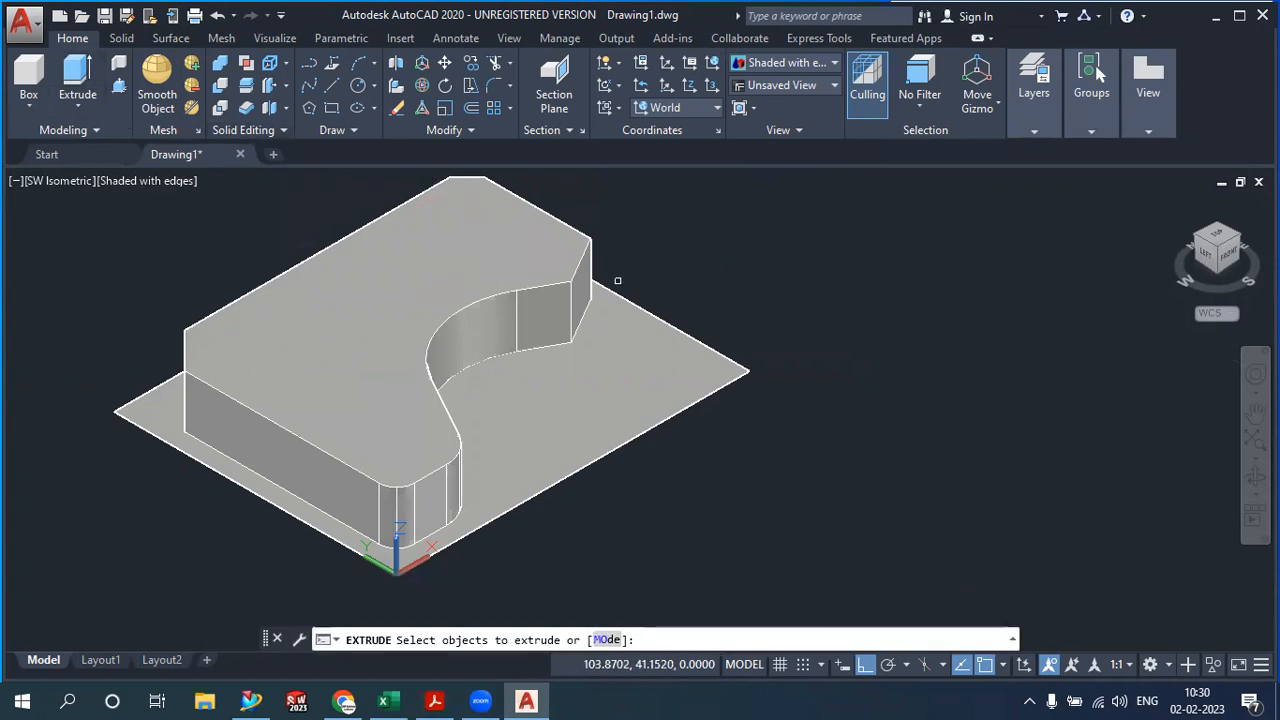
click(684, 290)
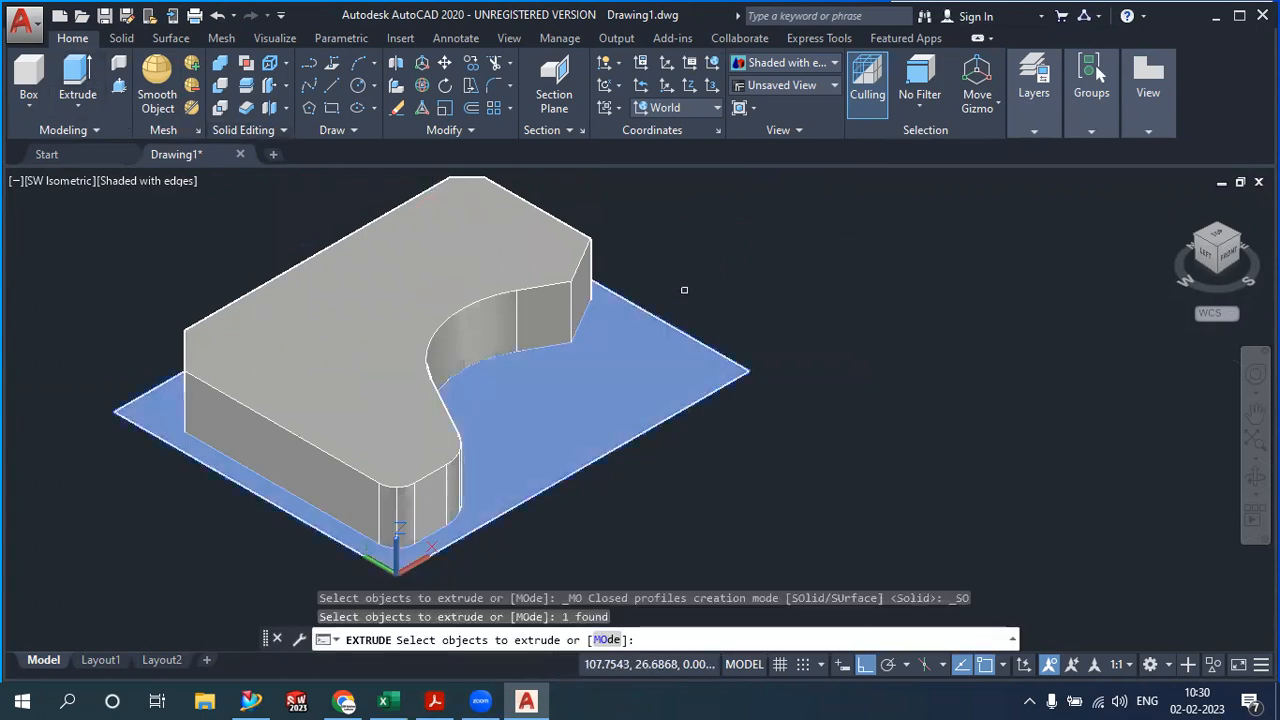
right_click(689, 273)
click(714, 286)
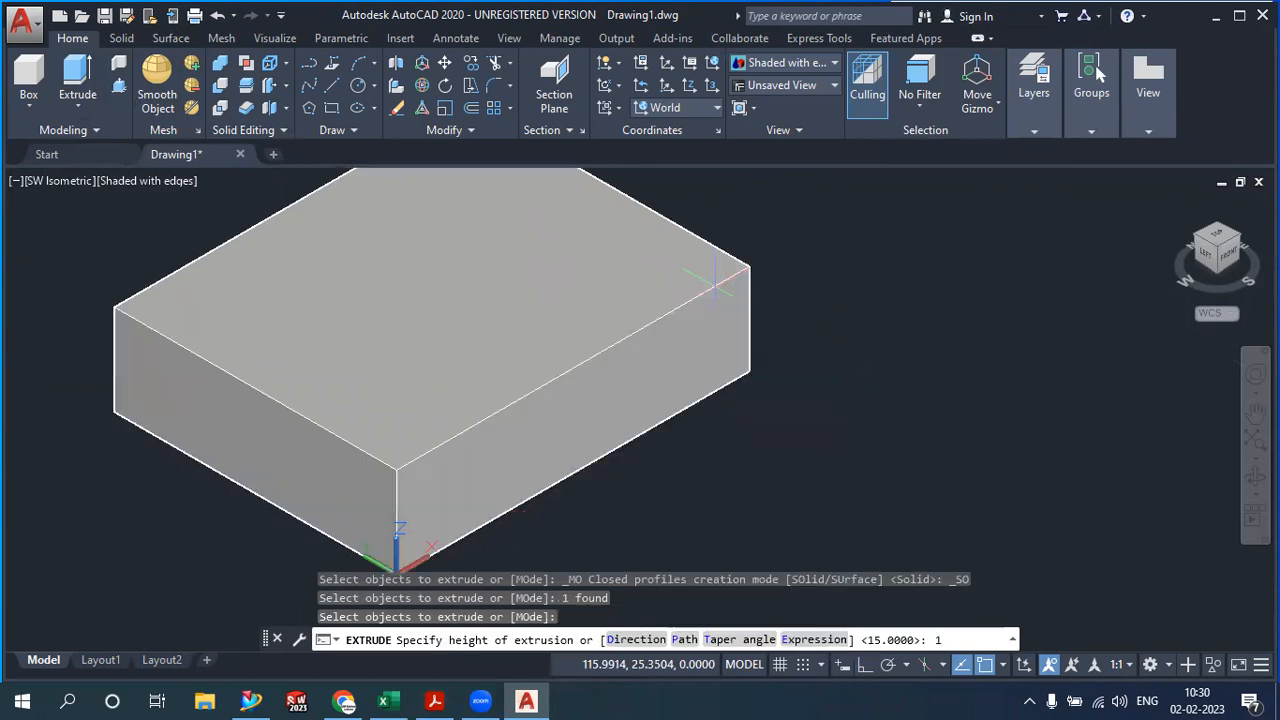
text(10)
key(Return)
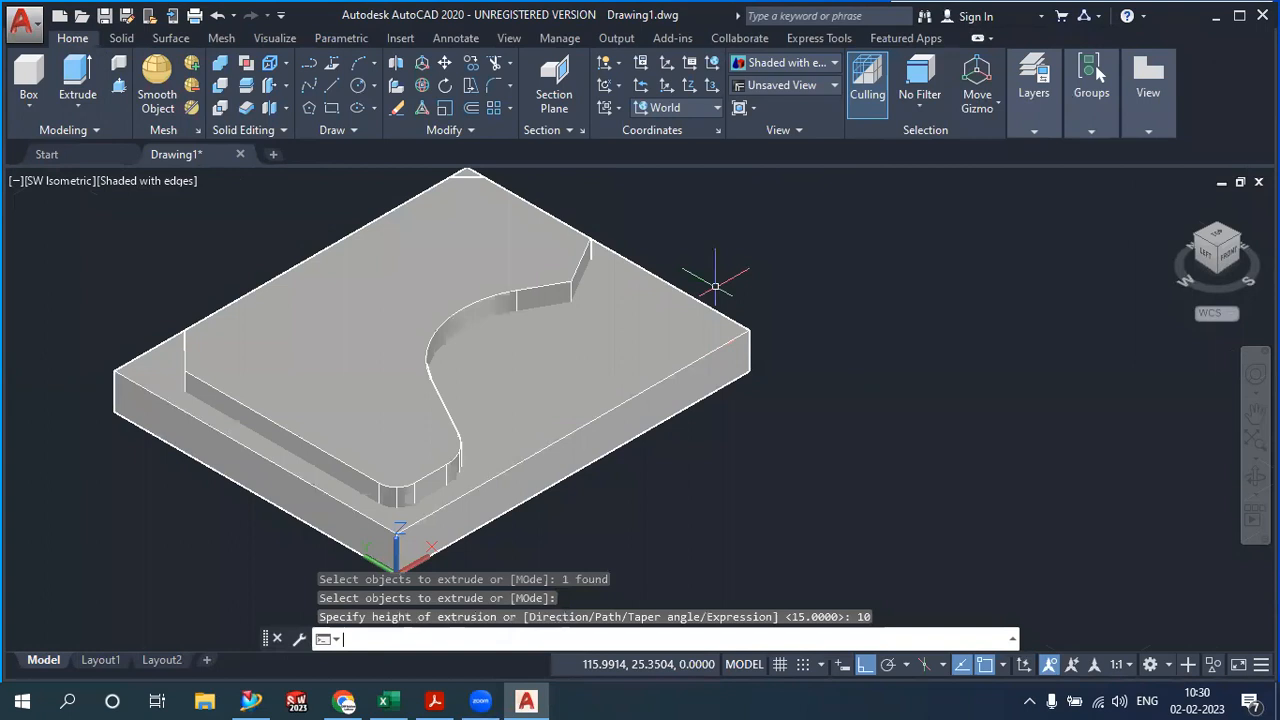
Switch the visual style to 2D Wireframe and inspect the two extruded solids from several angles with Free Orbit
click(178, 184)
click(196, 227)
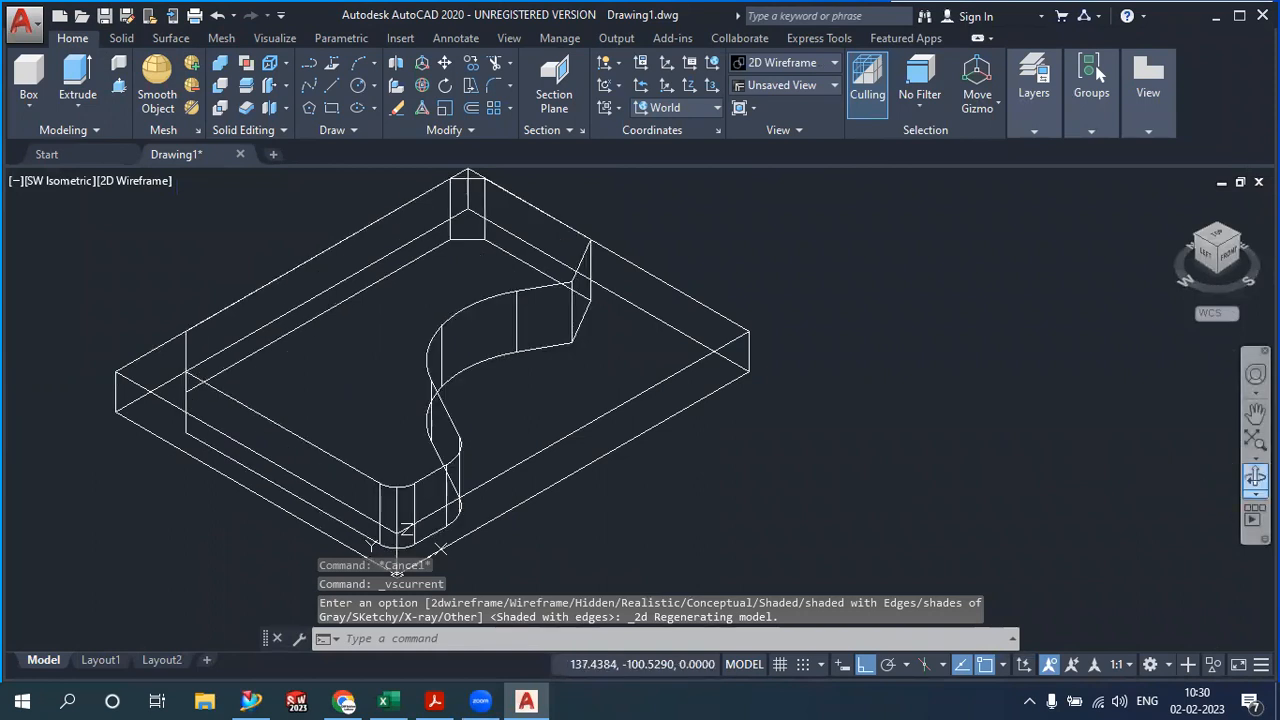
click(1256, 492)
click(1172, 529)
drag(987, 422, 519, 411)
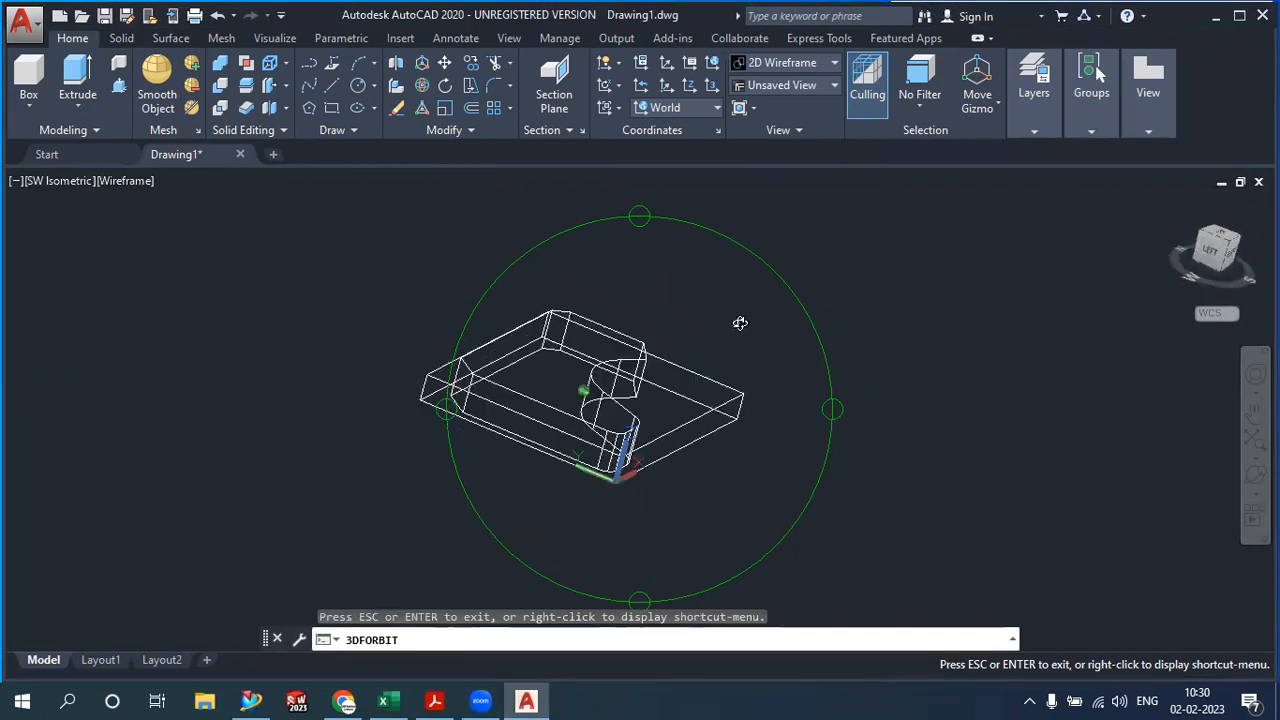
drag(573, 365, 577, 507)
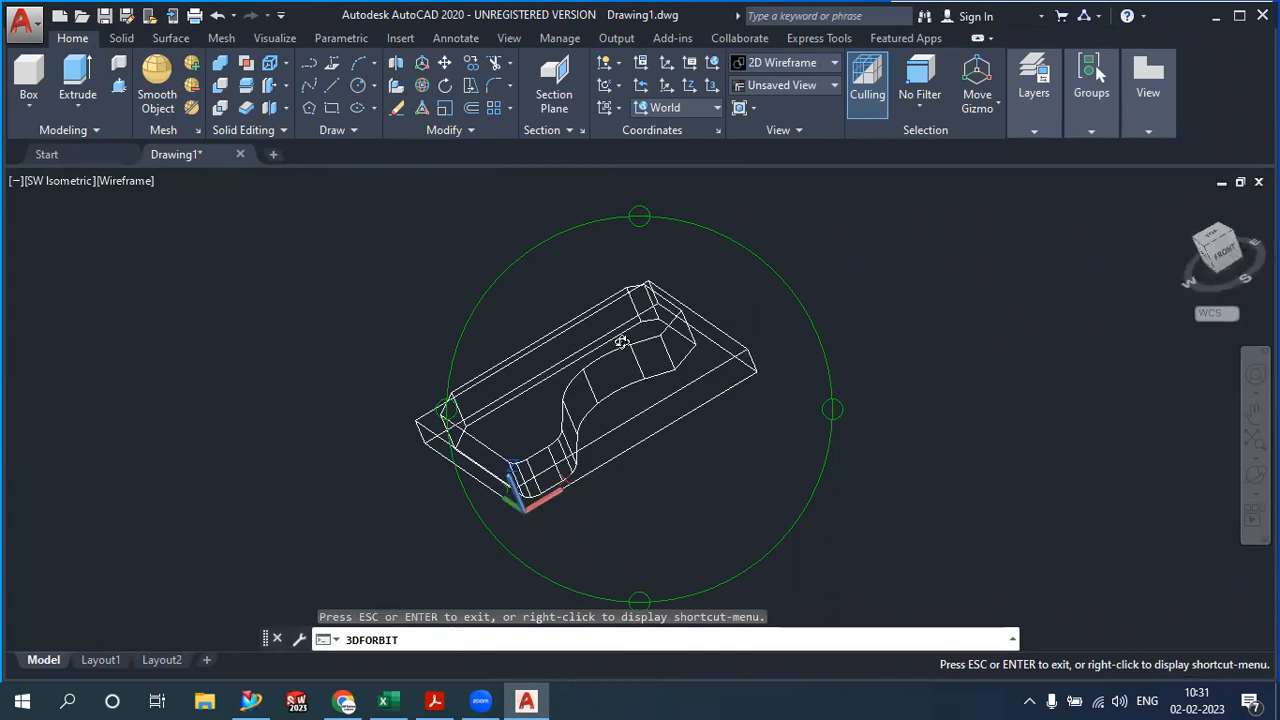
drag(700, 342, 663, 309)
right_click(692, 288)
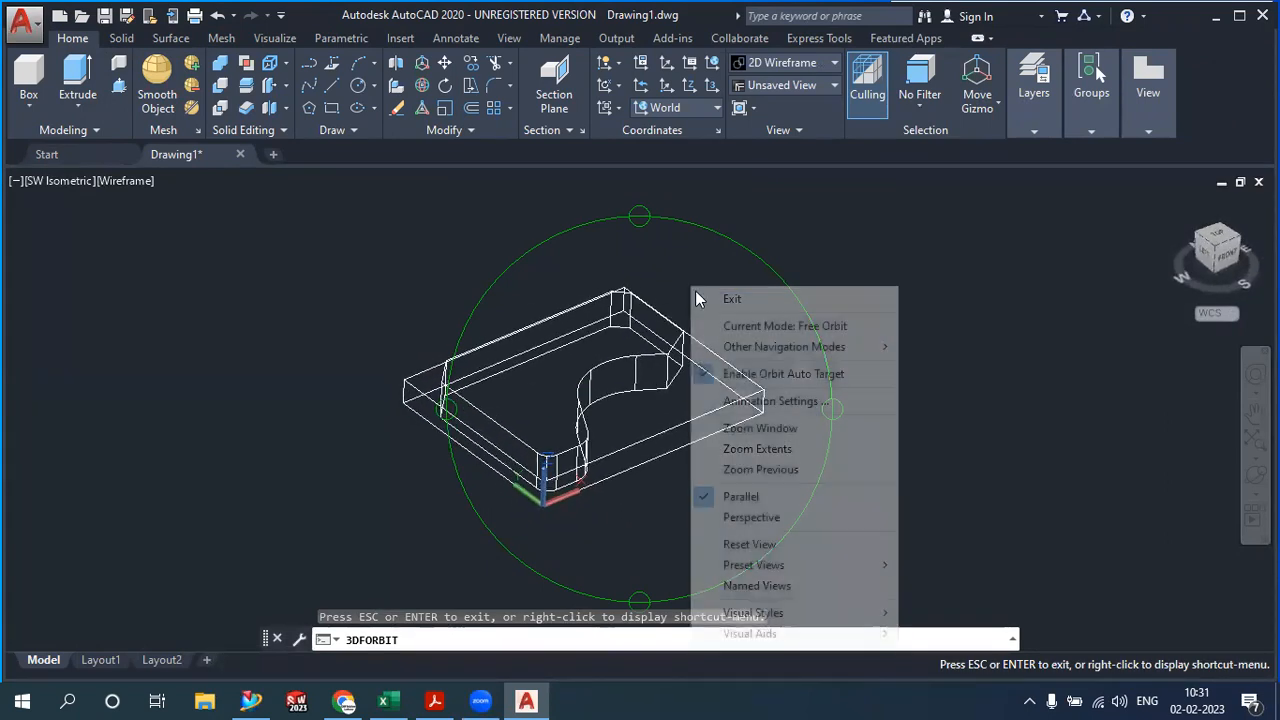
click(710, 296)
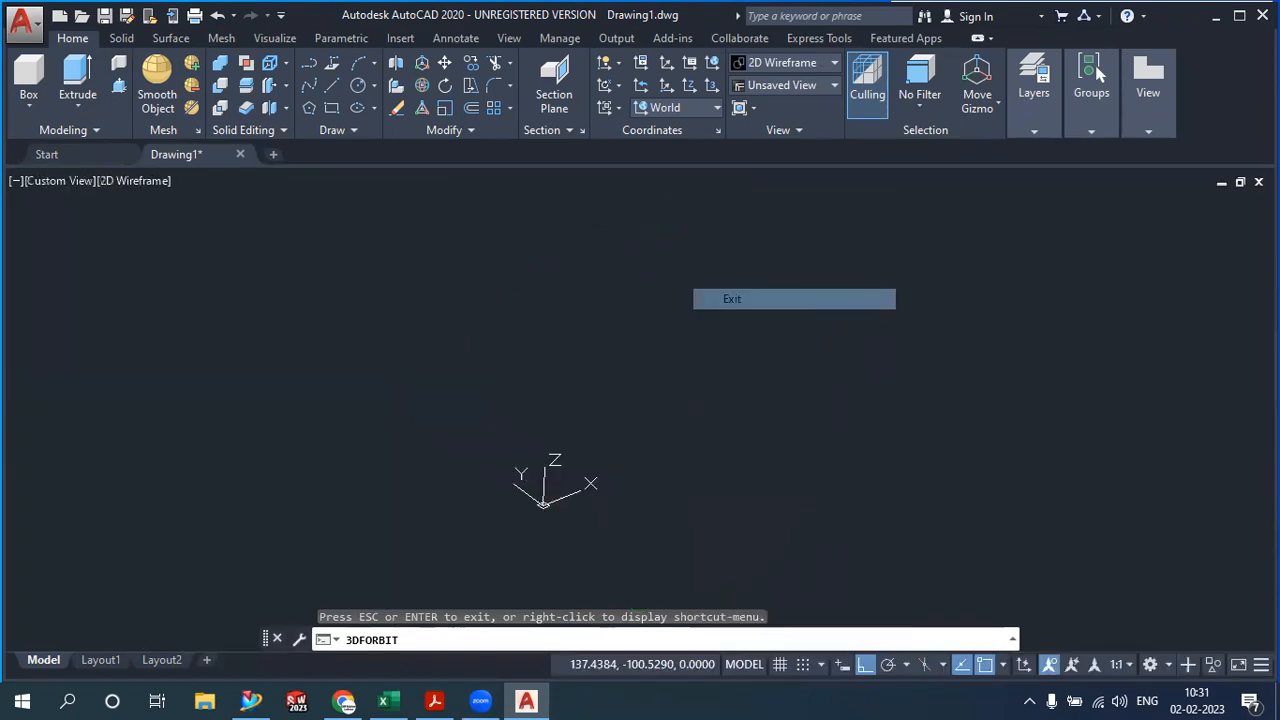
Set the visual style to Shaded with edges for the orbited view of the solids
click(159, 182)
click(229, 332)
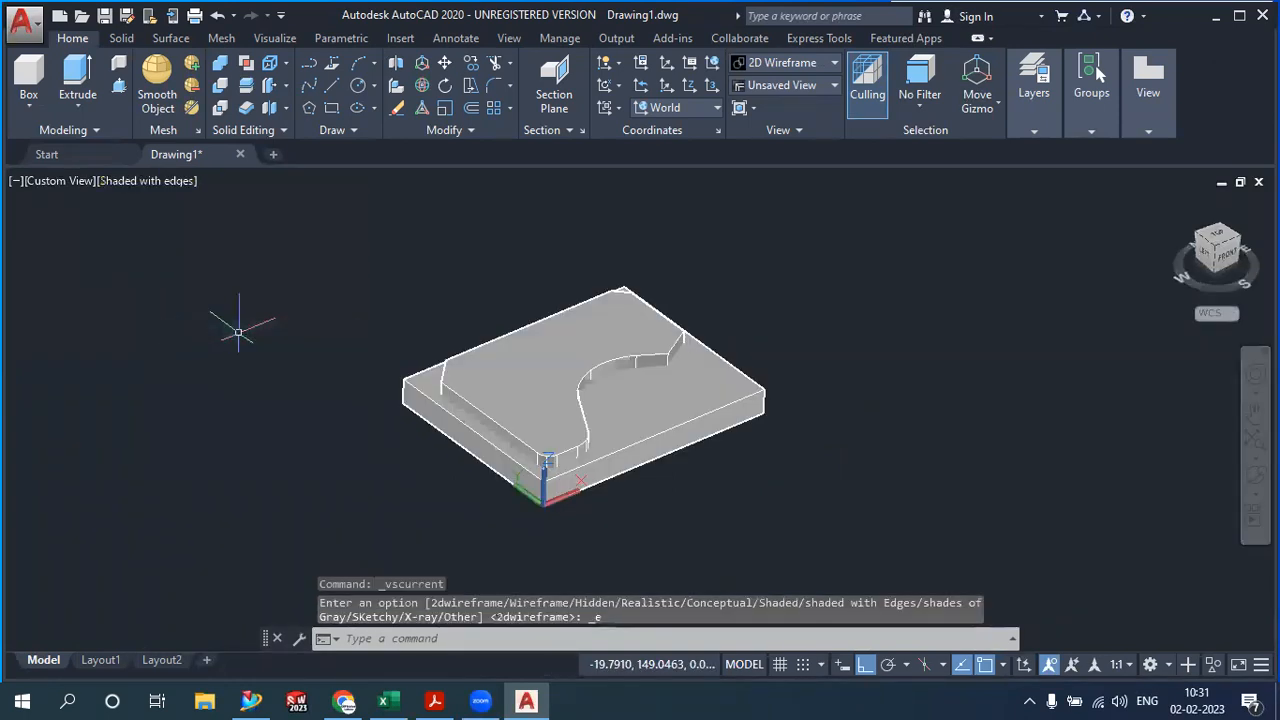
scroll(239, 338, up, 2)
mouse_move(789, 519)
middle_down()
mouse_move(741, 477)
mouse_move(698, 463)
middle_up()
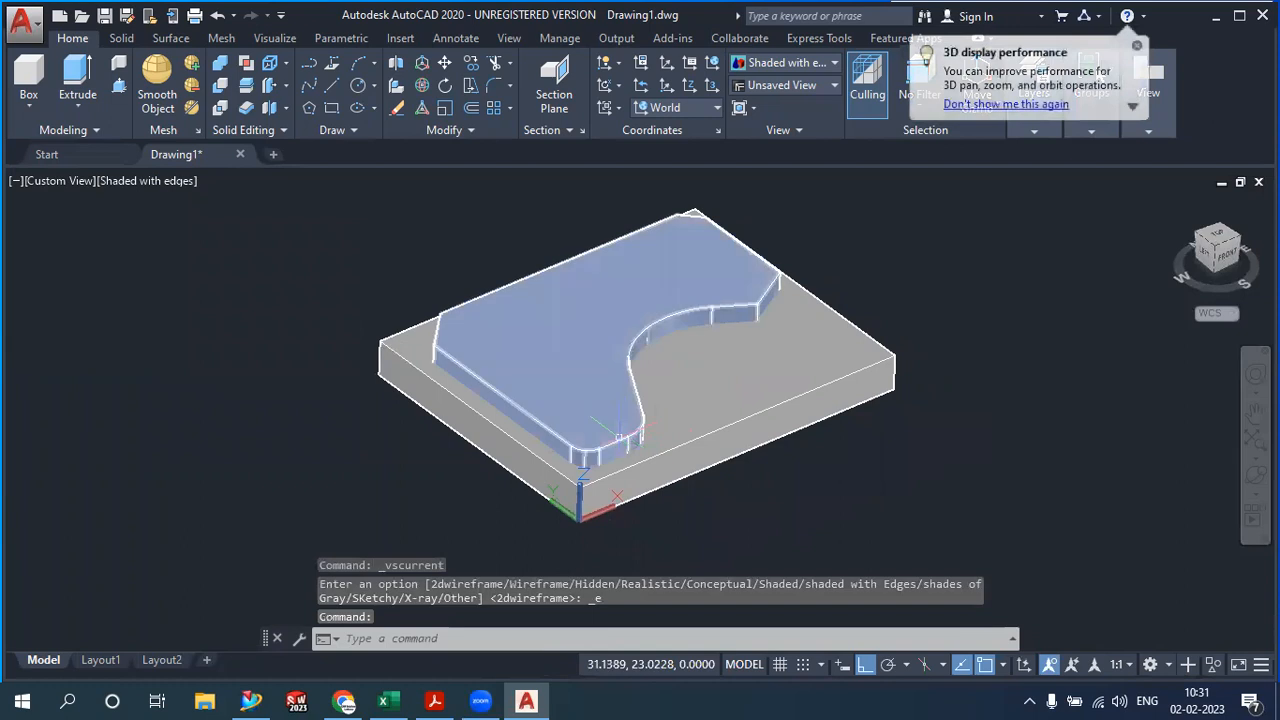
Combine the raised profile solid and the rectangular base plate into one solid with Union
click(221, 67)
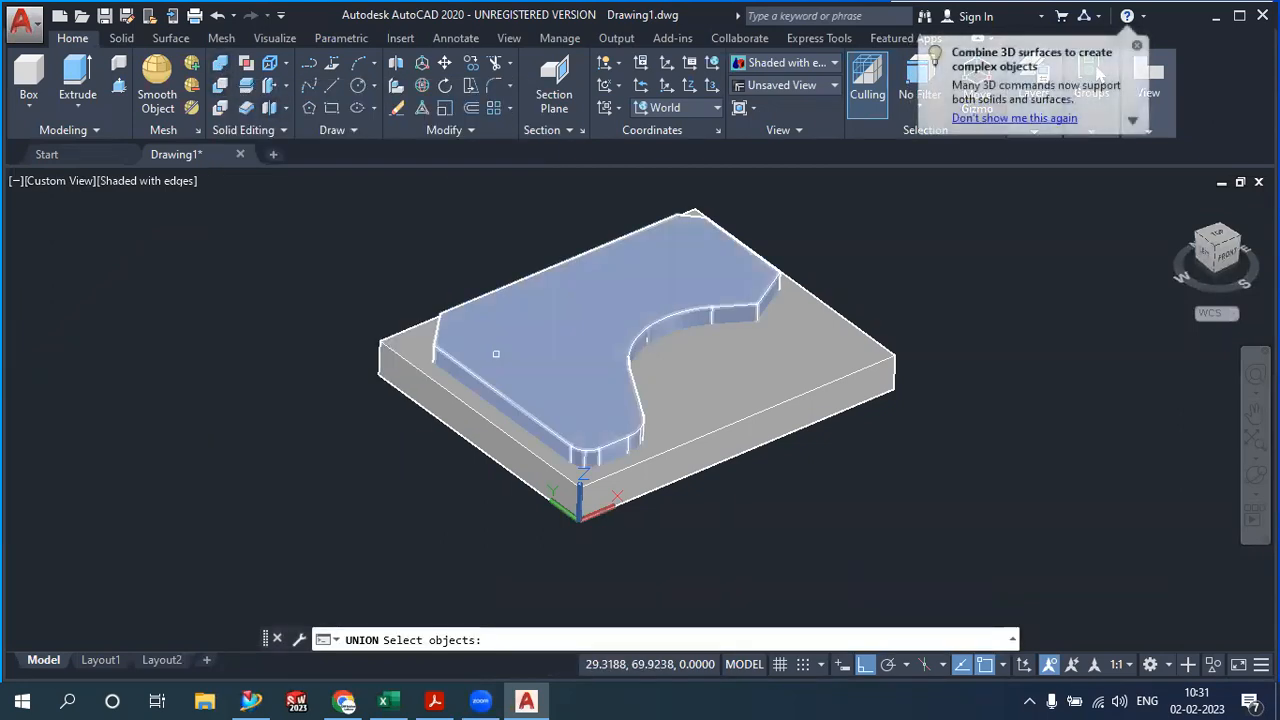
click(480, 391)
click(468, 424)
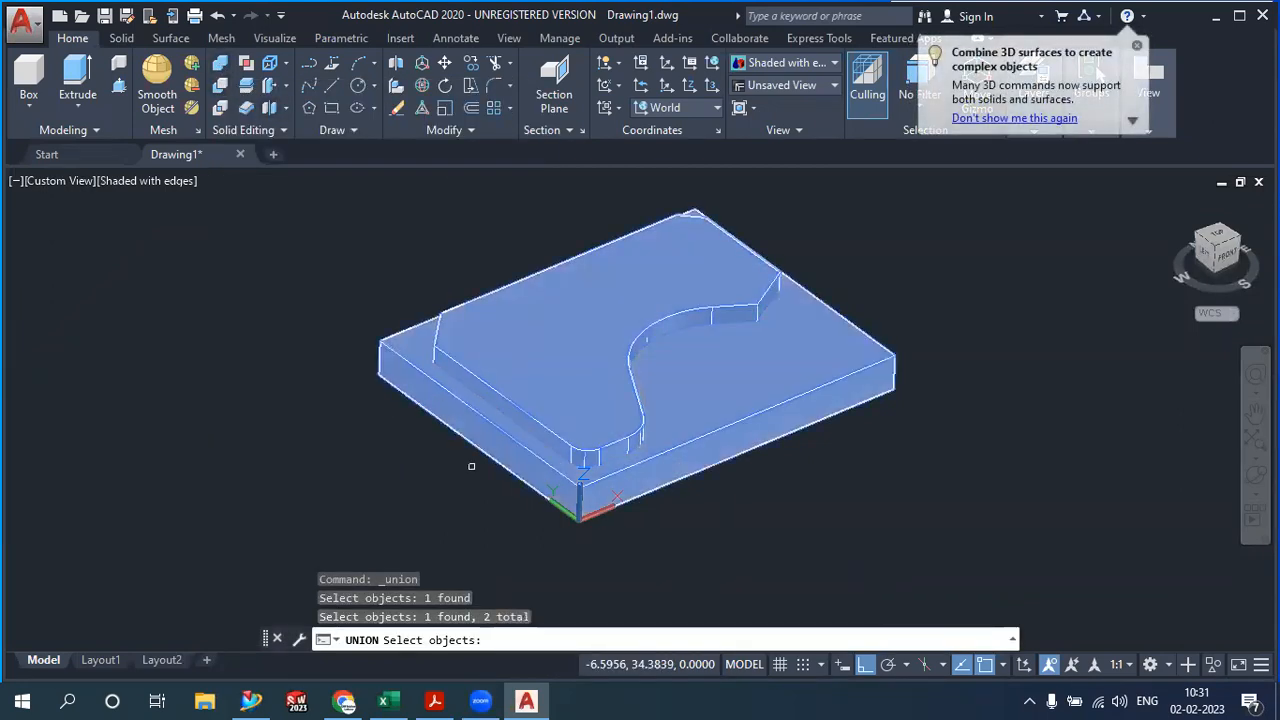
middle_drag(703, 360, 606, 386)
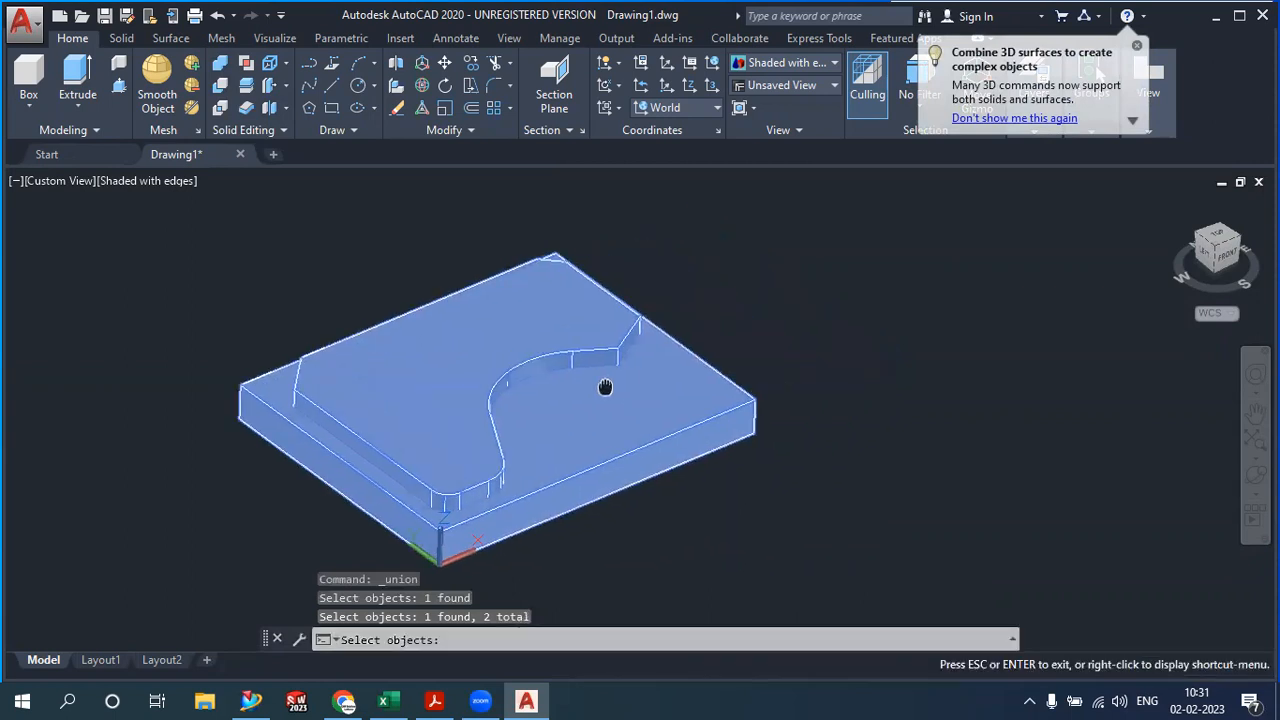
key(Return)
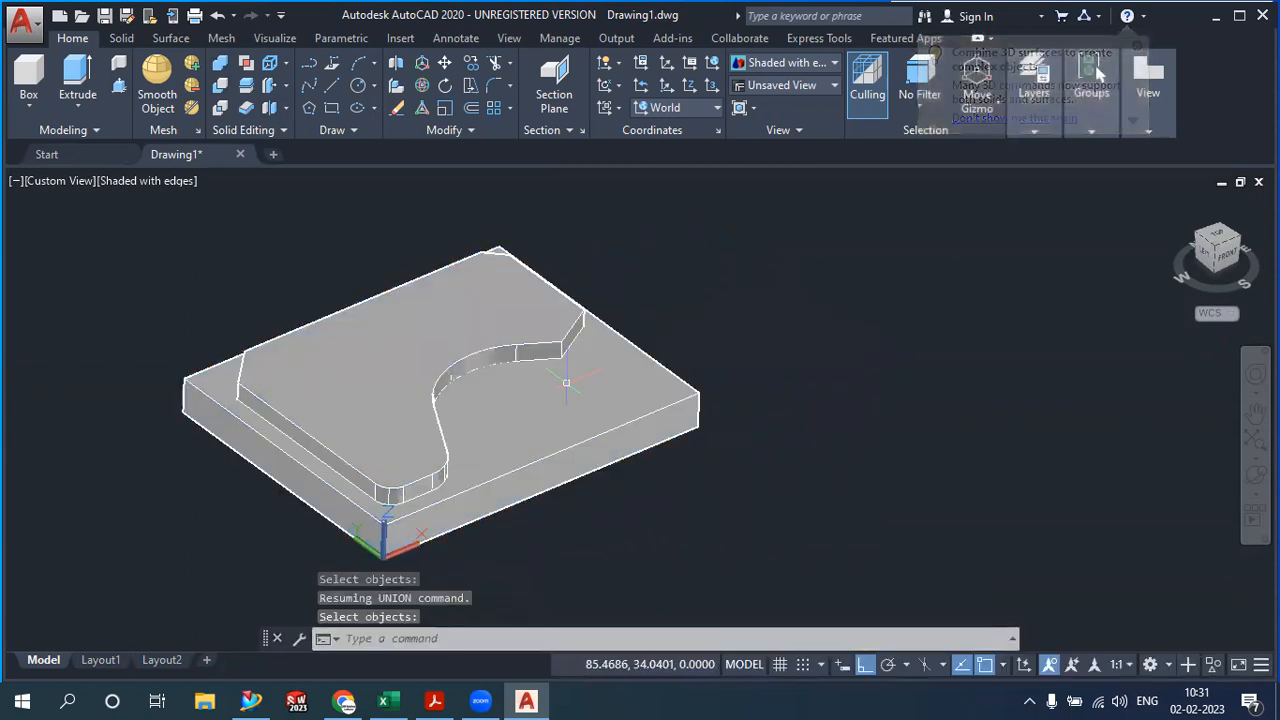
Examine the united solid in 2D Wireframe, return to Shaded with edges, and consult the plate drawing in the reference PDF
click(172, 182)
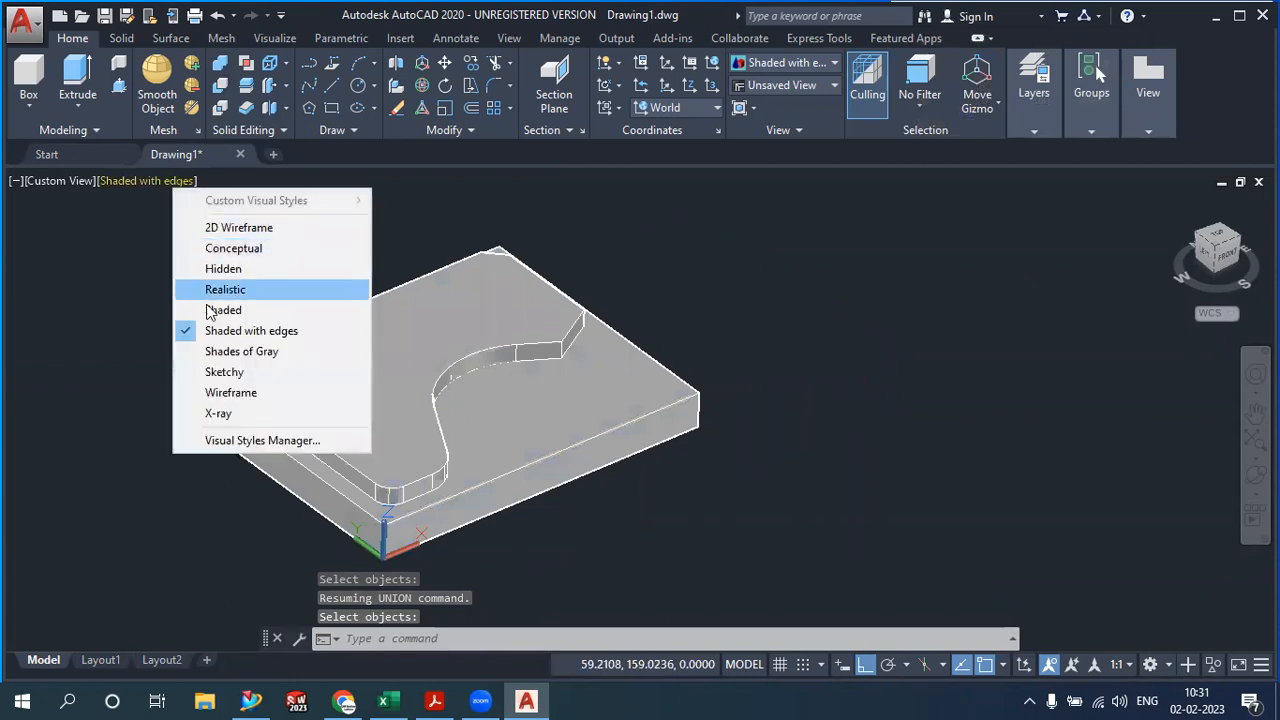
click(215, 223)
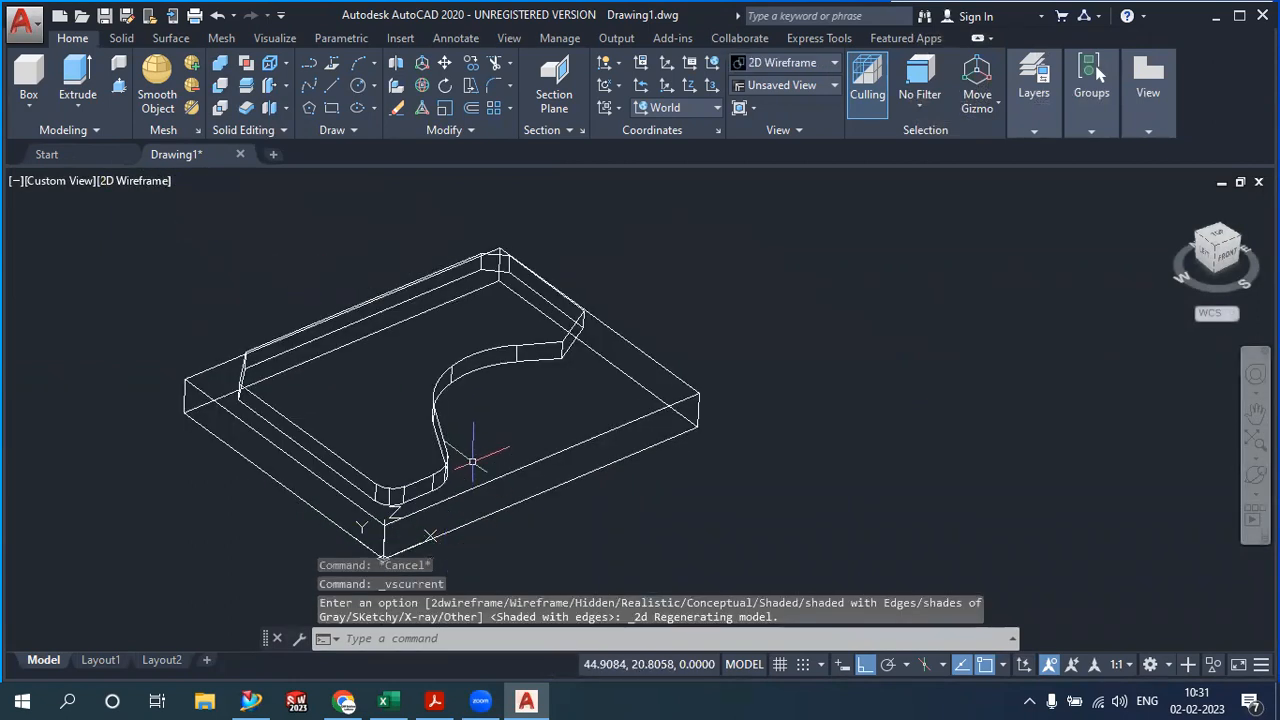
click(131, 180)
click(205, 330)
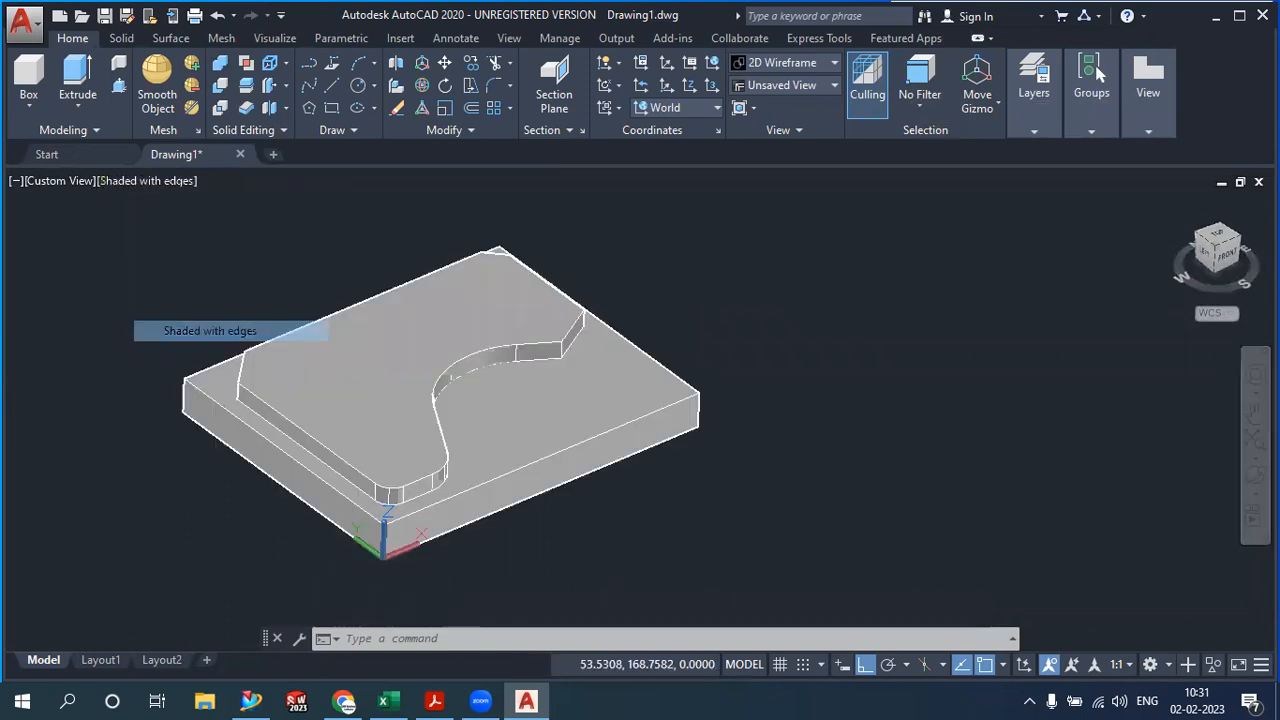
click(434, 701)
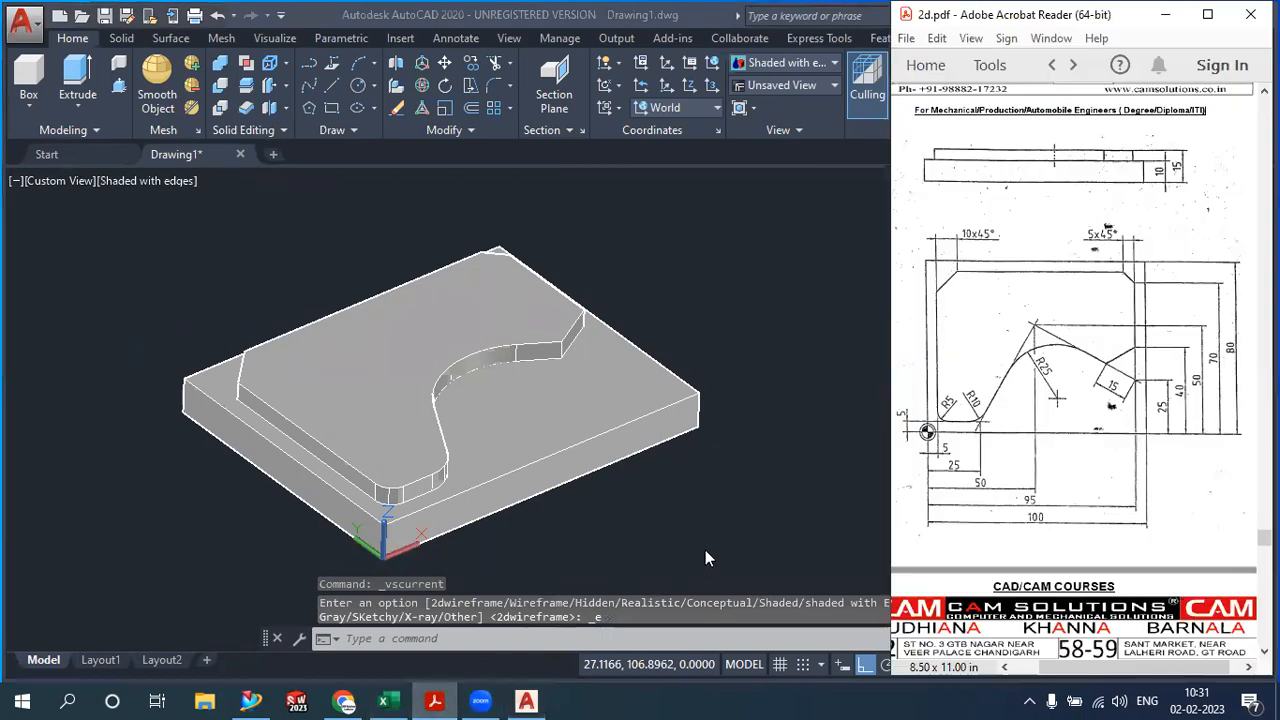
scroll(1081, 405, up, 1)
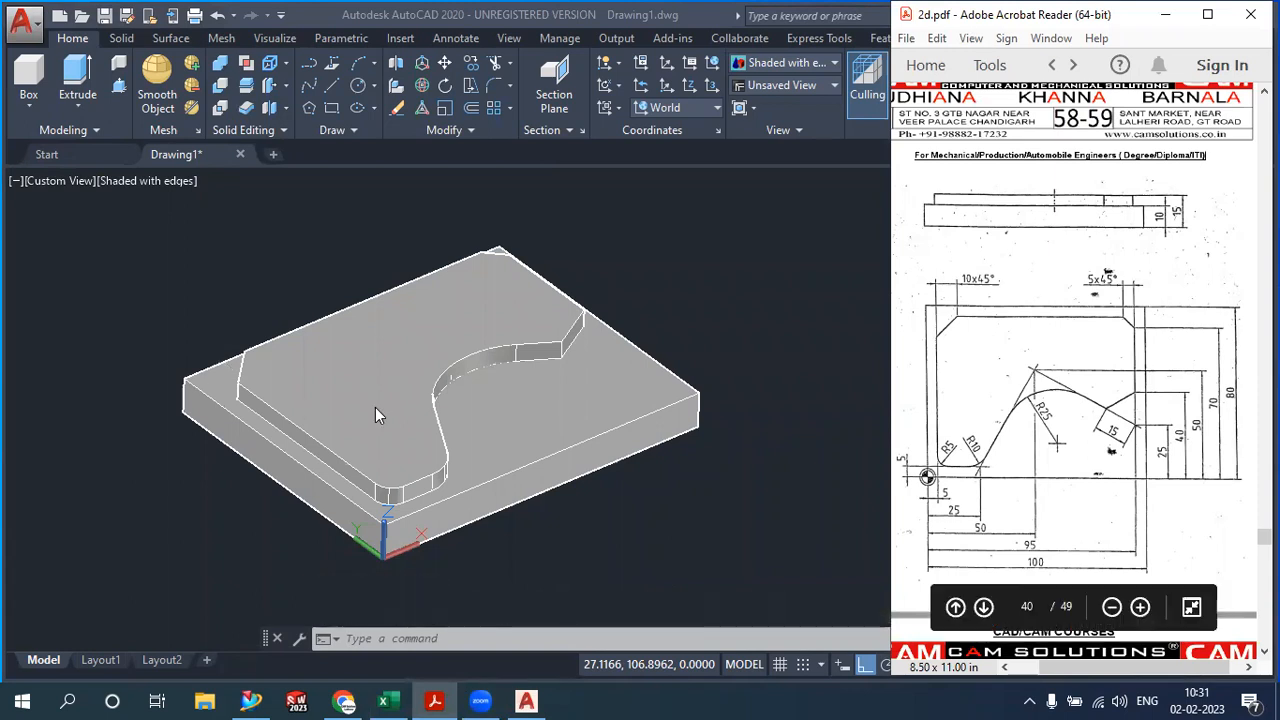
Color the base plate's upper face yellow using index color 50 with Color Faces
click(289, 101)
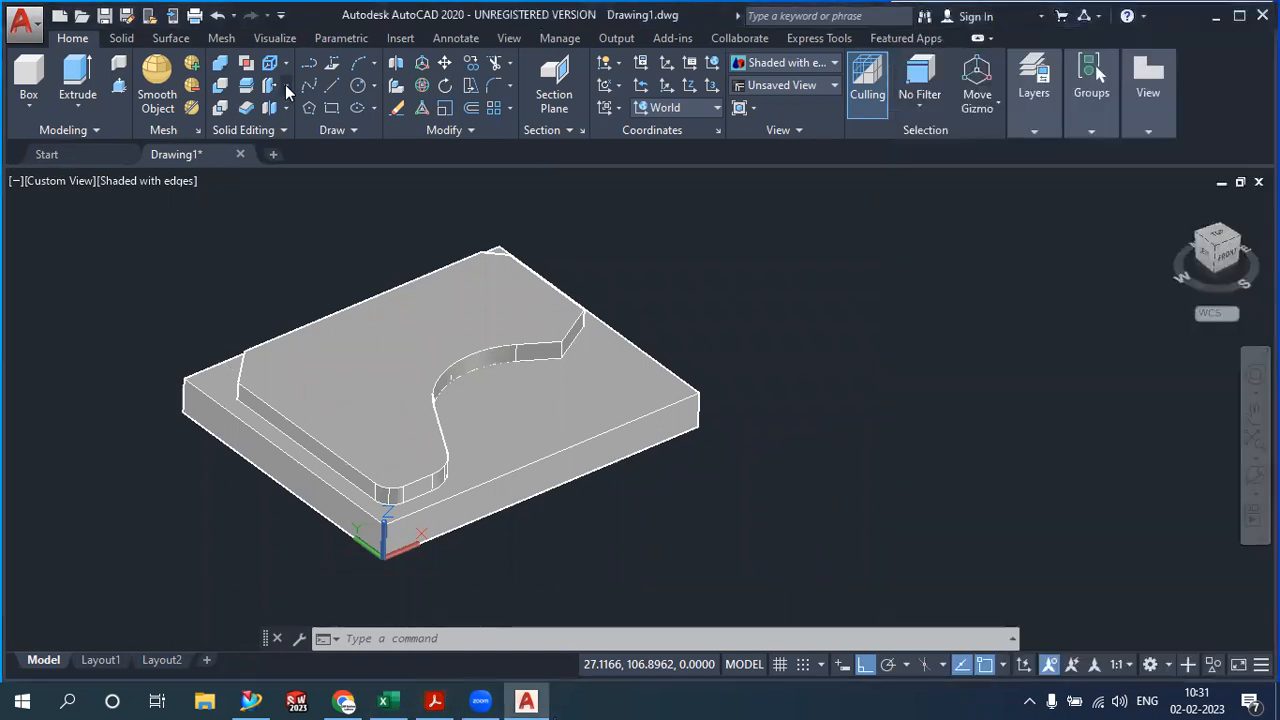
click(286, 86)
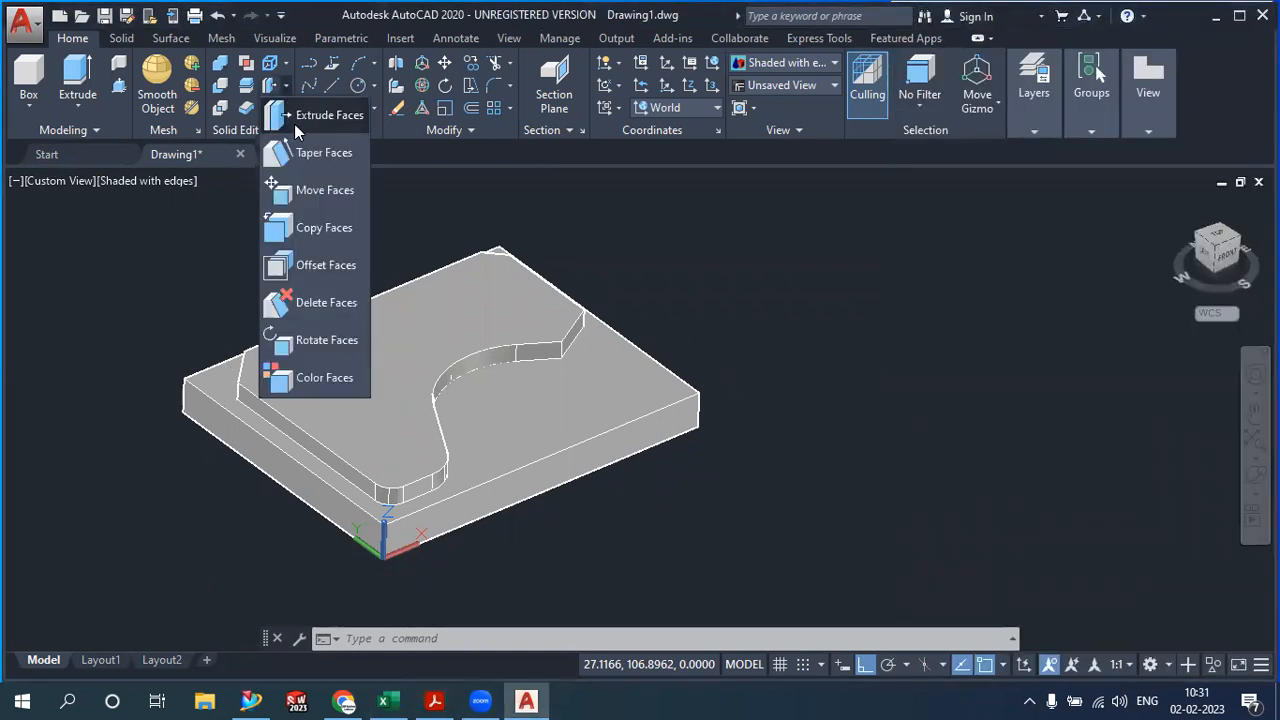
click(318, 382)
click(560, 402)
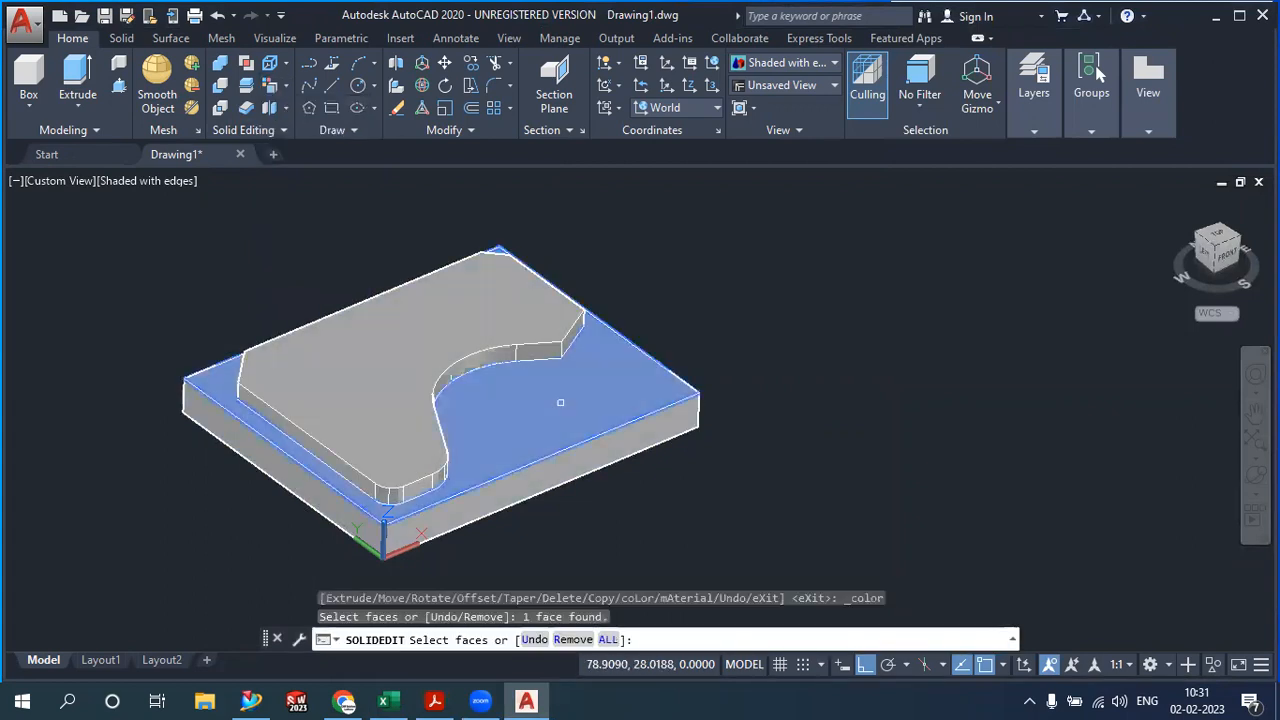
right_click(692, 296)
click(712, 303)
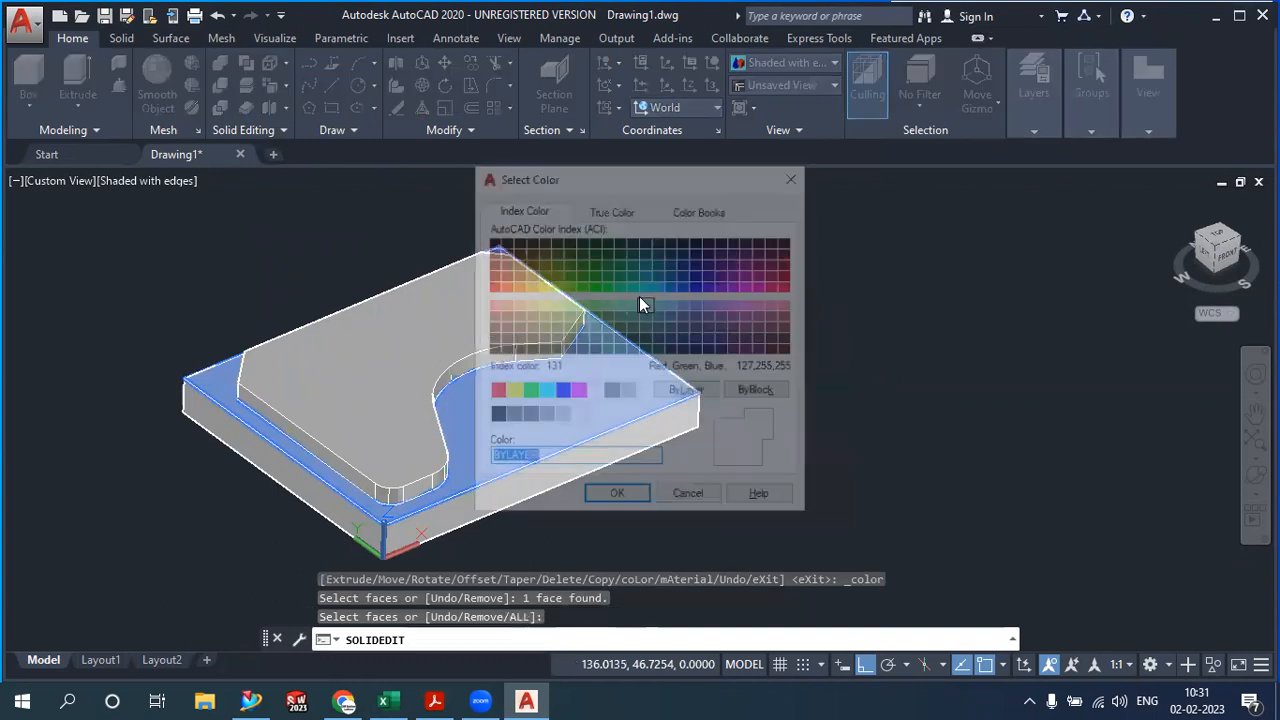
click(540, 285)
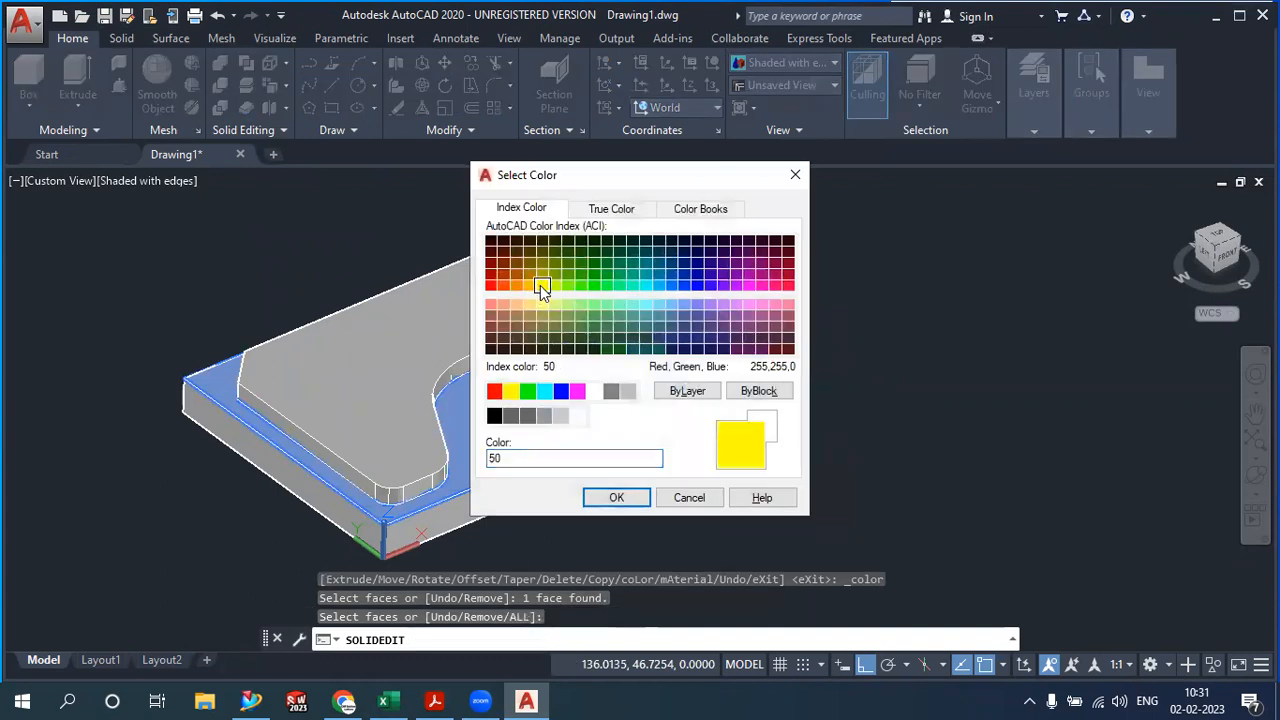
click(614, 497)
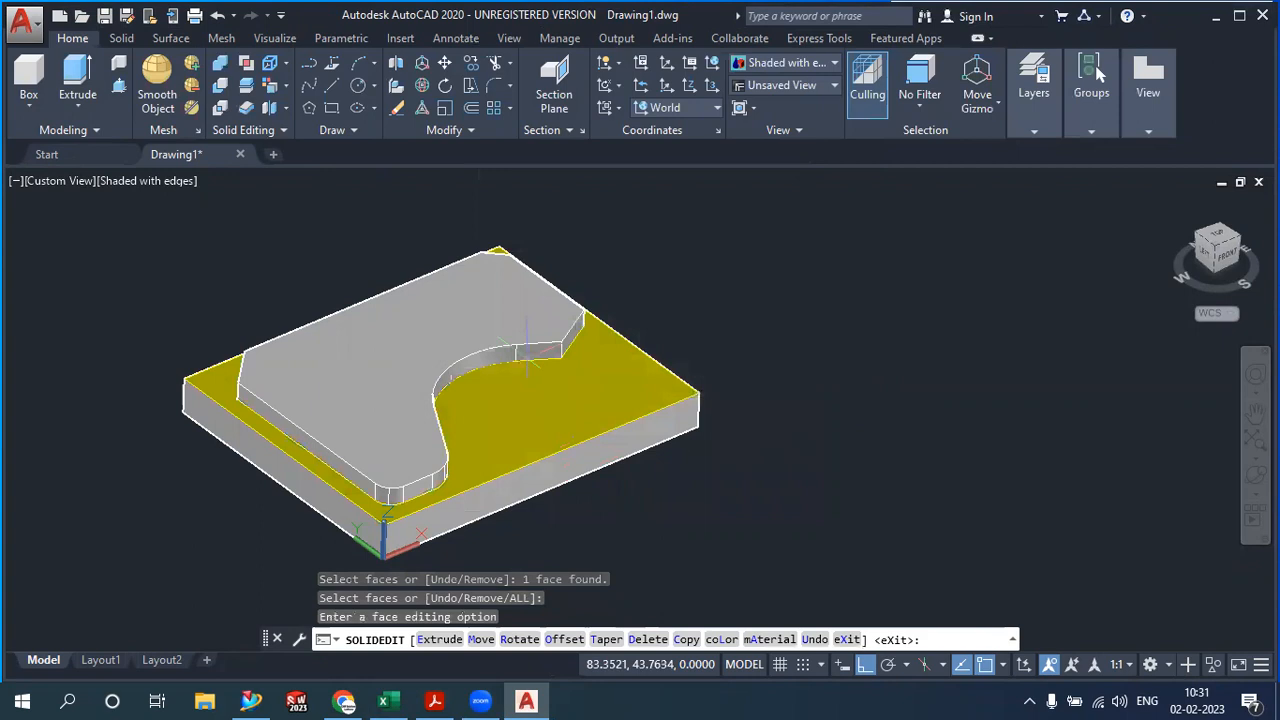
Color the top face of the raised profile red using index color 1
click(708, 639)
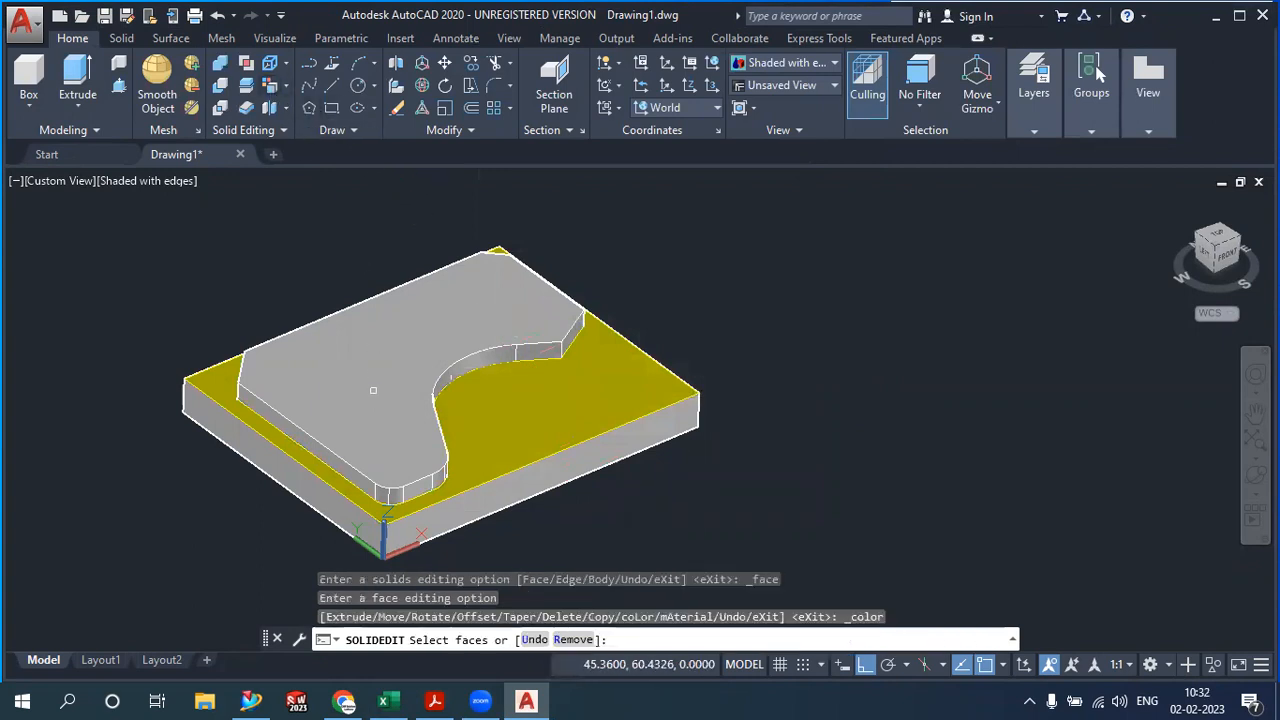
click(369, 410)
right_click(308, 257)
click(320, 262)
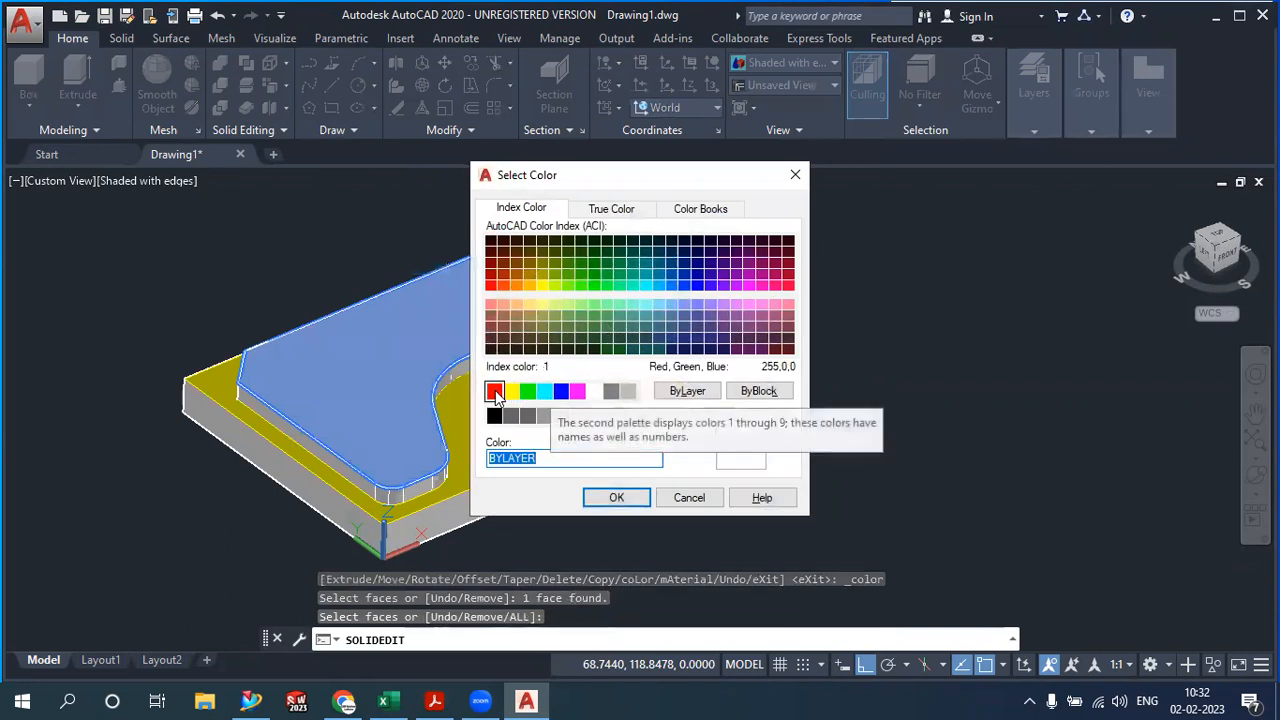
click(495, 391)
click(616, 497)
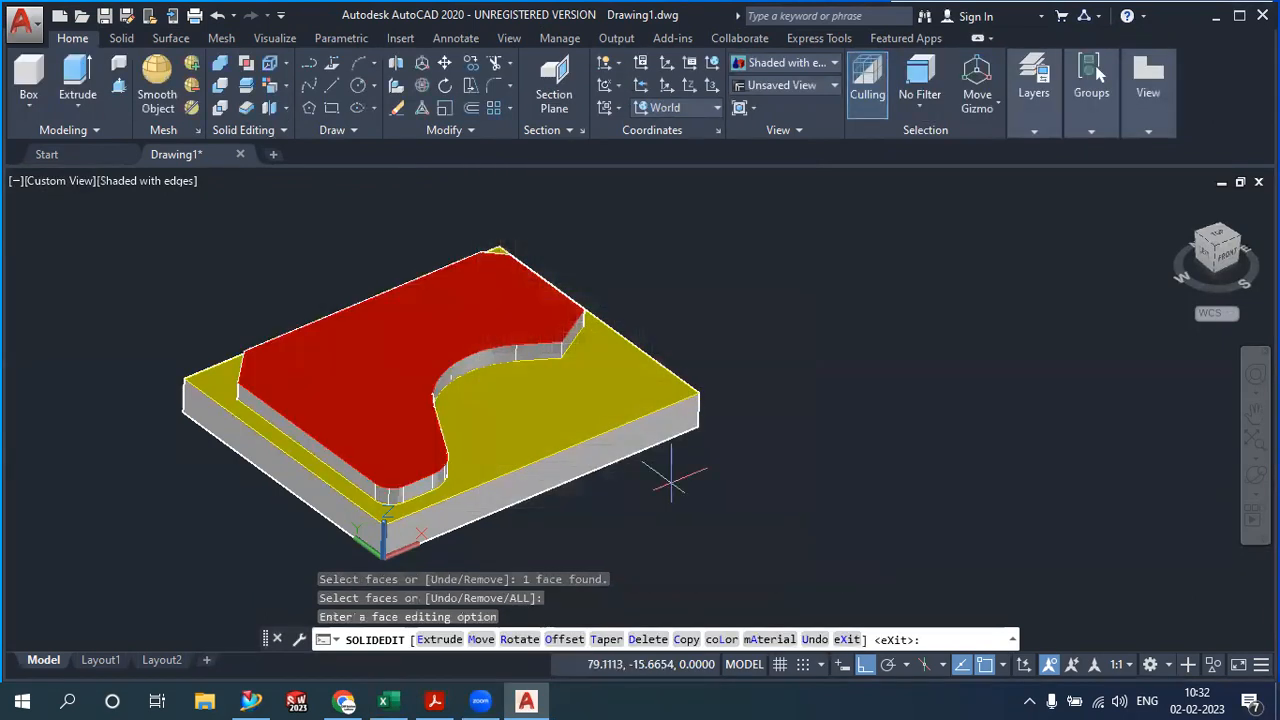
Open the united solid's properties, review its color choices, and keep the color ByLayer
middle_drag(406, 446, 394, 438)
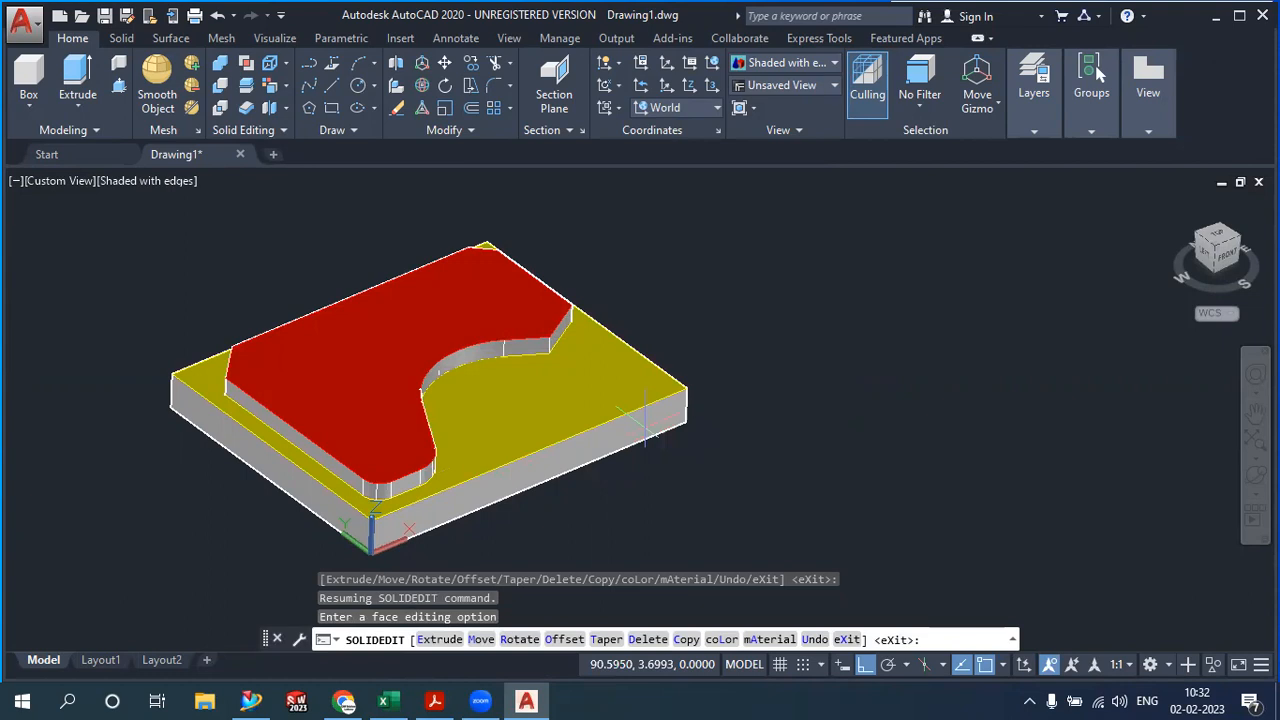
key(Escape)
click(558, 440)
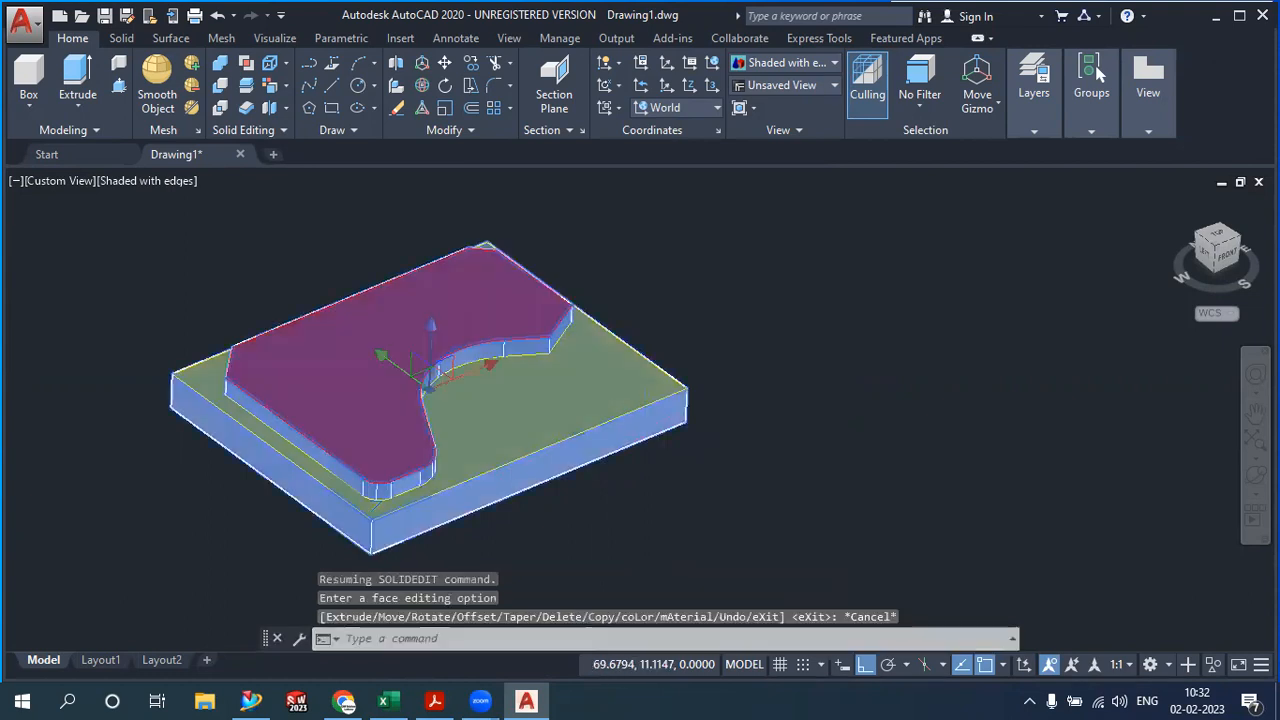
right_click(561, 449)
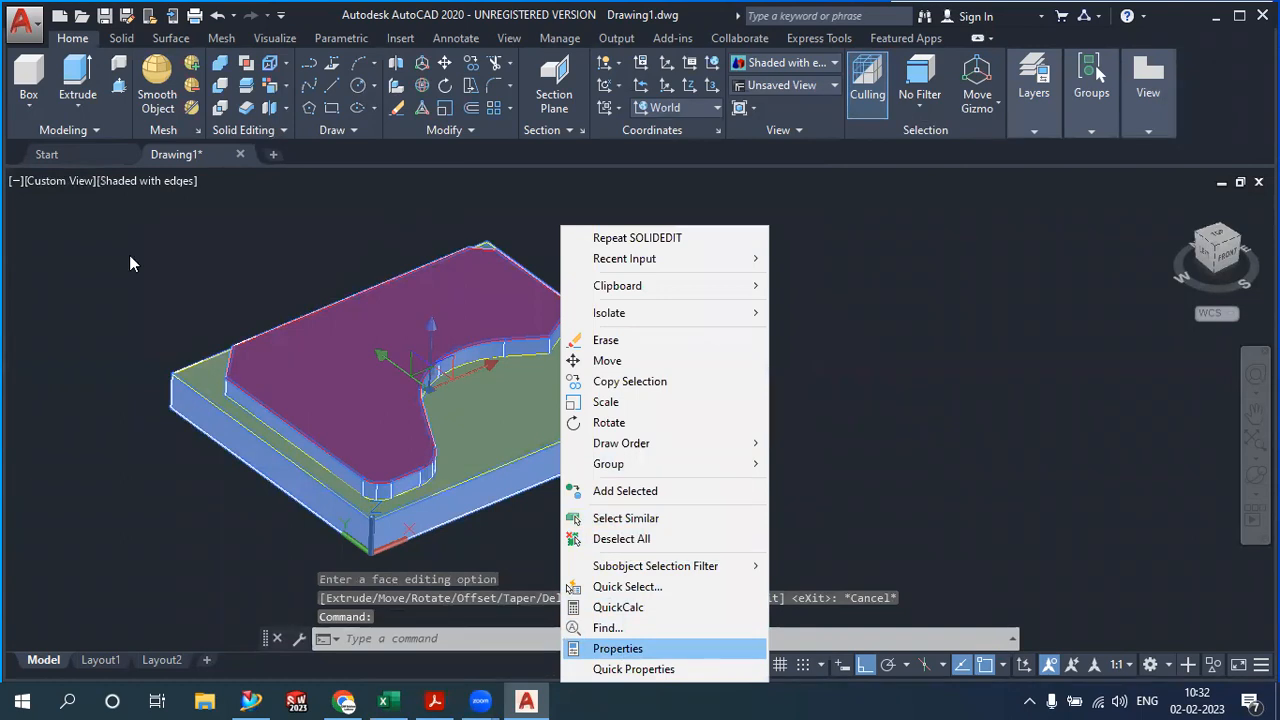
key(Return)
click(135, 116)
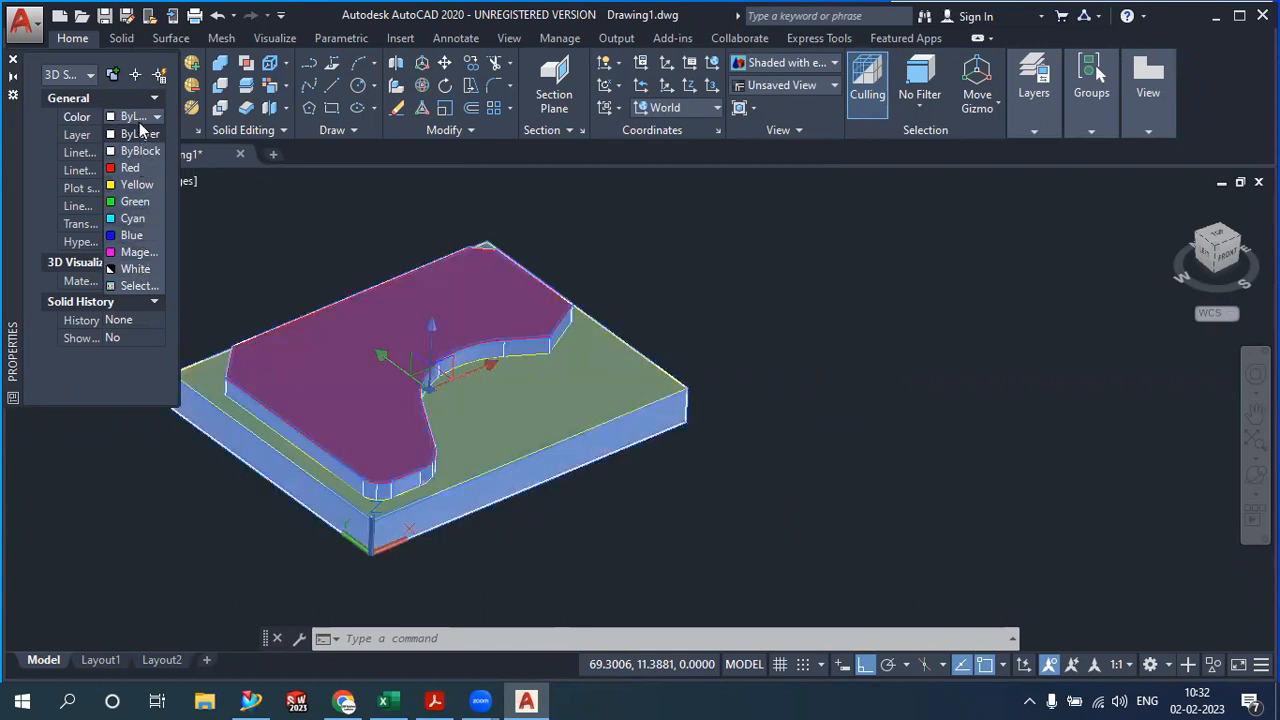
click(155, 141)
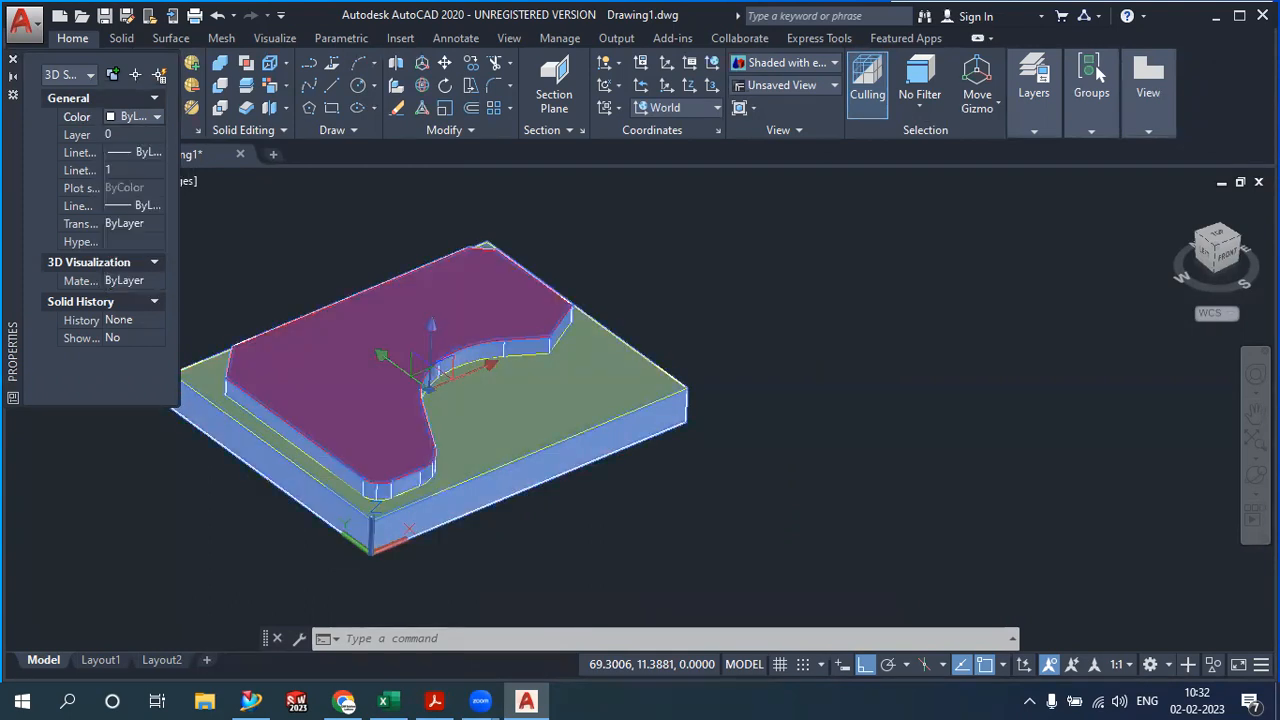
key(Escape)
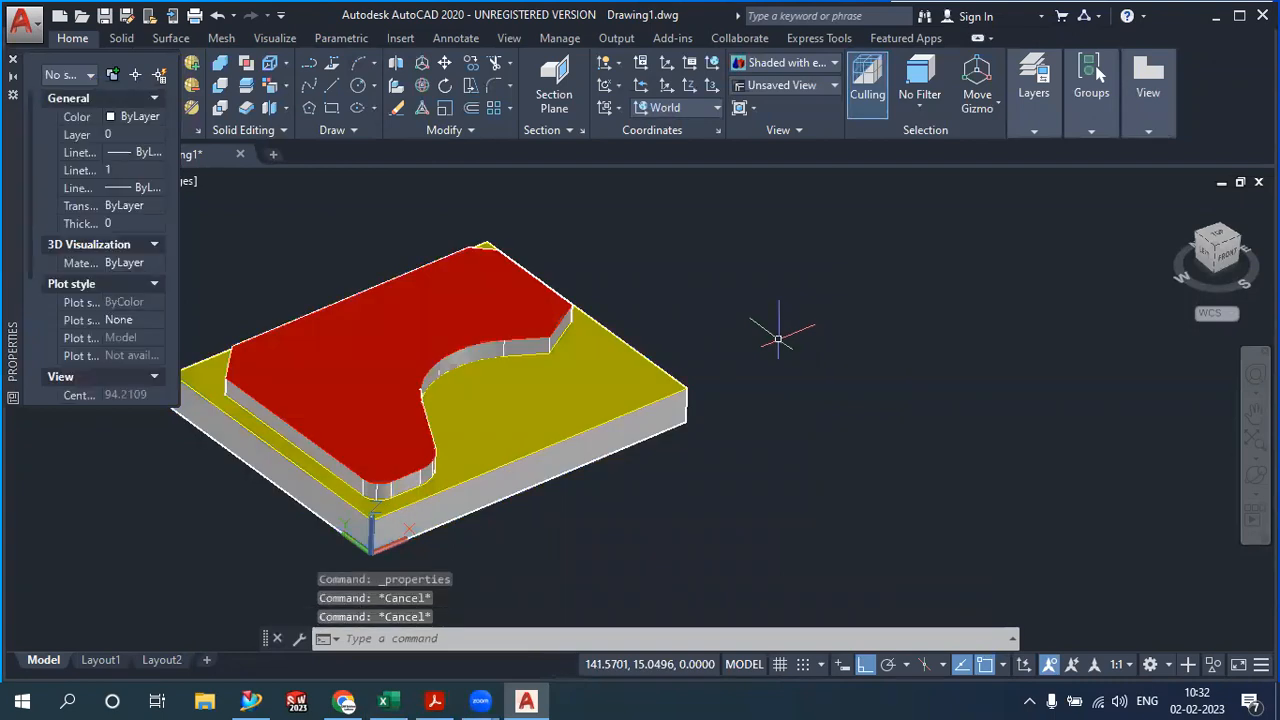
Orbit the solid slightly with Free Orbit and align the UCS XY plane with the screen using the View option
middle_drag(758, 331, 800, 357)
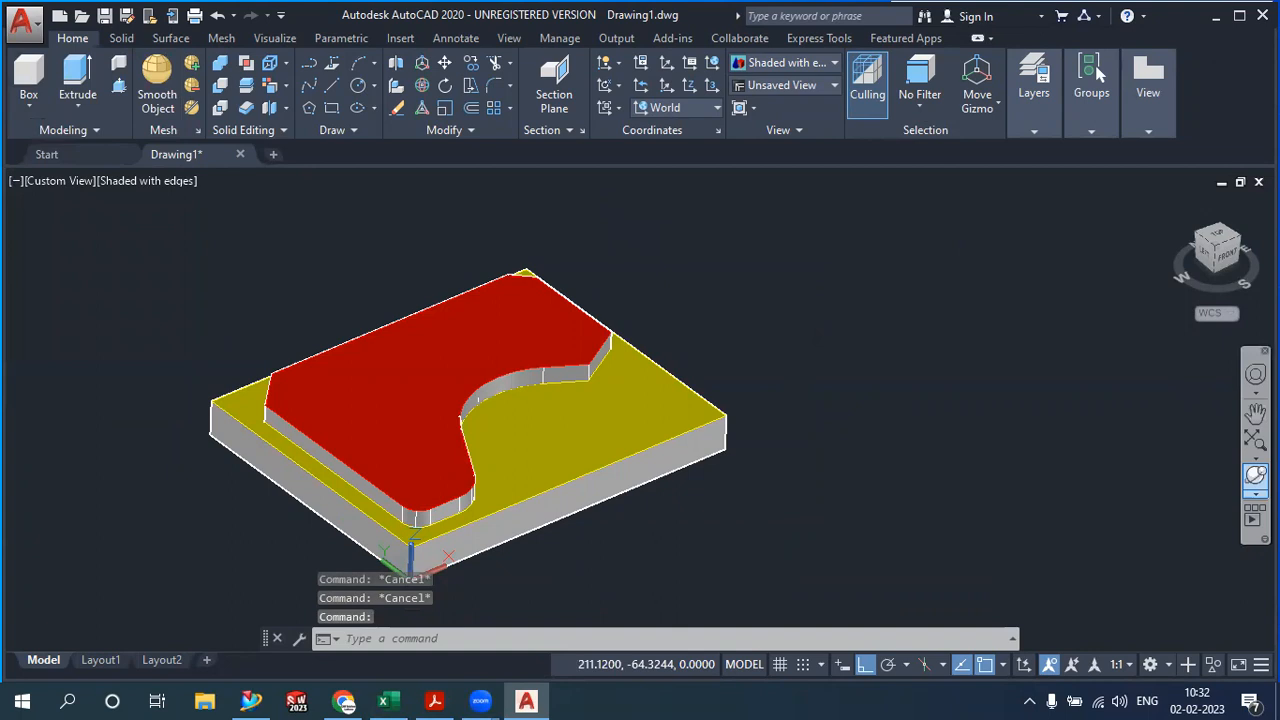
click(1255, 476)
drag(591, 342, 616, 432)
right_click(574, 330)
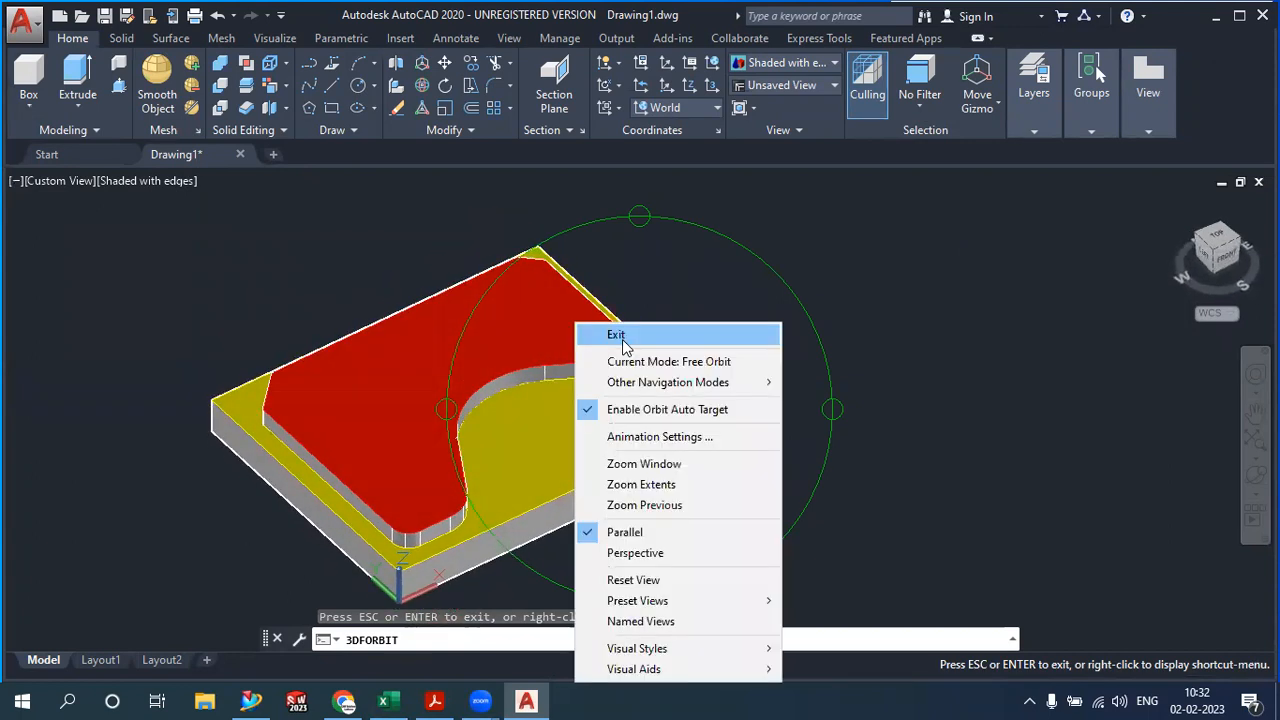
click(622, 340)
middle_drag(604, 351, 473, 311)
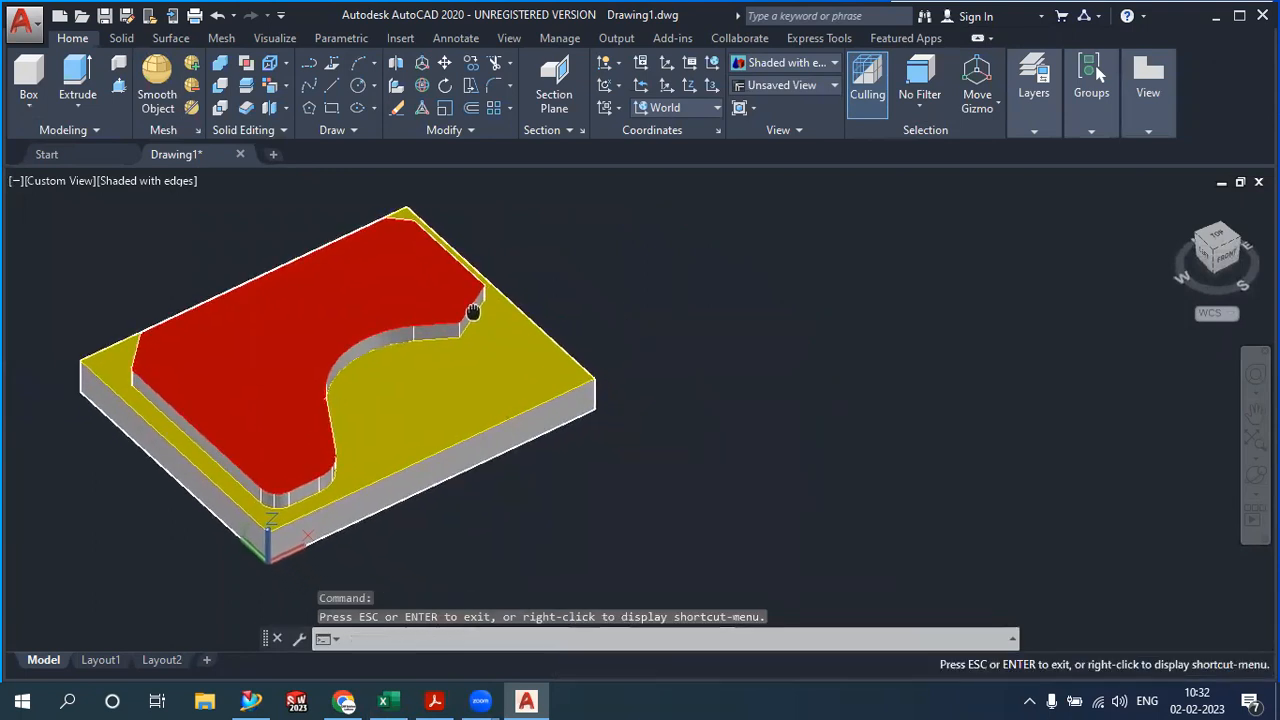
middle_drag(584, 329, 562, 325)
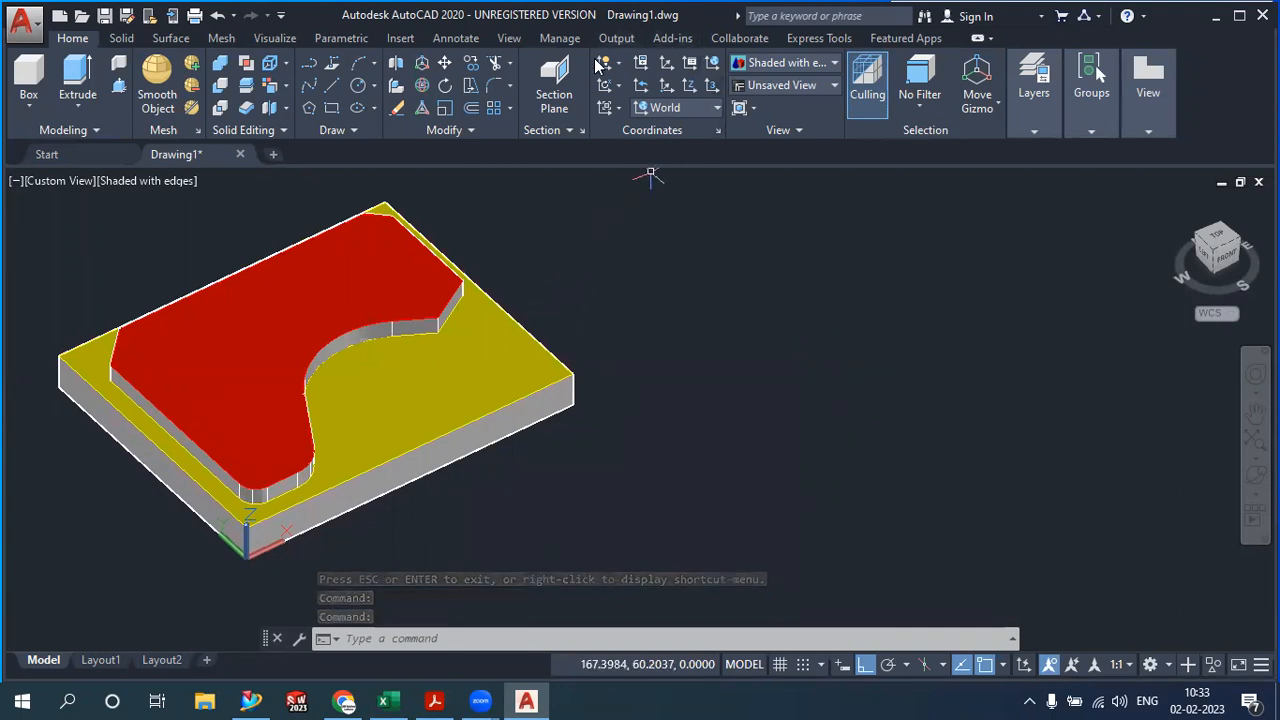
click(619, 108)
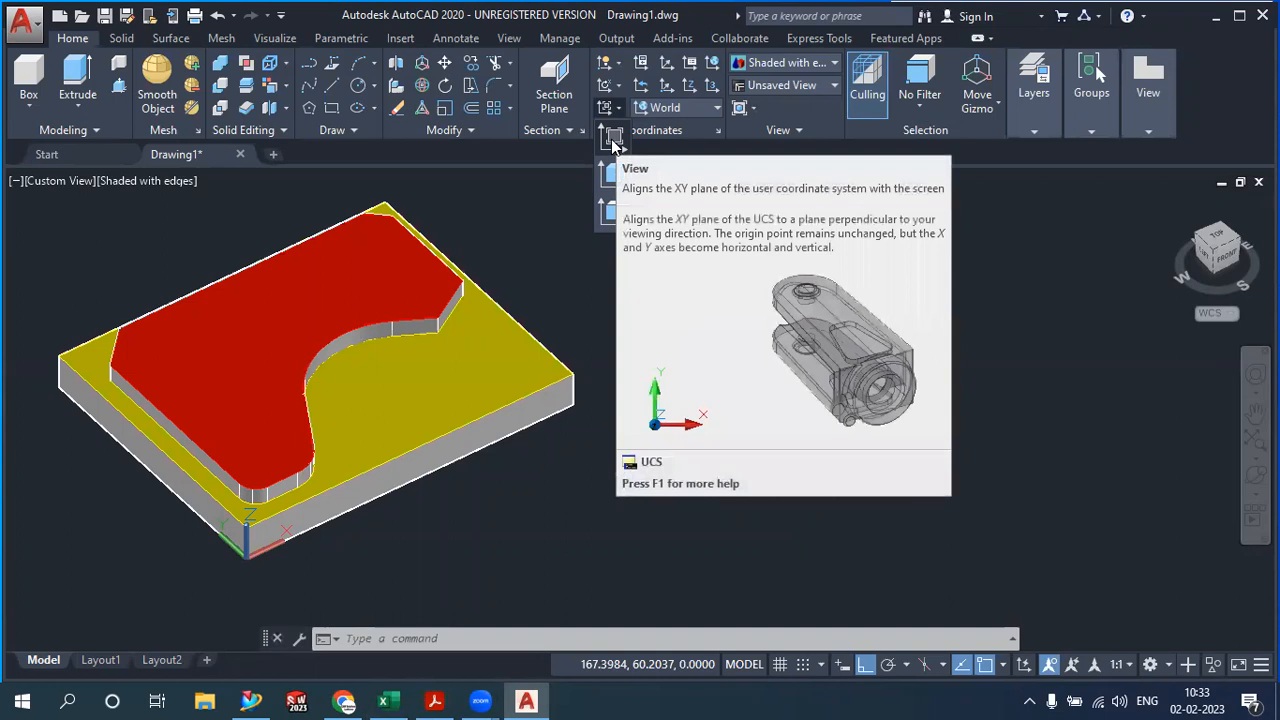
click(613, 140)
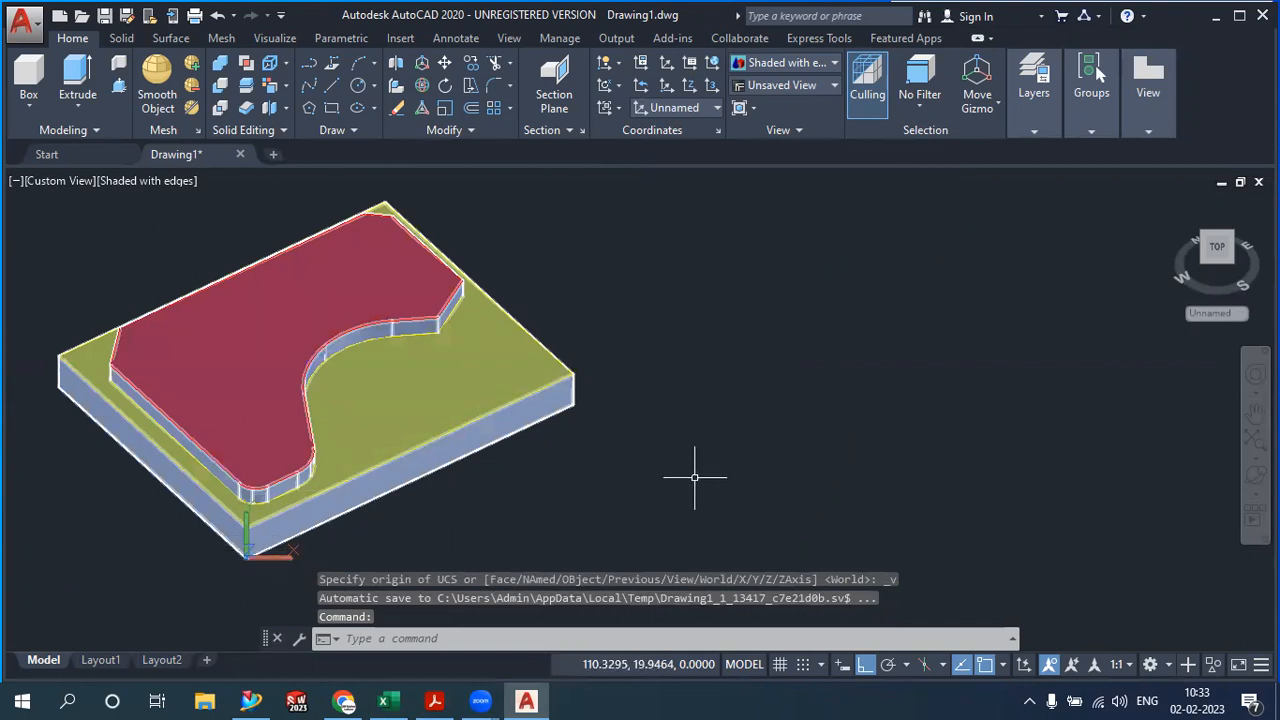
Draw a rectangle 100 wide and 80 high with the Line tool in the empty area beside the solid
scroll(558, 357, down, 2)
middle_drag(720, 383, 618, 360)
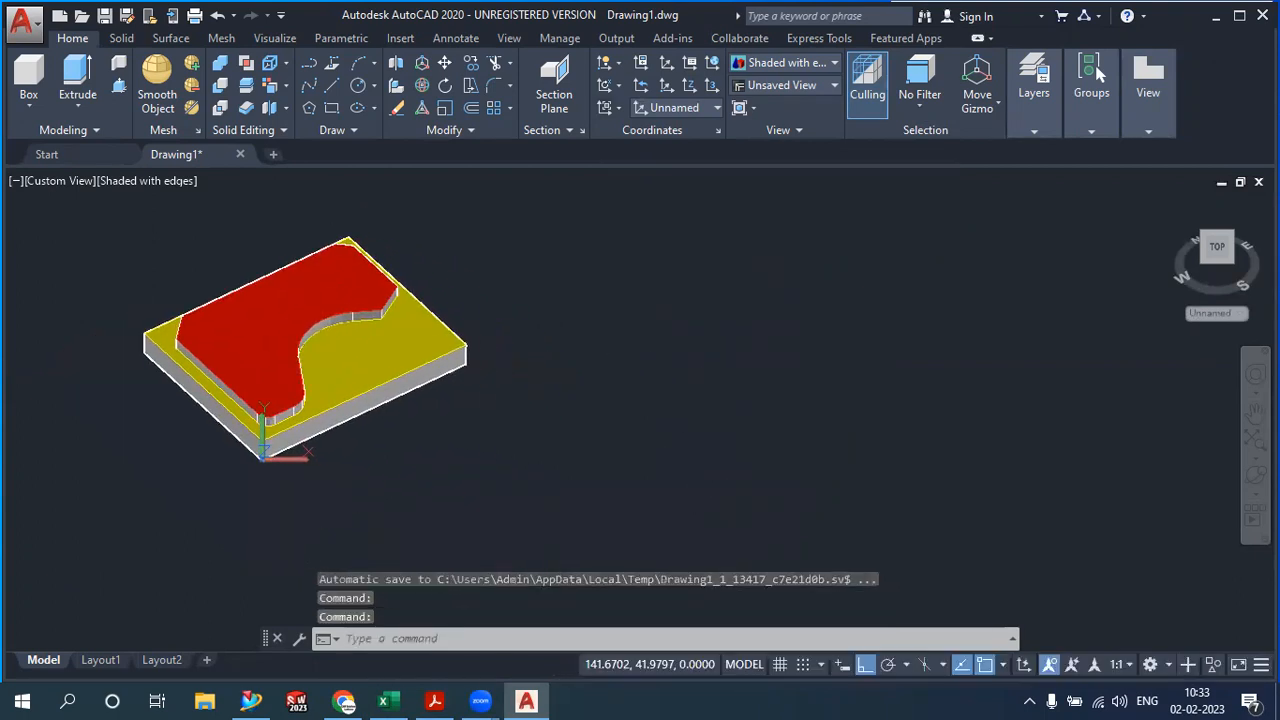
click(331, 108)
click(331, 85)
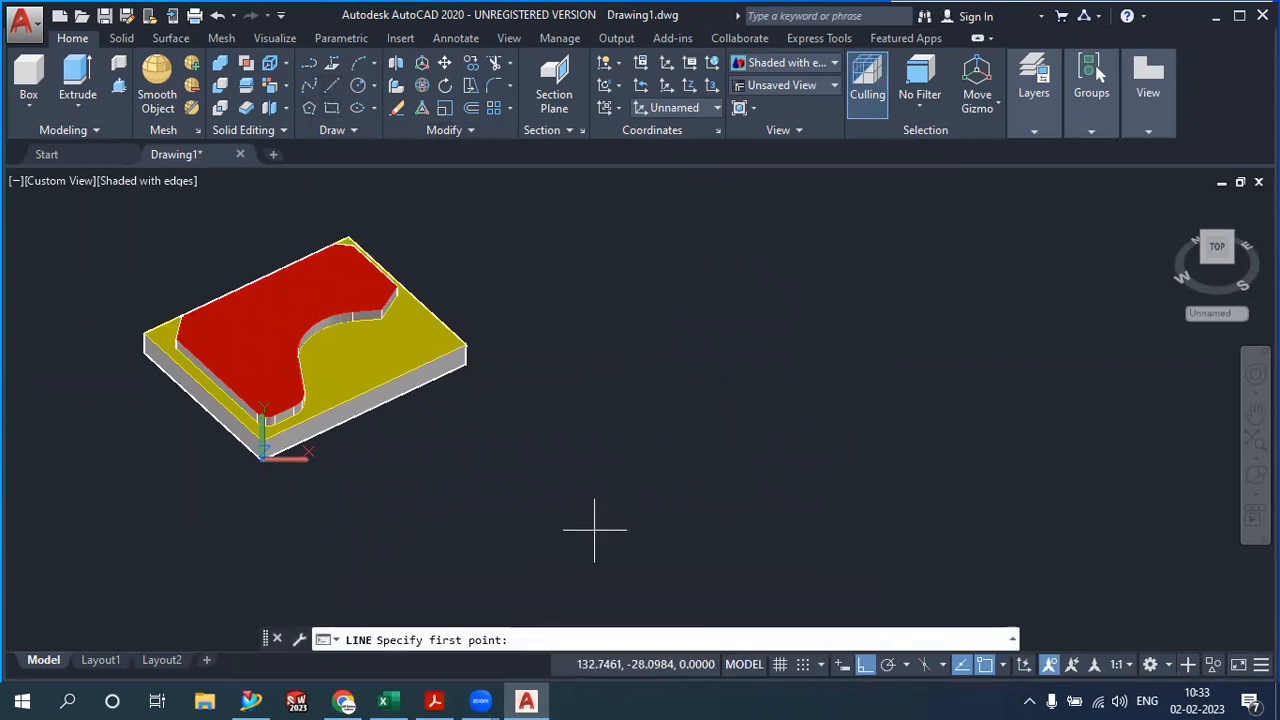
click(591, 308)
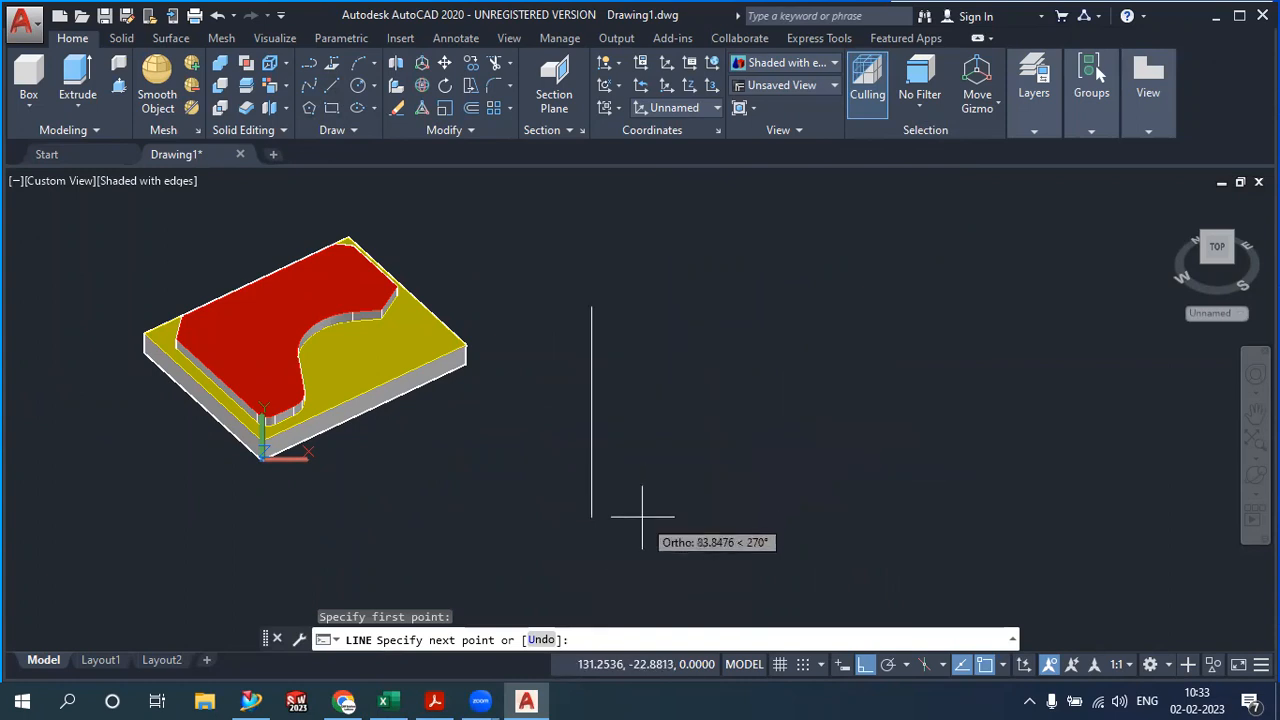
text(80)
key(Return)
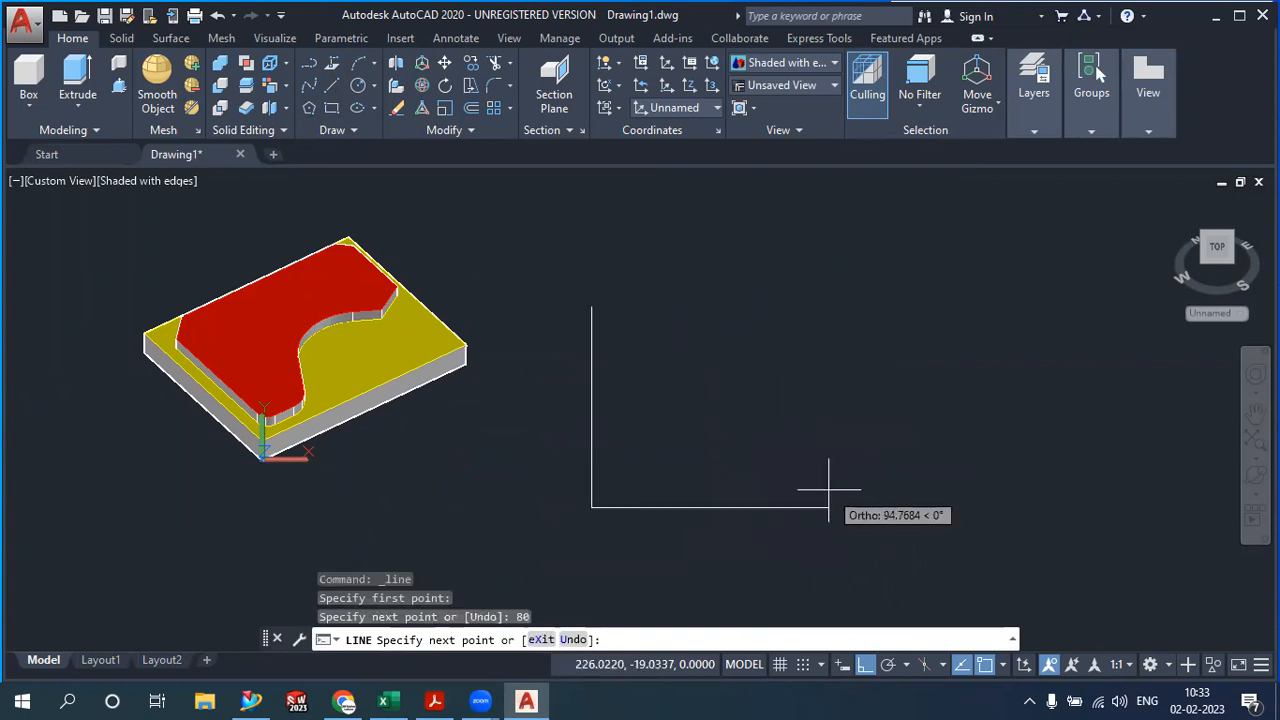
key(Return)
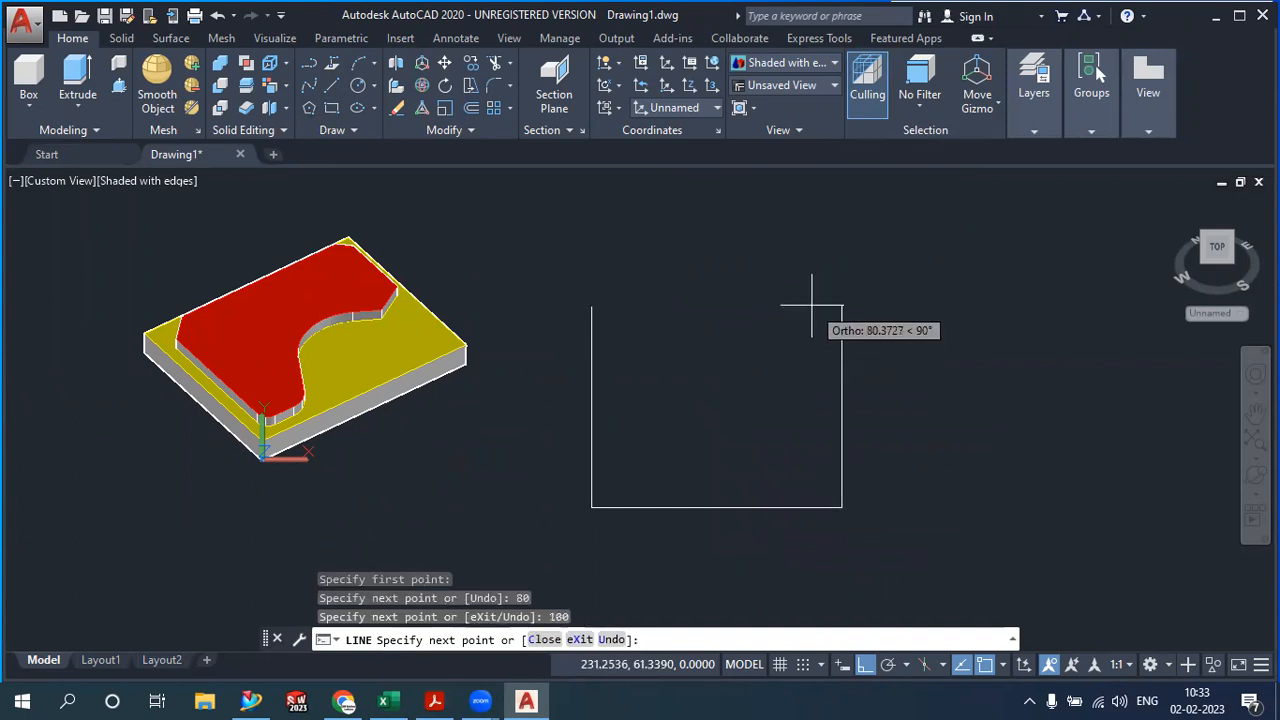
key(Return)
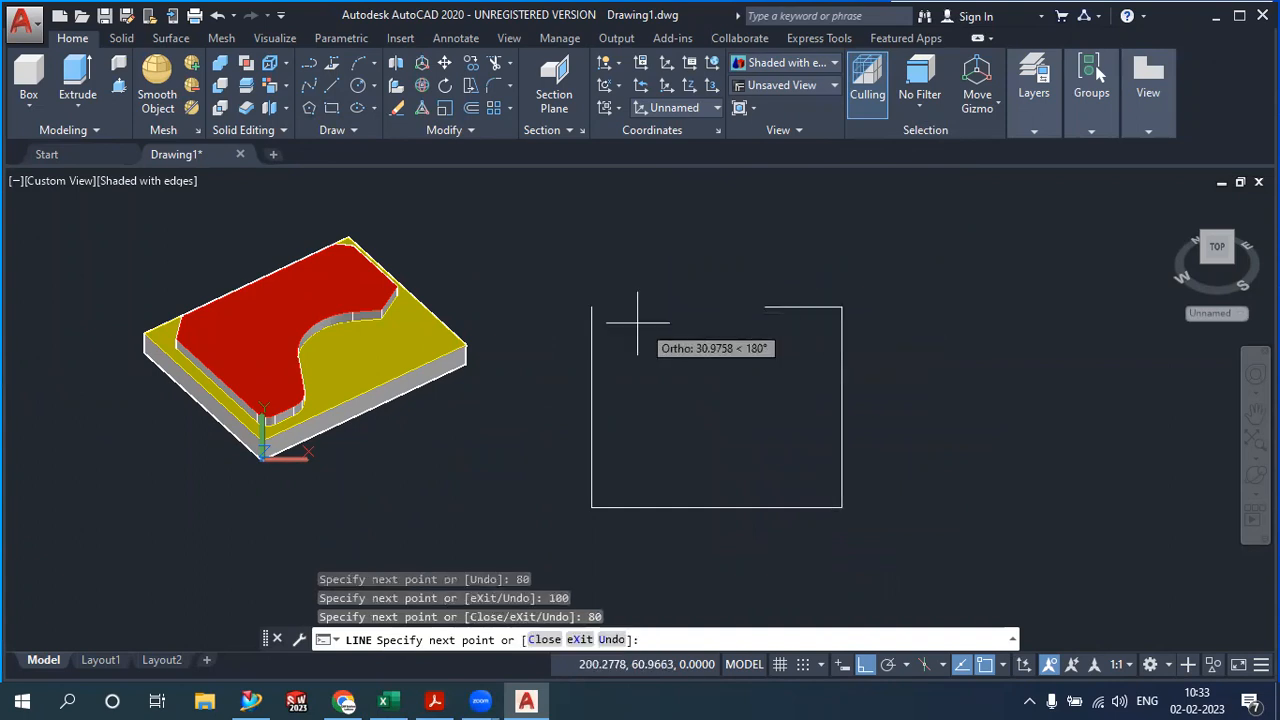
key(Escape)
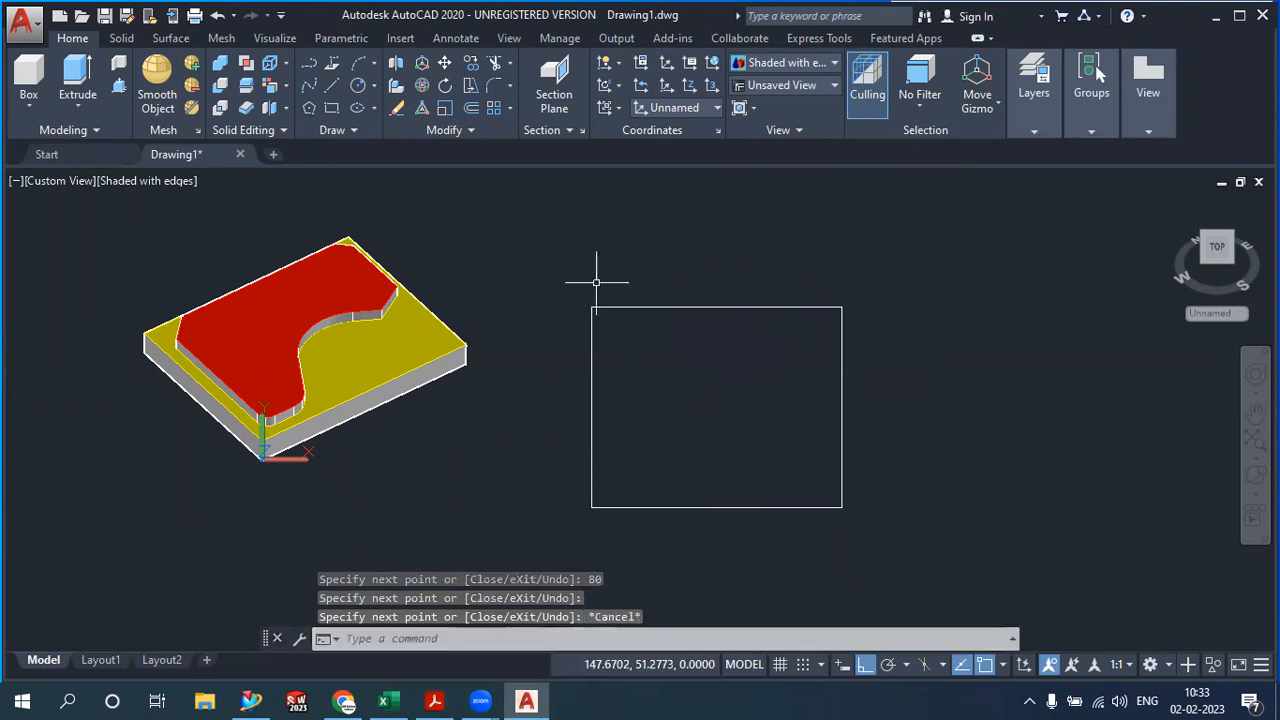
Offset all four sides of the rectangle inward by 5
text(o)
key(Return)
text(5)
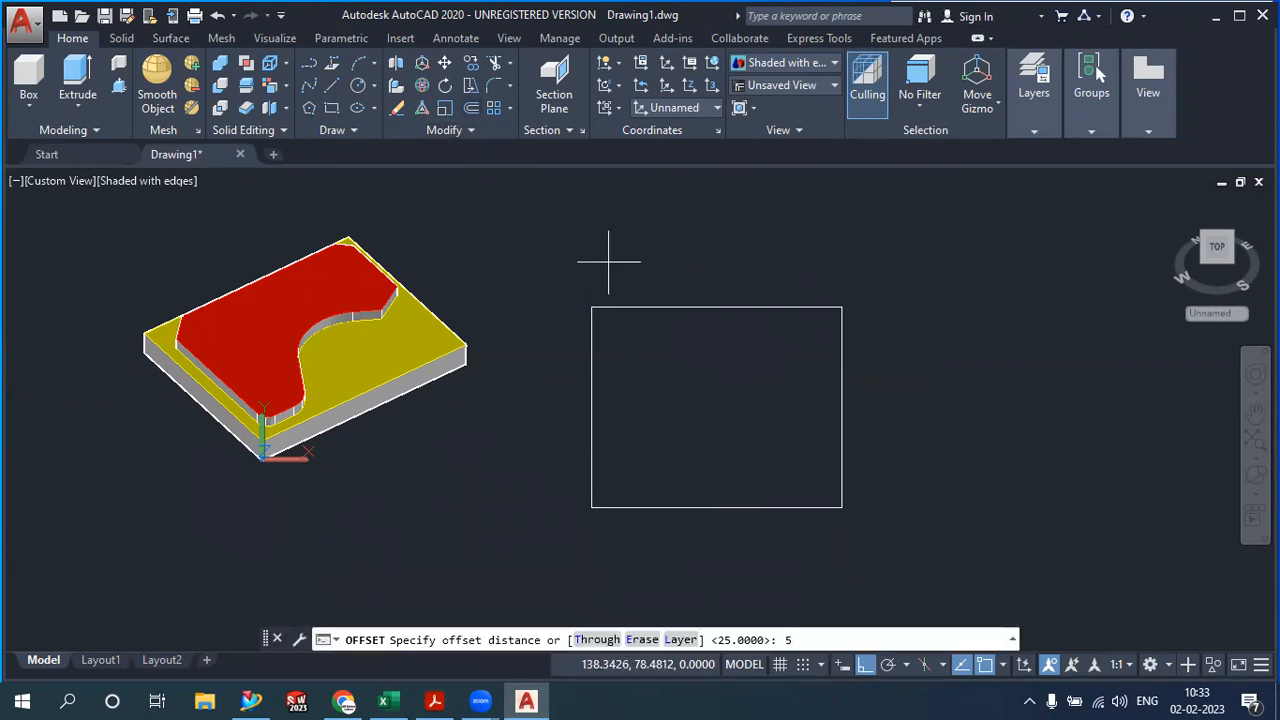
key(Return)
click(592, 400)
click(660, 481)
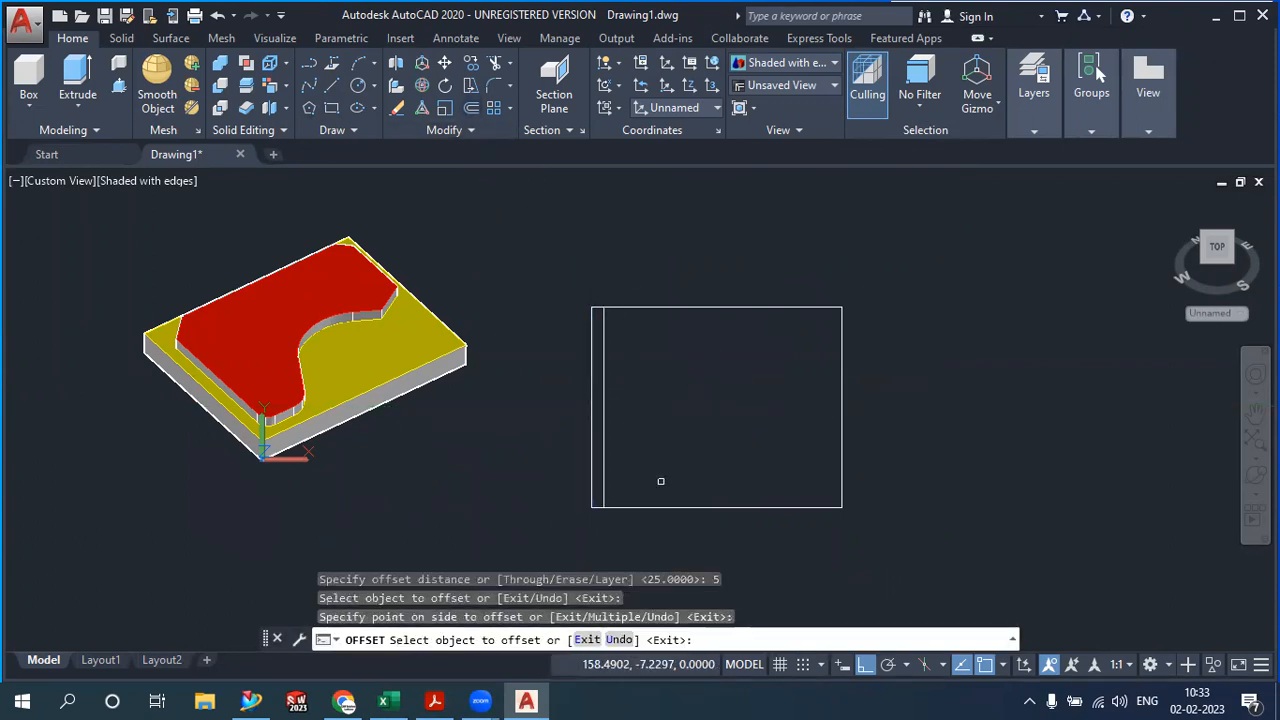
click(676, 505)
click(671, 465)
click(842, 463)
click(797, 465)
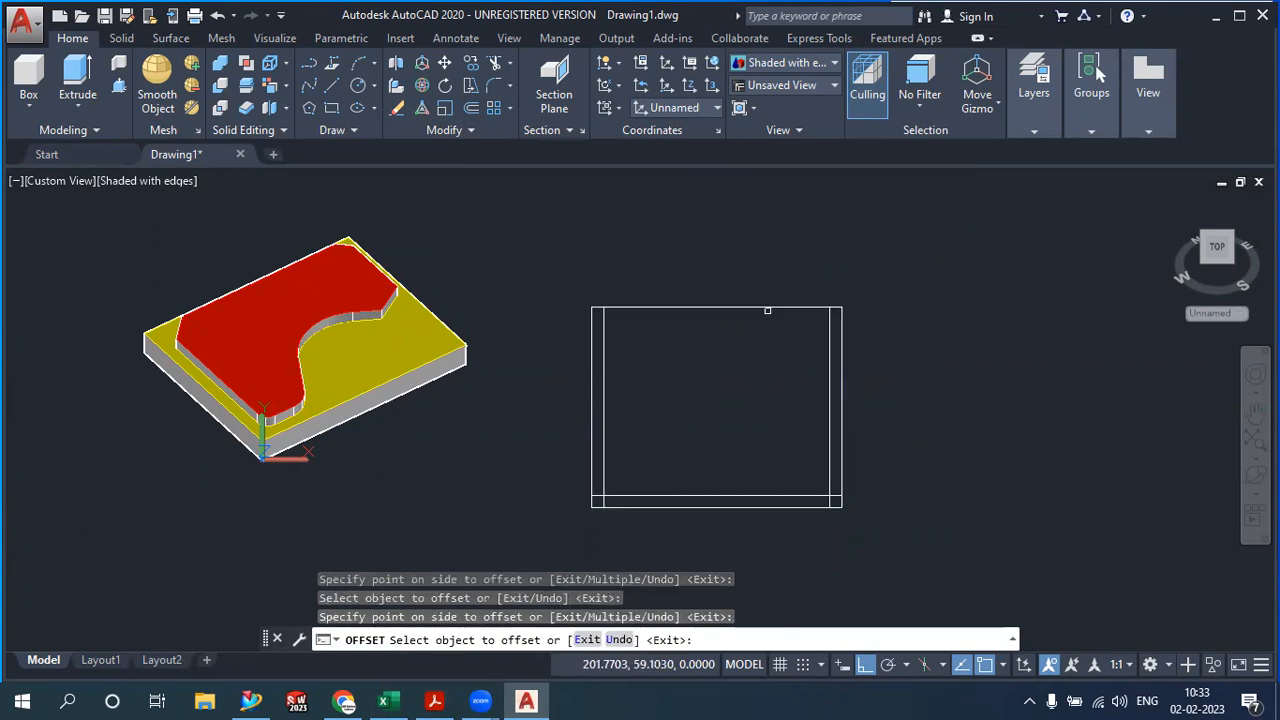
click(770, 306)
click(766, 328)
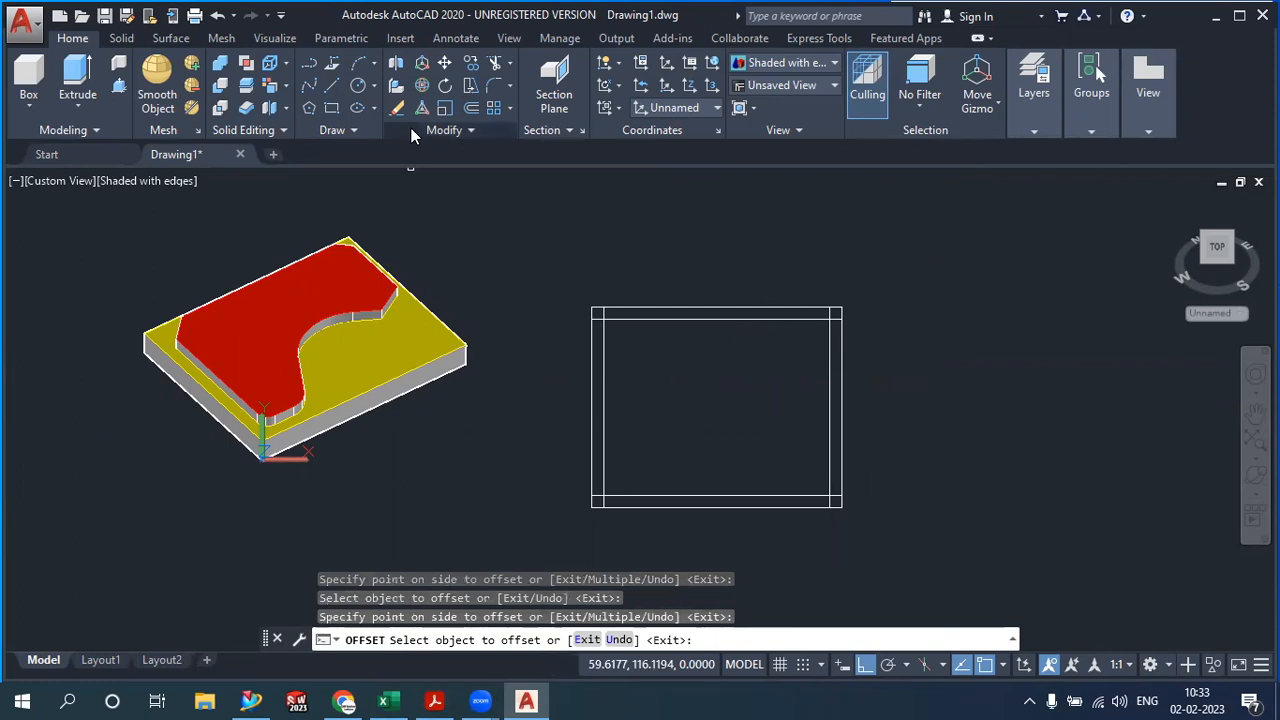
Offset the rectangle's outer left edge inward by 25 three times in succession to make vertical construction lines
click(472, 109)
text(25)
key(Return)
click(593, 452)
click(642, 455)
click(651, 458)
click(687, 459)
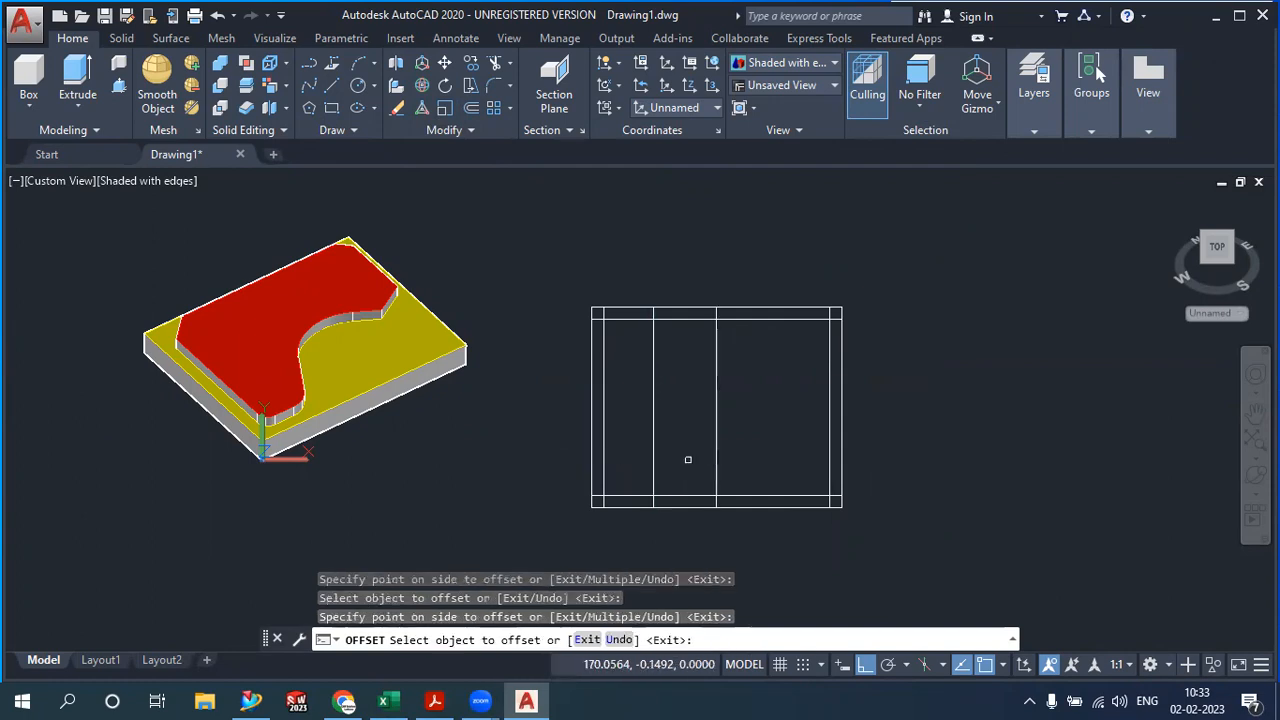
click(718, 455)
click(718, 455)
click(760, 455)
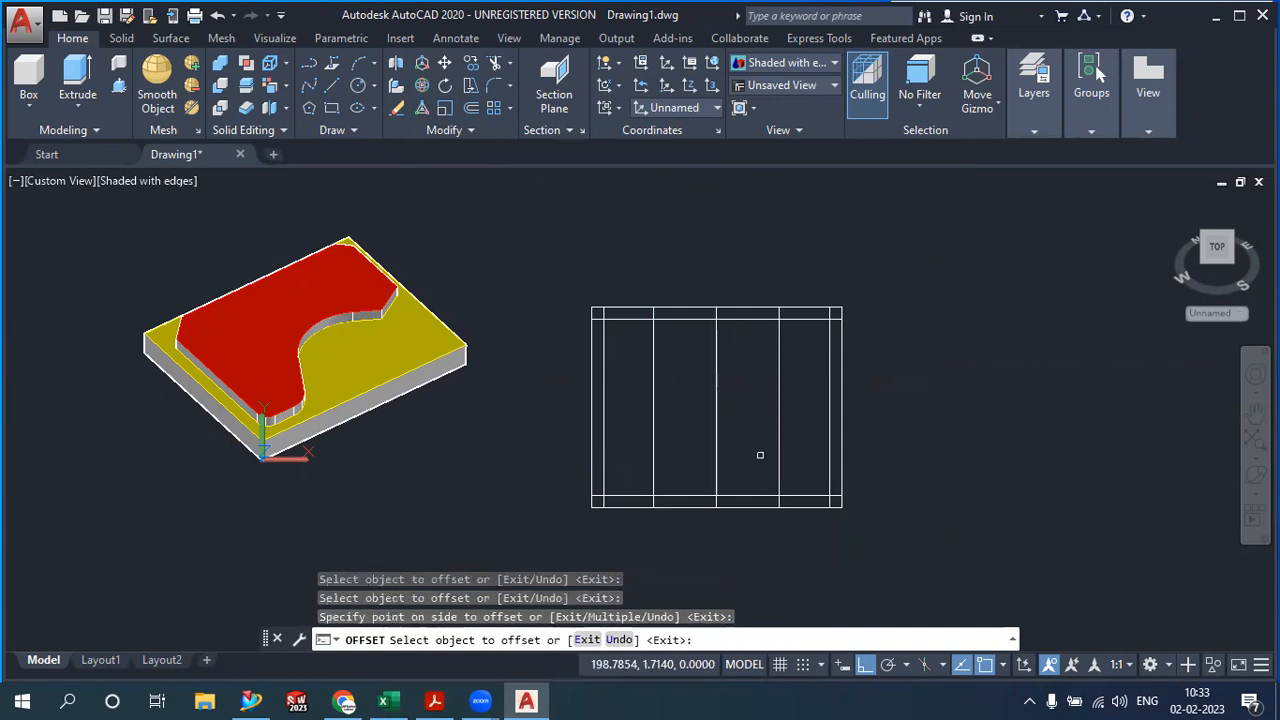
Offset the rectangle's outer bottom edge upward by 25 twice in succession to make horizontal construction lines
click(797, 494)
click(800, 460)
click(803, 445)
click(800, 420)
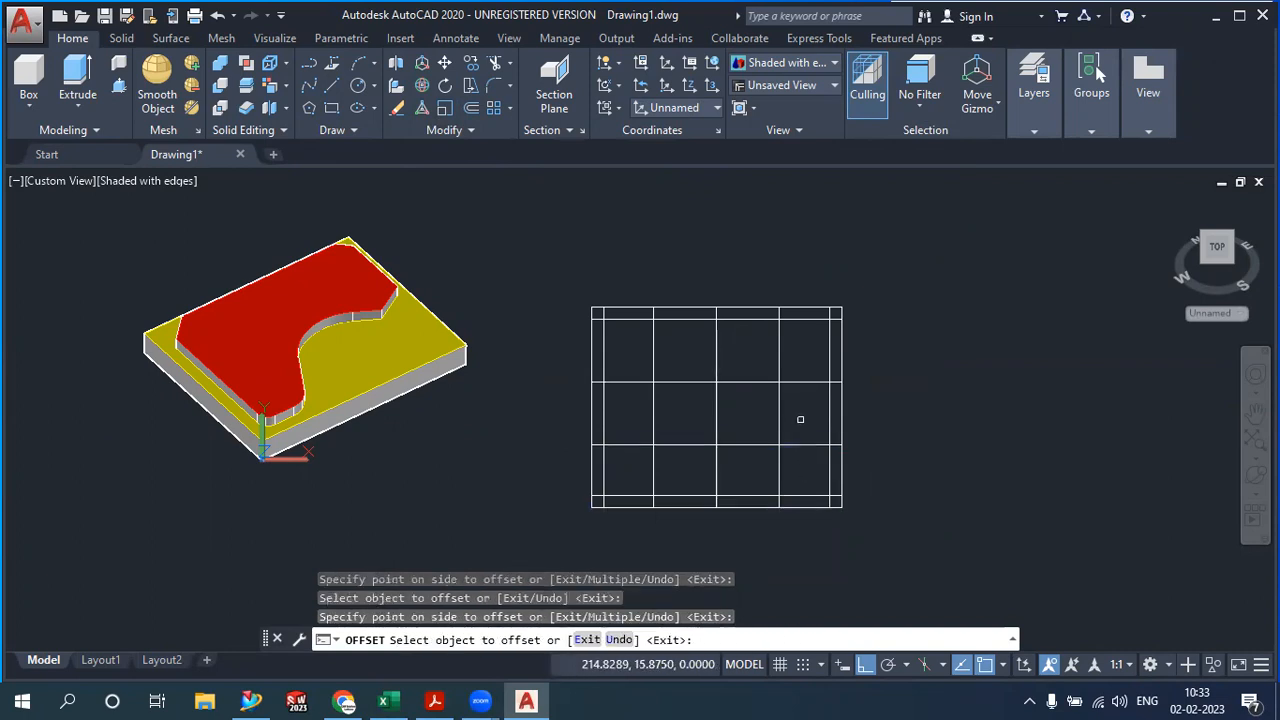
Erase the vertical construction line that is 75 from the rectangle's outer left edge
key(Escape)
click(779, 413)
key(Delete)
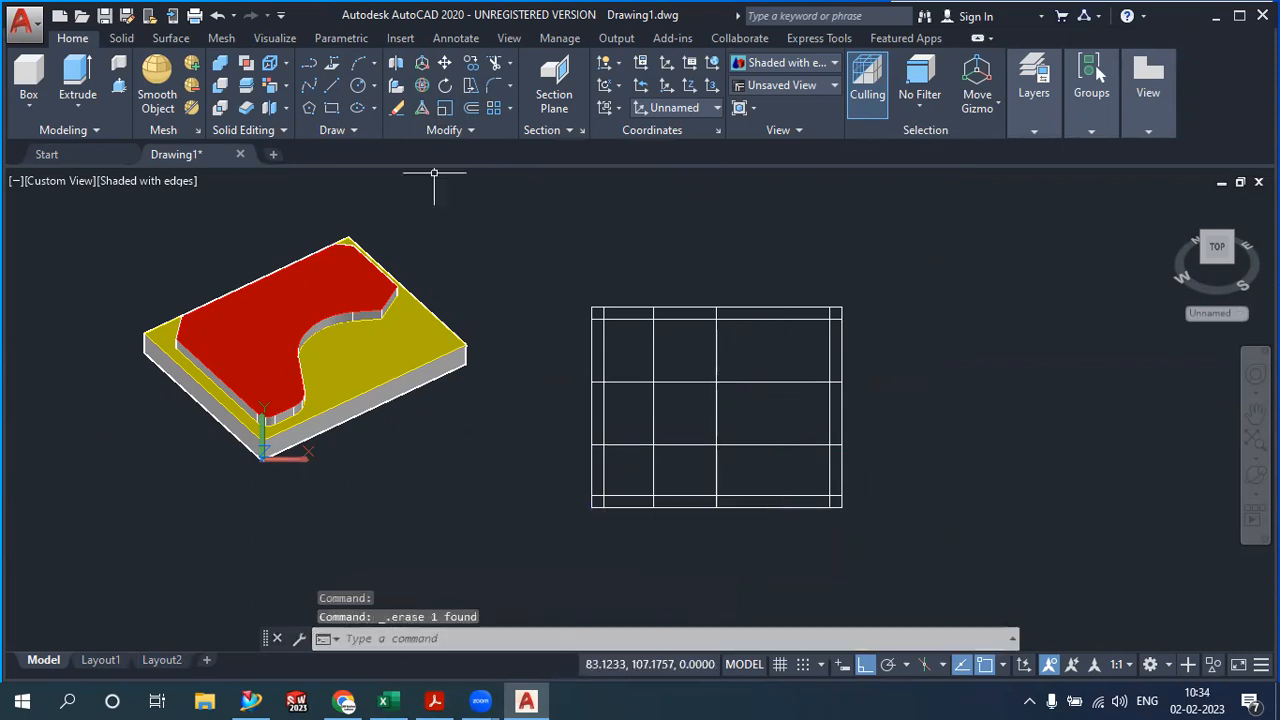
Draw two connected lines from the first vertical construction line's inner bottom intersection through the second one's upper grid intersection to the inner right line at the lower horizontal
click(325, 85)
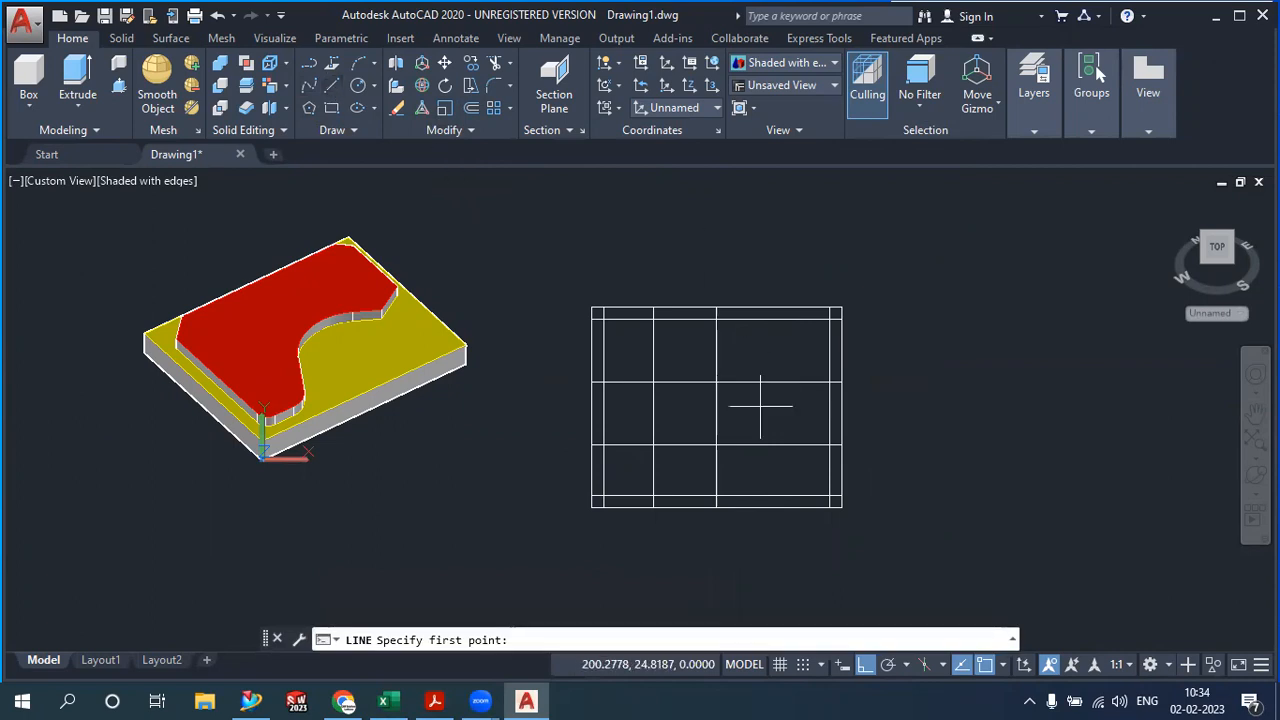
click(654, 496)
click(716, 382)
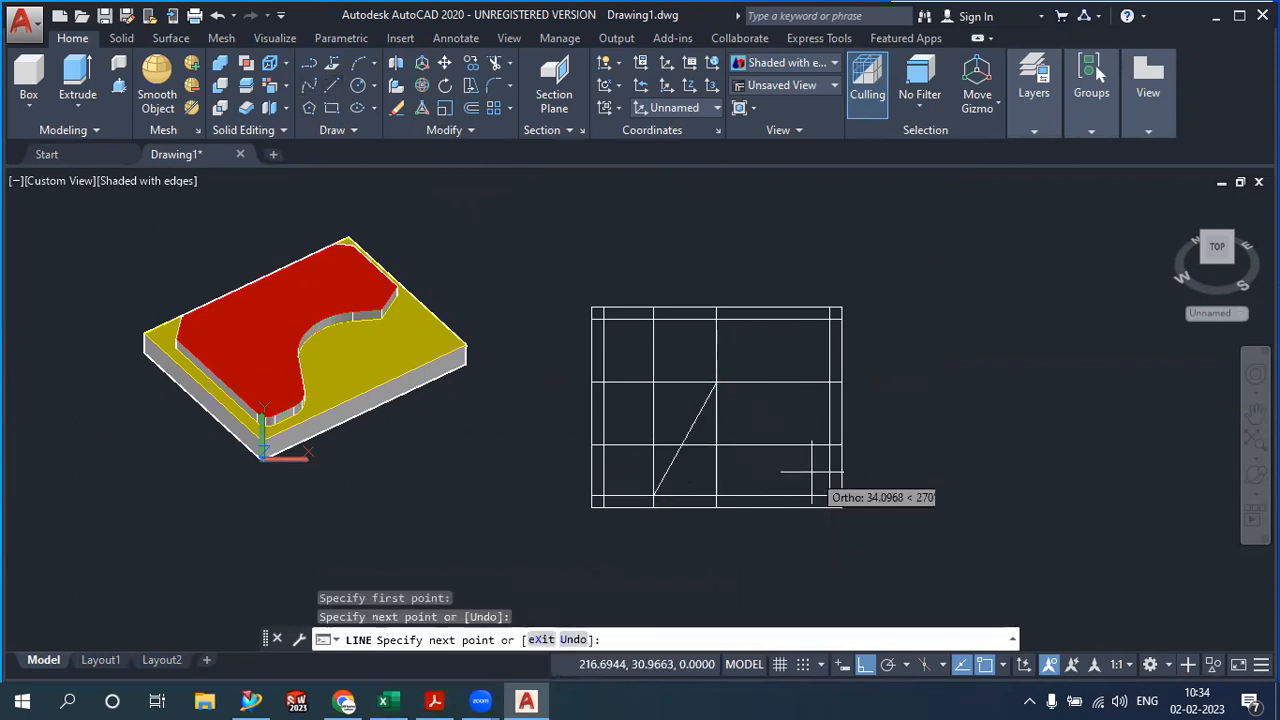
click(830, 445)
key(Escape)
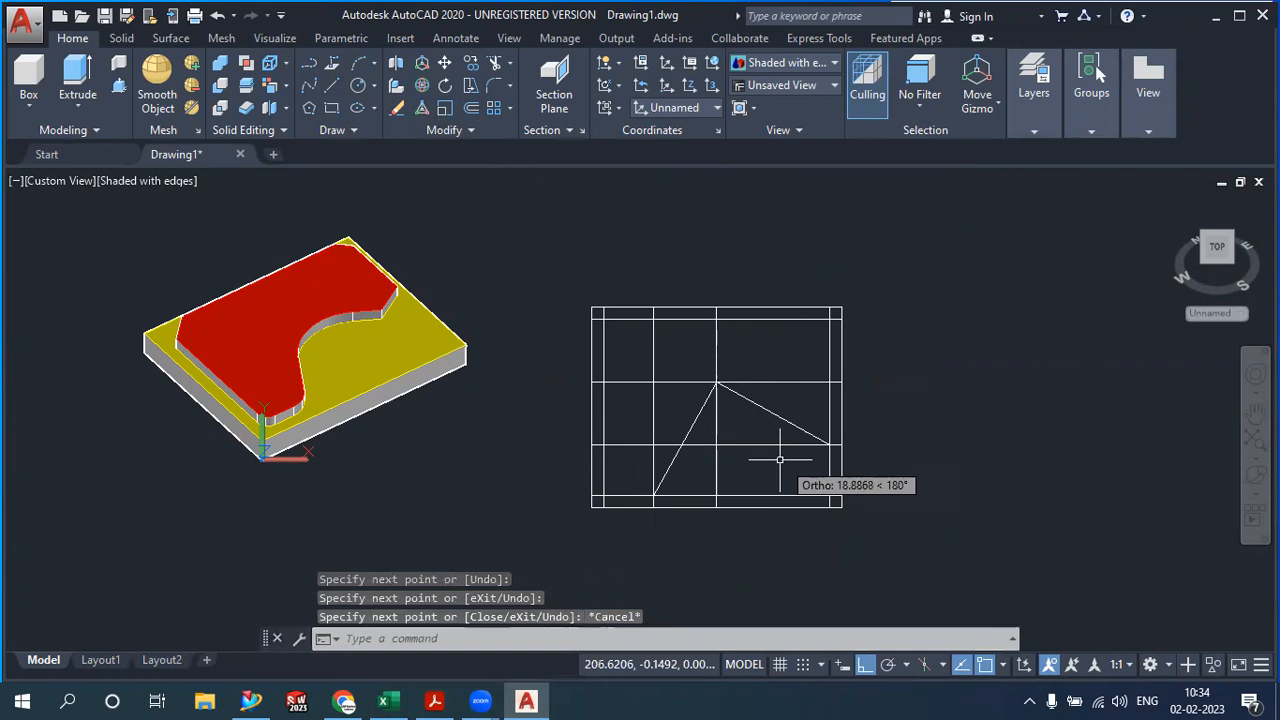
key(Escape)
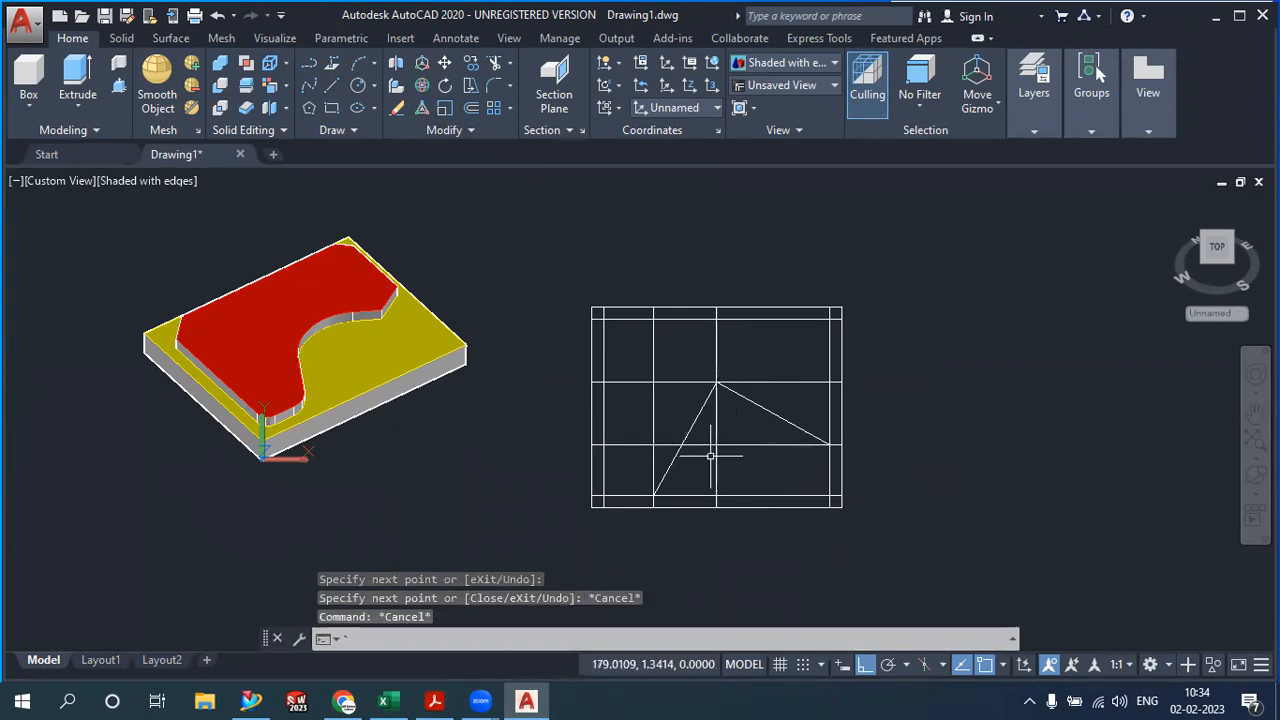
key(Escape)
key(Escape)
Erase the two horizontal and two vertical construction lines crossing the rectangle, keeping the two sloped lines
click(725, 445)
click(716, 466)
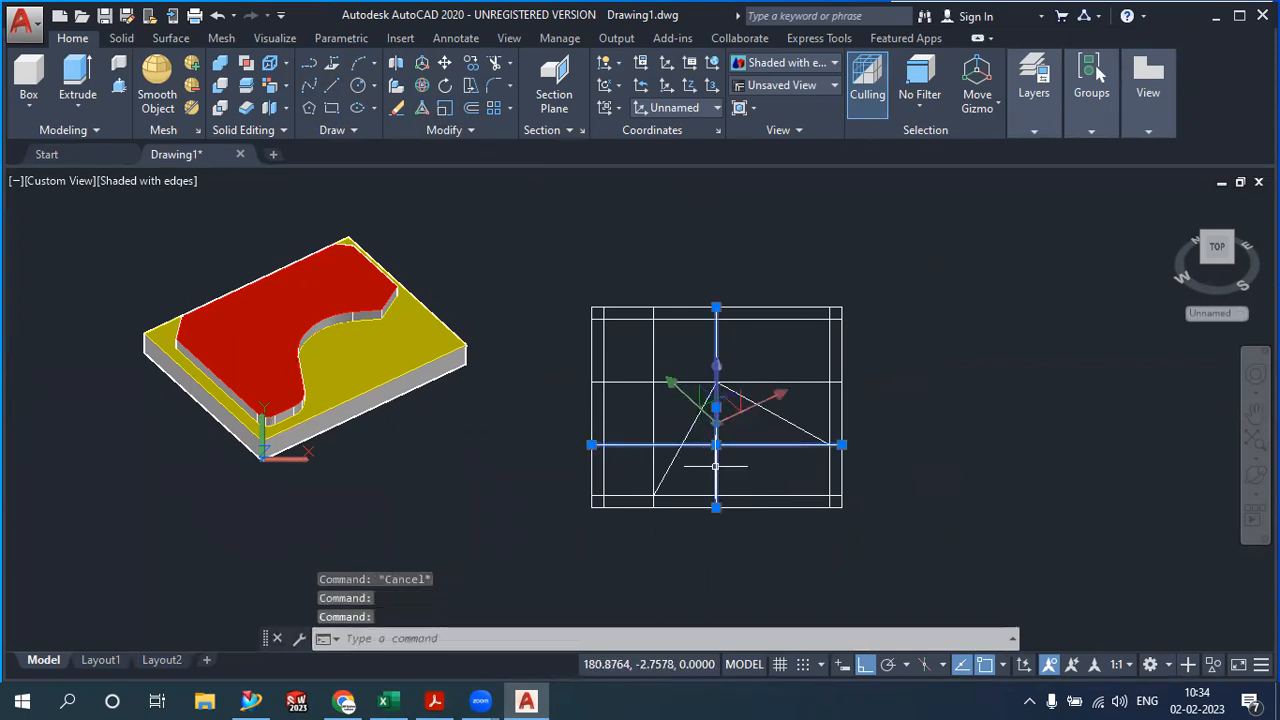
click(798, 382)
key(Delete)
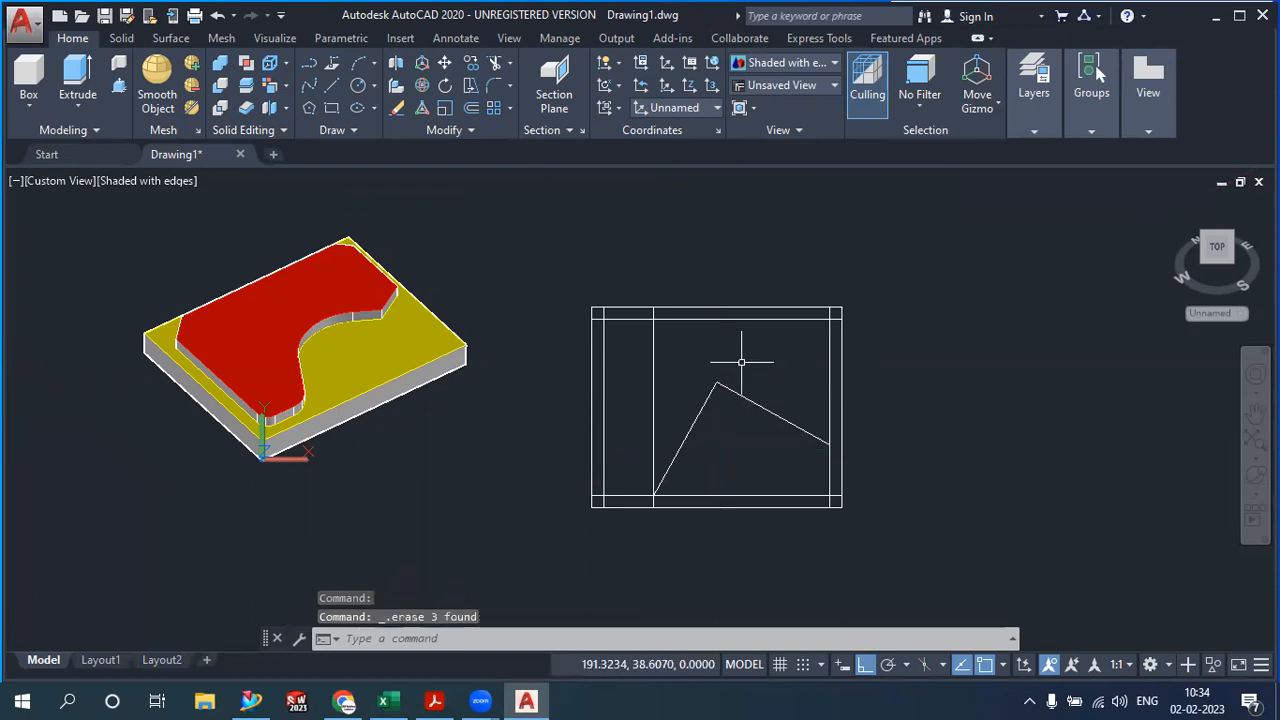
click(655, 392)
key(Delete)
Fillet the peak where the two sloped lines meet inside the rectangle with a radius of 25
middle_drag(762, 376, 740, 413)
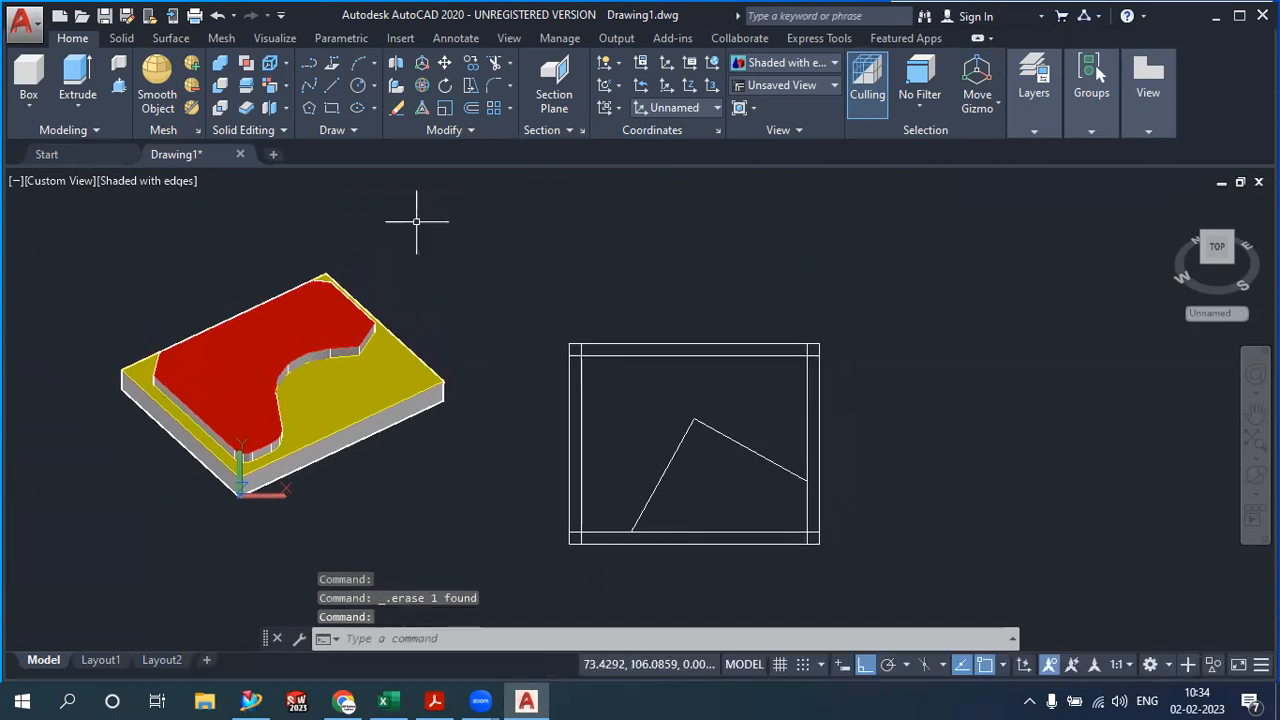
click(494, 88)
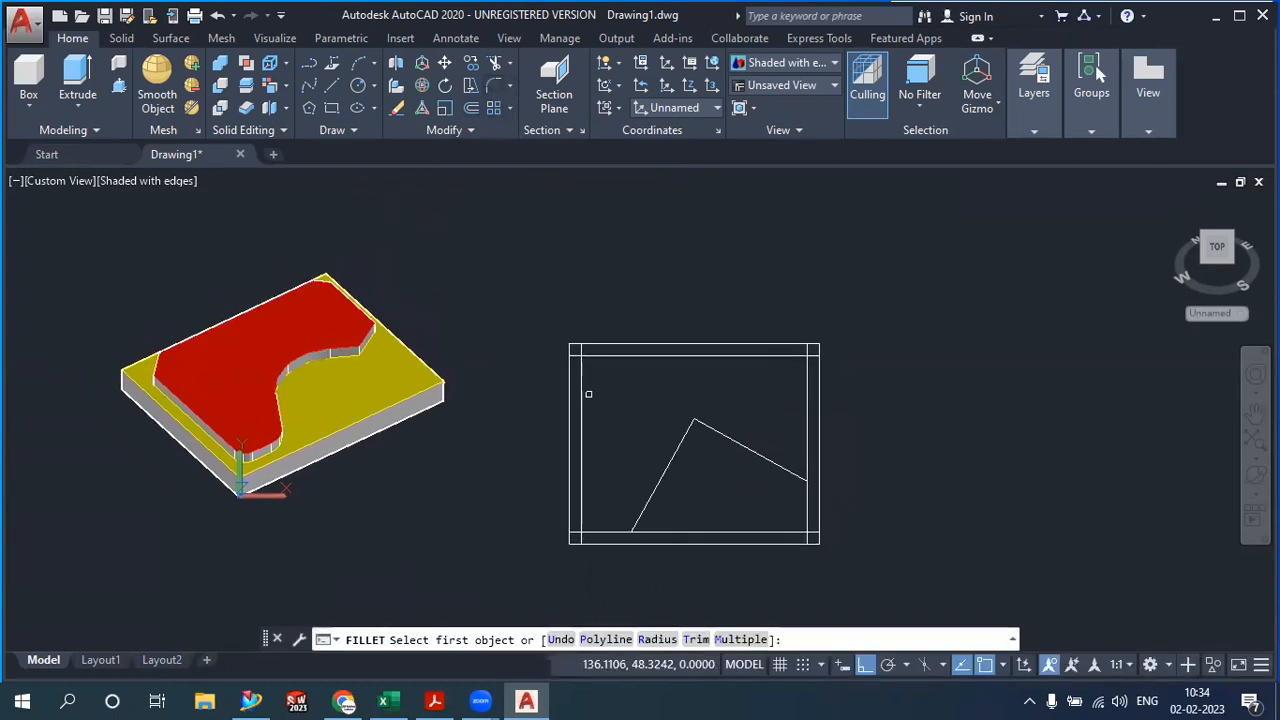
click(657, 639)
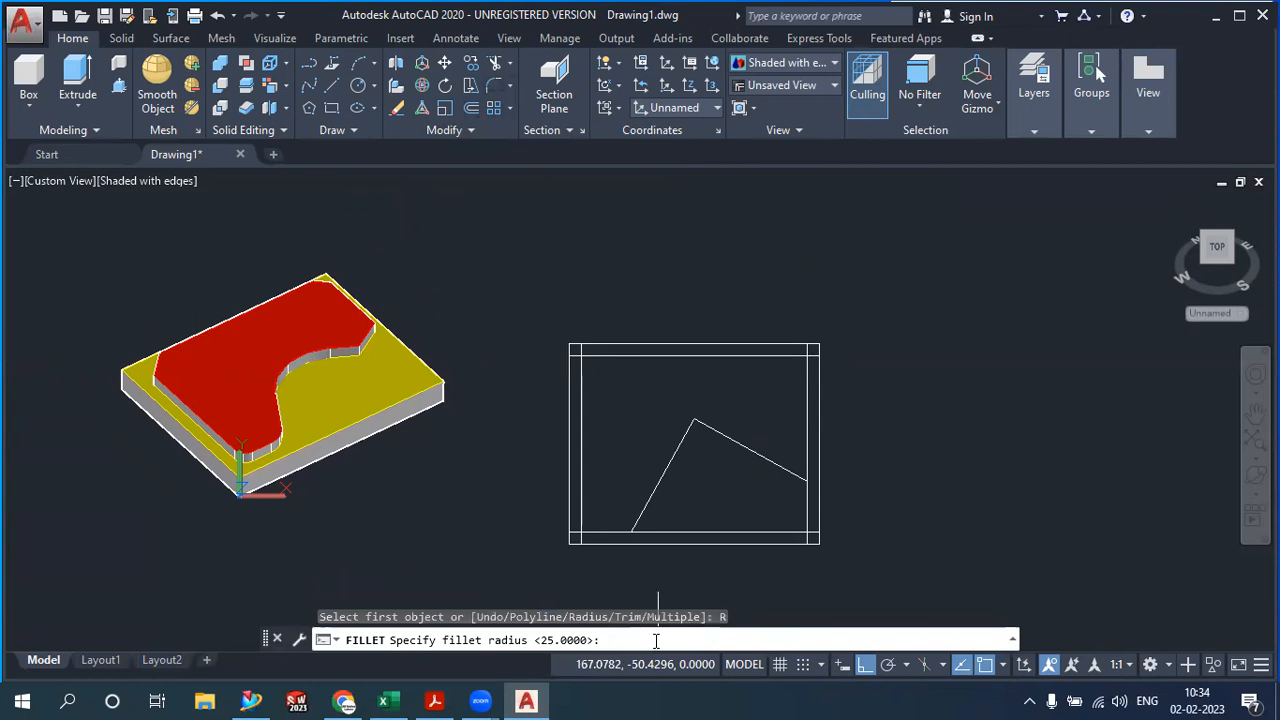
key(Return)
click(670, 451)
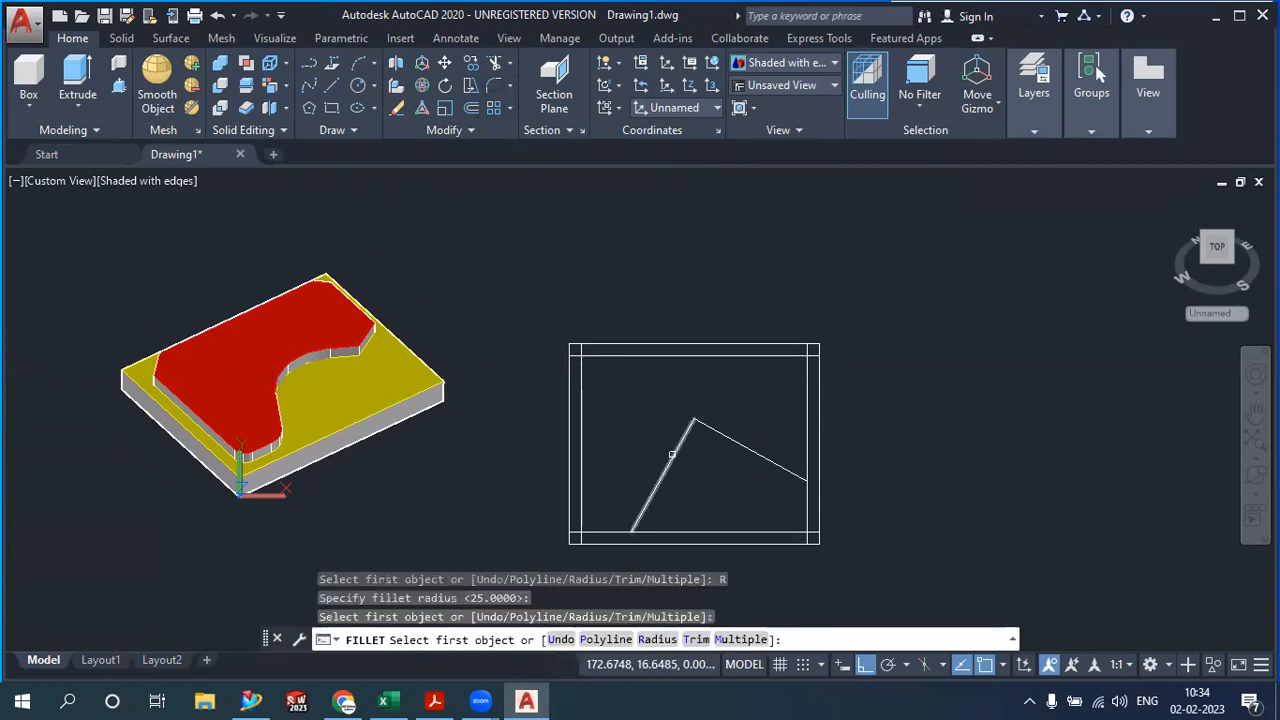
click(718, 433)
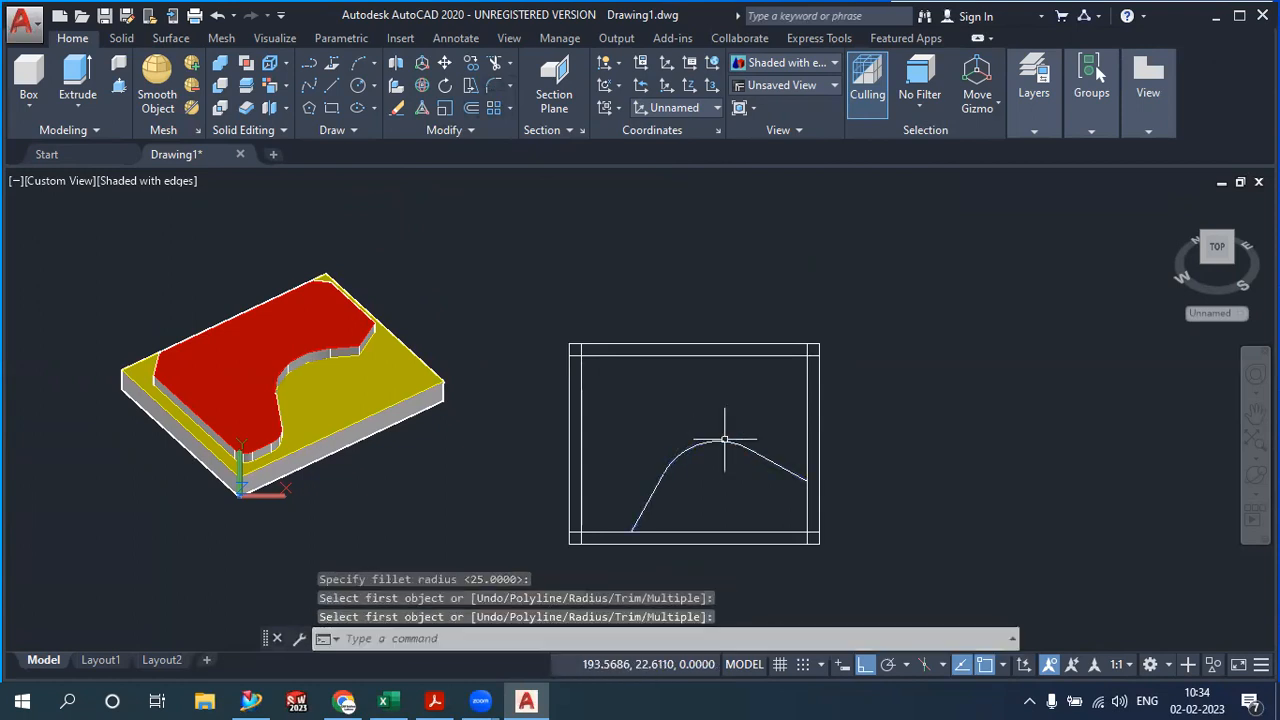
Fillet the corner between the inner bottom line and the left sloped line with a radius of 10
click(495, 88)
click(661, 641)
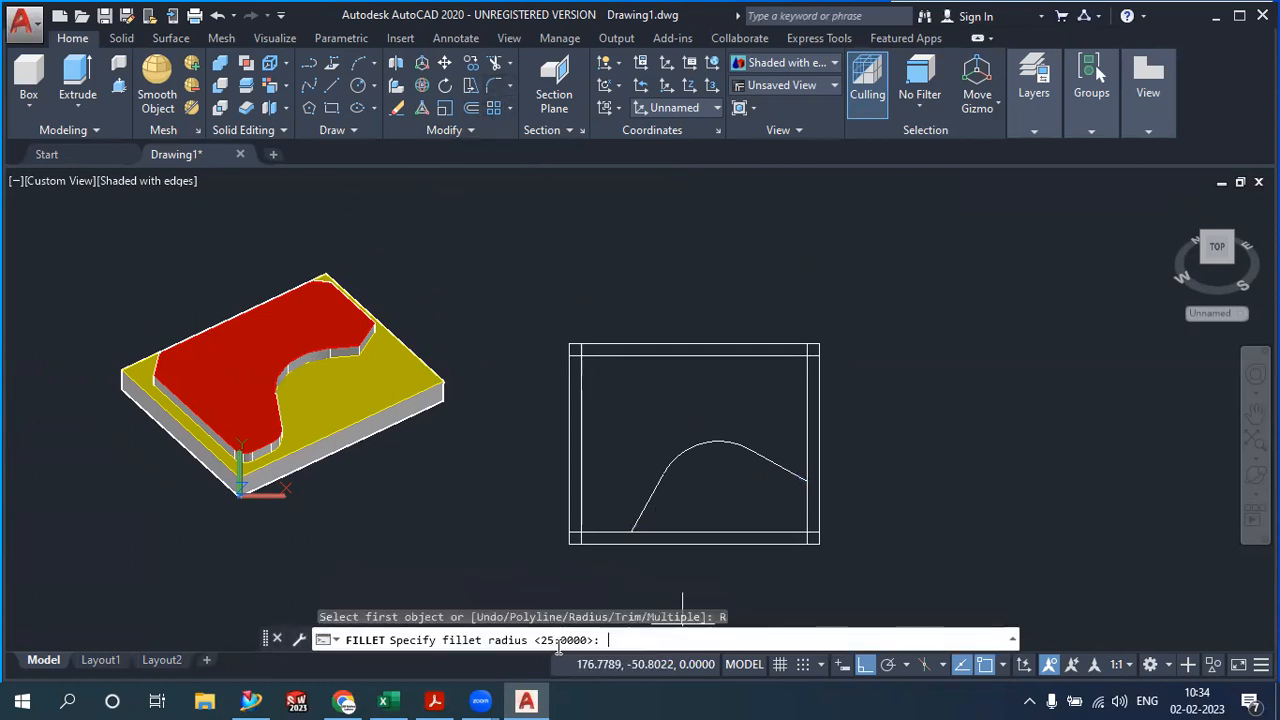
key(Return)
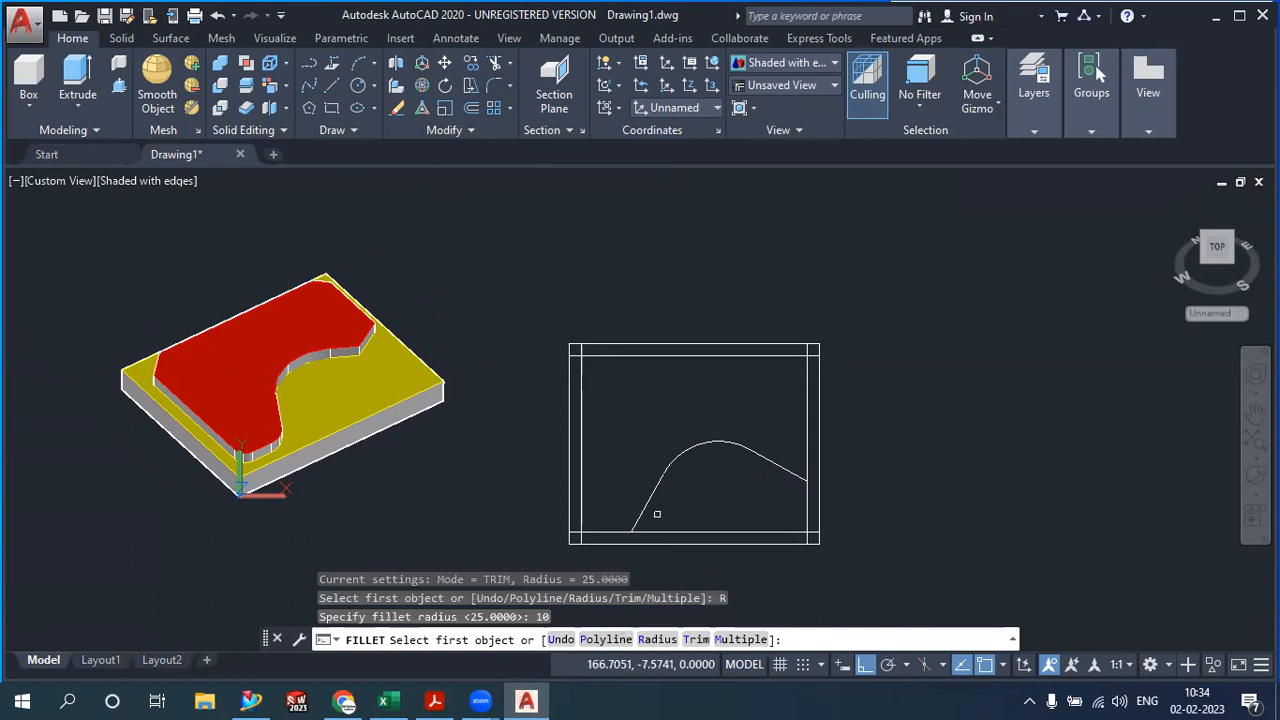
click(622, 531)
click(636, 514)
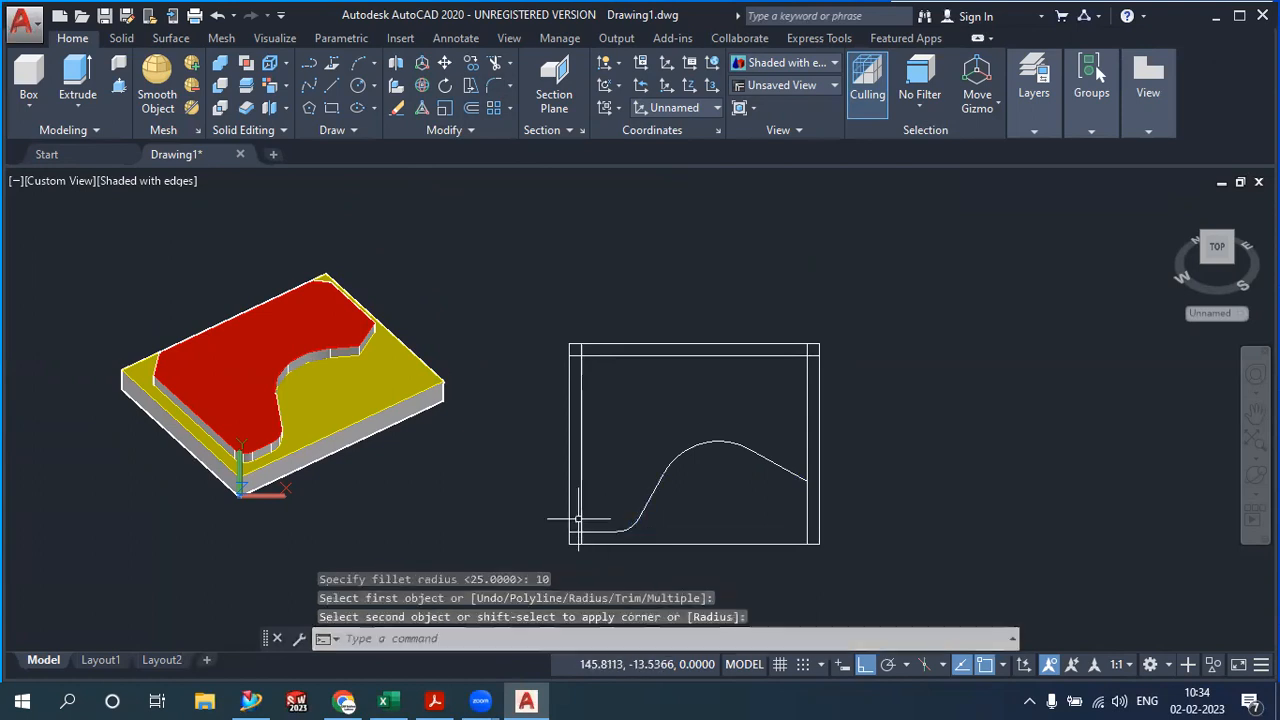
Fillet the inner profile's bottom-left corner with a radius of 5
click(497, 89)
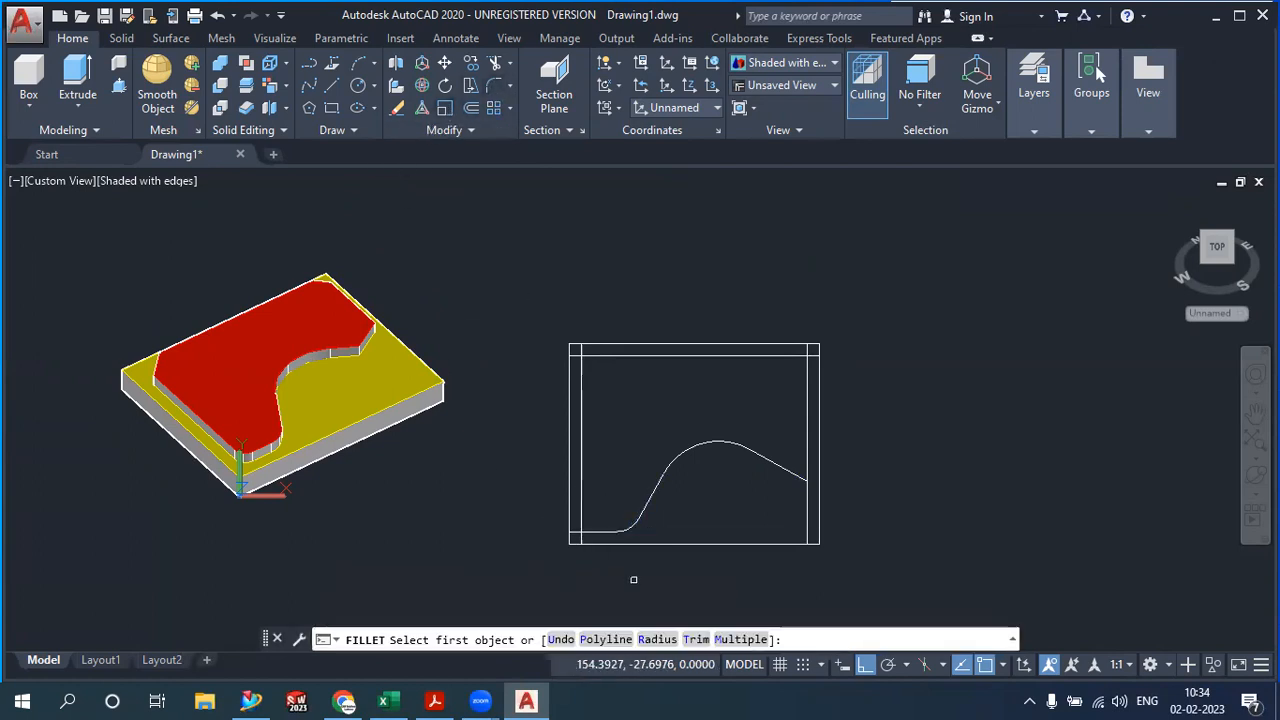
click(657, 640)
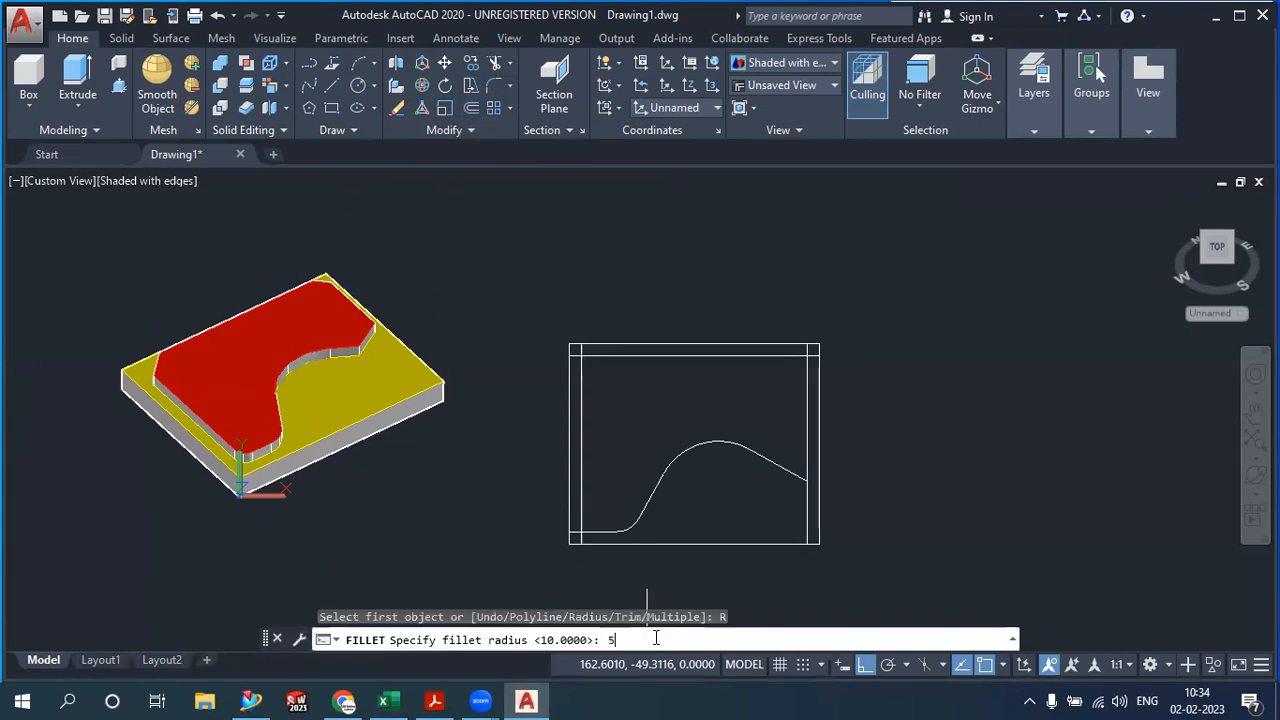
key(Return)
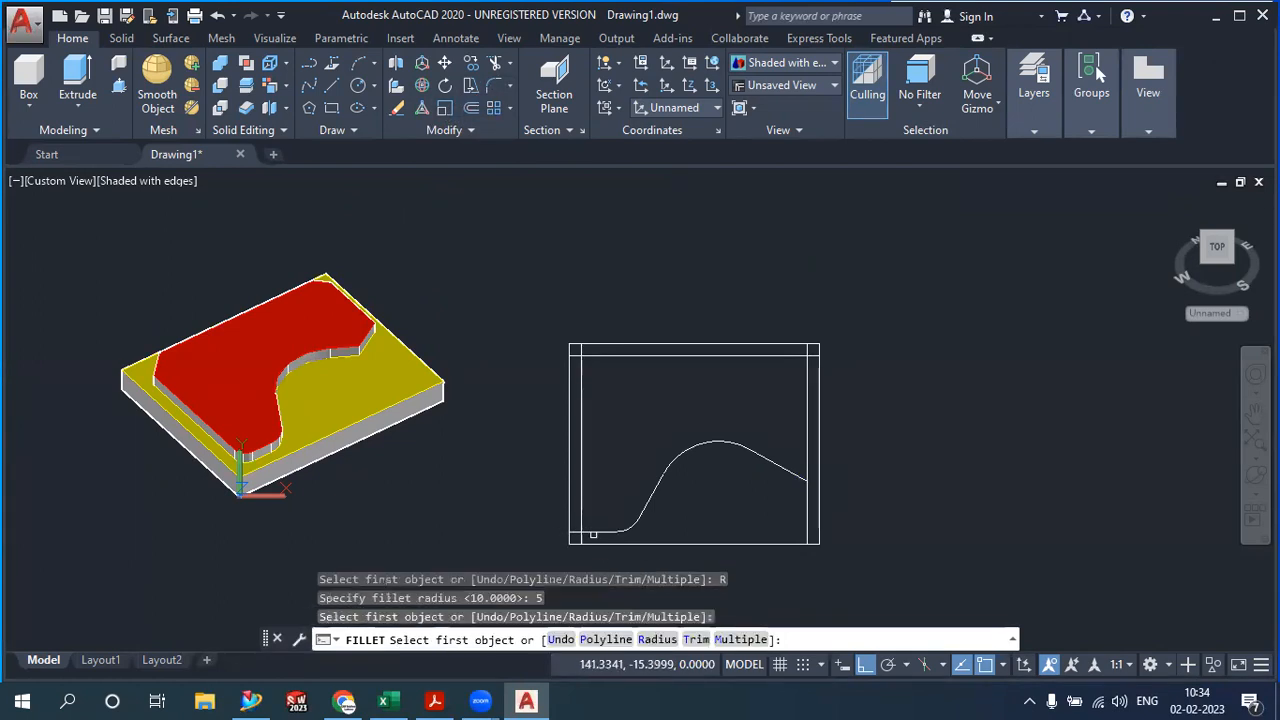
click(589, 530)
click(583, 519)
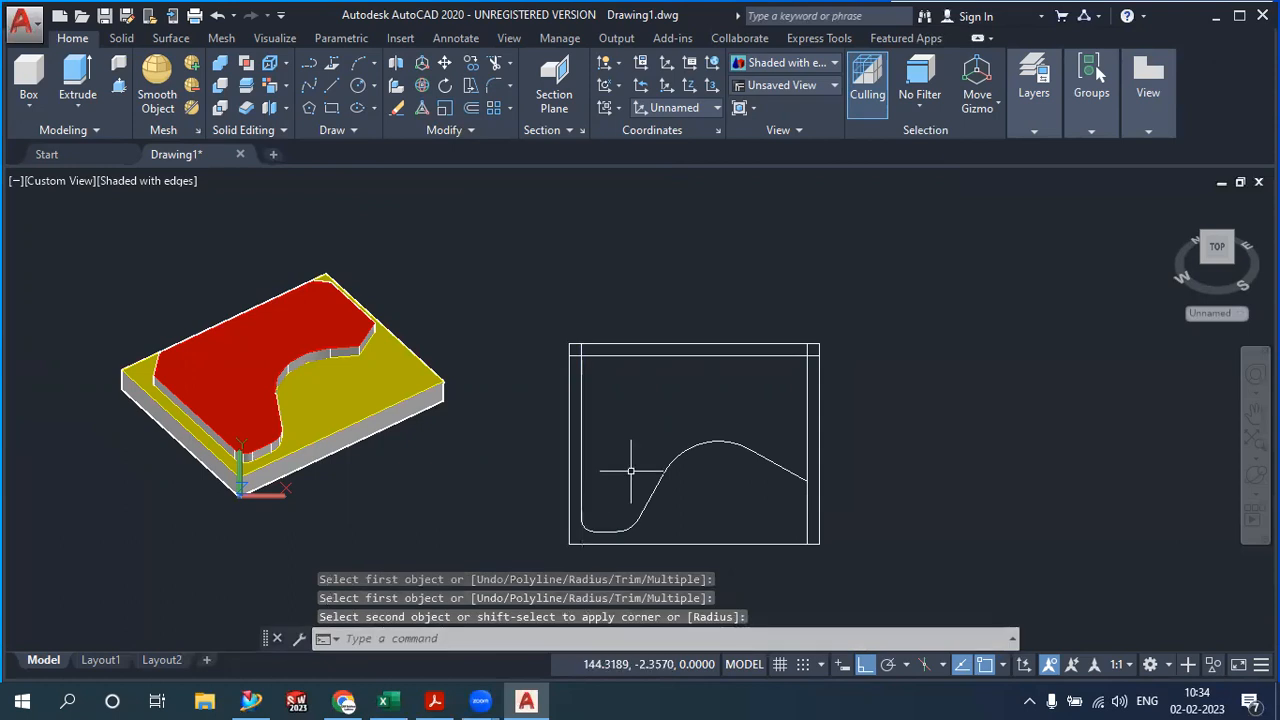
Chamfer the corner between the right sloped line and the inner right vertical line with both distances at 15
click(508, 92)
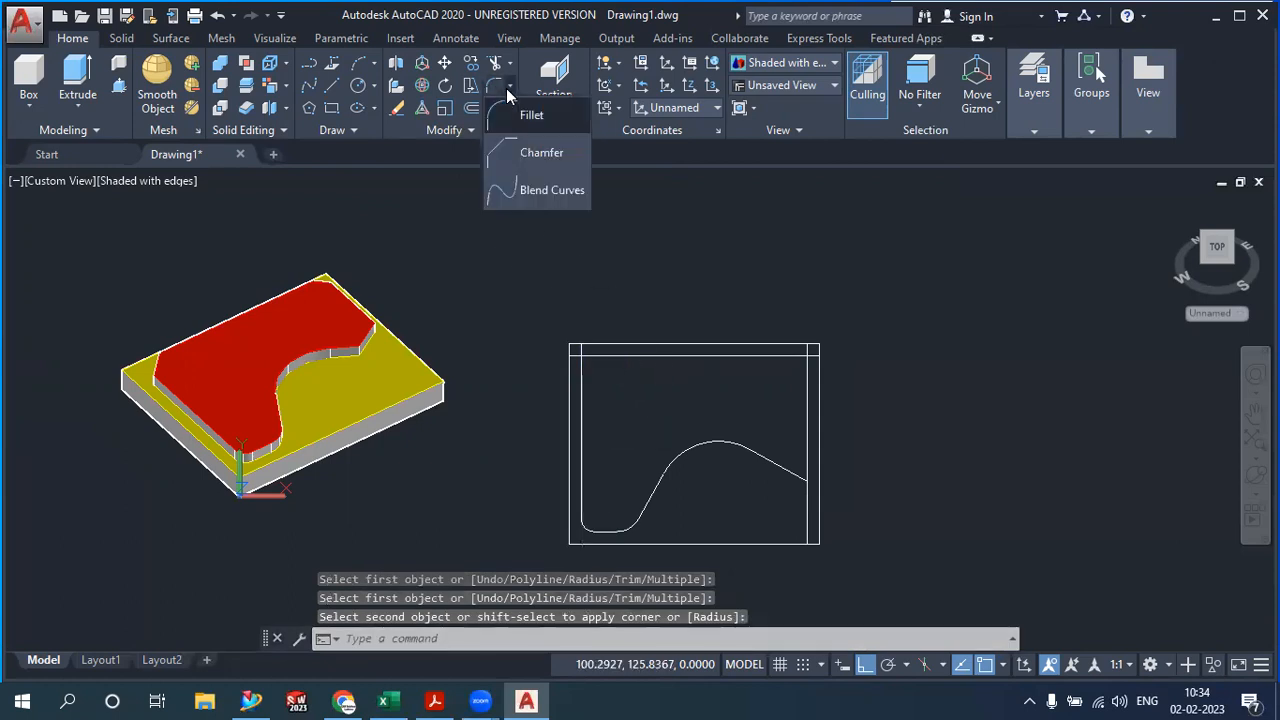
click(525, 152)
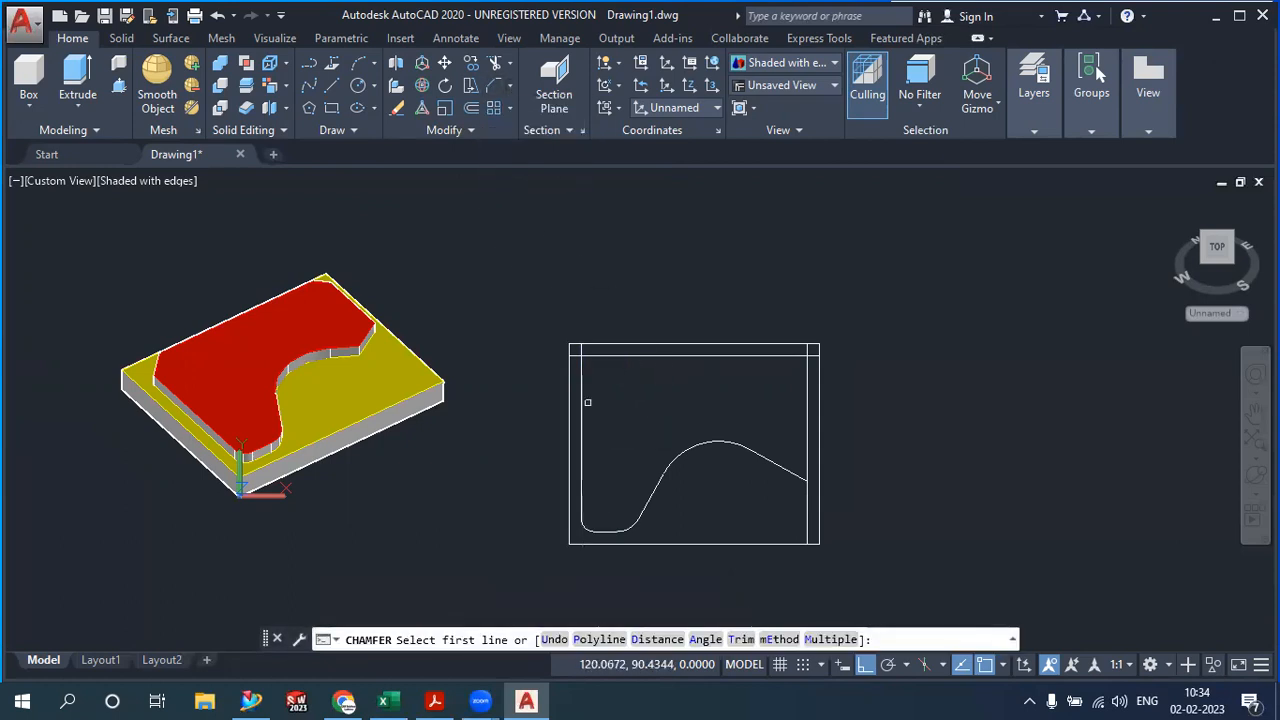
click(660, 639)
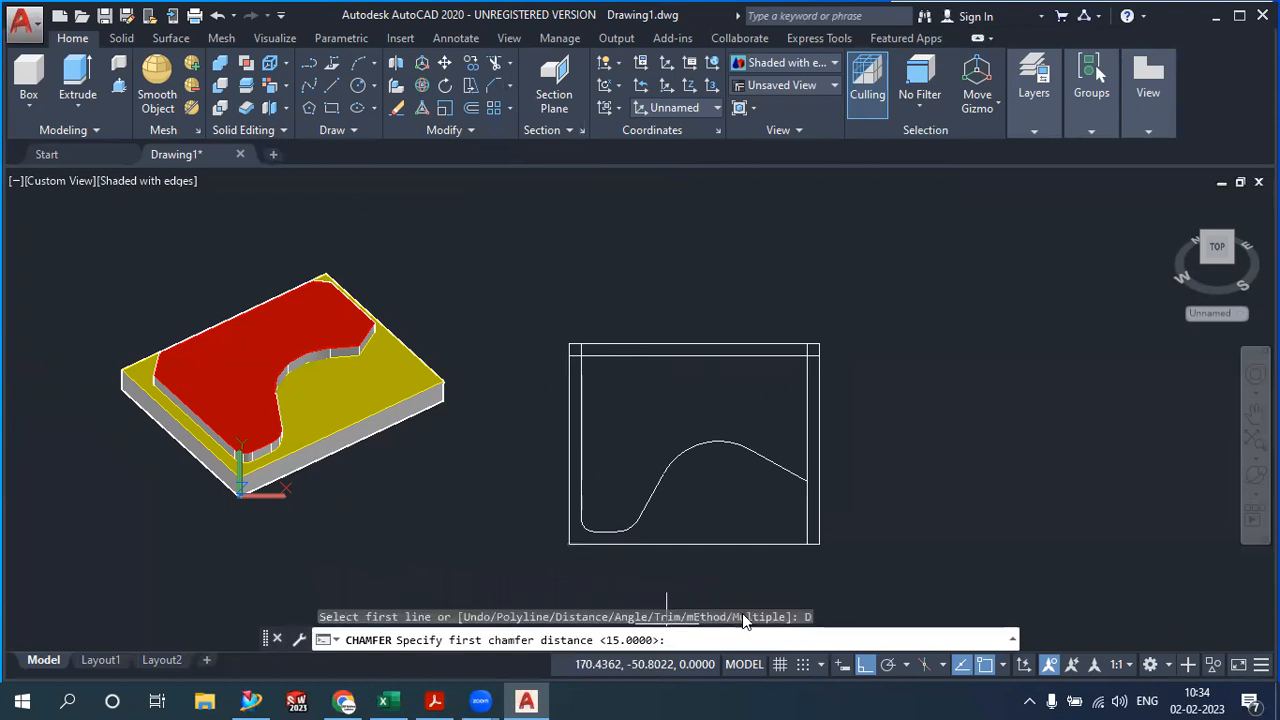
key(Return)
key(Return)
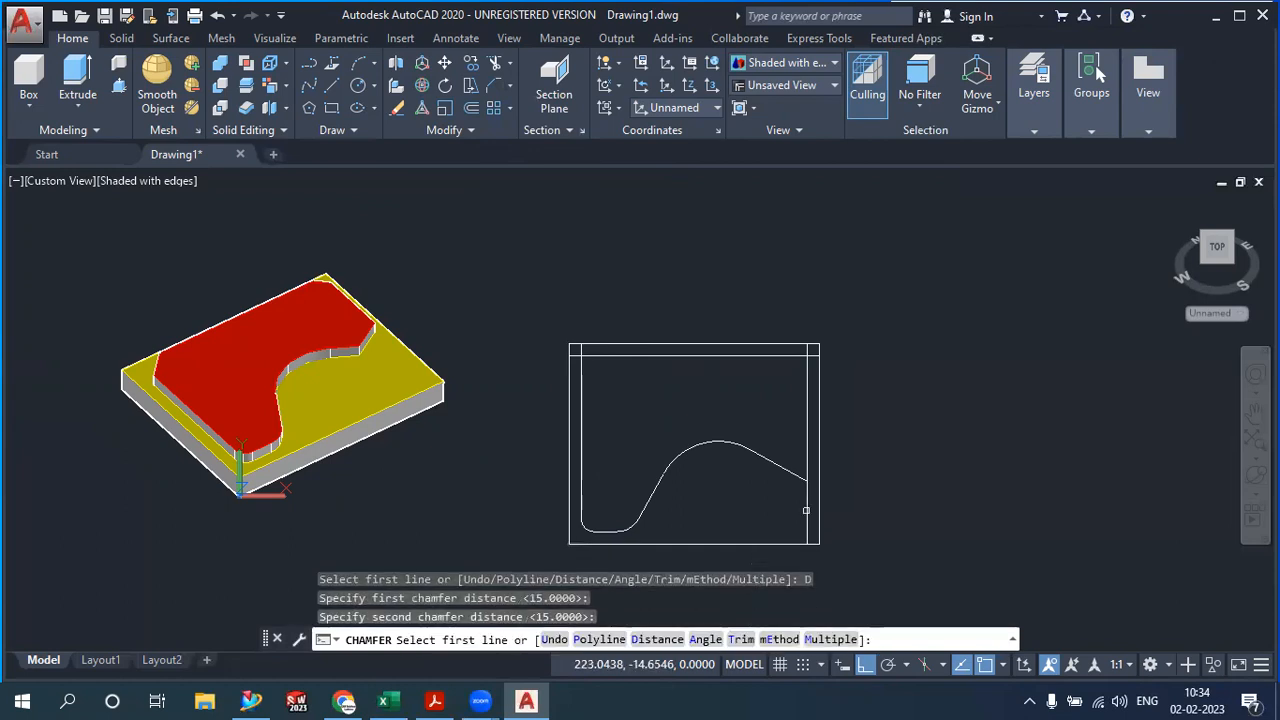
click(784, 468)
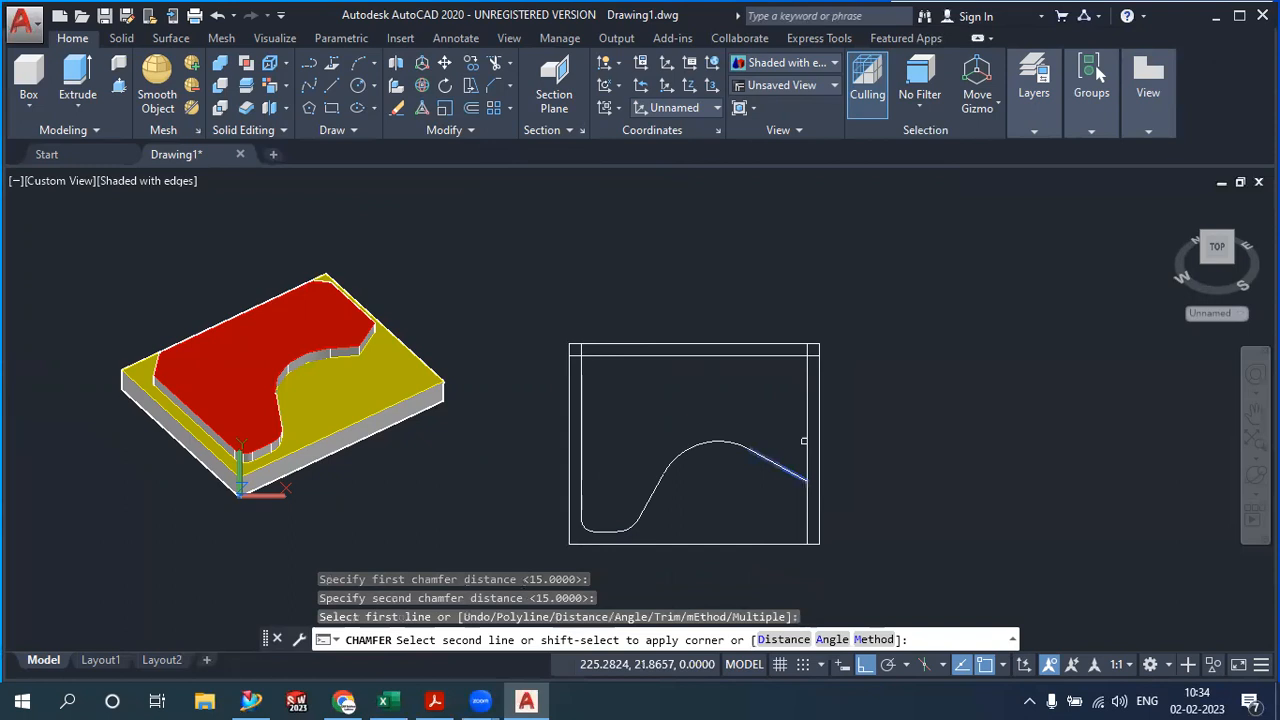
click(803, 440)
Chamfer the inner profile's top-right corner by angle, using a length of 5 and an angle of 45°
key(Return)
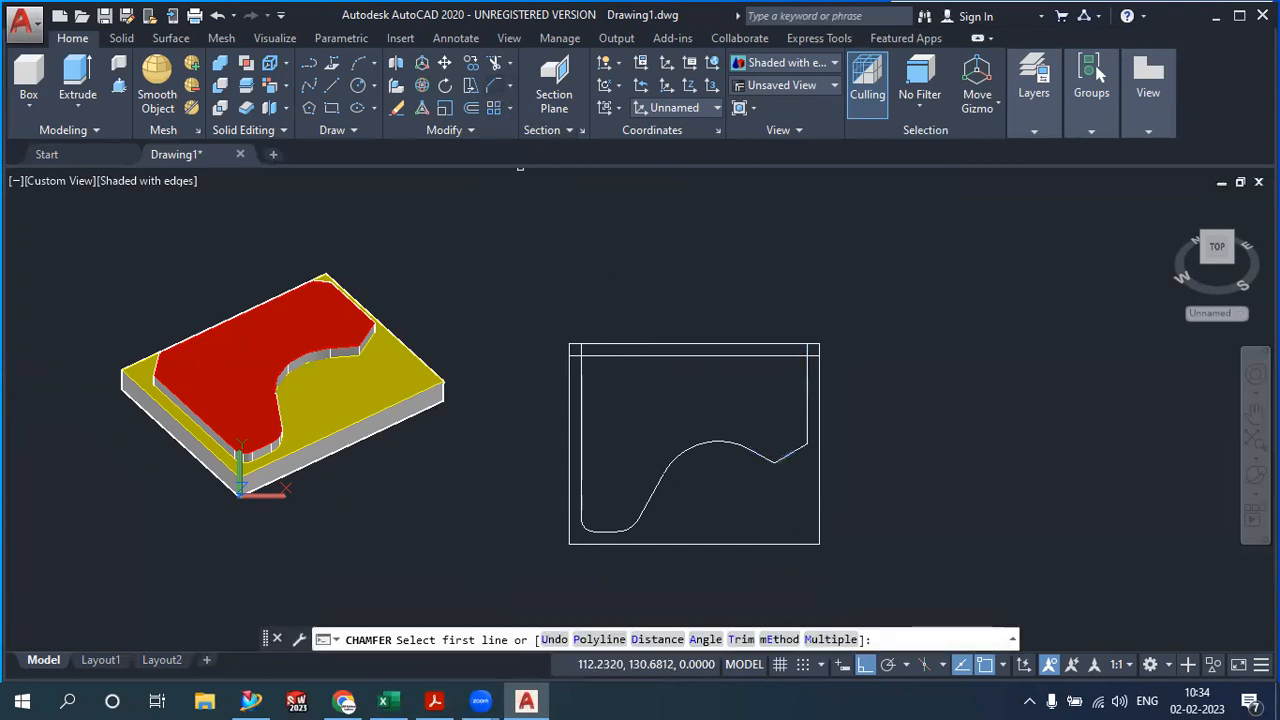
click(715, 642)
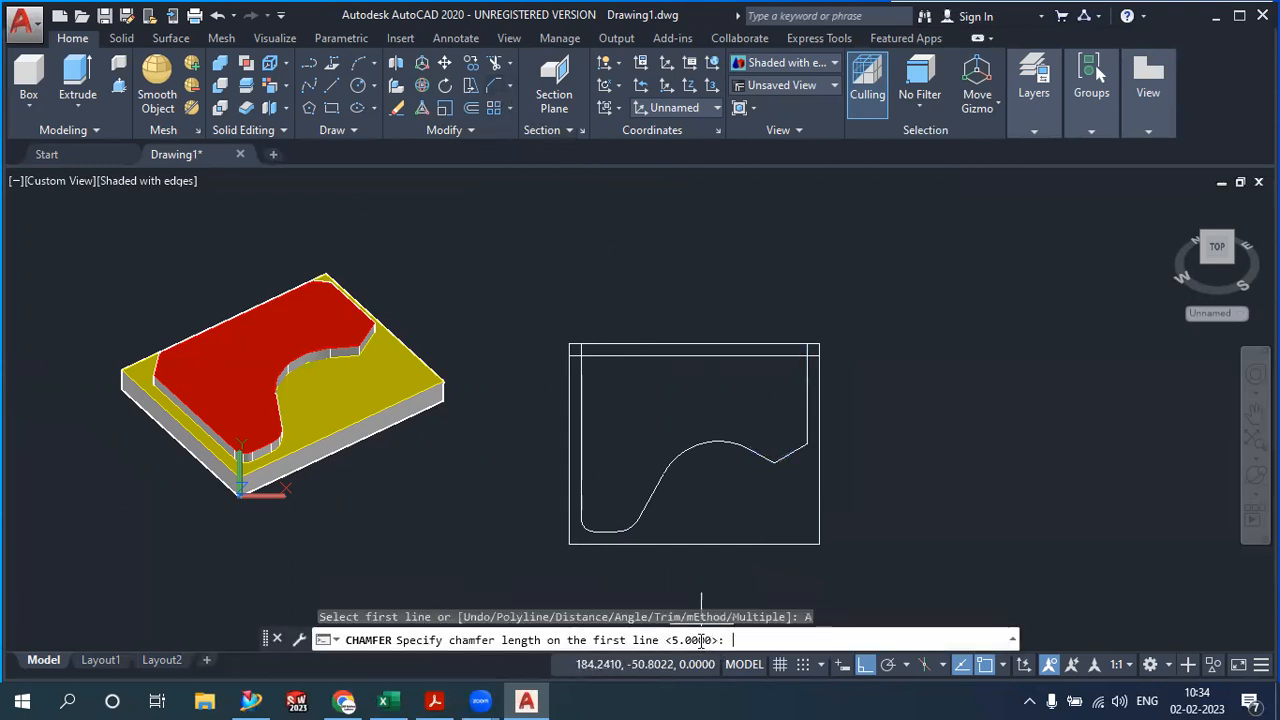
key(Return)
key(Return)
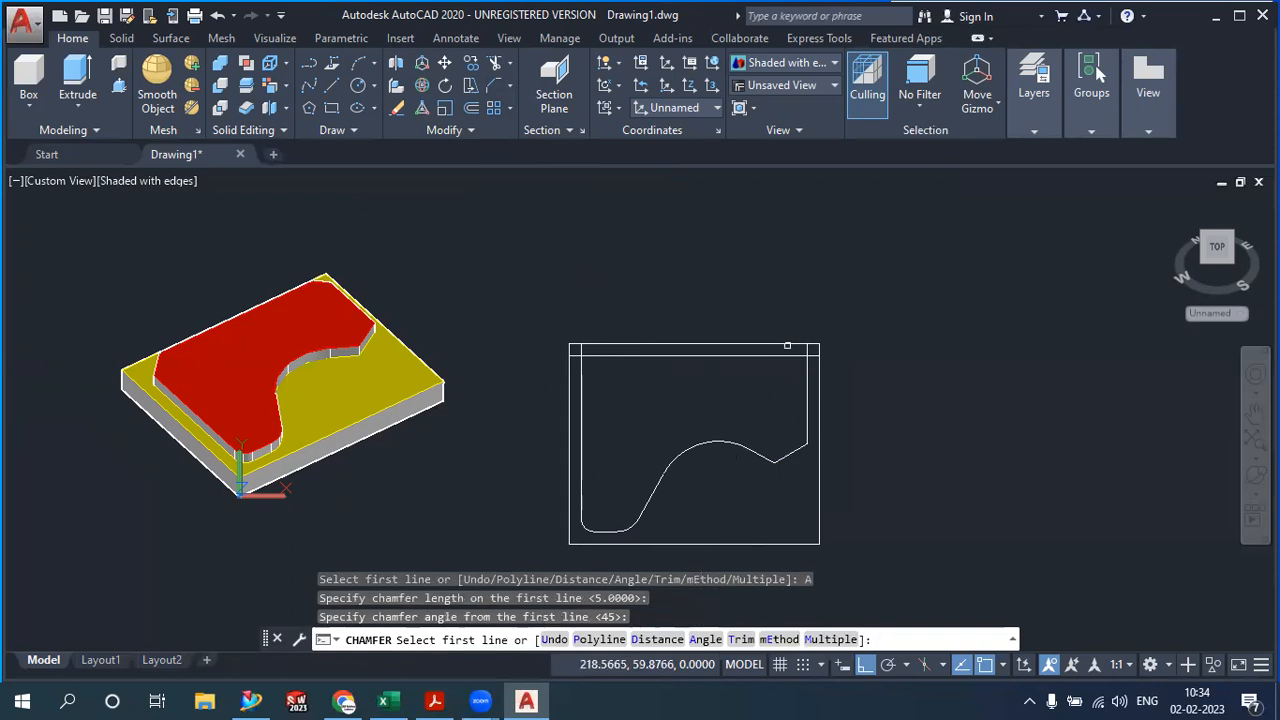
click(789, 355)
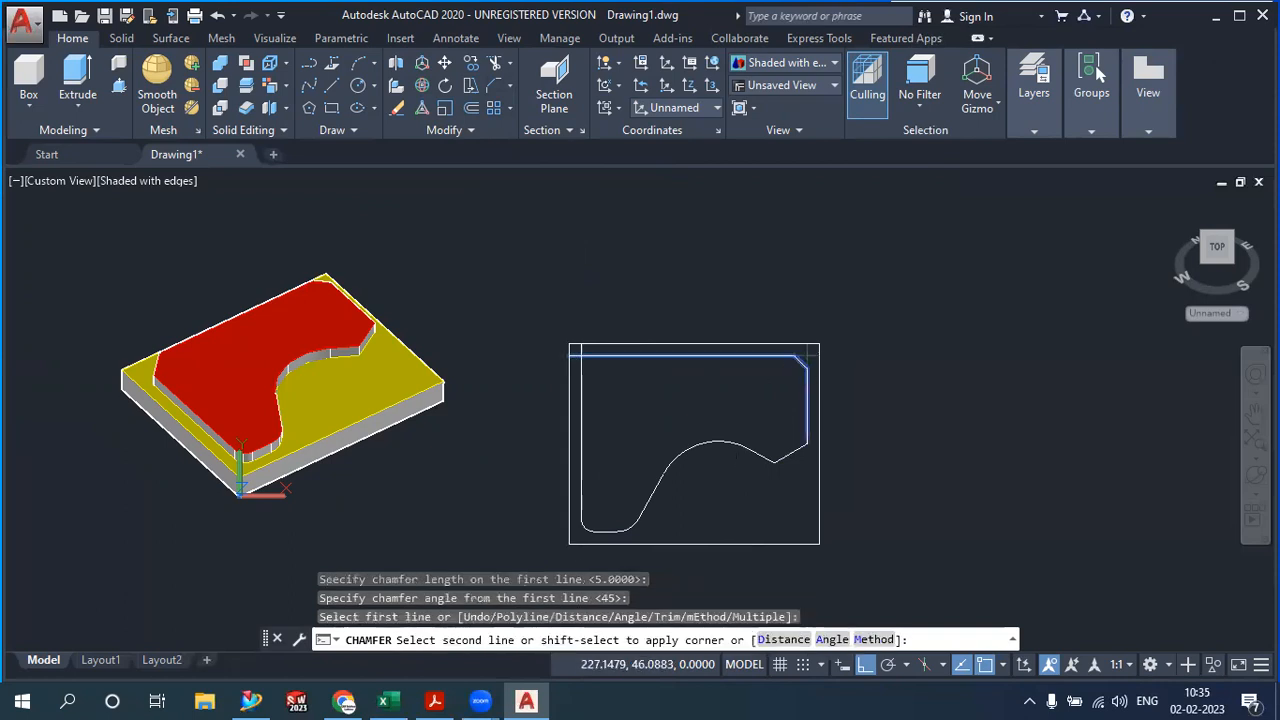
click(807, 378)
Chamfer the inner profile's top-left corner by angle, using a length of 10 and an angle of 45°
click(494, 87)
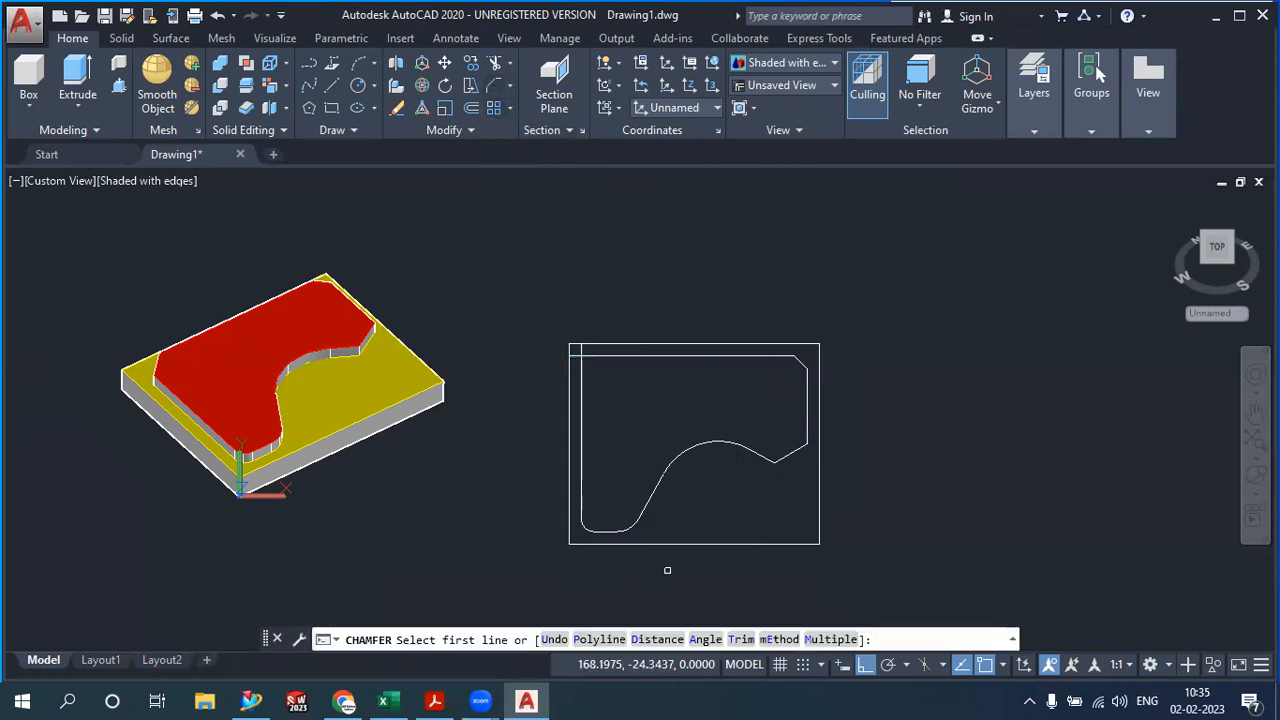
click(705, 640)
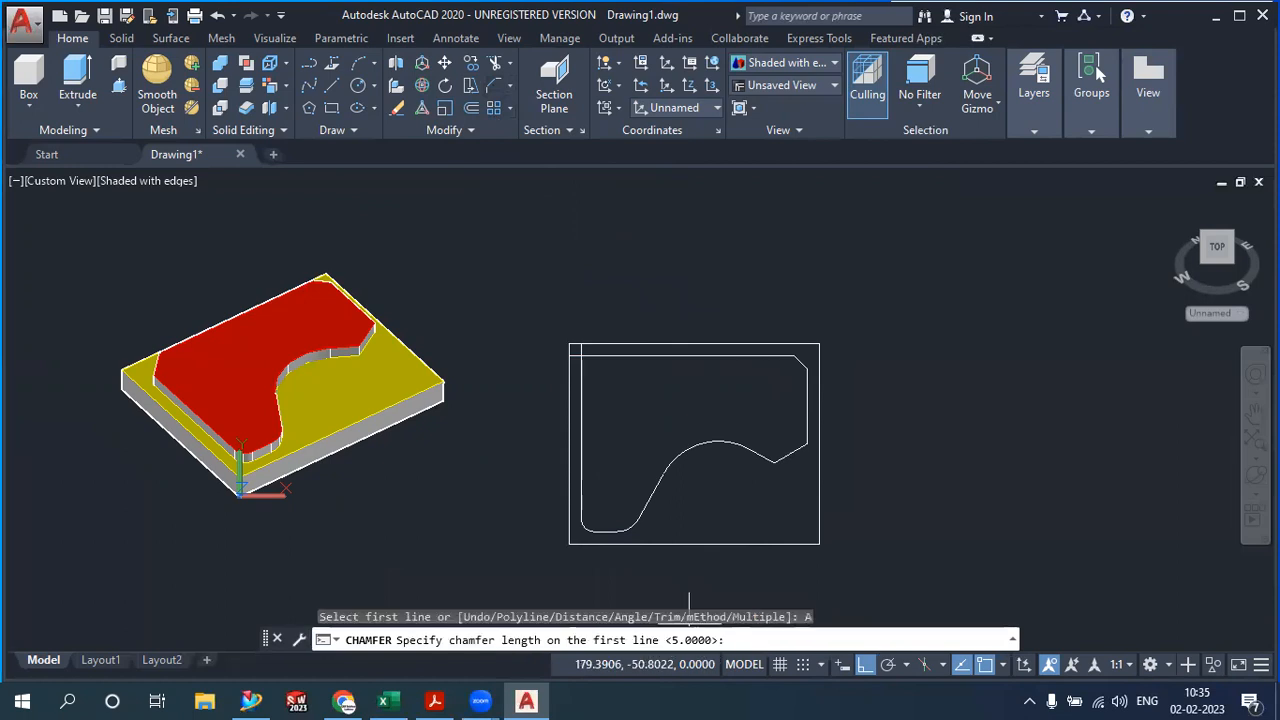
text(10)
key(Return)
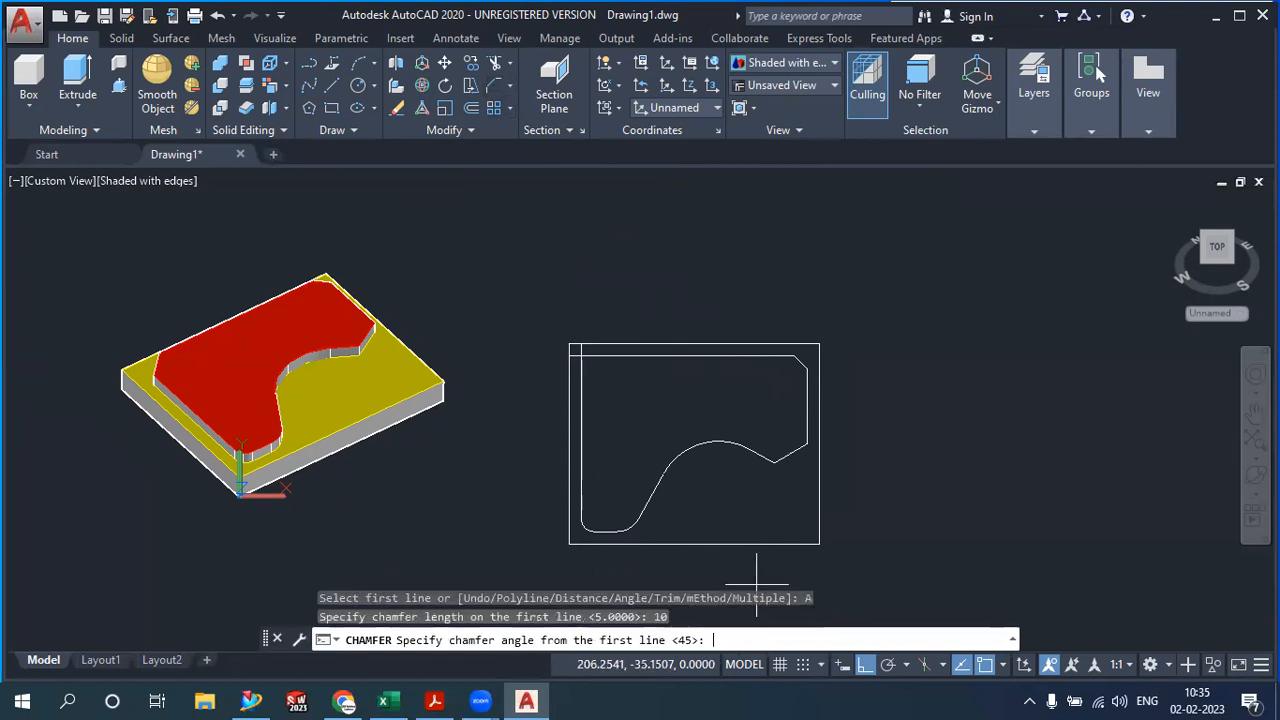
text(45)
key(Return)
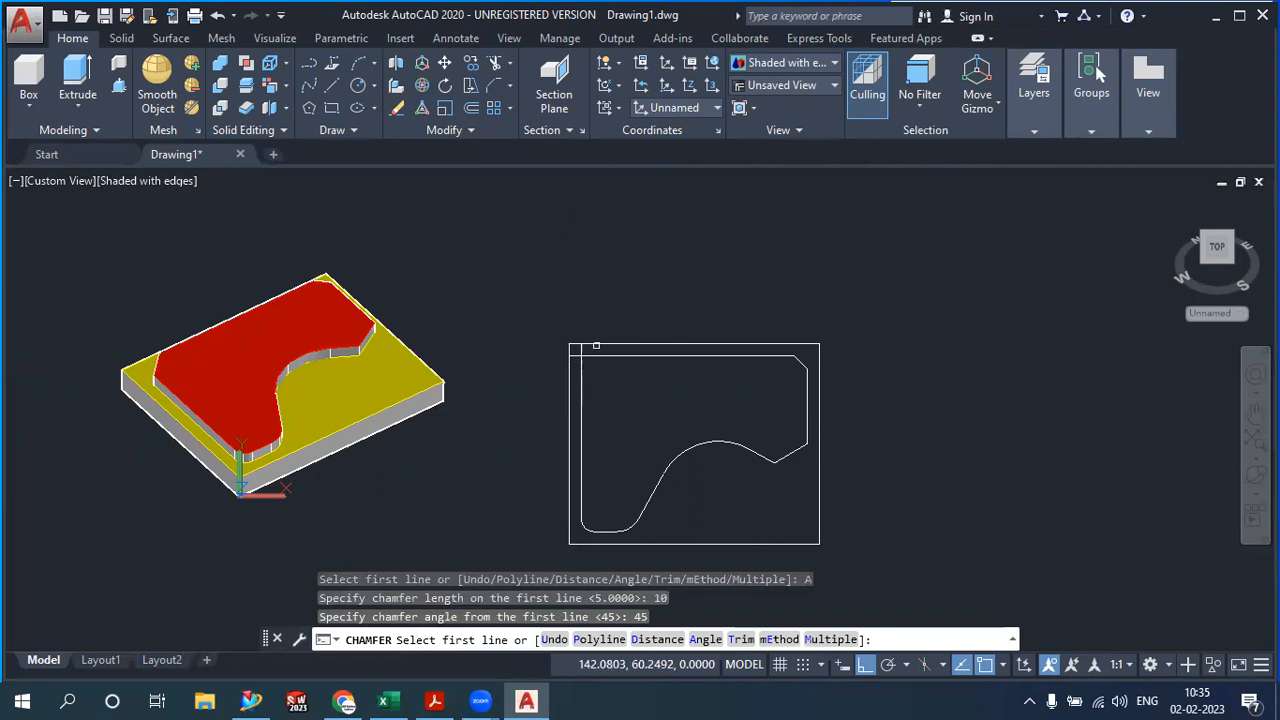
click(596, 347)
click(599, 357)
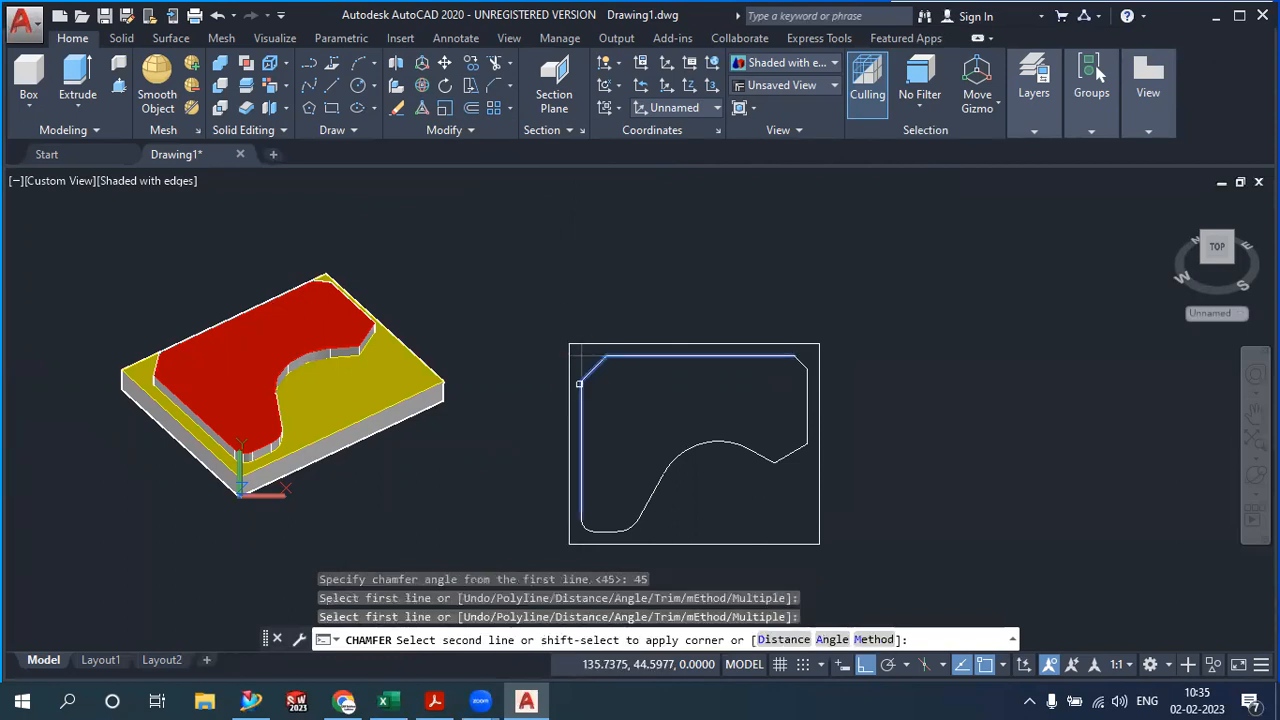
click(579, 383)
Move the complete 2D plate profile with its outer rectangle straight upward beside the solid
mouse_move(843, 429)
middle_down()
mouse_move(829, 406)
mouse_move(835, 427)
middle_up()
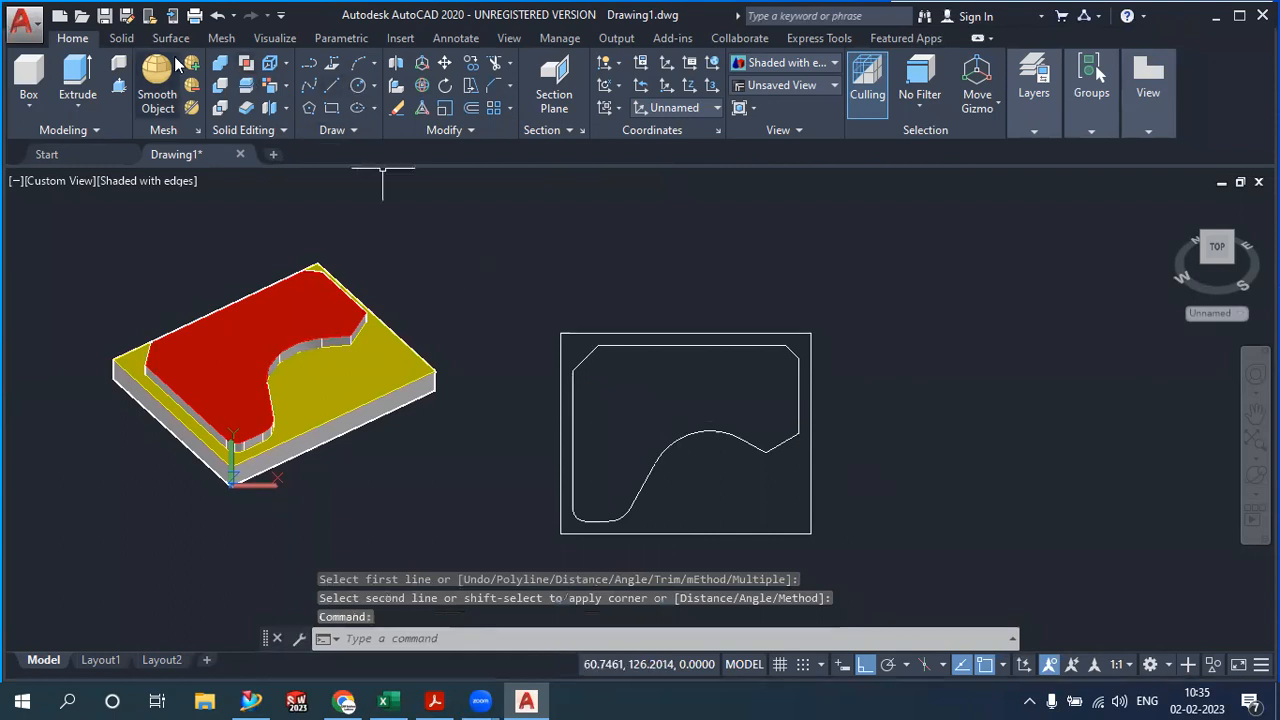
click(445, 63)
click(524, 264)
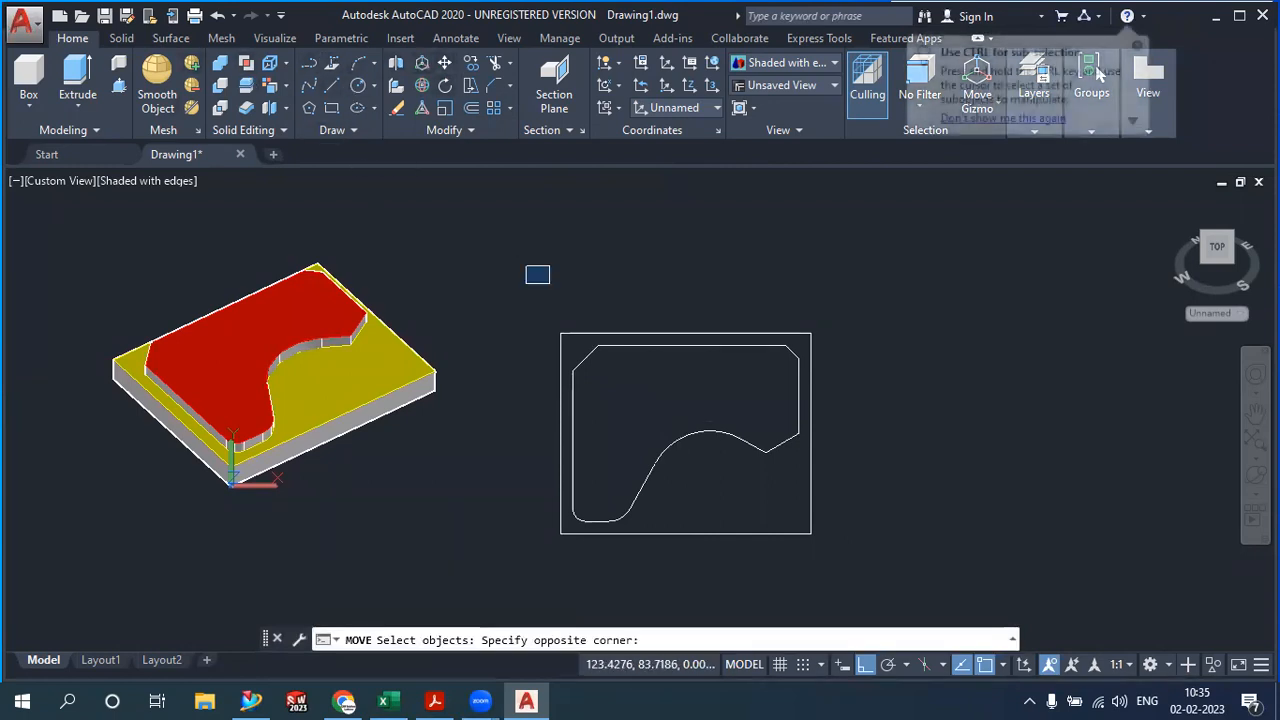
click(846, 574)
key(Return)
click(869, 558)
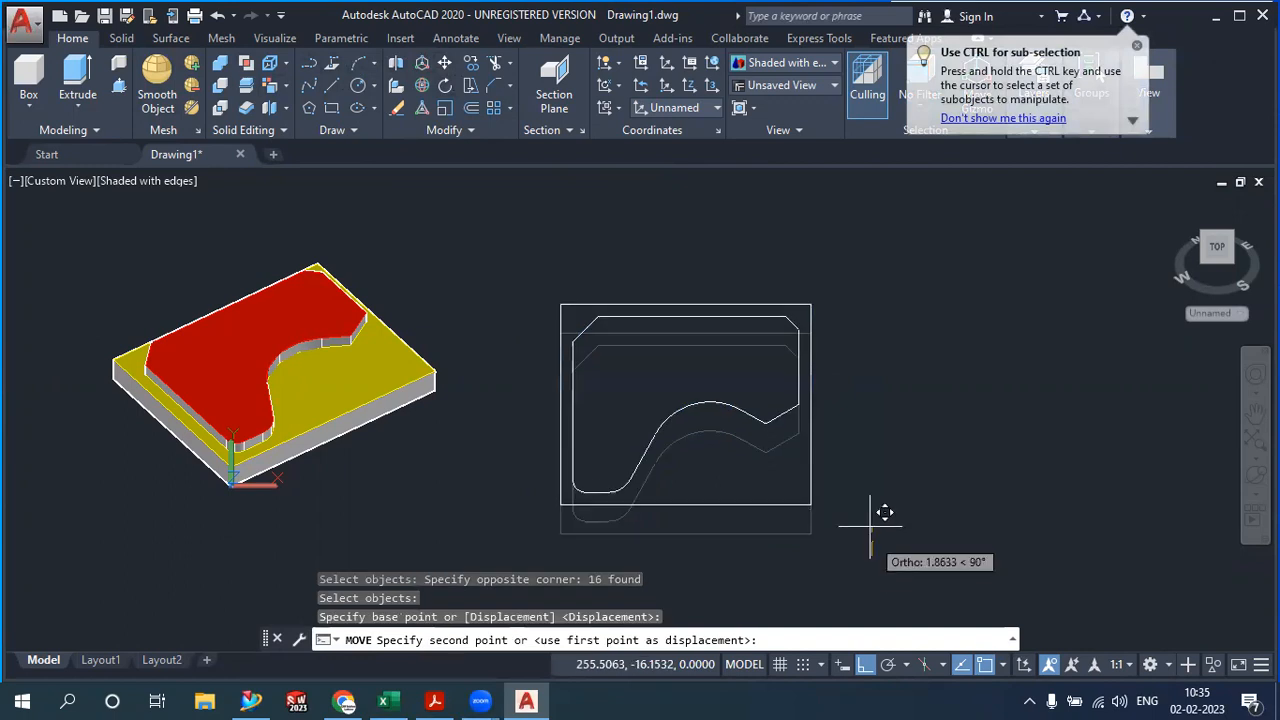
click(870, 492)
middle_drag(841, 395, 856, 444)
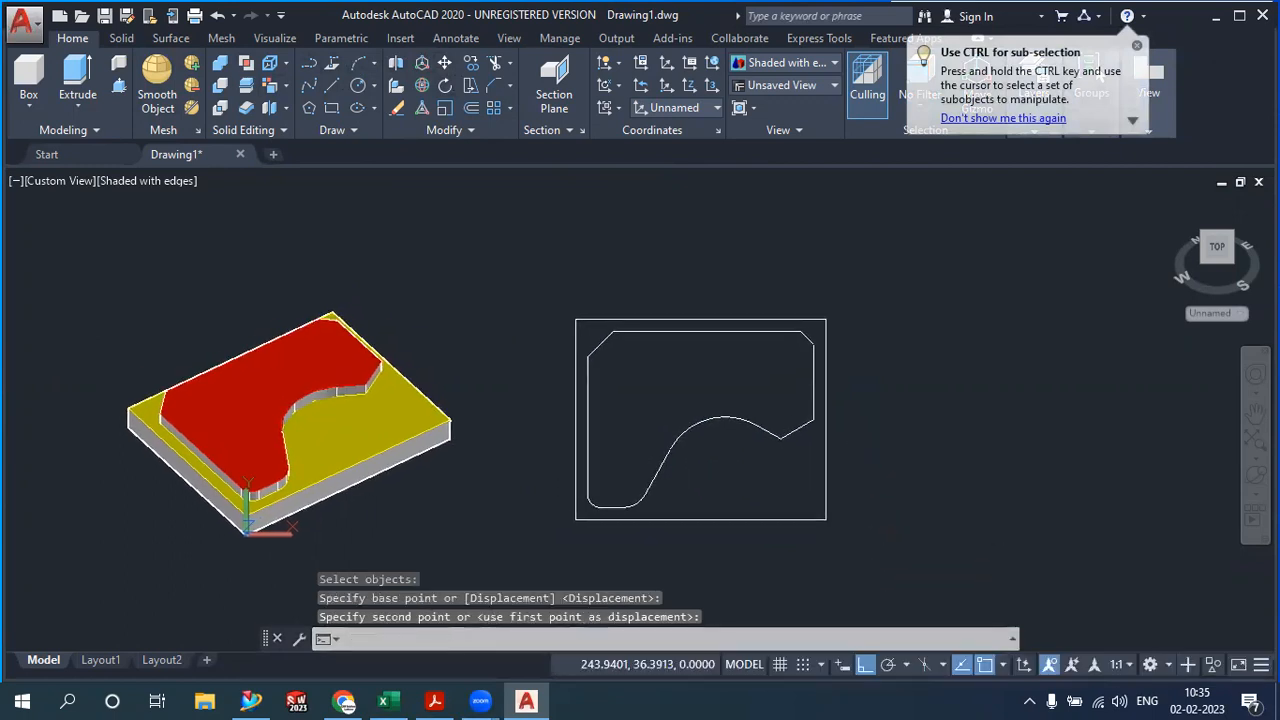
Draw the side view's base rectangle above the plan profile, matching the outer rectangle's full width and 10 high
click(434, 700)
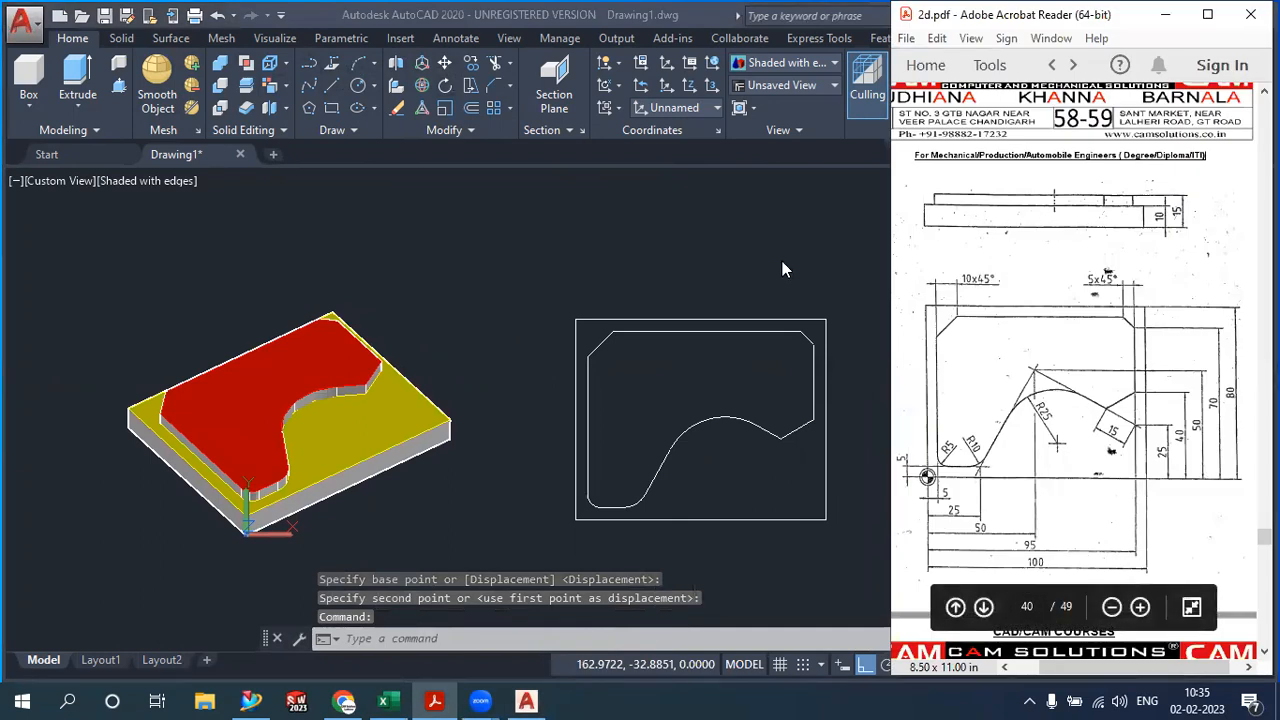
click(546, 237)
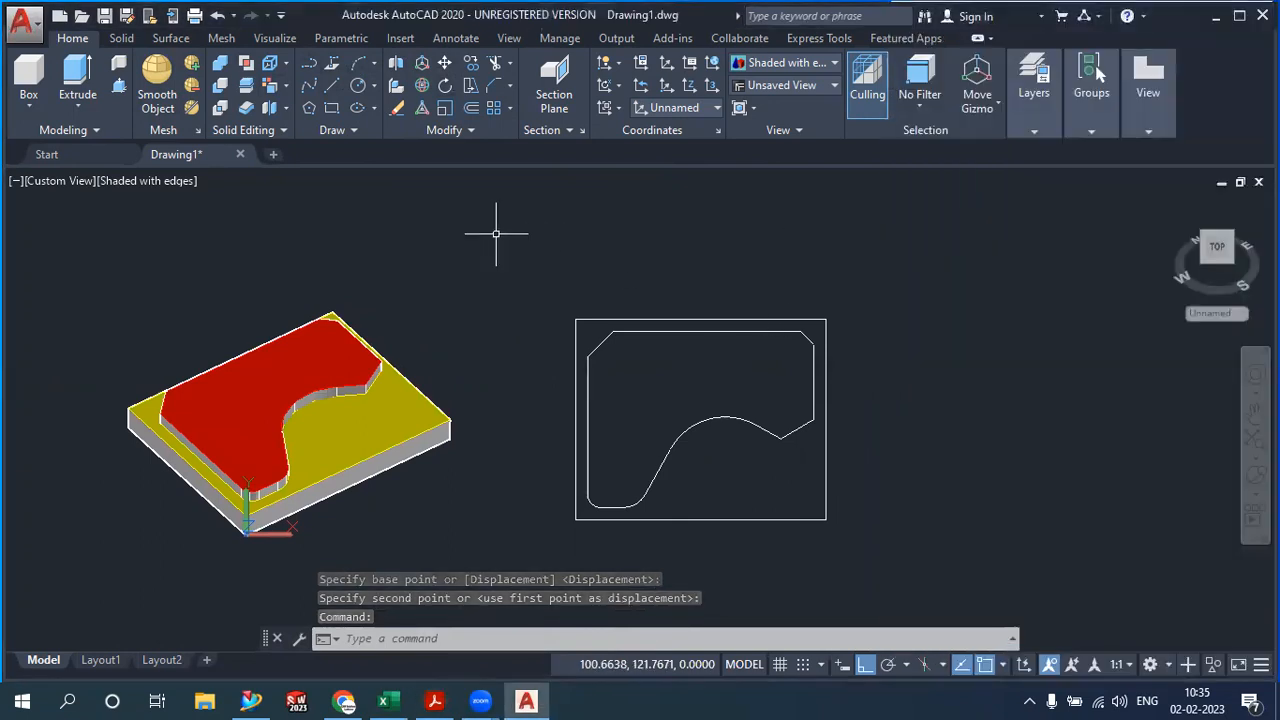
click(331, 85)
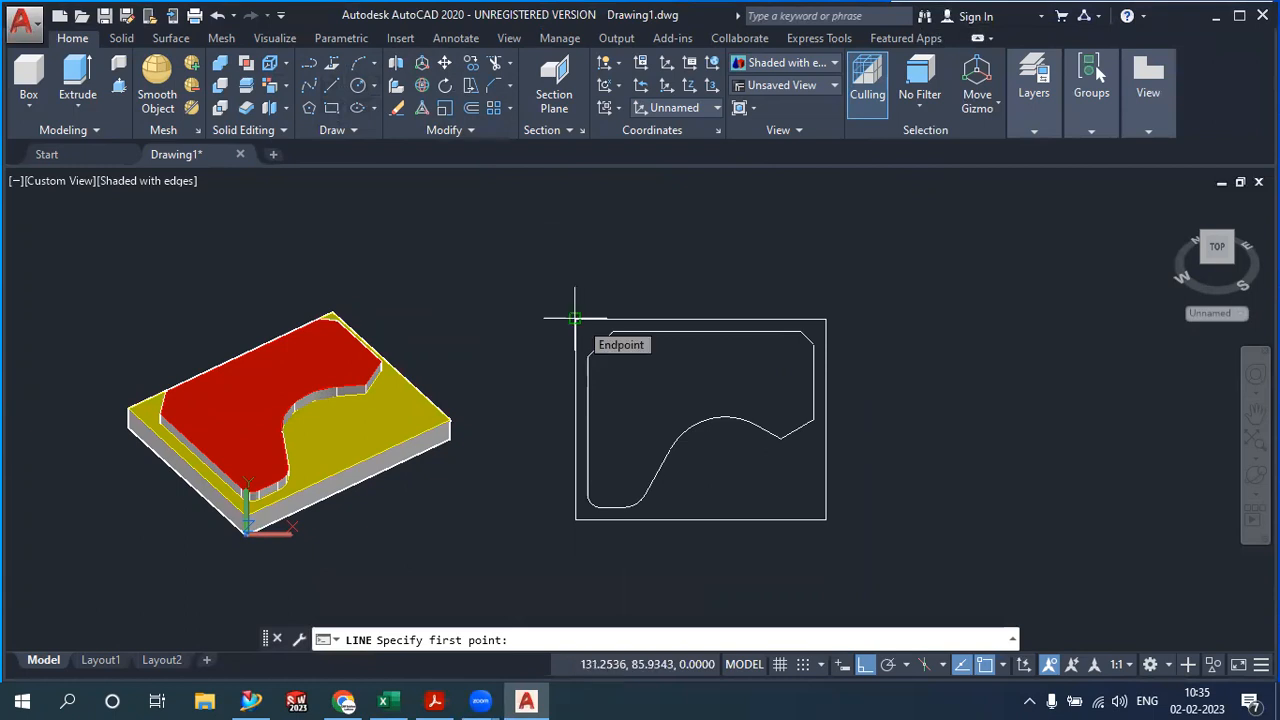
click(574, 238)
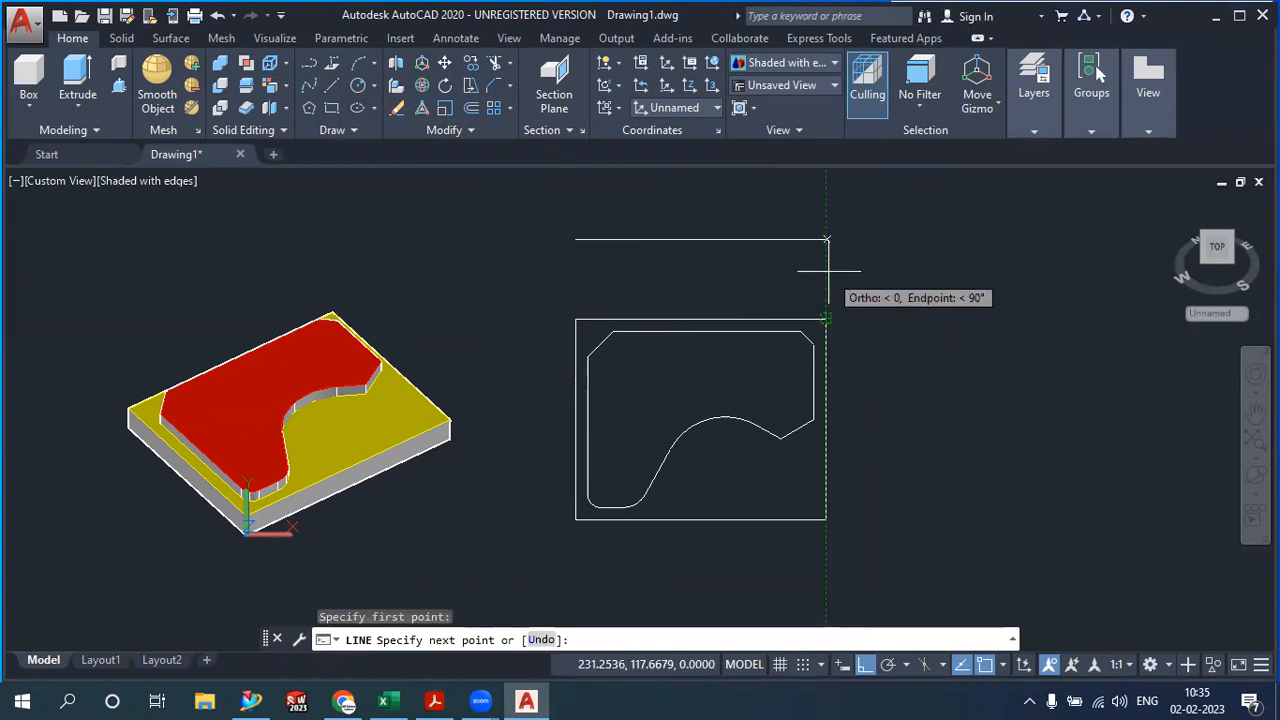
click(828, 238)
middle_drag(828, 238, 813, 358)
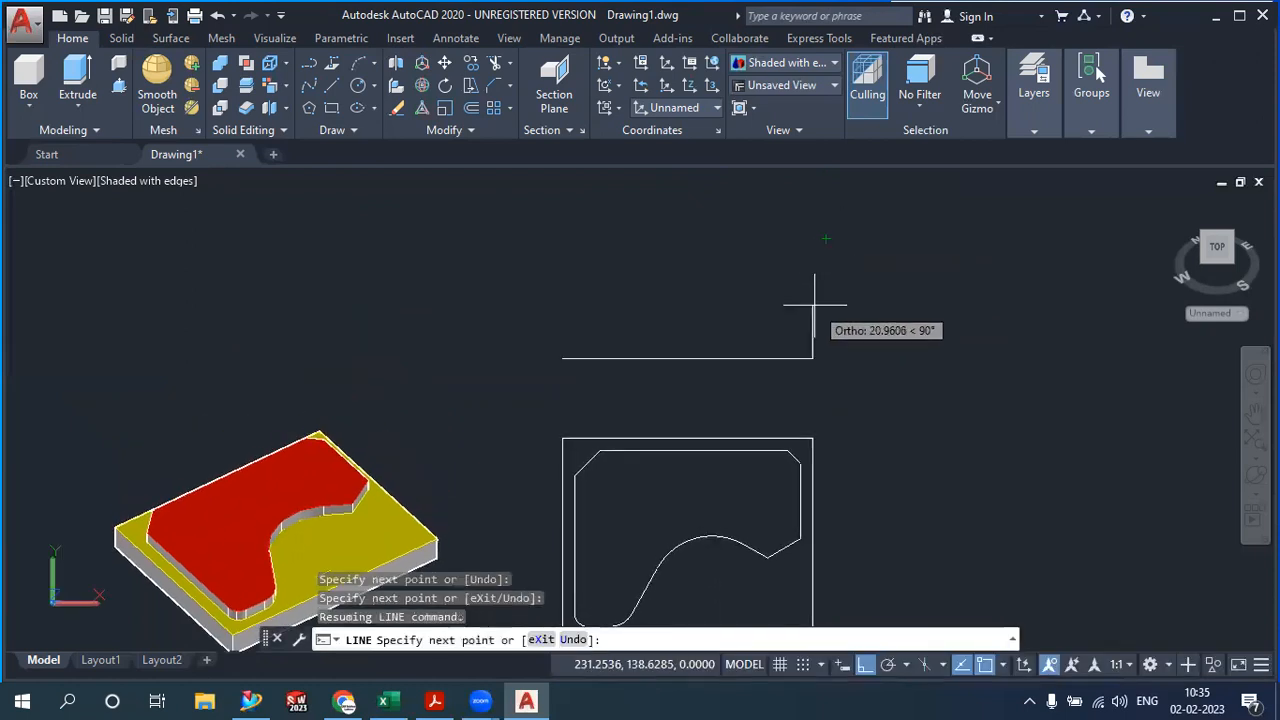
text(10)
key(Return)
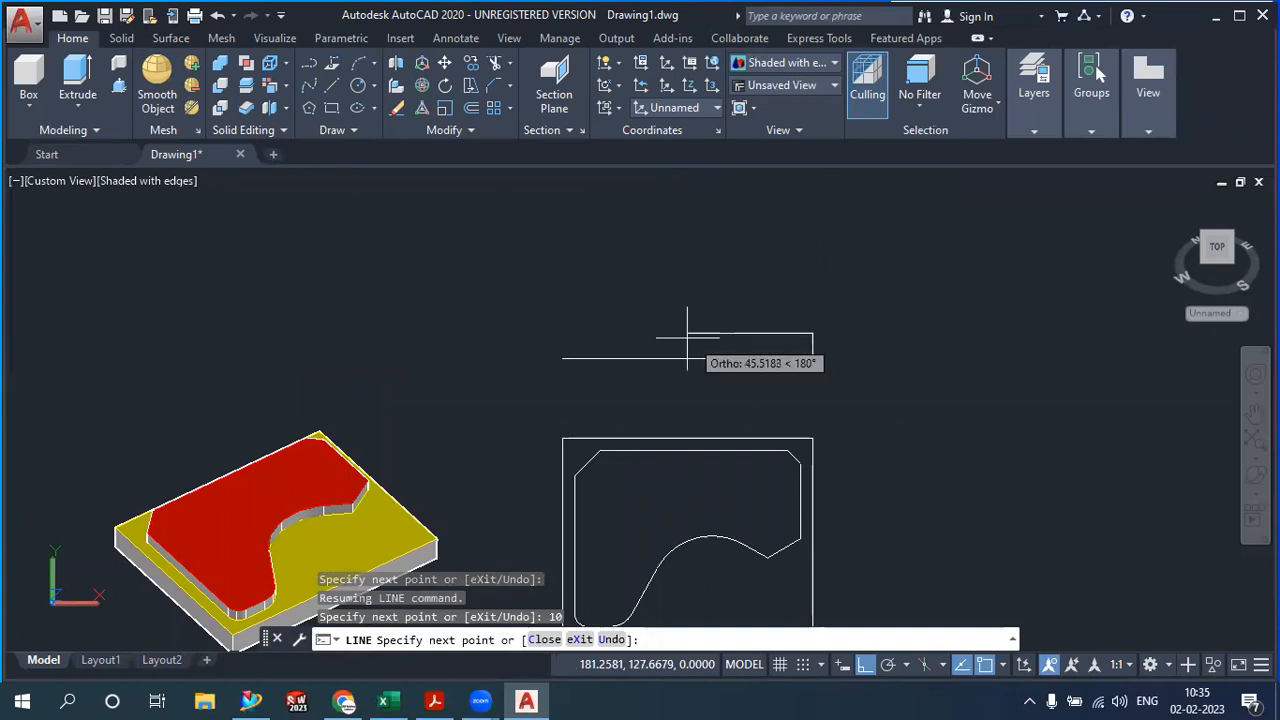
click(562, 333)
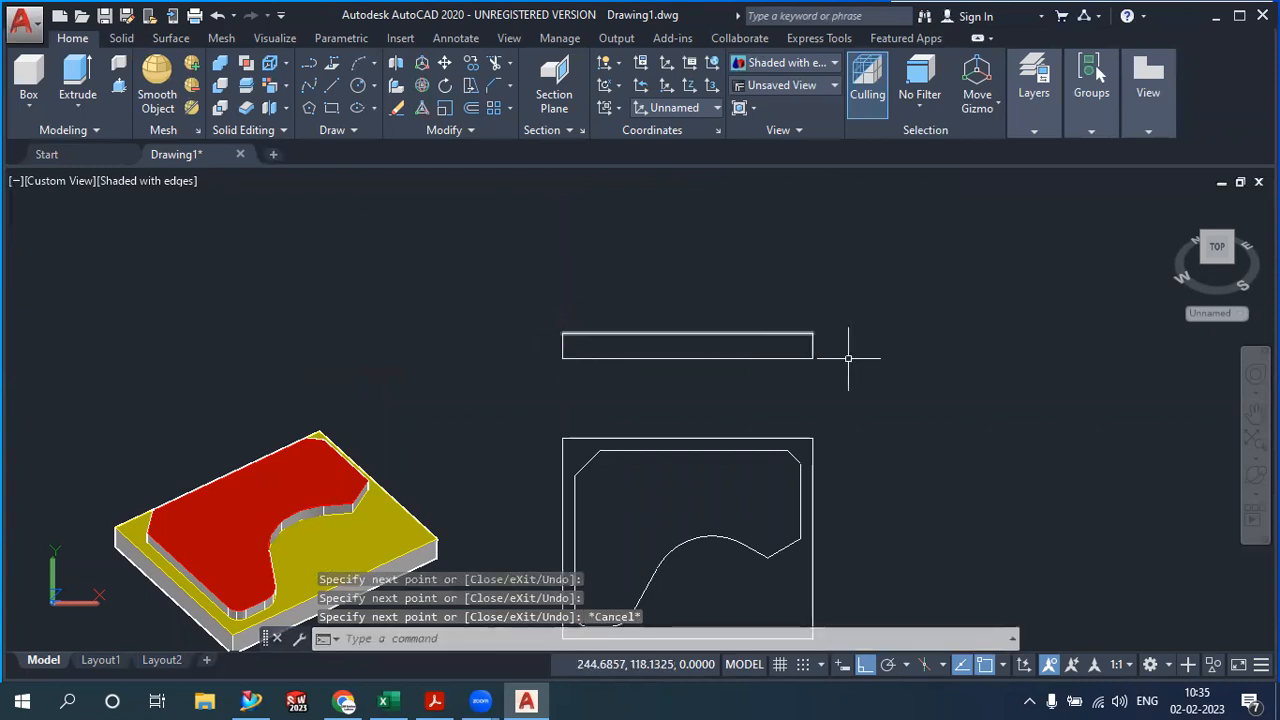
middle_drag(849, 357, 790, 322)
key(Escape)
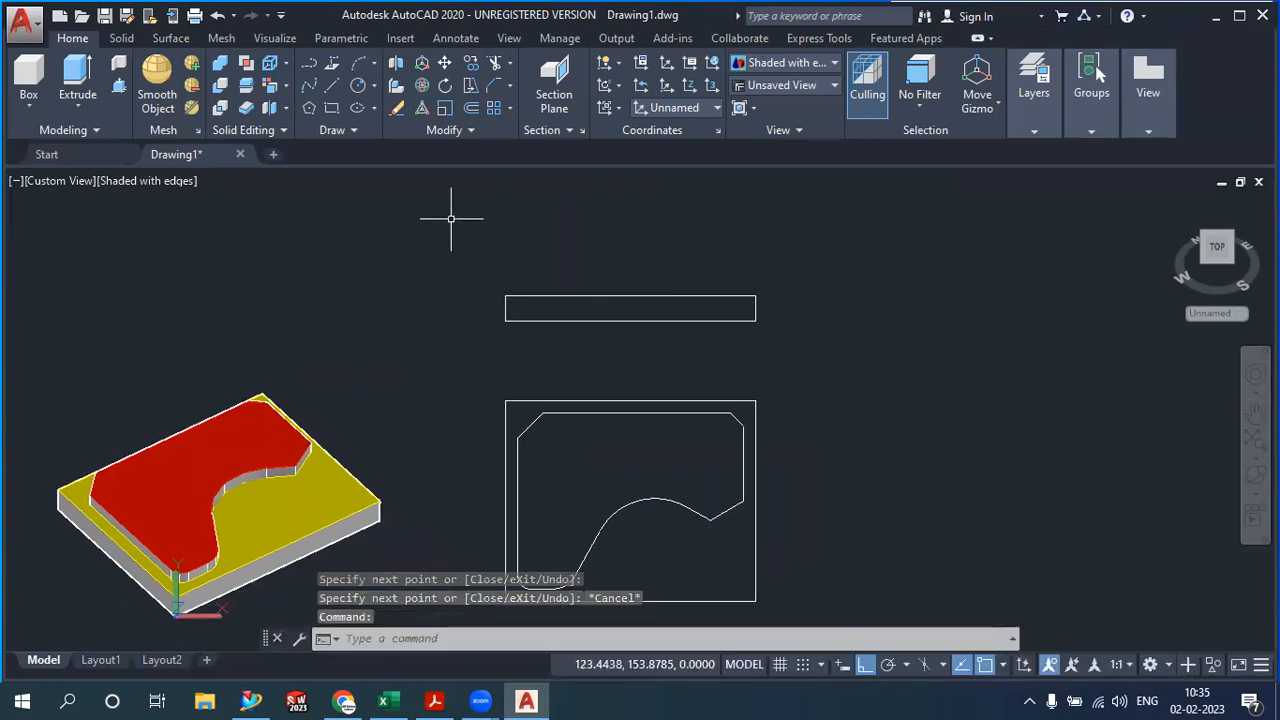
Draw the raised upper layer on the base rectangle, 5 high and aligned with the inner profile's vertical edges, with its closing line running past the base
click(332, 86)
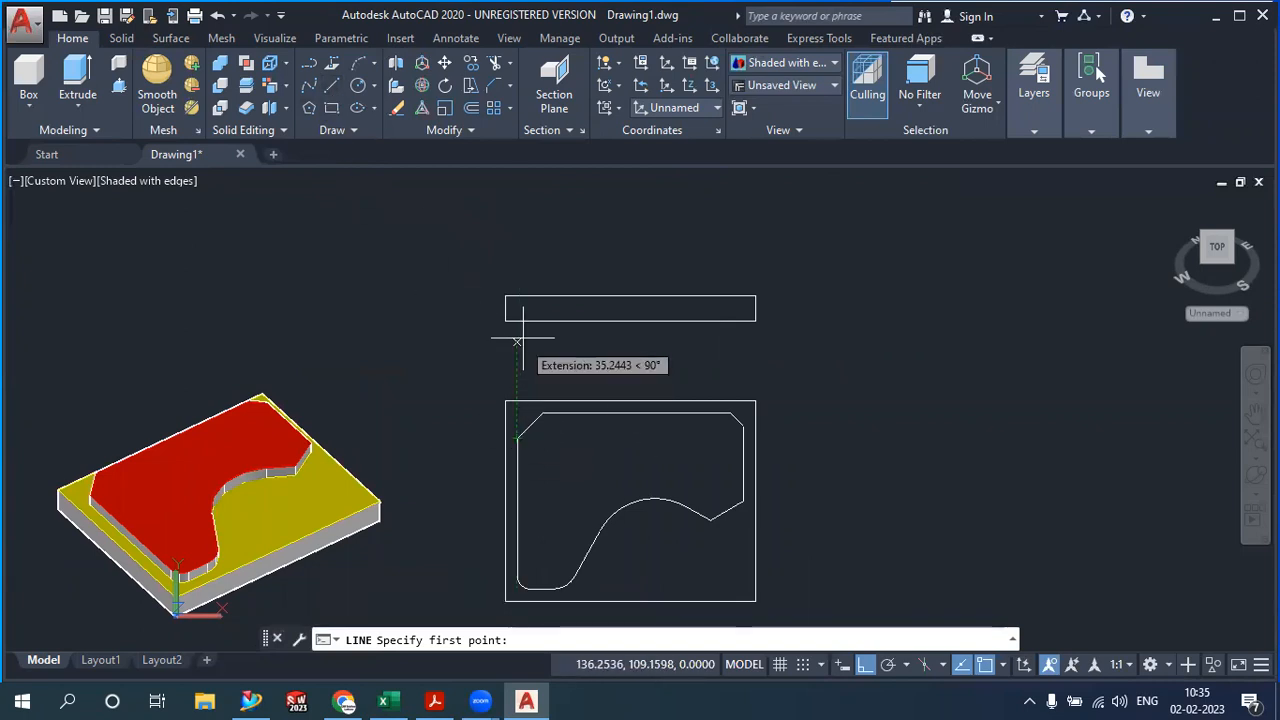
click(516, 296)
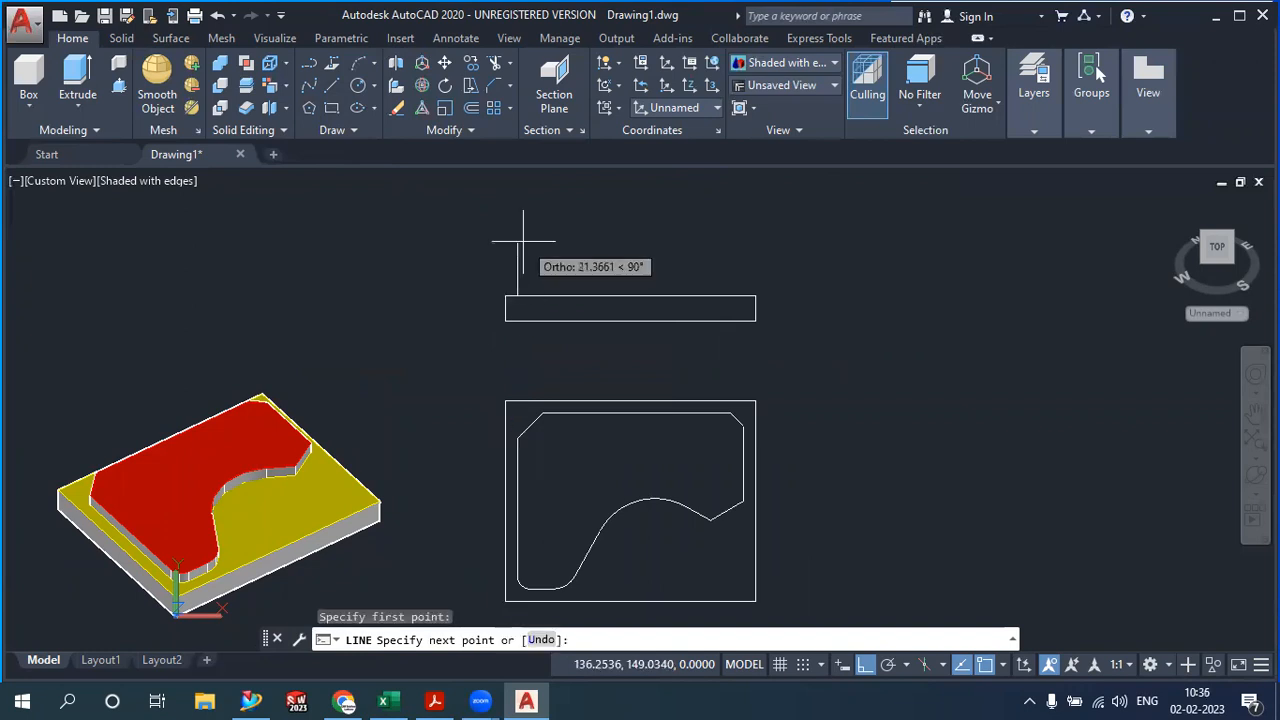
key(Return)
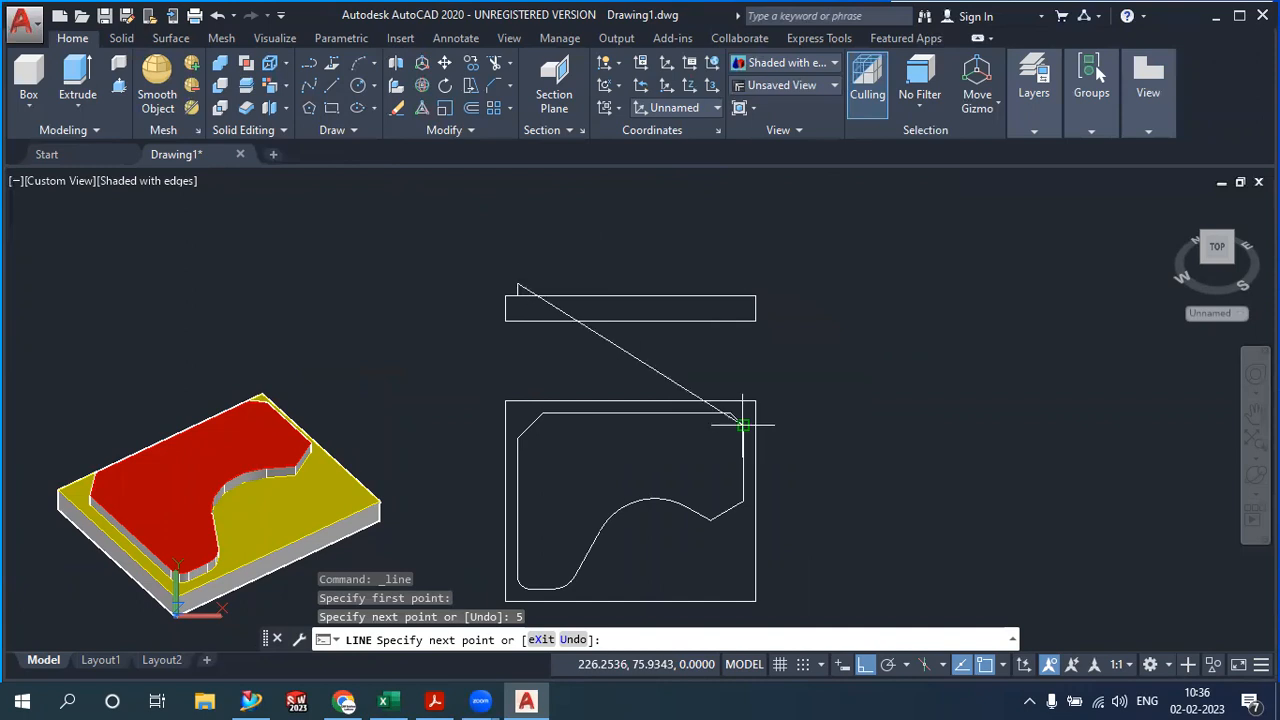
click(744, 285)
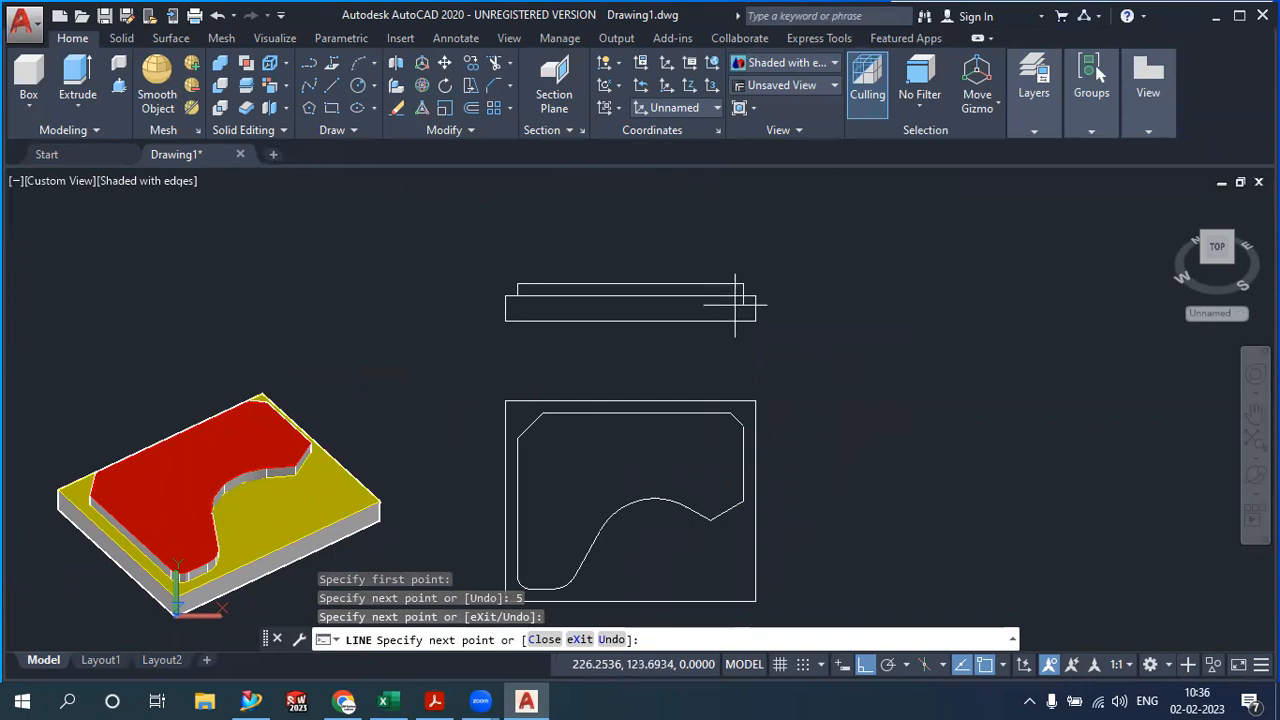
scroll(744, 297, up, 4)
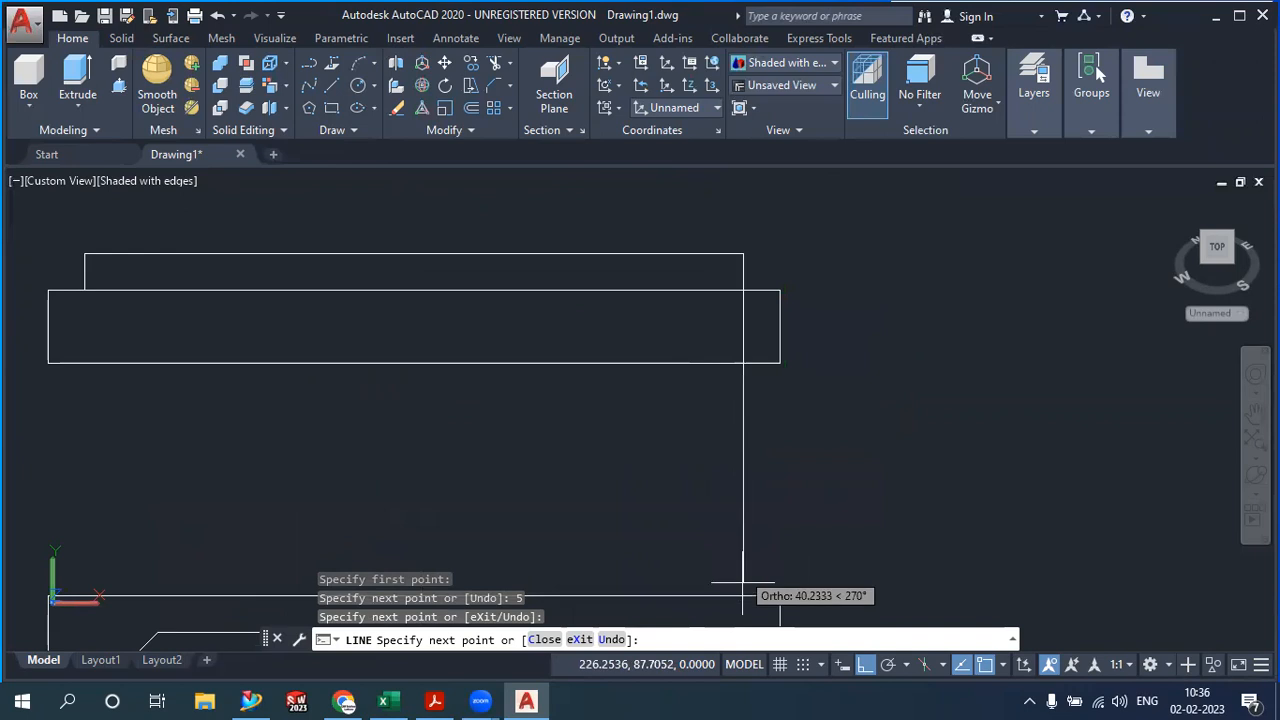
click(739, 421)
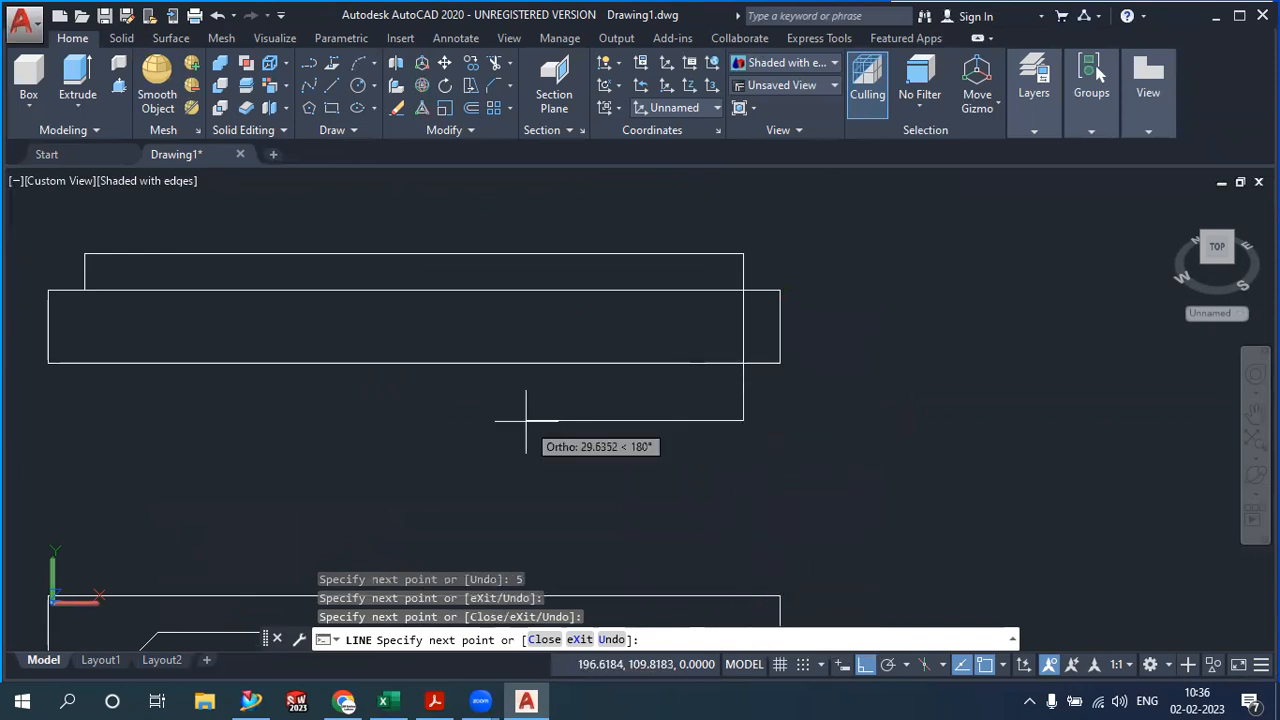
key(Escape)
scroll(698, 393, down, 2)
middle_drag(607, 443, 568, 447)
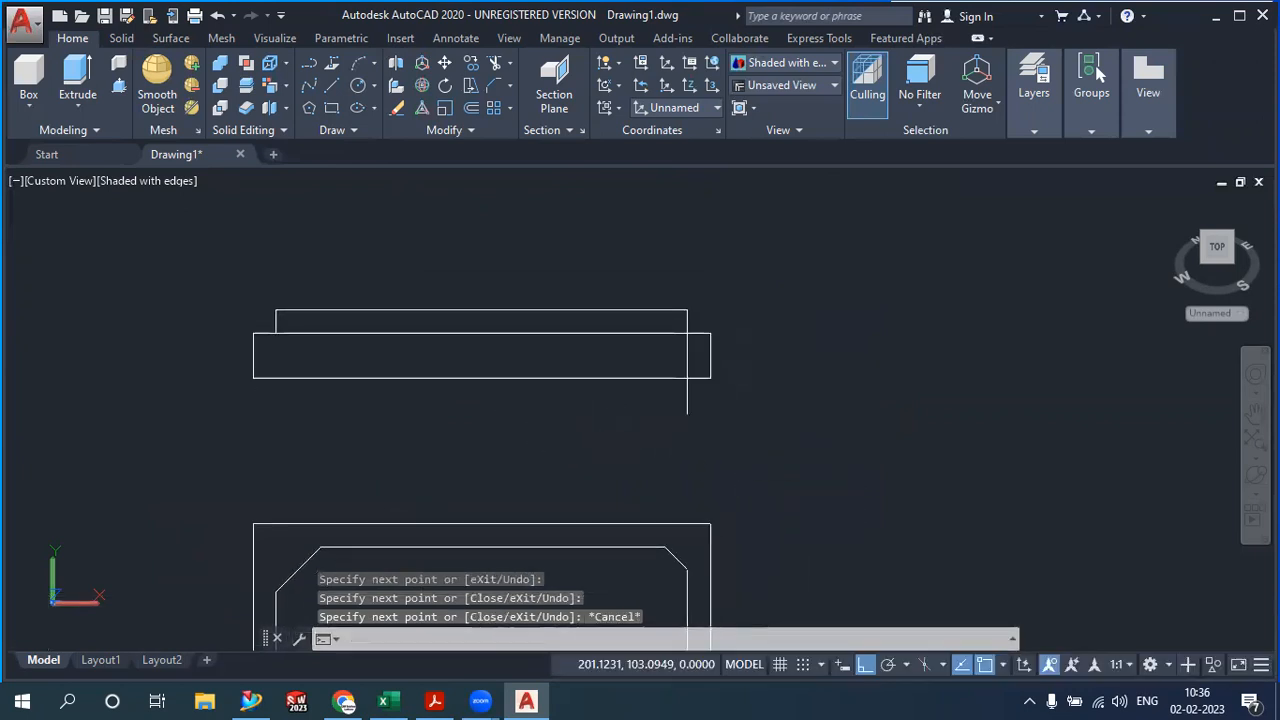
Trim the upper layer's closing vertical line back to the top edge of the base rectangle
click(493, 66)
key(Return)
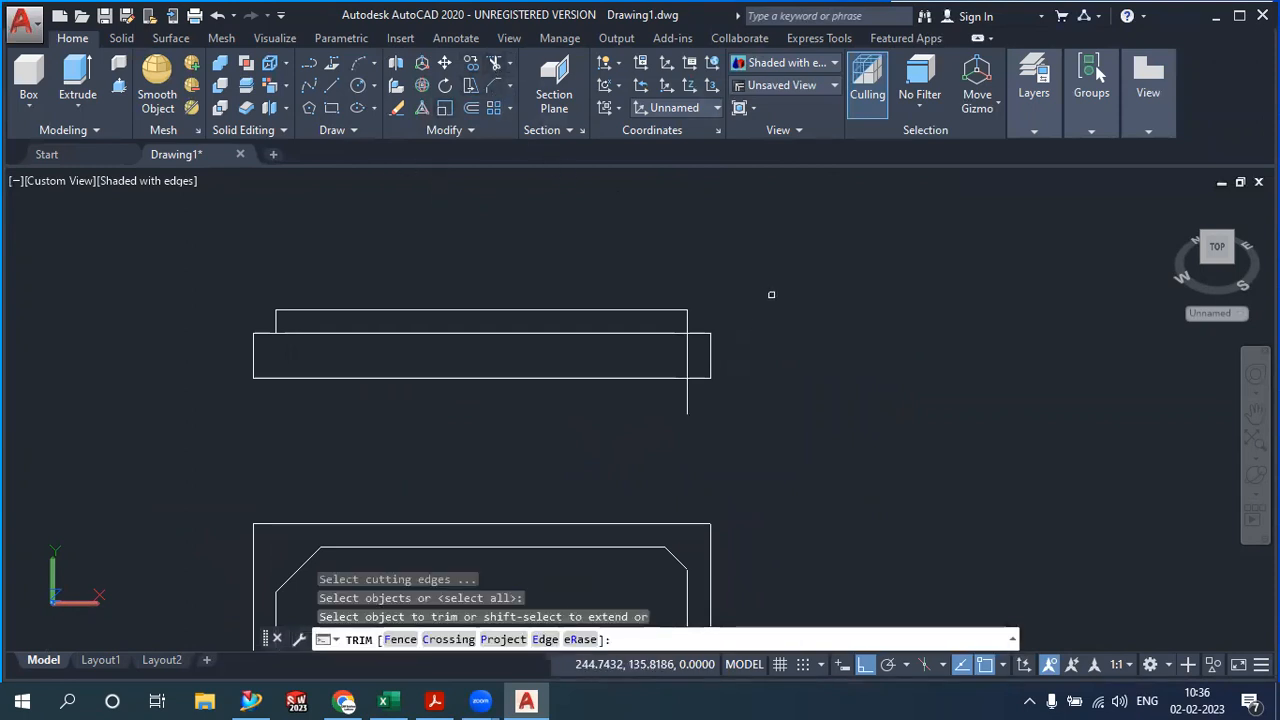
click(683, 409)
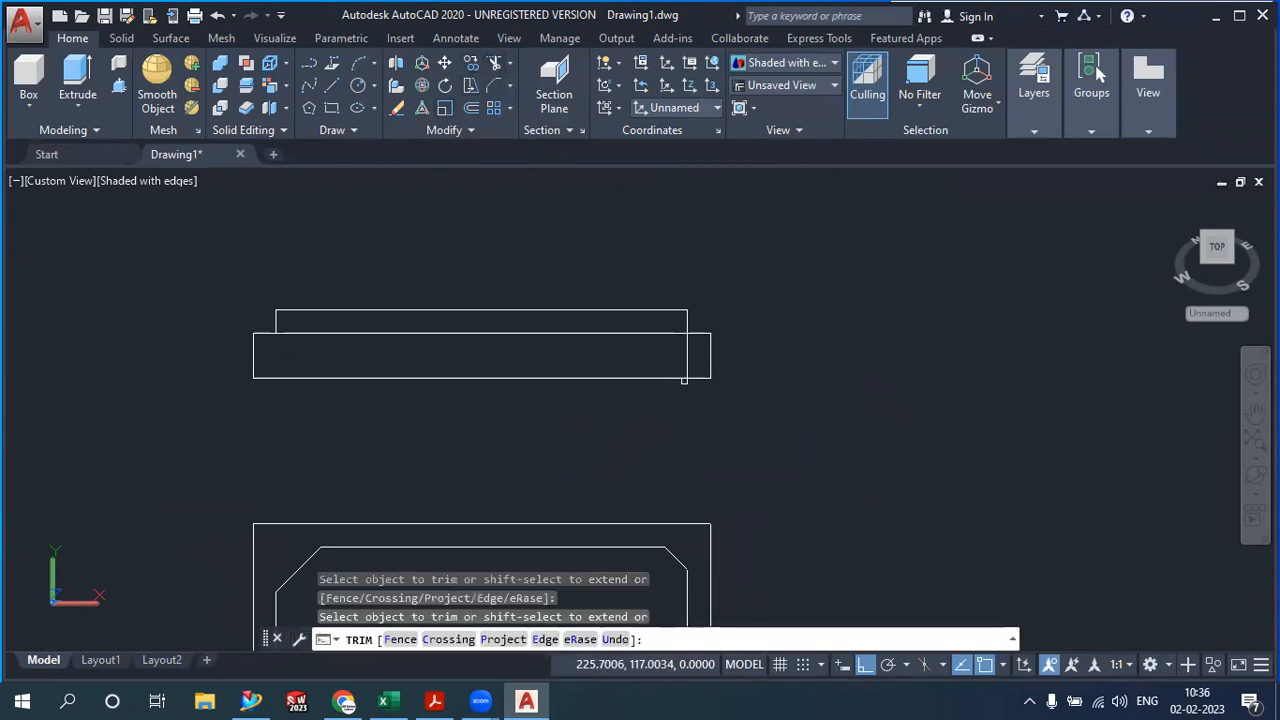
right_click(786, 258)
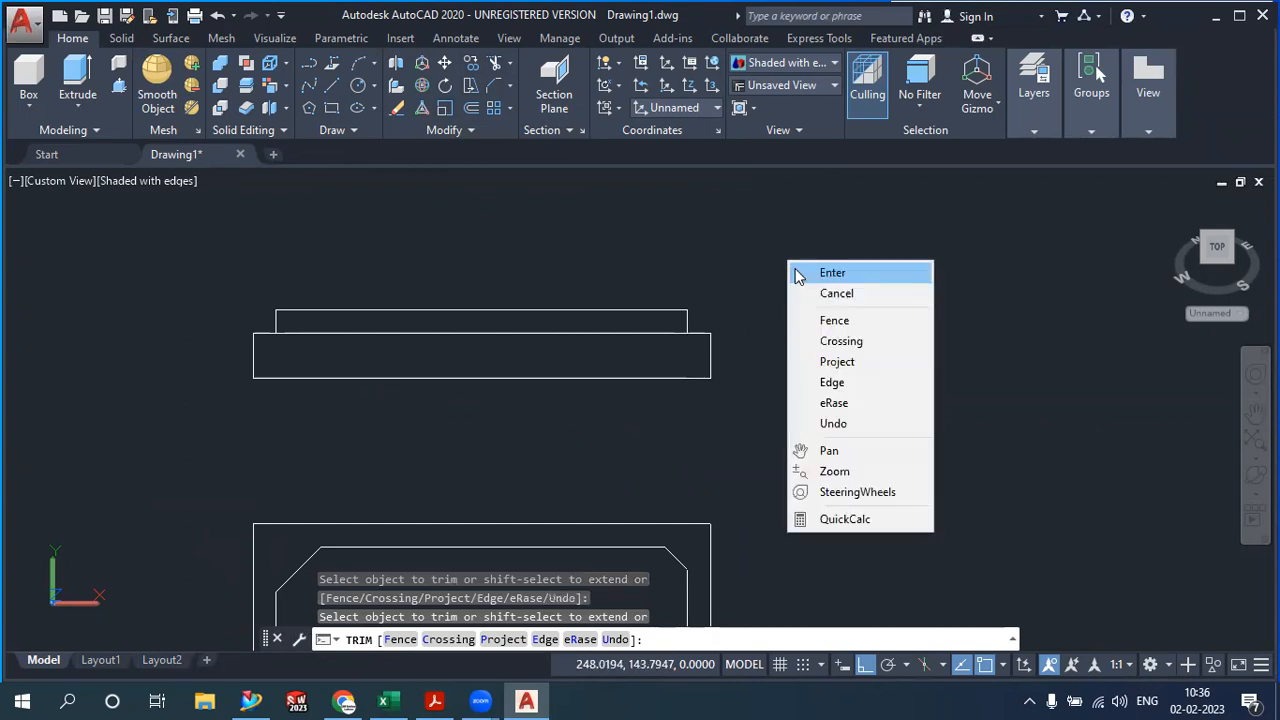
click(800, 268)
Check the reference drawing and draw a vertical line up through the side view's upper layer, aligned with the inner profile's lower right vertex
click(434, 700)
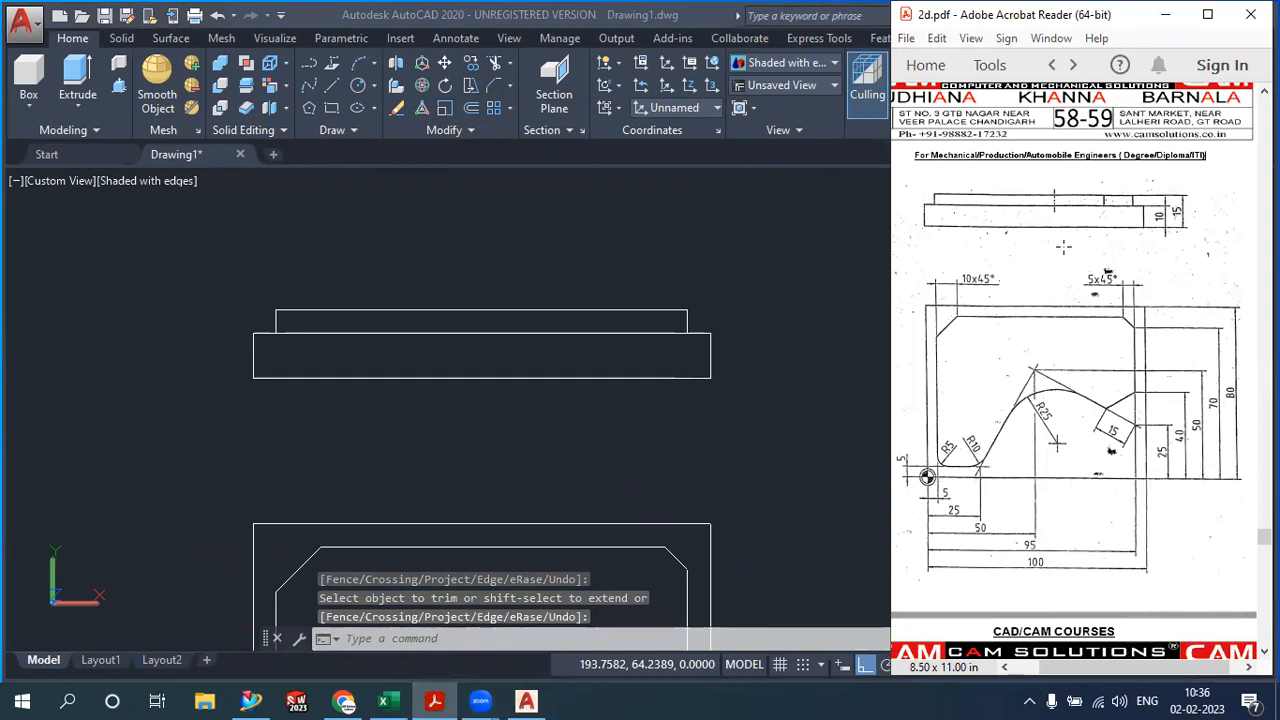
click(840, 340)
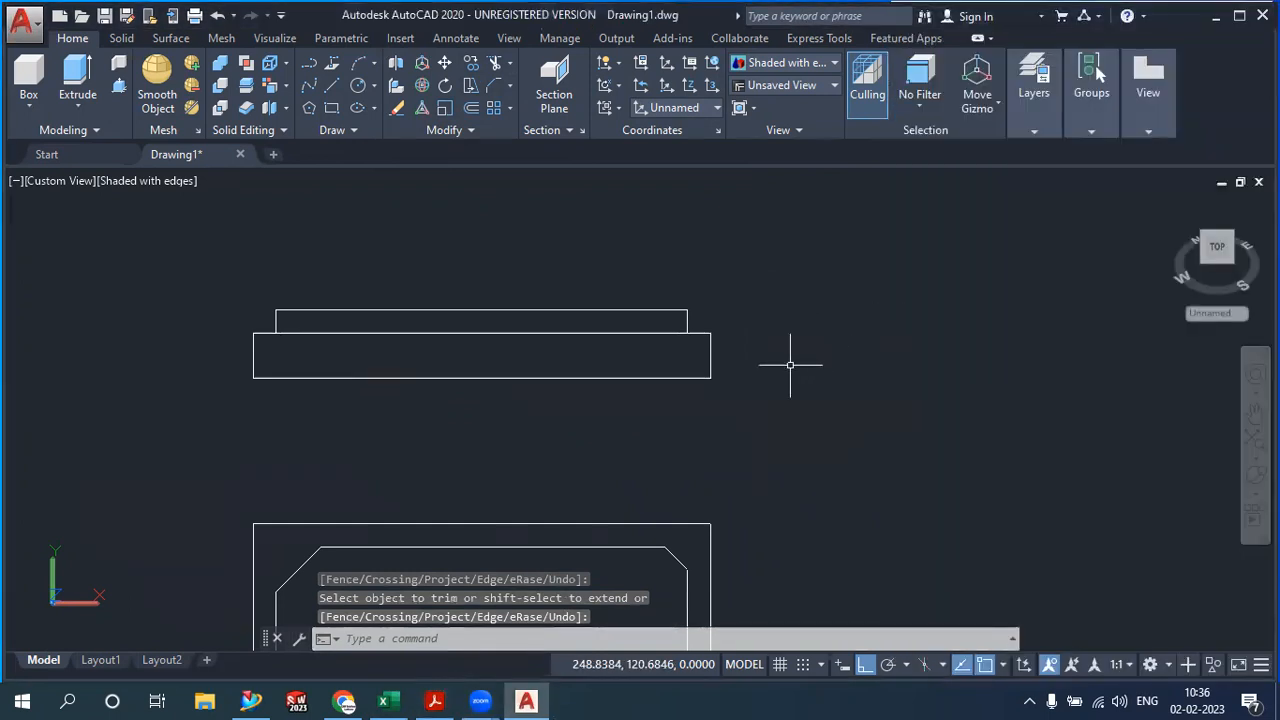
scroll(791, 363, down, 3)
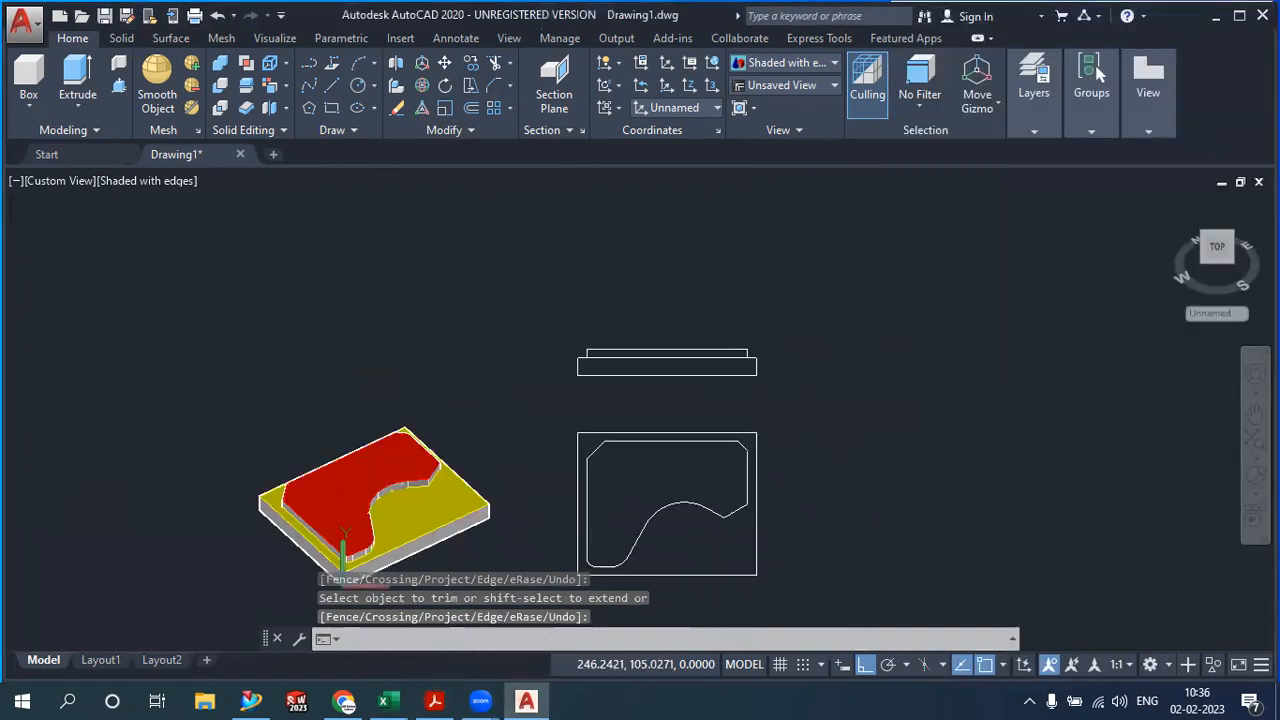
click(332, 88)
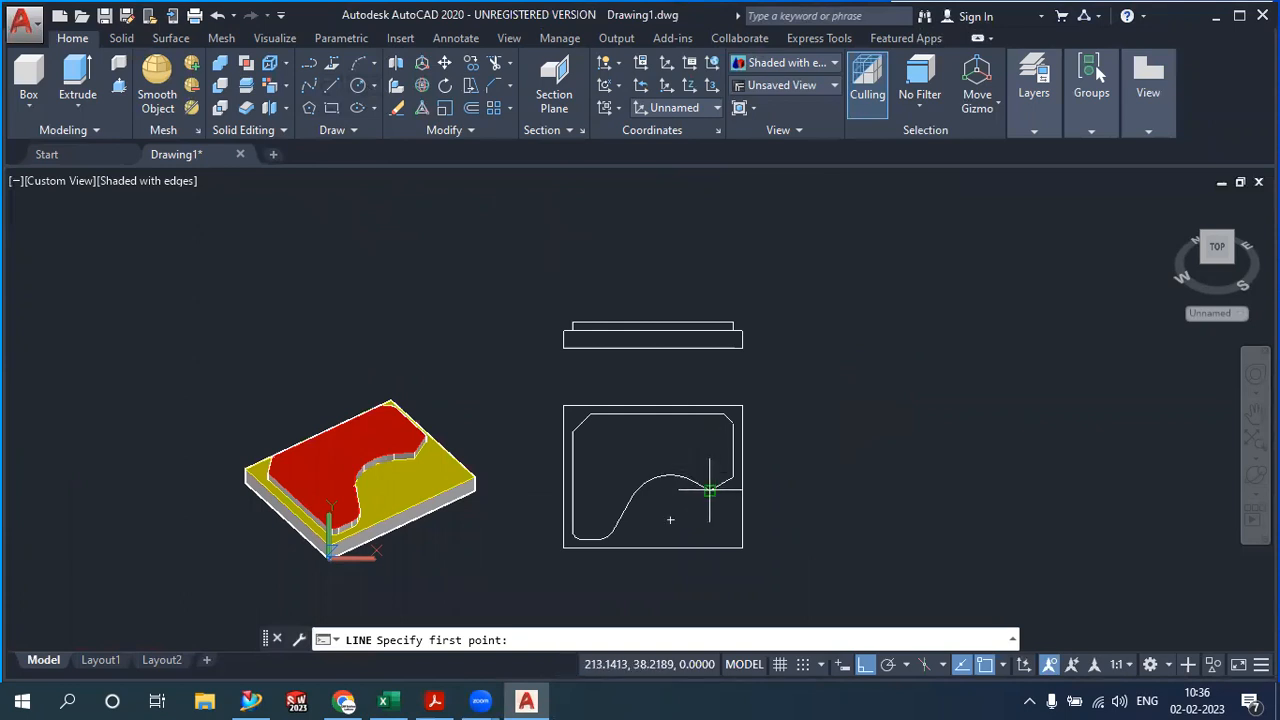
click(710, 330)
scroll(700, 263, up, 3)
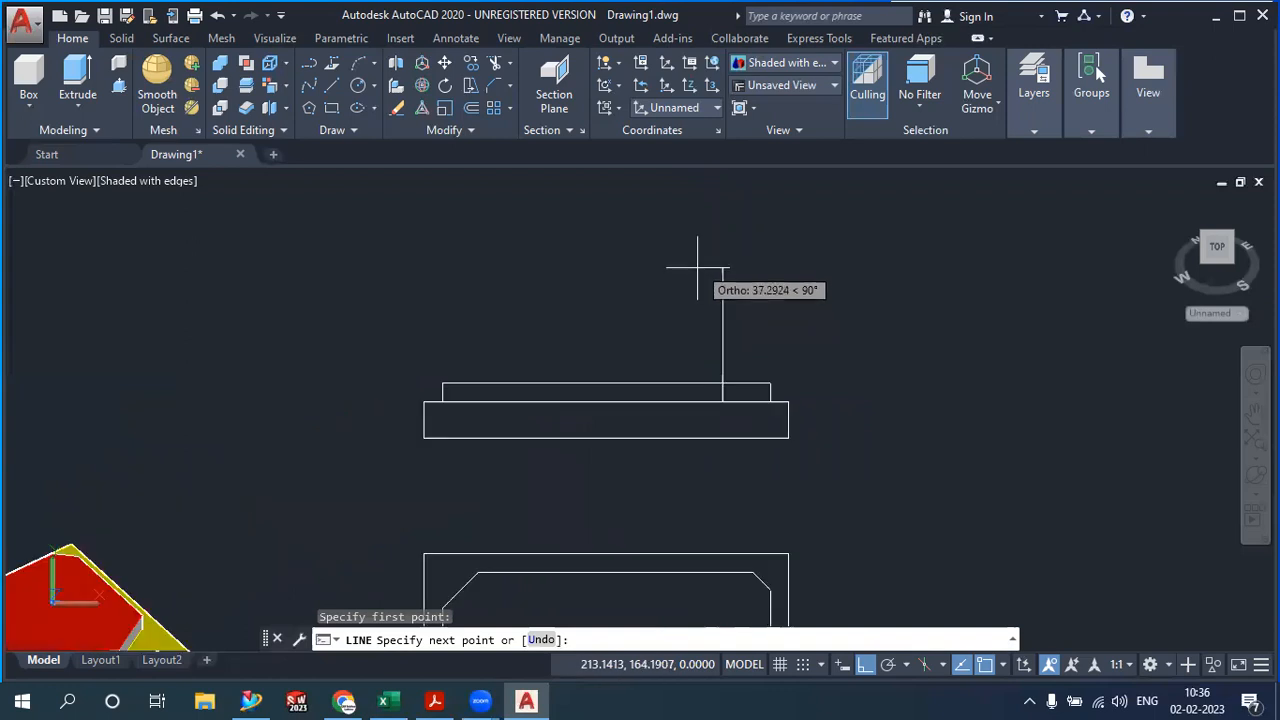
click(712, 354)
click(418, 354)
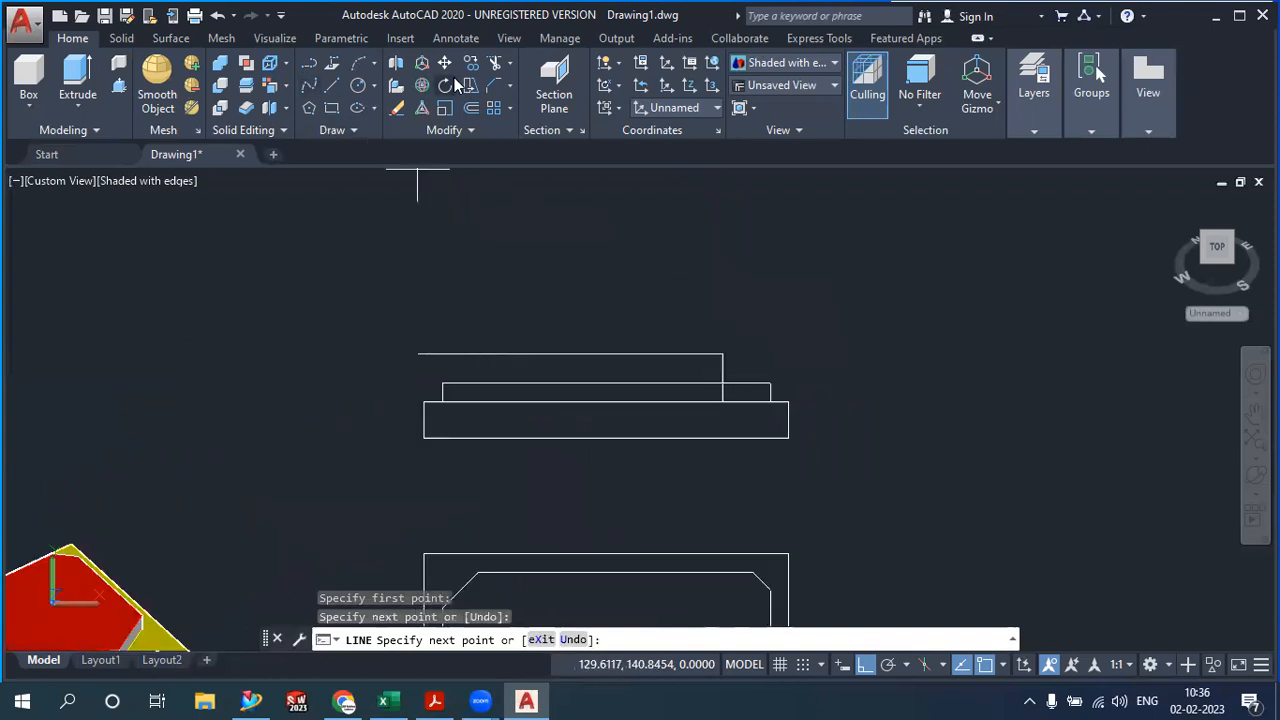
Trim the part of the new vertical line that extends above the side view's upper layer
click(494, 64)
key(Return)
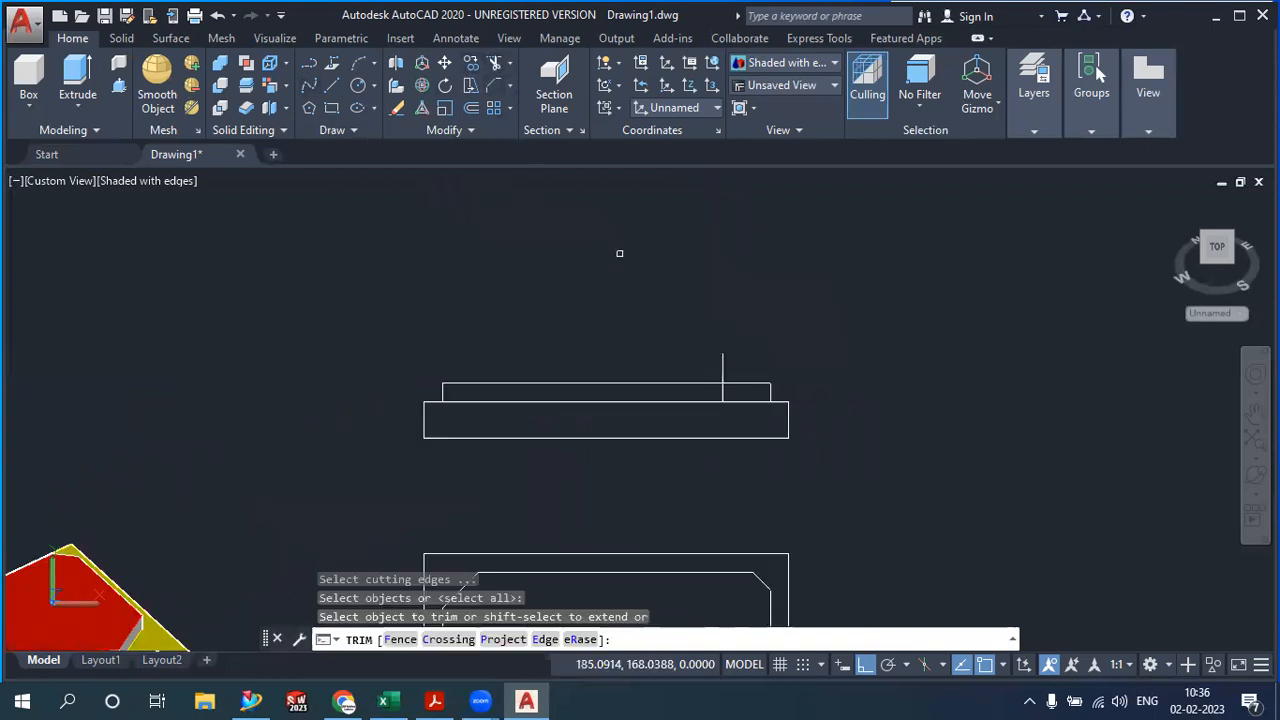
click(723, 358)
right_click(677, 316)
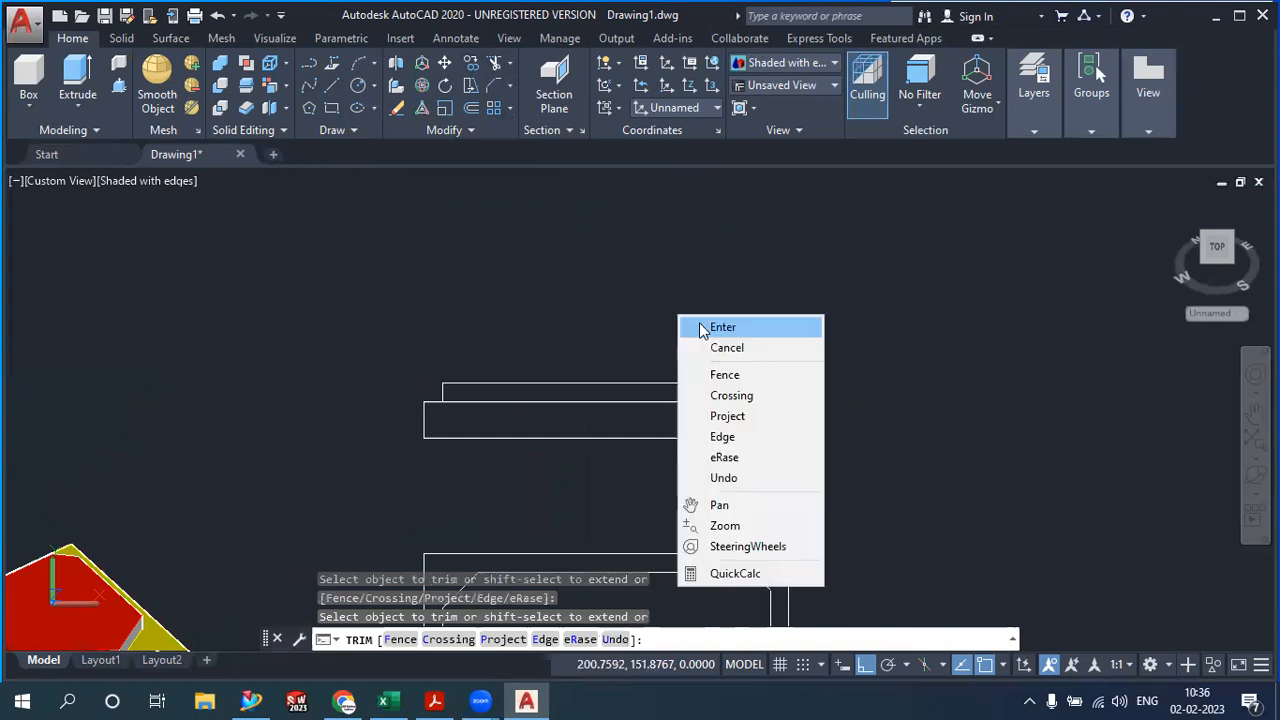
click(703, 328)
Add a horizontal linear dimension for the outer rectangle's overall width, placed below the plan profile
scroll(702, 321, down, 2)
middle_drag(702, 395, 703, 260)
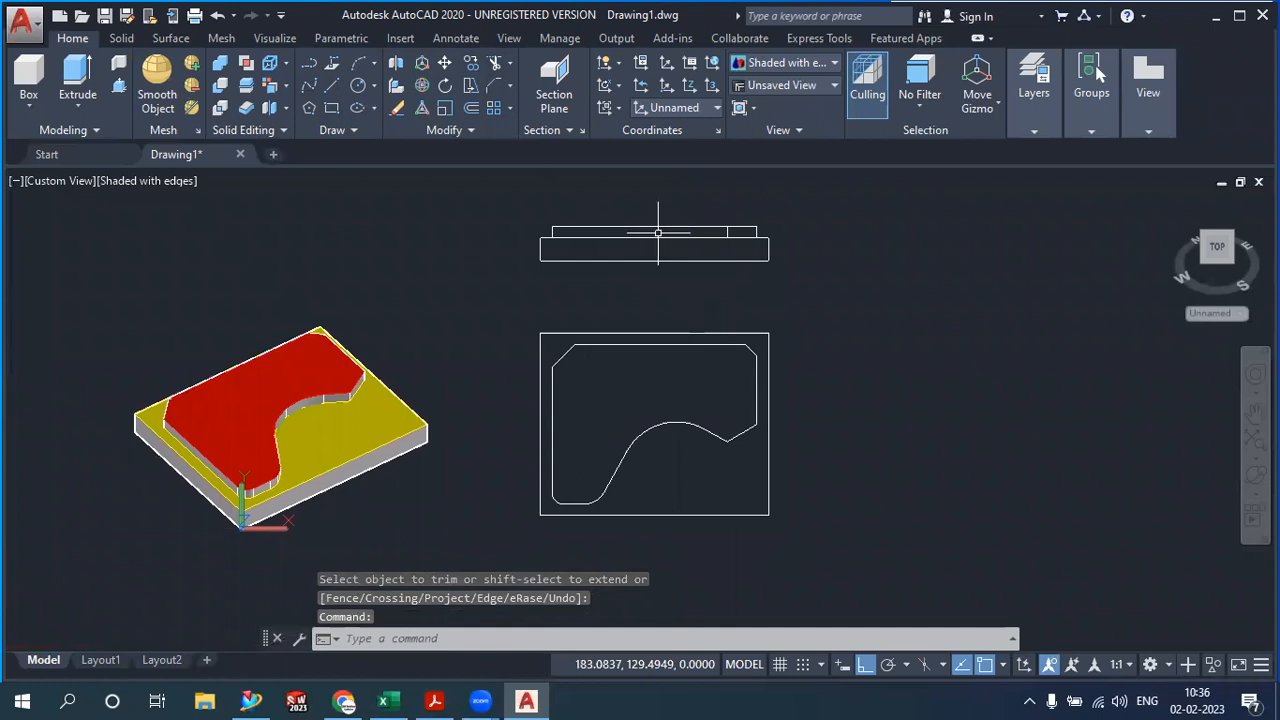
middle_drag(502, 306, 449, 306)
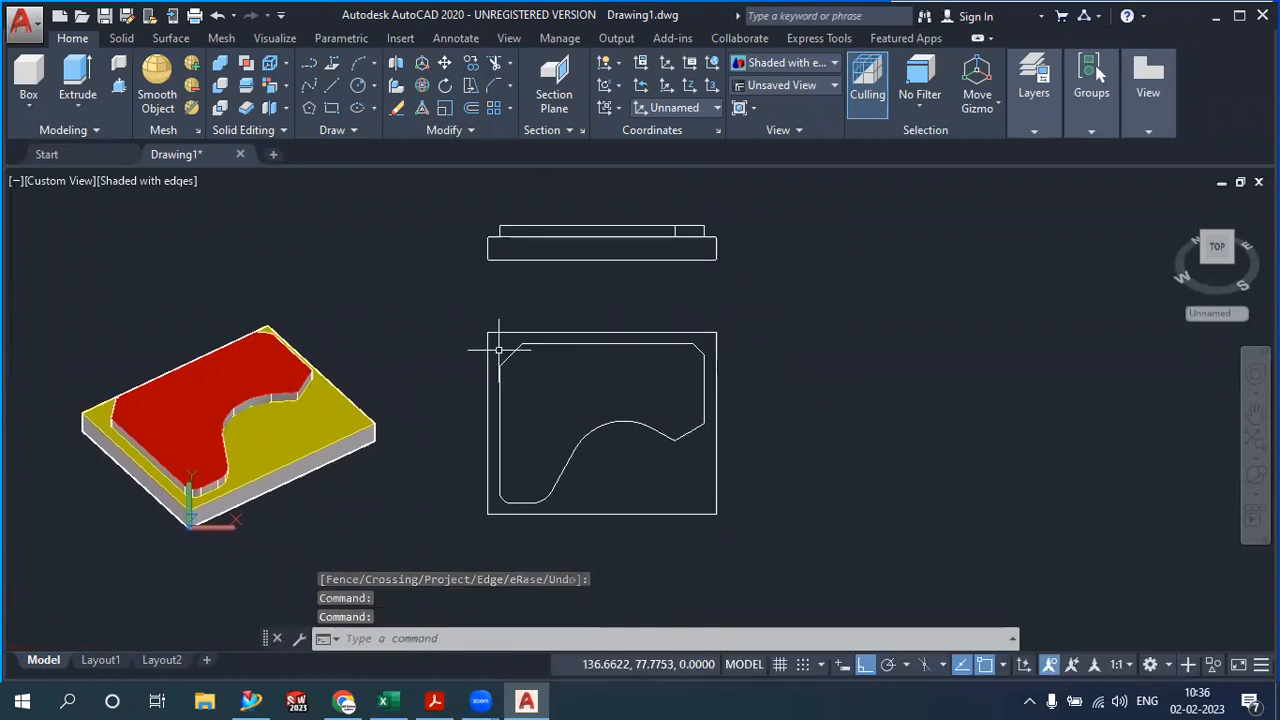
scroll(420, 360, up, 3)
scroll(423, 350, down, 4)
mouse_move(422, 358)
middle_down()
mouse_move(396, 376)
mouse_move(409, 397)
middle_up()
scroll(397, 375, up, 3)
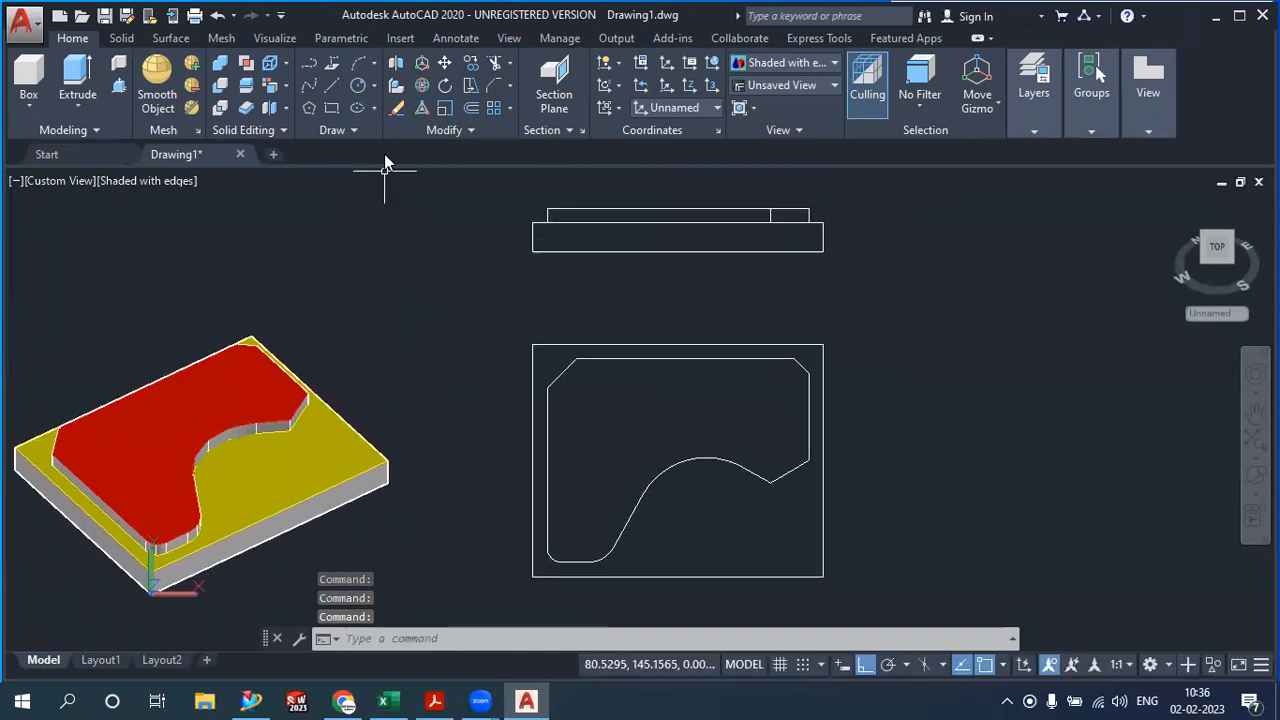
click(454, 40)
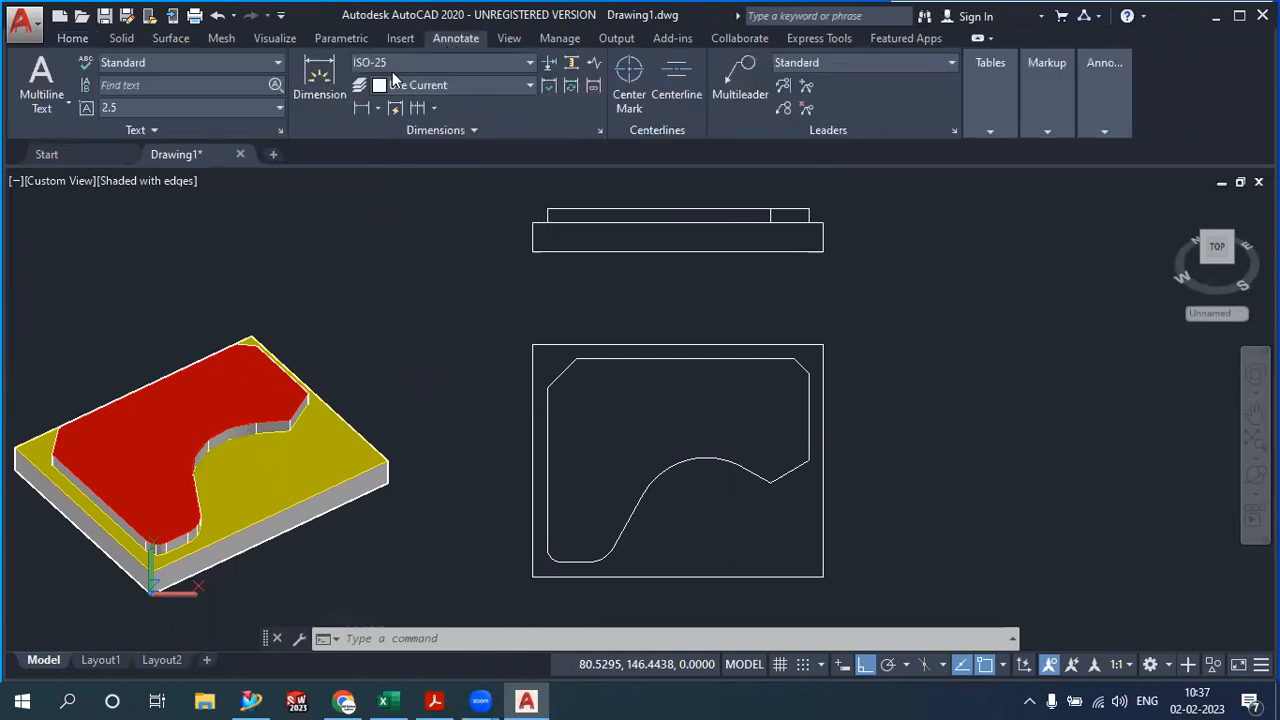
click(377, 109)
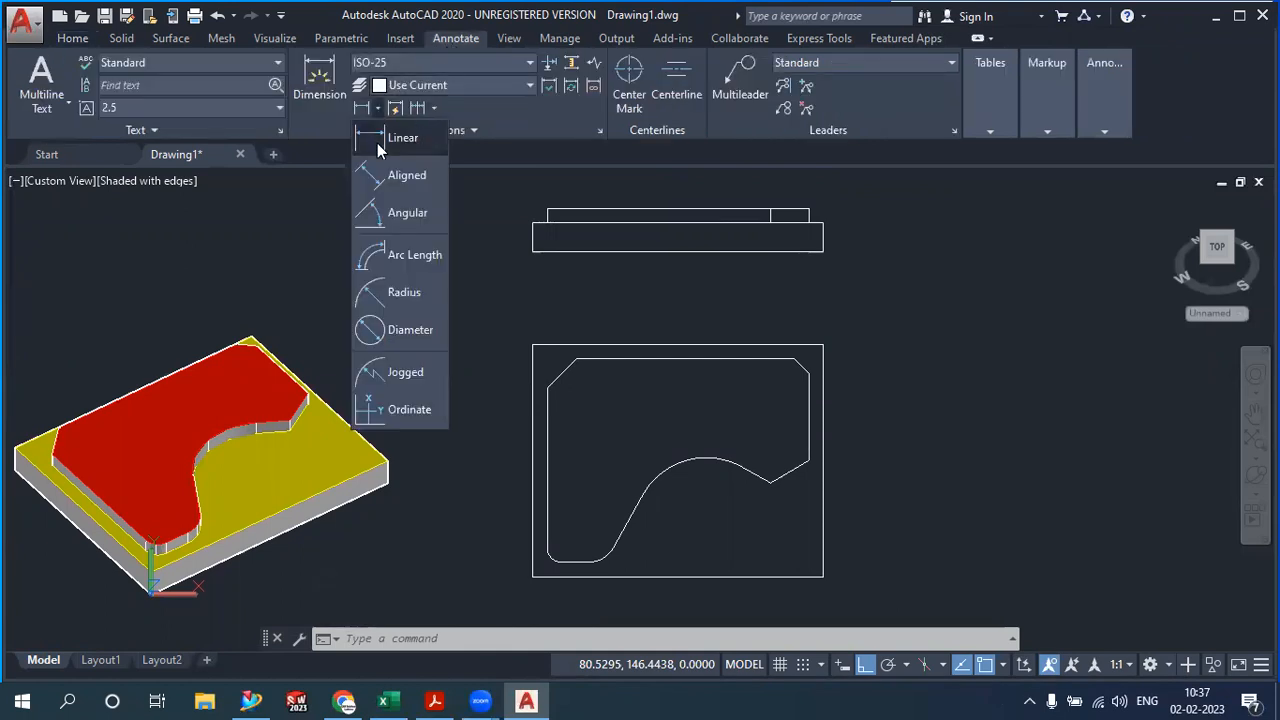
click(386, 136)
click(533, 577)
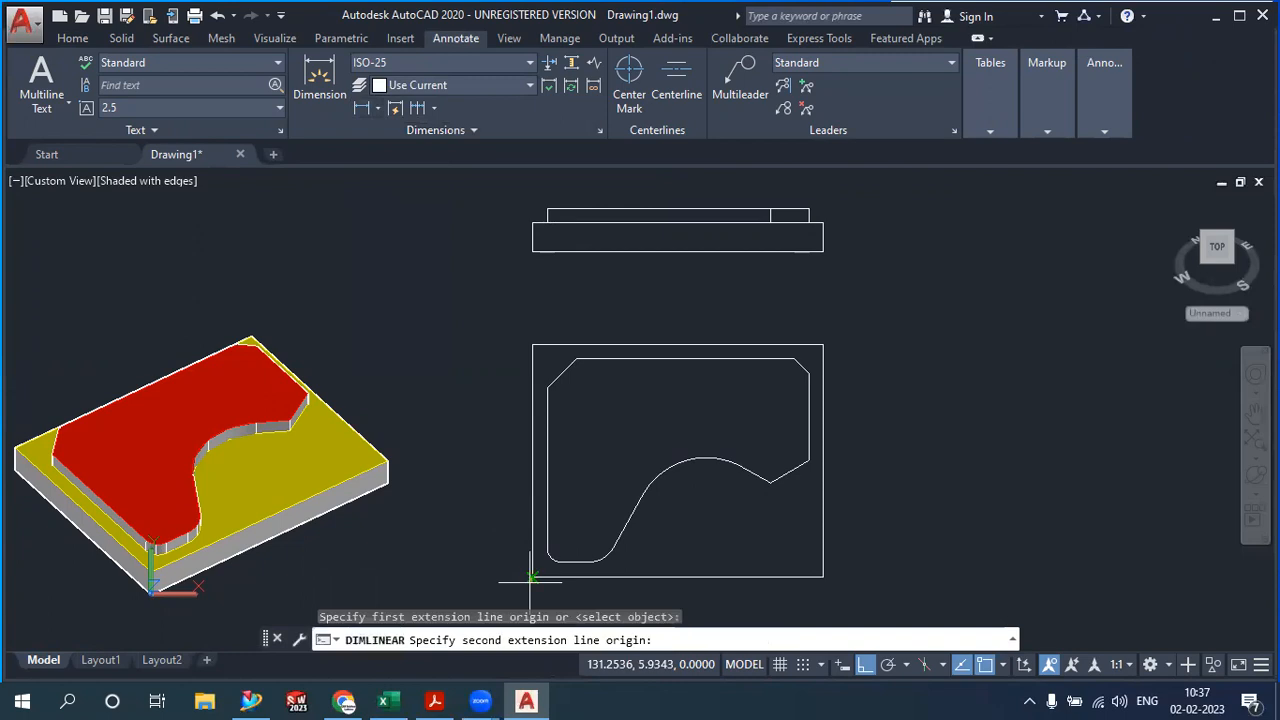
click(805, 575)
click(690, 616)
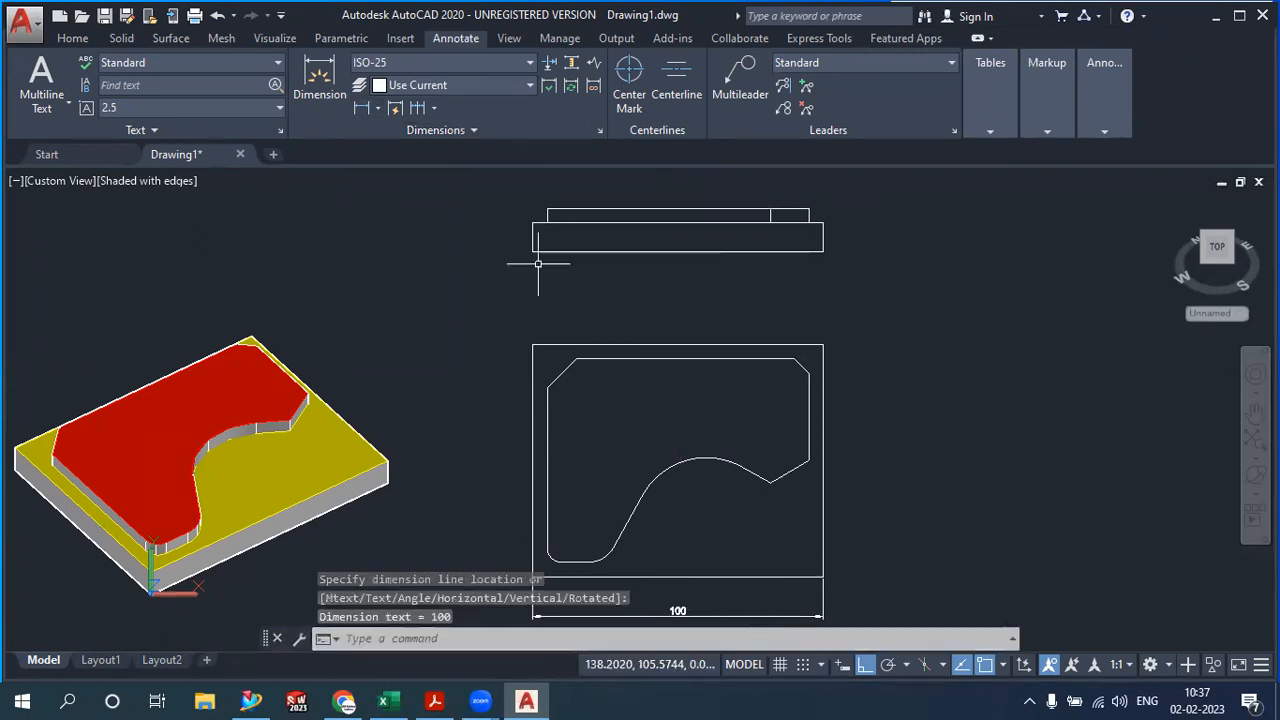
Add vertical linear dimensions for the side view's base thickness and its overall height, both placed beyond the view's right end
click(362, 110)
click(823, 251)
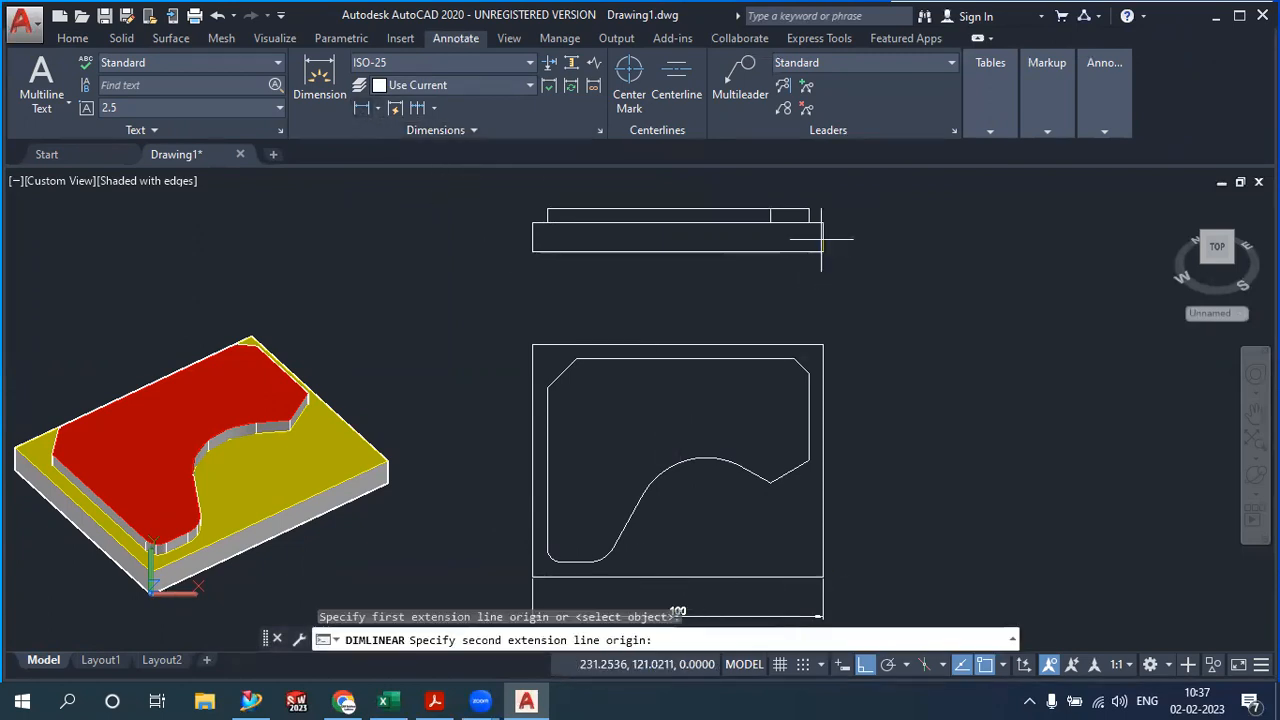
click(823, 221)
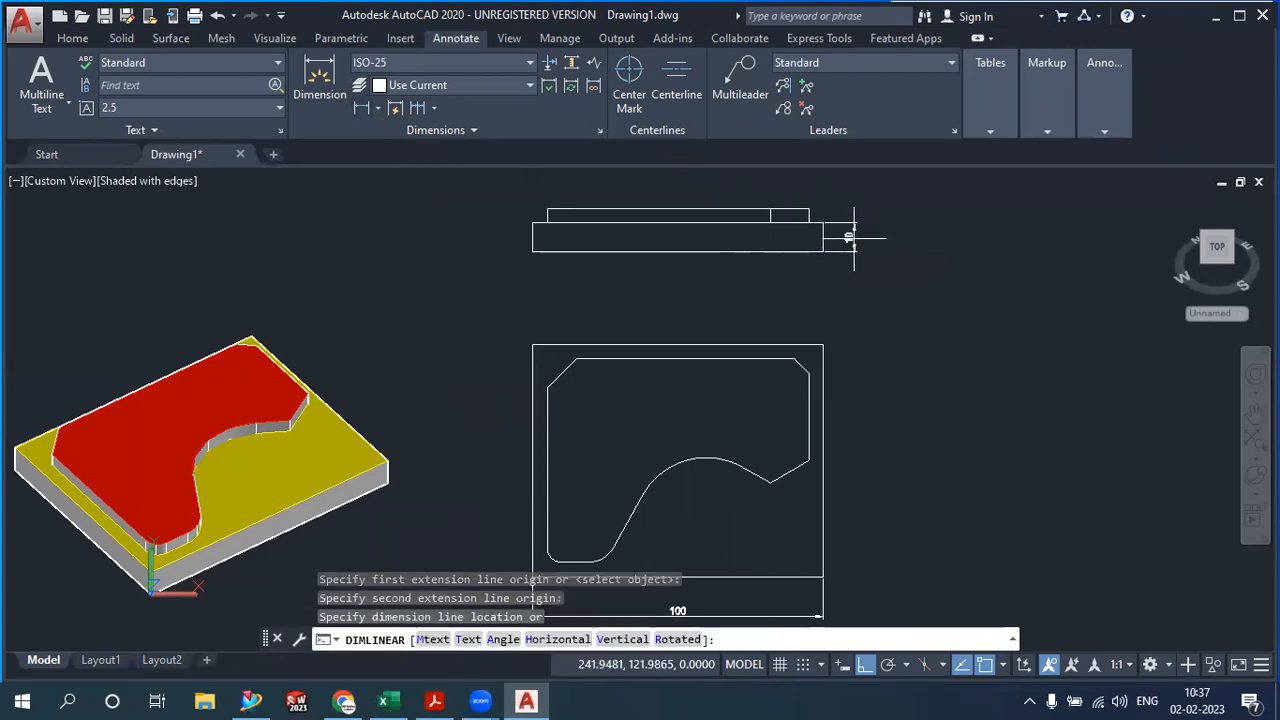
click(853, 238)
click(362, 110)
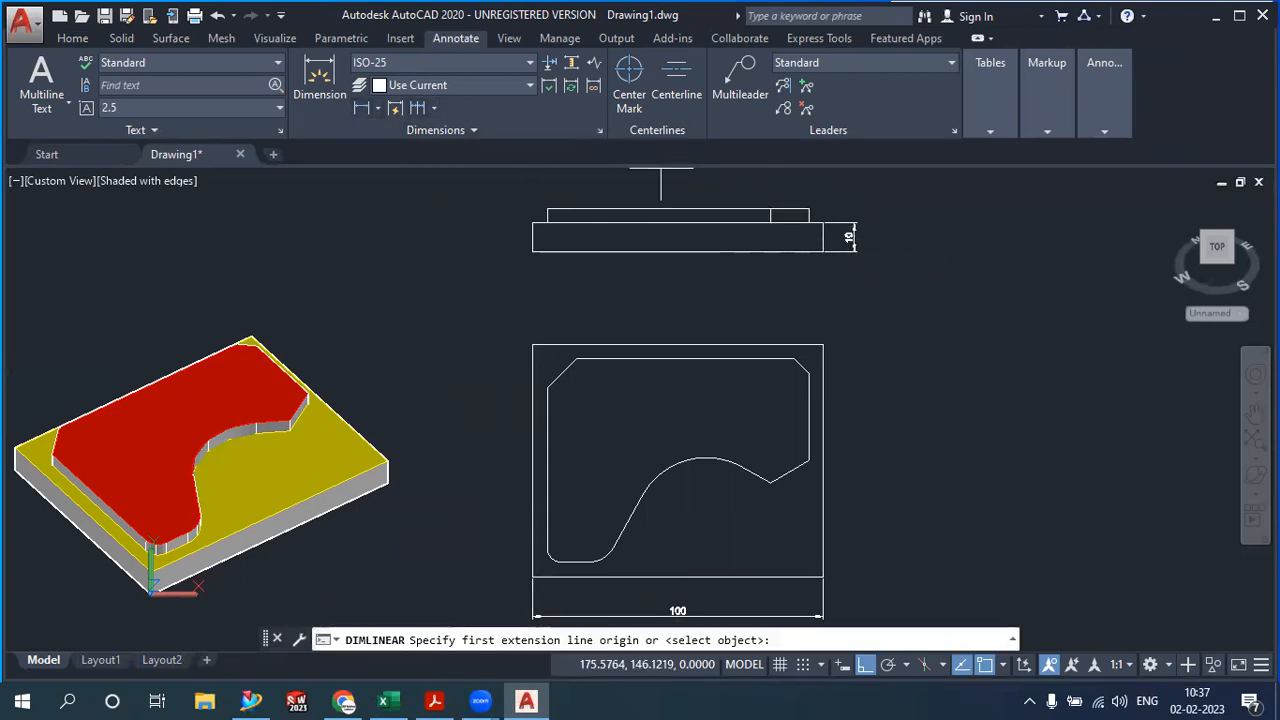
click(823, 222)
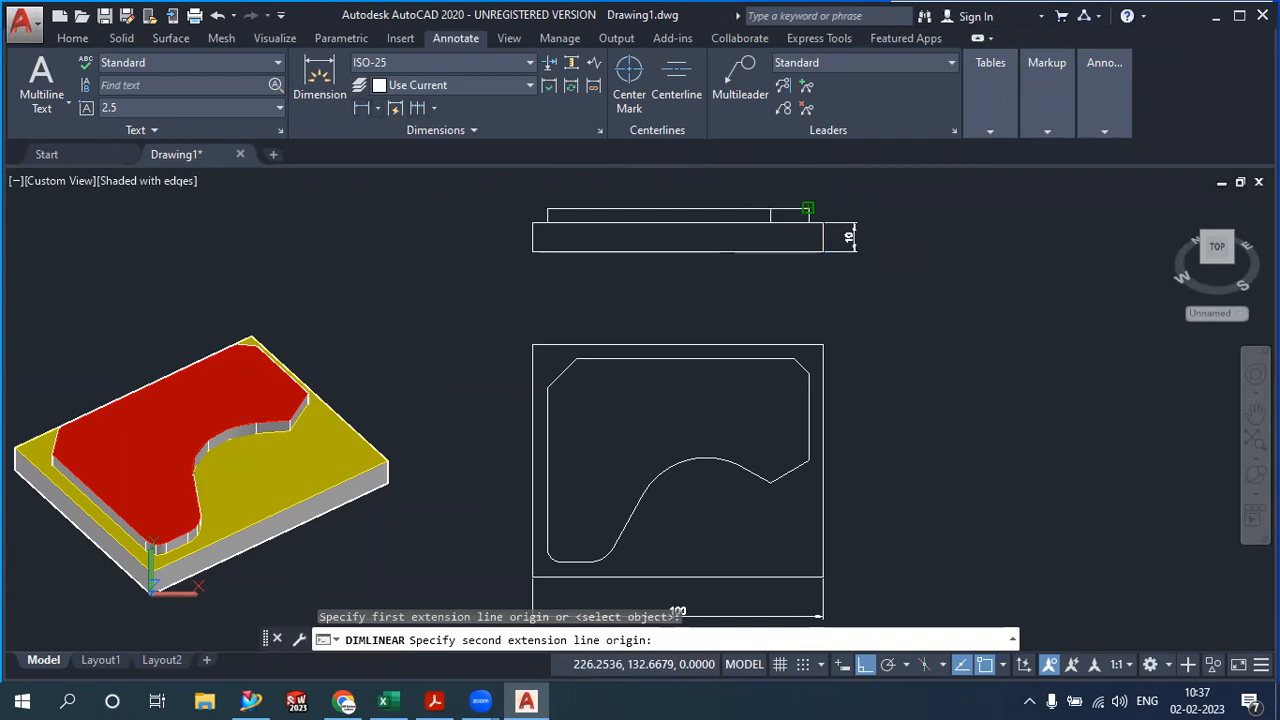
click(808, 209)
click(881, 231)
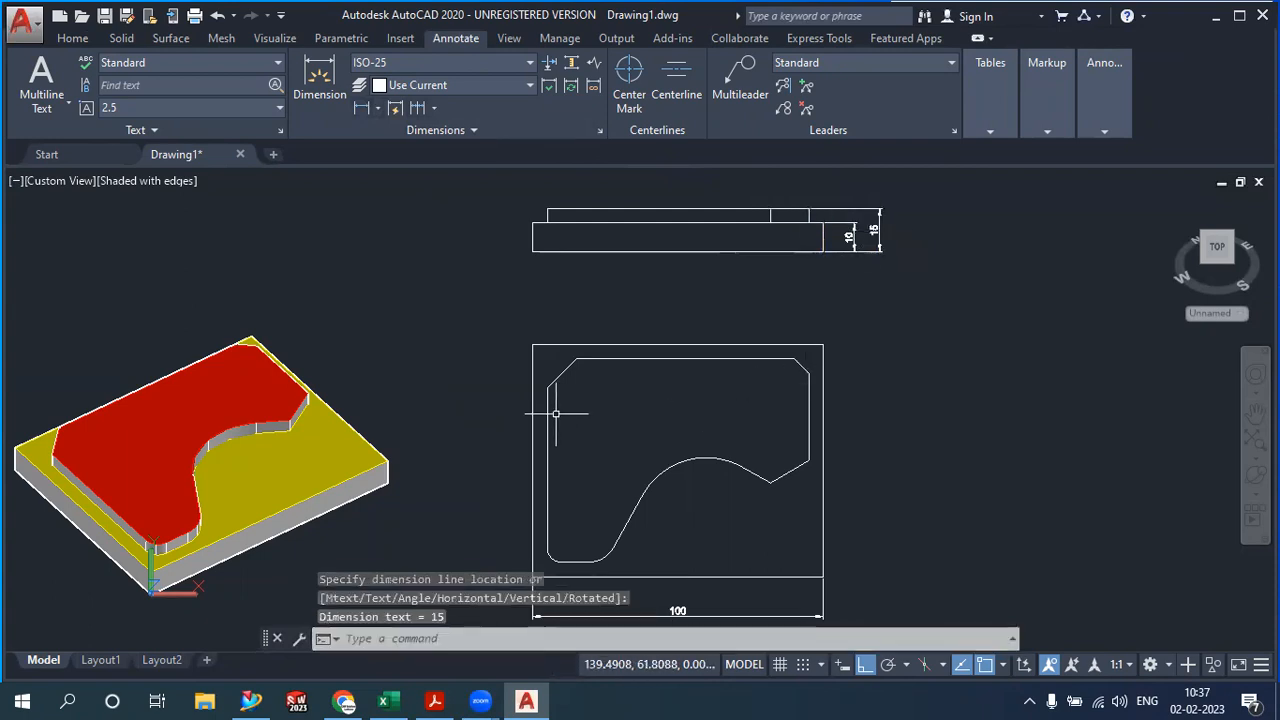
Add a vertical linear dimension for the outer rectangle's full height, placed to the left of the plan profile
click(366, 112)
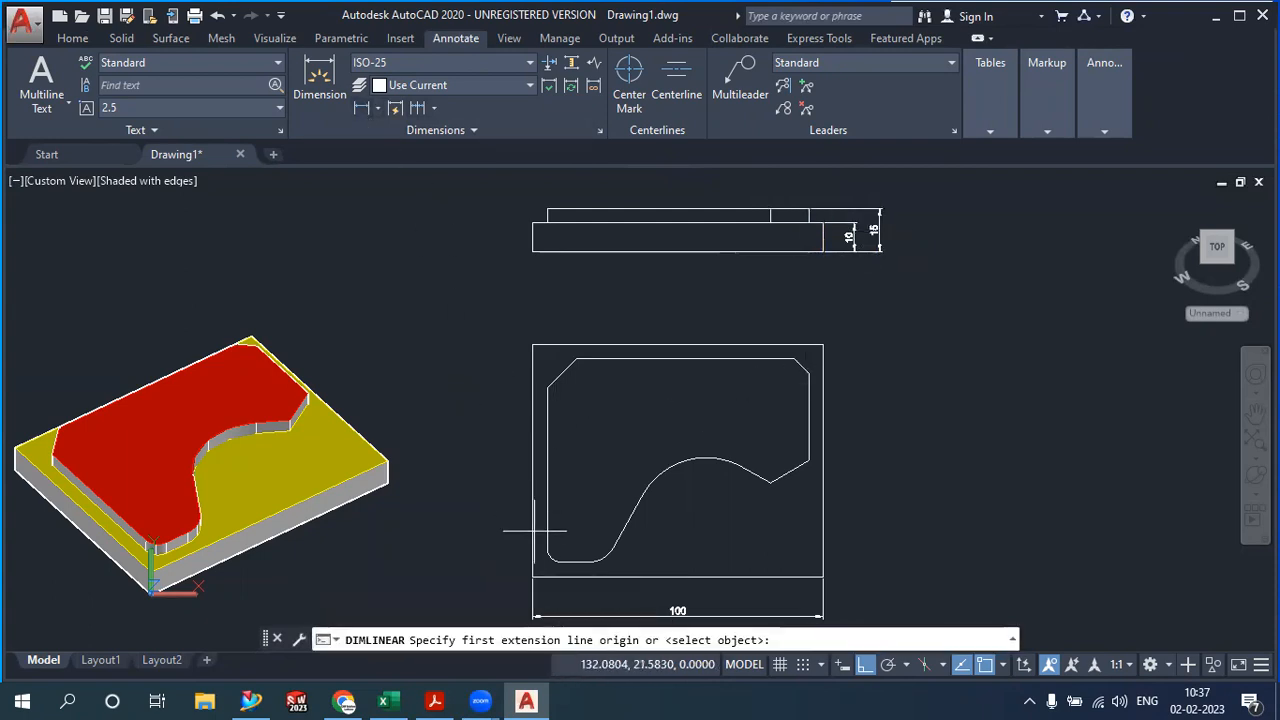
click(534, 570)
click(533, 346)
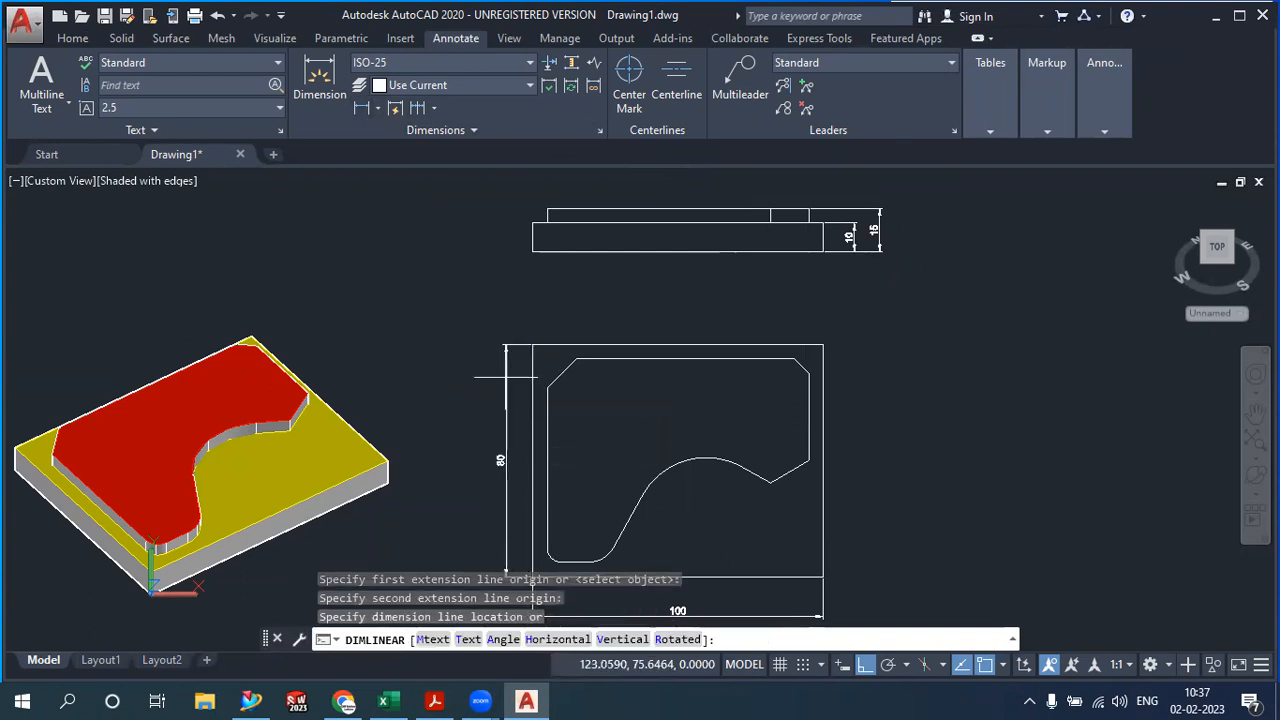
click(489, 394)
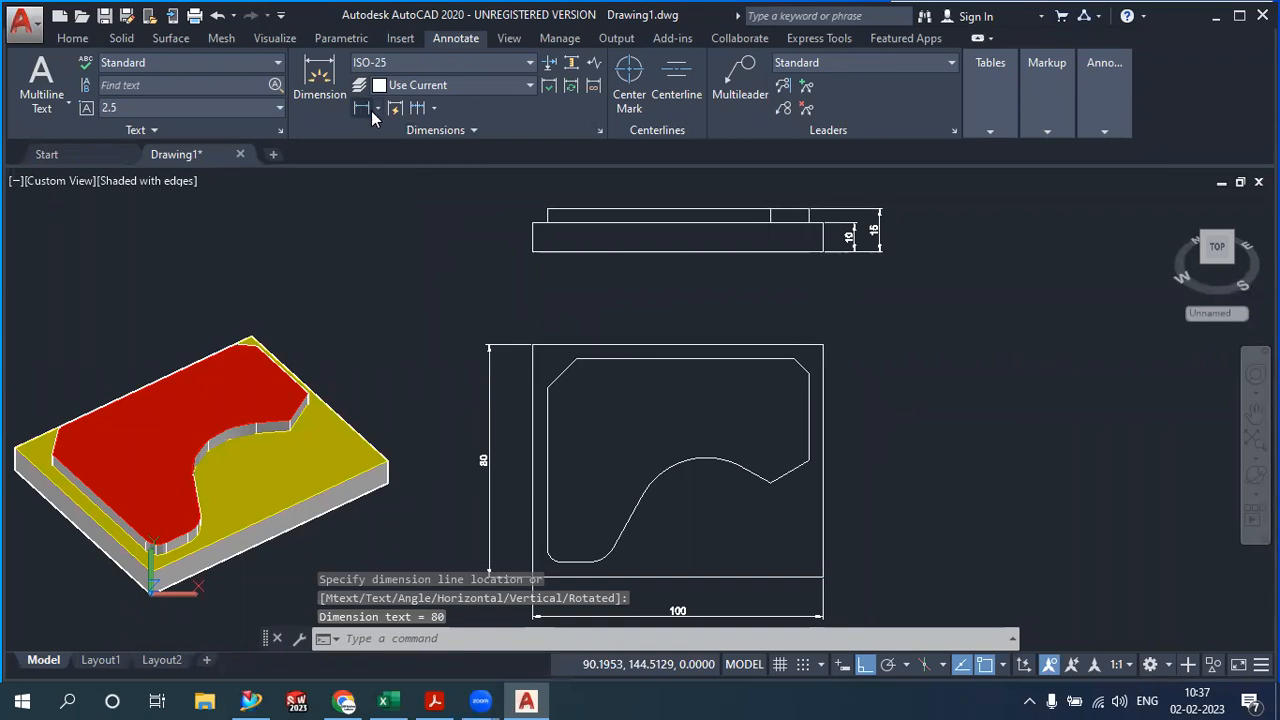
Add a horizontal linear dimension across the inner profile's upper left chamfer, placed above the plan
click(371, 112)
click(548, 376)
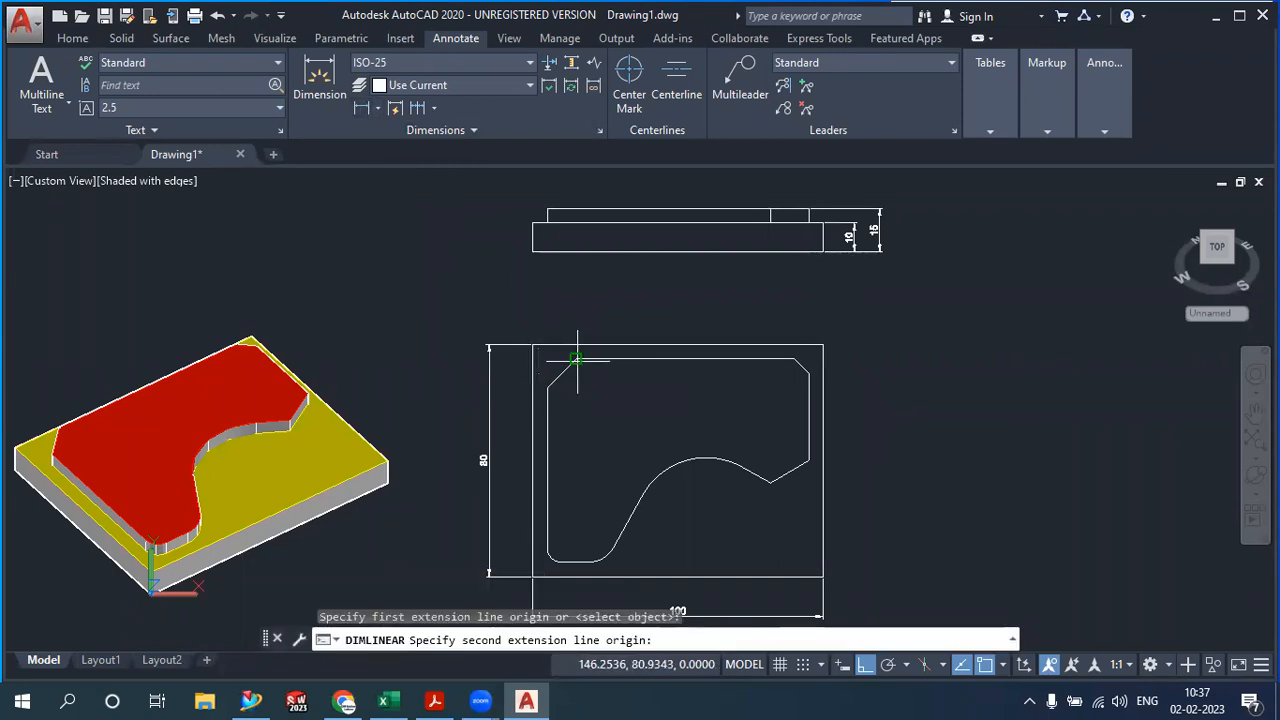
click(576, 358)
click(564, 314)
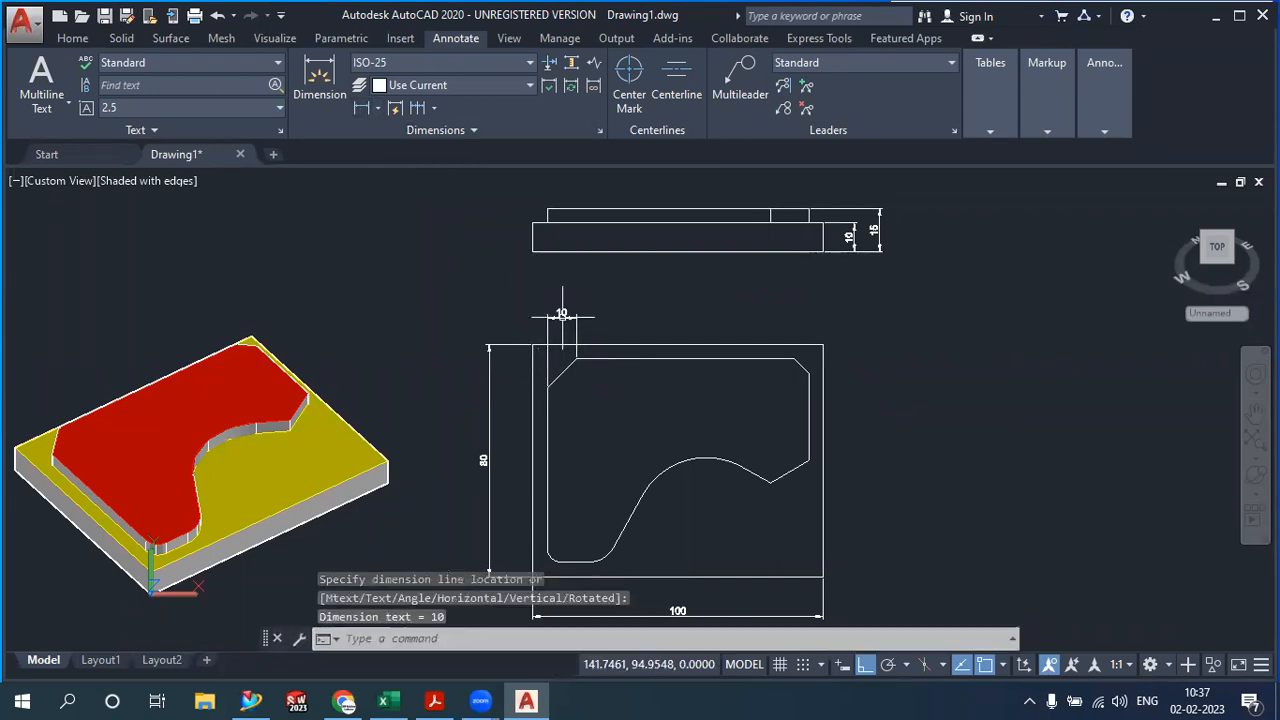
Check the chamfer note in the reference drawing and extend the chamfer dimension's text to read 10 x 45°
click(434, 700)
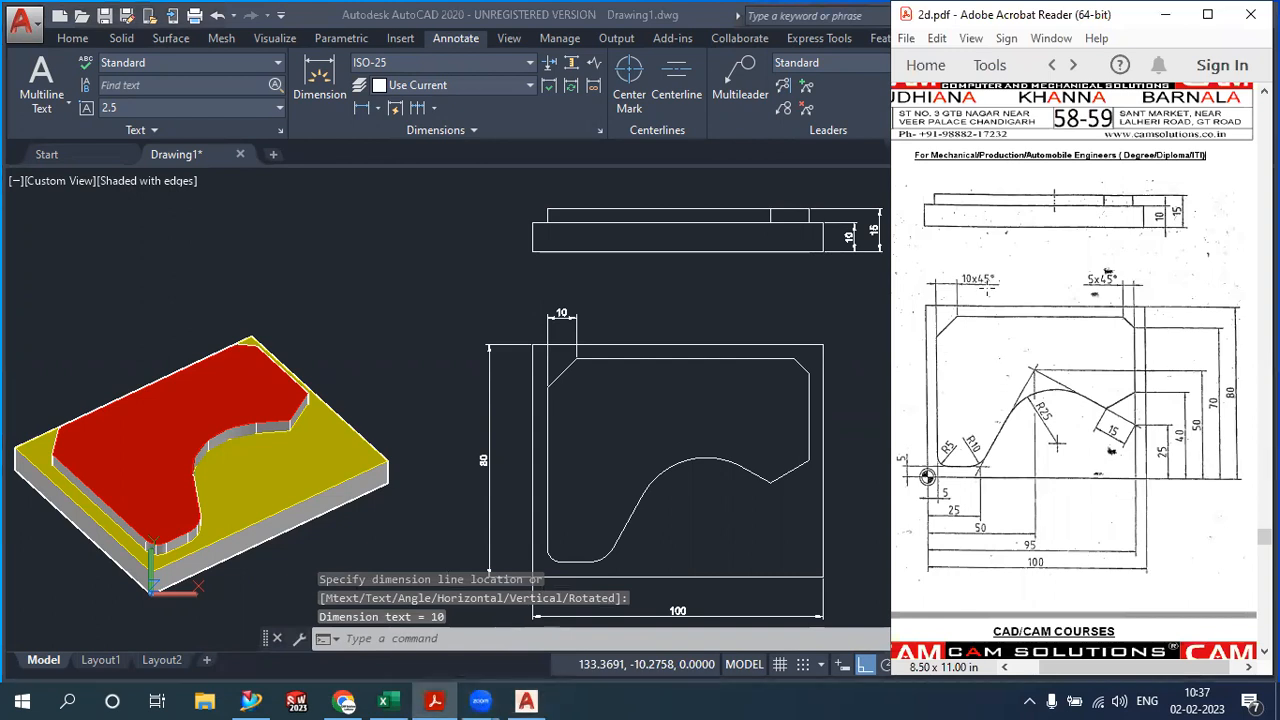
click(641, 323)
scroll(620, 320, up, 6)
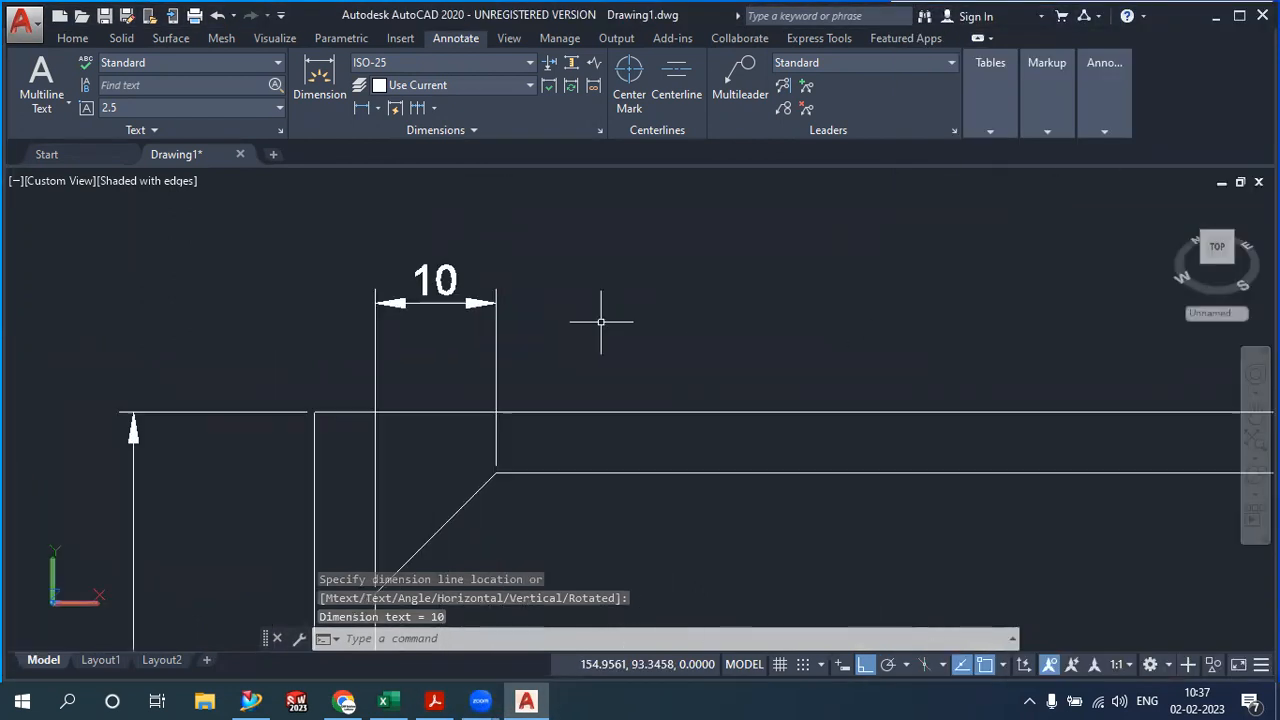
middle_drag(600, 320, 577, 368)
click(430, 312)
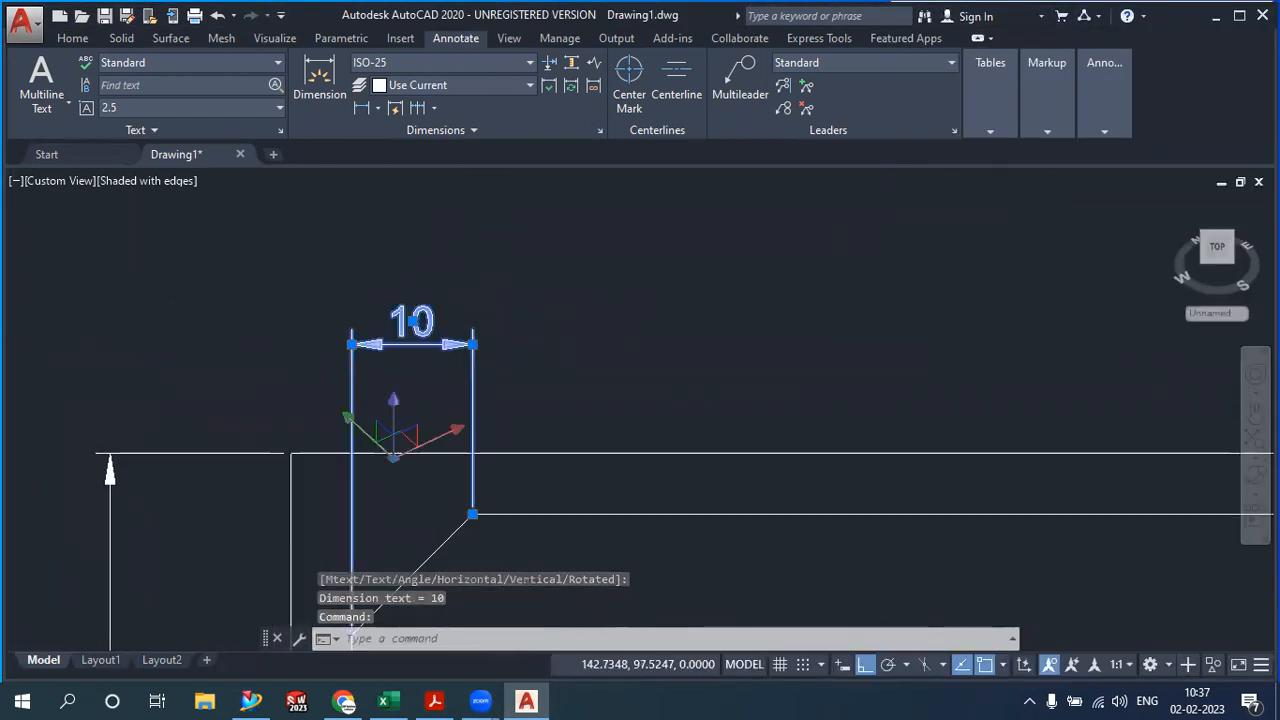
double_click(432, 326)
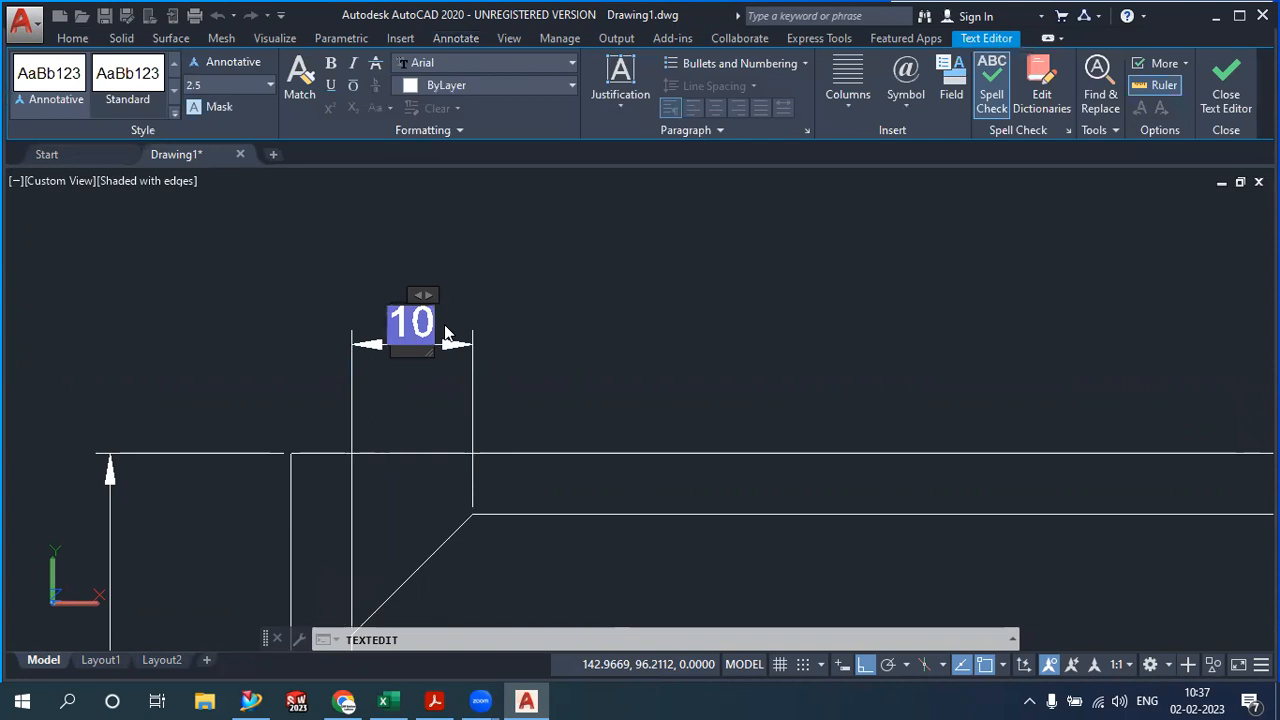
text(x)
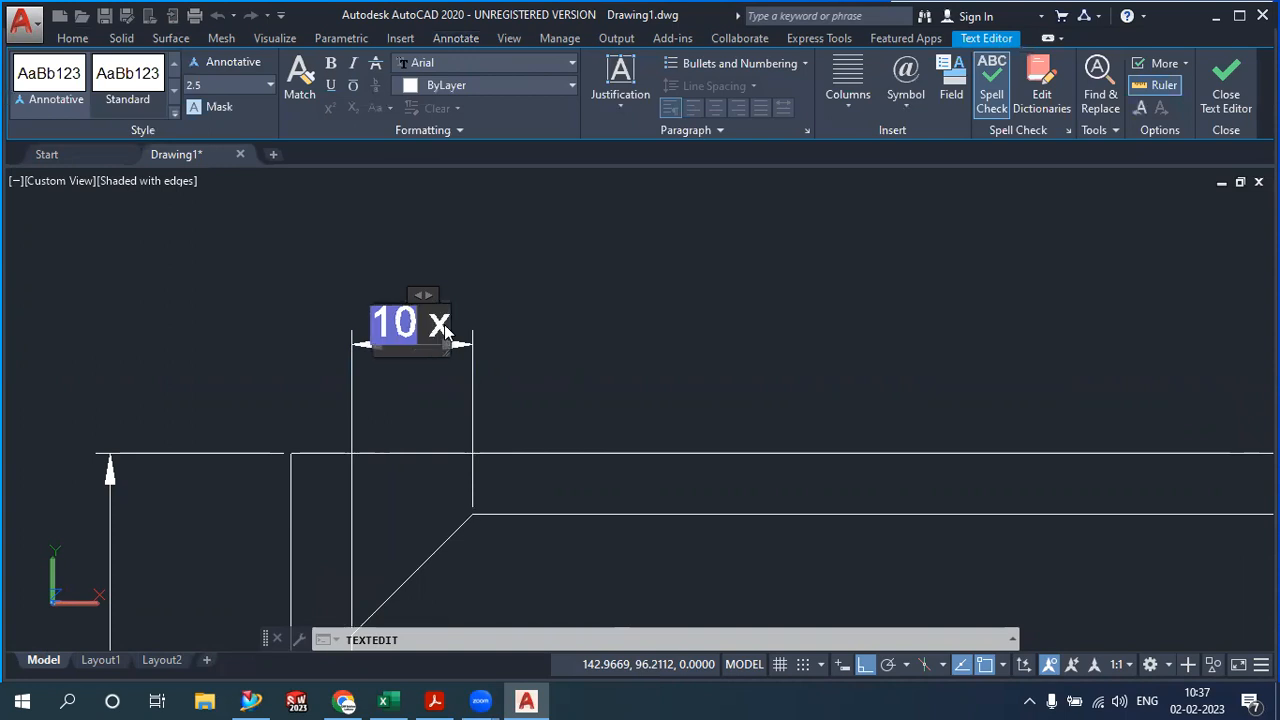
text( 45)
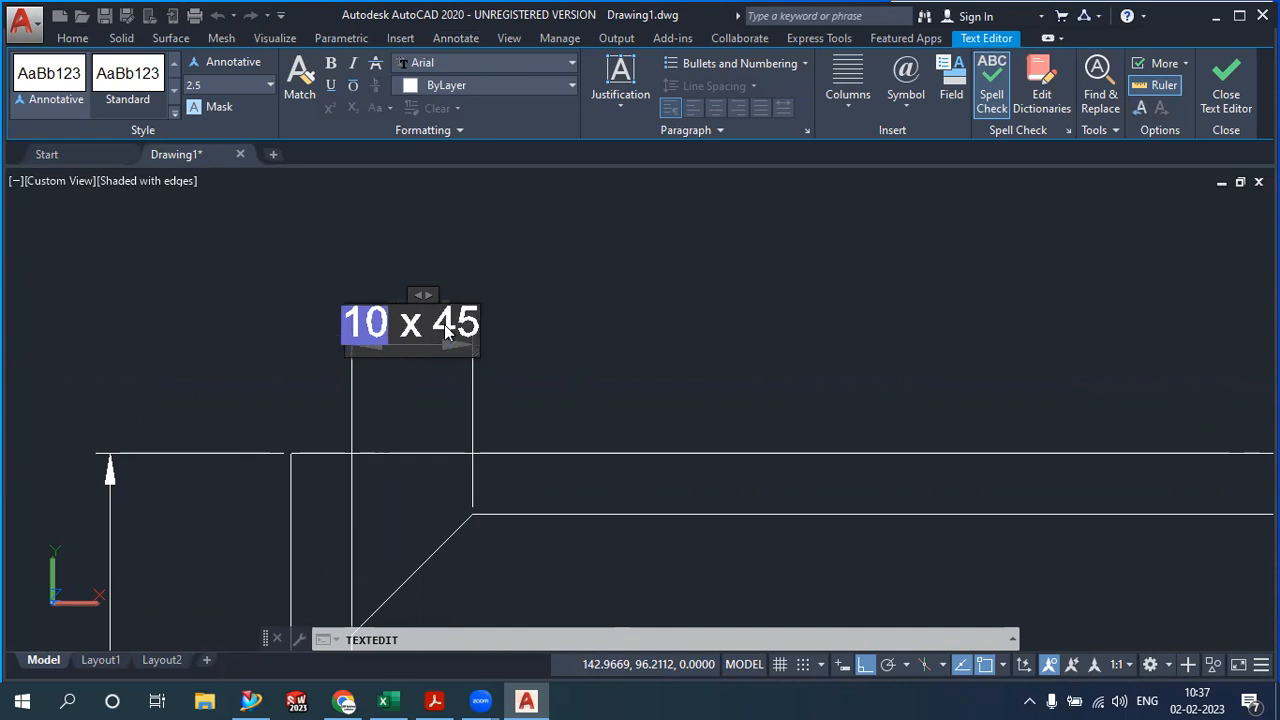
click(905, 92)
click(922, 133)
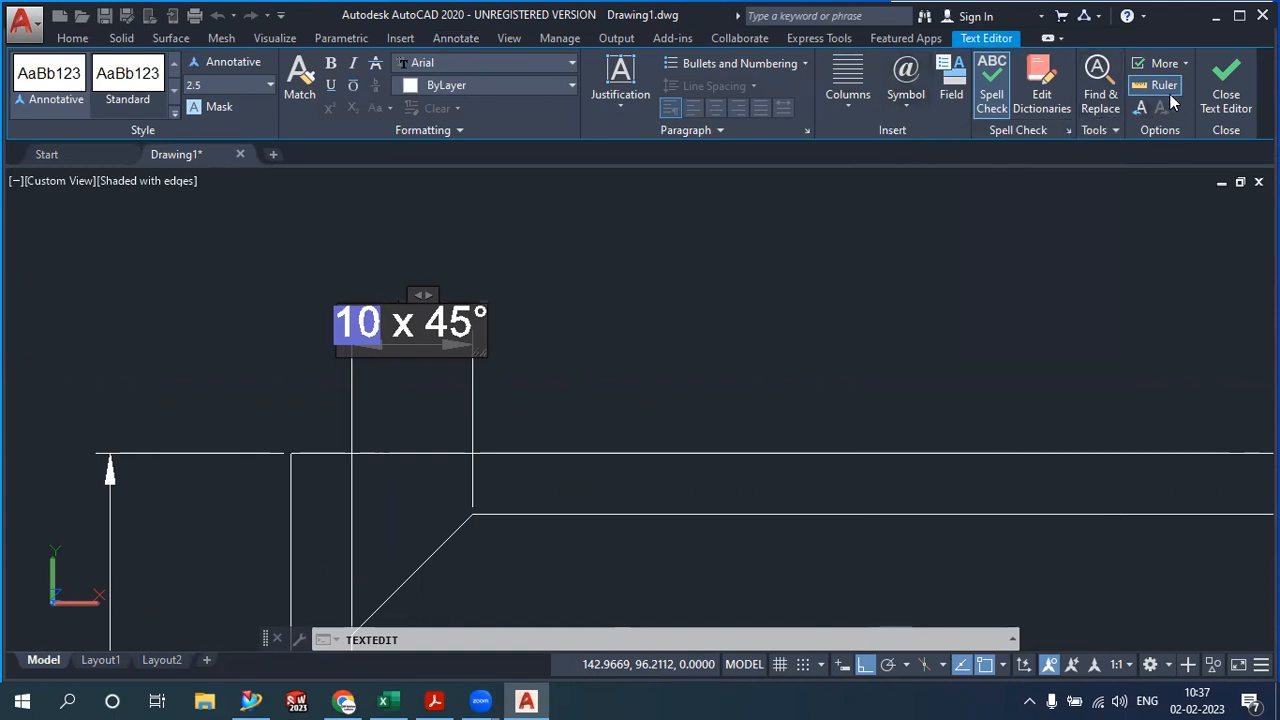
click(1225, 85)
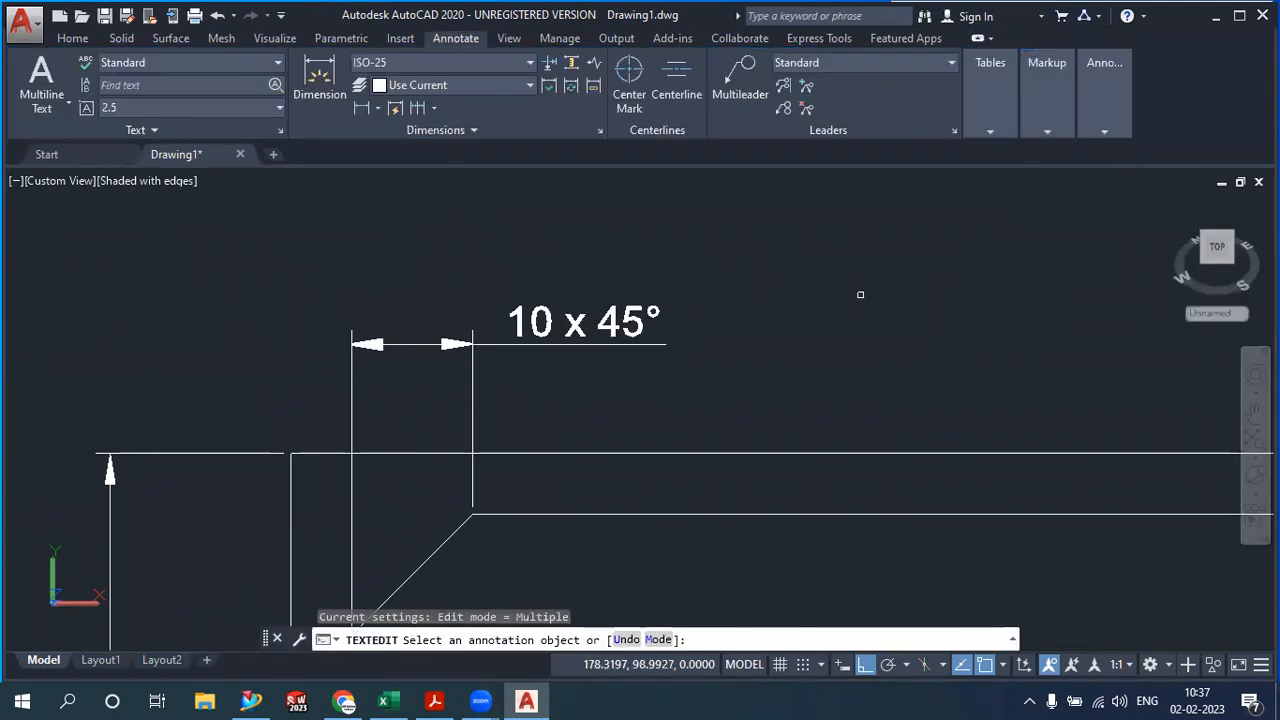
Add a vertical linear dimension from the outer rectangle's lower right corner to the lower end of the upper right chamfer, right of the plan
scroll(860, 294, down, 3)
middle_drag(832, 350, 691, 291)
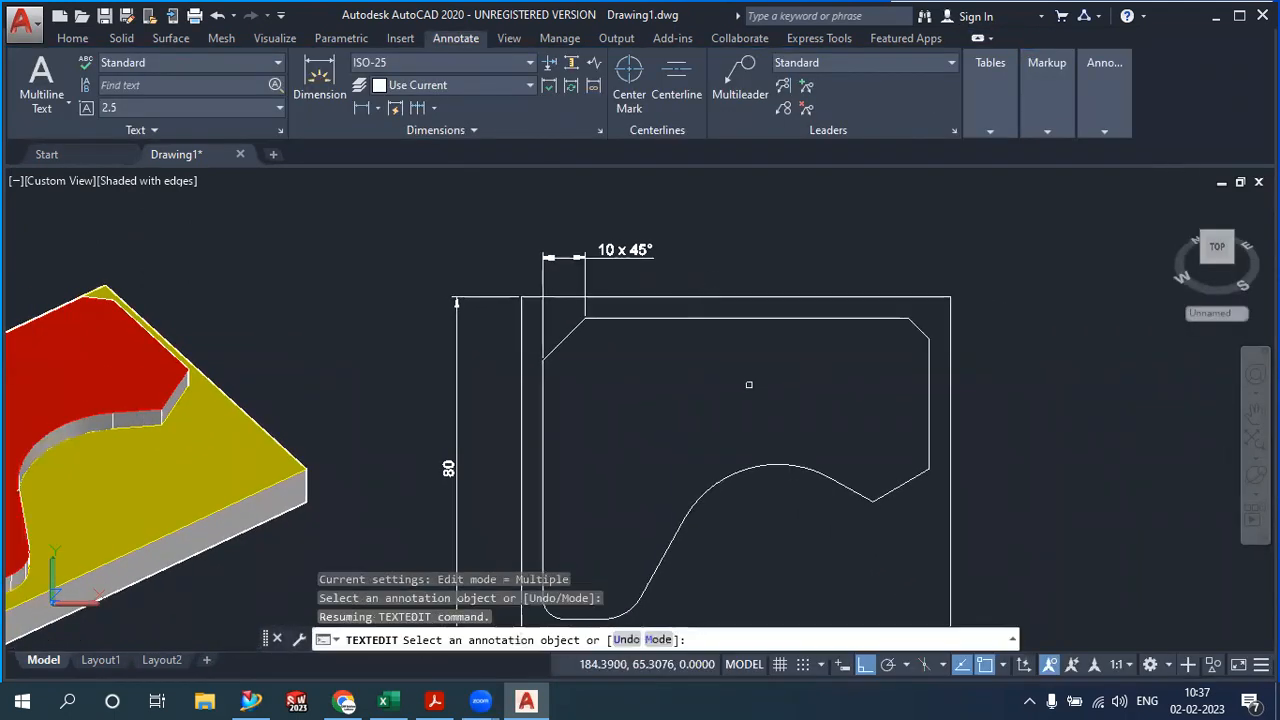
scroll(690, 330, down, 5)
mouse_move(663, 379)
middle_down()
mouse_move(631, 405)
mouse_move(650, 386)
mouse_move(616, 393)
middle_up()
scroll(650, 380, up, 2)
scroll(620, 390, up, 2)
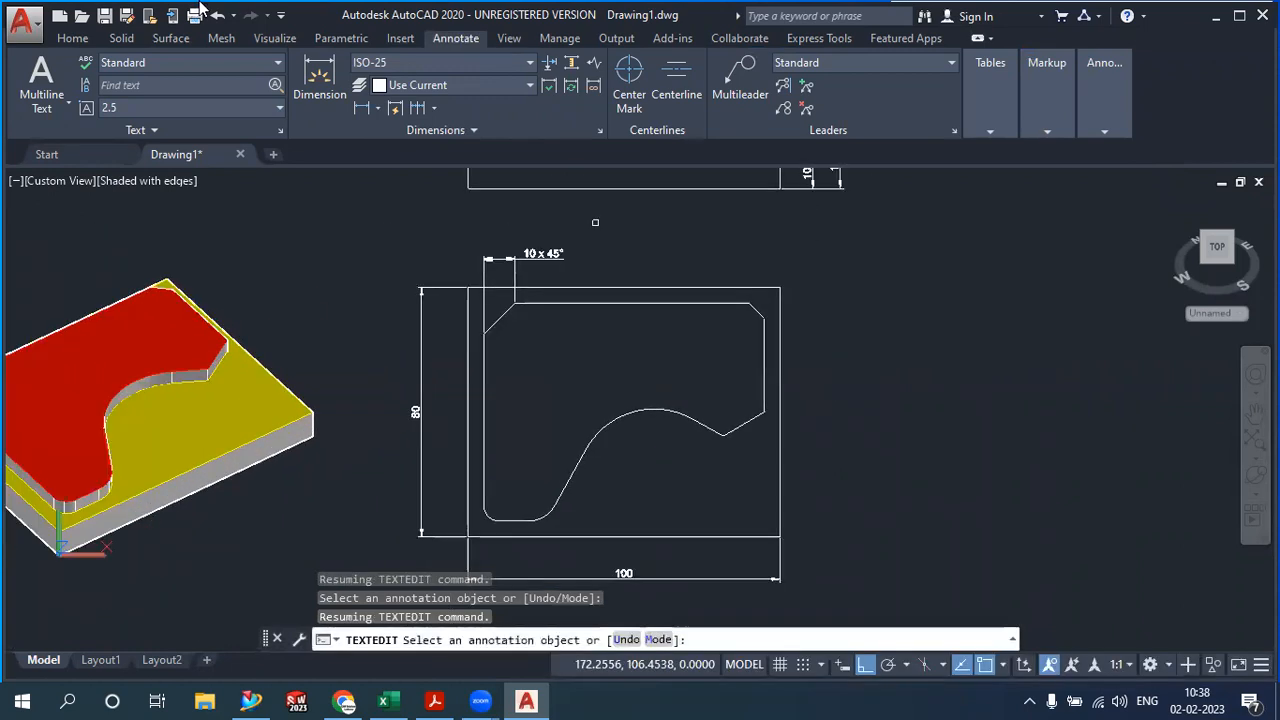
click(364, 108)
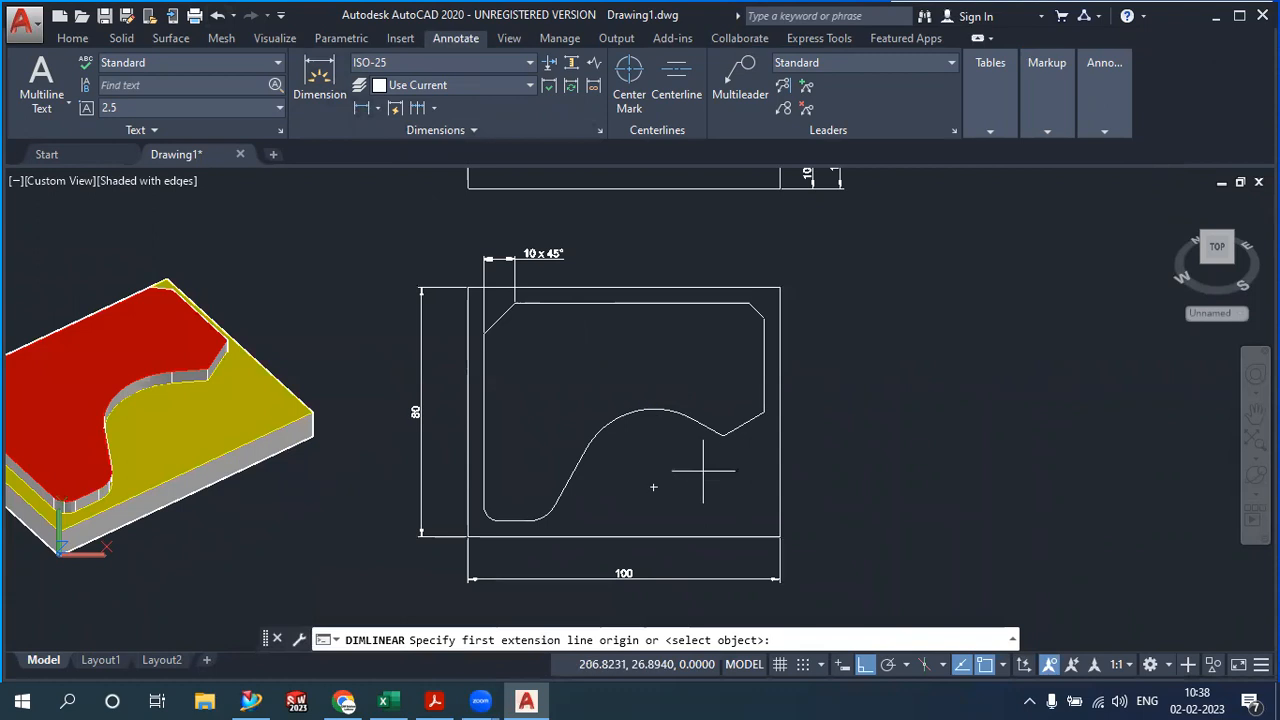
click(780, 536)
click(764, 320)
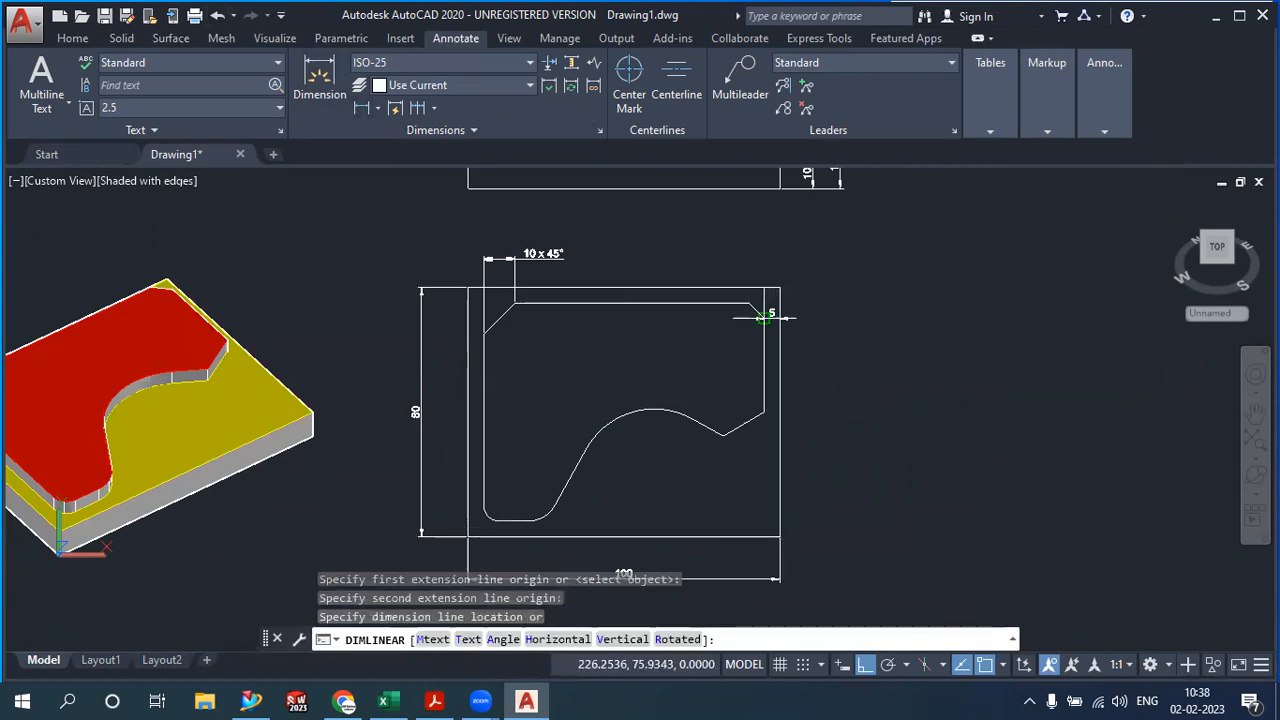
click(838, 388)
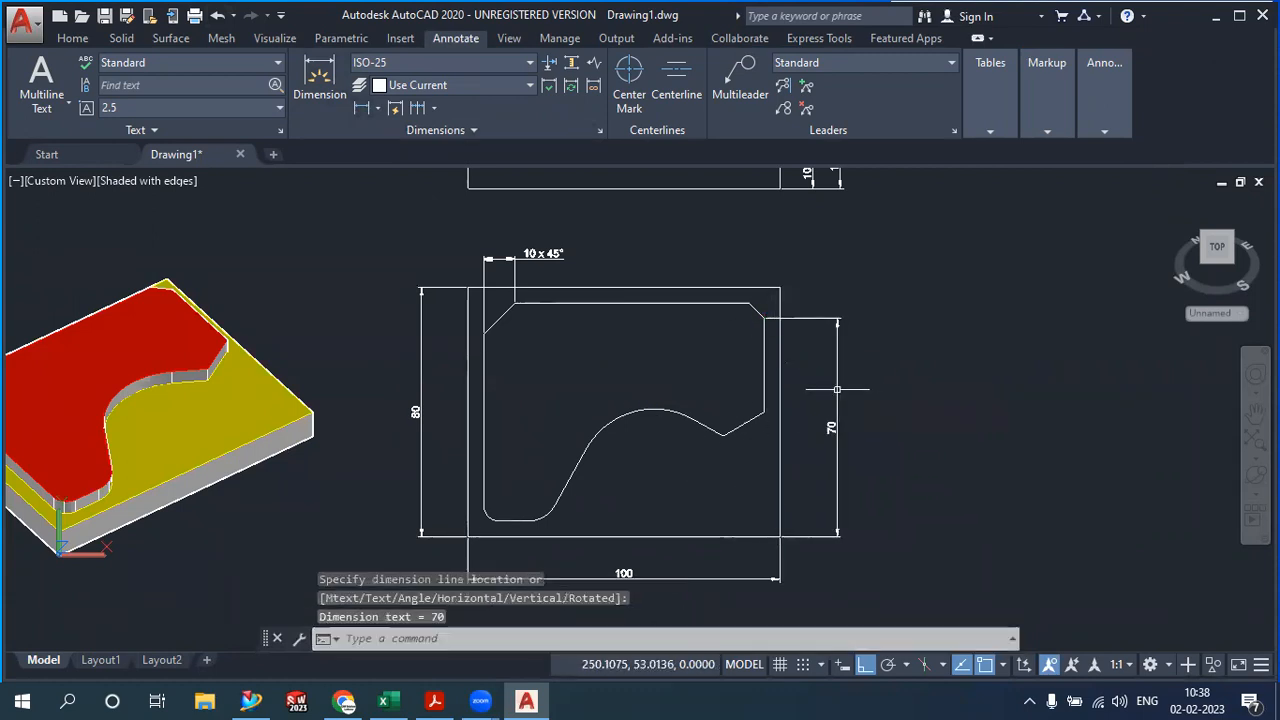
Dimension the height from the outer rectangle's lower right corner to the lower end of the inner profile's right edge, placed inside the taller dimension
click(364, 108)
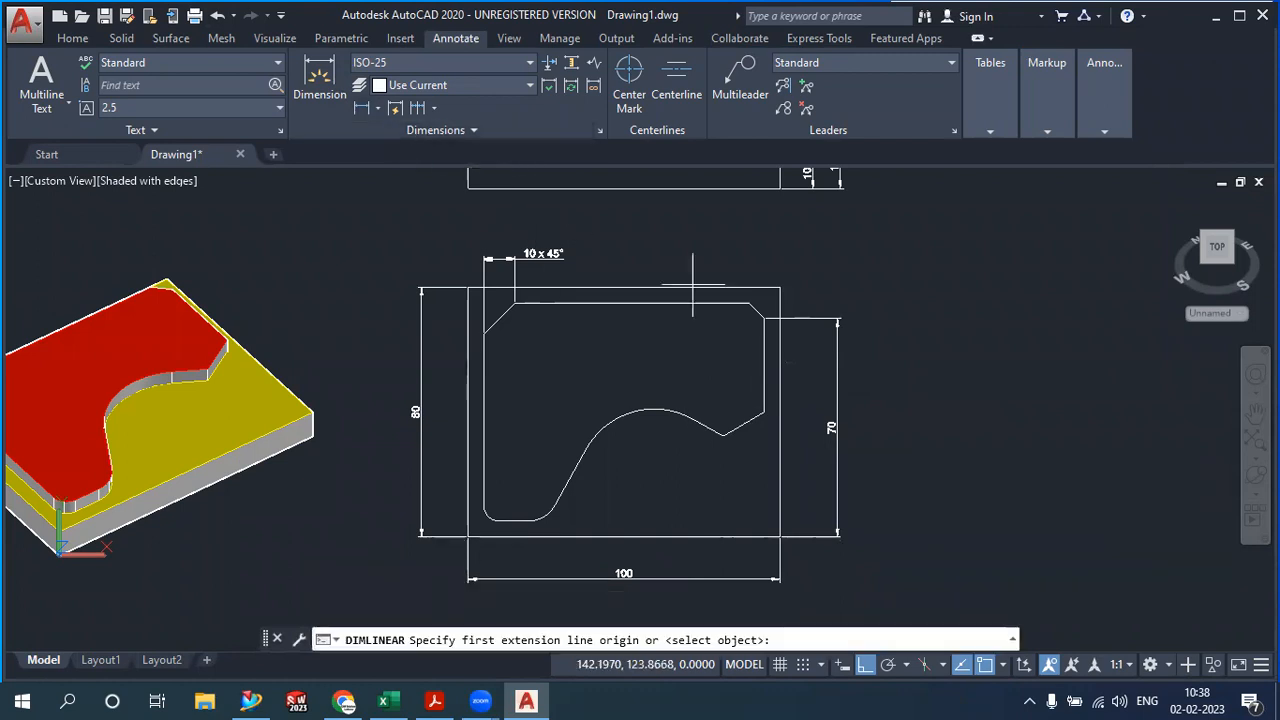
click(780, 536)
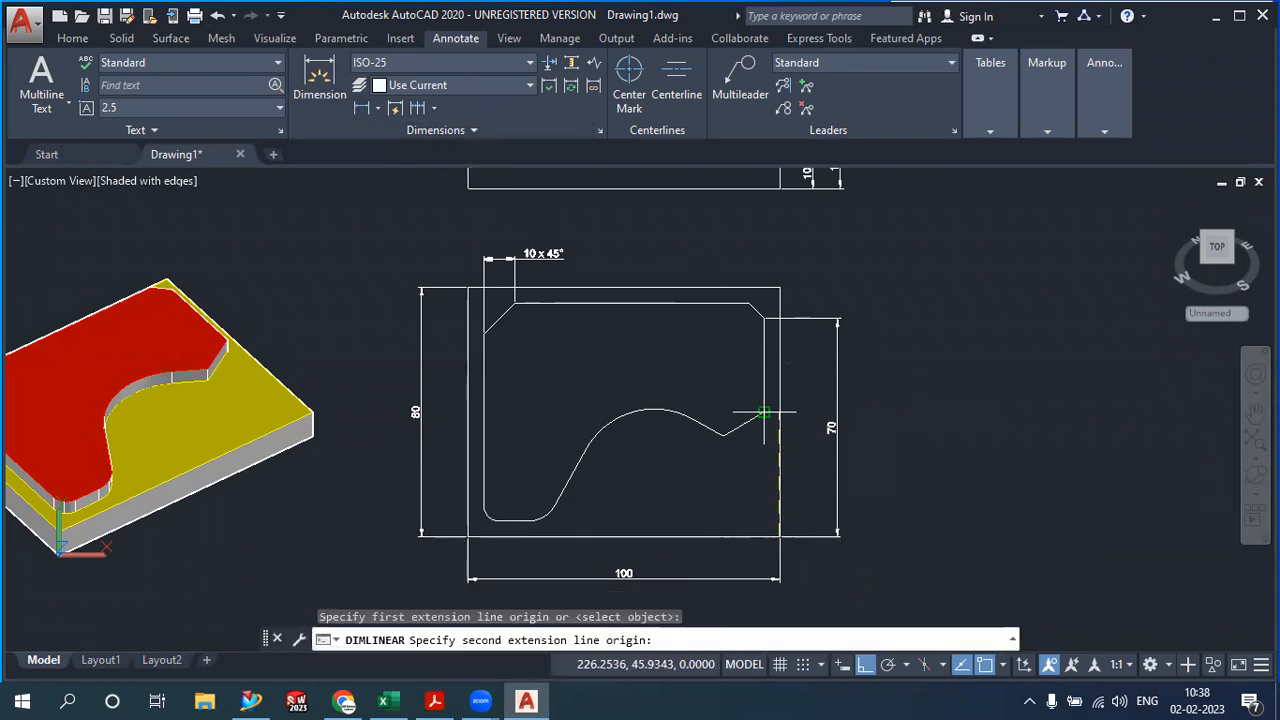
click(764, 412)
click(807, 440)
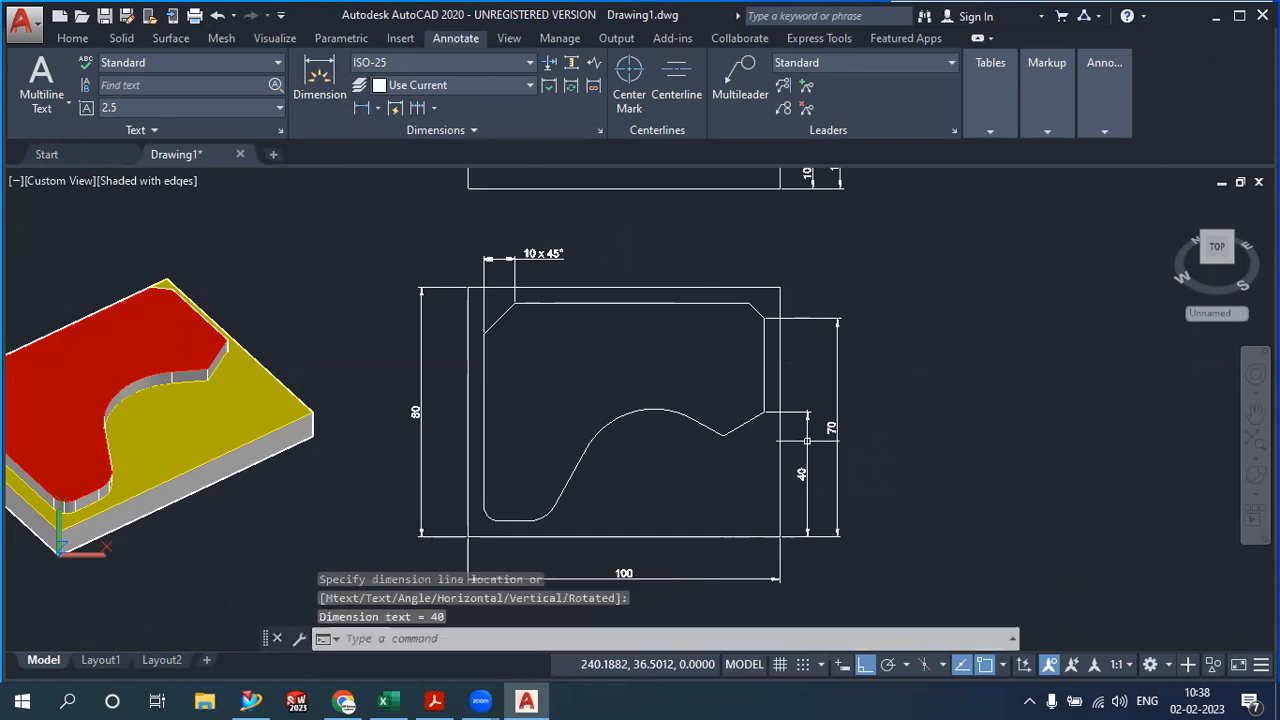
Add a radius dimension to the large convex arc of the inner profile, with its leader running through the arc's center
scroll(904, 378, down, 3)
scroll(904, 378, up, 2)
middle_drag(904, 380, 891, 409)
middle_drag(890, 400, 894, 407)
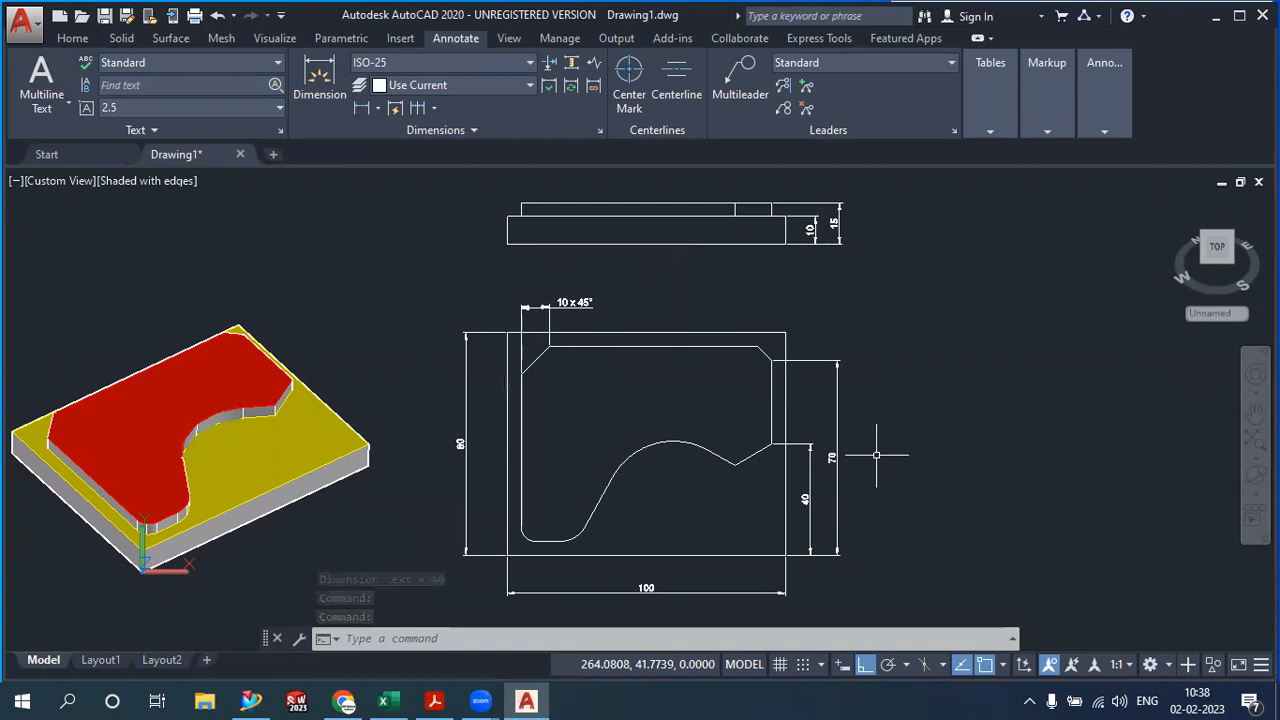
click(378, 108)
click(395, 291)
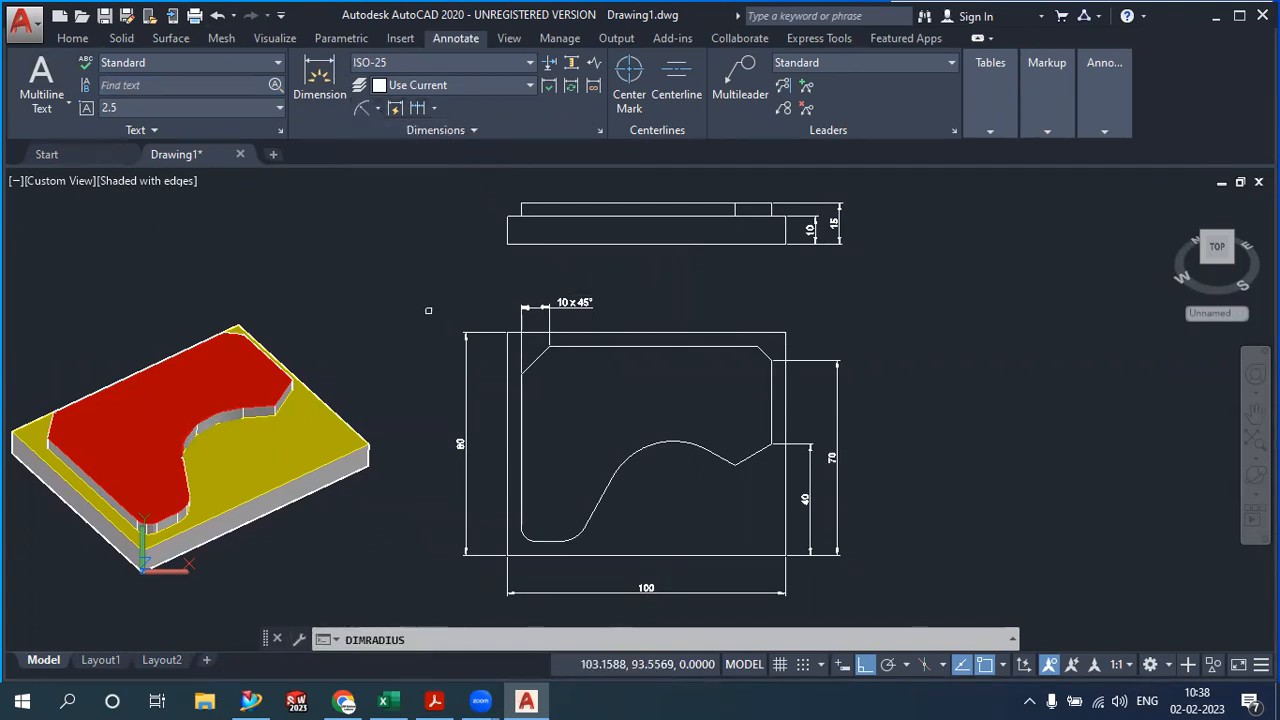
click(648, 445)
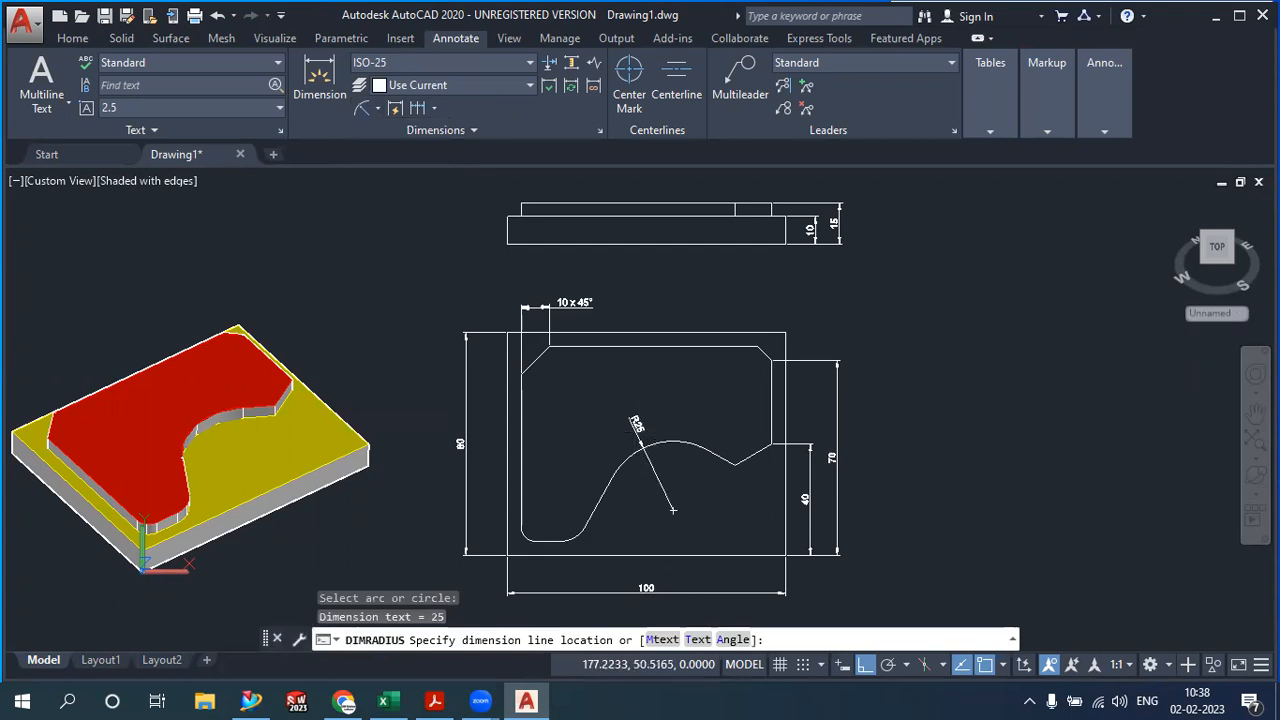
click(673, 510)
Add a radius dimension to the arc at the right end of the inner profile's bottom edge, with its text inside the profile
click(362, 108)
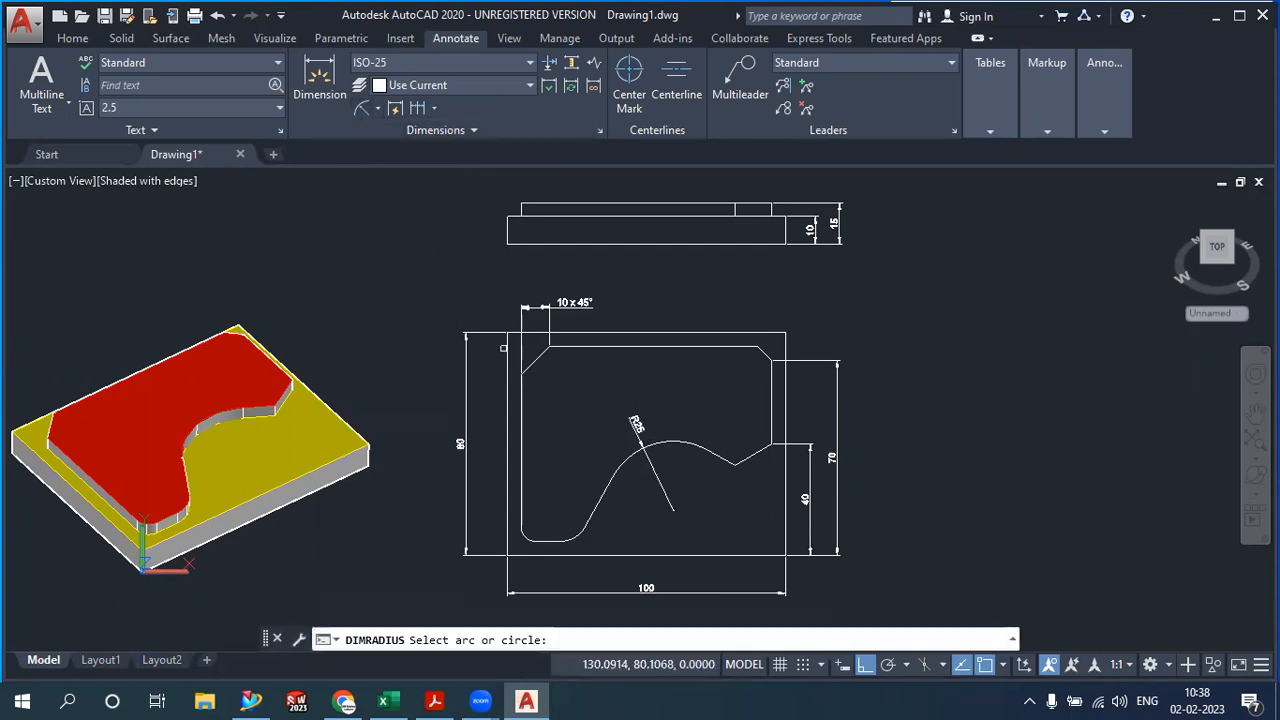
click(576, 538)
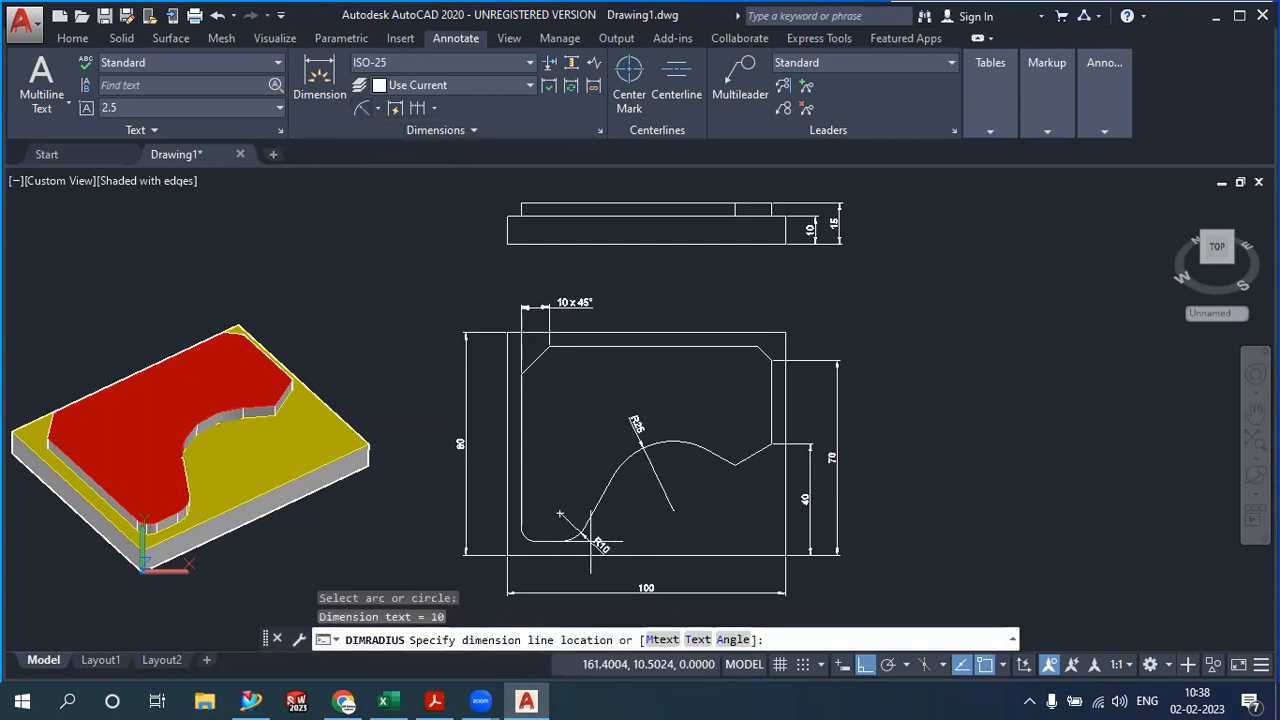
scroll(575, 539, up, 3)
click(578, 526)
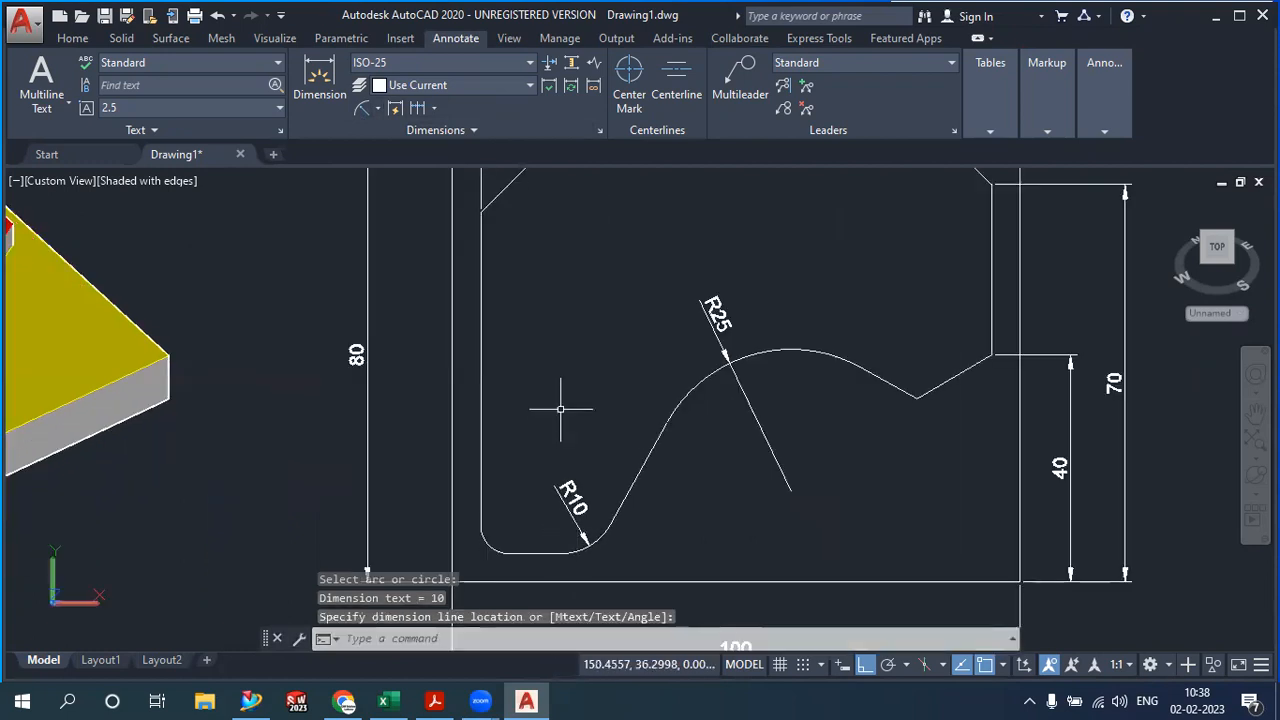
scroll(561, 410, down, 2)
middle_drag(630, 483, 718, 515)
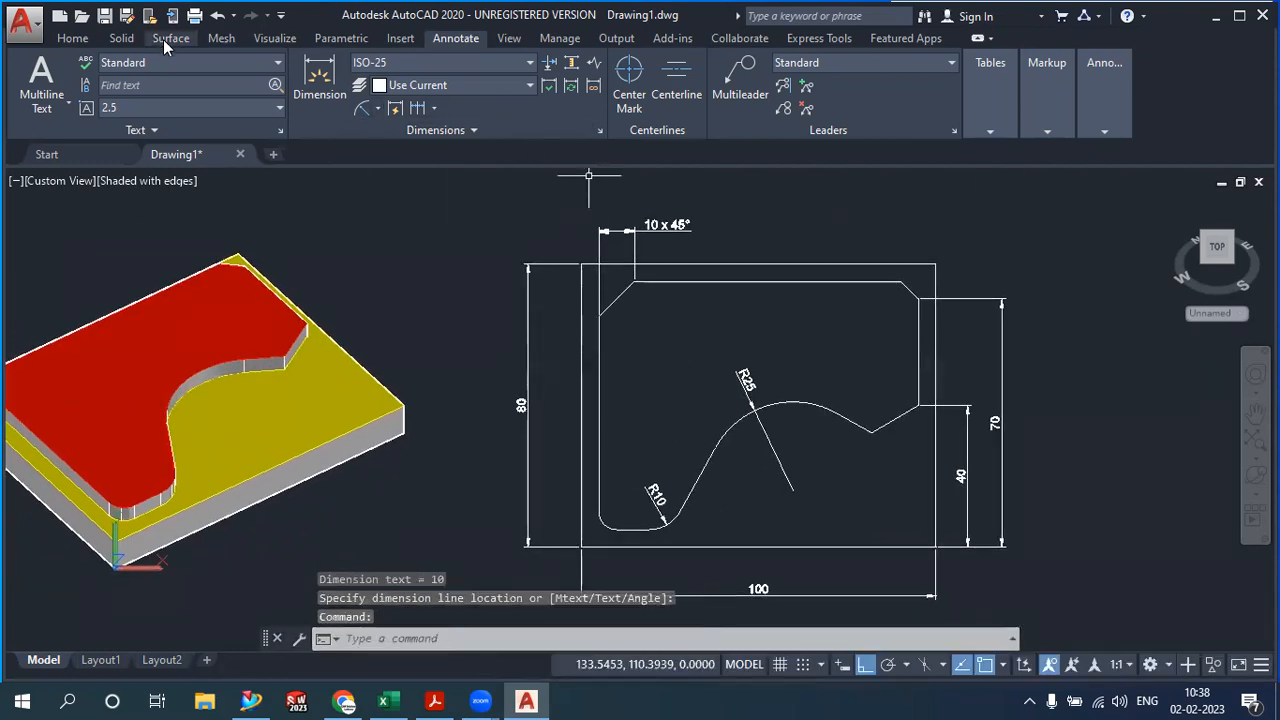
click(73, 39)
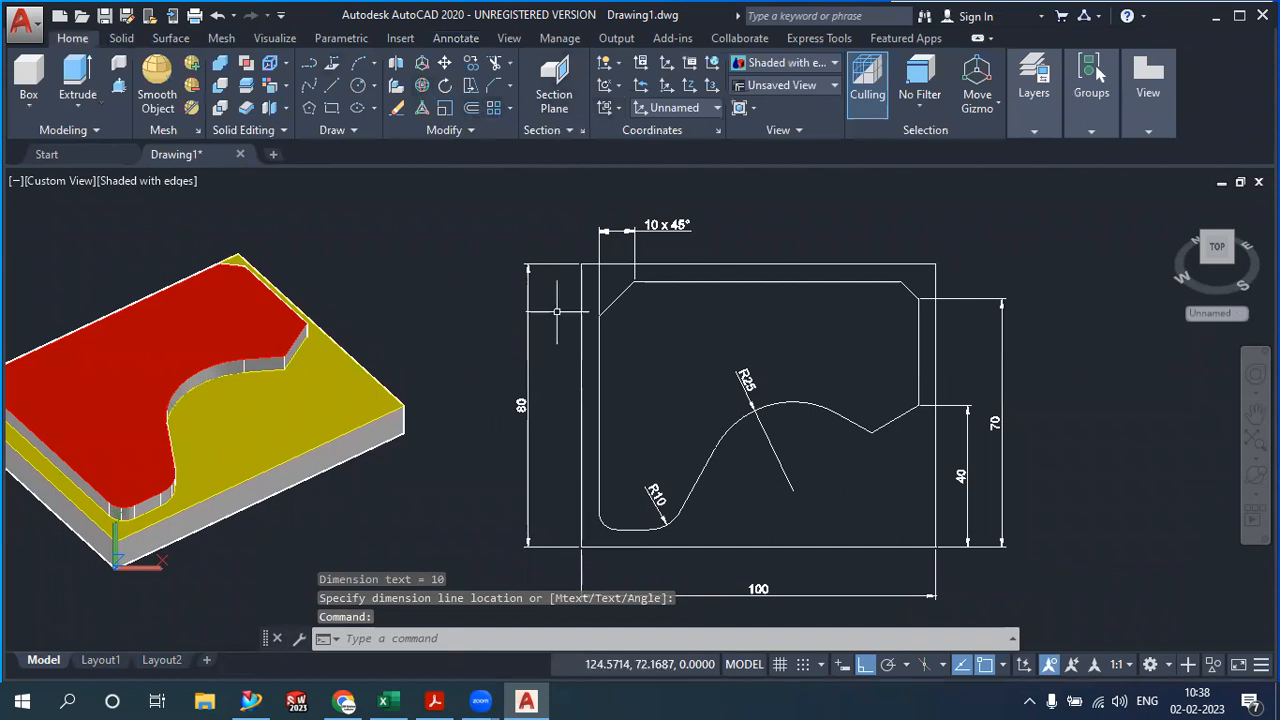
scroll(557, 312, down, 5)
scroll(534, 380, up, 3)
middle_drag(533, 378, 498, 470)
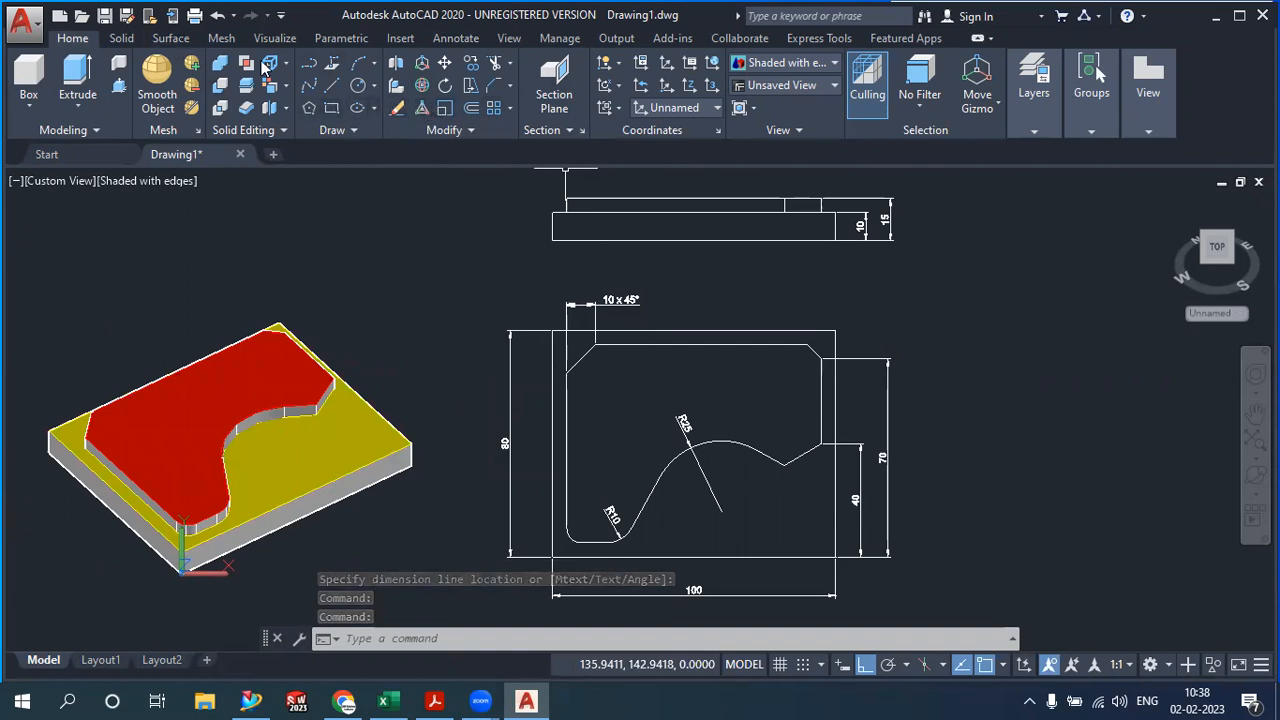
Add a radius dimension to the small arc at the inner profile's lower left corner, with its text inside the profile
click(455, 38)
click(364, 109)
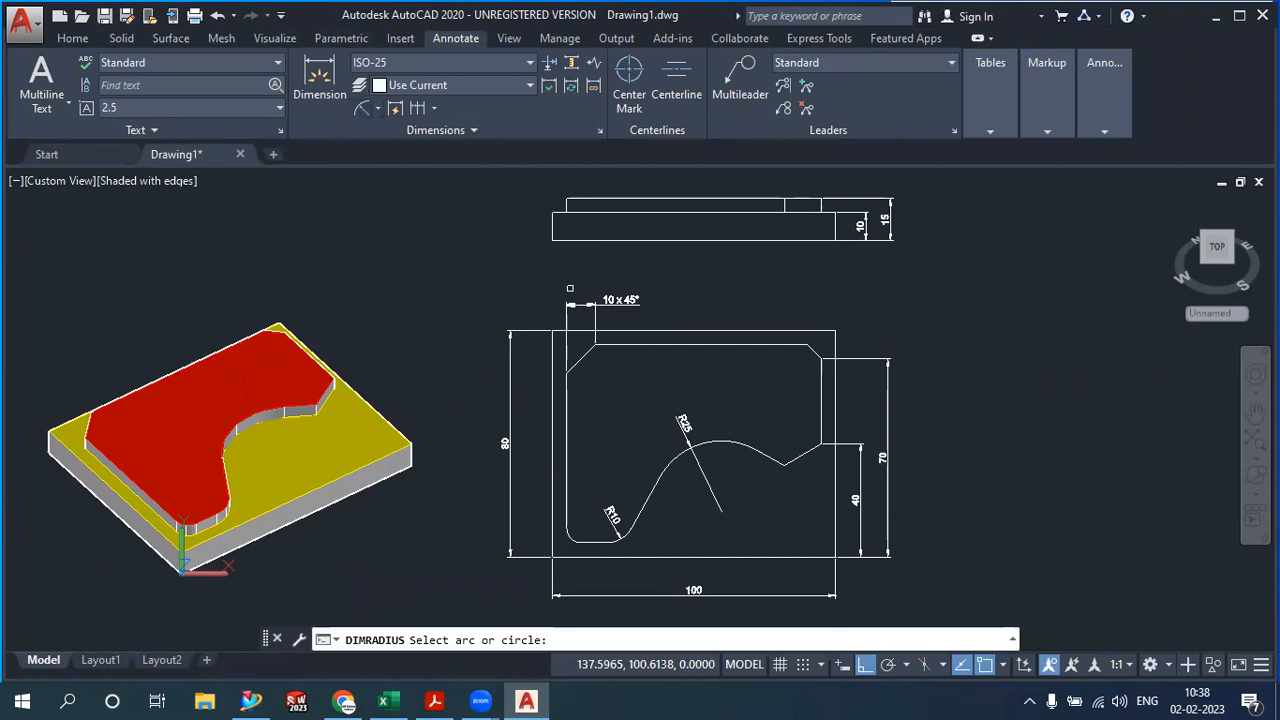
click(571, 530)
scroll(580, 529, up, 3)
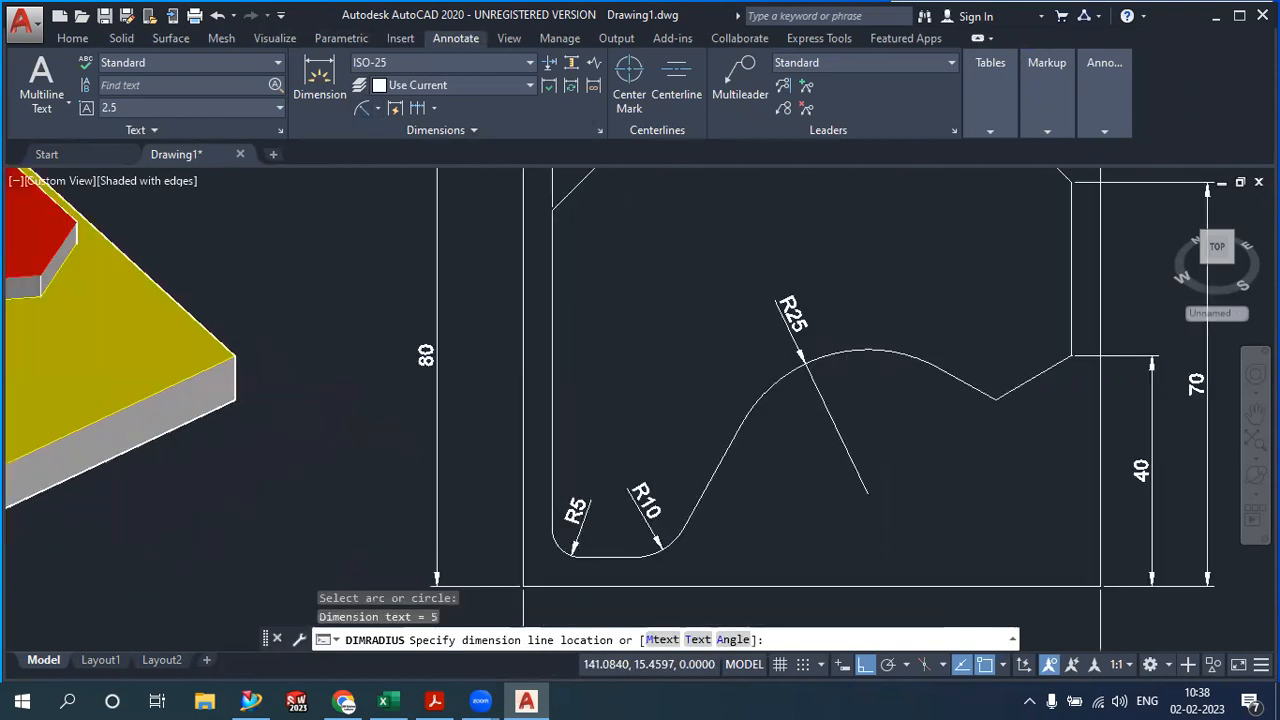
click(600, 434)
scroll(610, 435, down, 4)
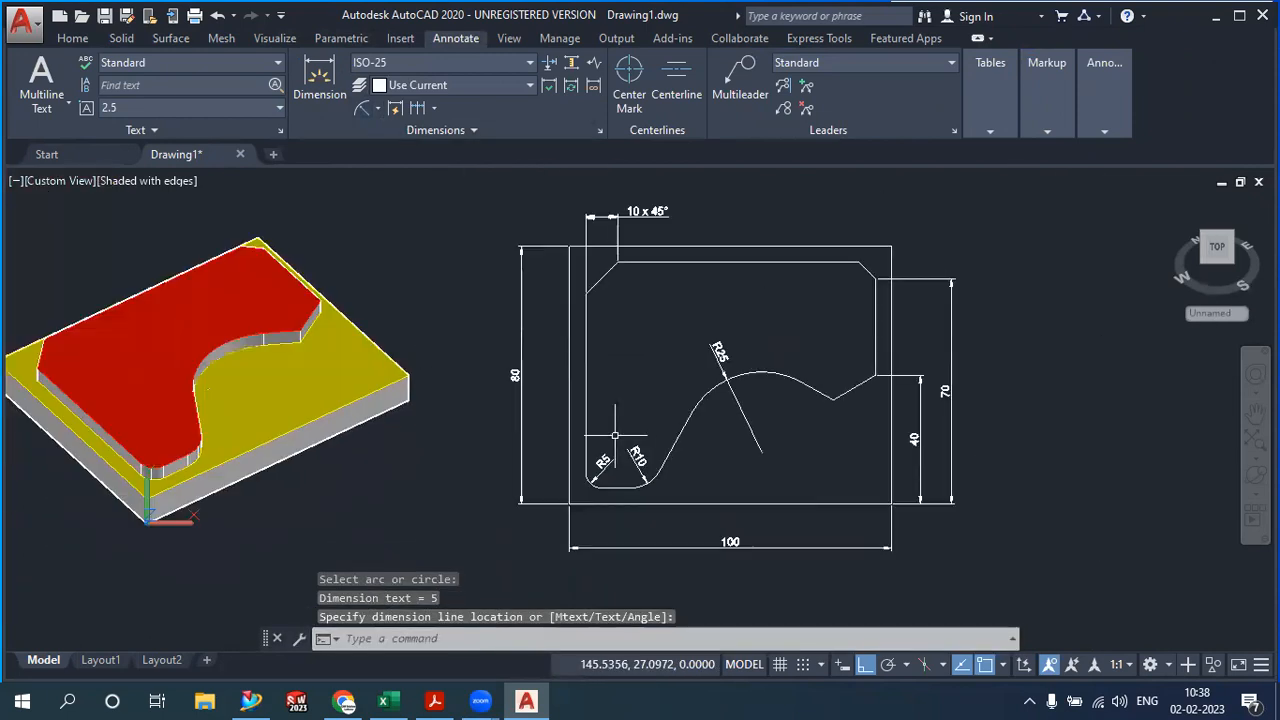
scroll(814, 409, up, 2)
middle_drag(814, 434, 809, 463)
scroll(809, 463, down, 3)
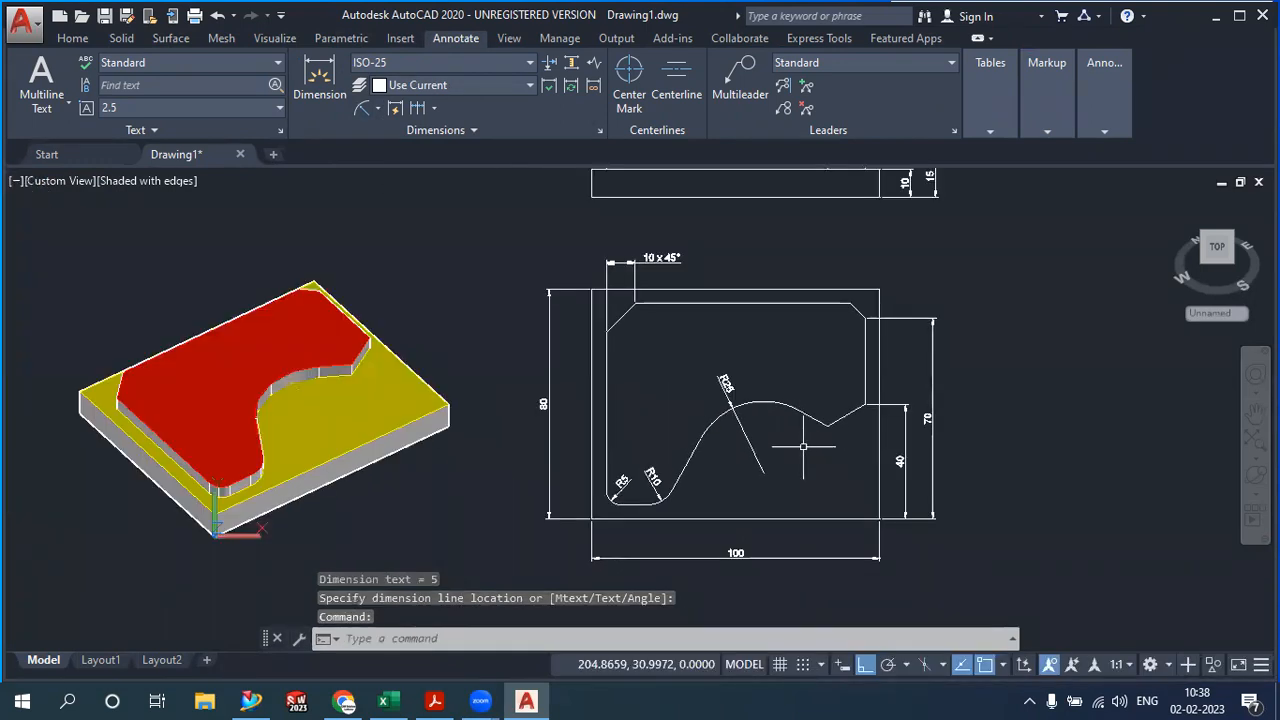
middle_drag(802, 452, 742, 495)
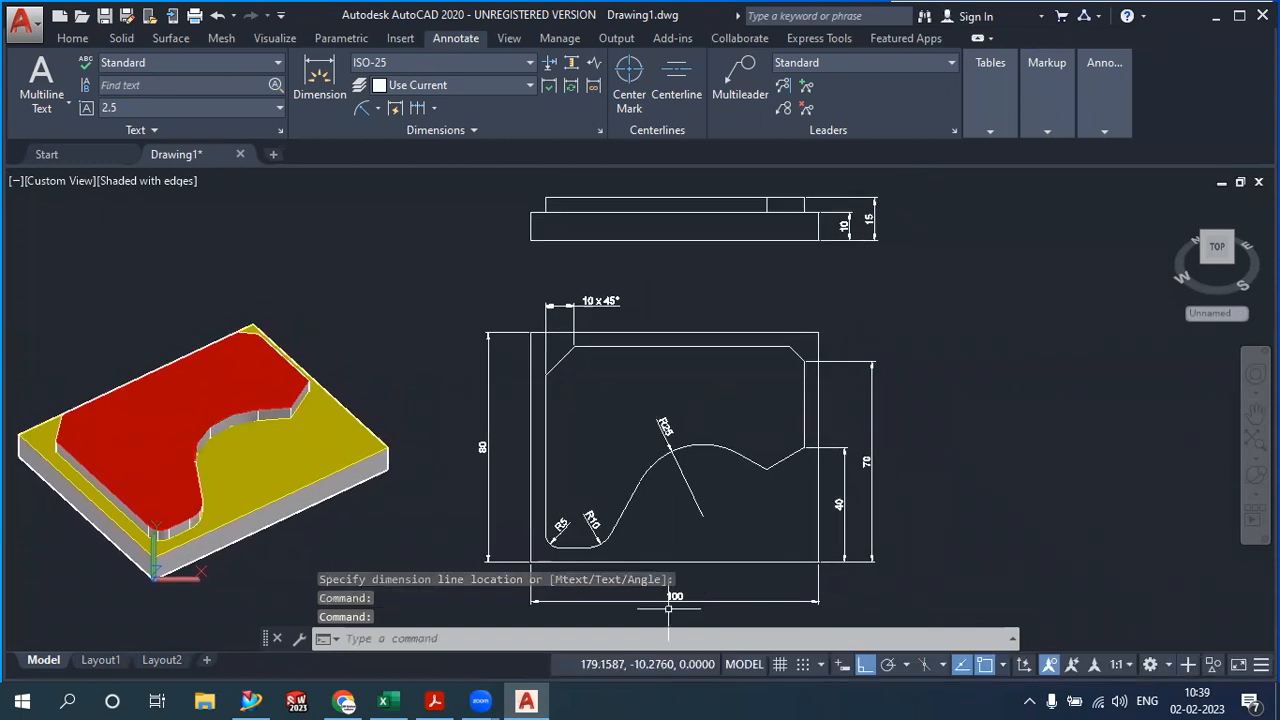
key(alt)
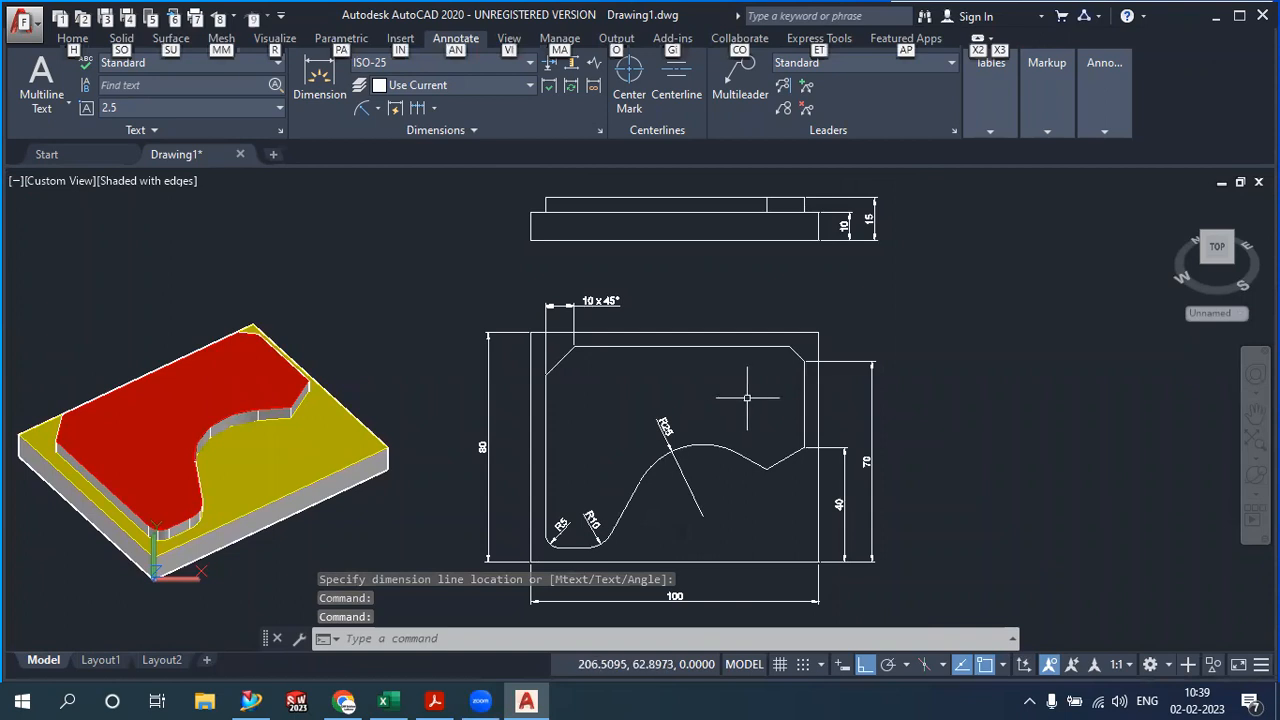
key(alt)
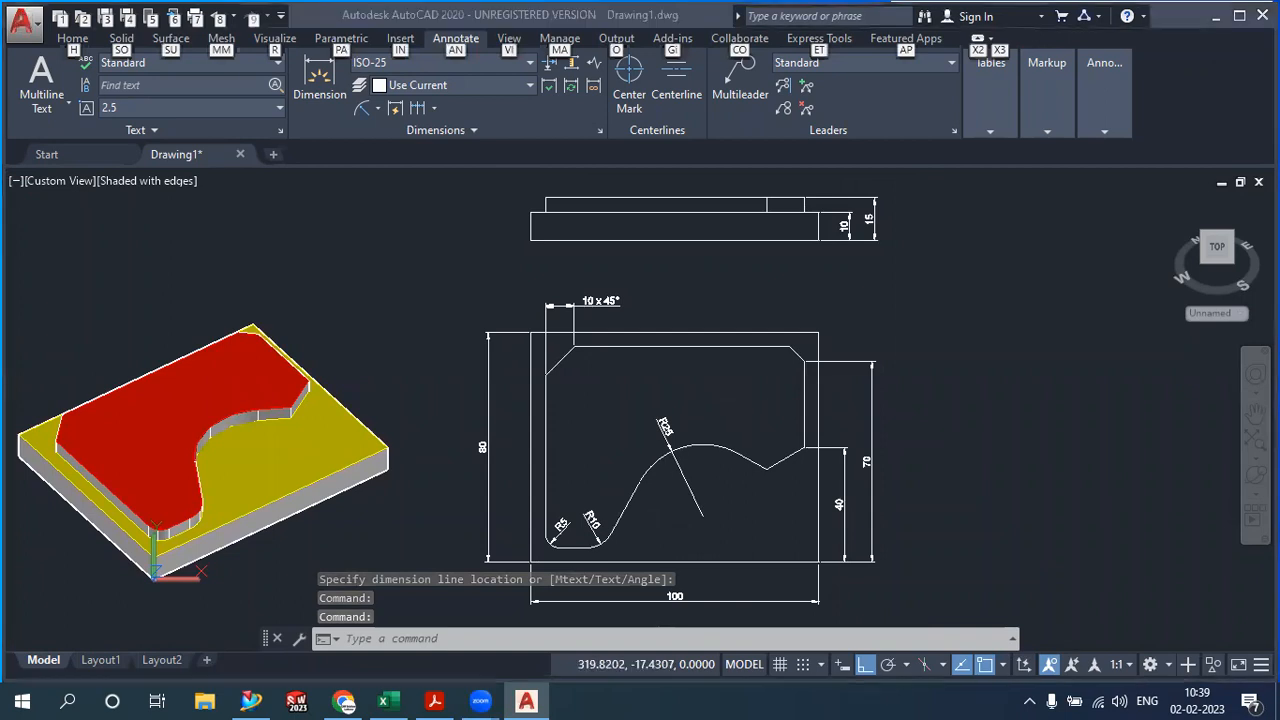